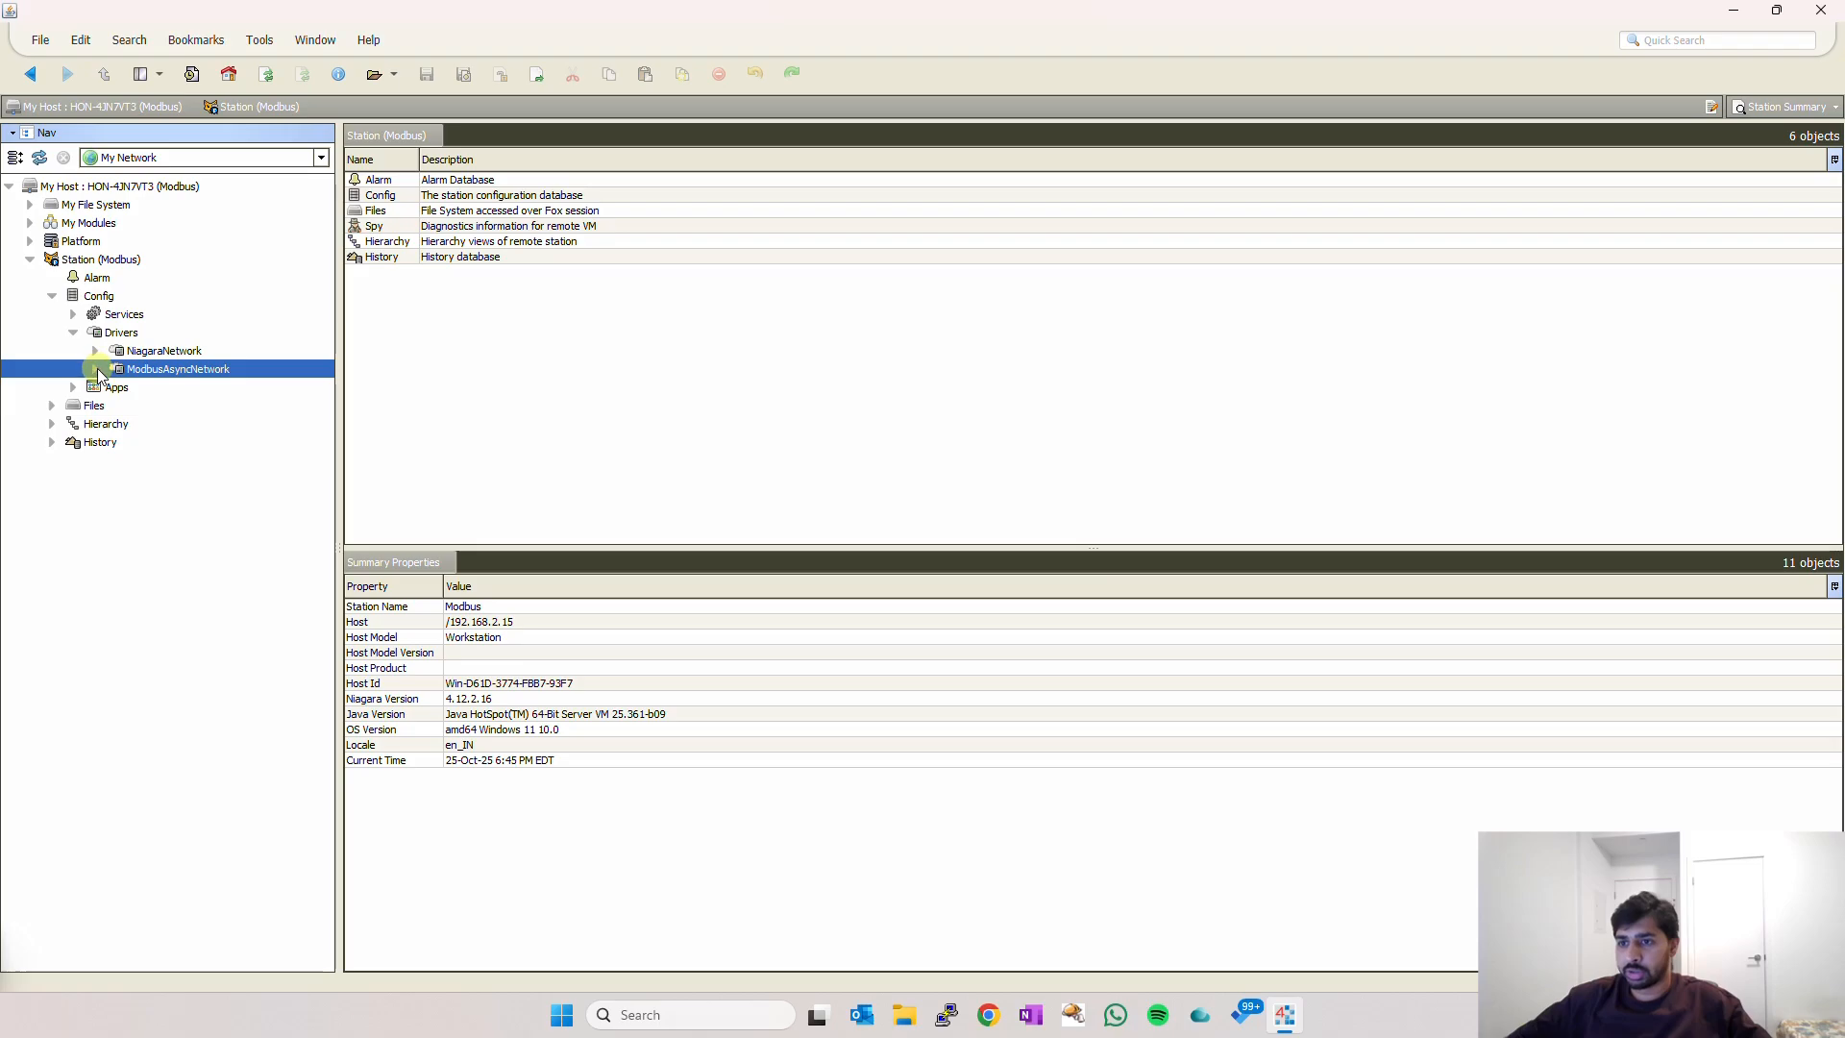
Add a Modbus Async Device named Test_Device with address 1 to ModbusAsyncNetwork, and open the device's points.
double_click(156, 369)
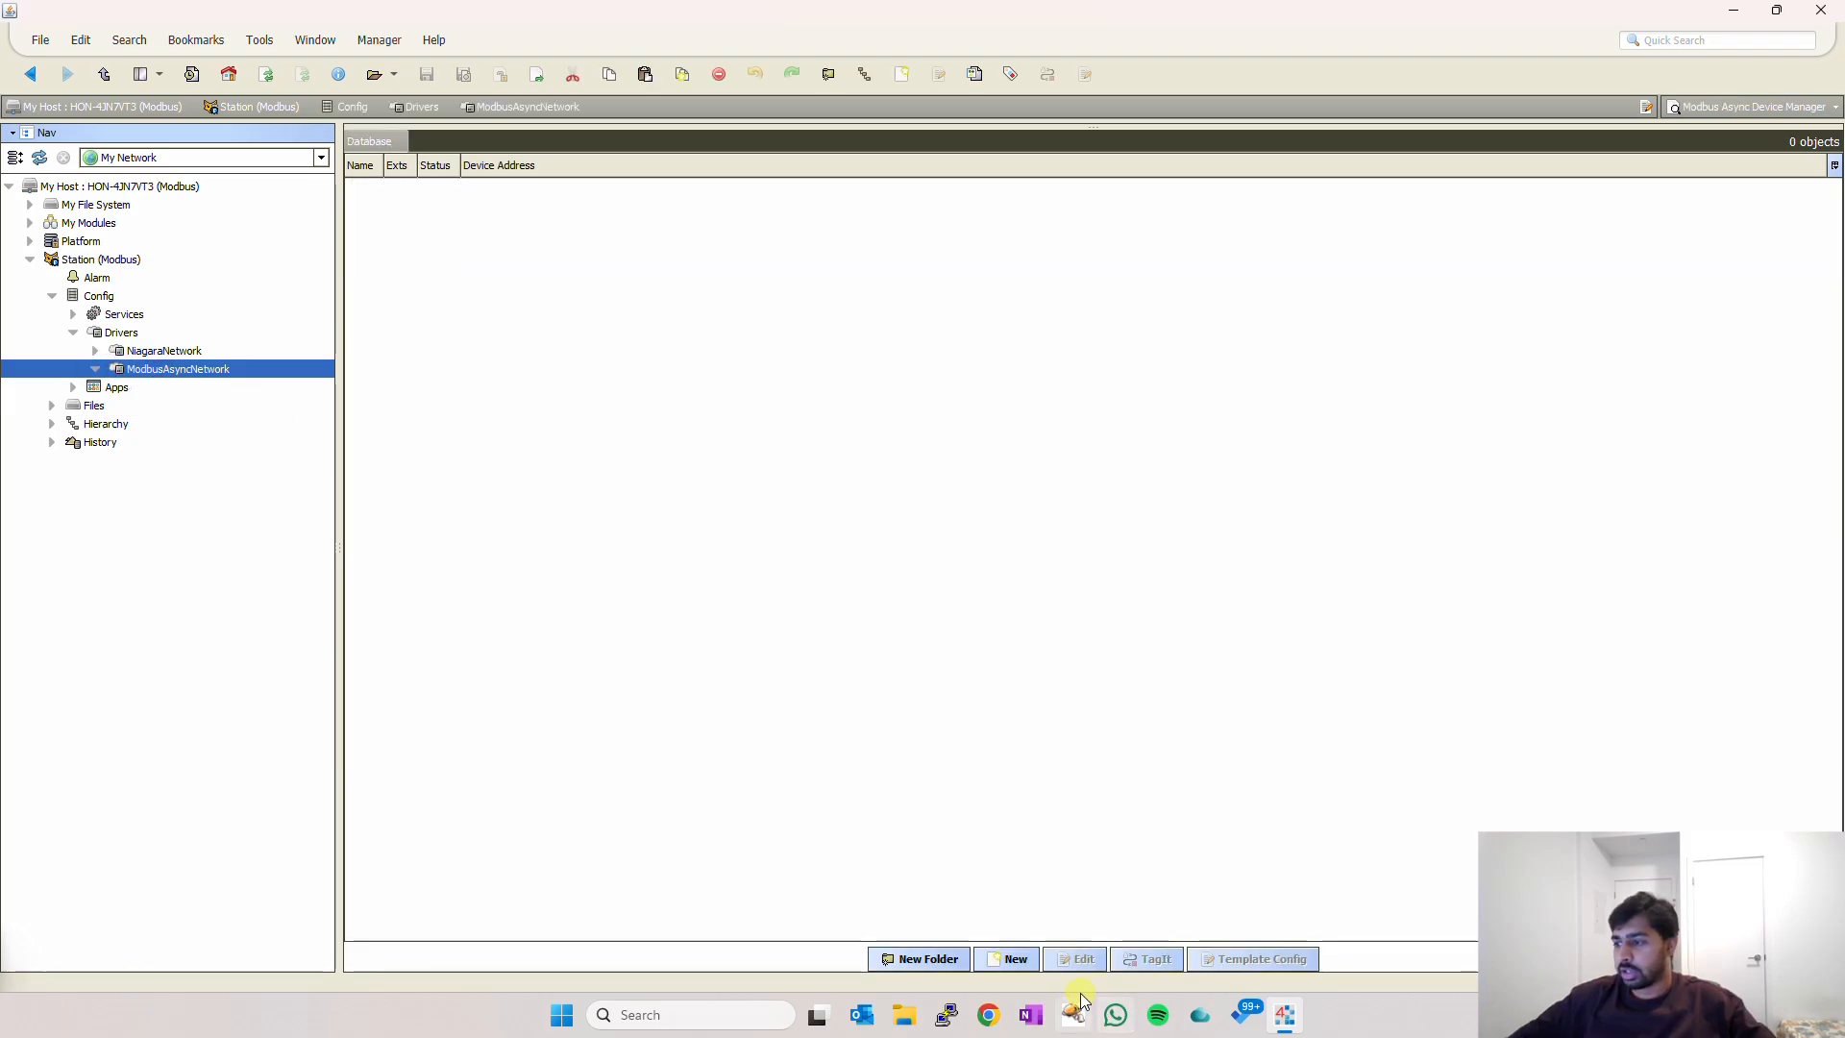
left_click(1015, 960)
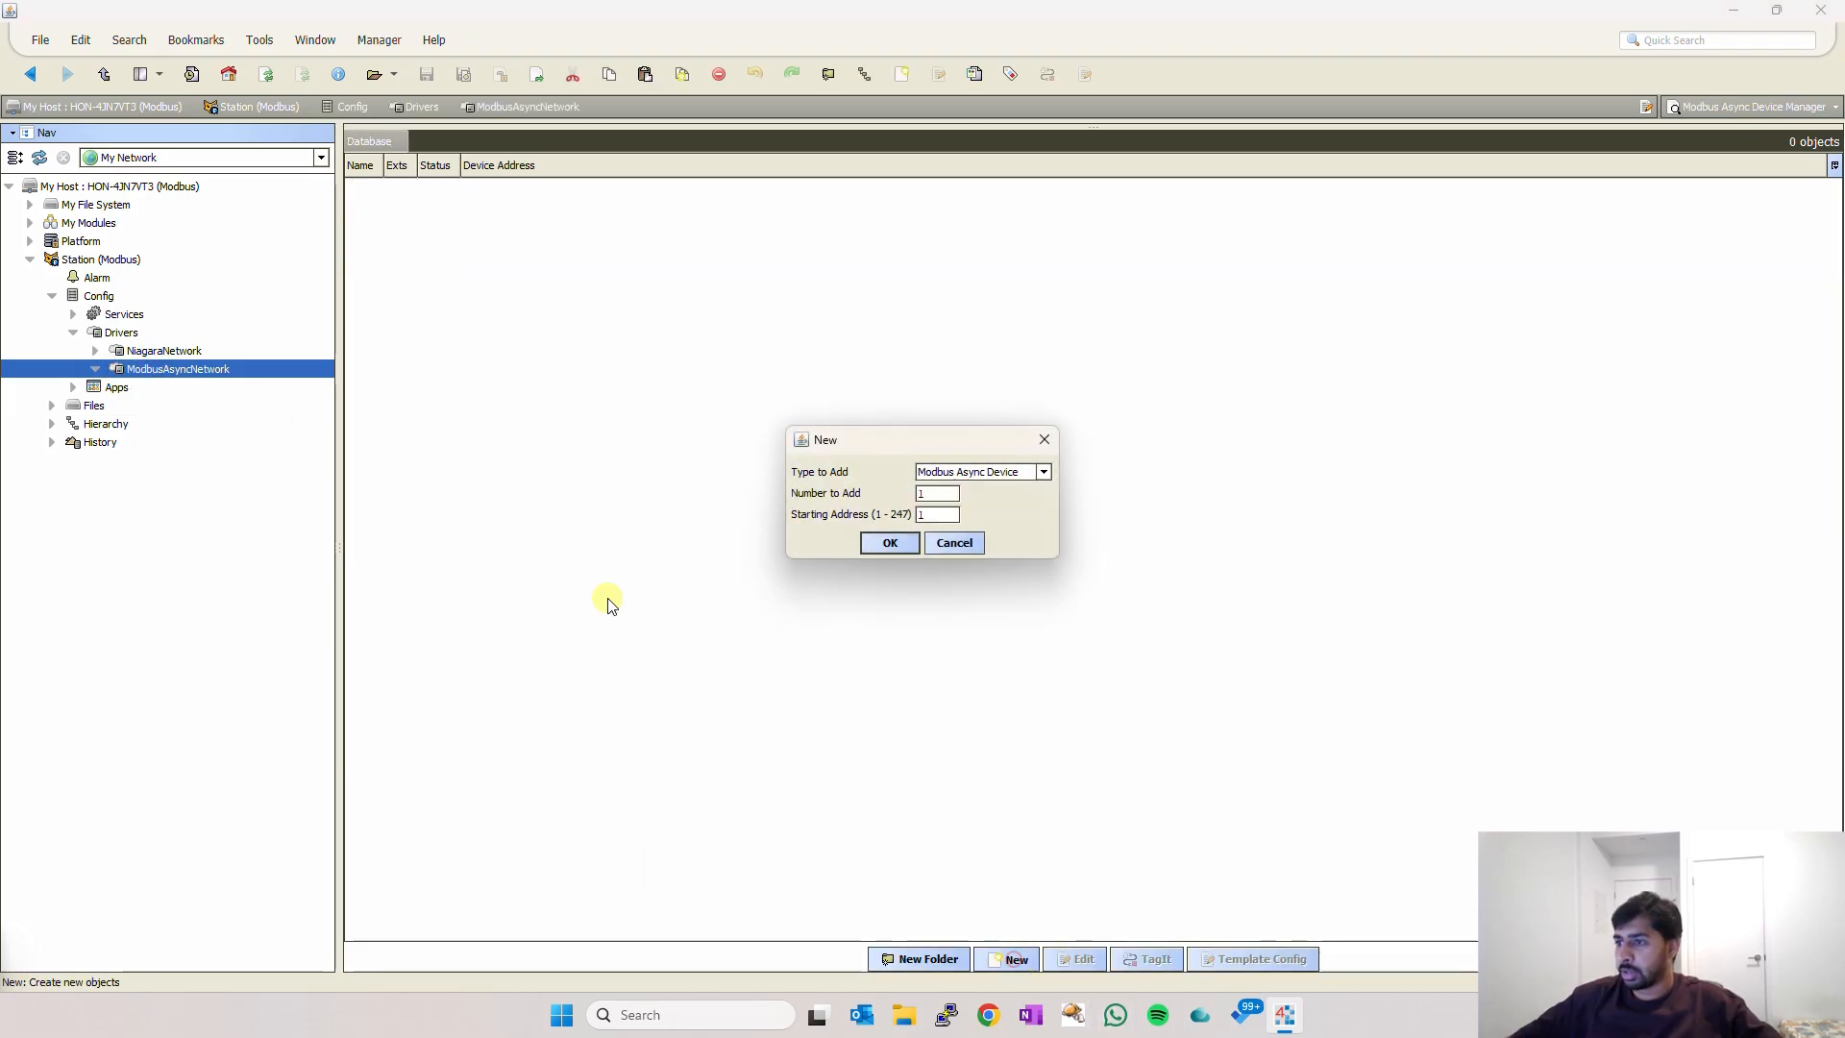
left_click(889, 544)
left_click_drag(893, 371, 653, 374)
type("Test")
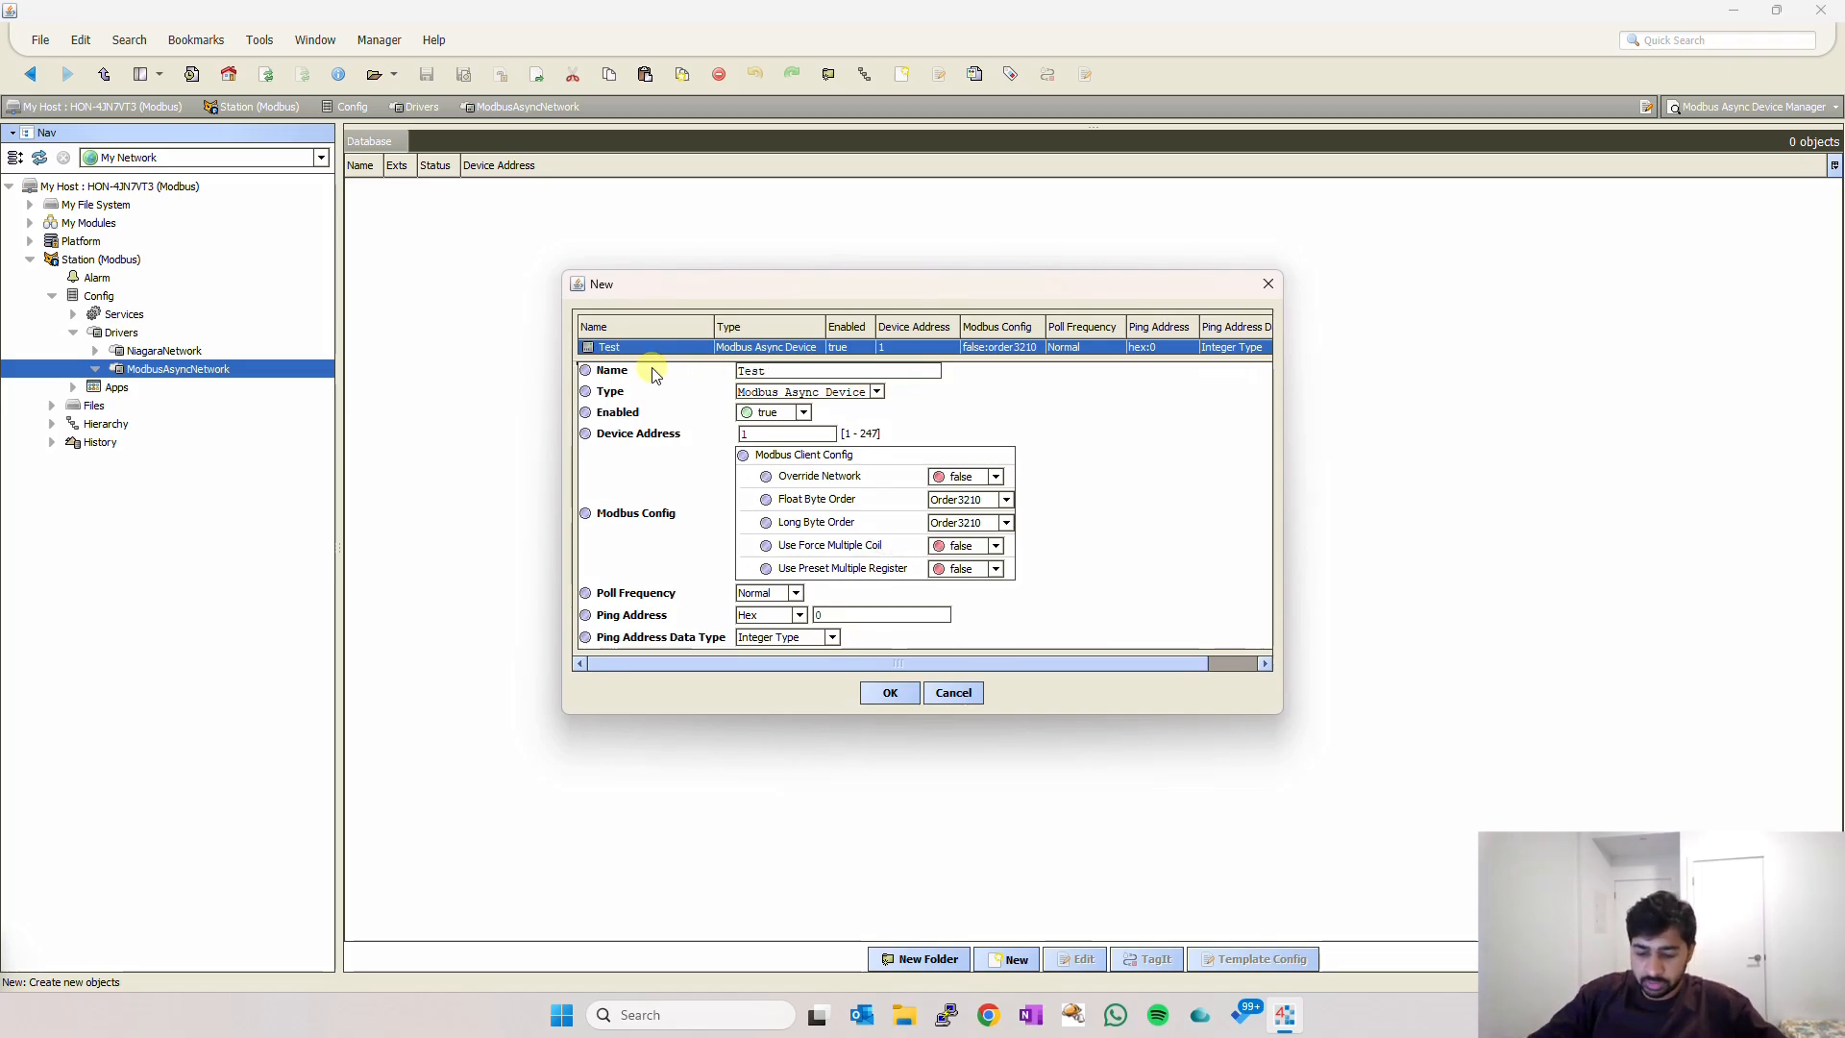
type("_Device")
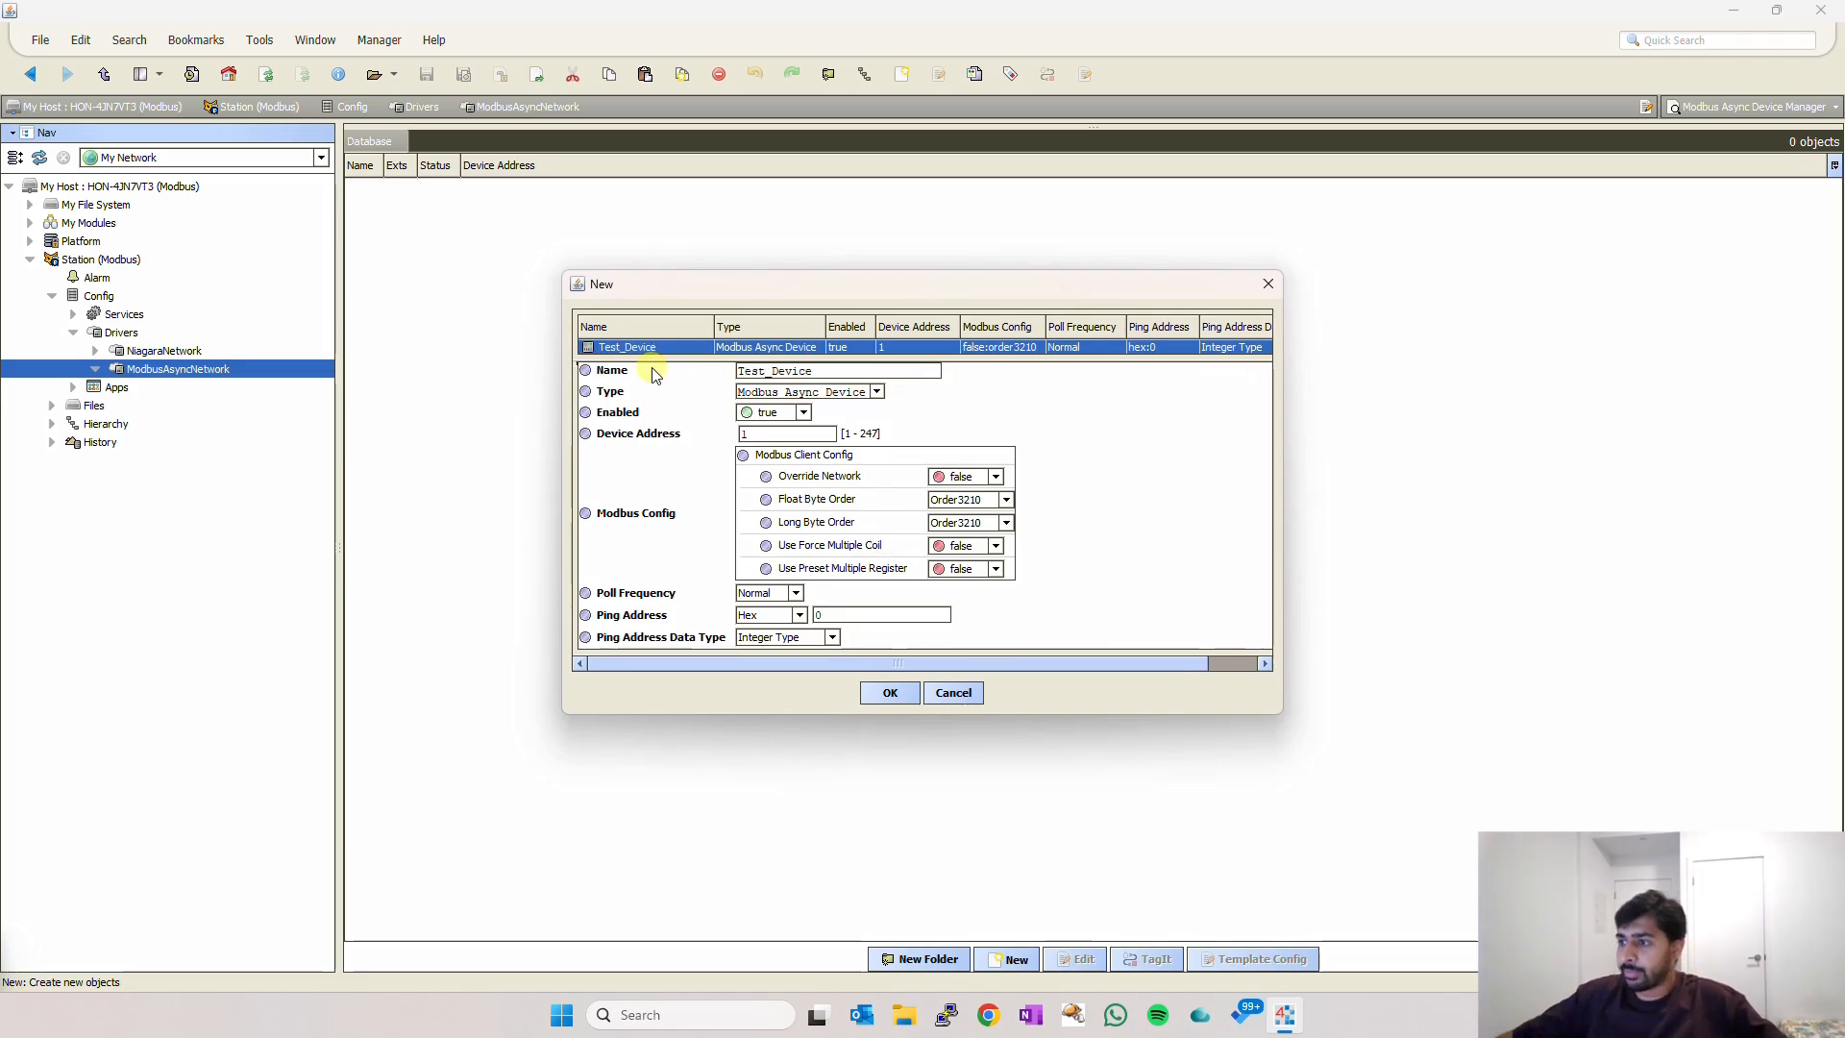
left_click(890, 692)
double_click(442, 183)
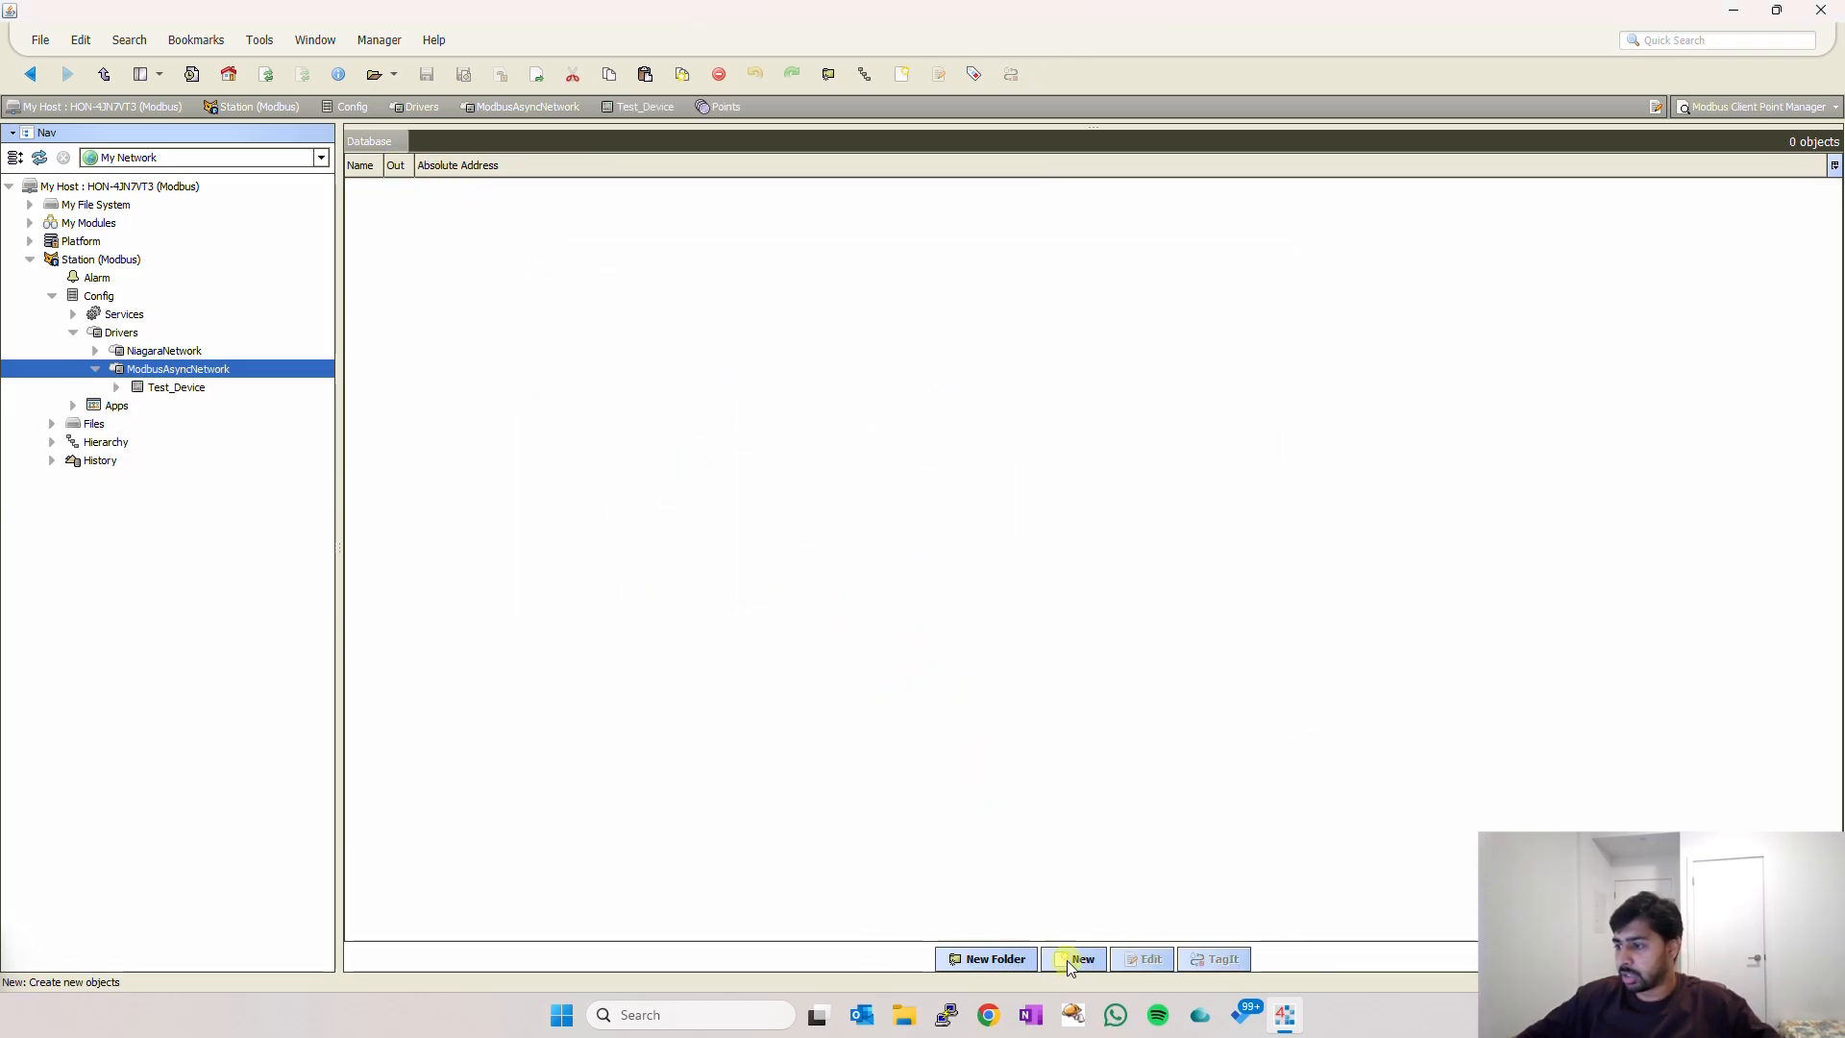
Start a new Numeric Writable point on Test_Device with Modbus starting address 40001 and integerType data.
right_click(809, 289)
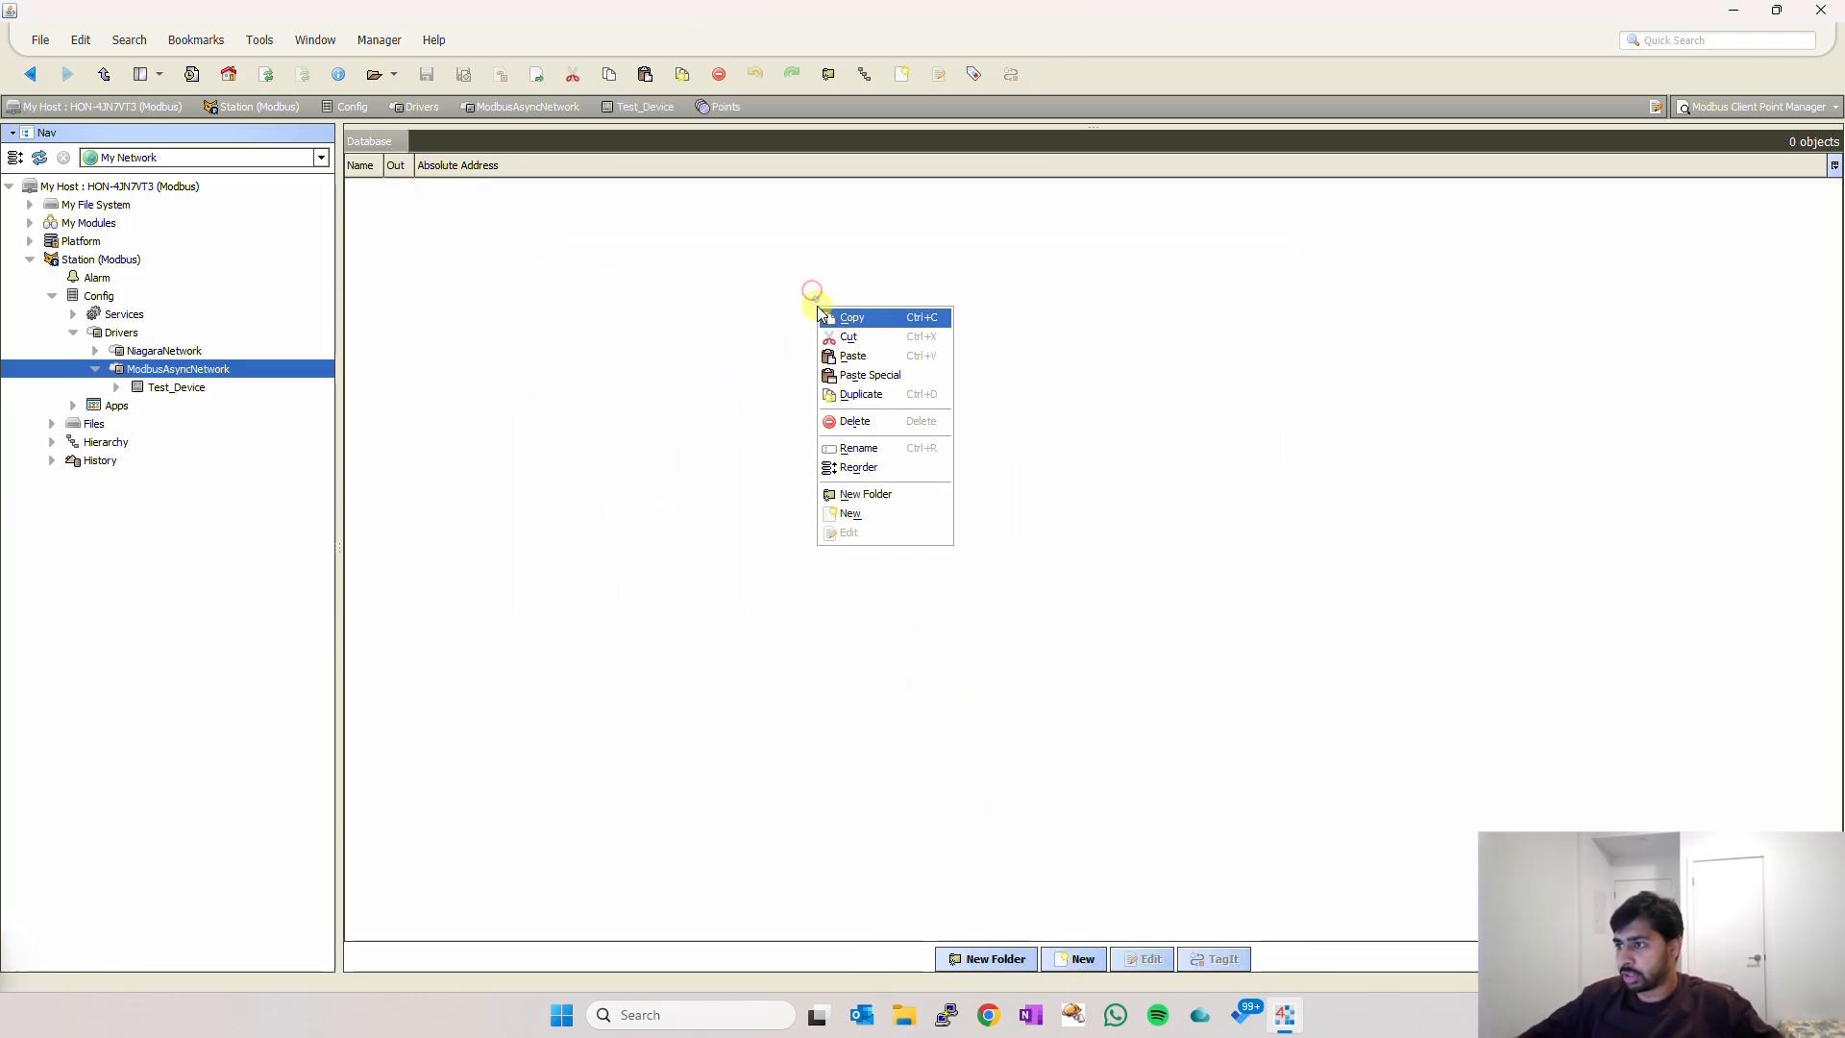
left_click(863, 515)
left_click(912, 460)
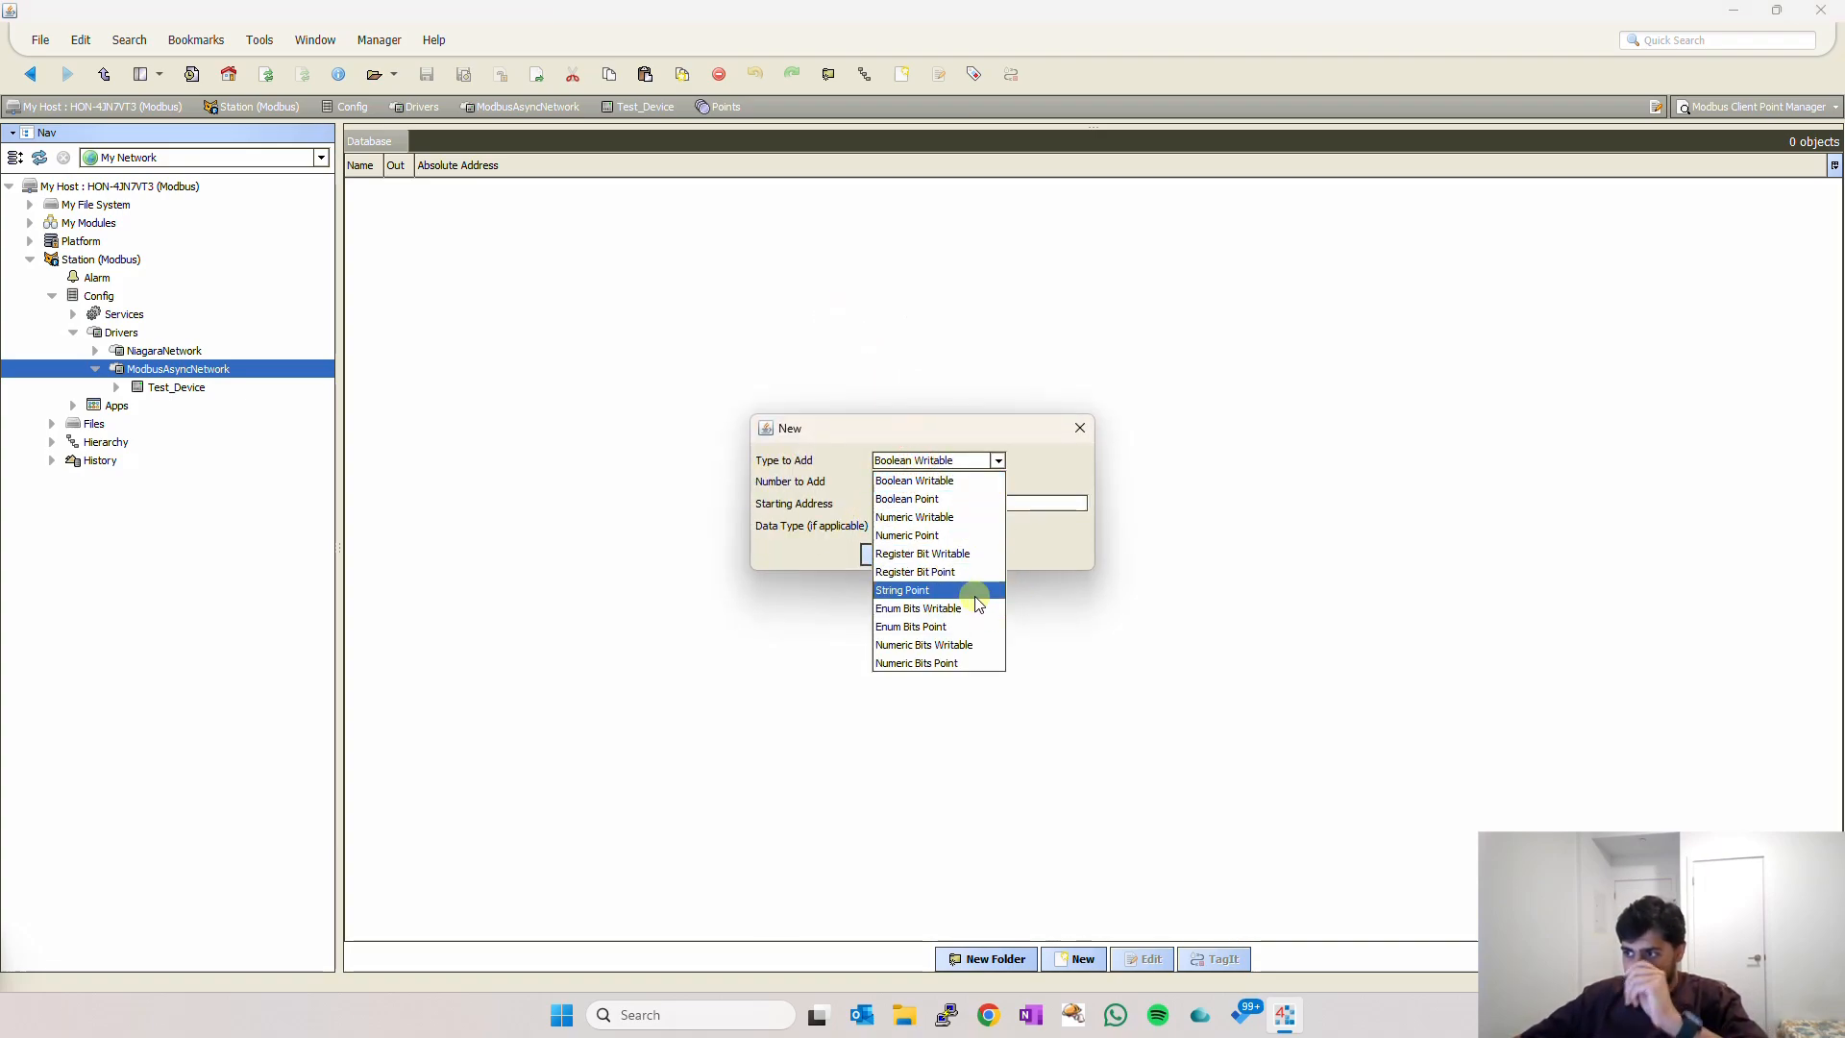
left_click(946, 519)
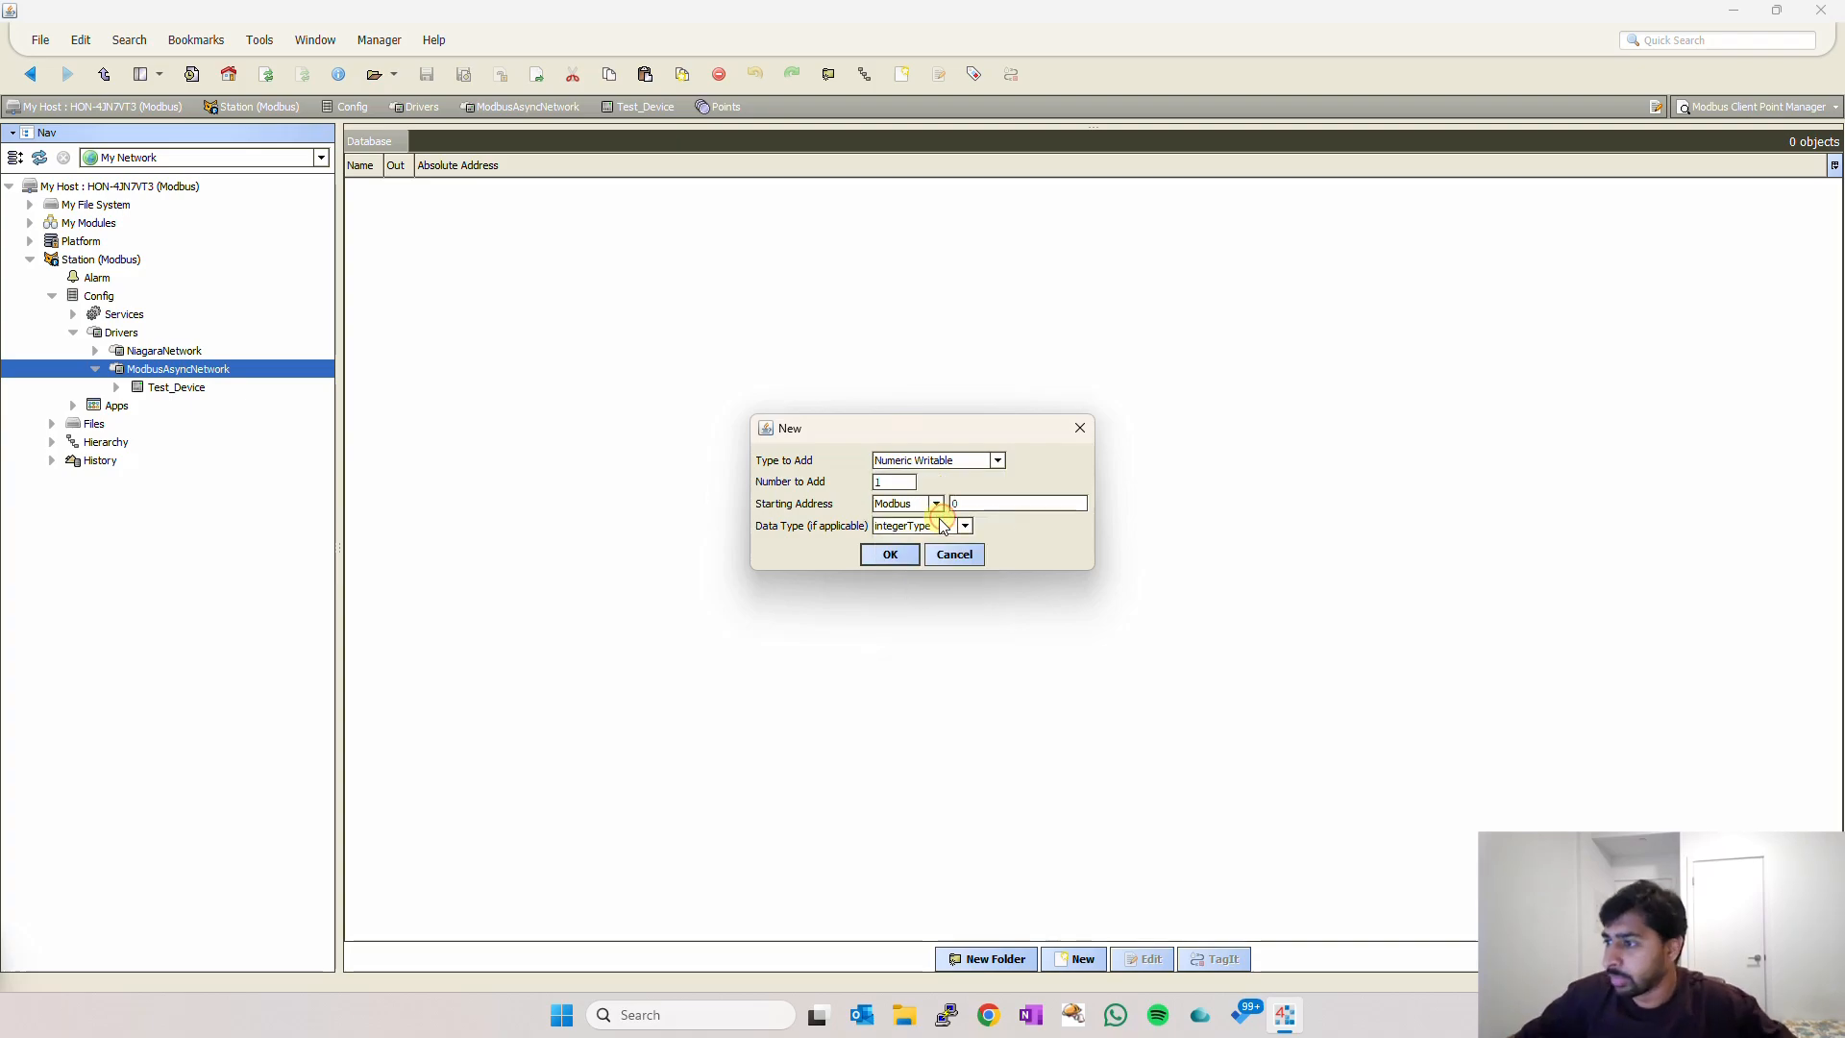
left_click(962, 495)
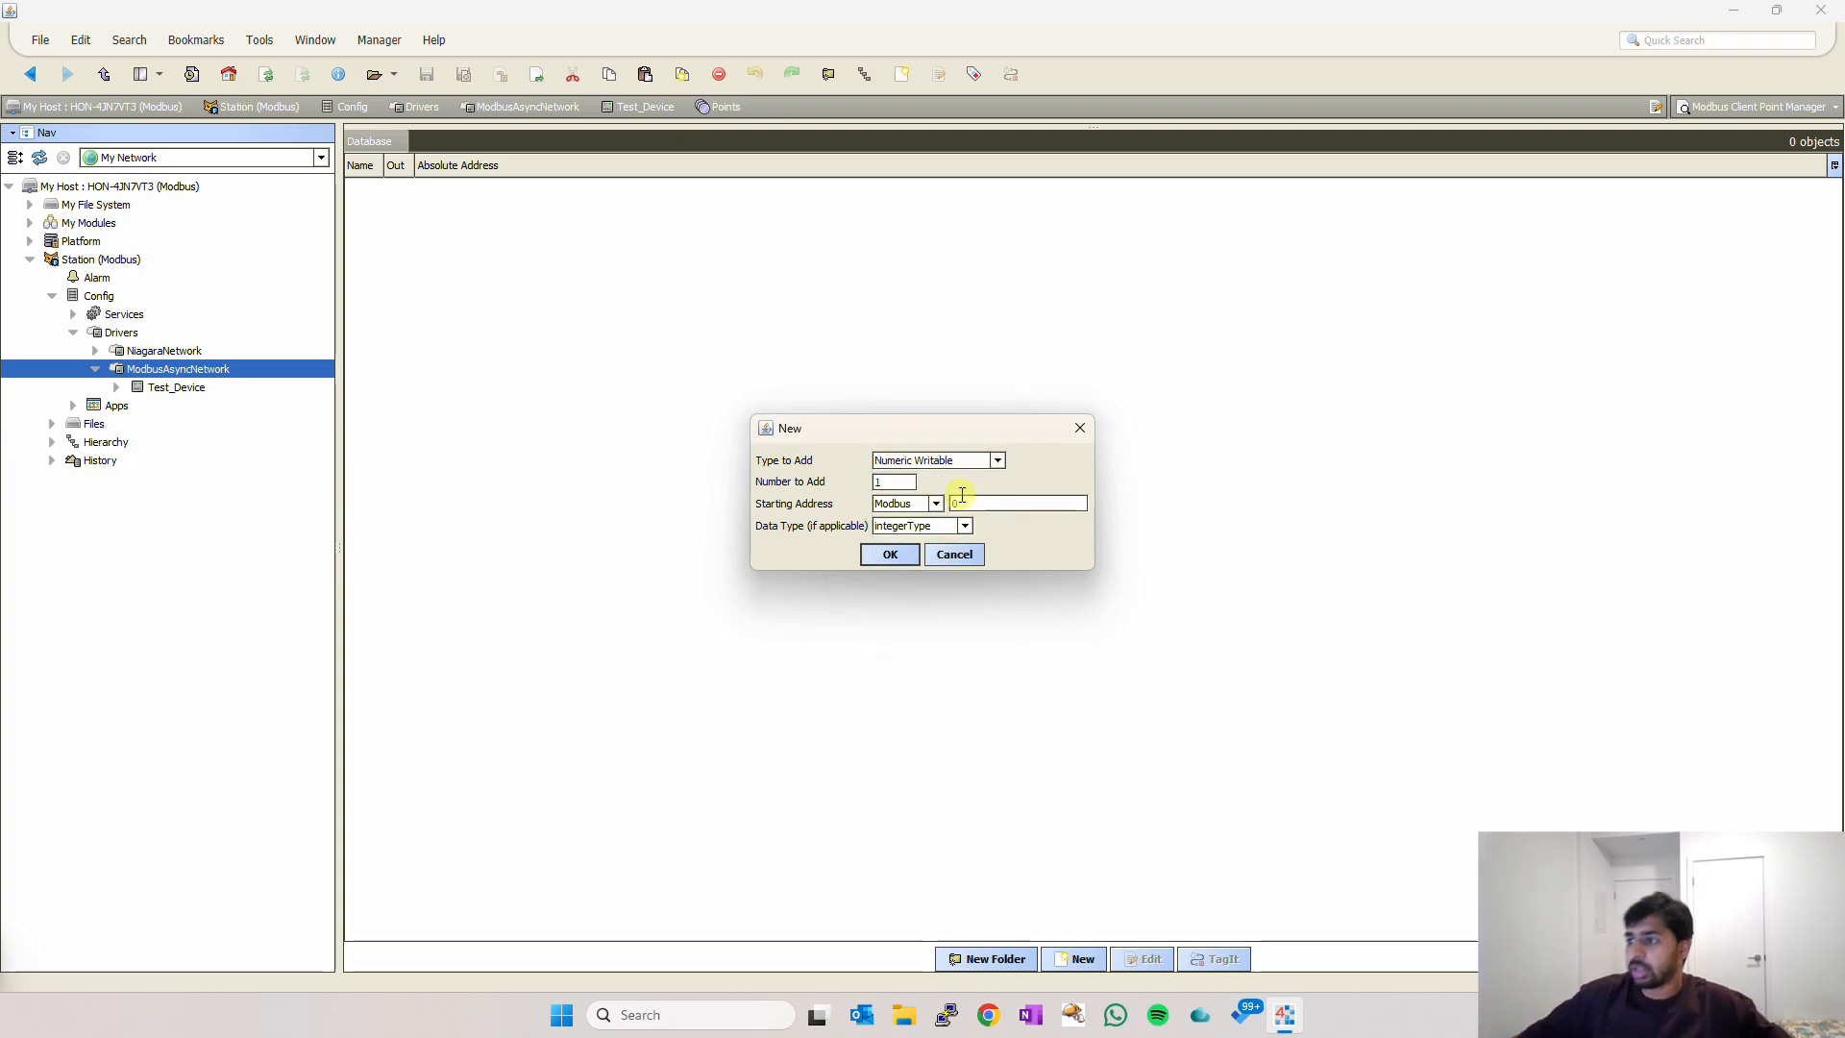
left_click(923, 463)
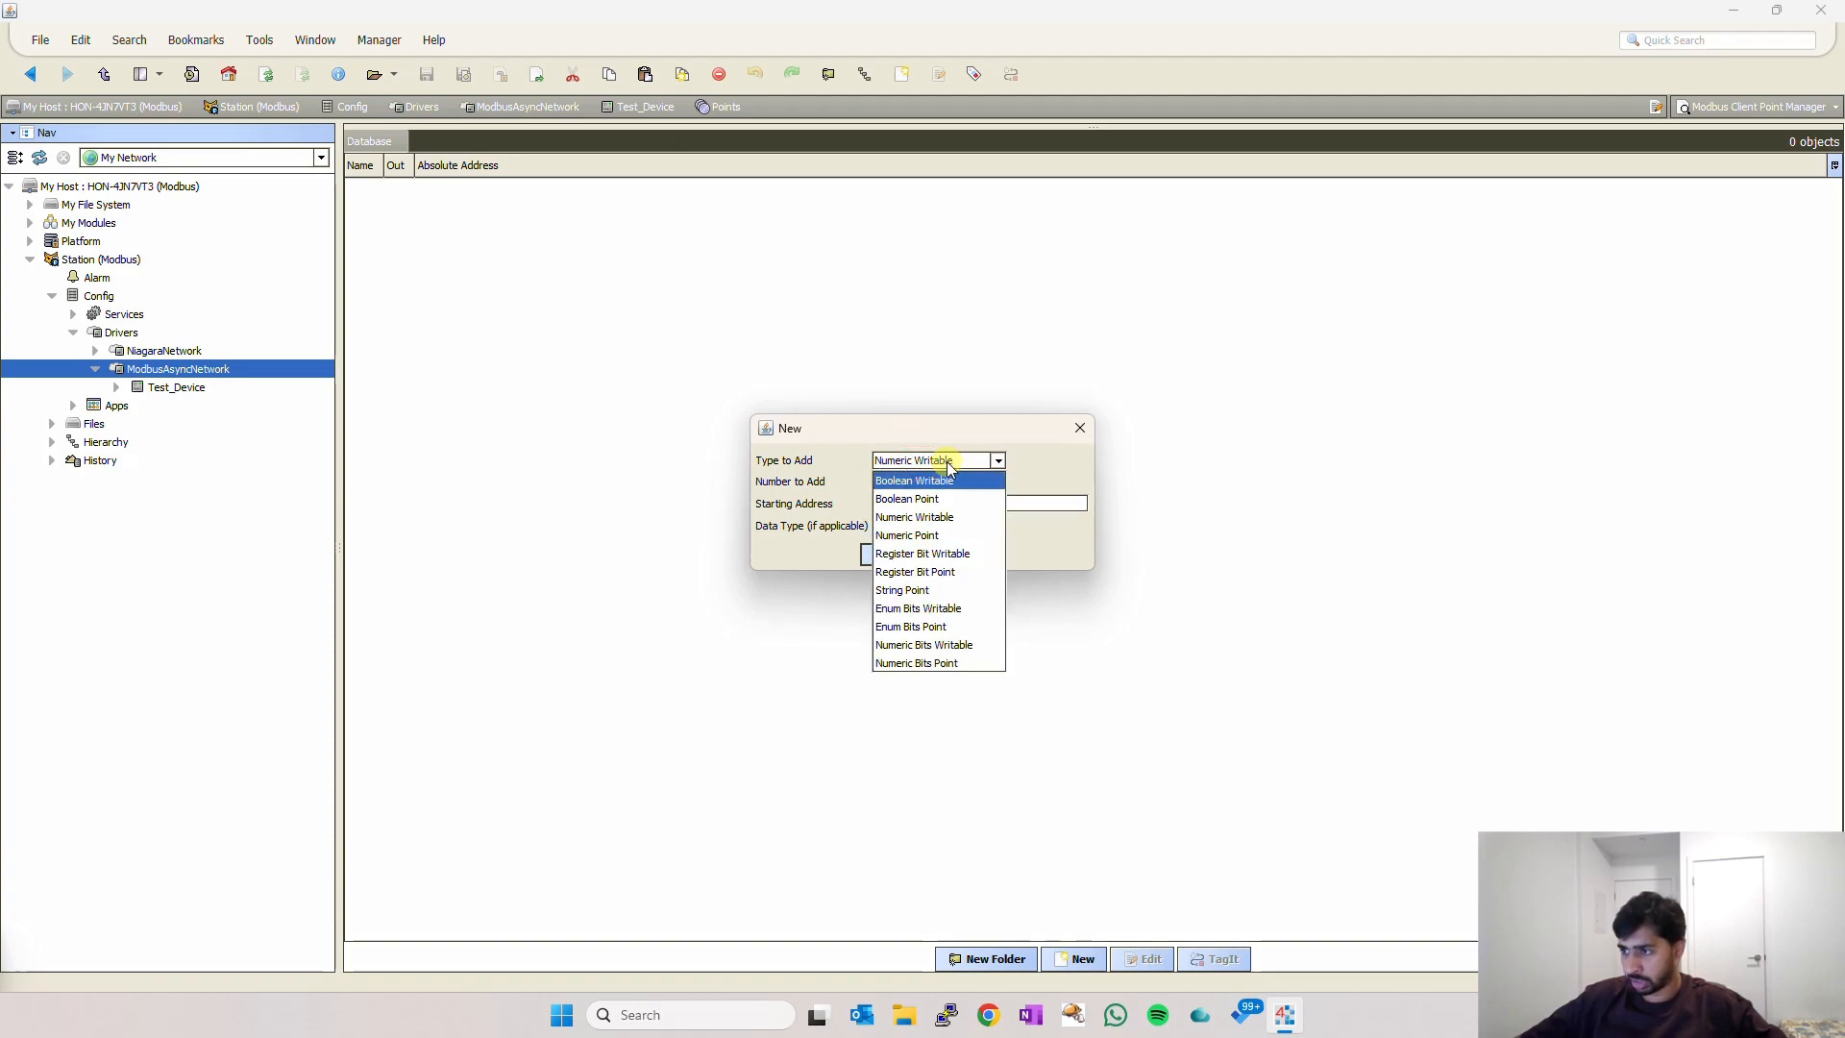
left_click(961, 459)
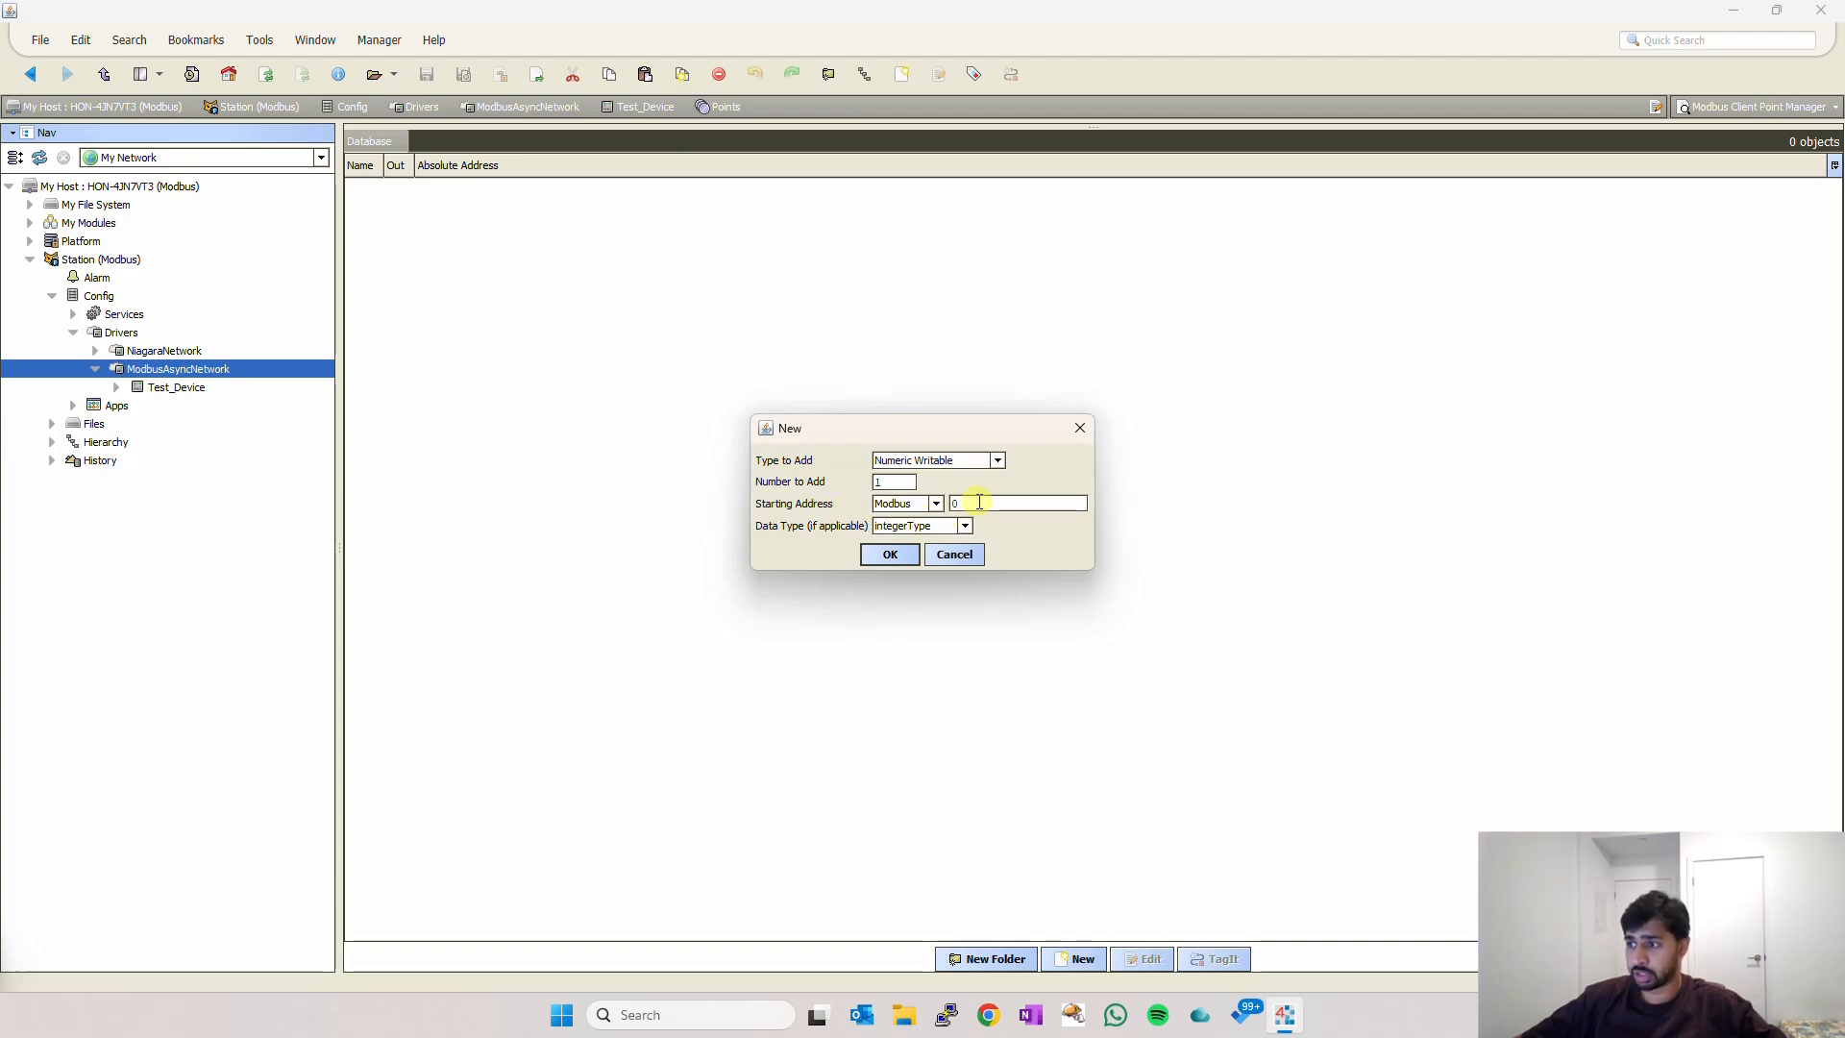
left_click(885, 553)
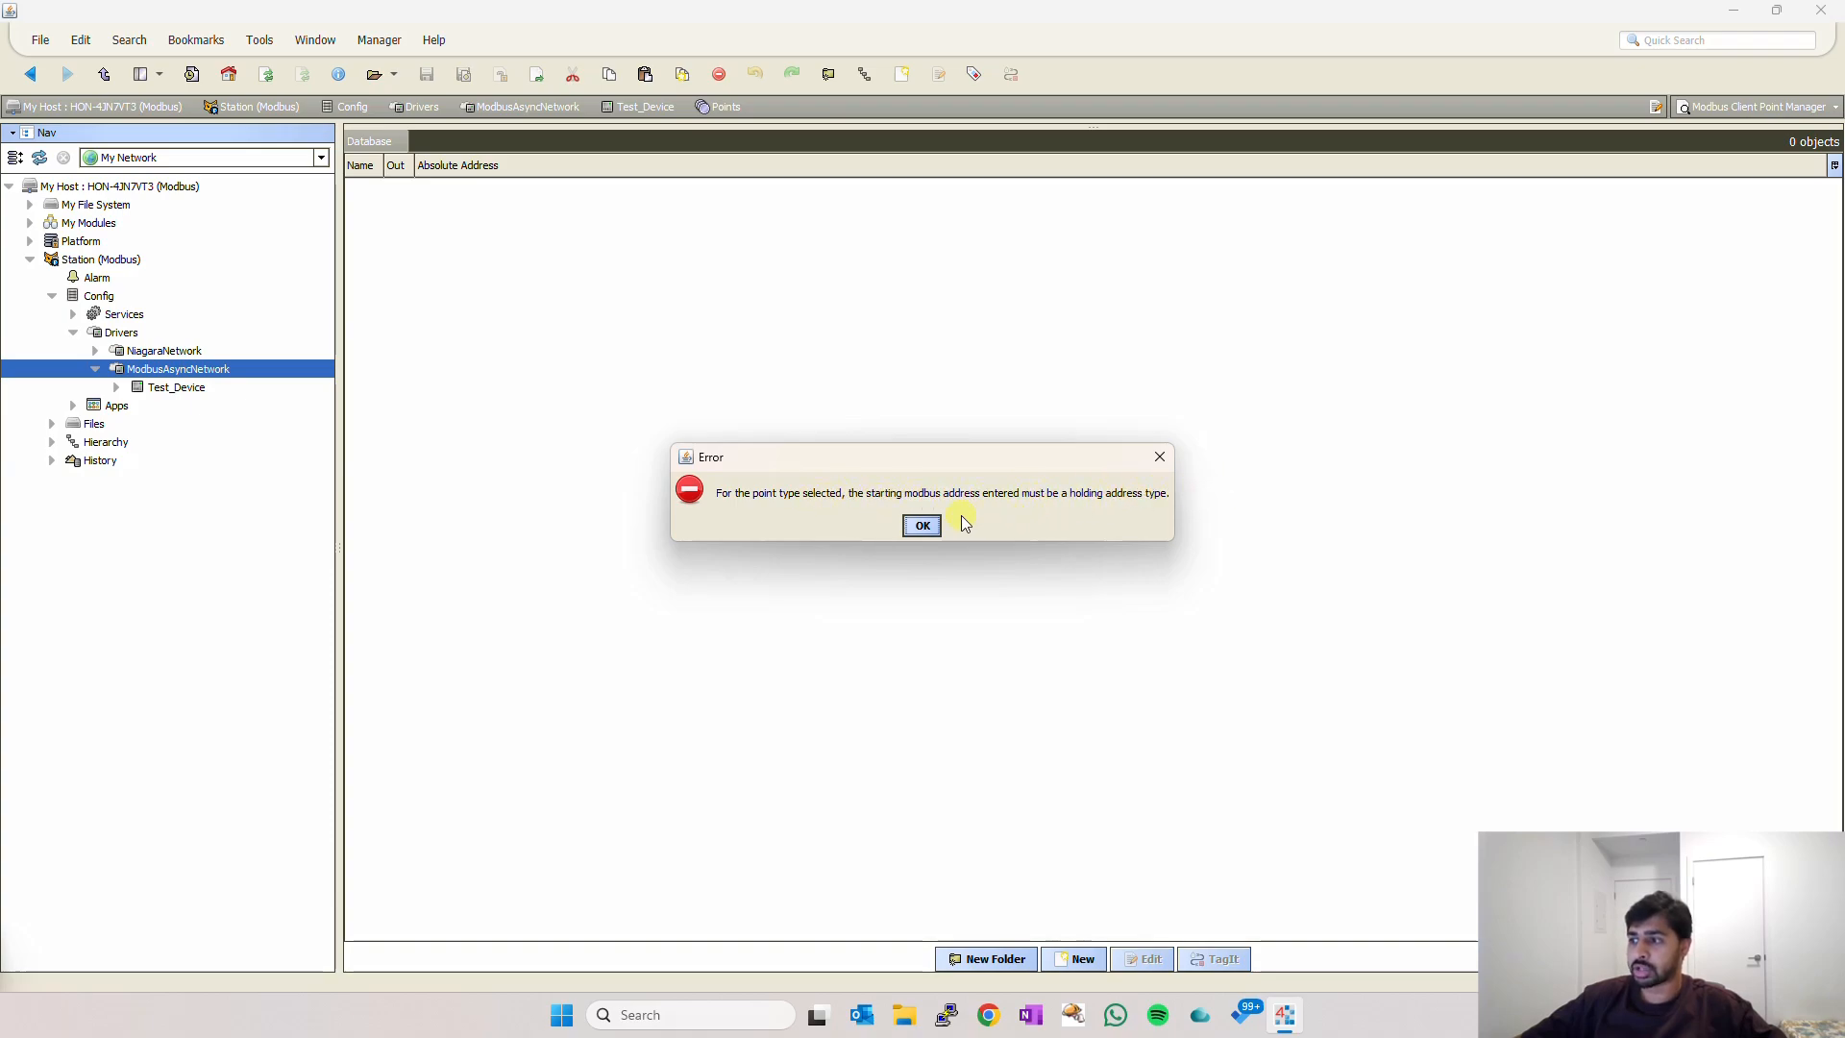
left_click(924, 526)
left_click(986, 504)
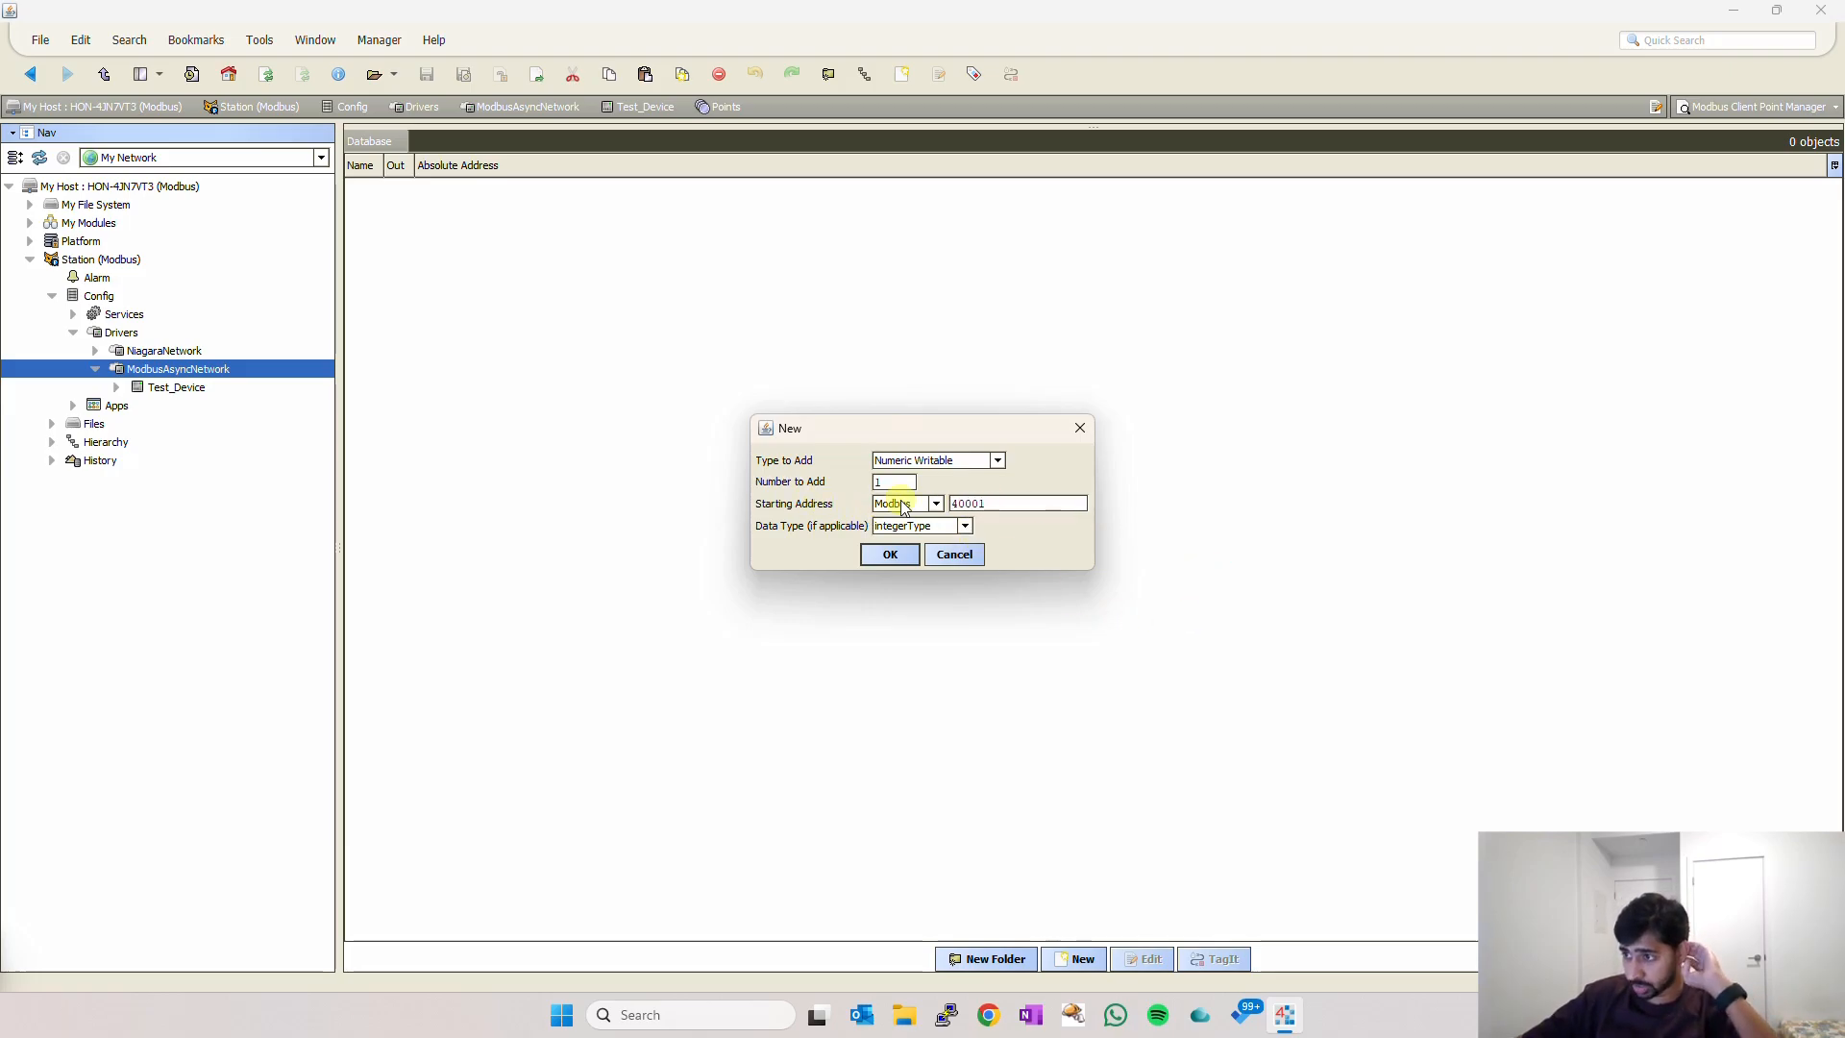
left_click(890, 554)
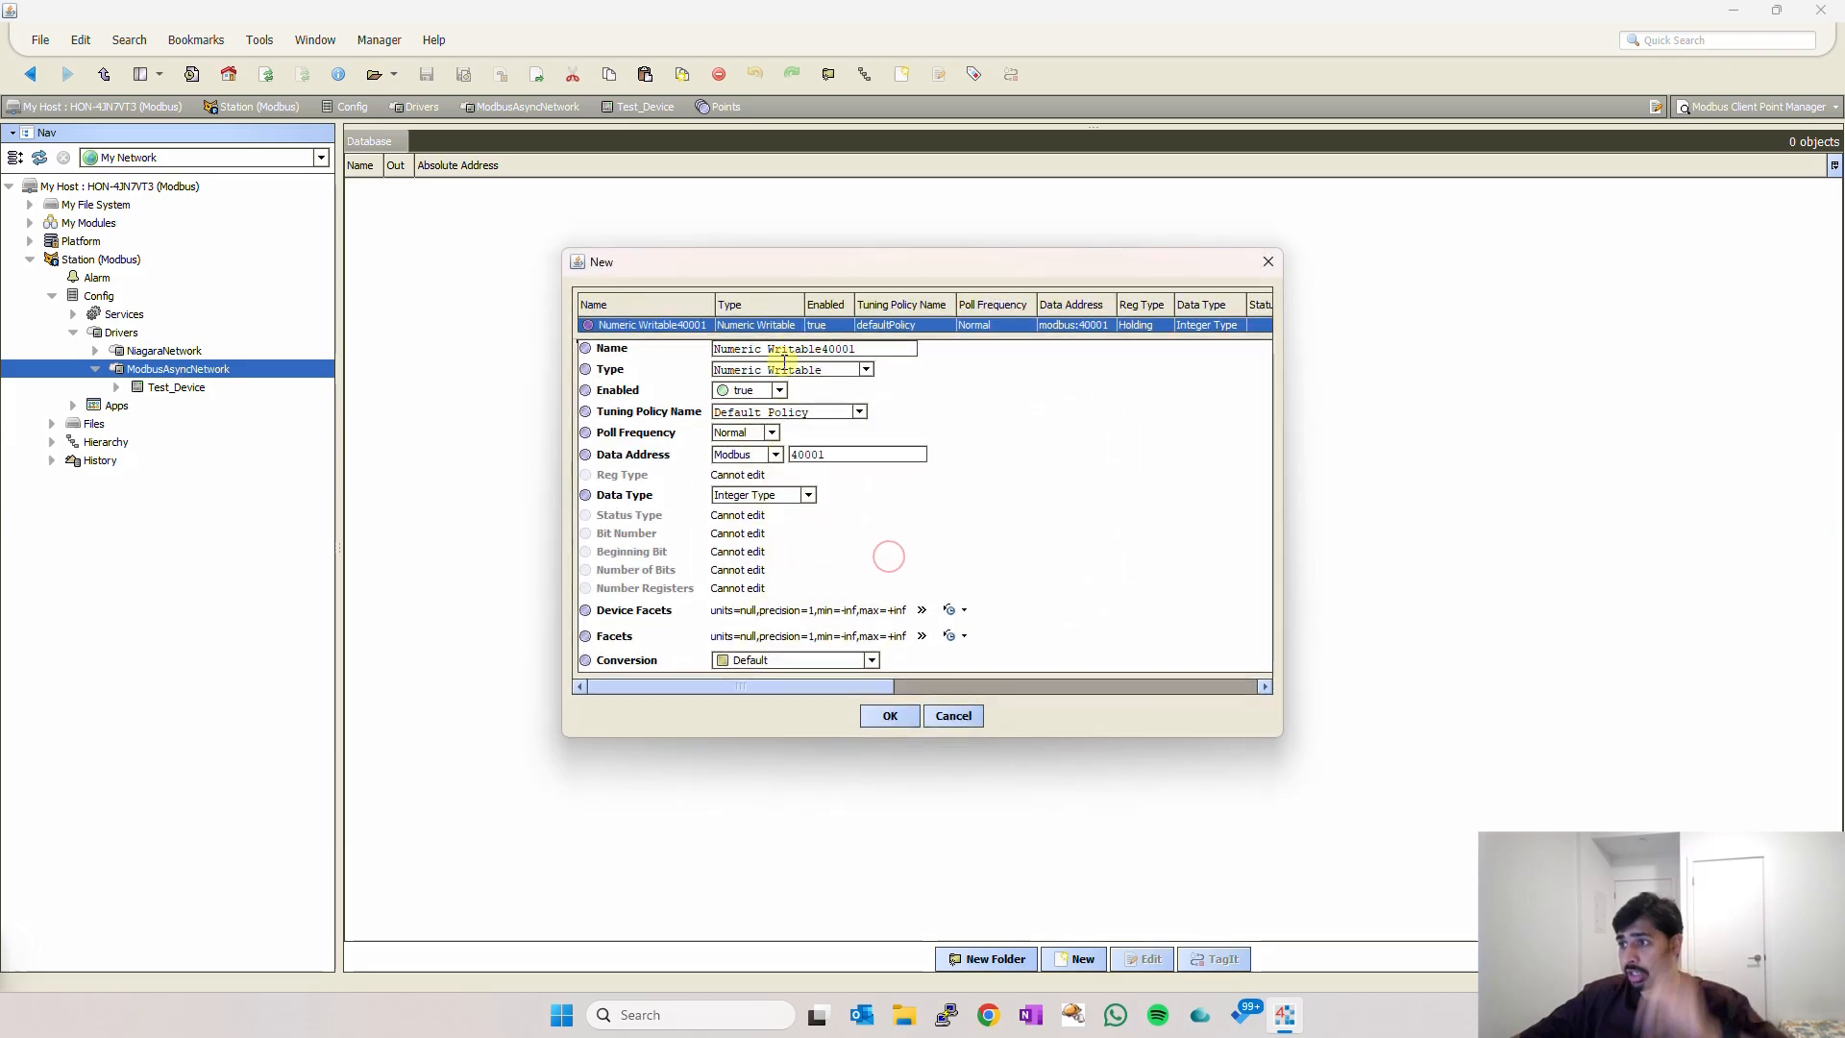
Rename the new point as Test_NumericWritable.
left_click_drag(868, 350, 825, 344)
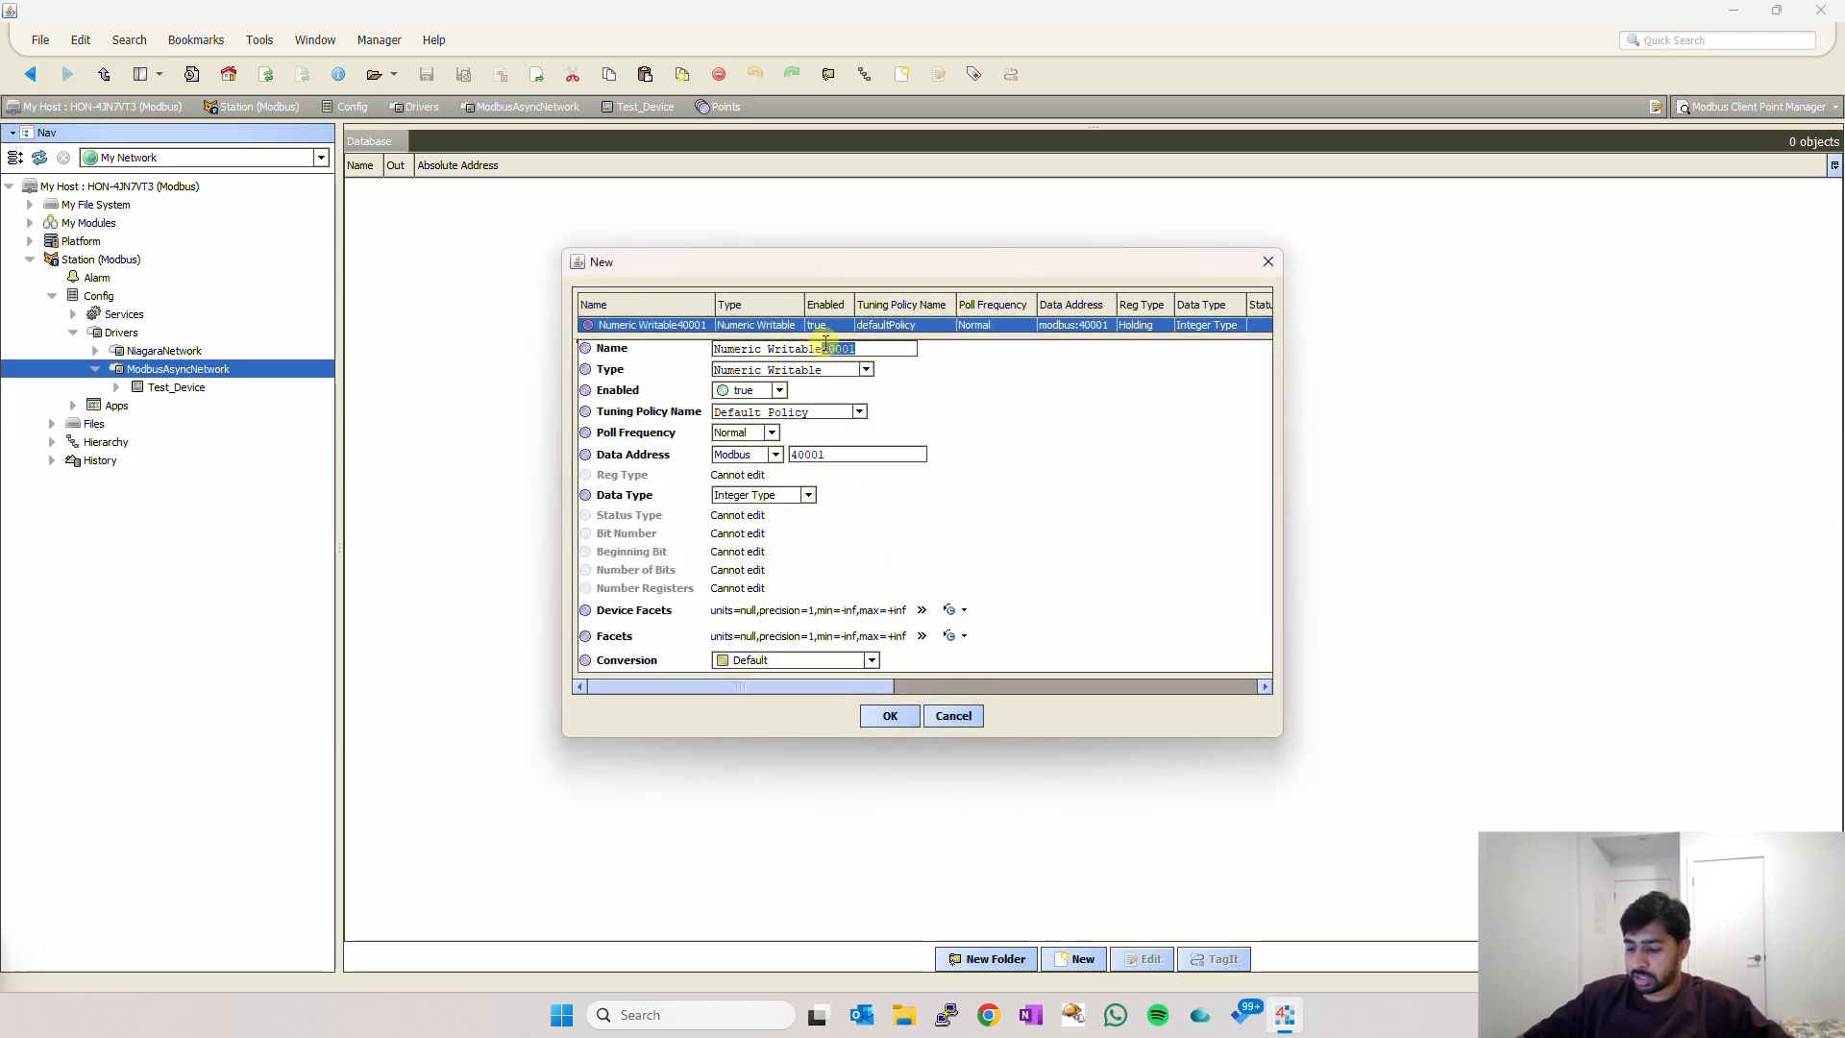
key("Left")
key("Left")
key("Left")
key("Left")
key("Left")
key("Left")
key("Left")
key("Left")
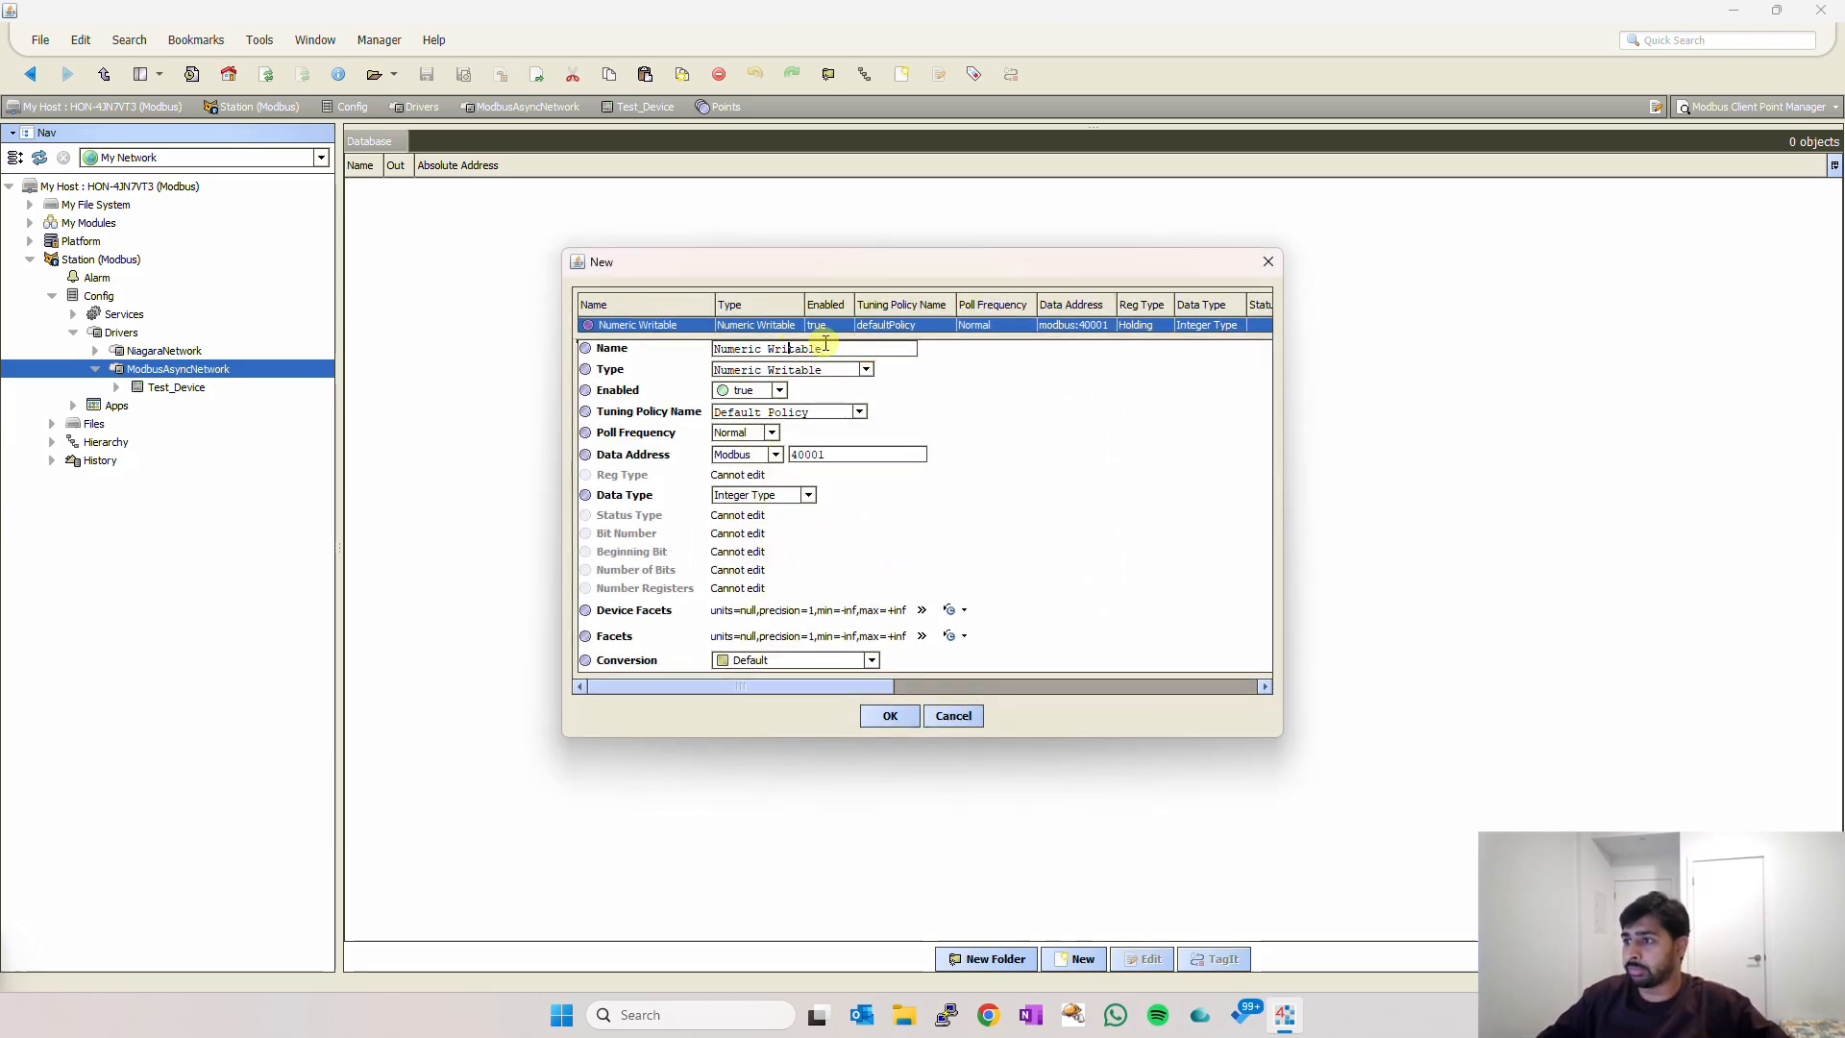
key("BackSpace")
key("Left")
key("Left")
key("Left")
key("Left")
key("Left")
key("Left")
key("Left")
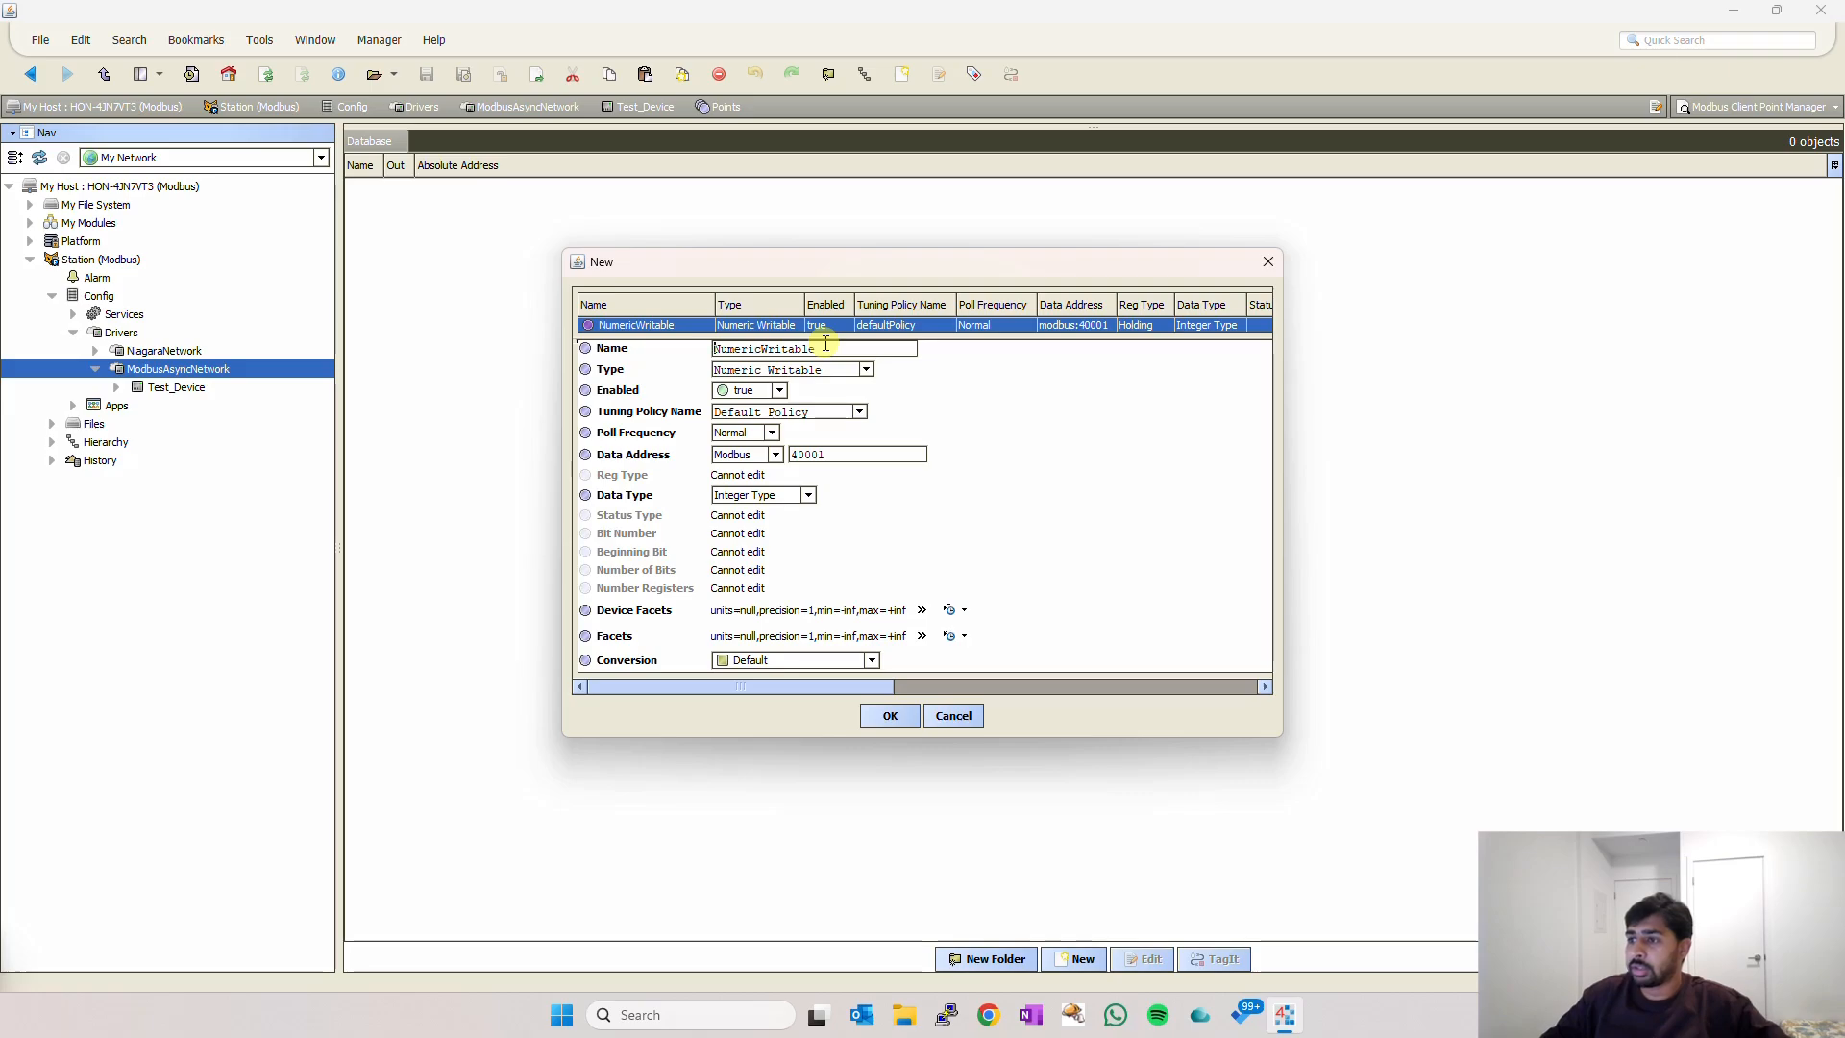
type("Test_")
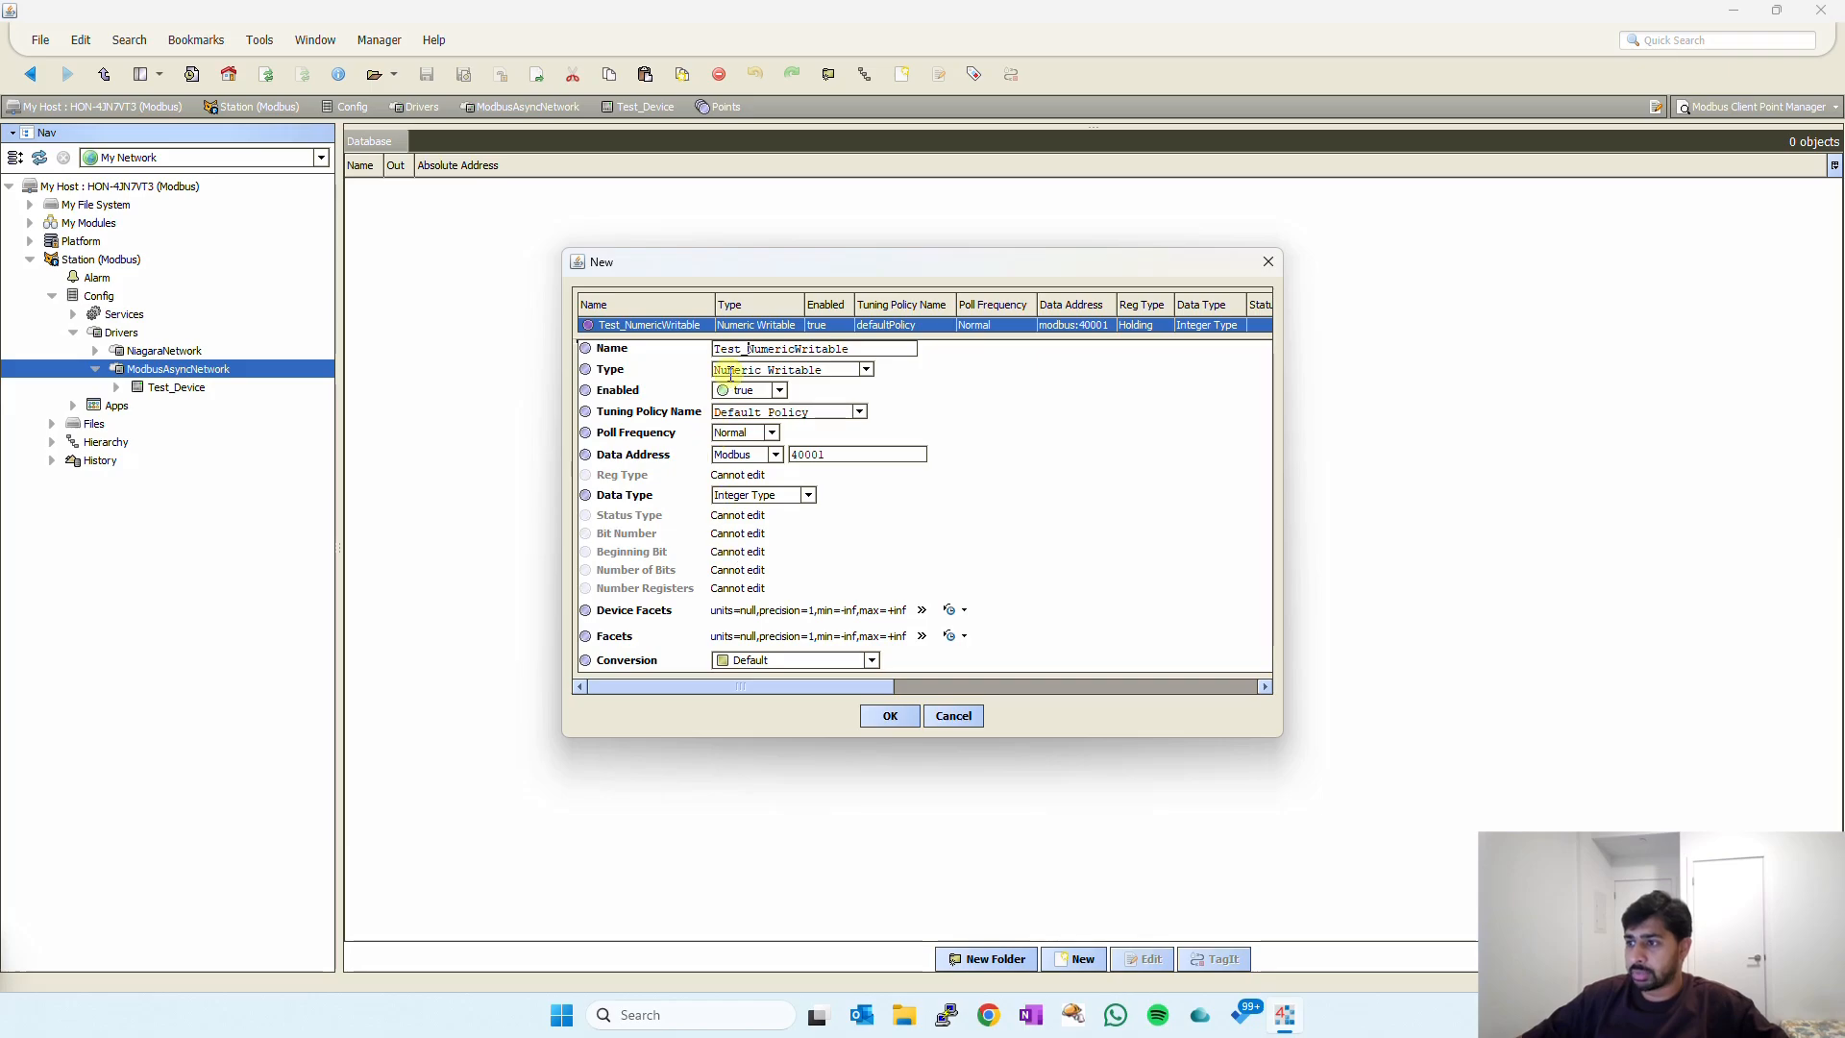
Set the units in the point's Device Facets to temperature in celsius (°C).
left_click(923, 611)
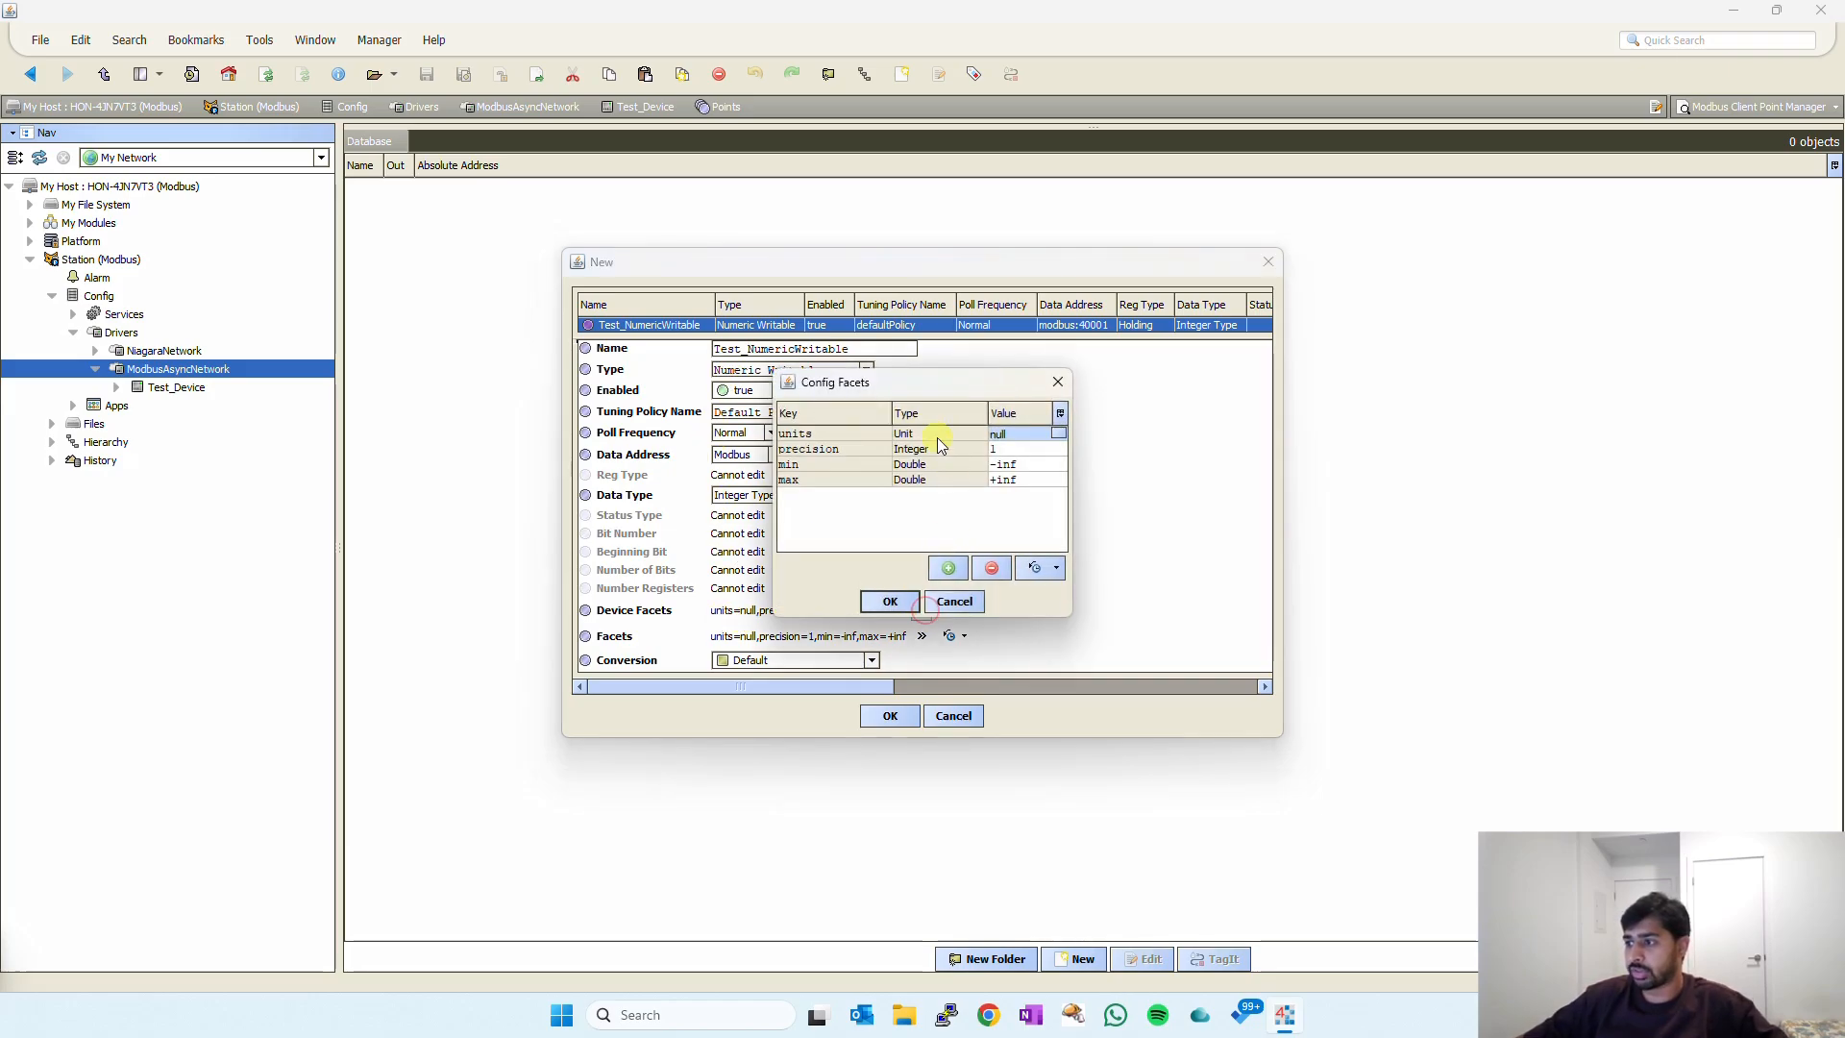
double_click(999, 435)
left_click(809, 495)
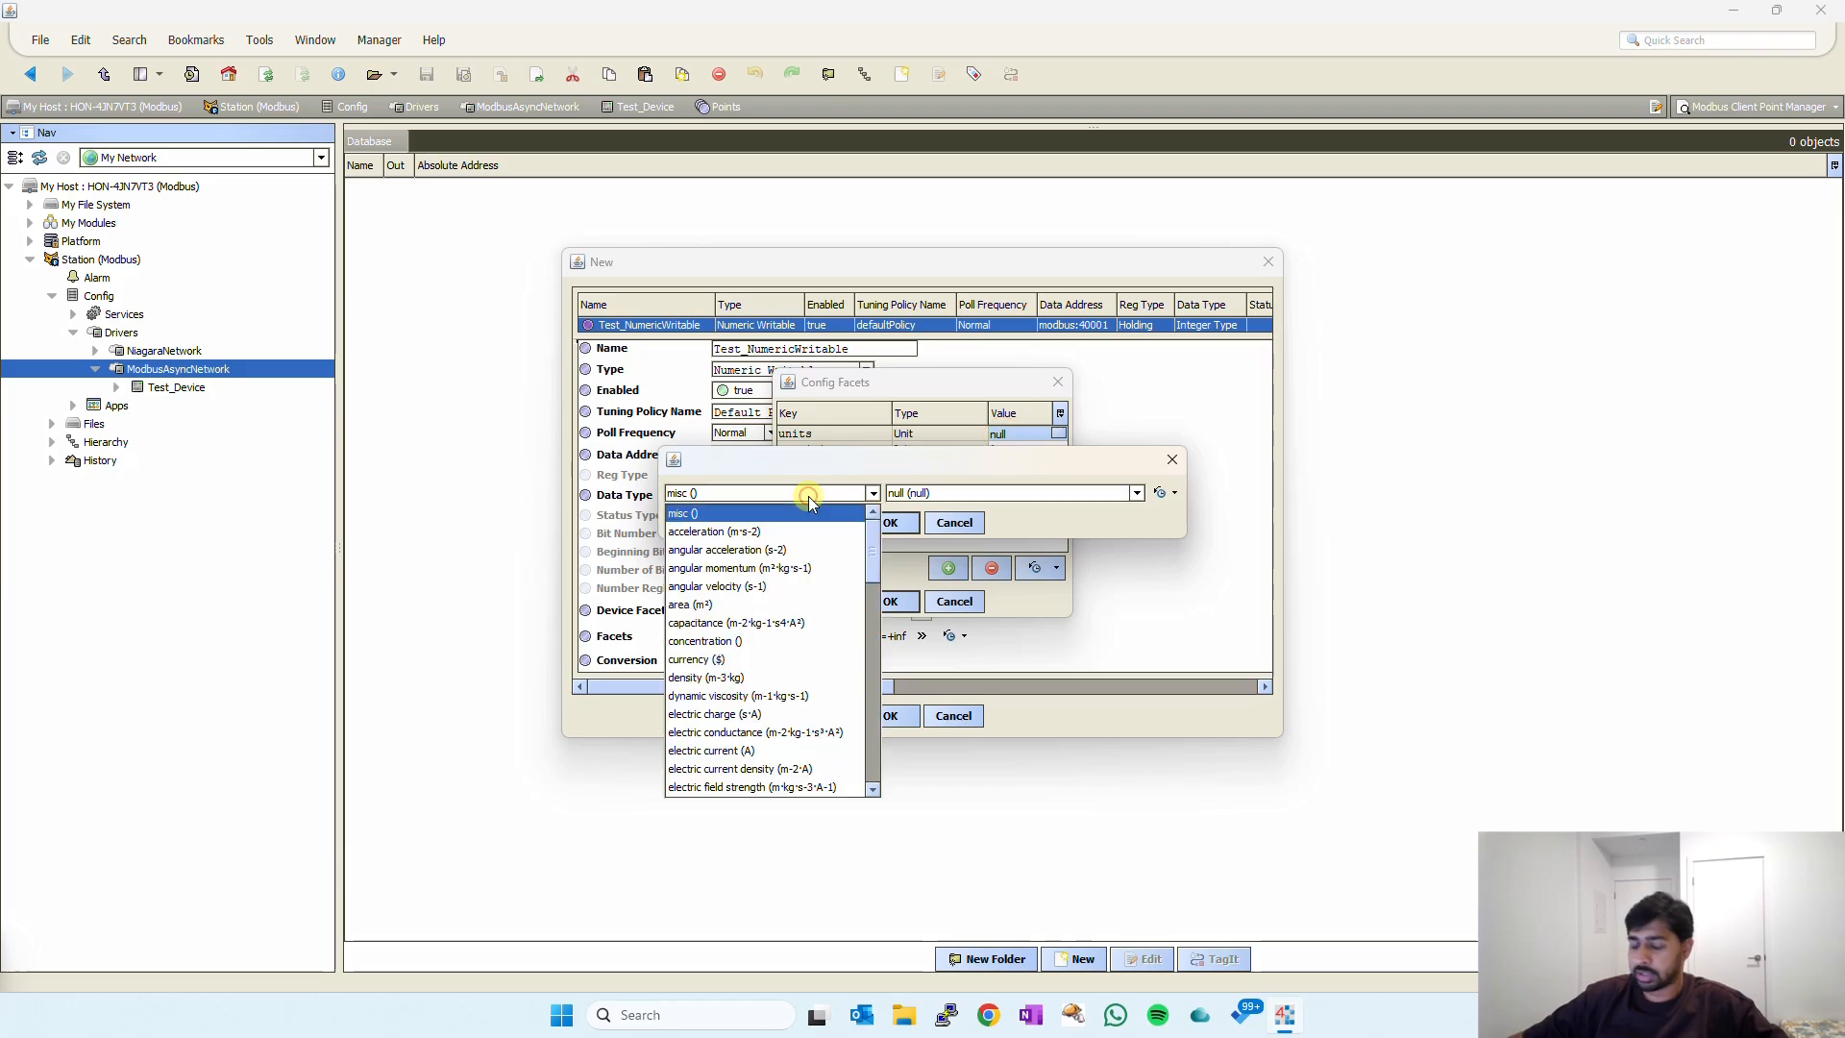
key("t")
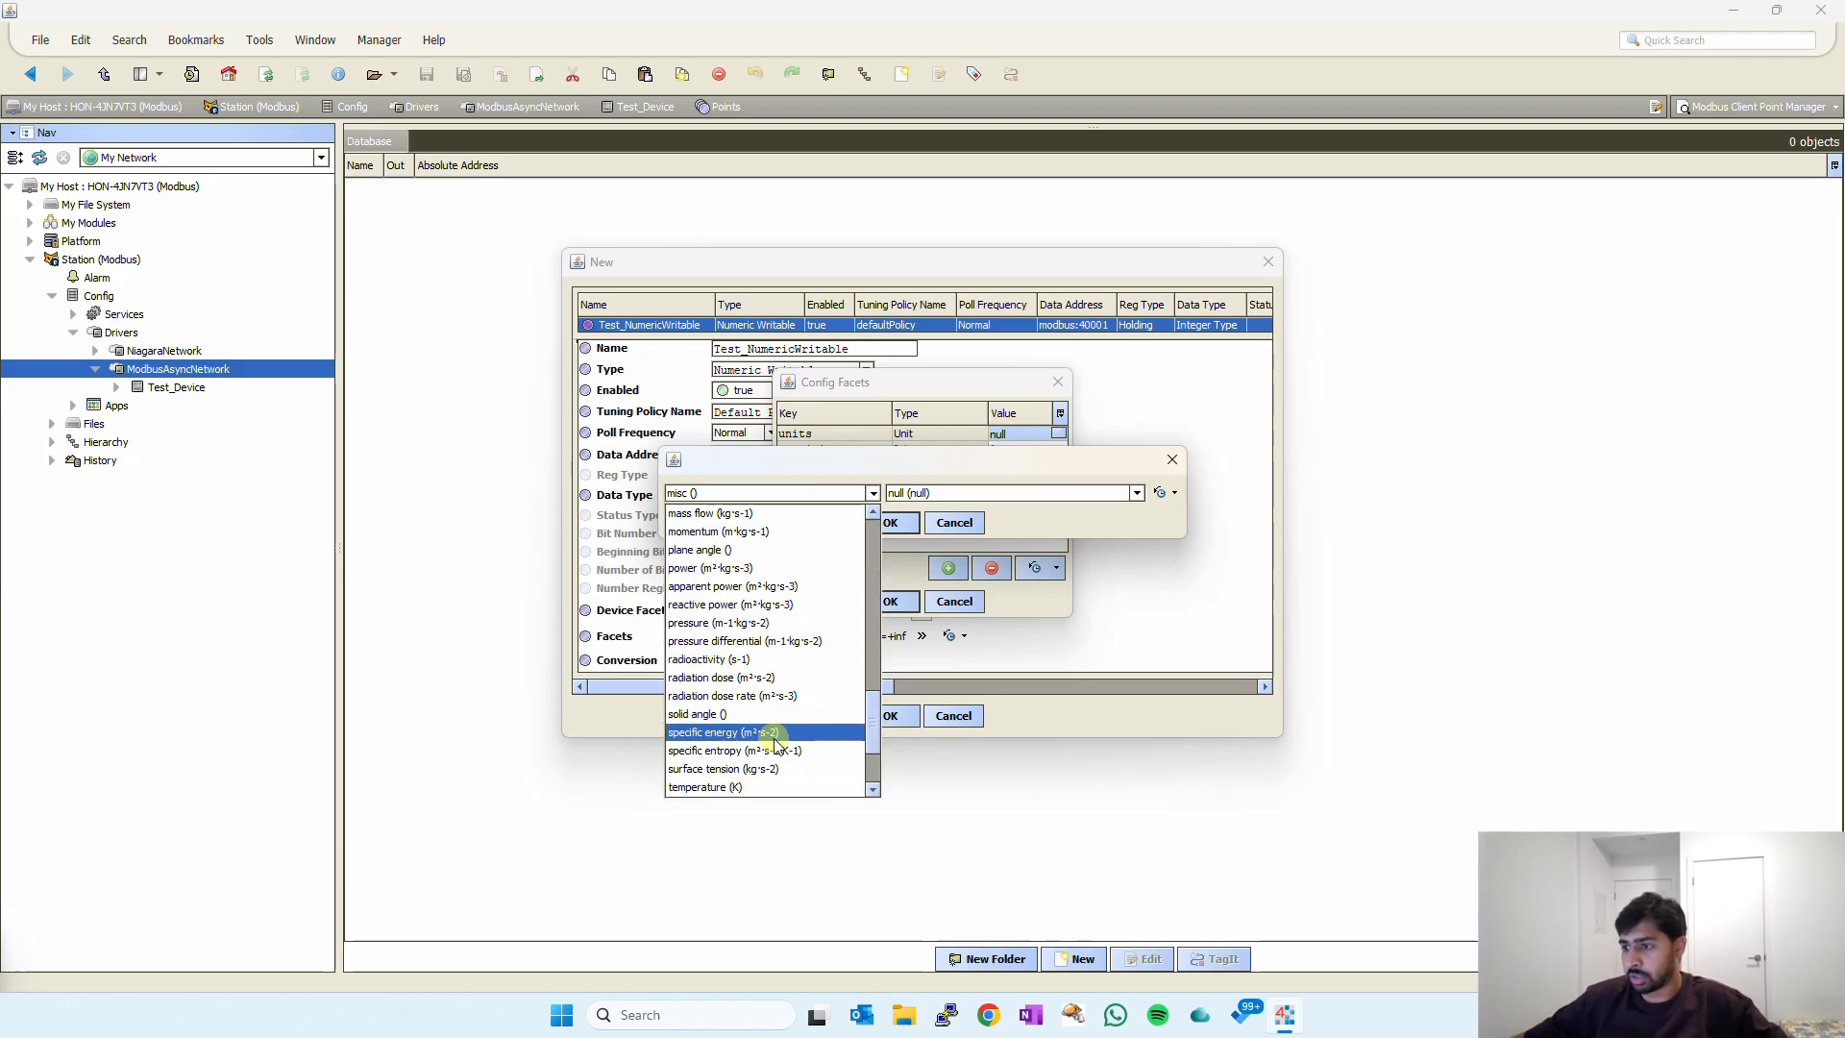
left_click(740, 787)
left_click(1000, 495)
left_click(998, 492)
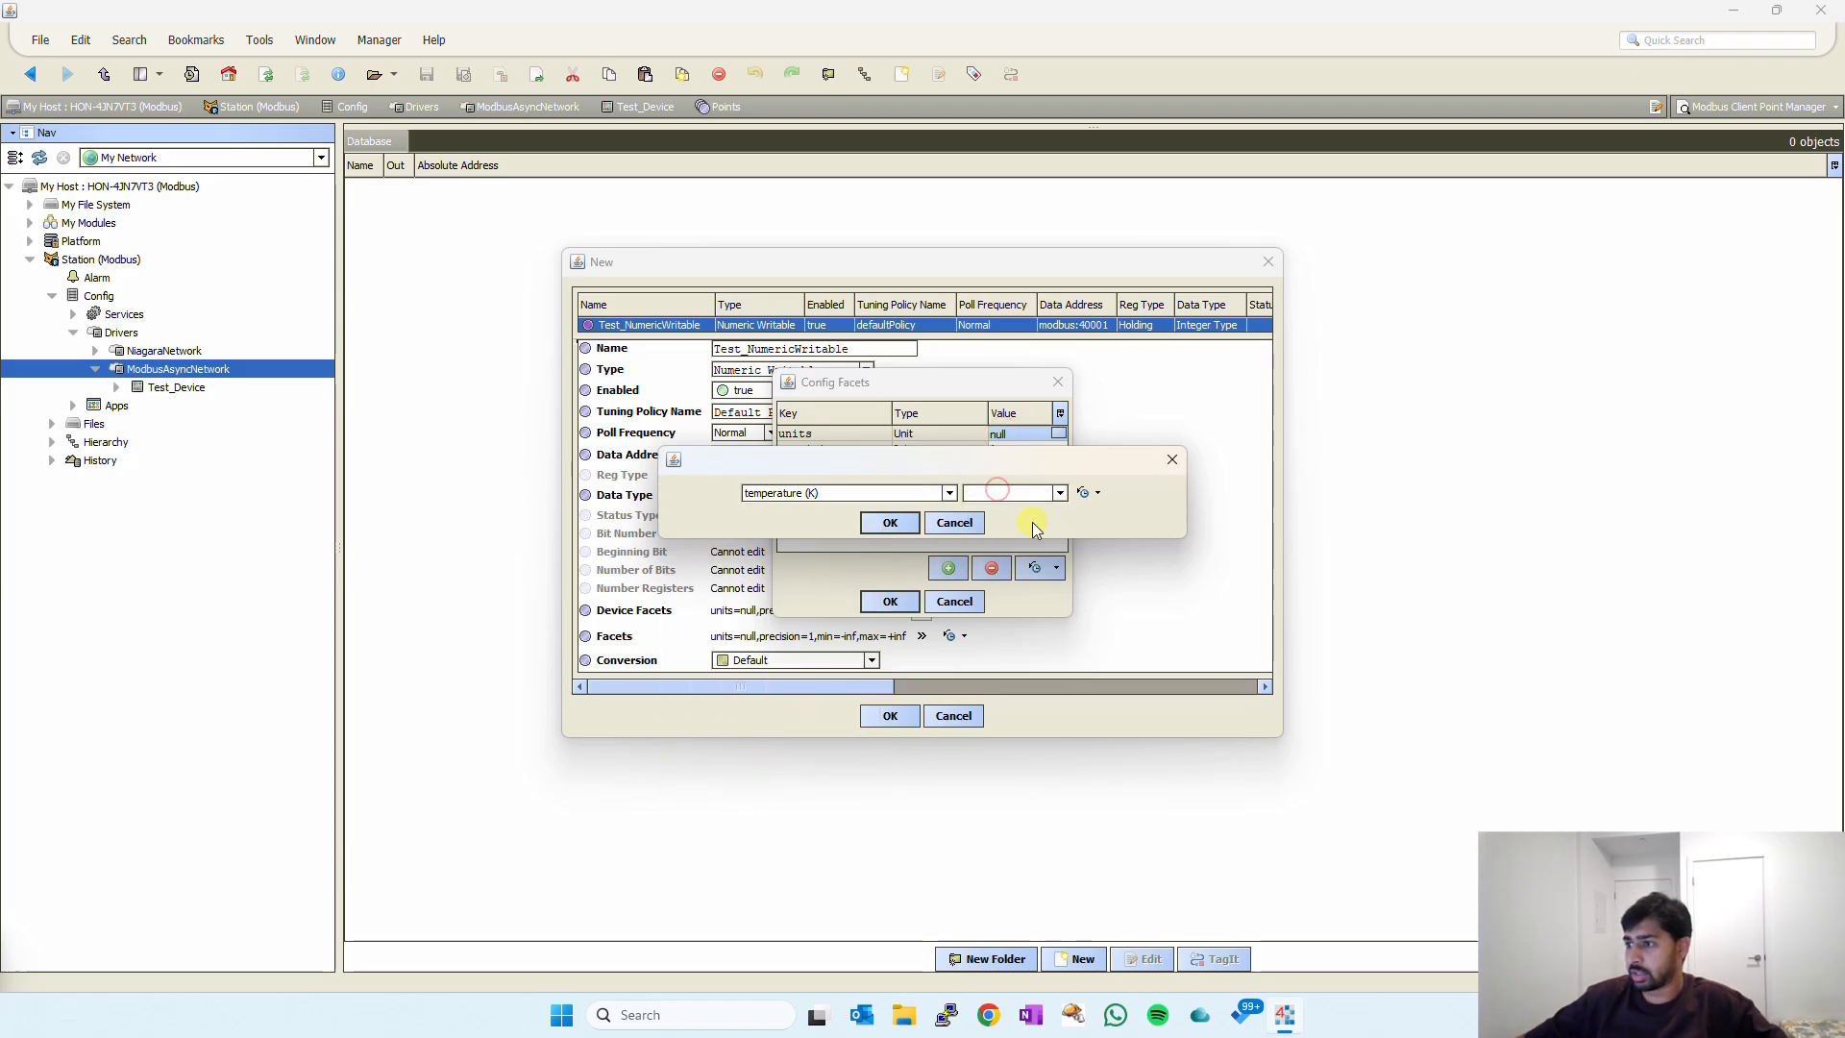
left_click(1024, 492)
left_click(1016, 527)
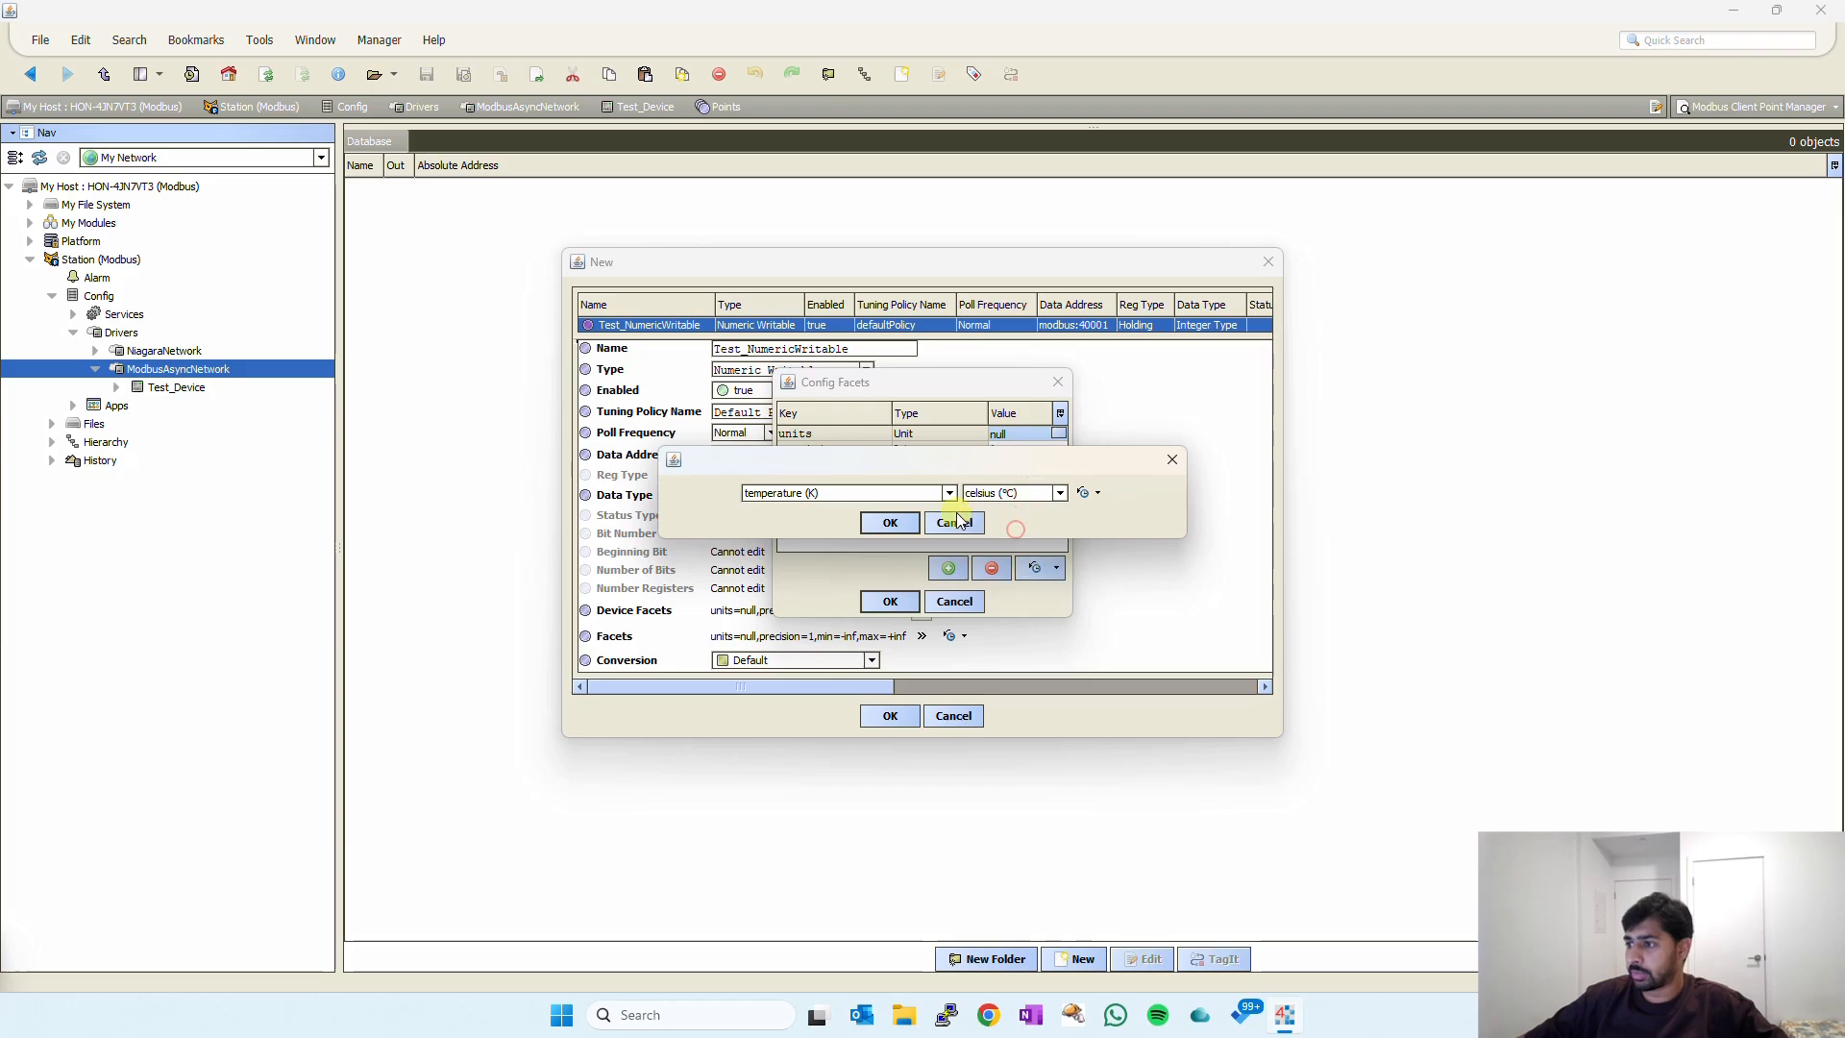
left_click(888, 523)
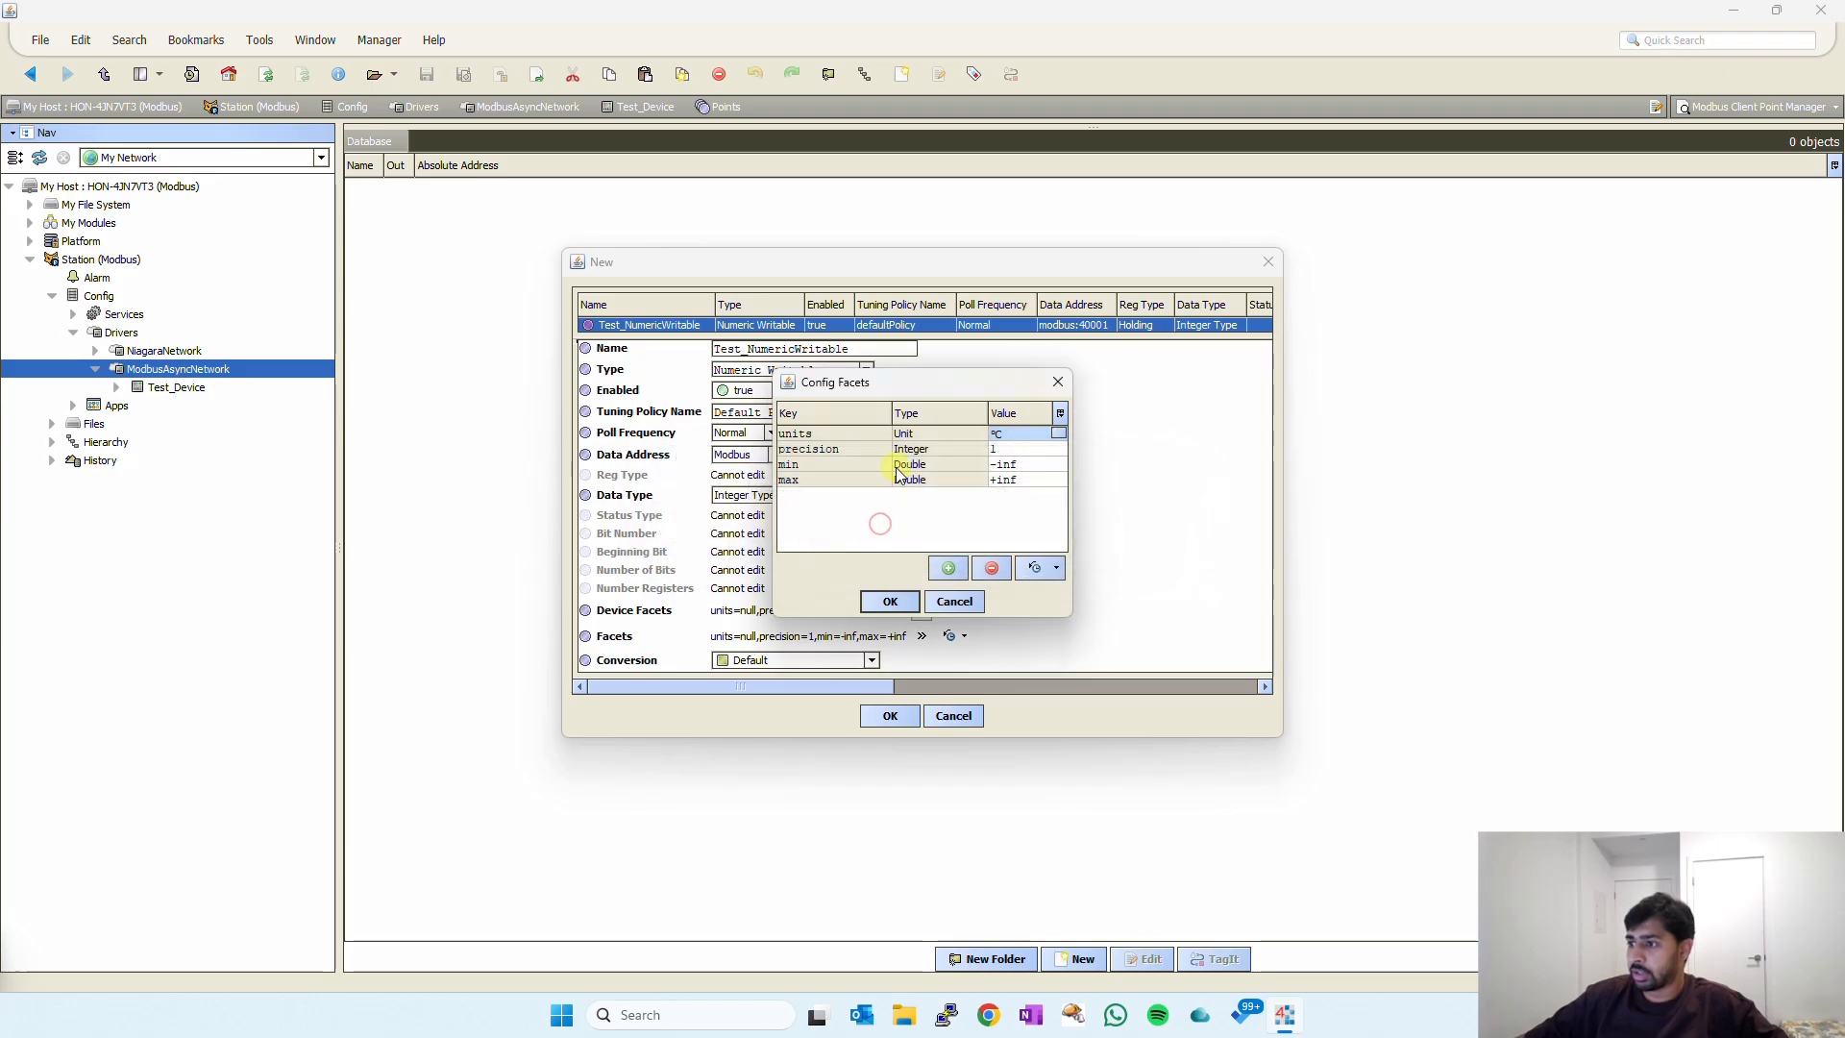
Set the Device Facets range to a minimum of -50 and a maximum of 50.
left_click(1014, 464)
key("BackSpace")
key("BackSpace")
key("BackSpace")
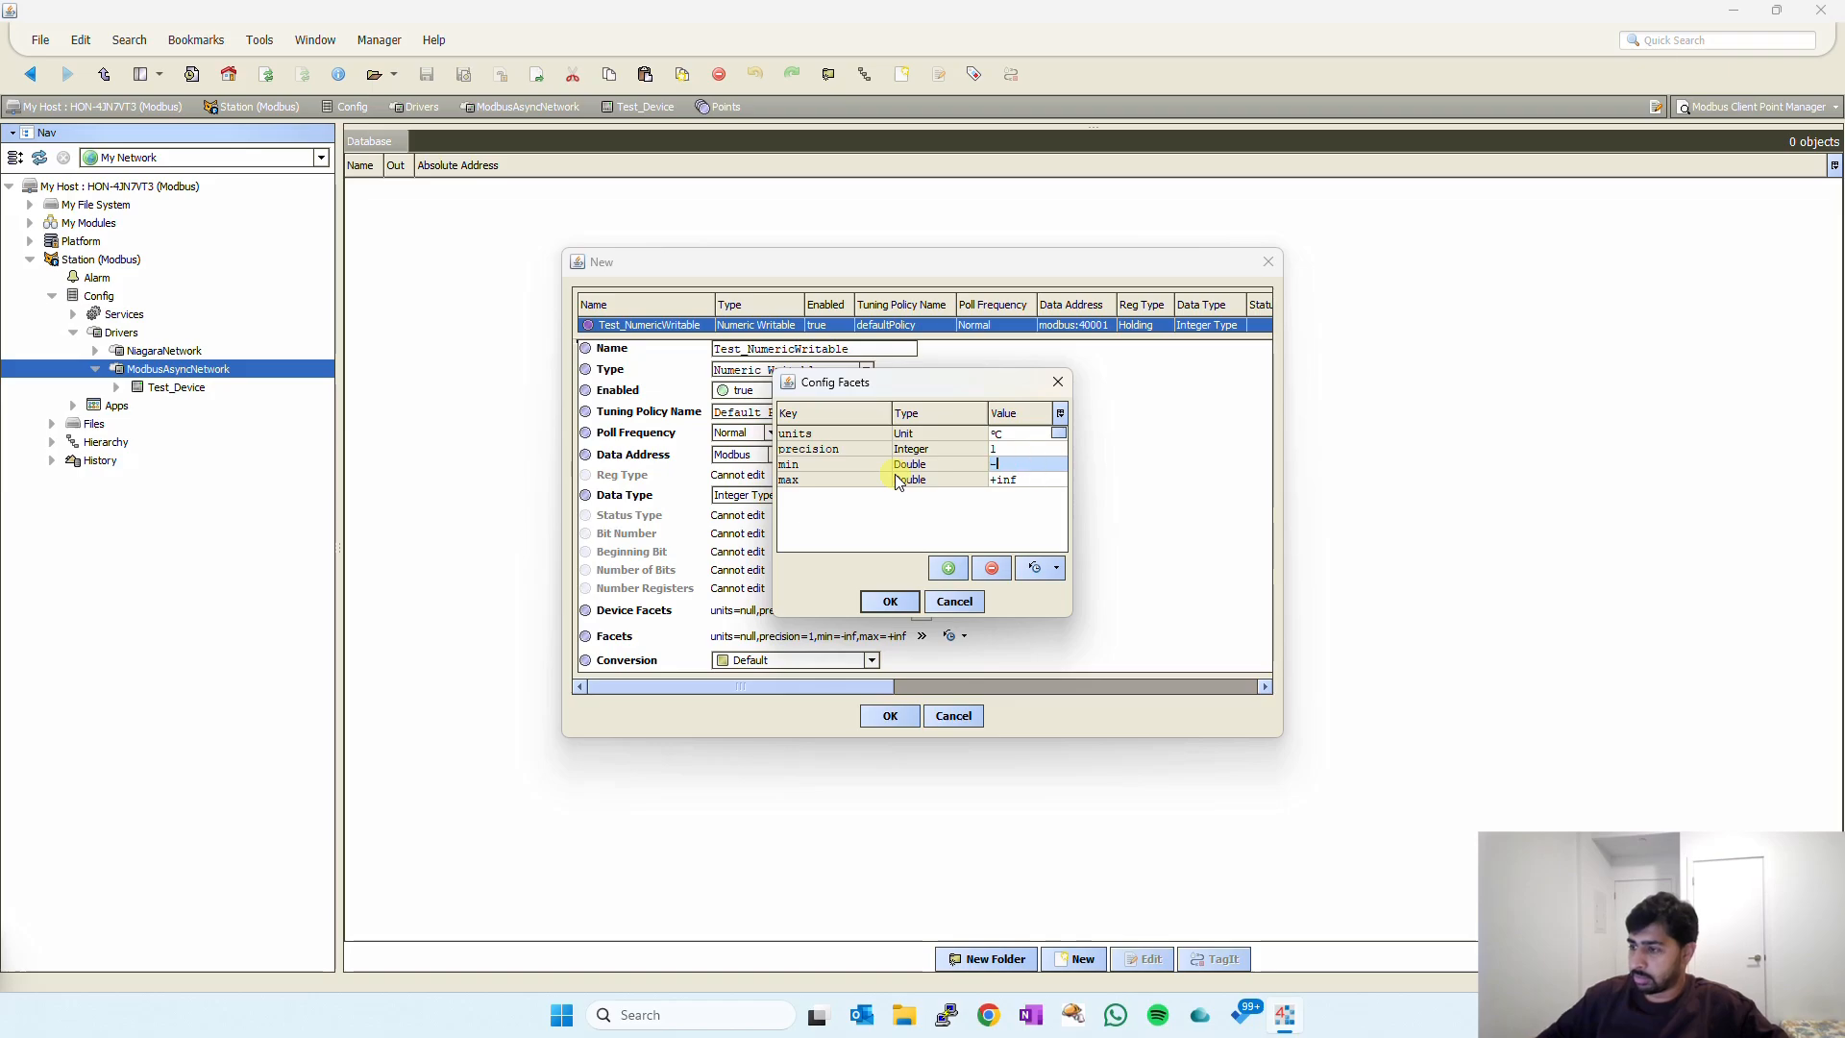
left_click(1024, 480)
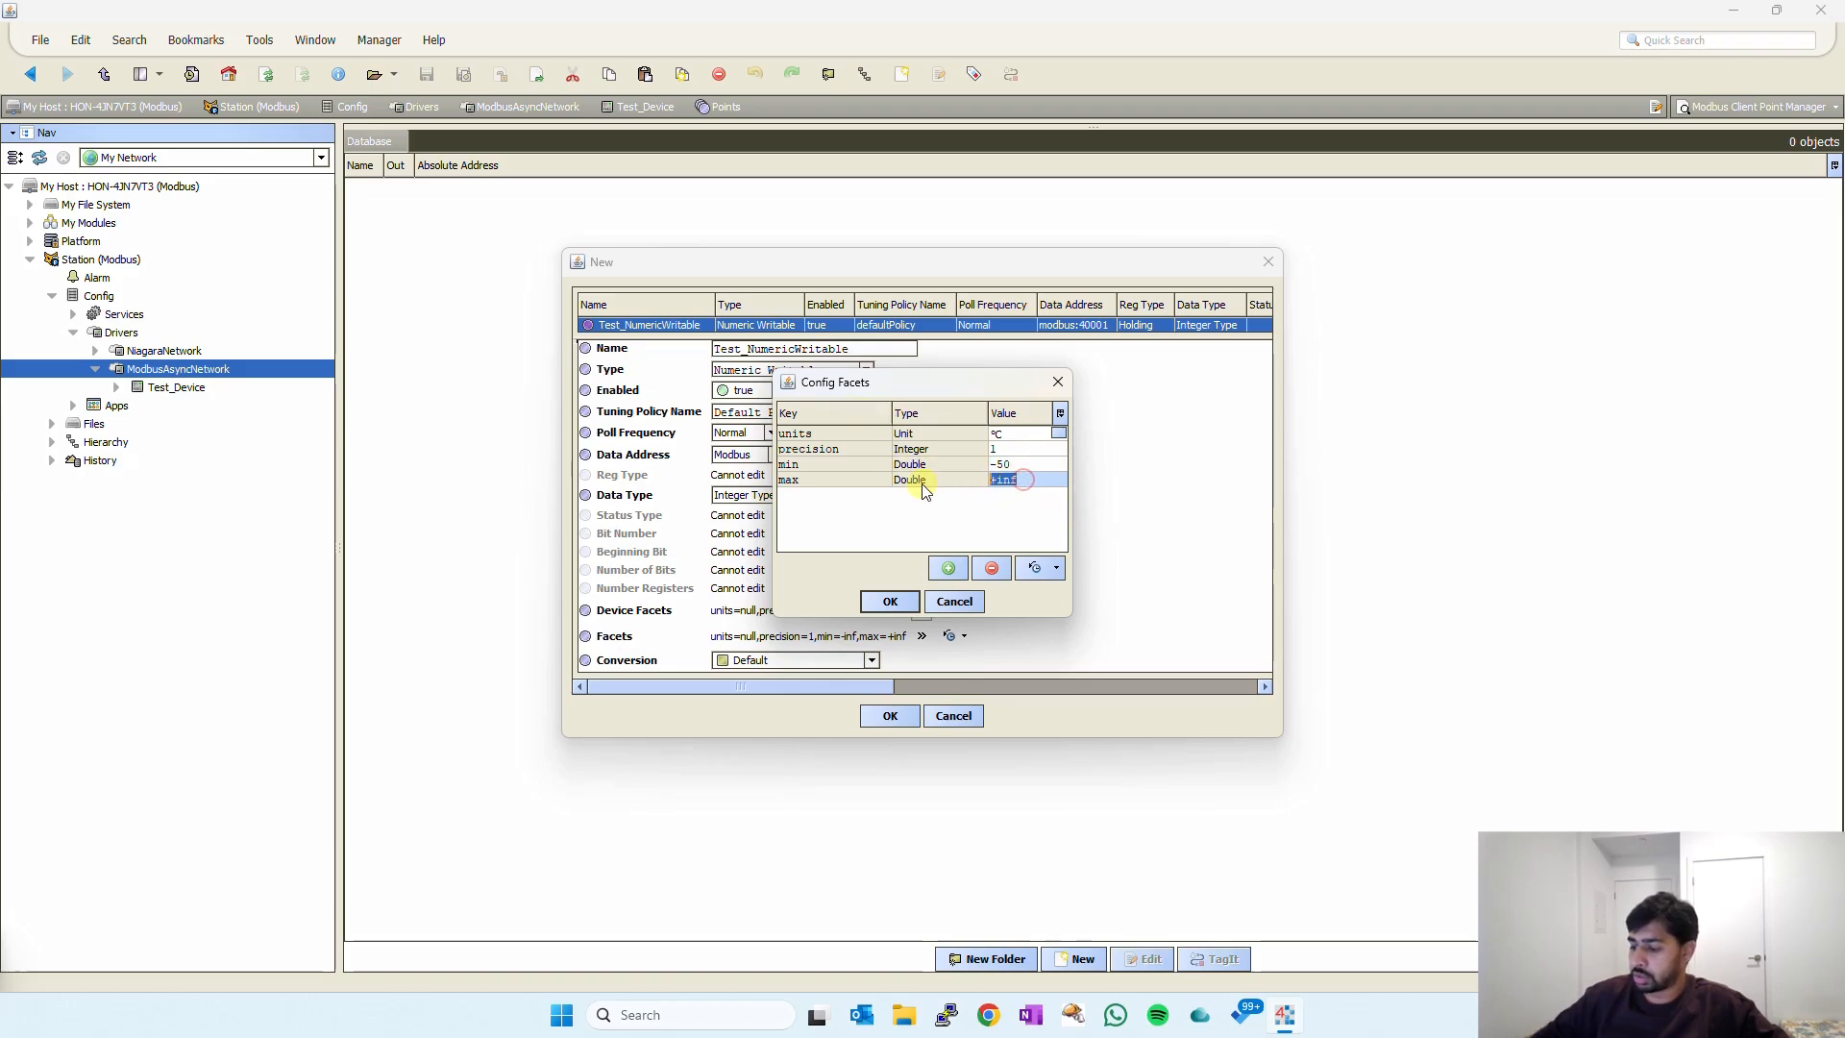
left_click(890, 601)
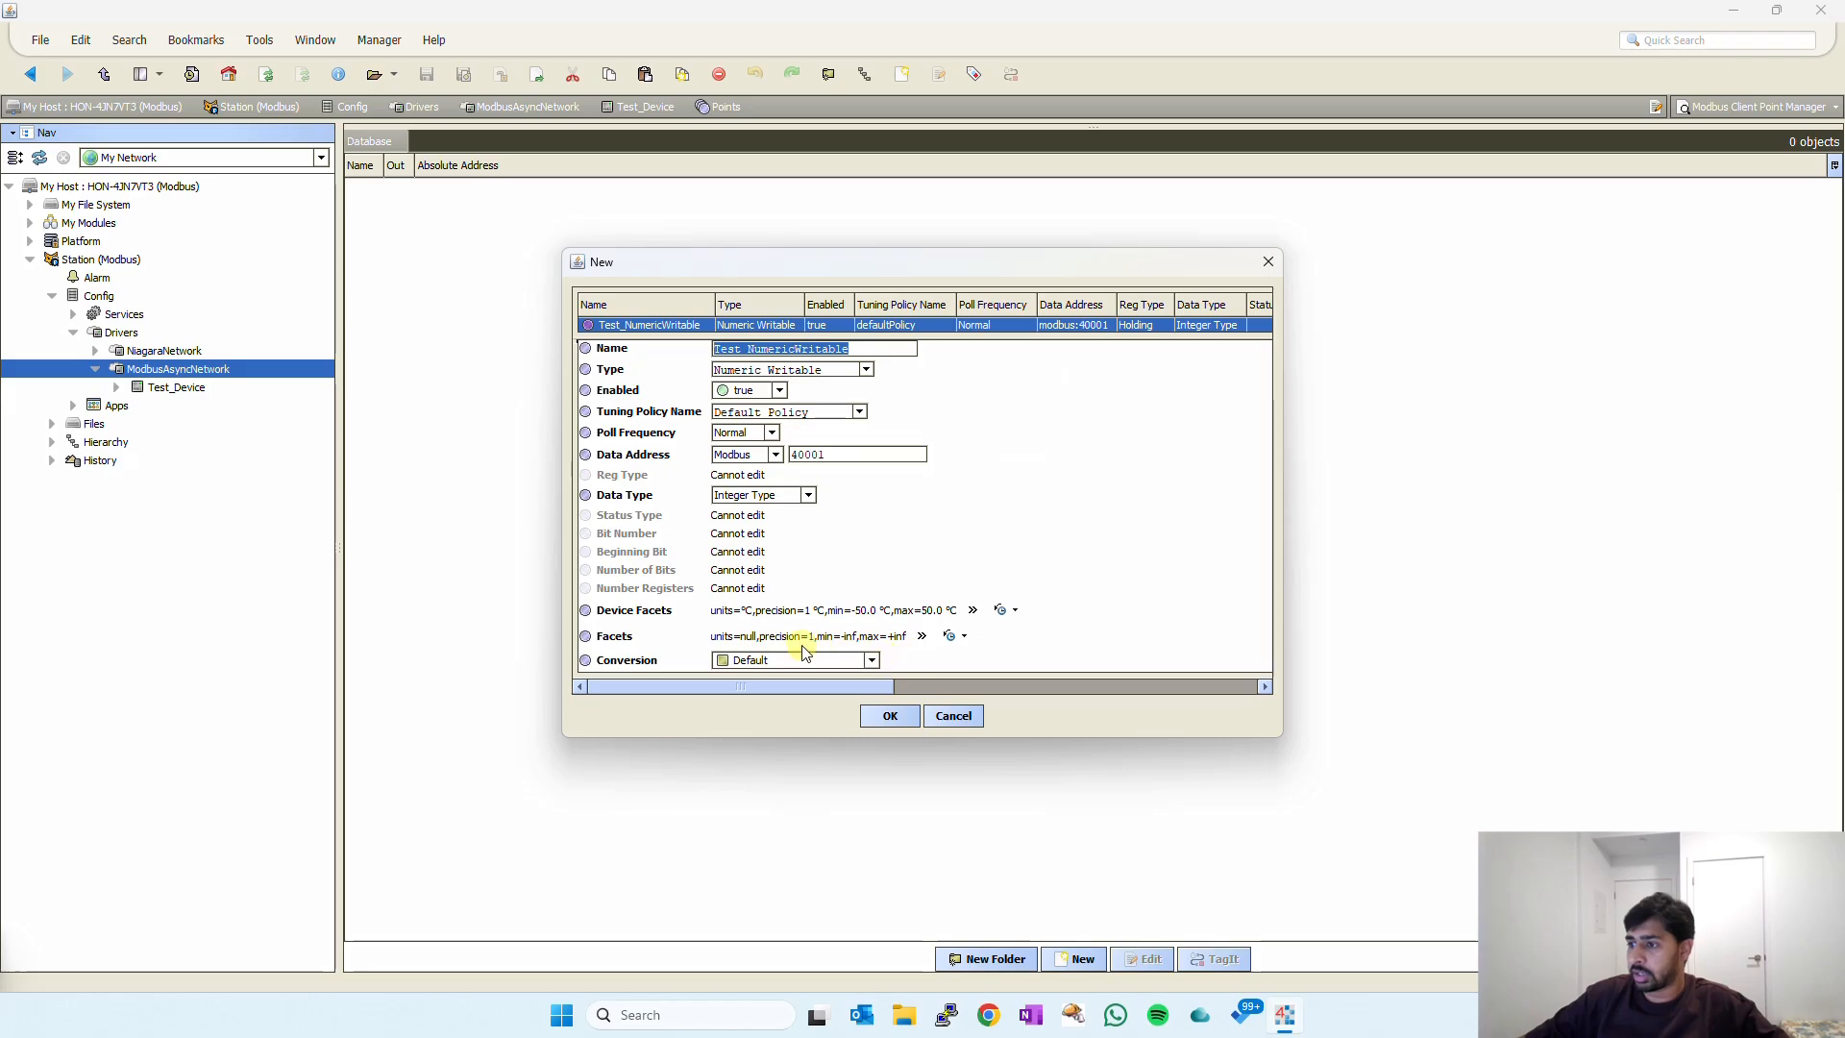
Open the unit selection for the point's Facets, and cancel creating the point.
left_click(922, 636)
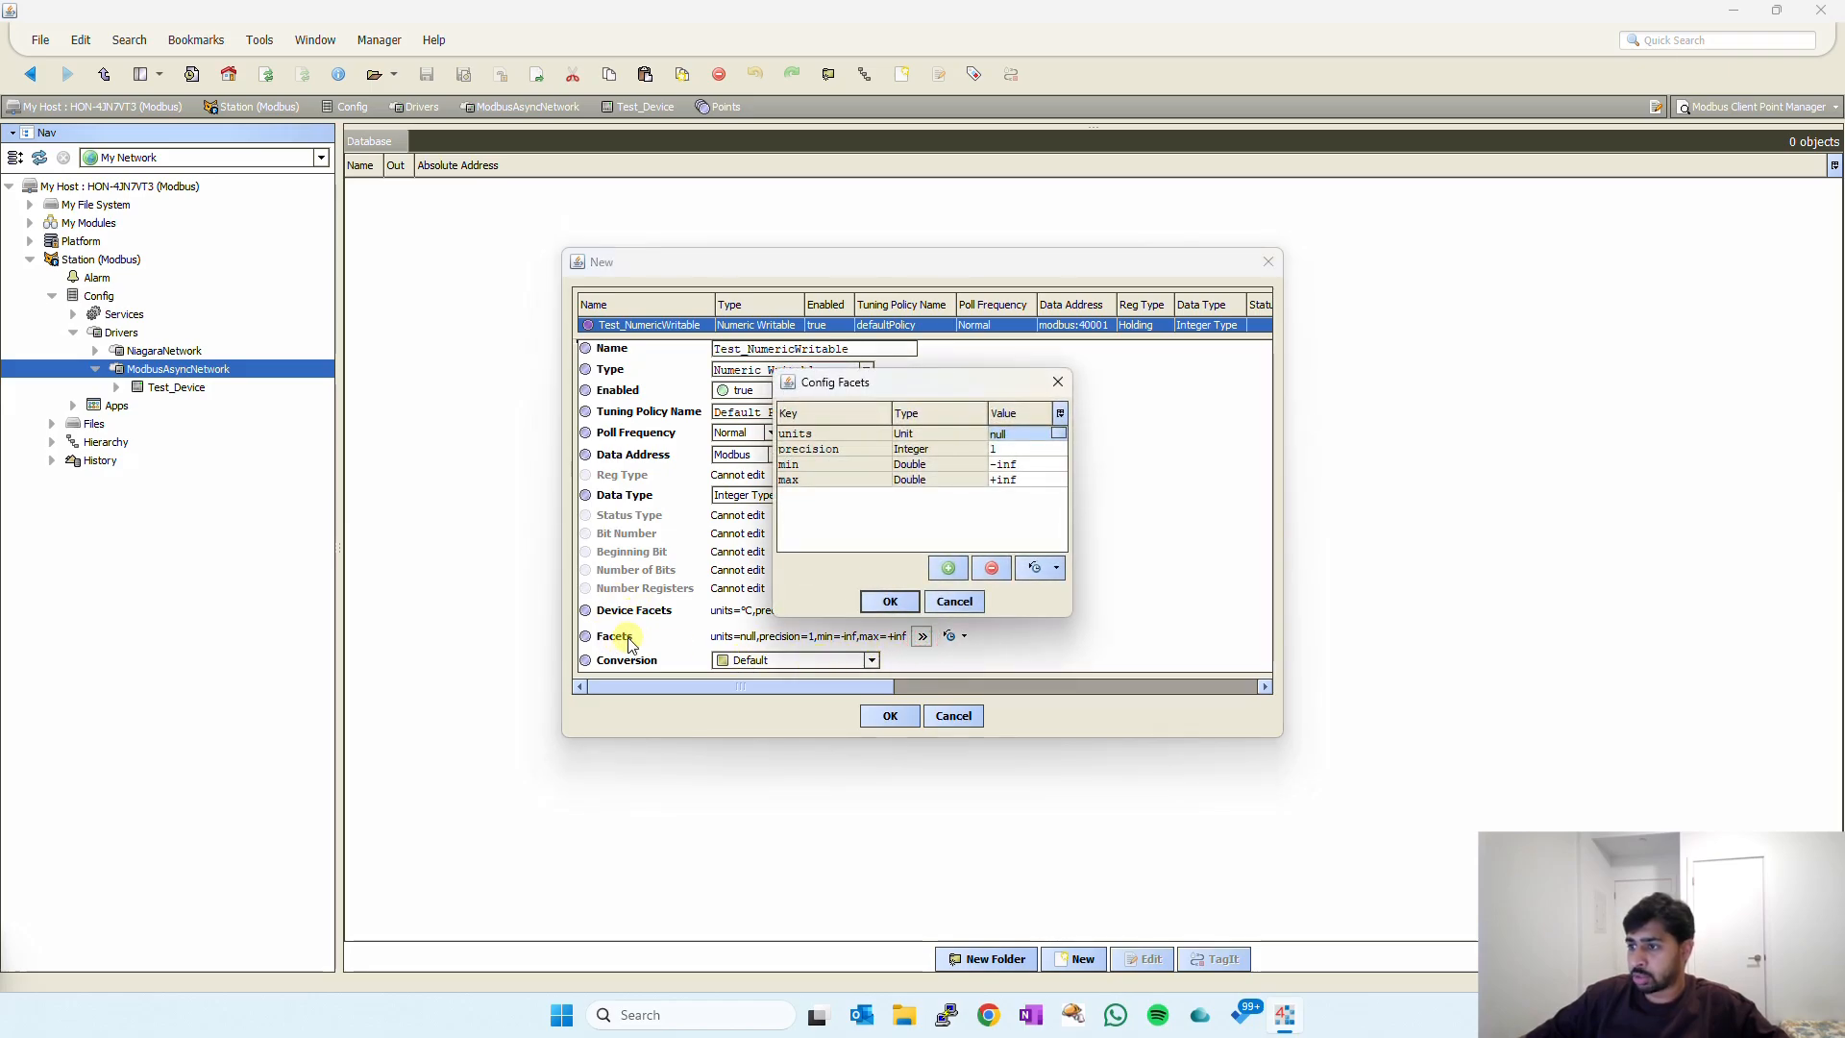
left_click(997, 433)
left_click(781, 494)
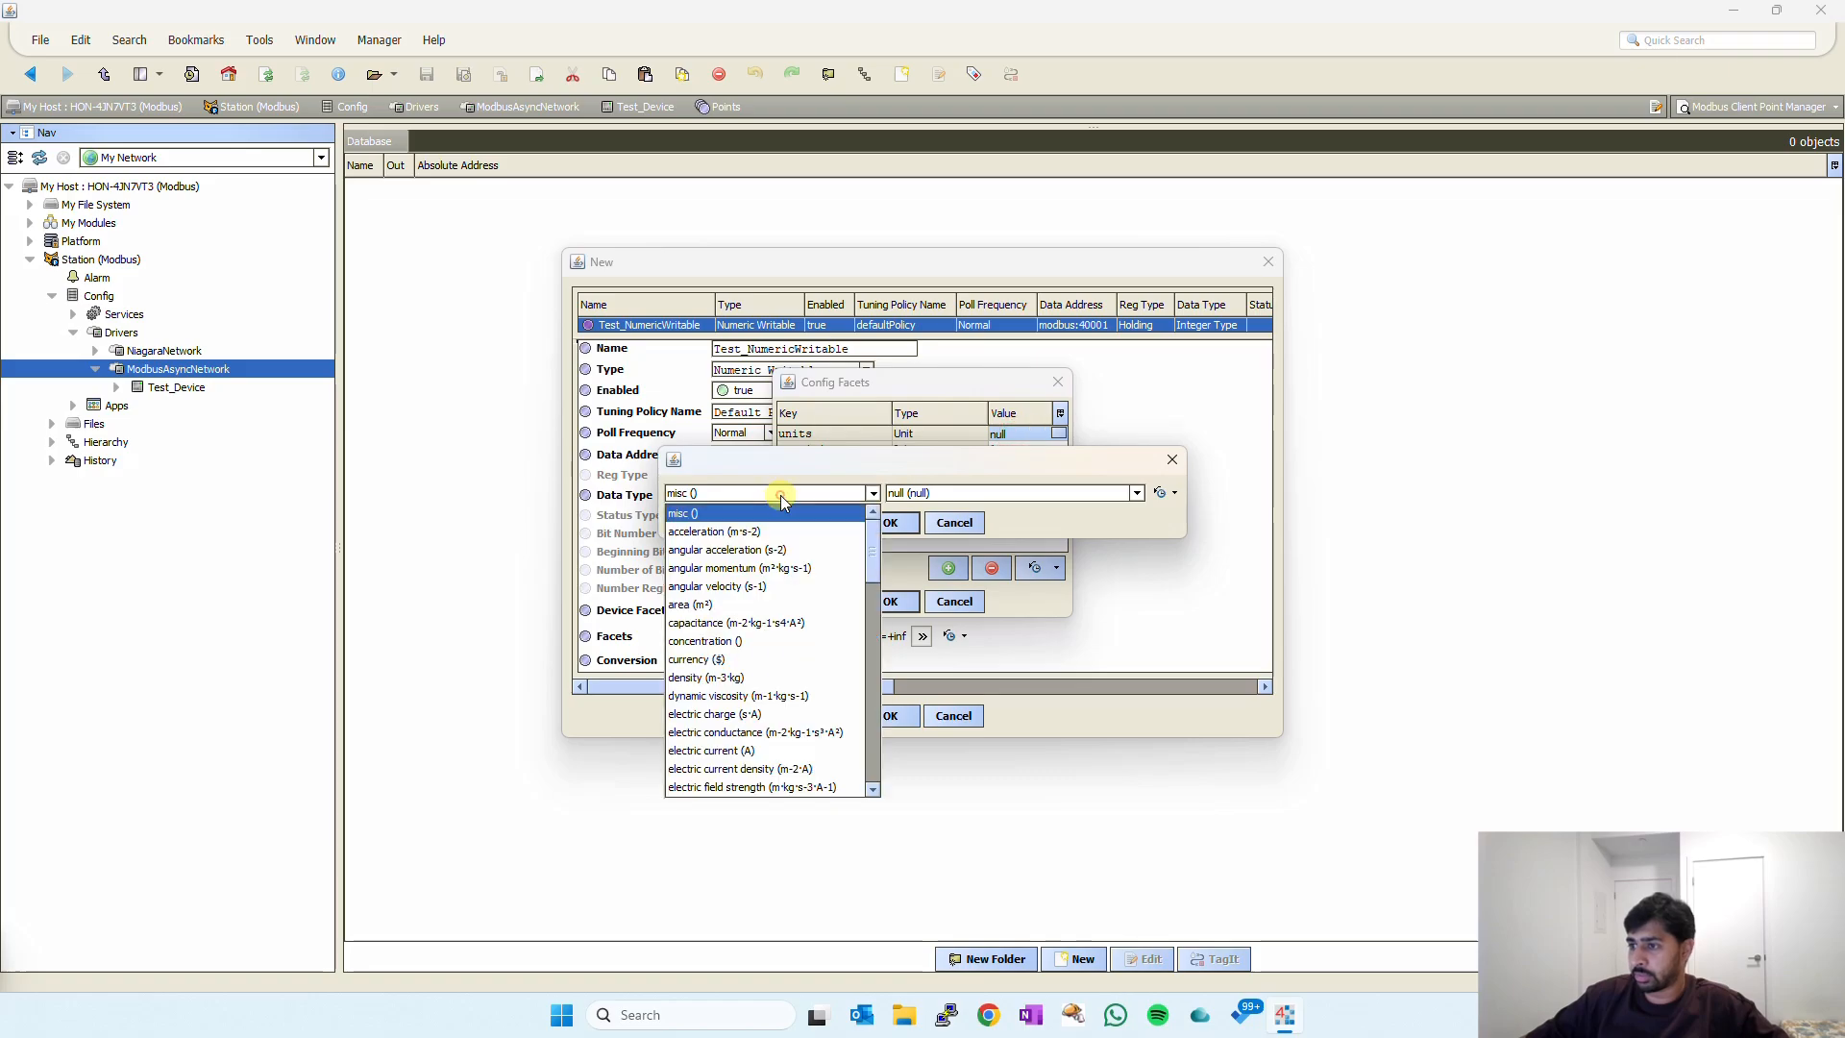
left_click(780, 494)
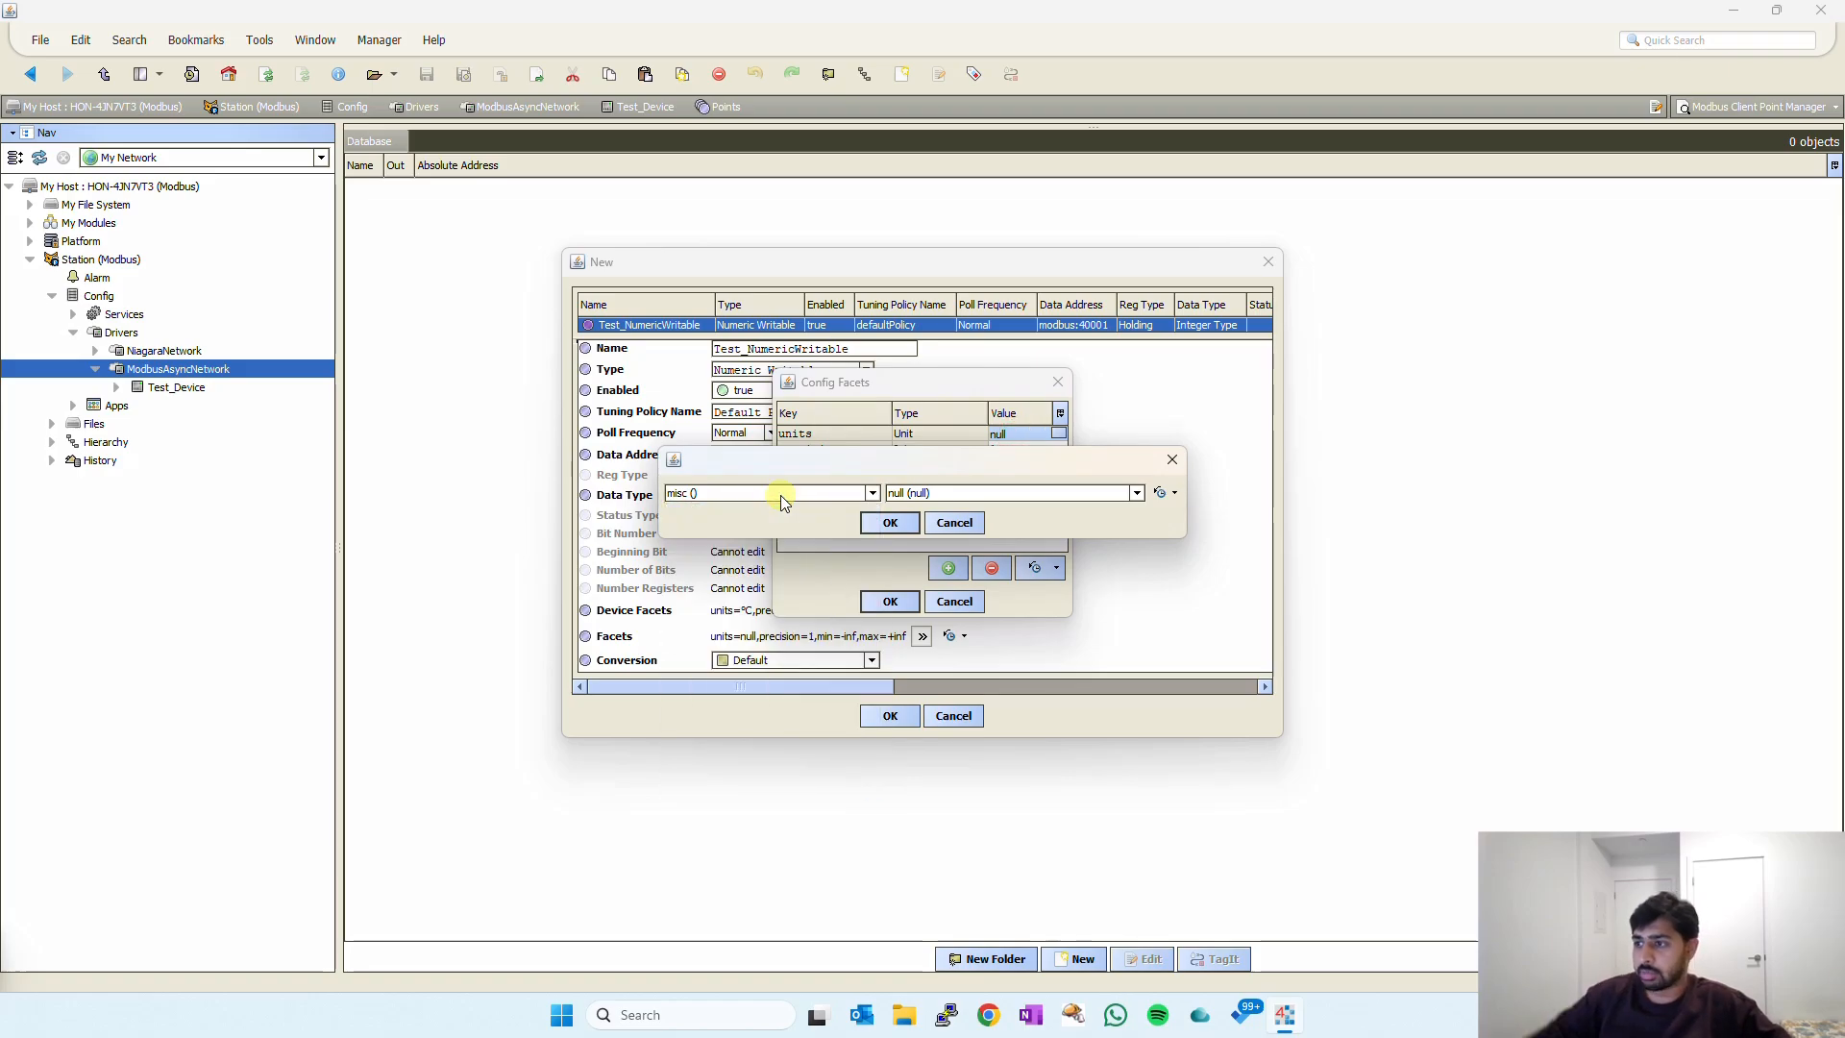
key("Escape")
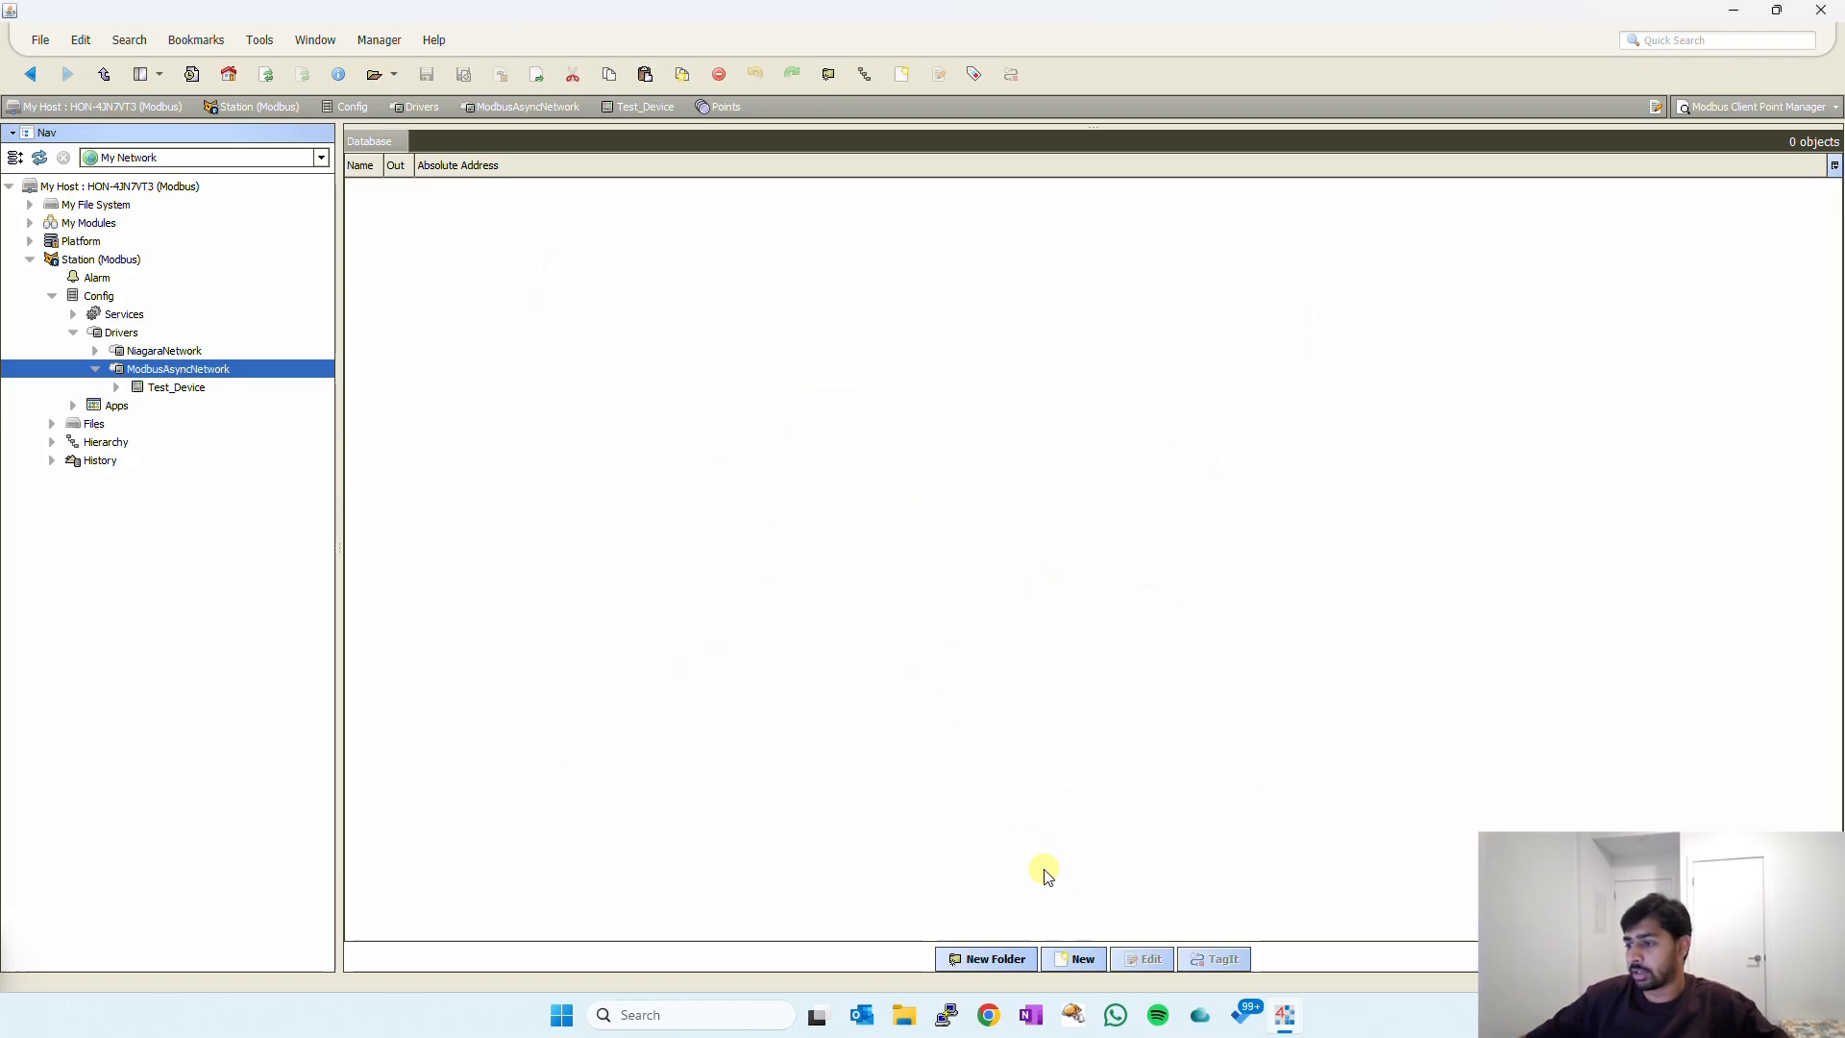
Create a Numeric Writable point on Test_Device with Modbus starting address 40001 and integerType data.
left_click(1067, 961)
left_click(922, 461)
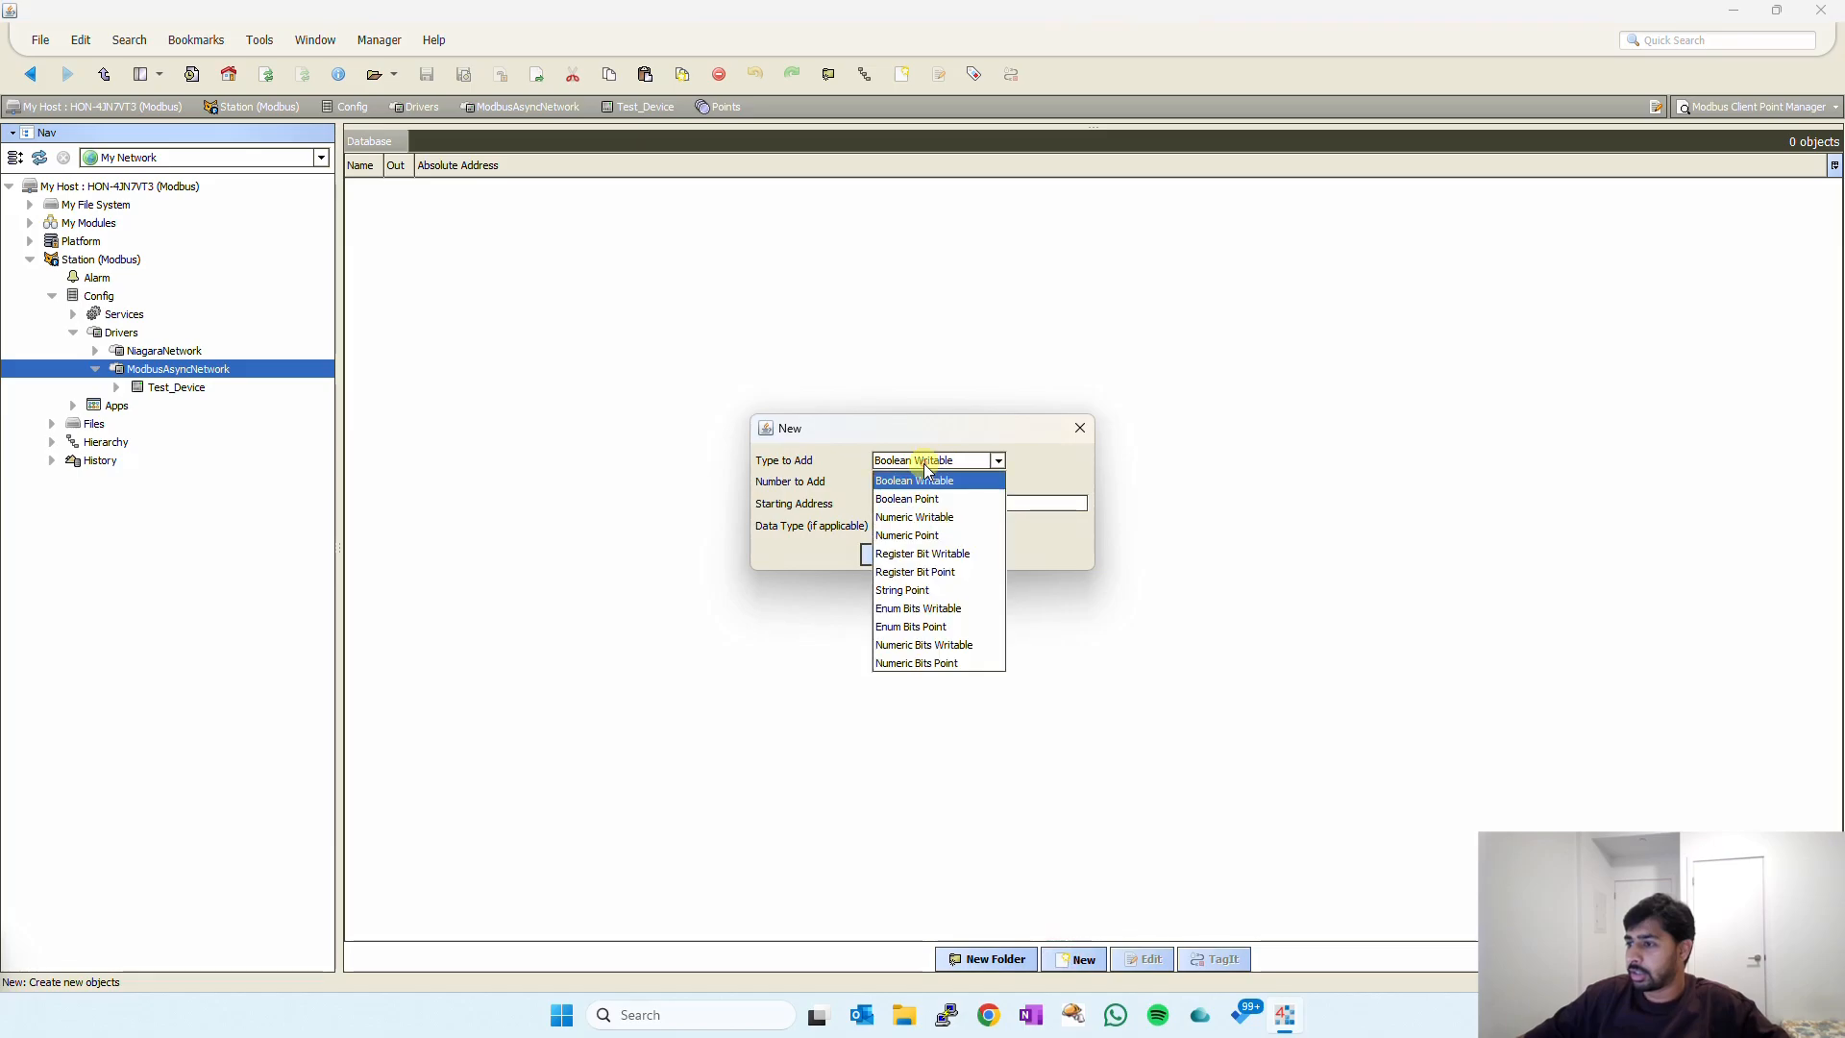
left_click(927, 521)
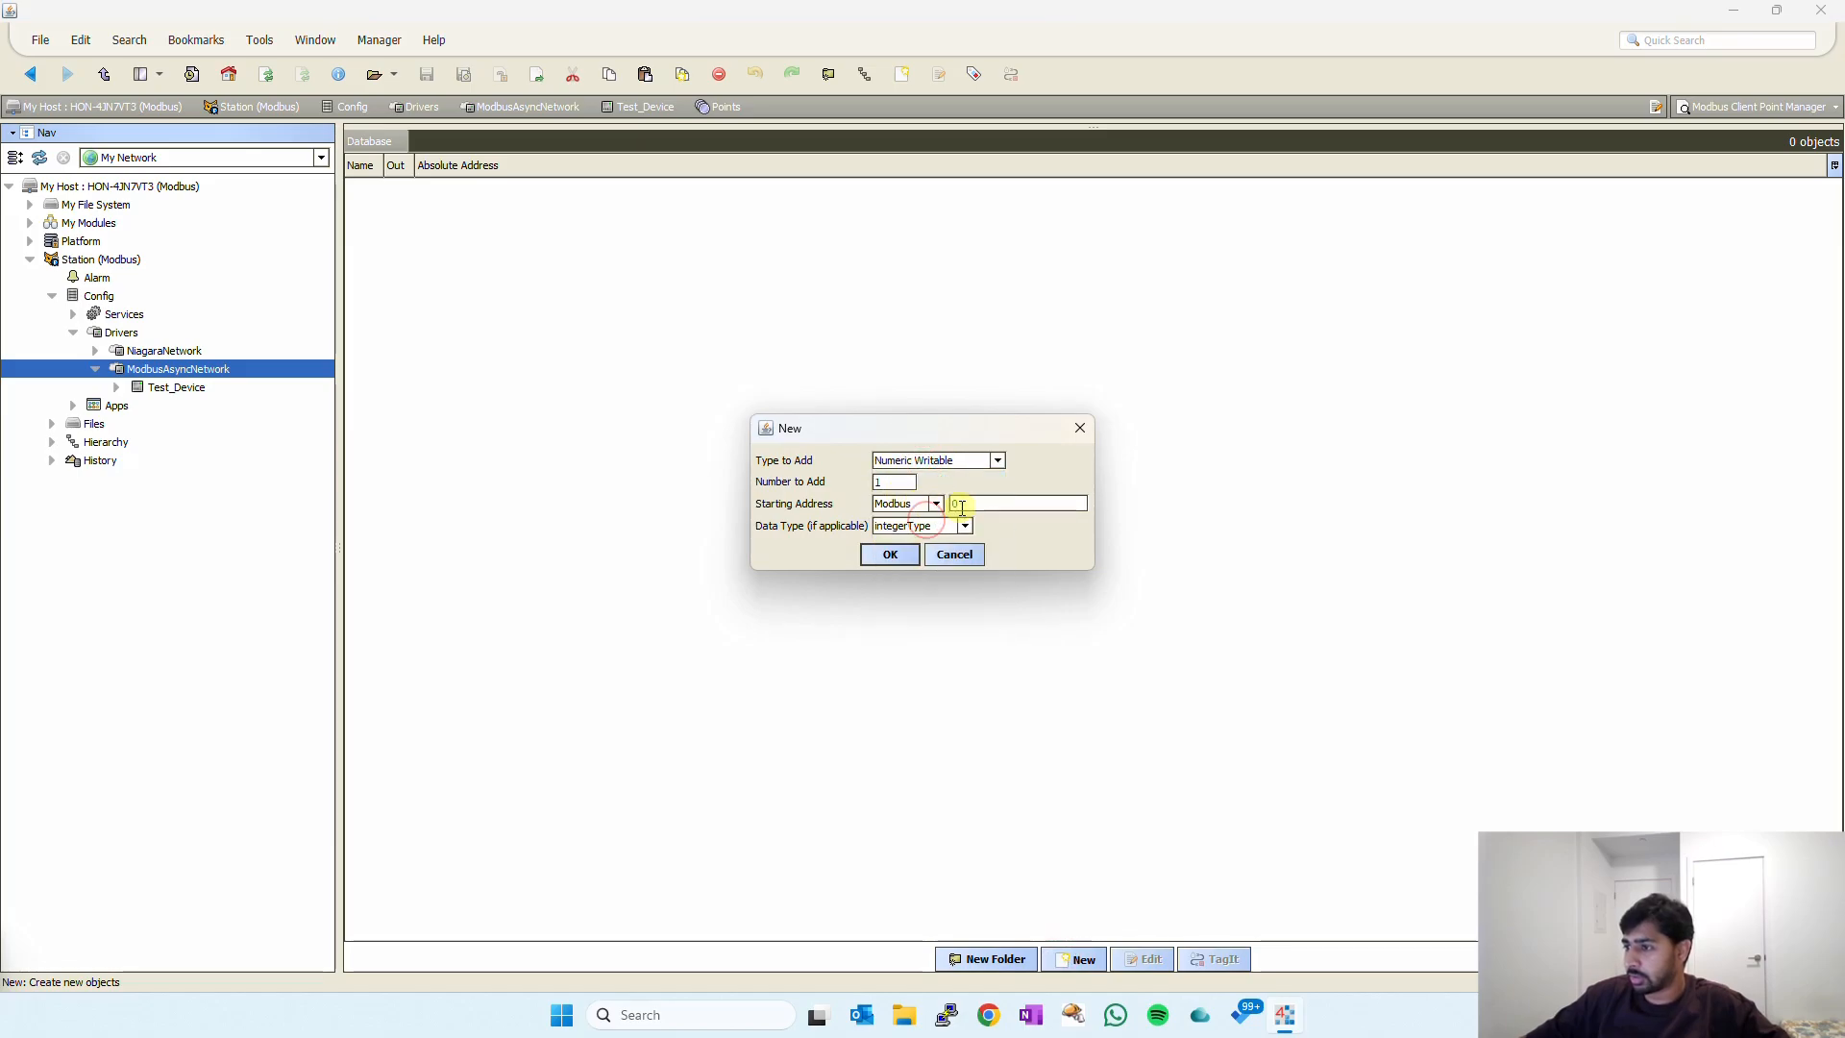
left_click_drag(970, 503, 924, 515)
type("4000")
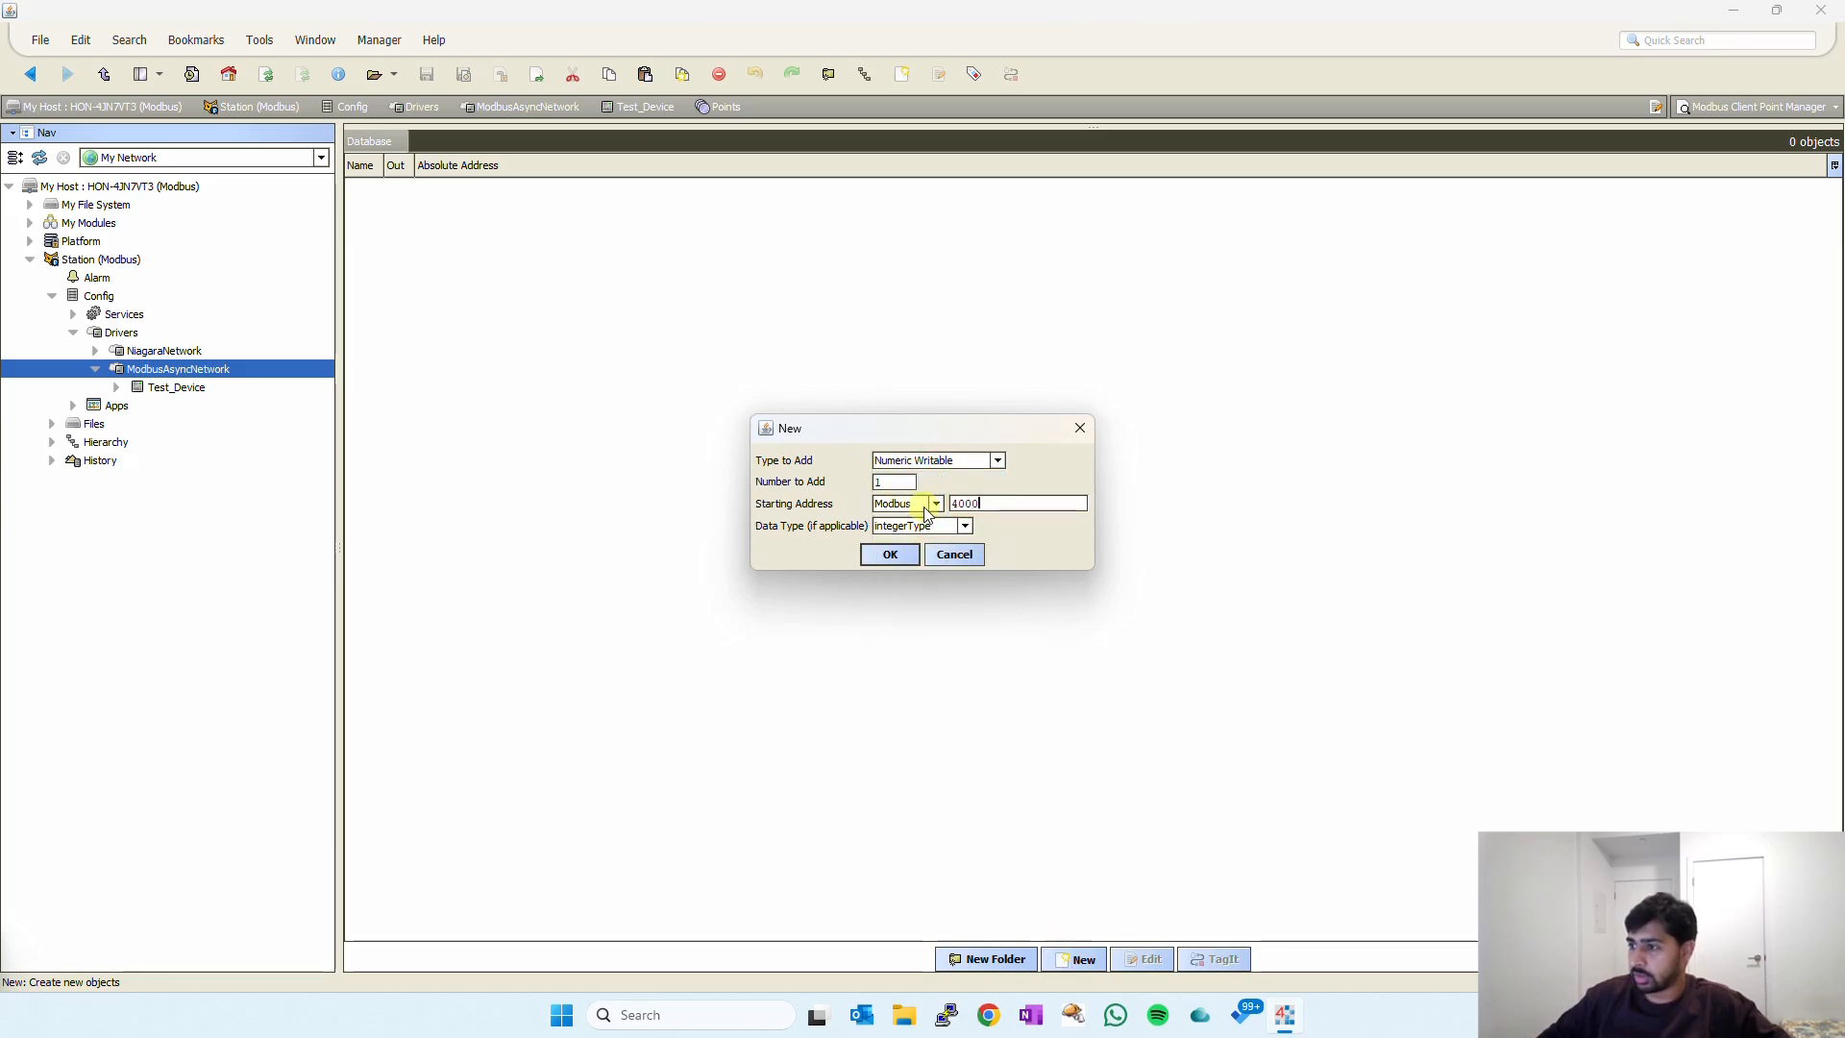
type("1")
left_click(898, 555)
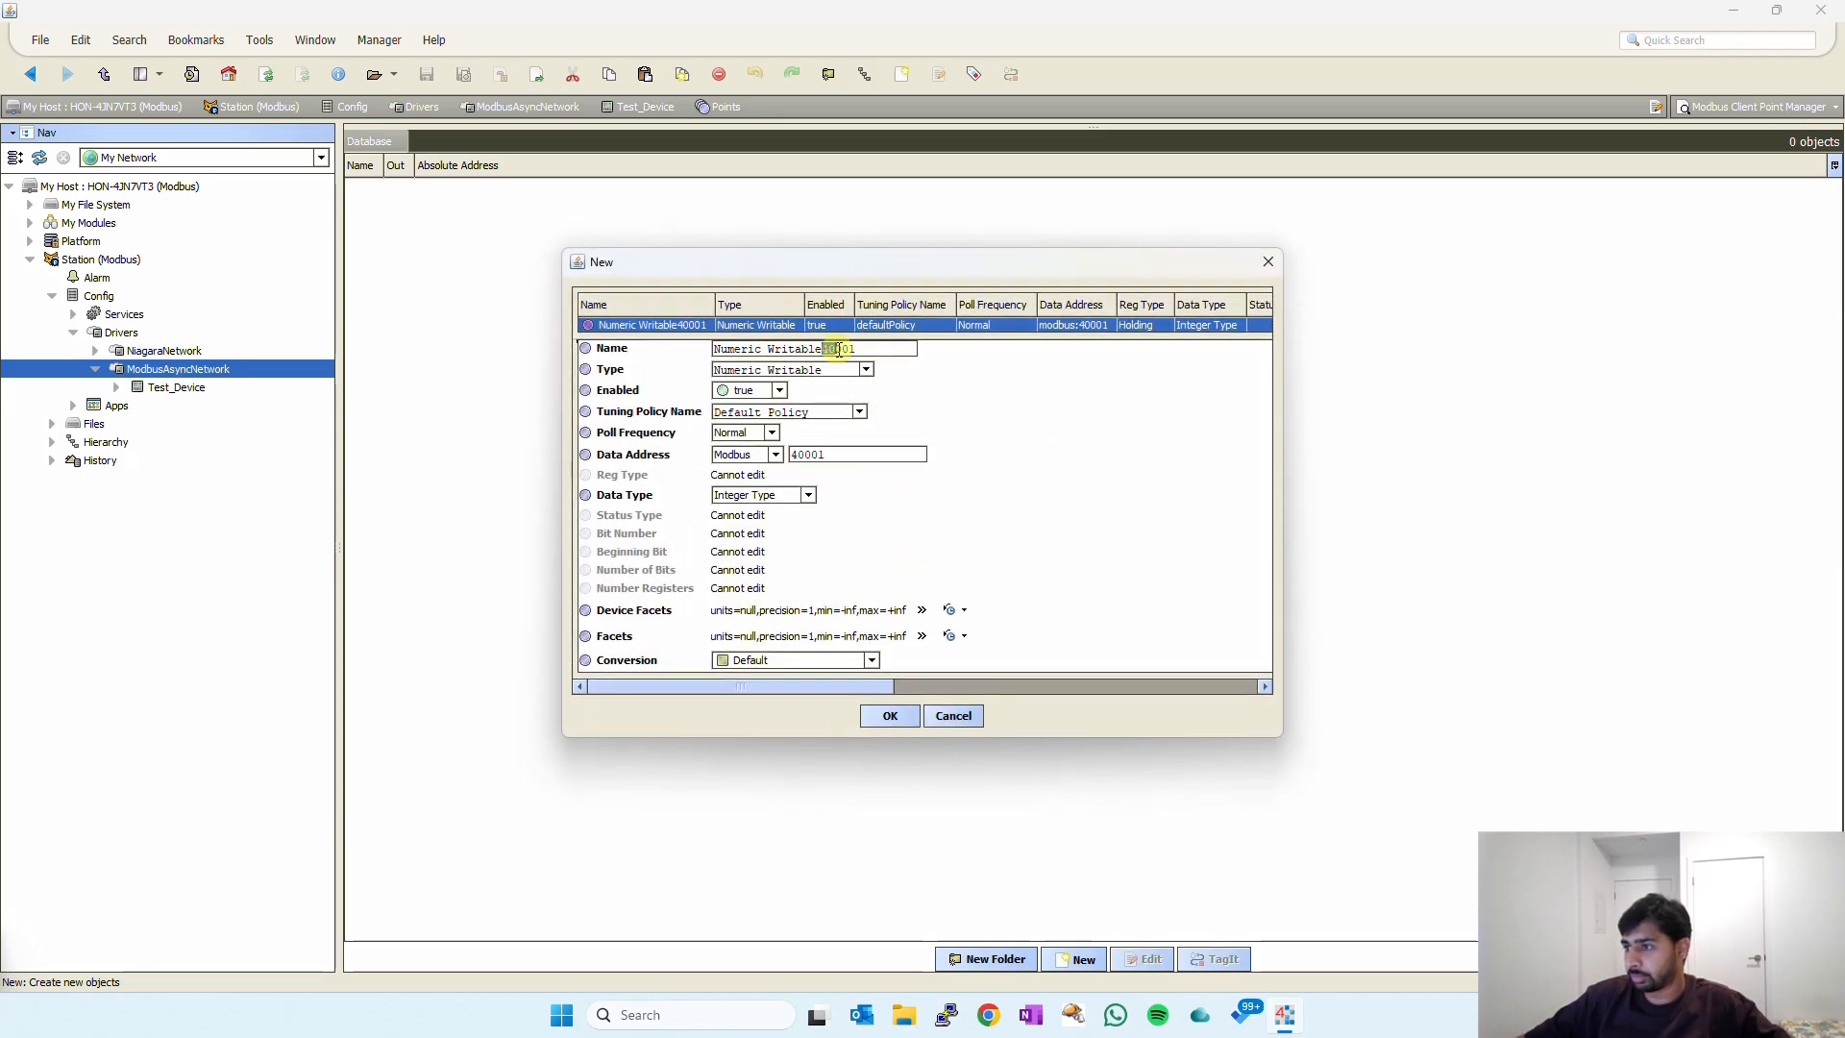
Name the new numeric writable point Test_NumericWritable.
left_click_drag(838, 350, 855, 350)
key("BackSpace")
left_click(766, 349)
key("BackSpace")
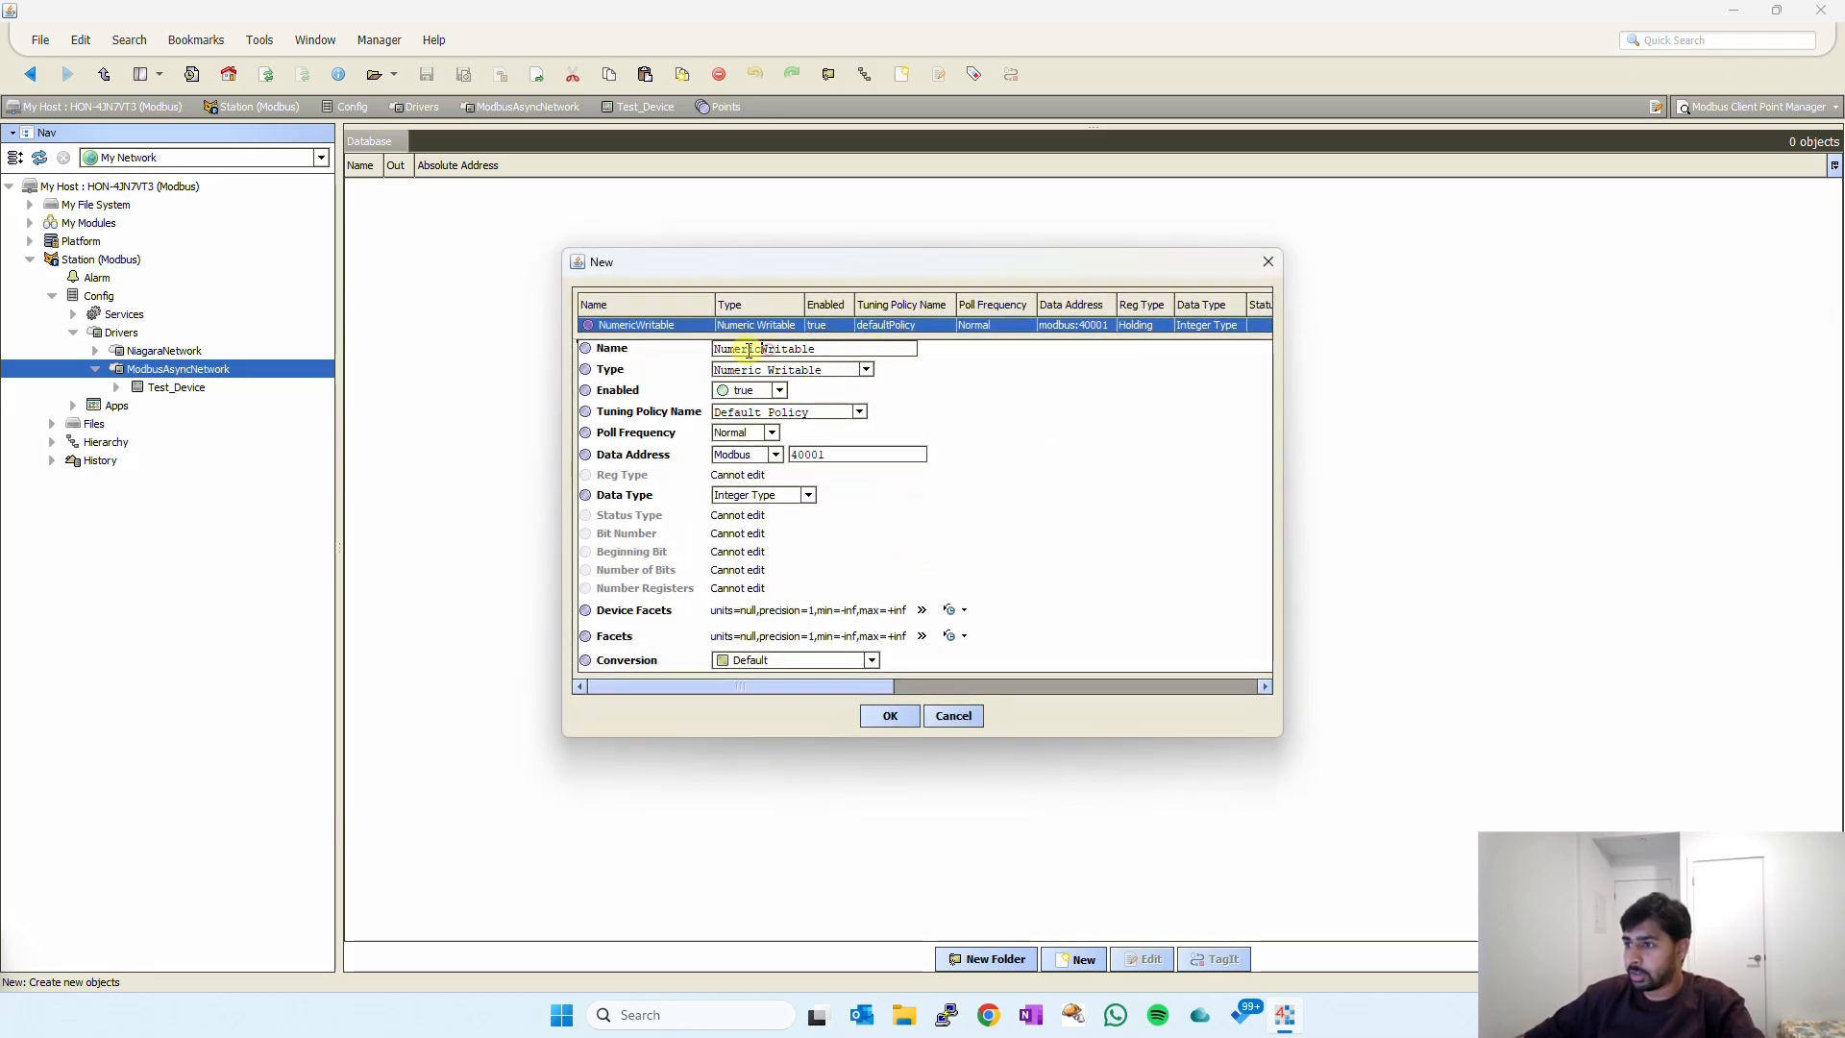
left_click(716, 349)
type("Test")
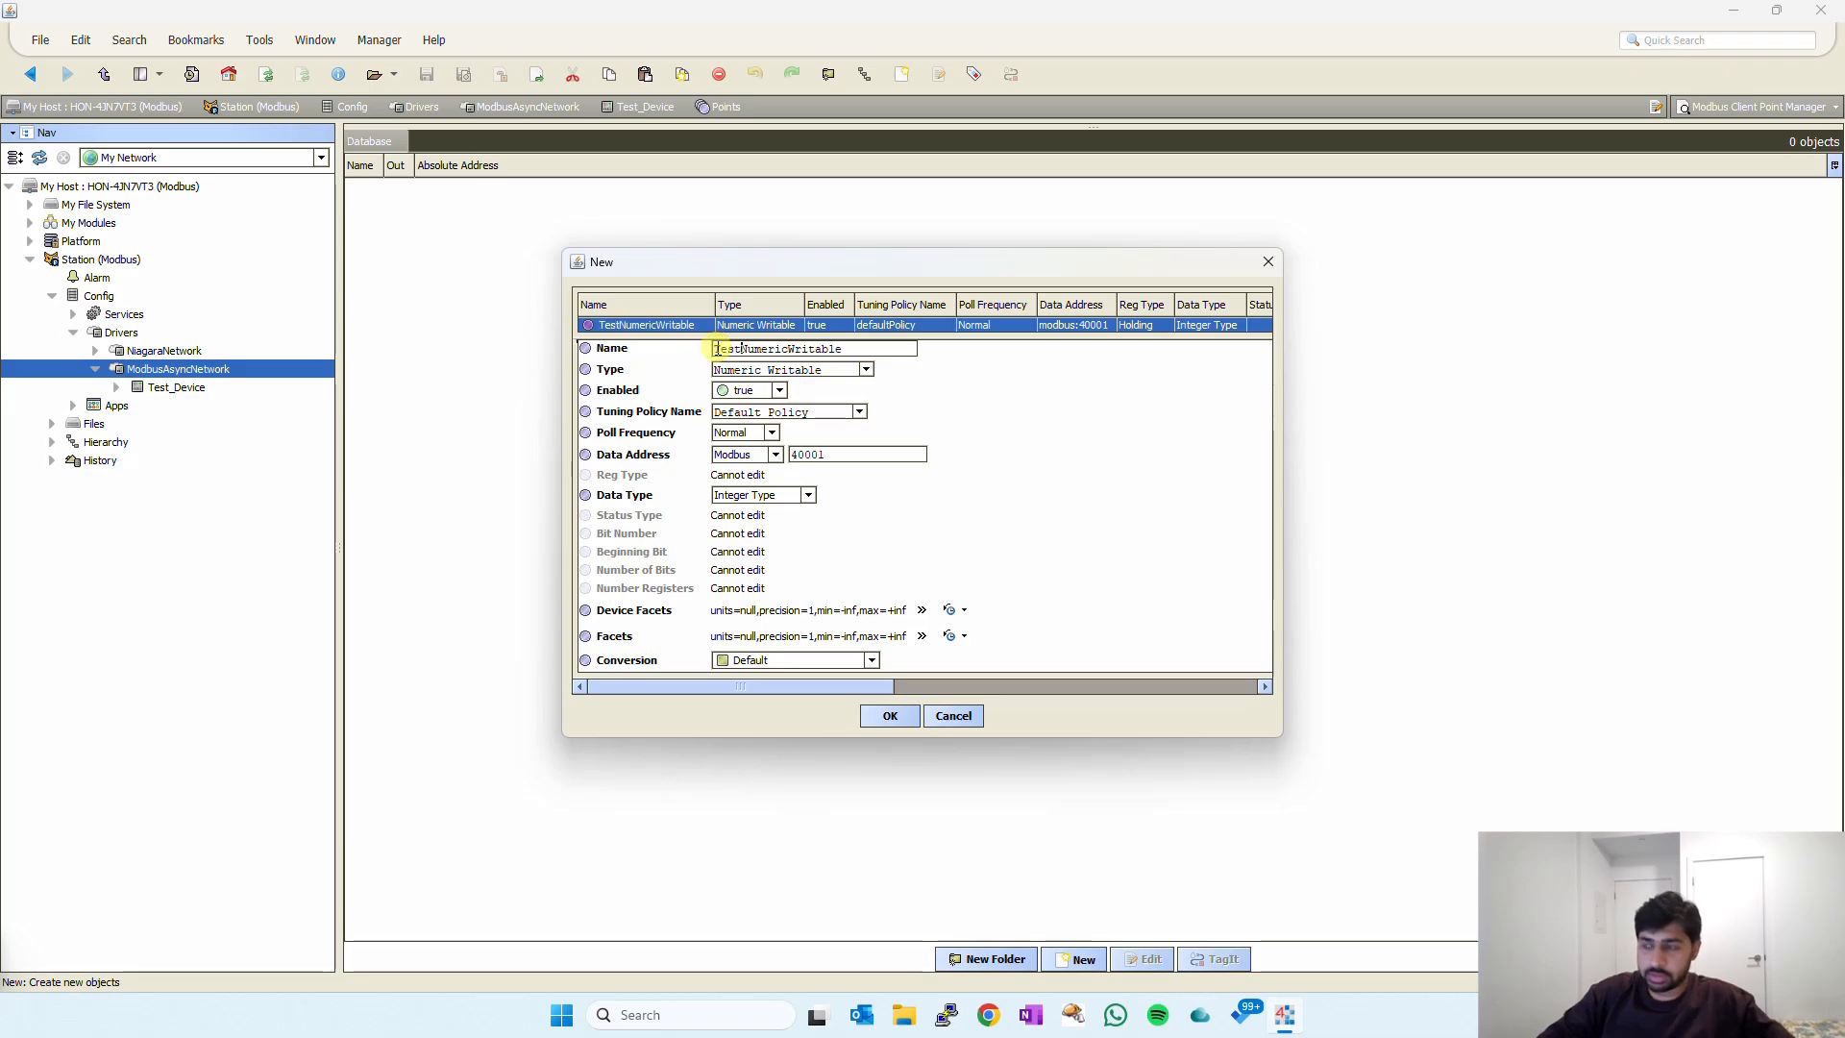
type("_")
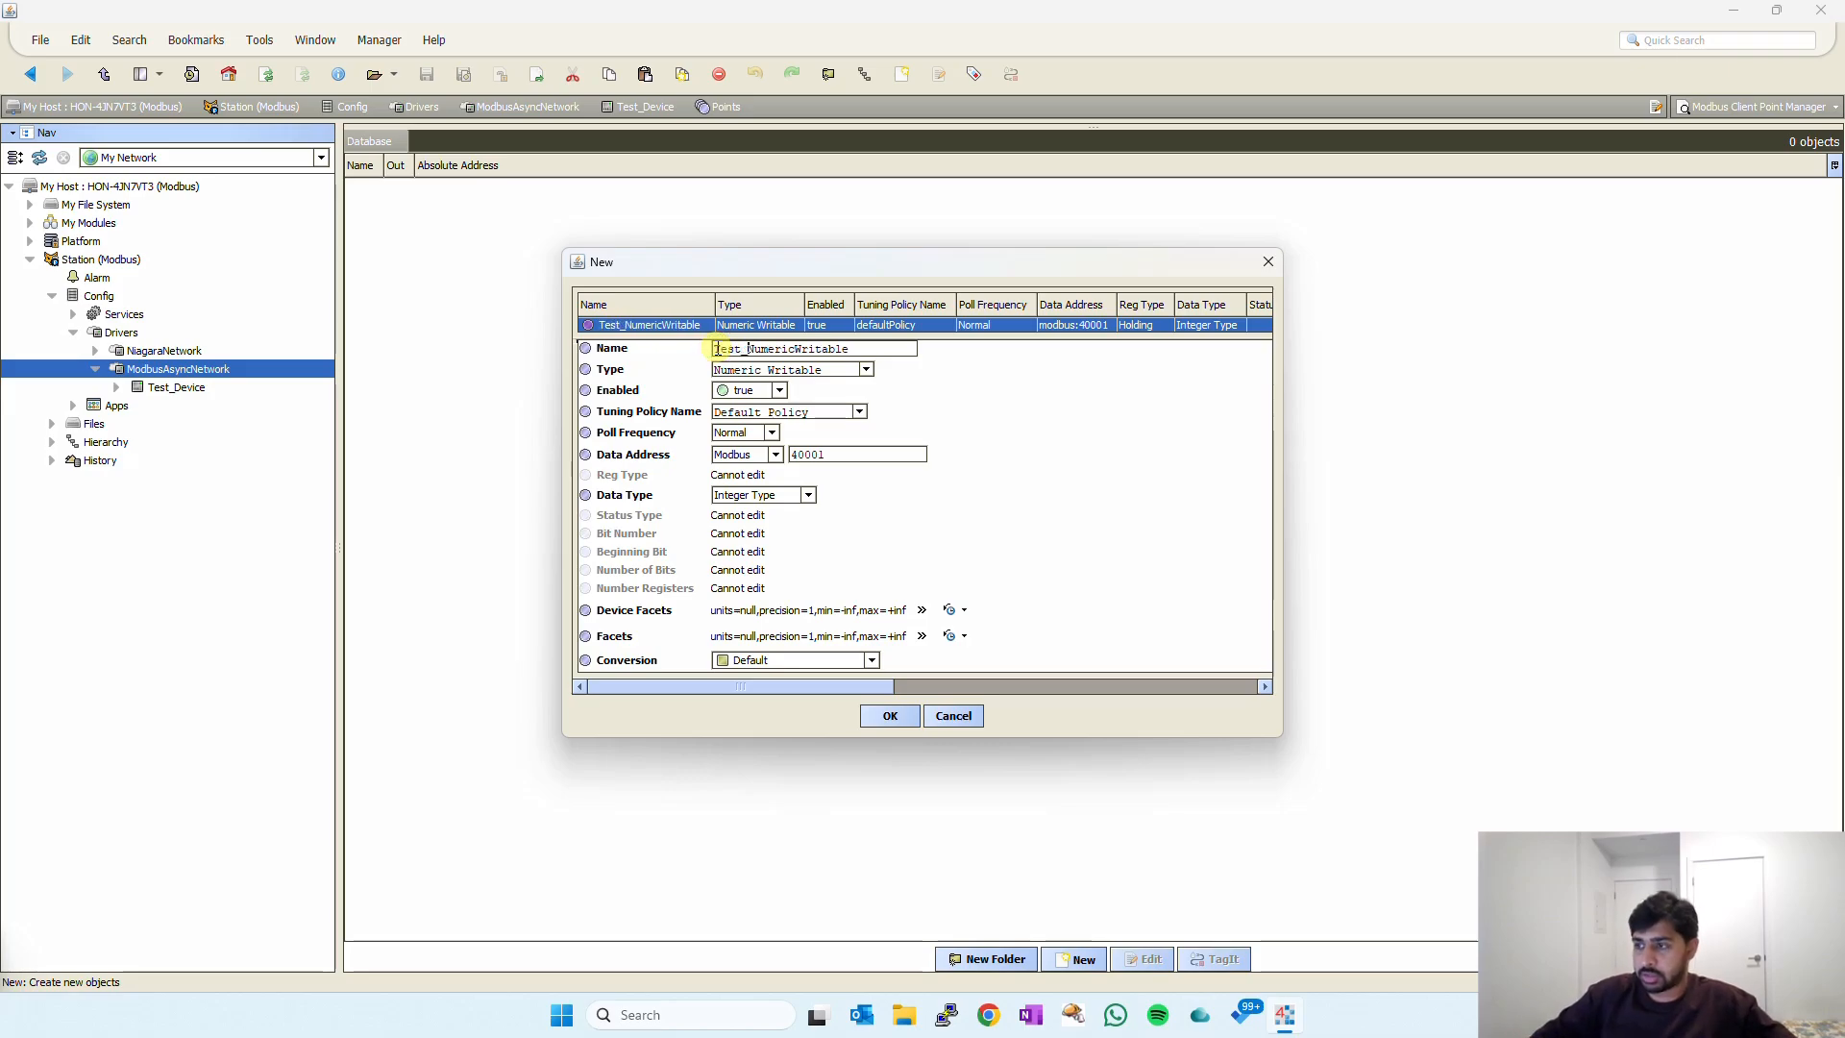
Apply the recently used celsius facets (°C, precision 1, min -50, max 50) to both the point's Device Facets and its Facets.
left_click(962, 612)
left_click(1006, 630)
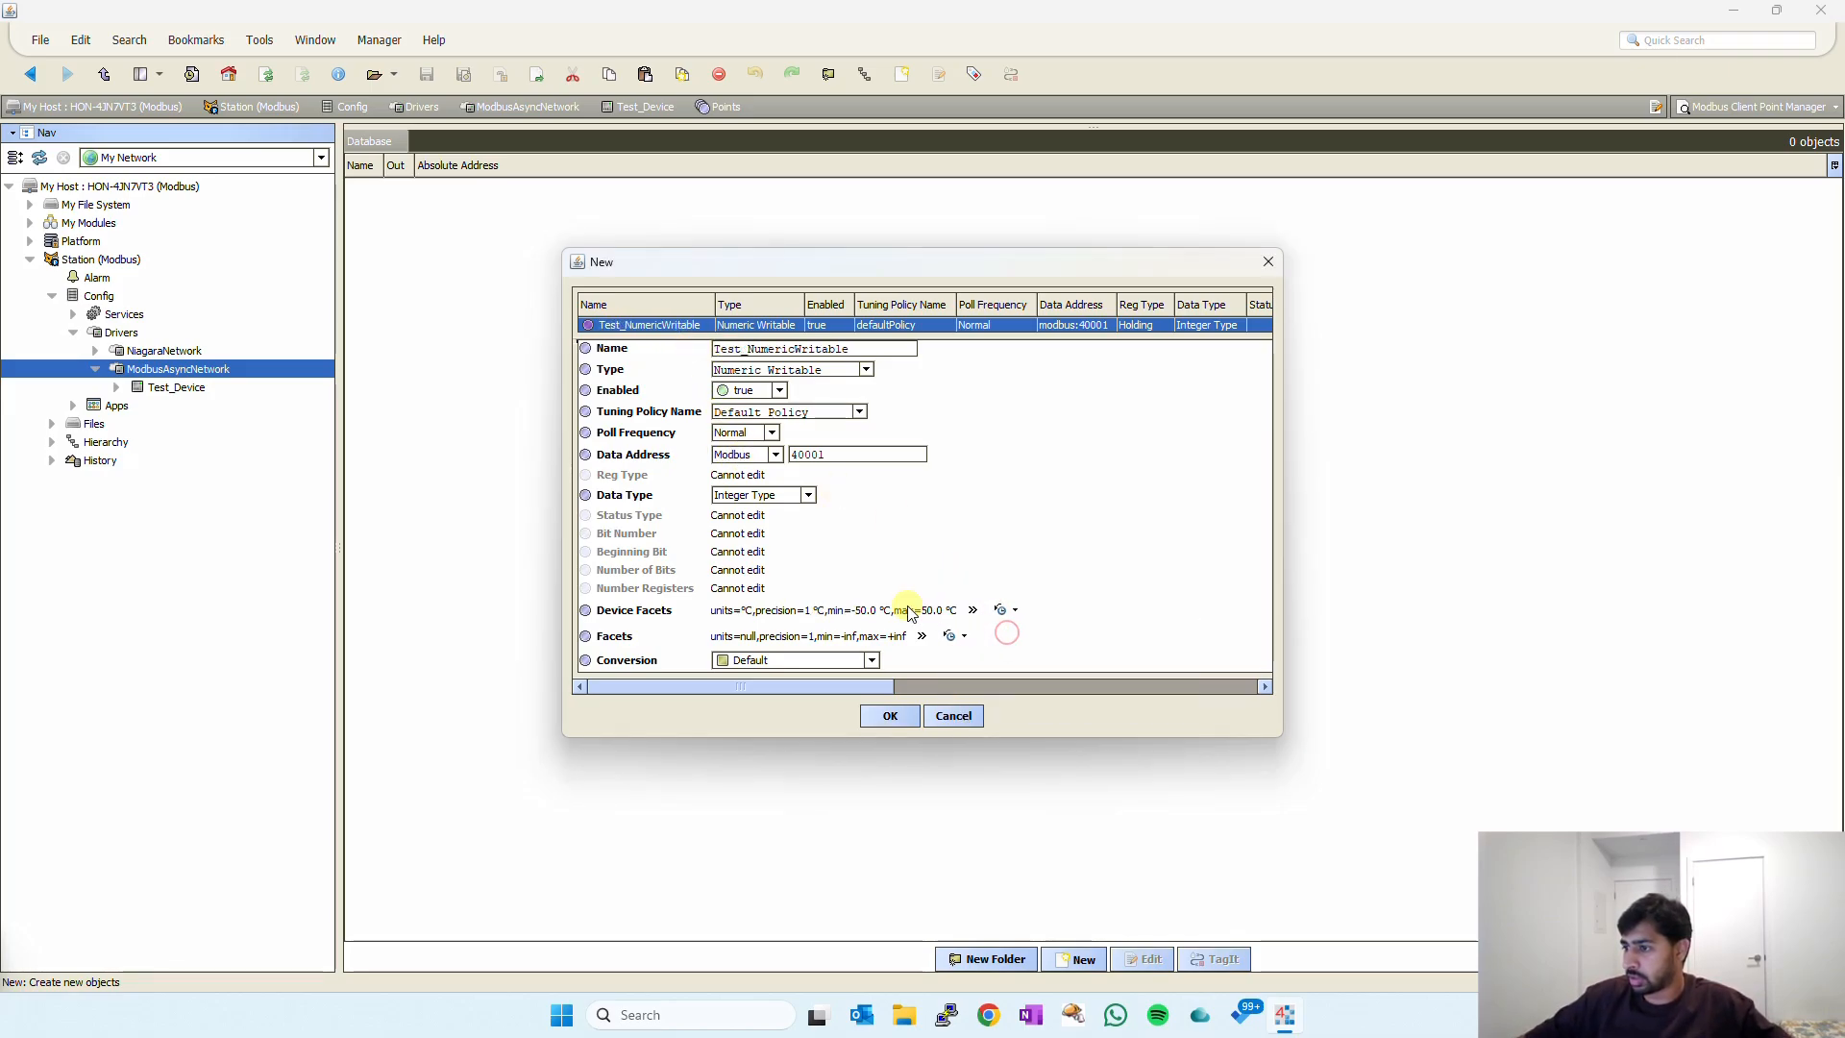
left_click(924, 636)
left_click(990, 655)
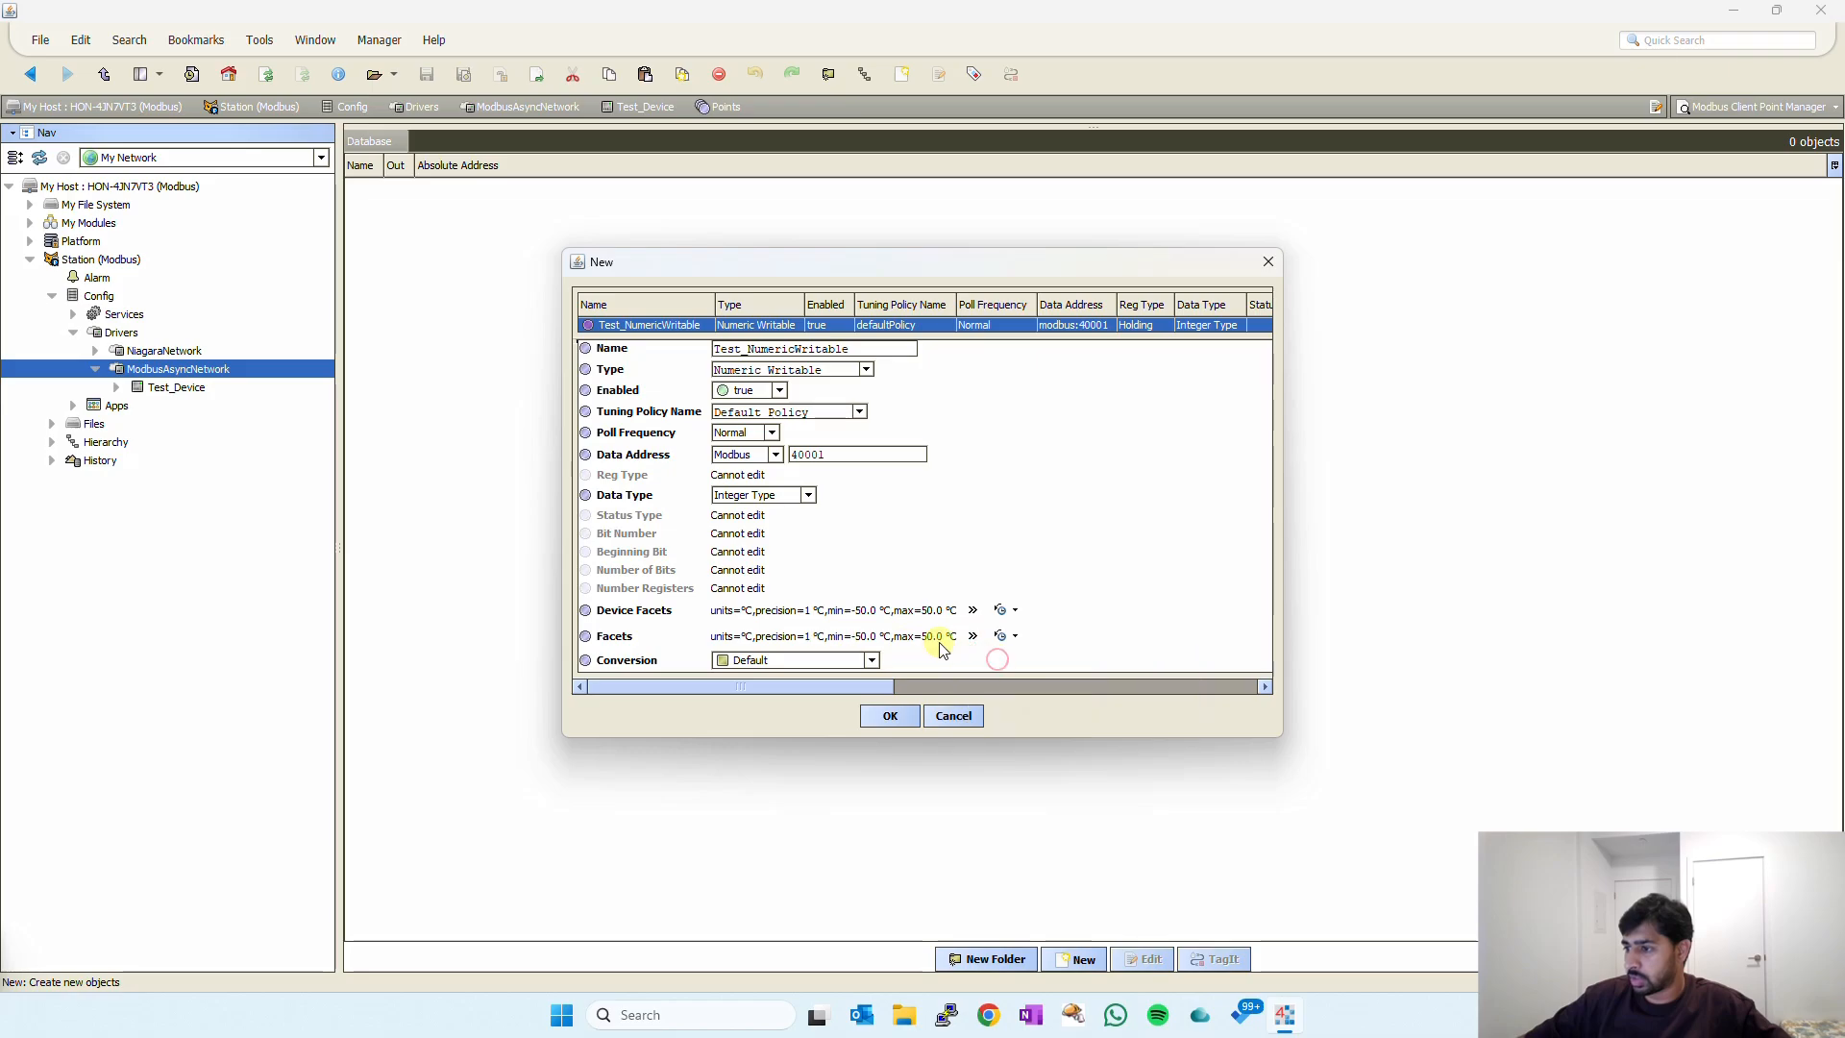
Change the point's Facets to °F units with a maximum of 150.
left_click(973, 637)
left_click(1005, 434)
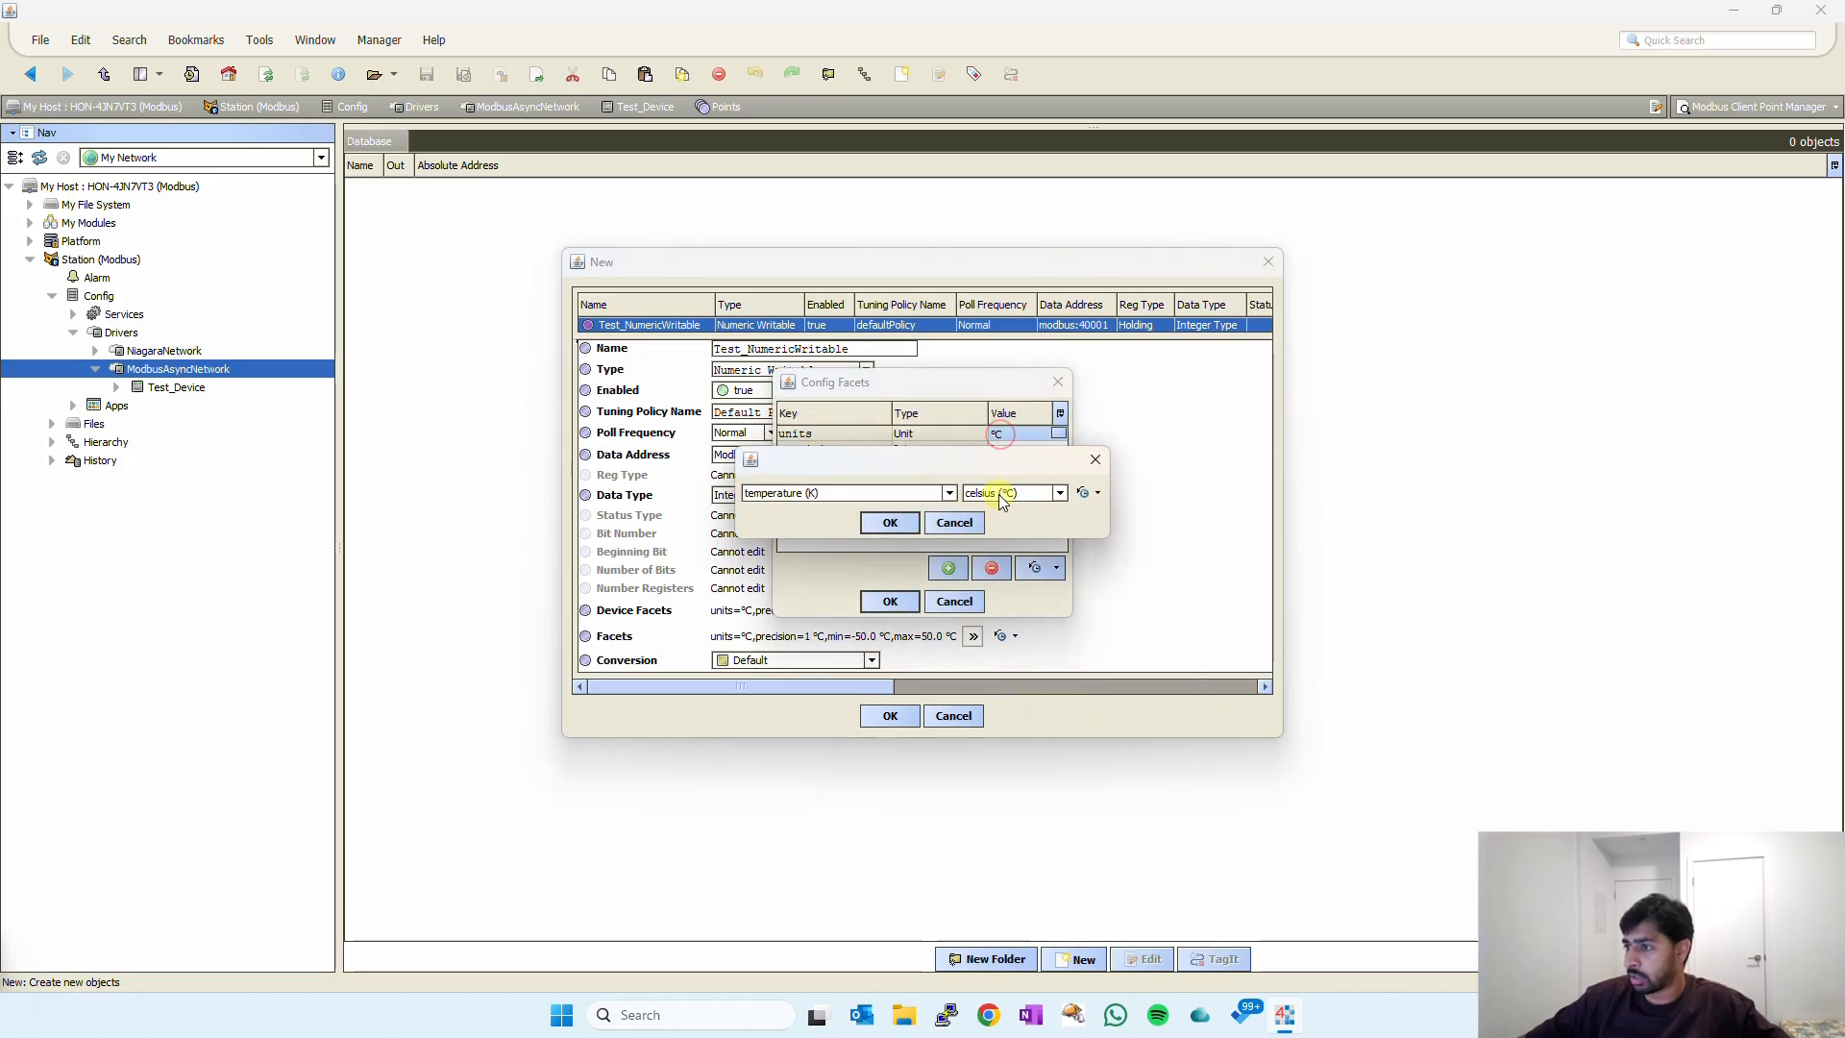
left_click(1009, 493)
left_click(1025, 514)
left_click(891, 524)
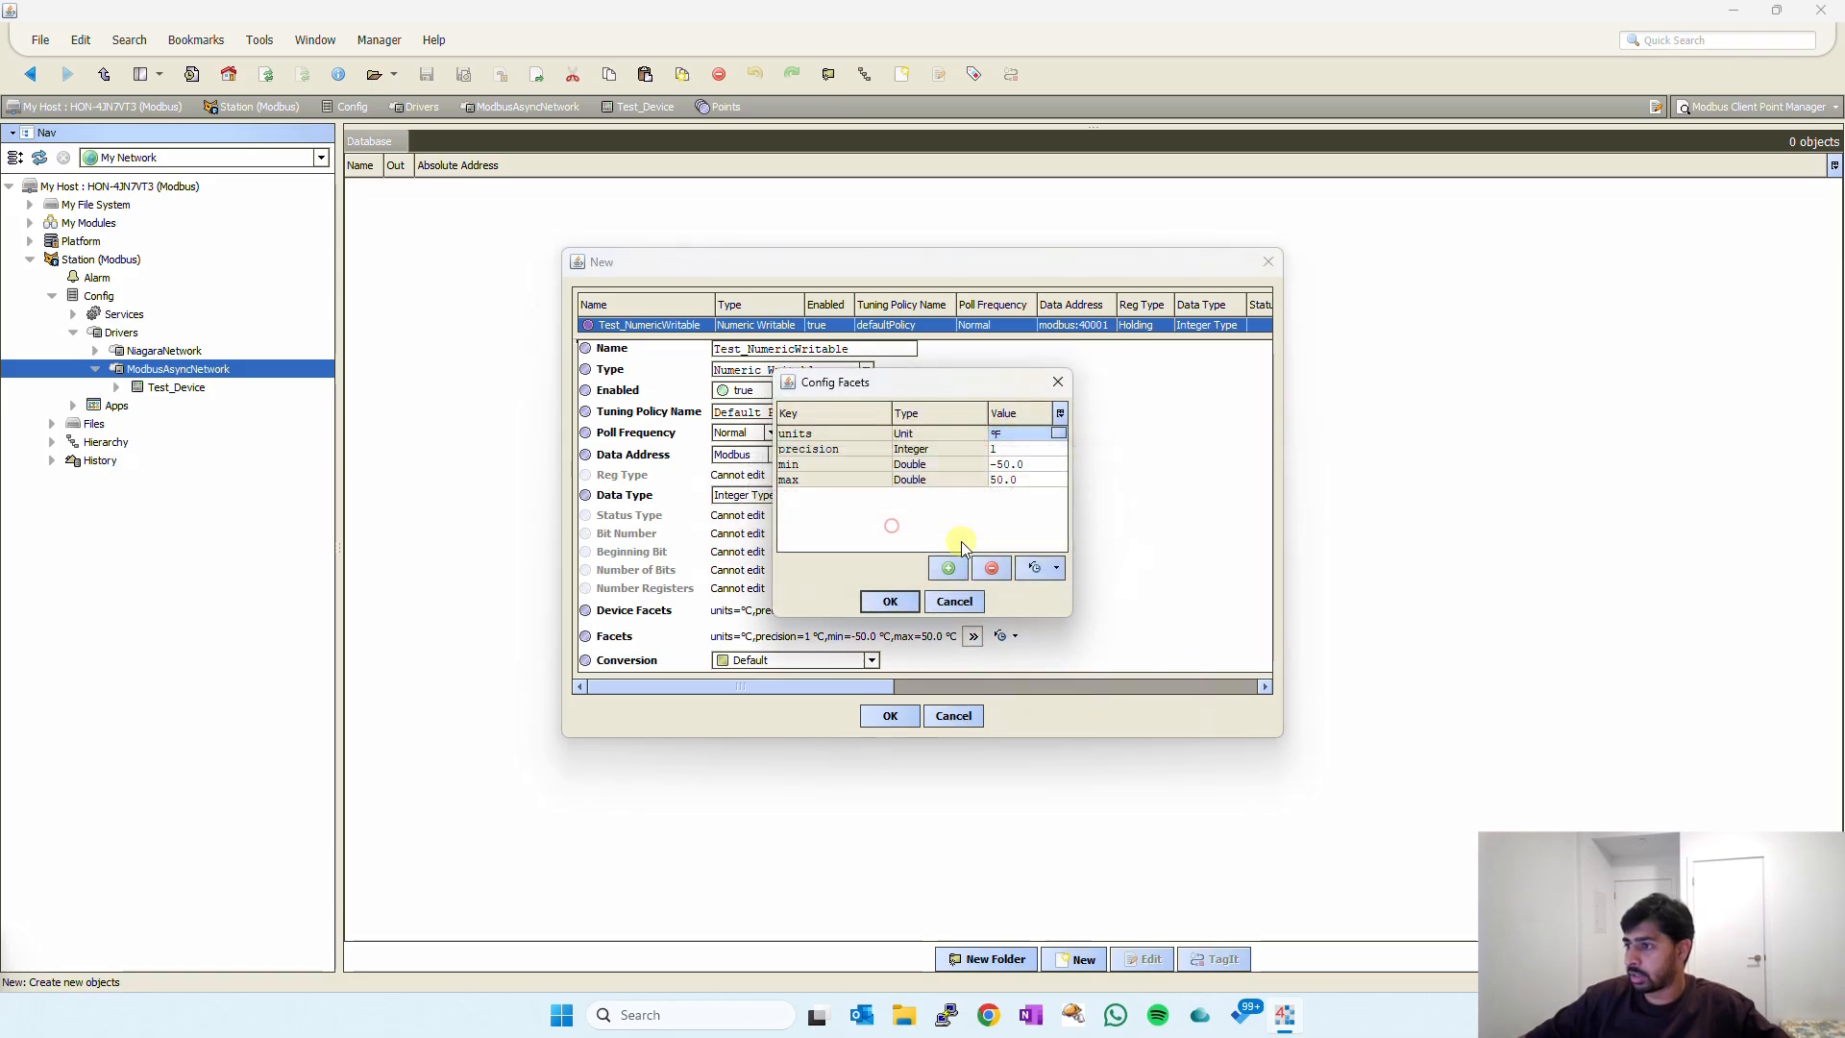
left_click(999, 466)
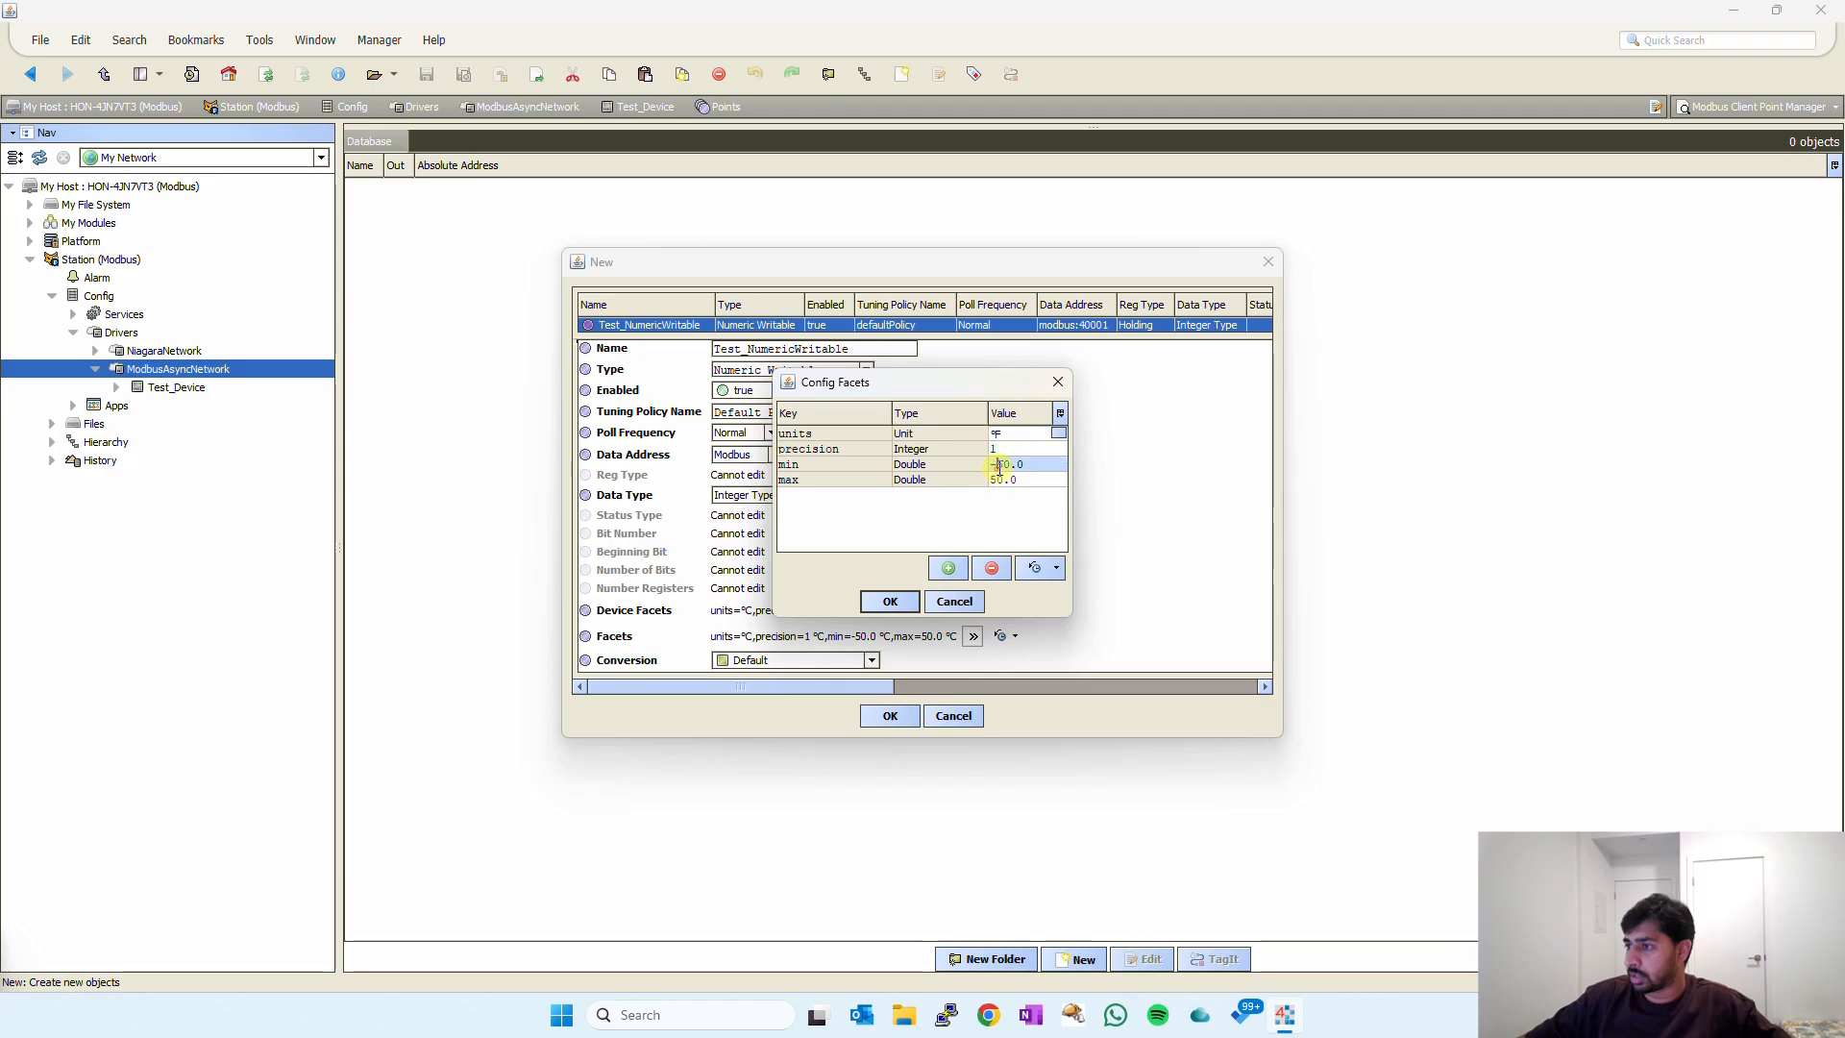
left_click(994, 479)
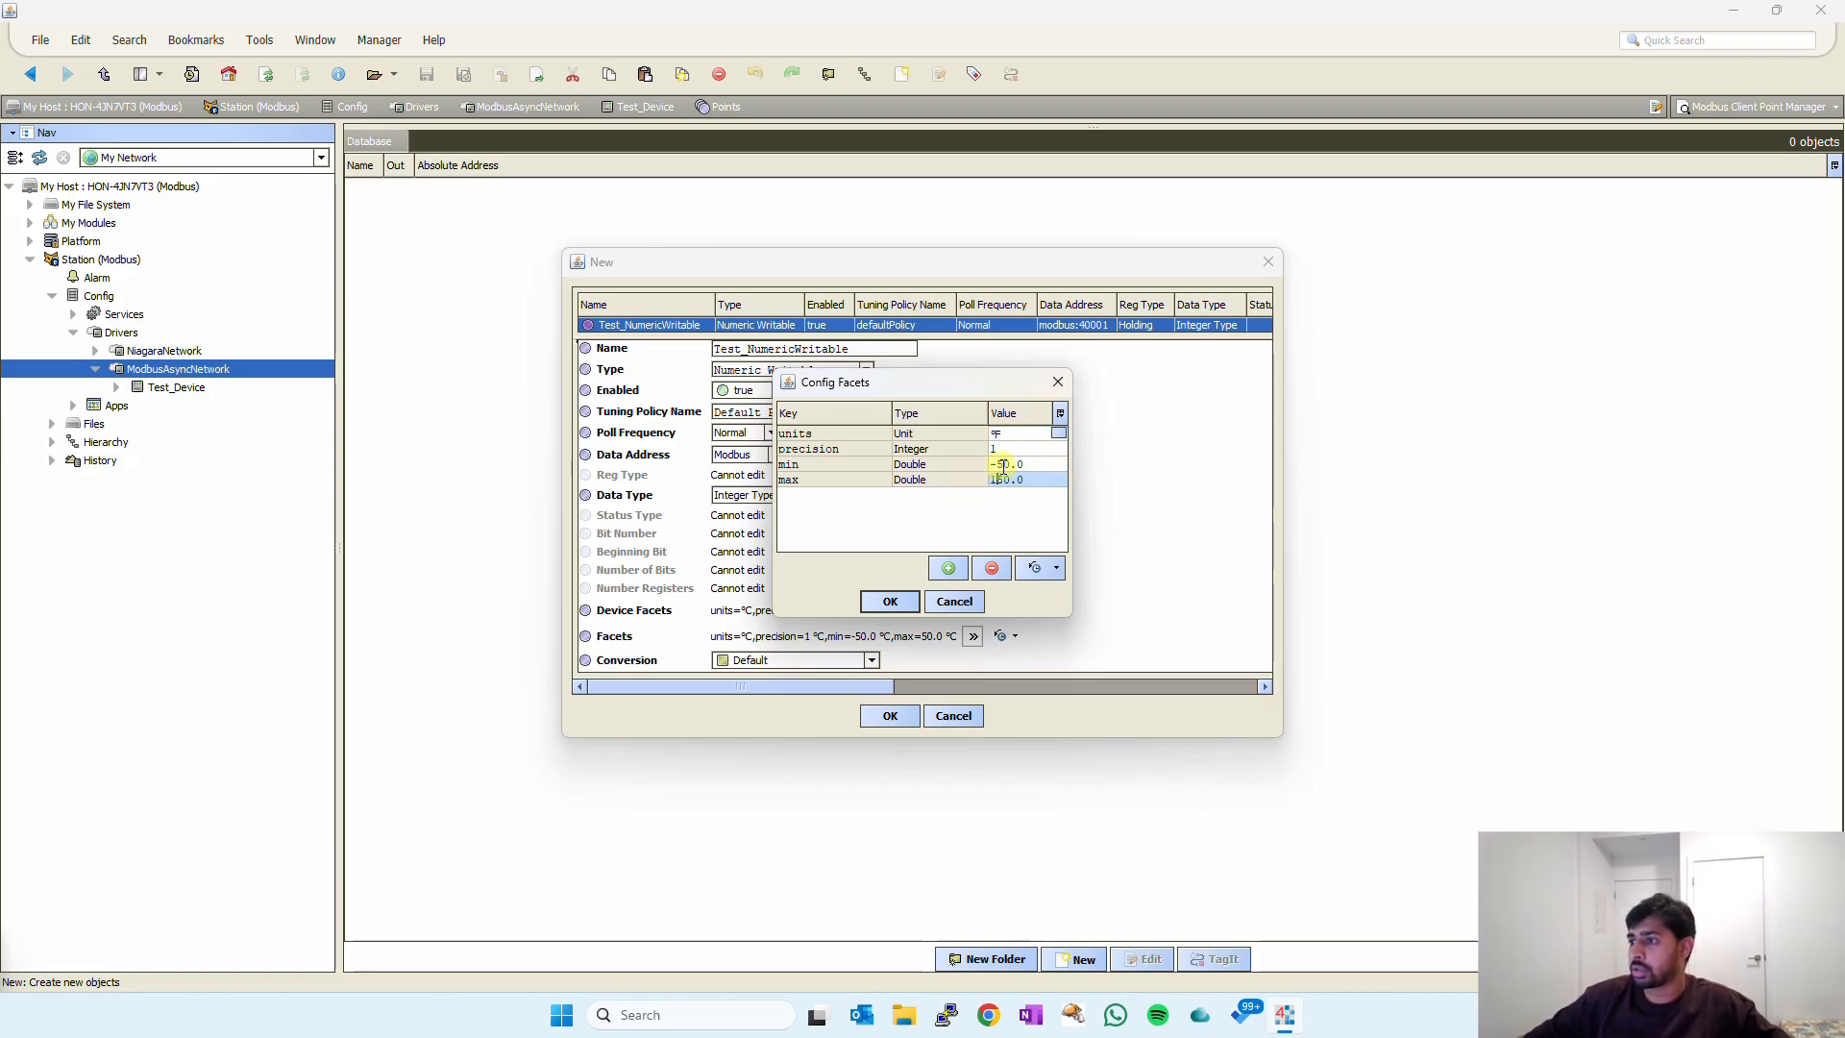
key("Return")
left_click(889, 601)
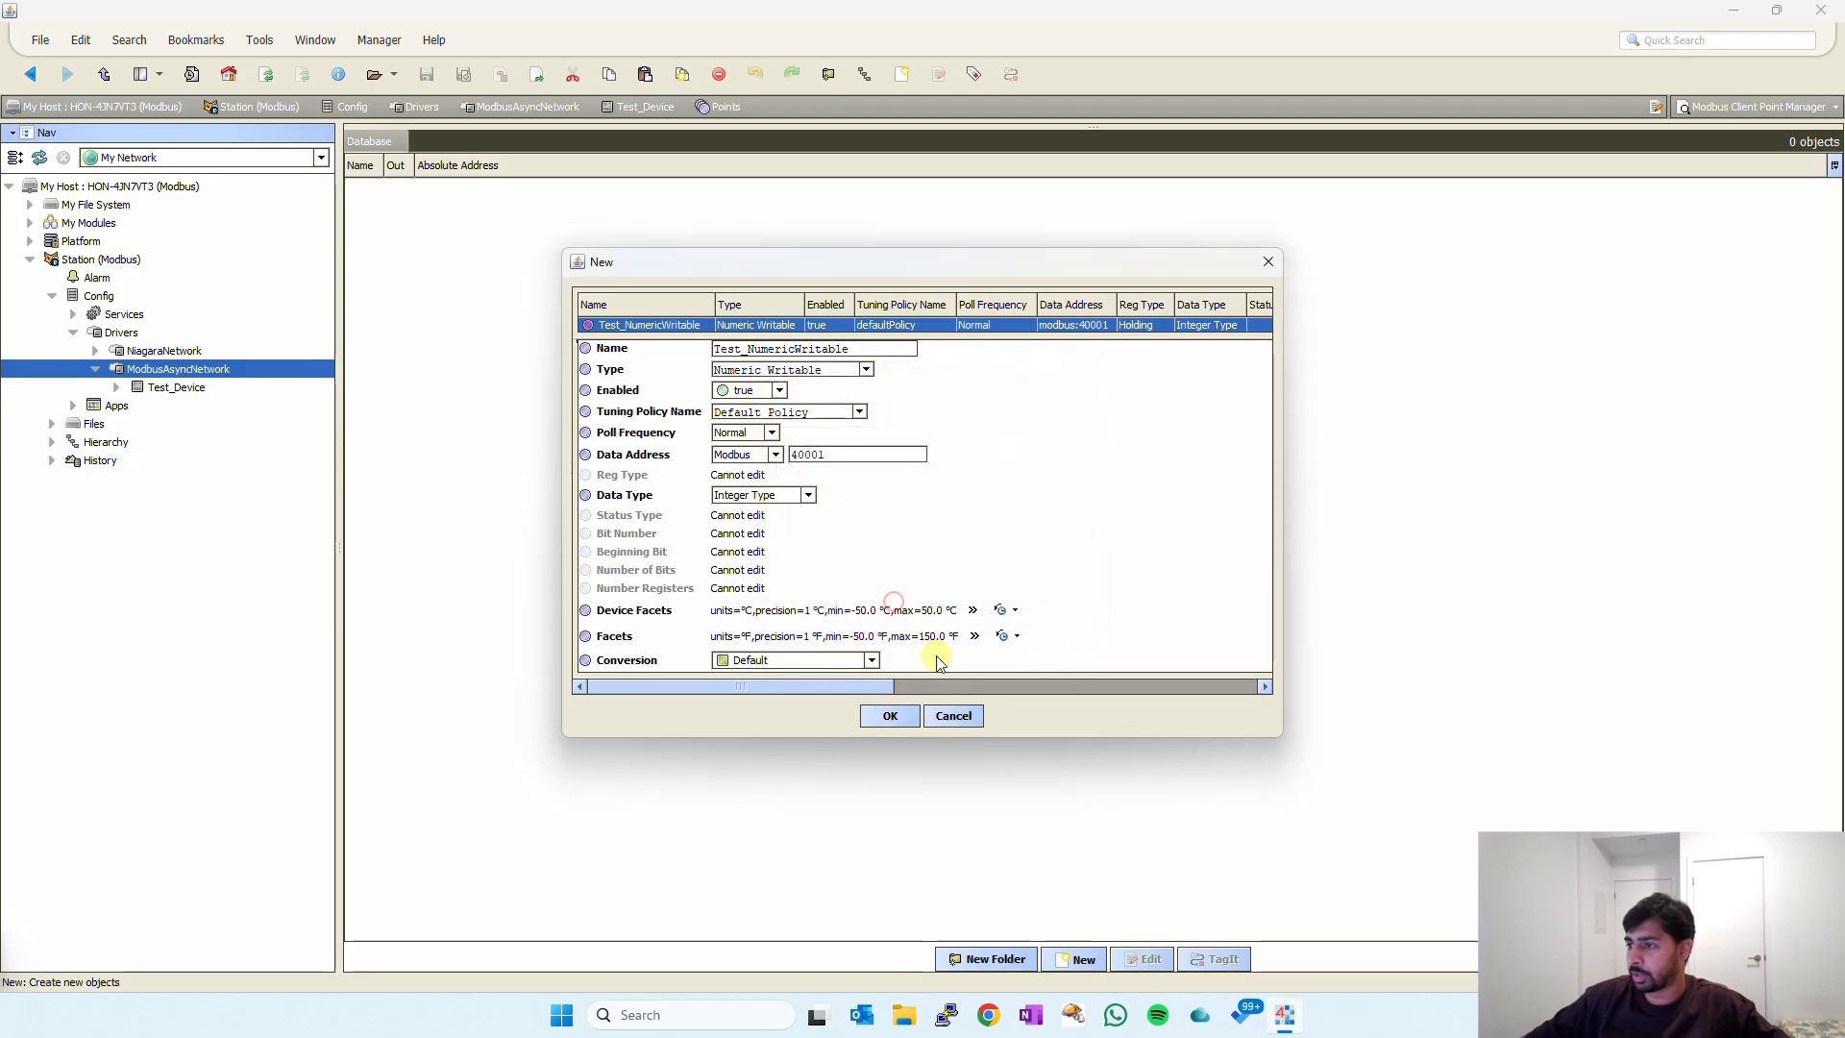
Set the point's conversion to Linear and create the point.
left_click(872, 661)
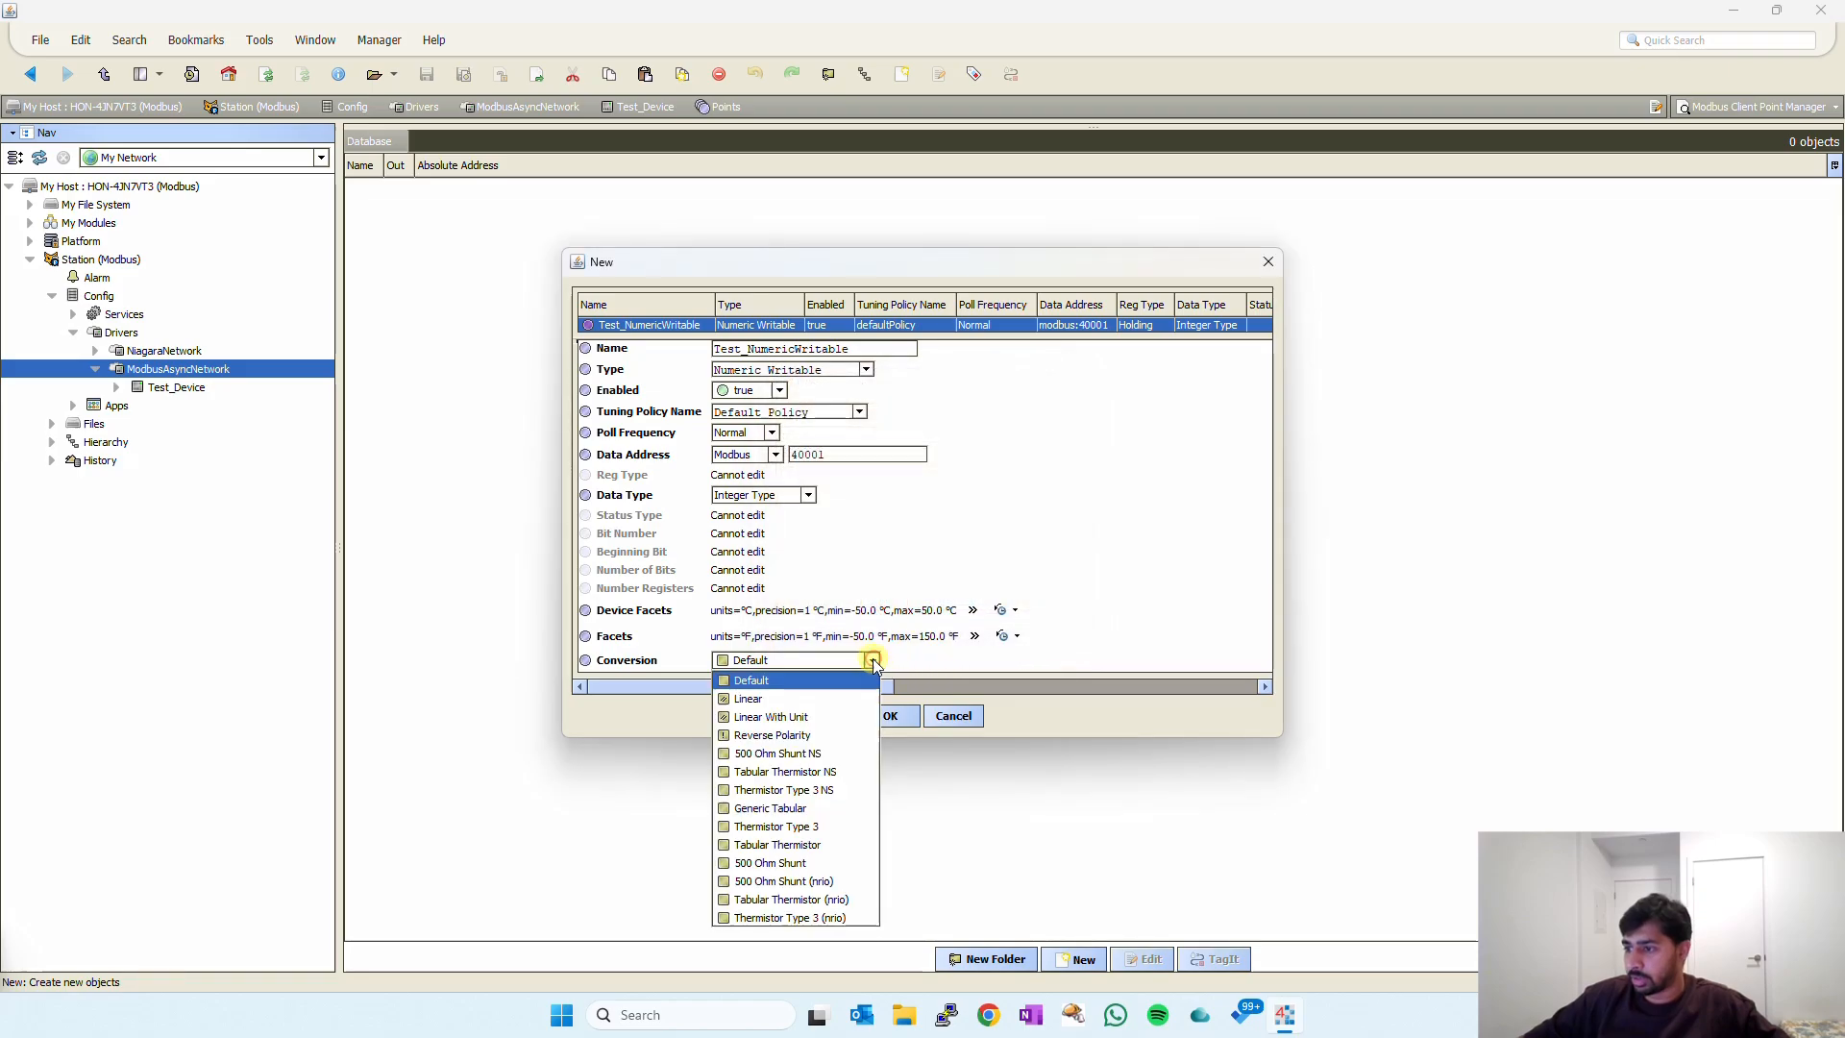
left_click(765, 697)
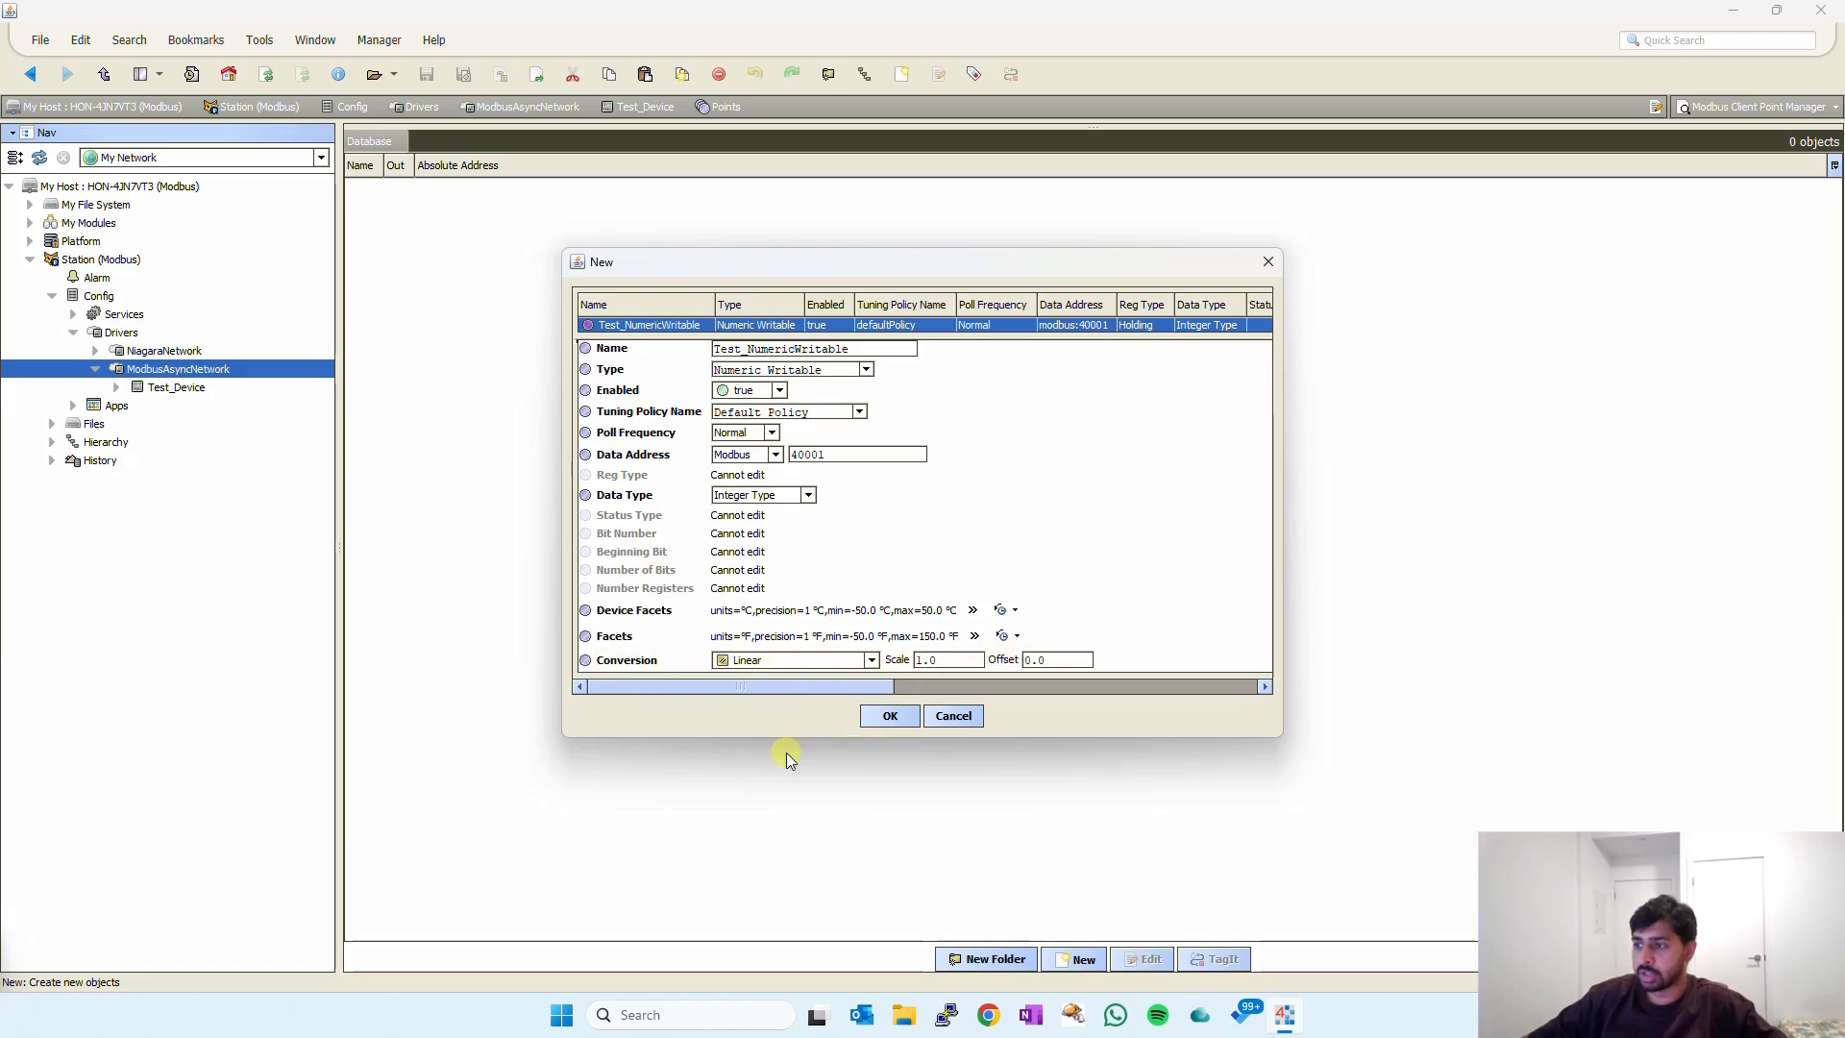
left_click(888, 717)
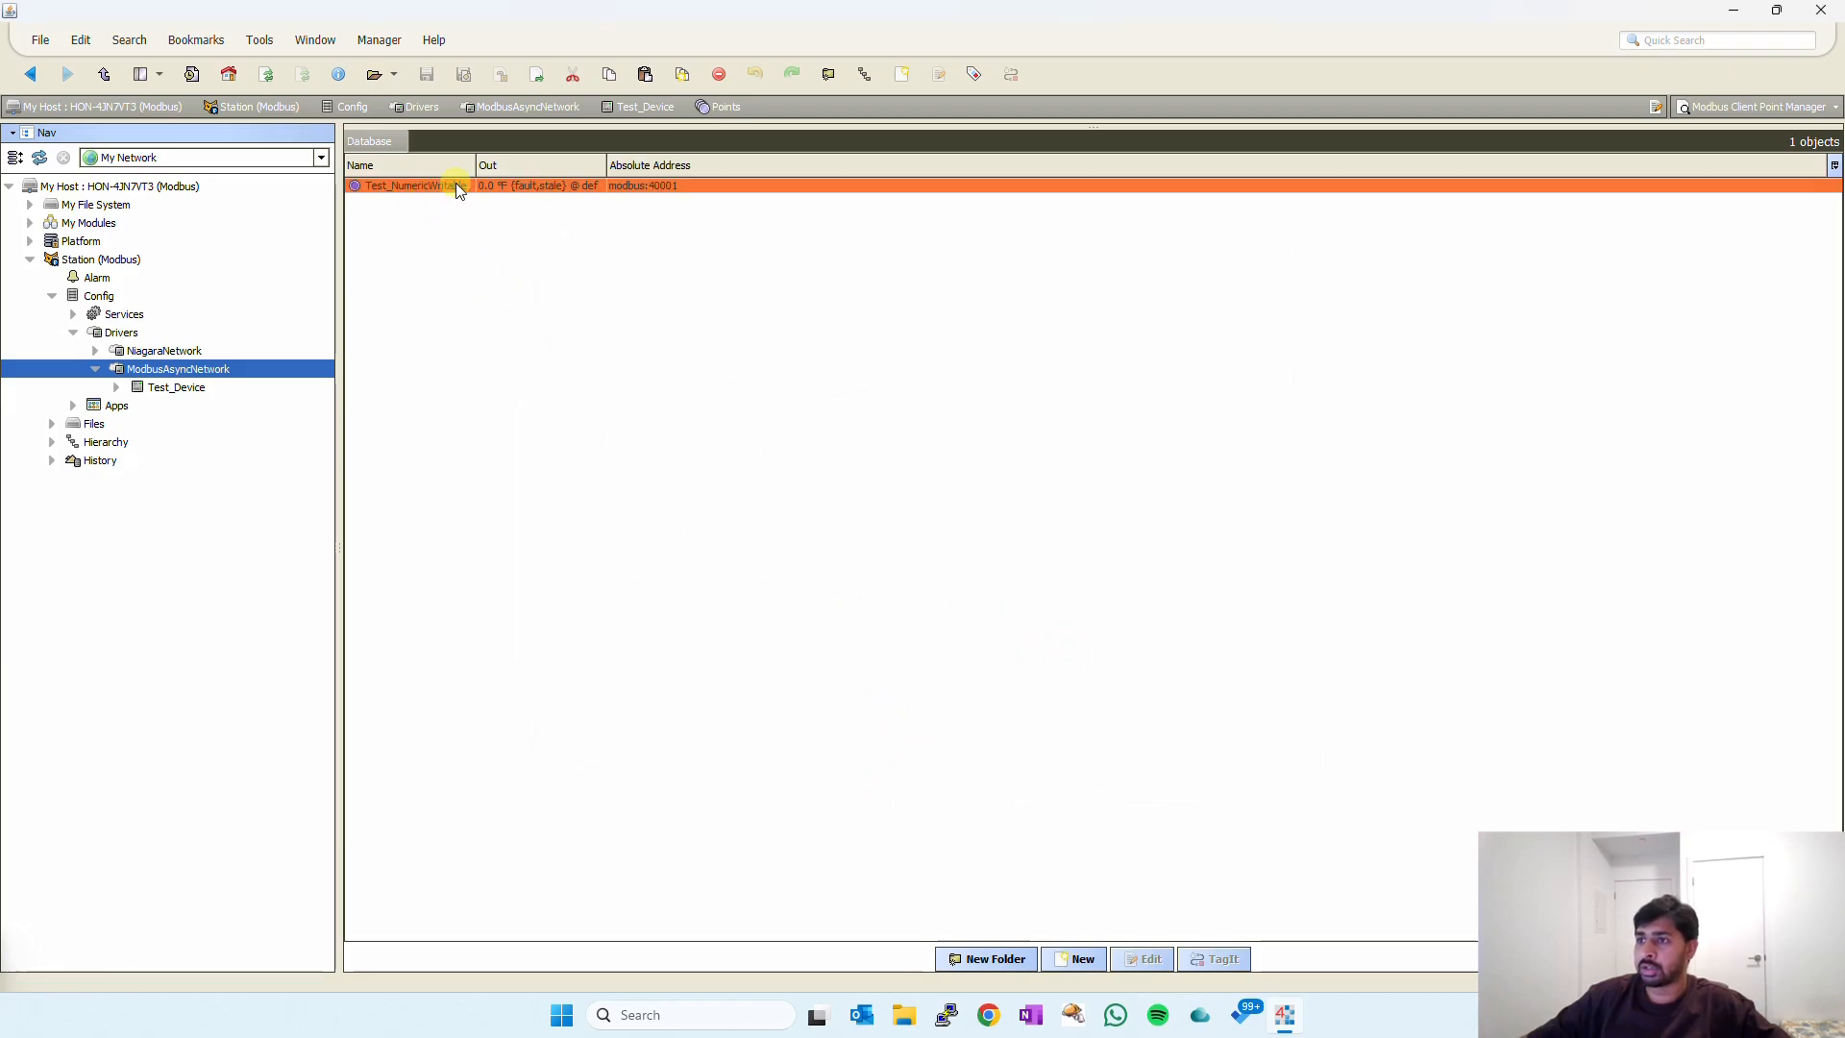
Make a template from the Test_NumericWritable point under Test_Device's points.
left_click(117, 387)
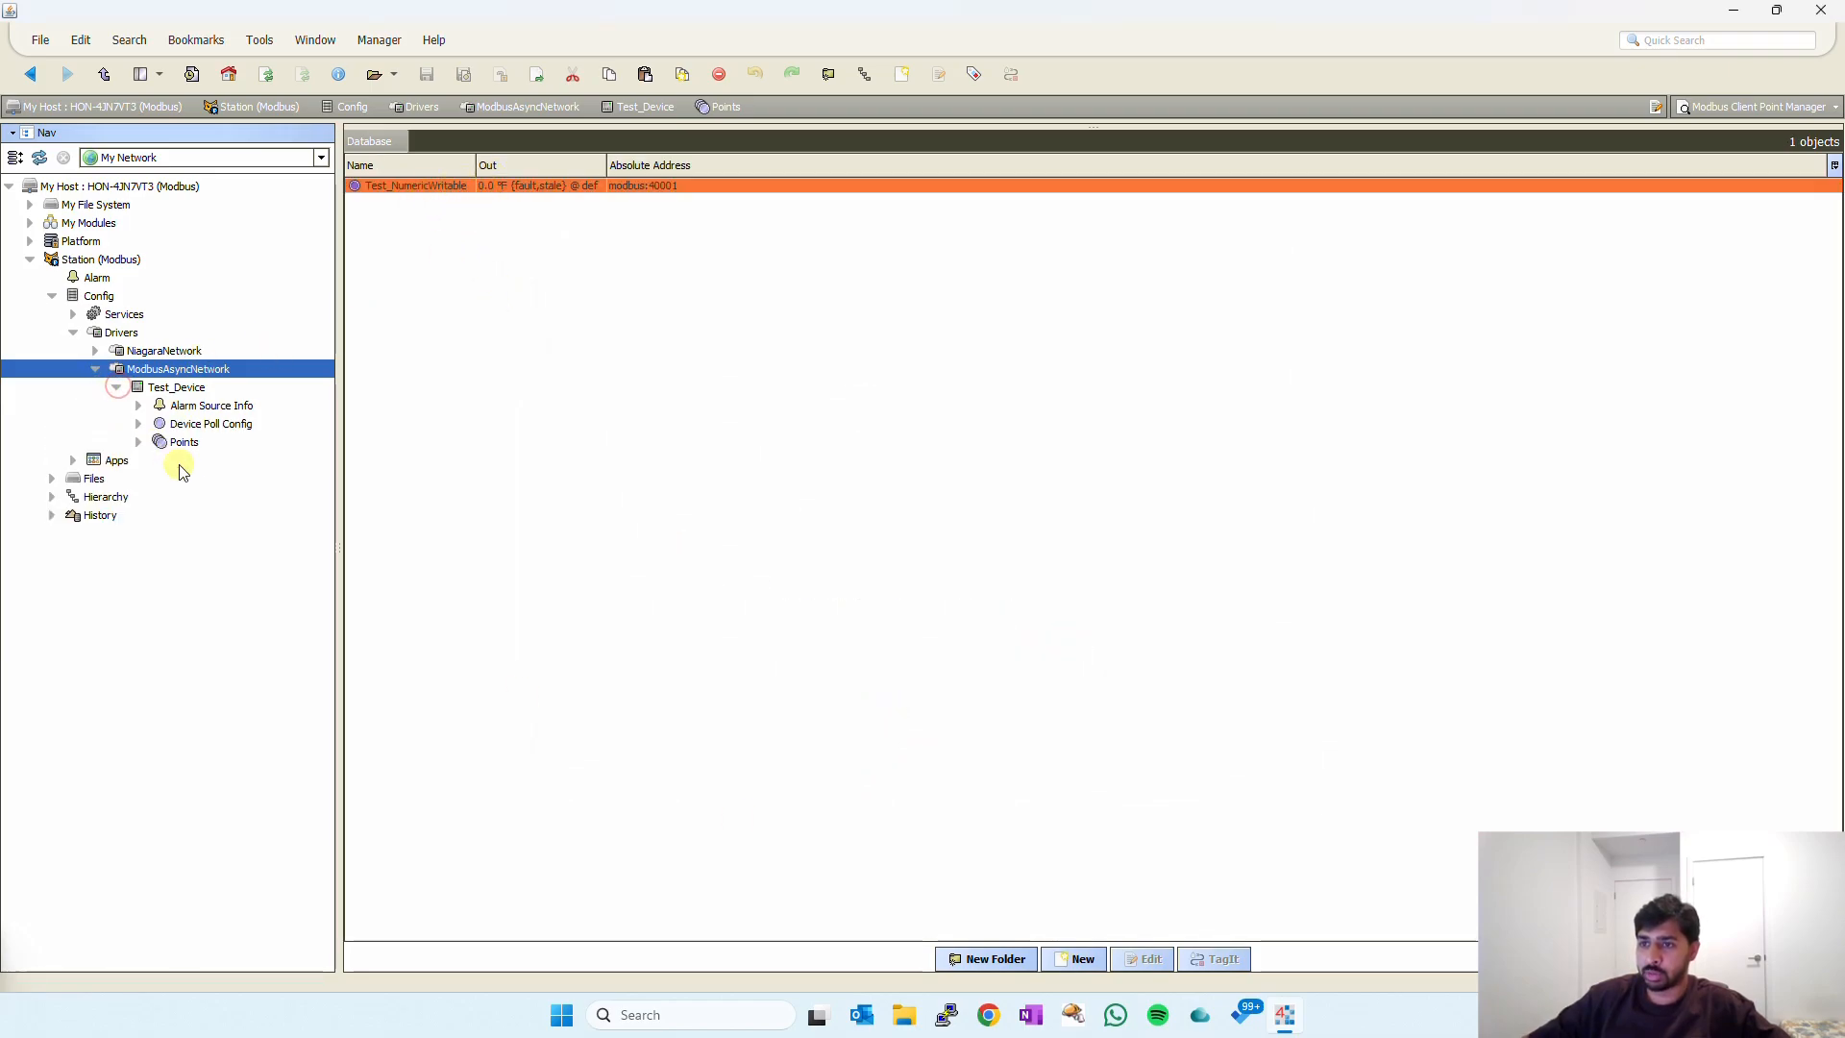
left_click(140, 442)
right_click(234, 461)
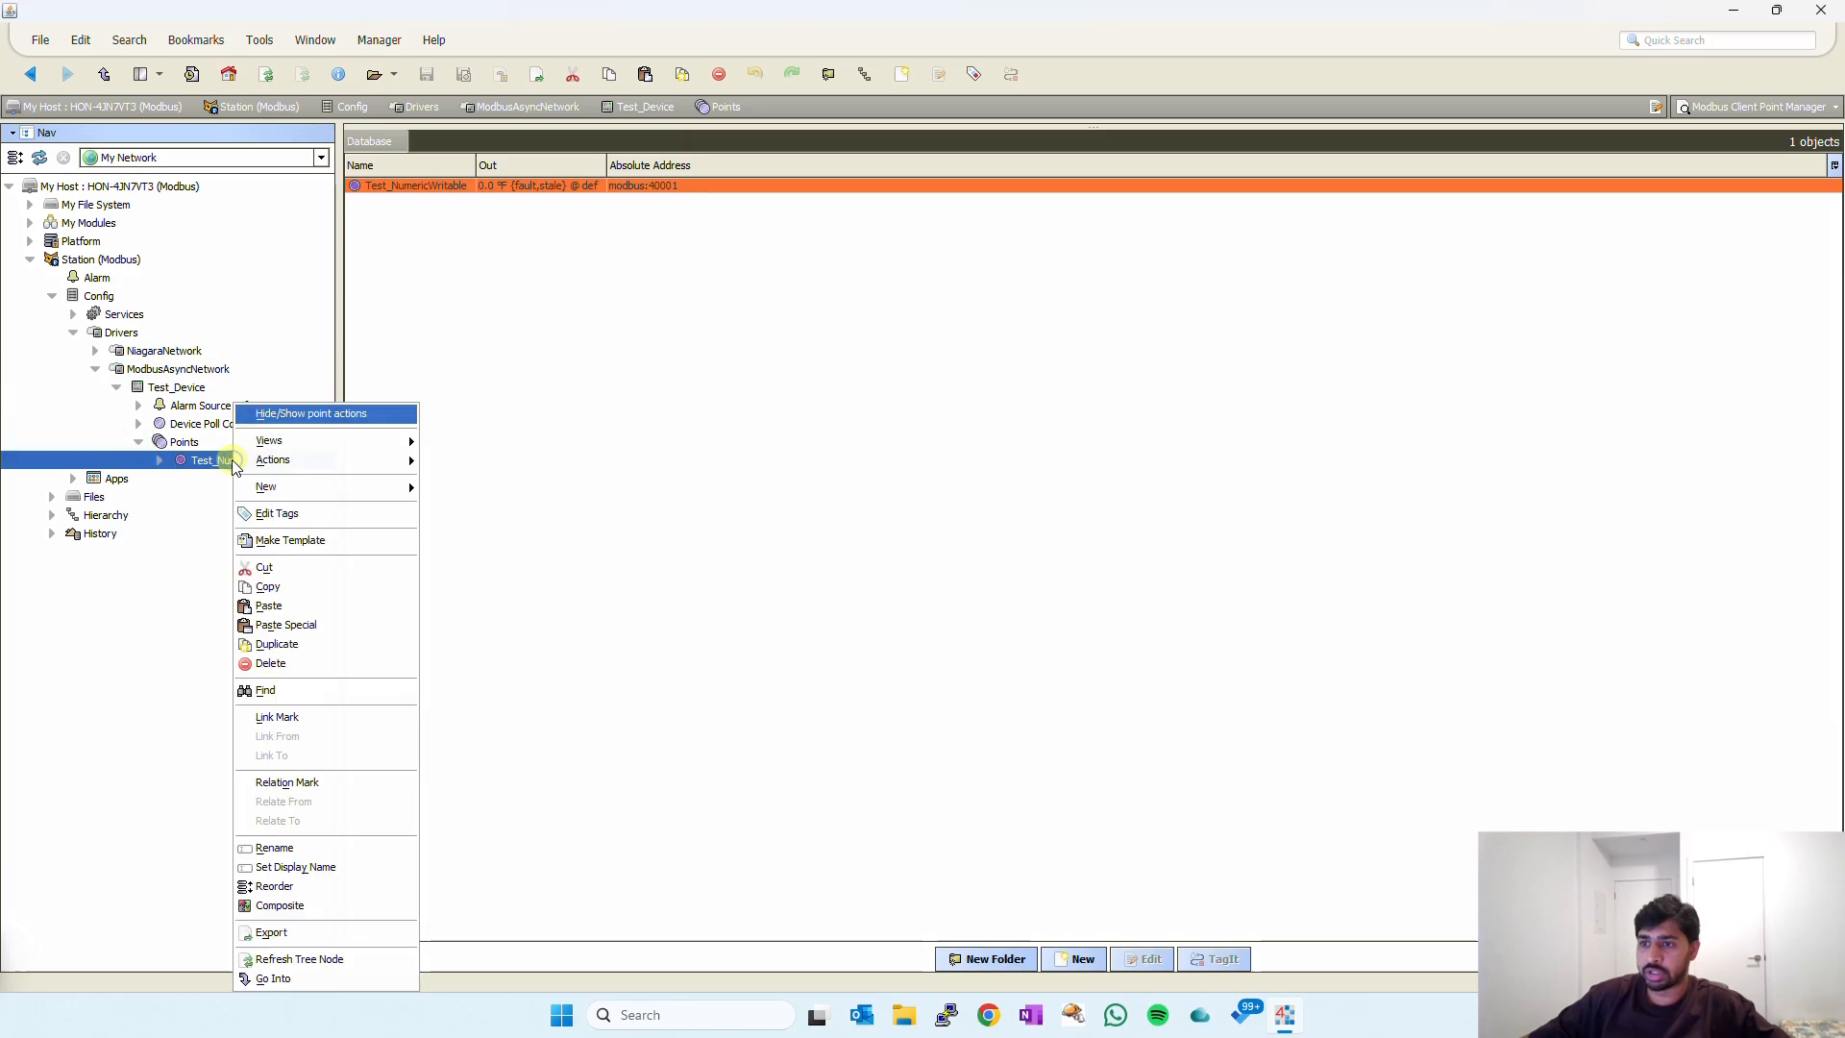
left_click(284, 544)
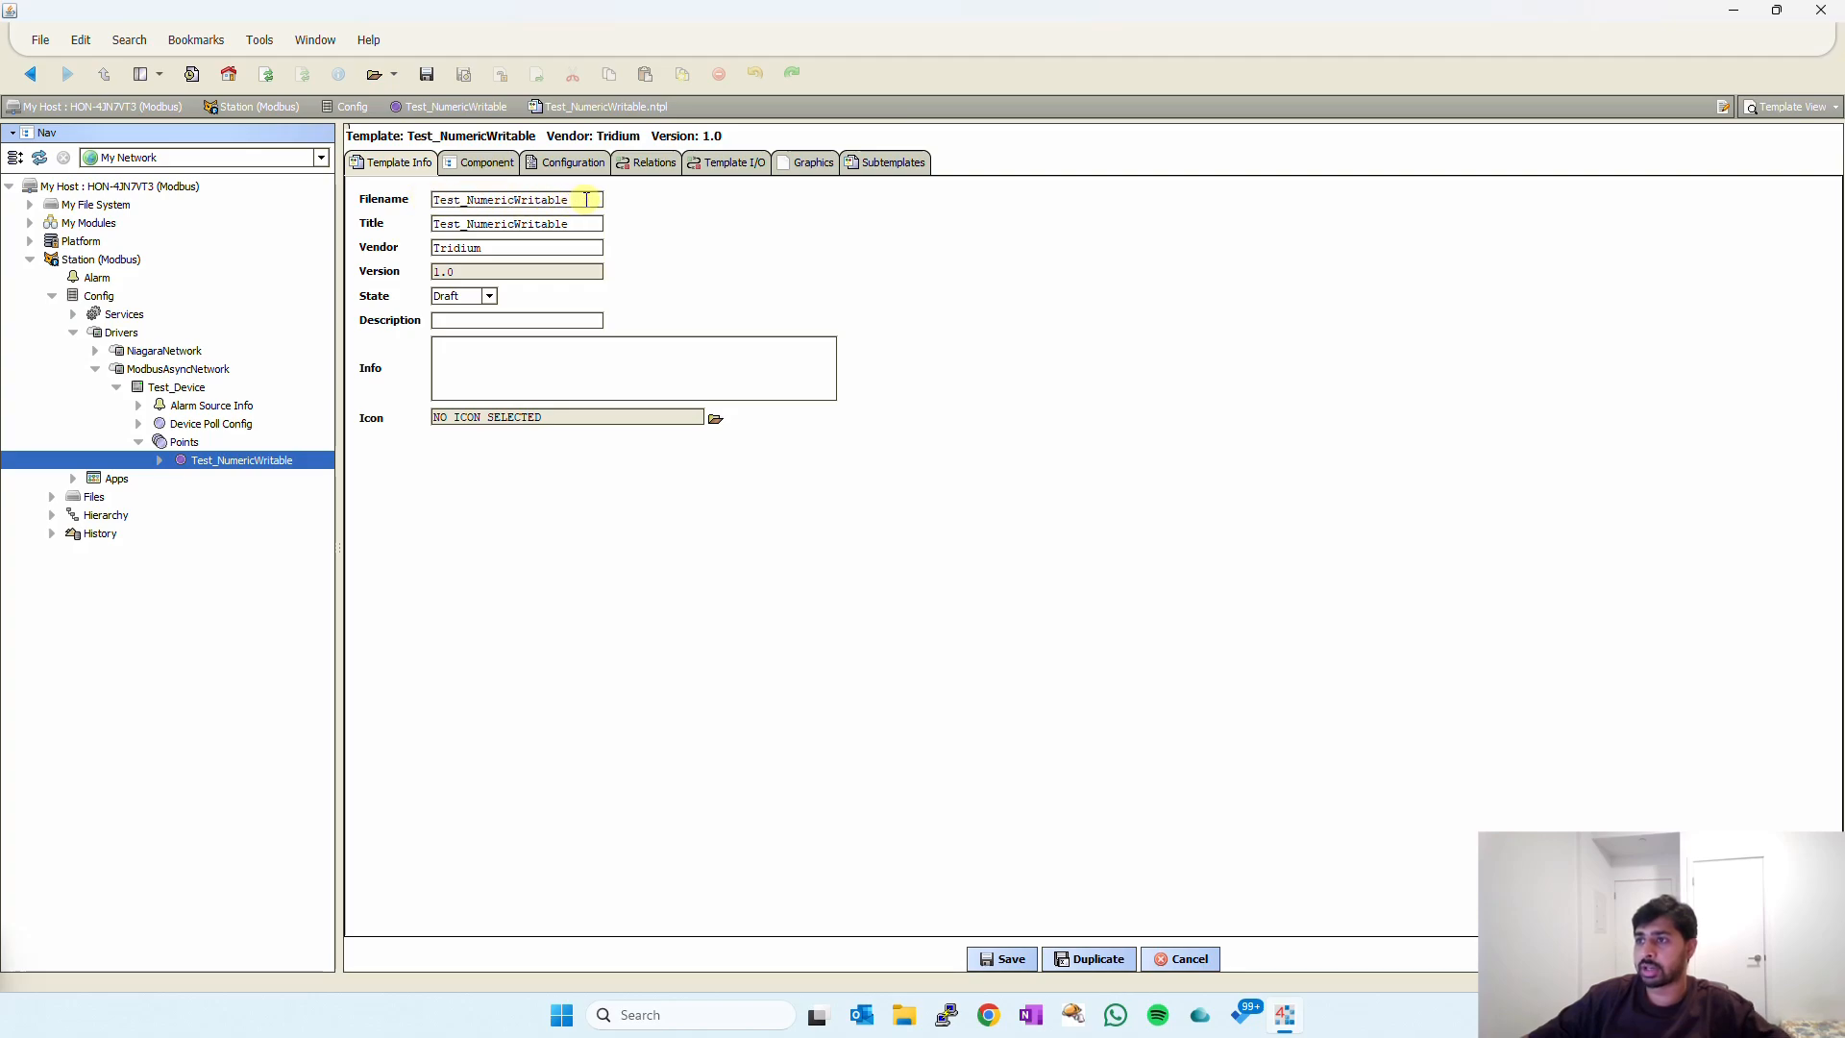
Set both the template's filename and its title to Modbus_NumericWritable.
double_click(457, 201)
left_click_drag(461, 199, 396, 201)
type("Modbus")
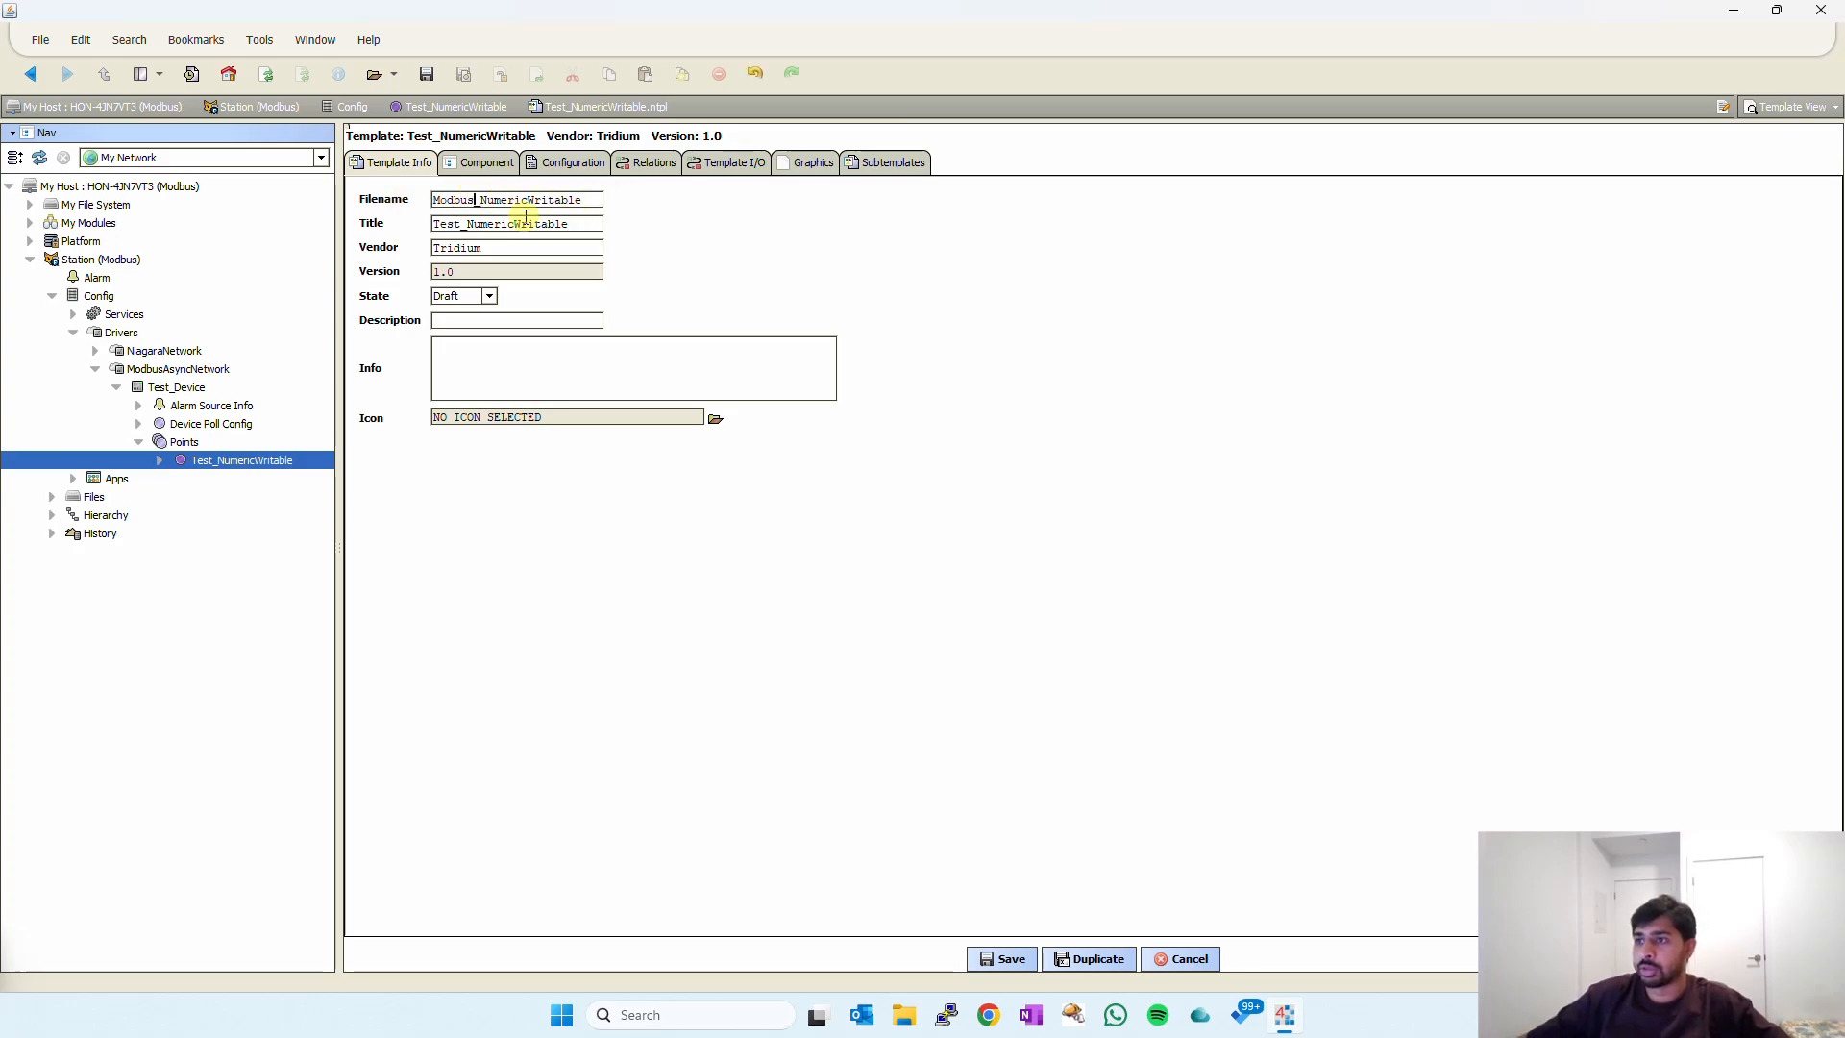
left_click_drag(601, 200, 268, 206)
key("ctrl+c")
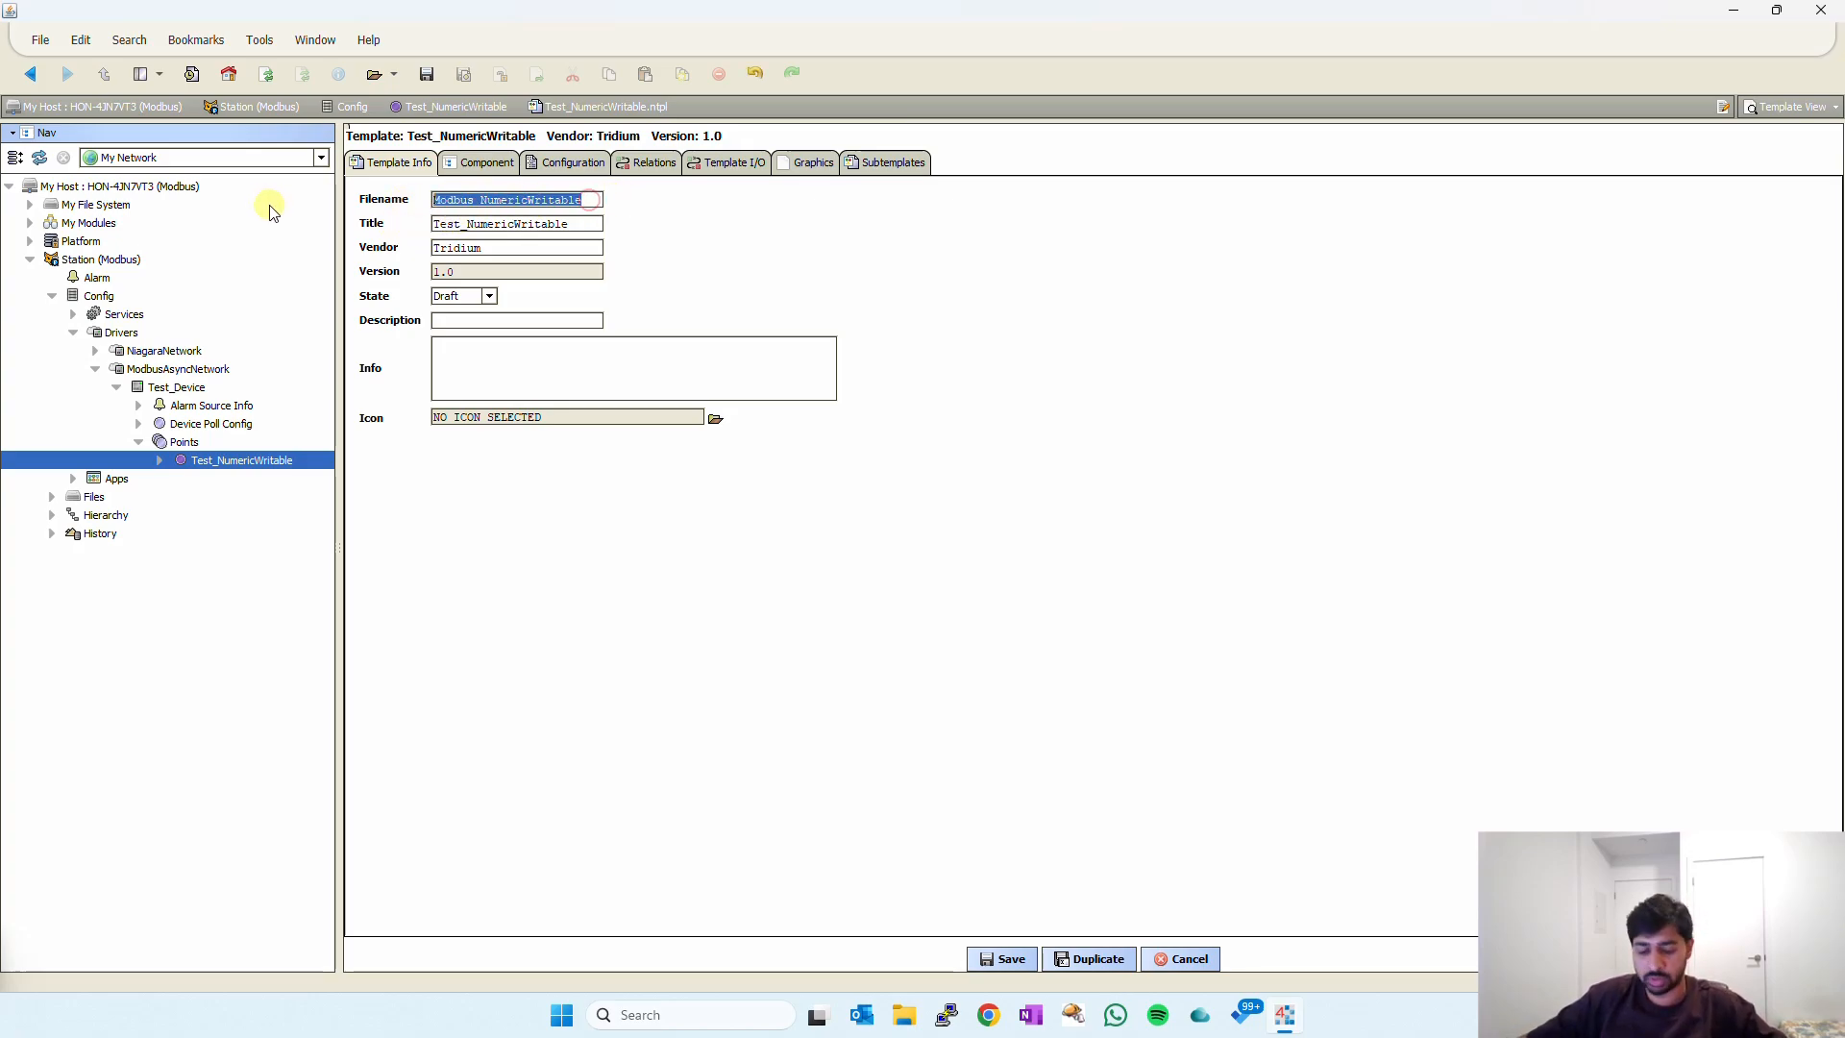
left_click_drag(573, 227, 308, 237)
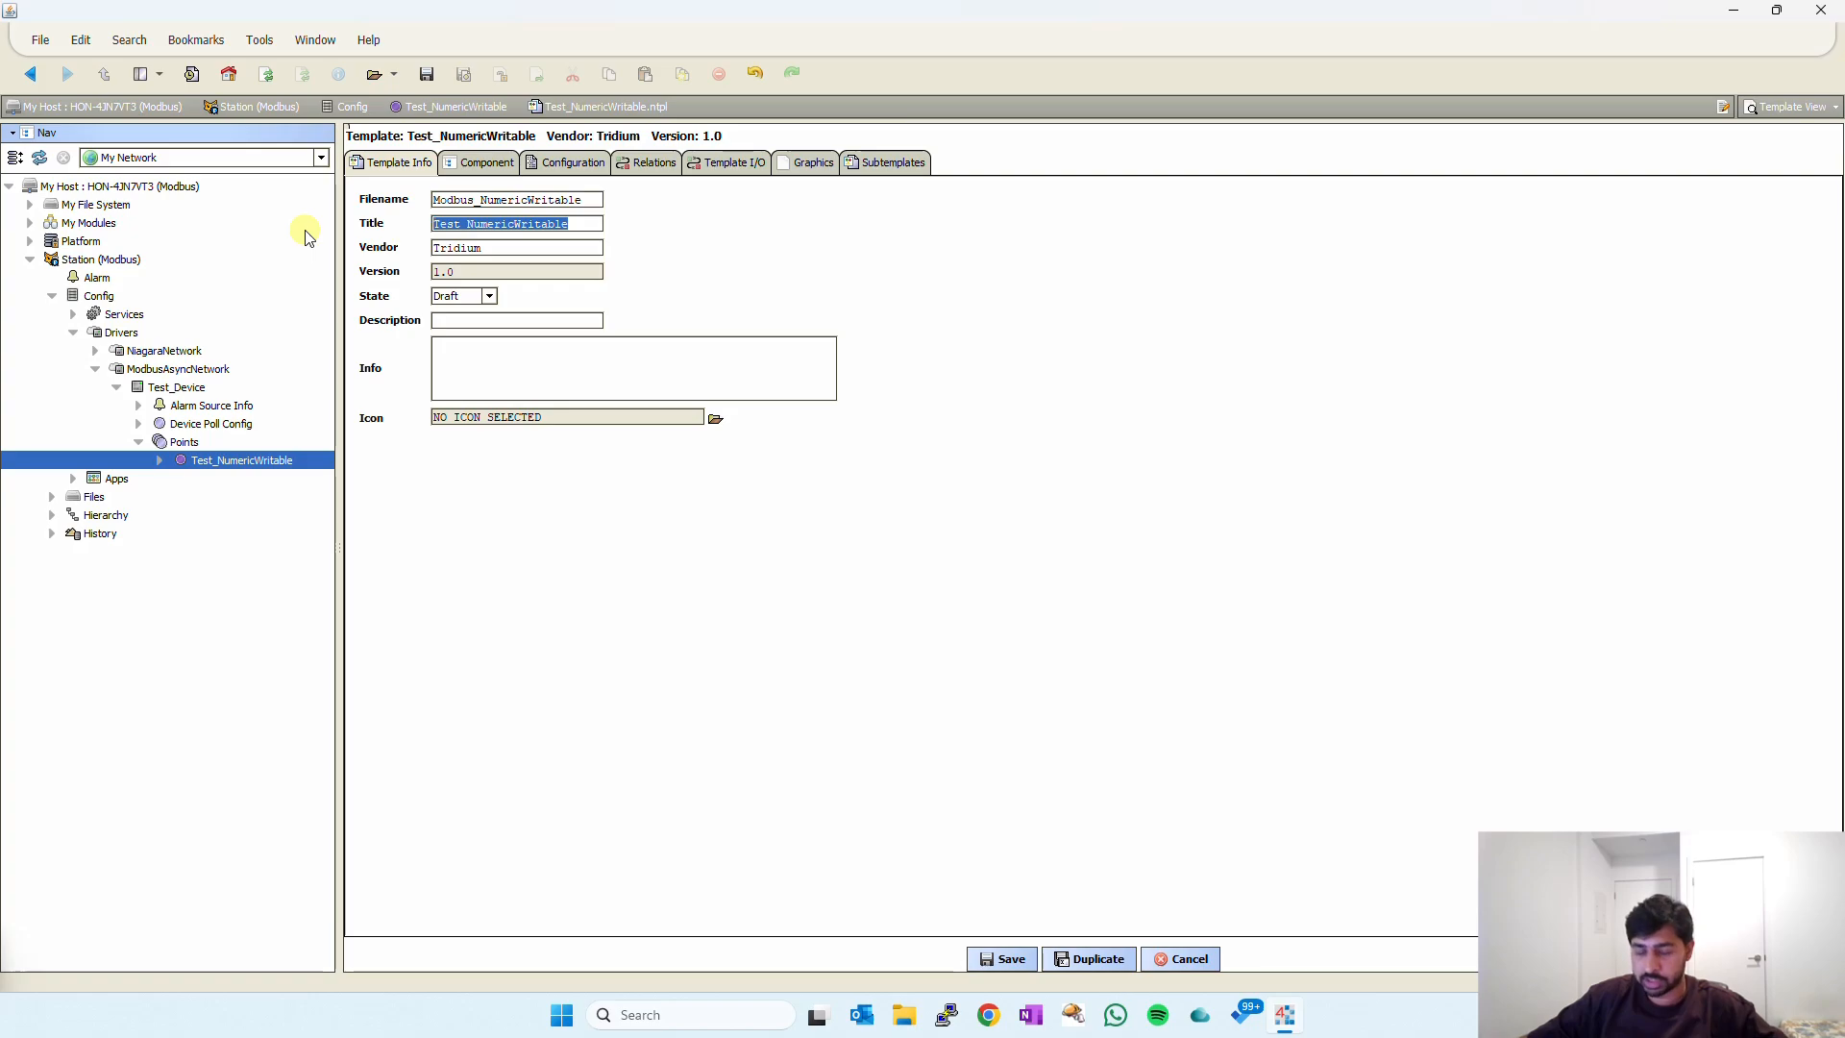
key("ctrl+v")
Set the template's vendor to BASExplained.
left_click_drag(480, 248, 379, 247)
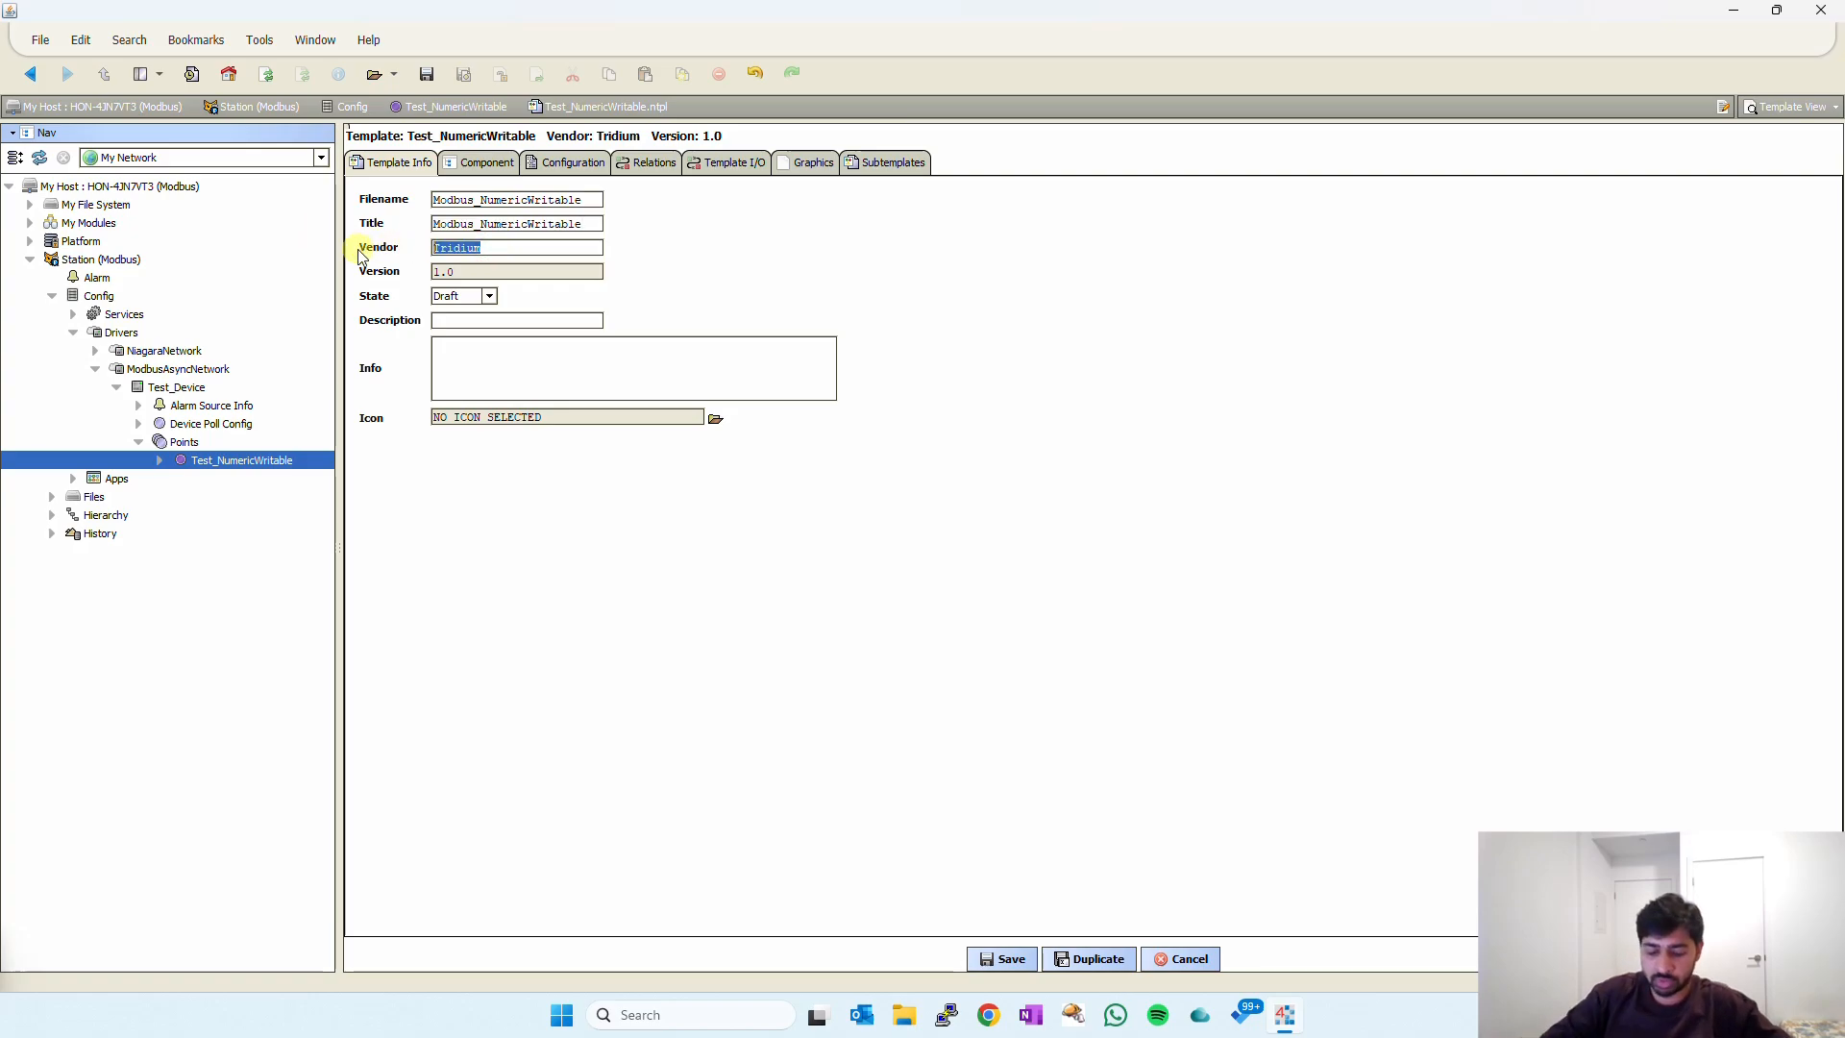
type("BASE")
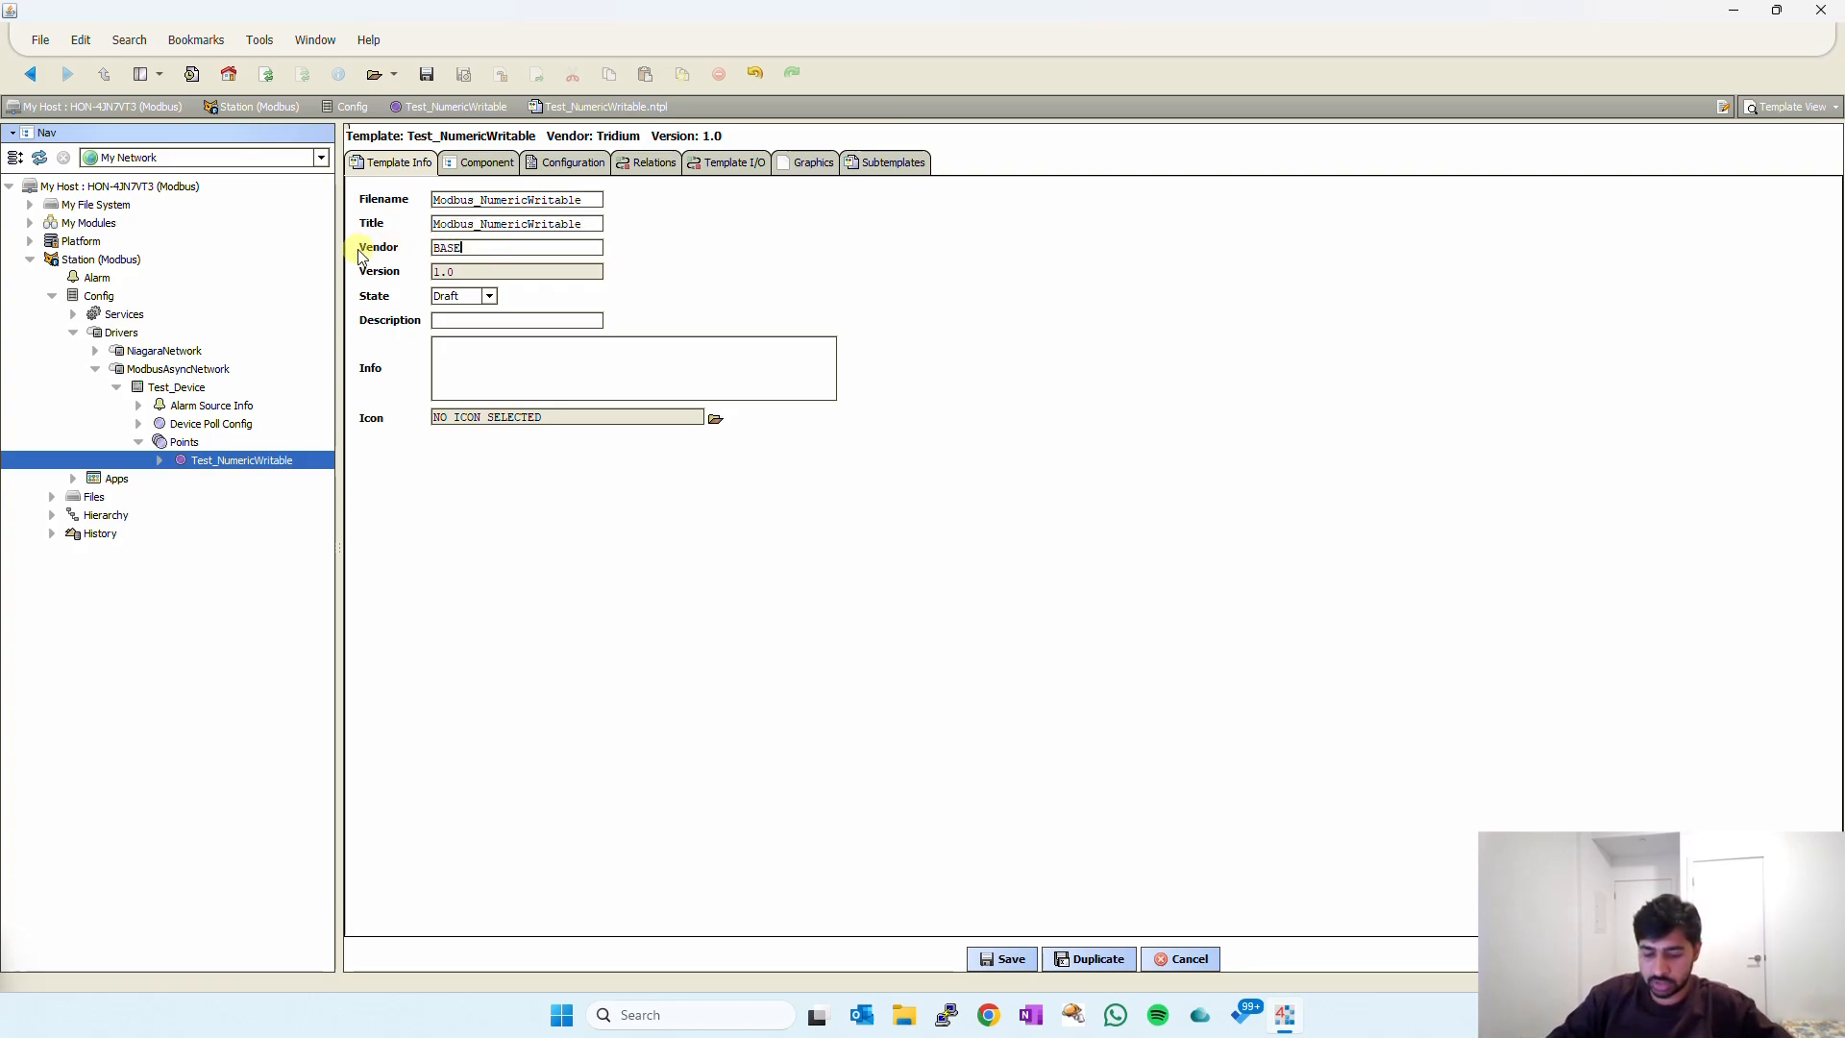
type("xplained")
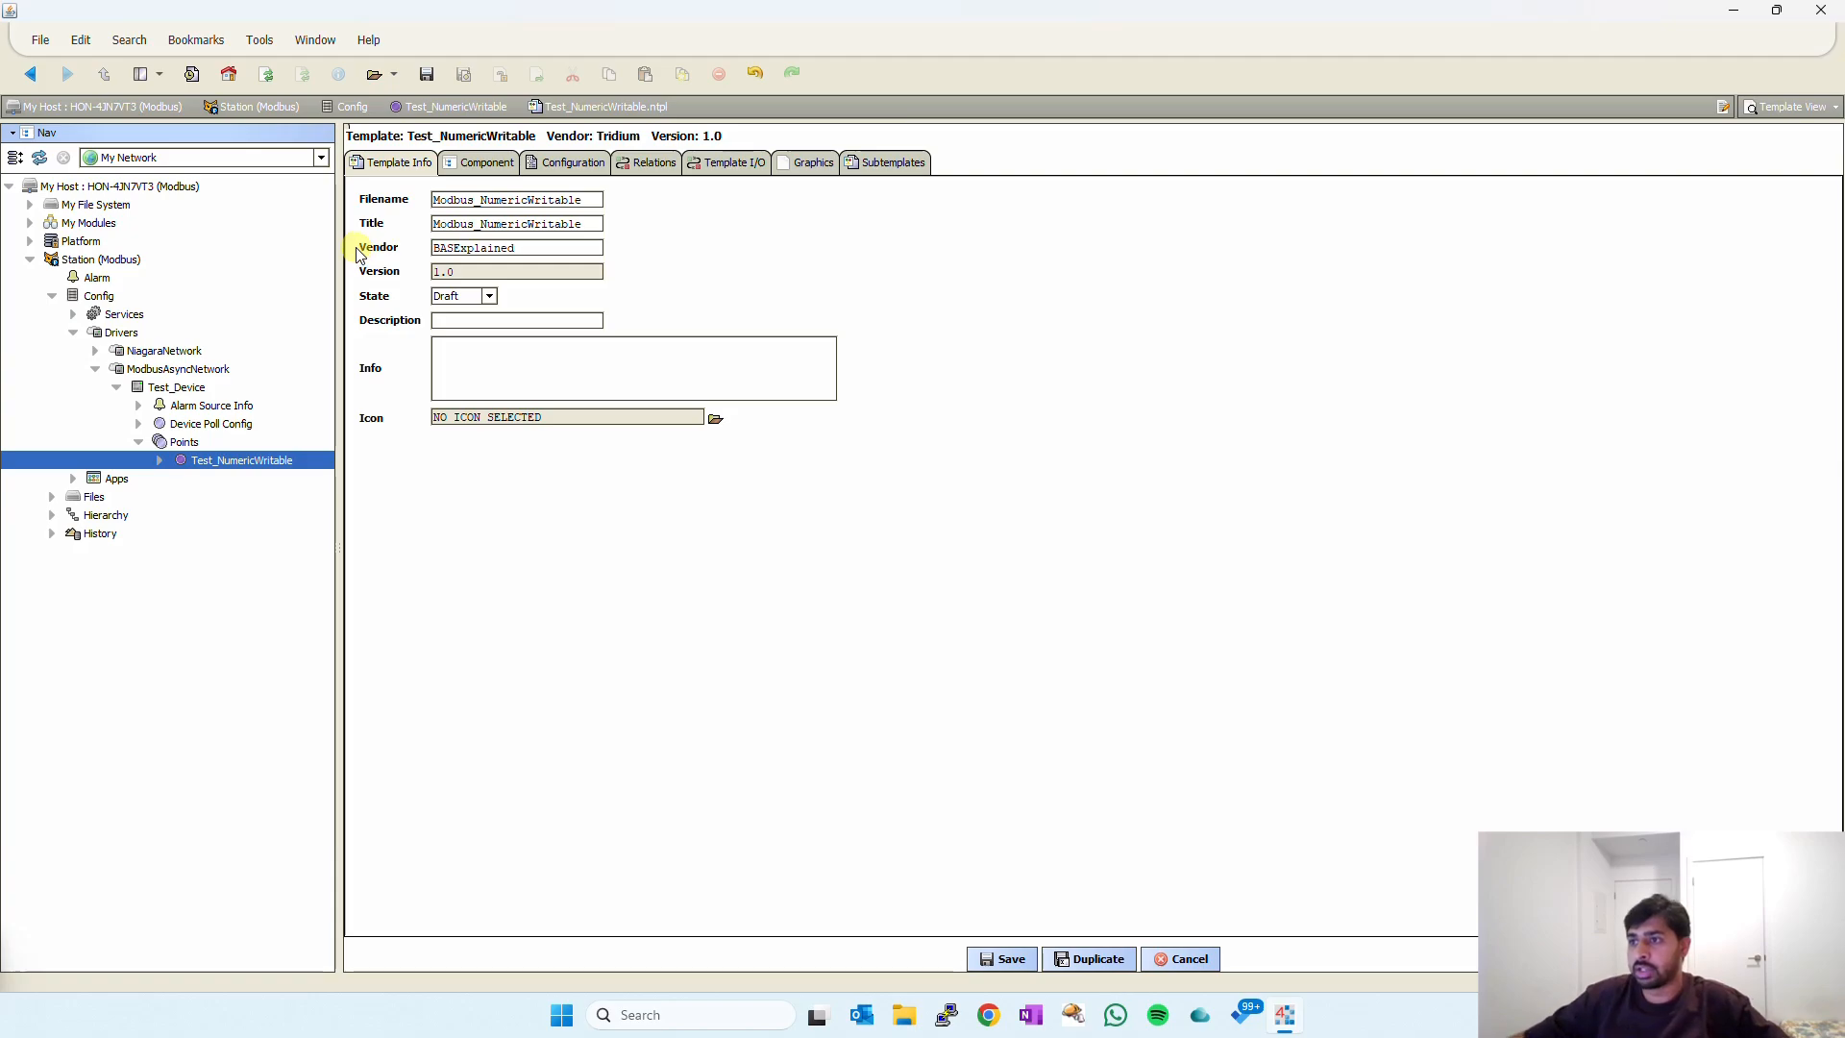
Set the template's state to Ready and its version to 1.1.
left_click(470, 336)
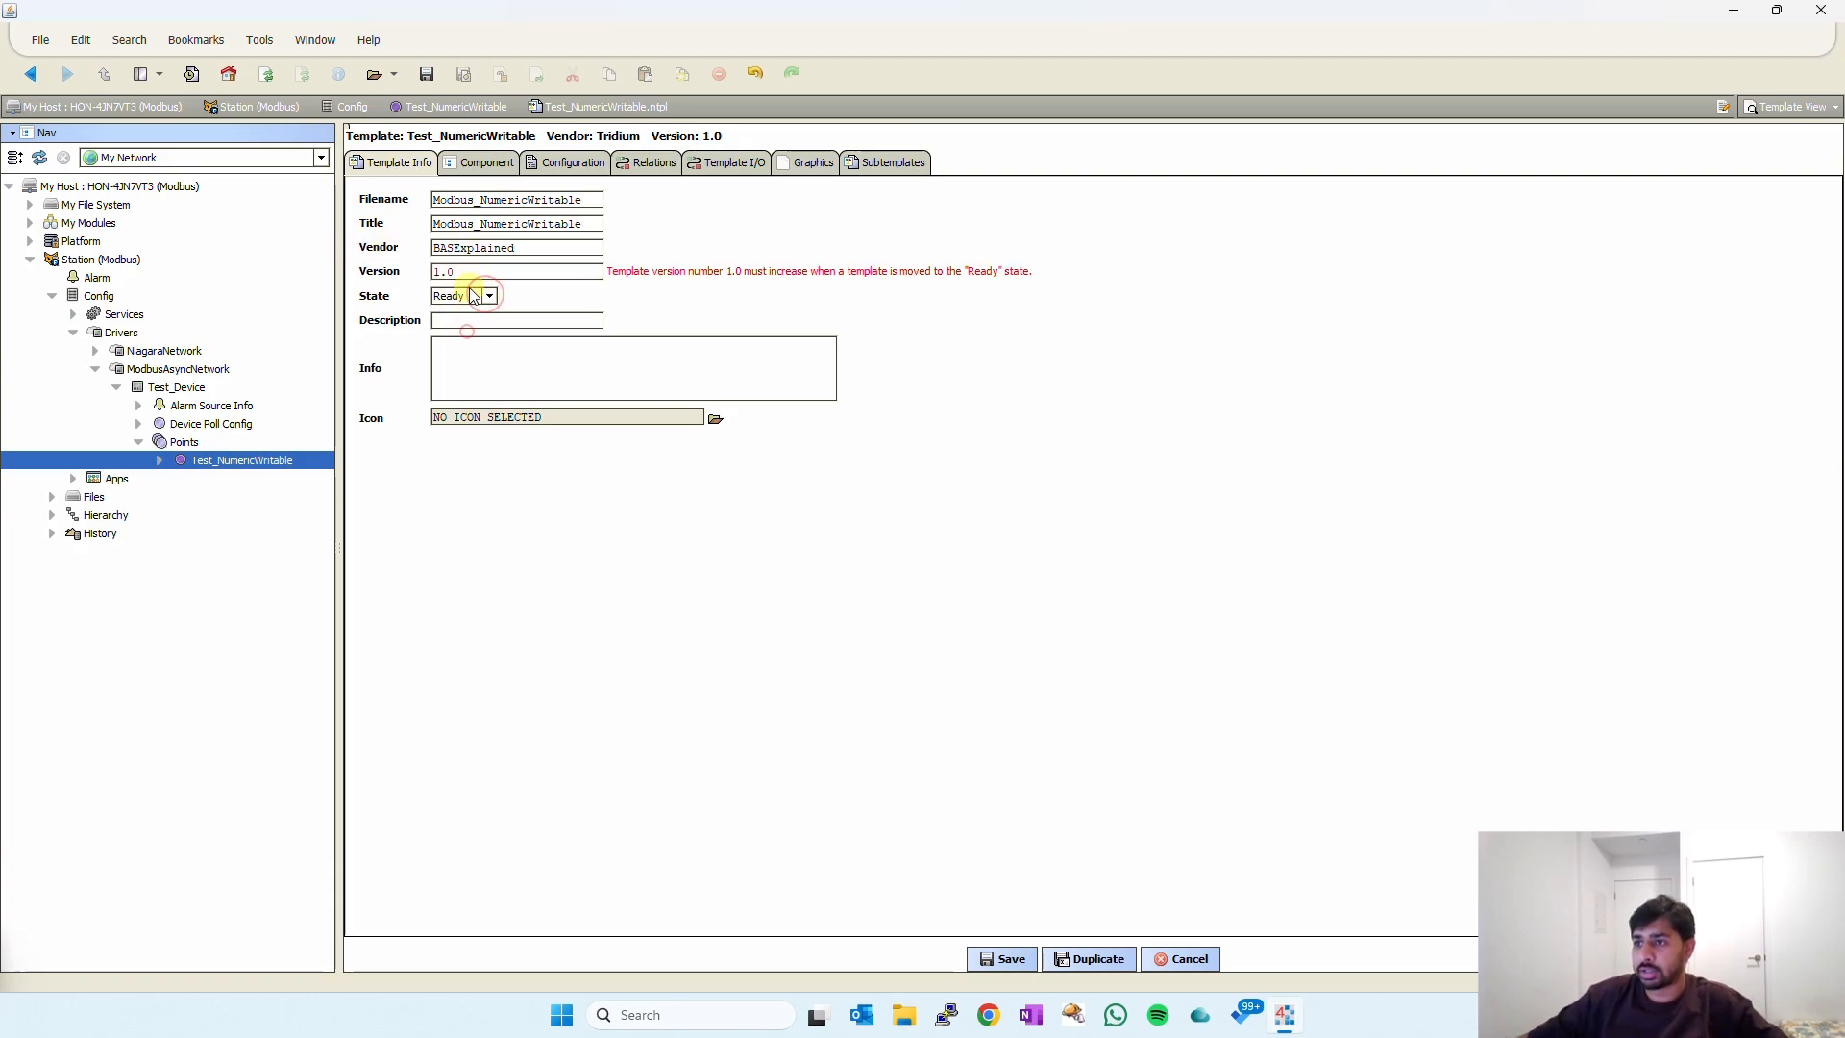
double_click(462, 273)
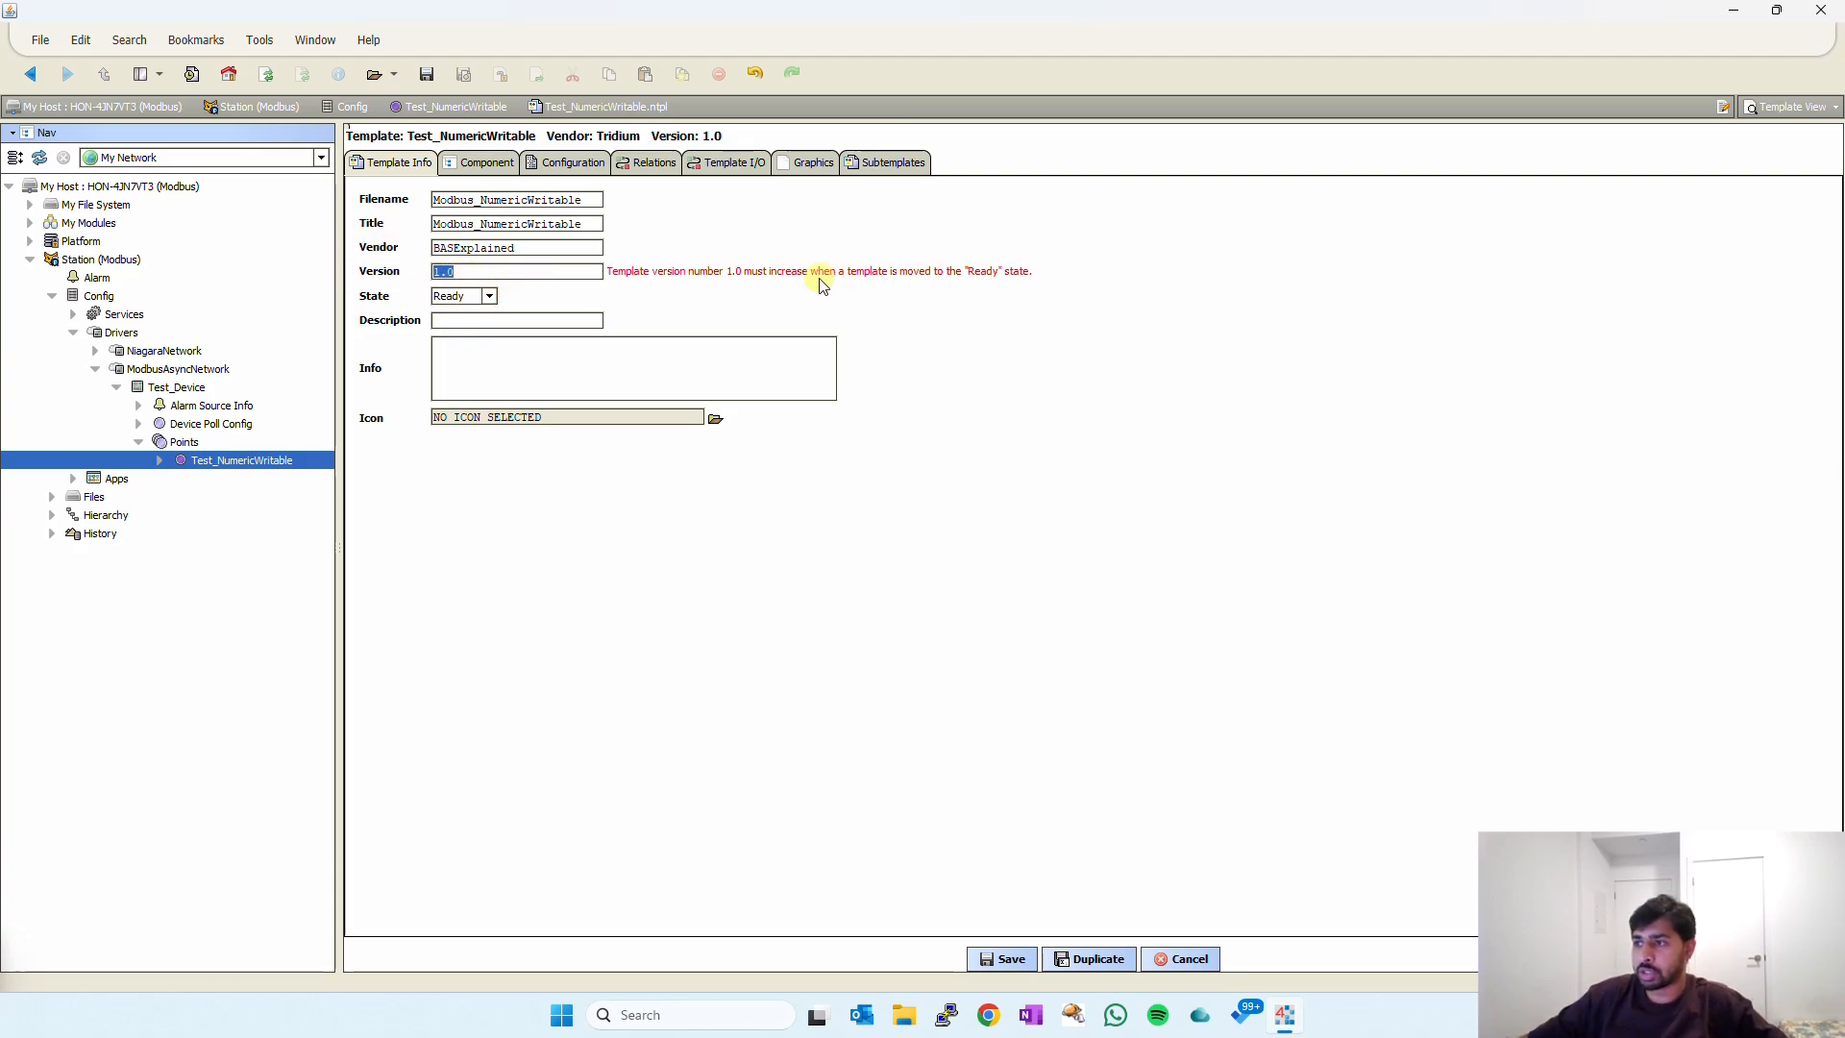
type("1.1")
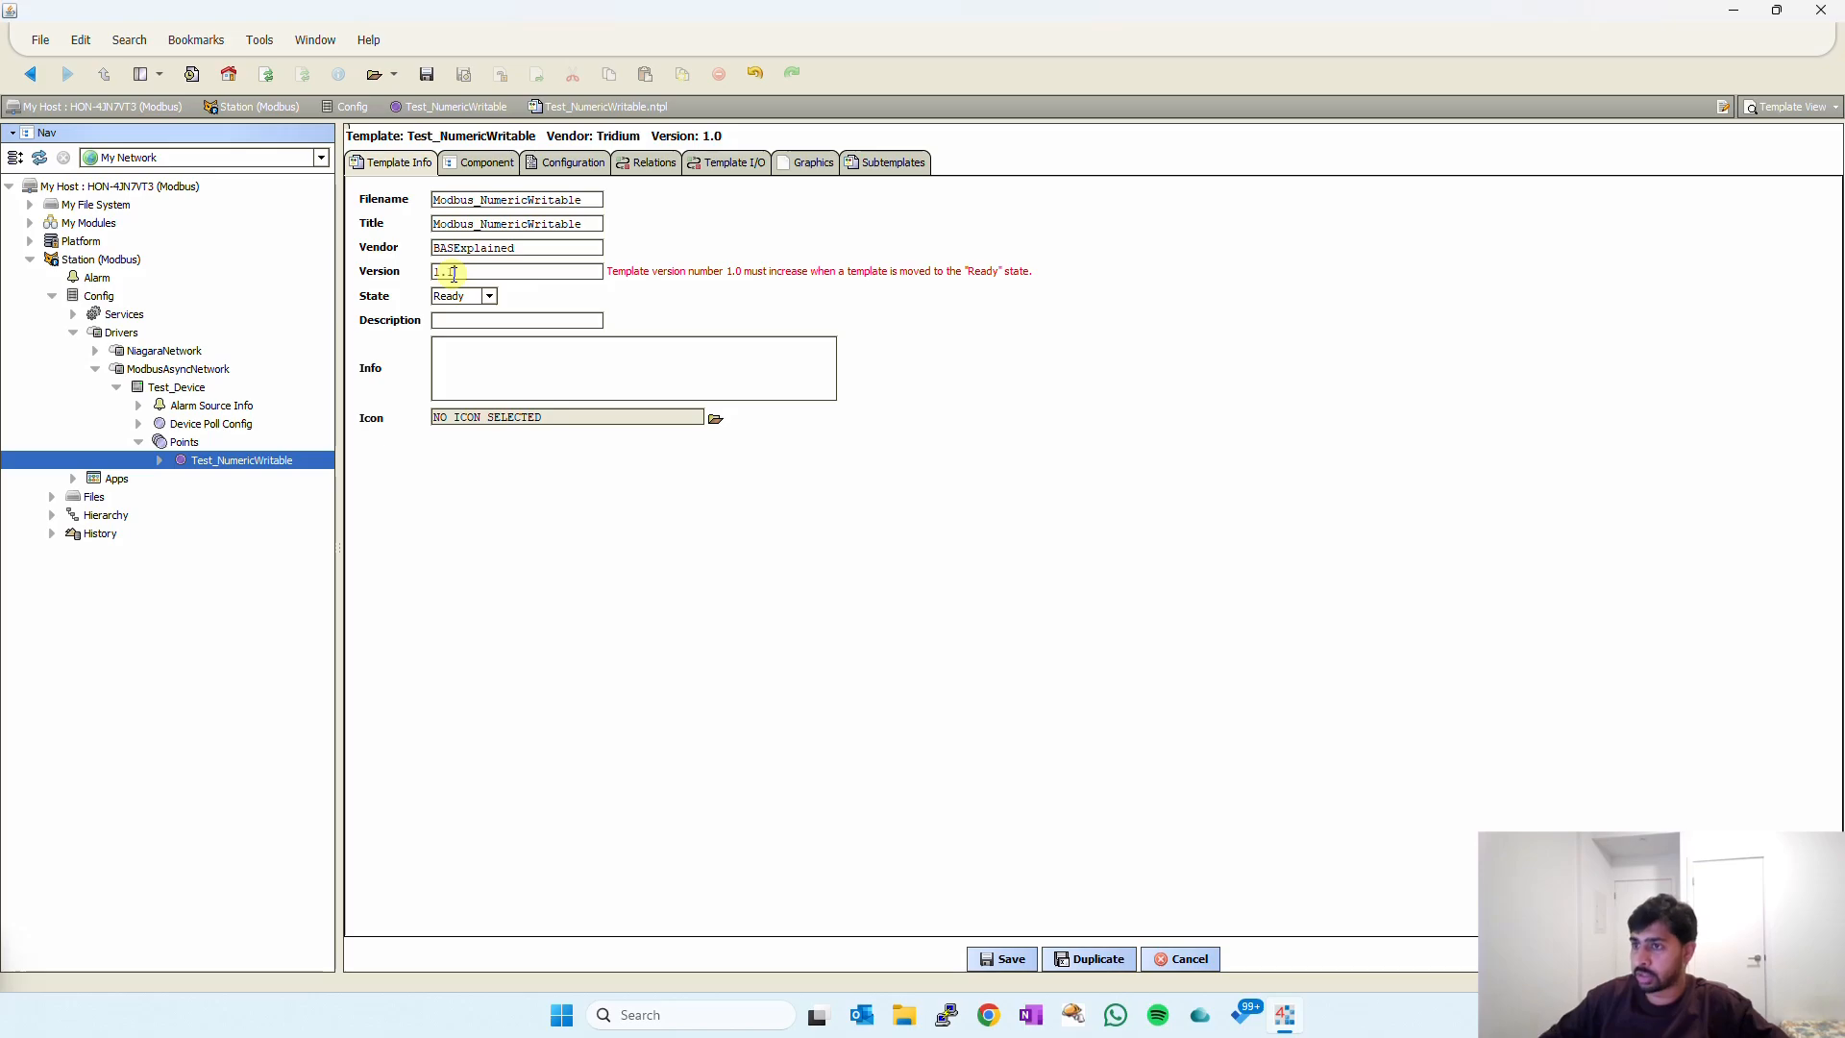
Review the template's component, and add the Proxy Ext's Data Address to the template's configuration properties.
left_click(473, 166)
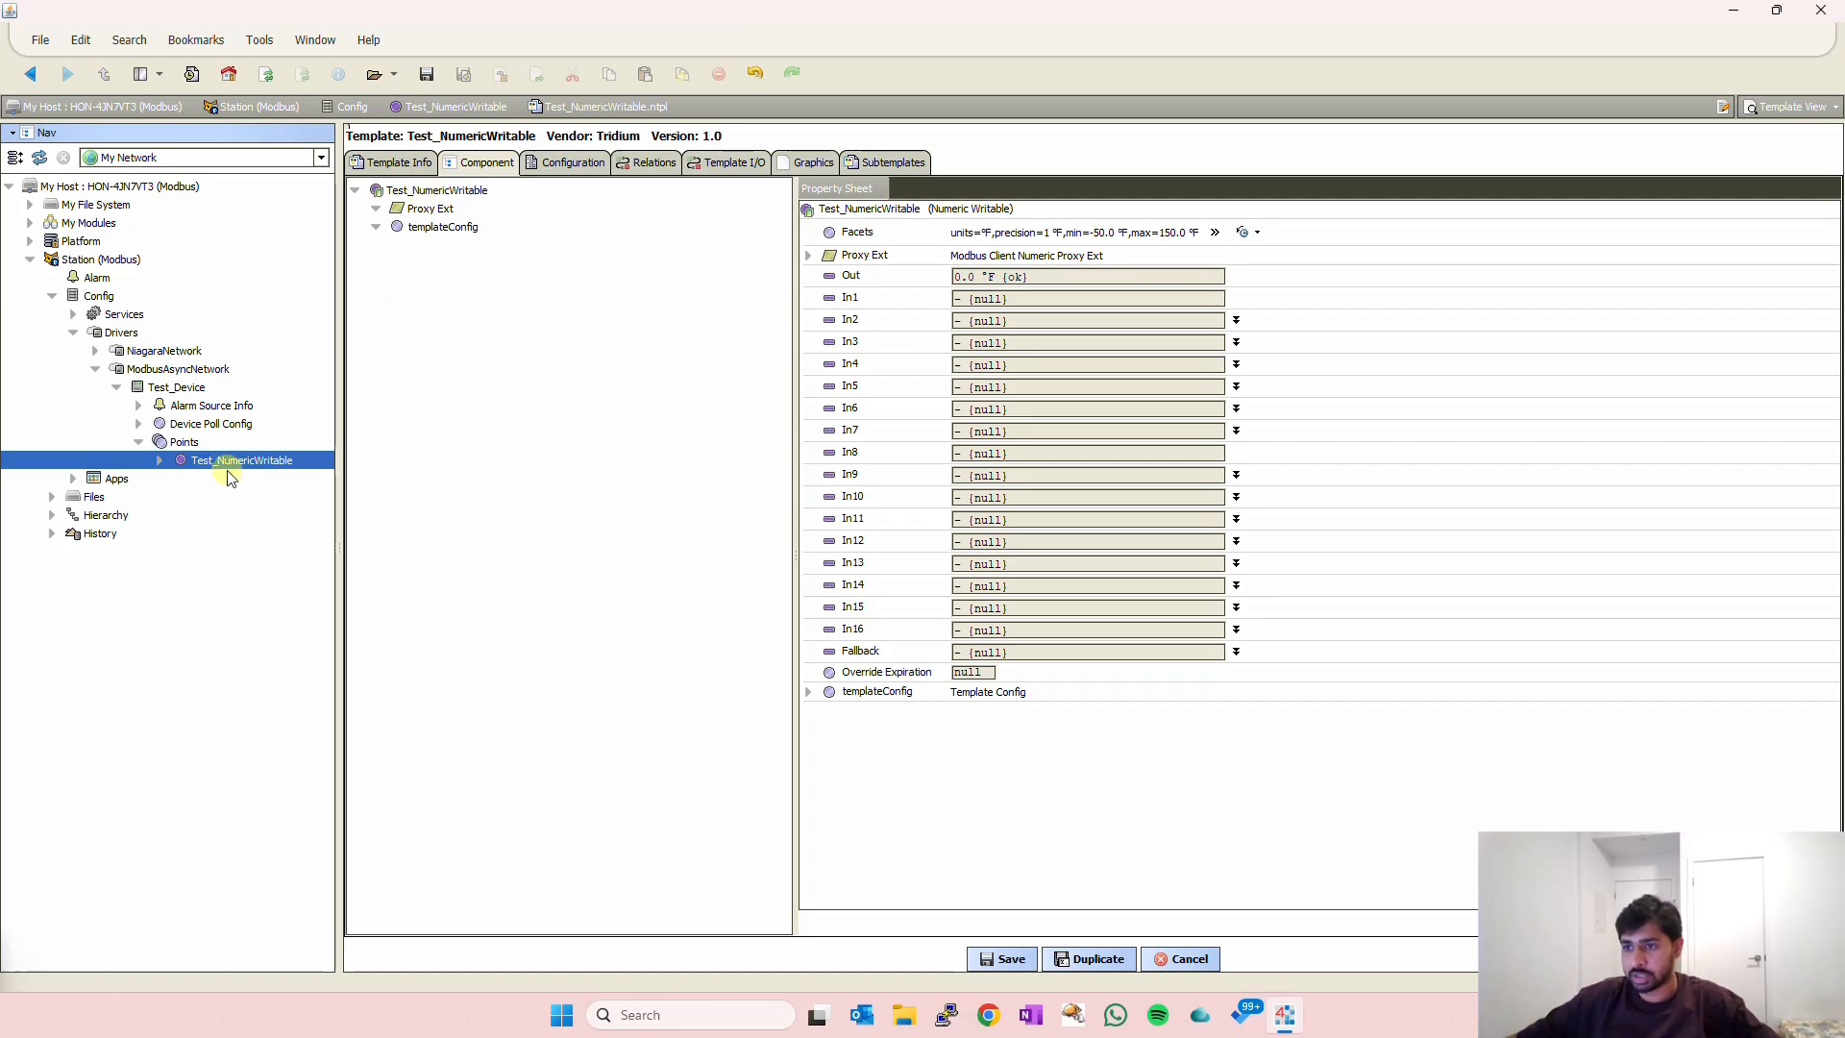
left_click(565, 165)
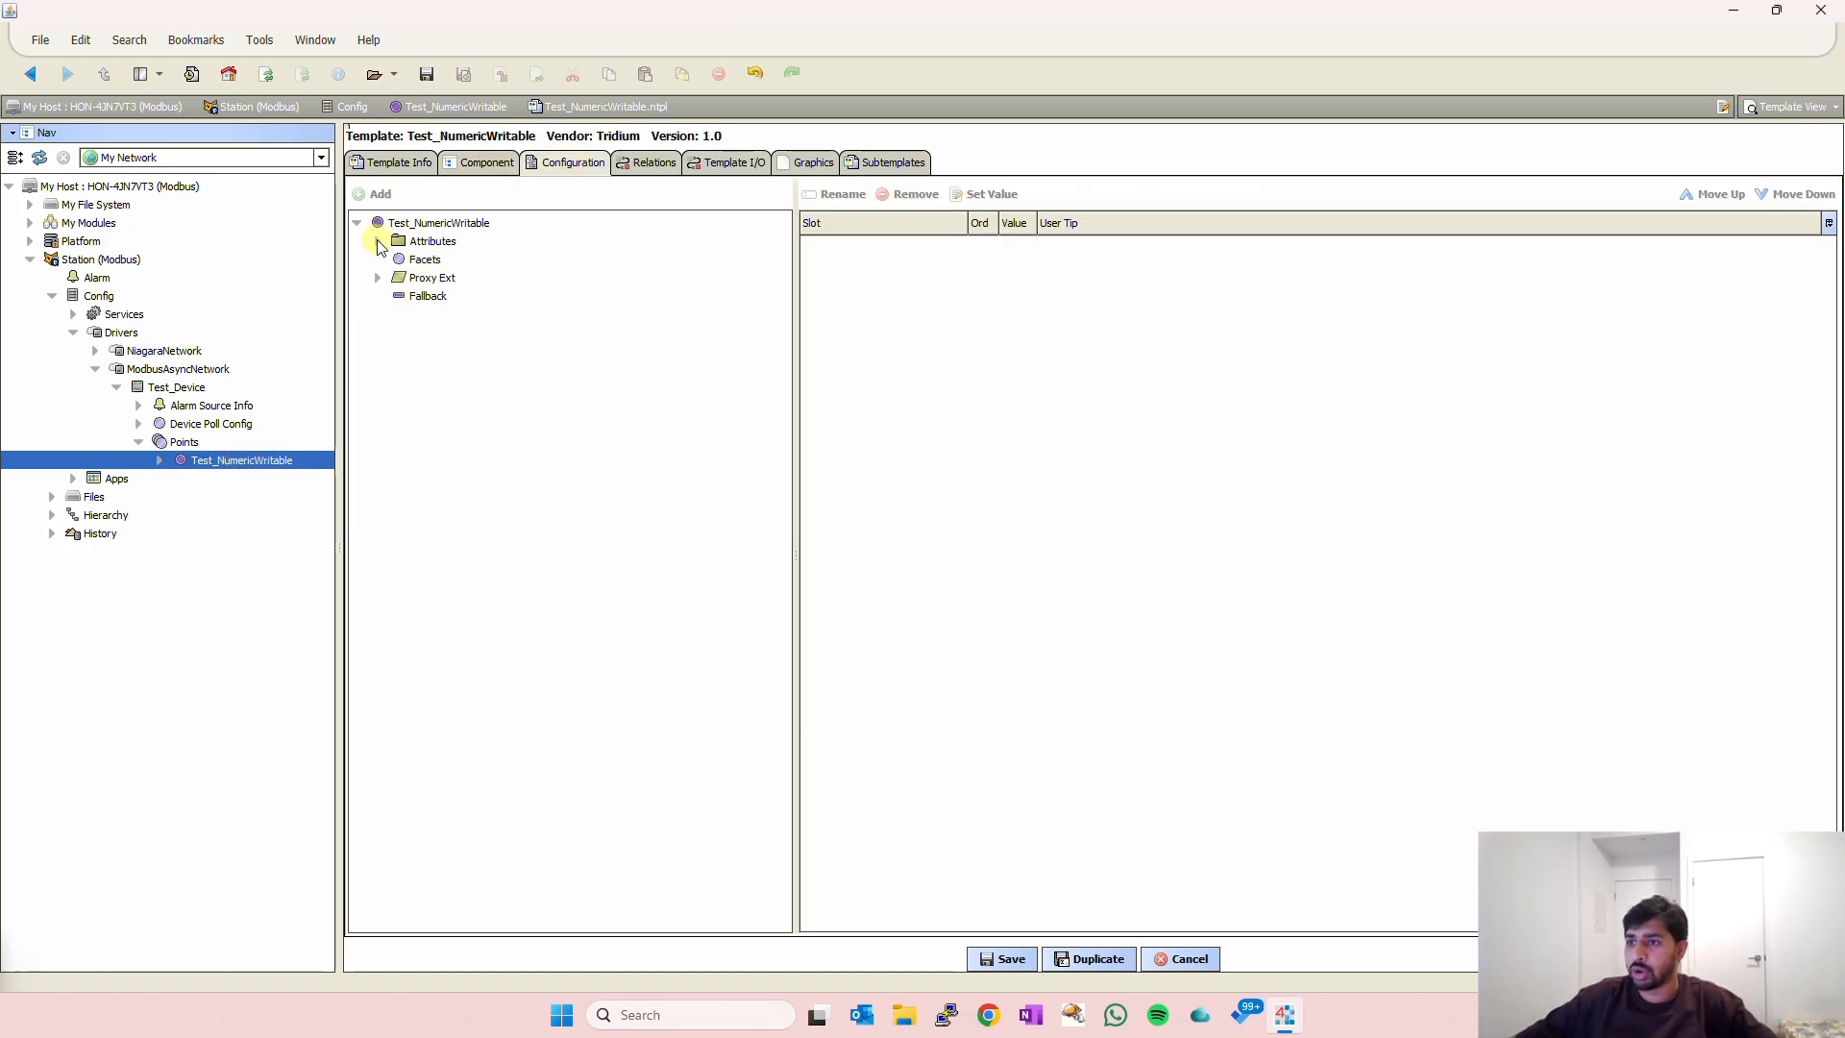
left_click(377, 241)
left_click(378, 296)
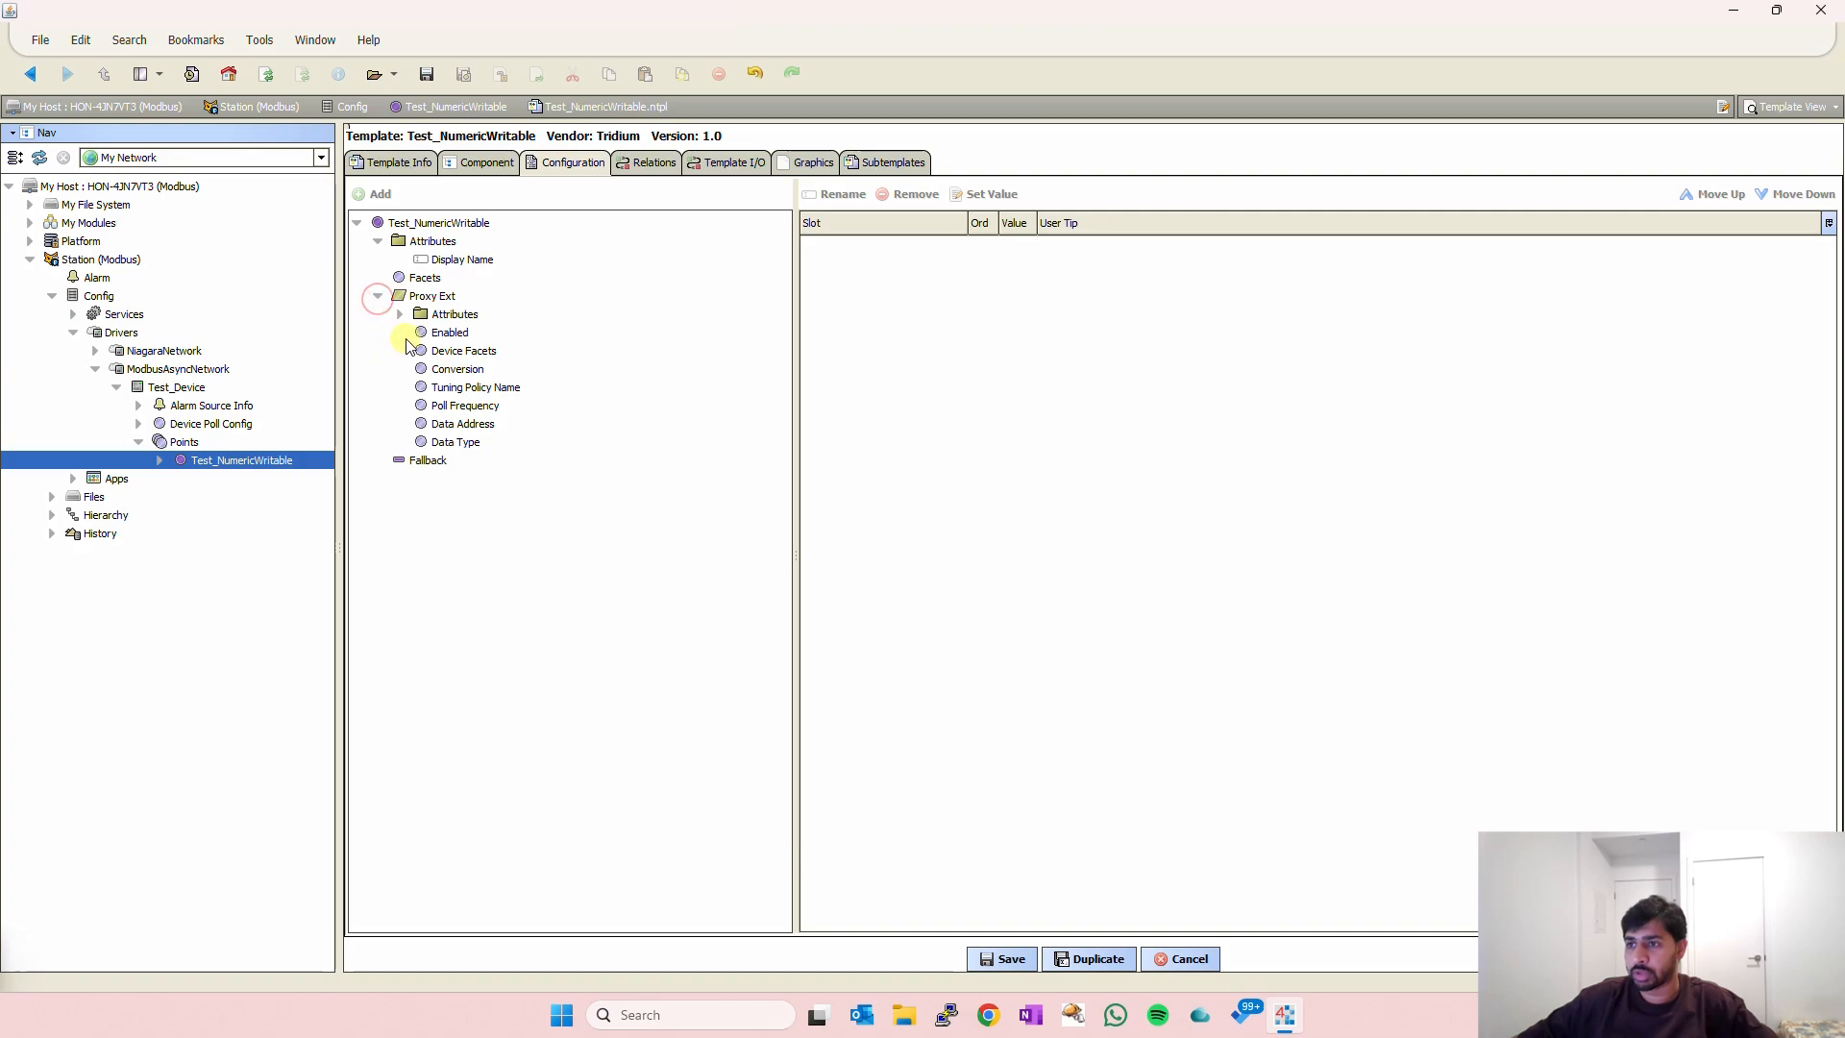
left_click(400, 315)
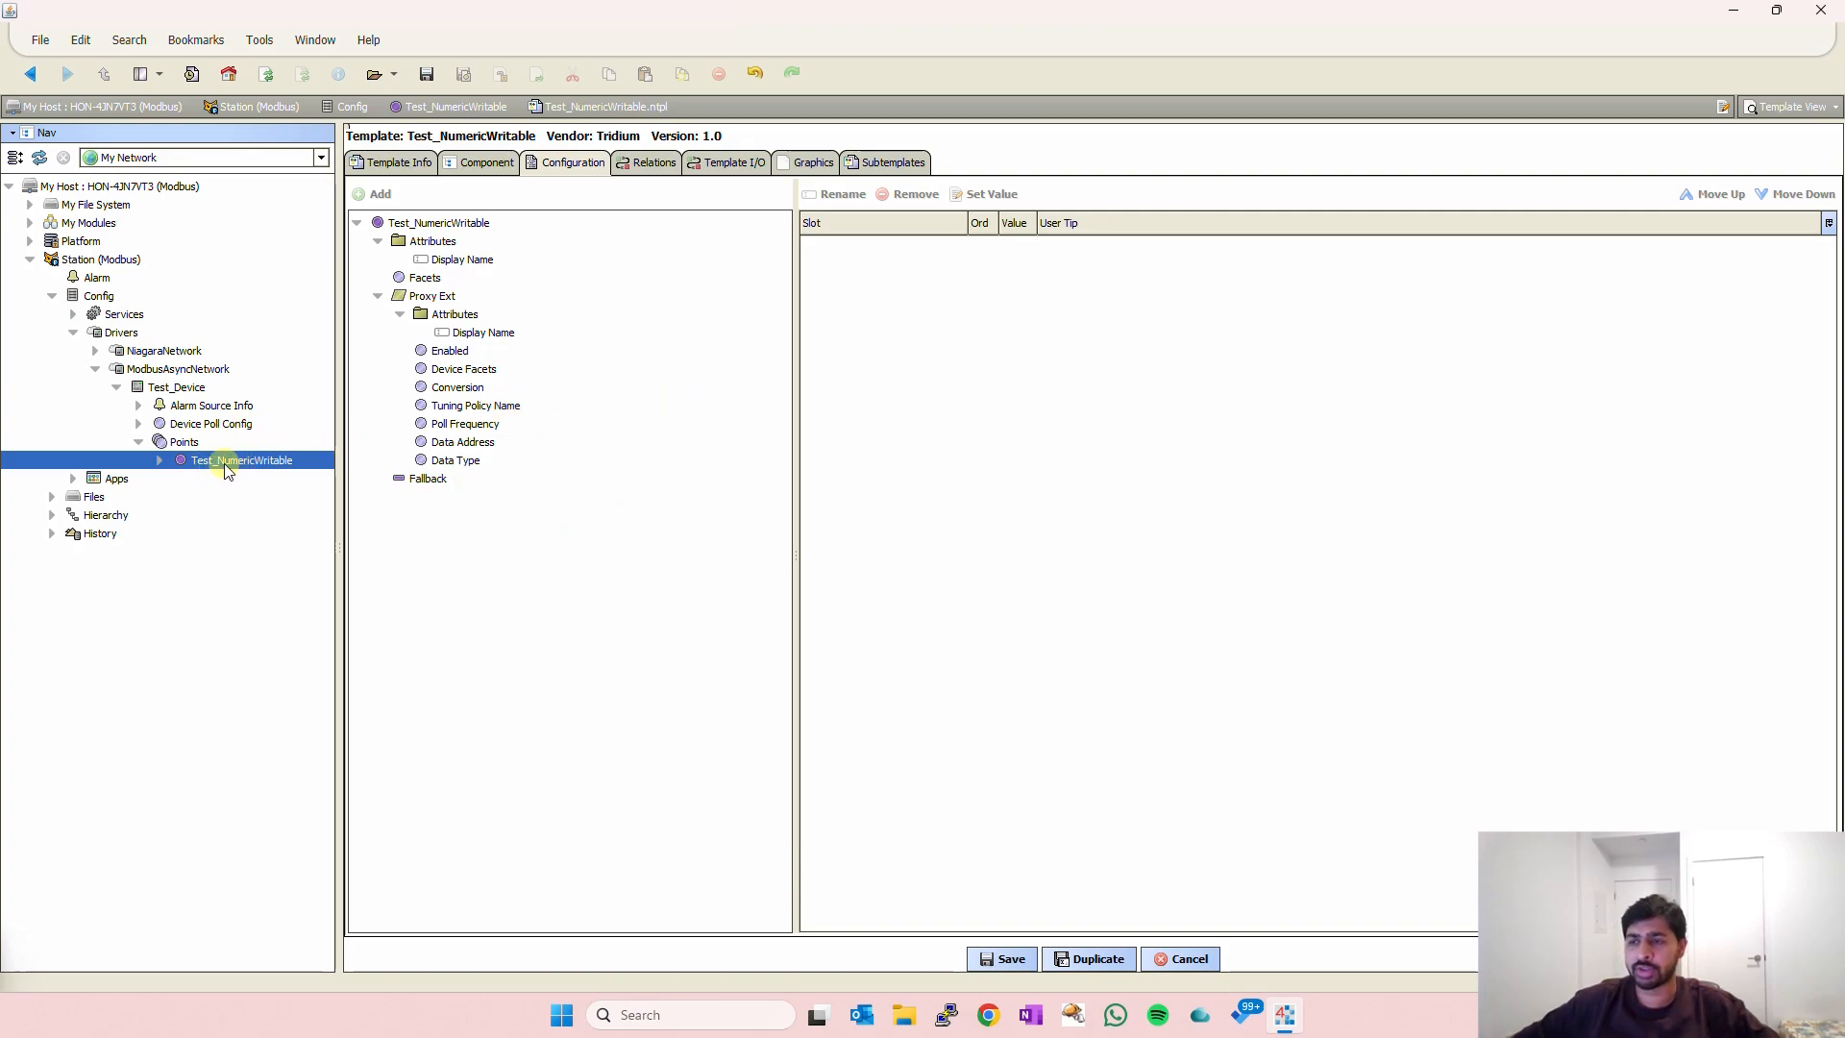
left_click(457, 444)
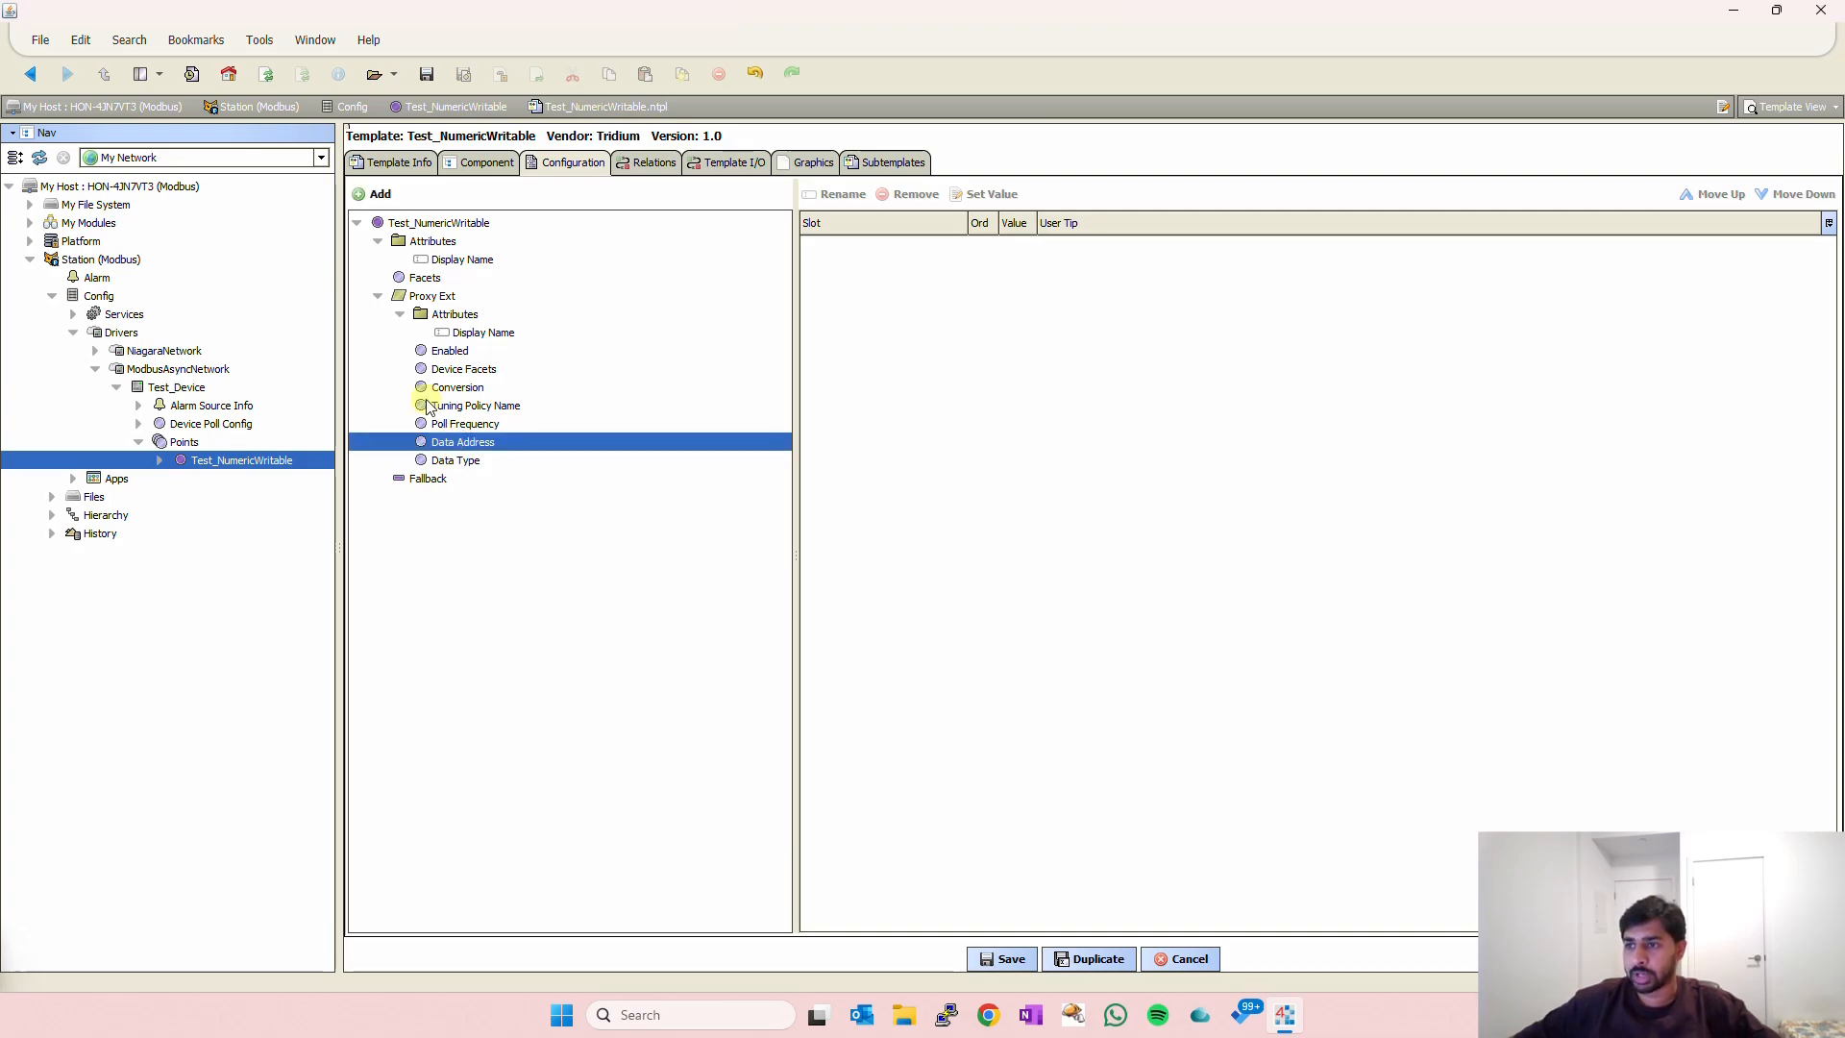
left_click(369, 194)
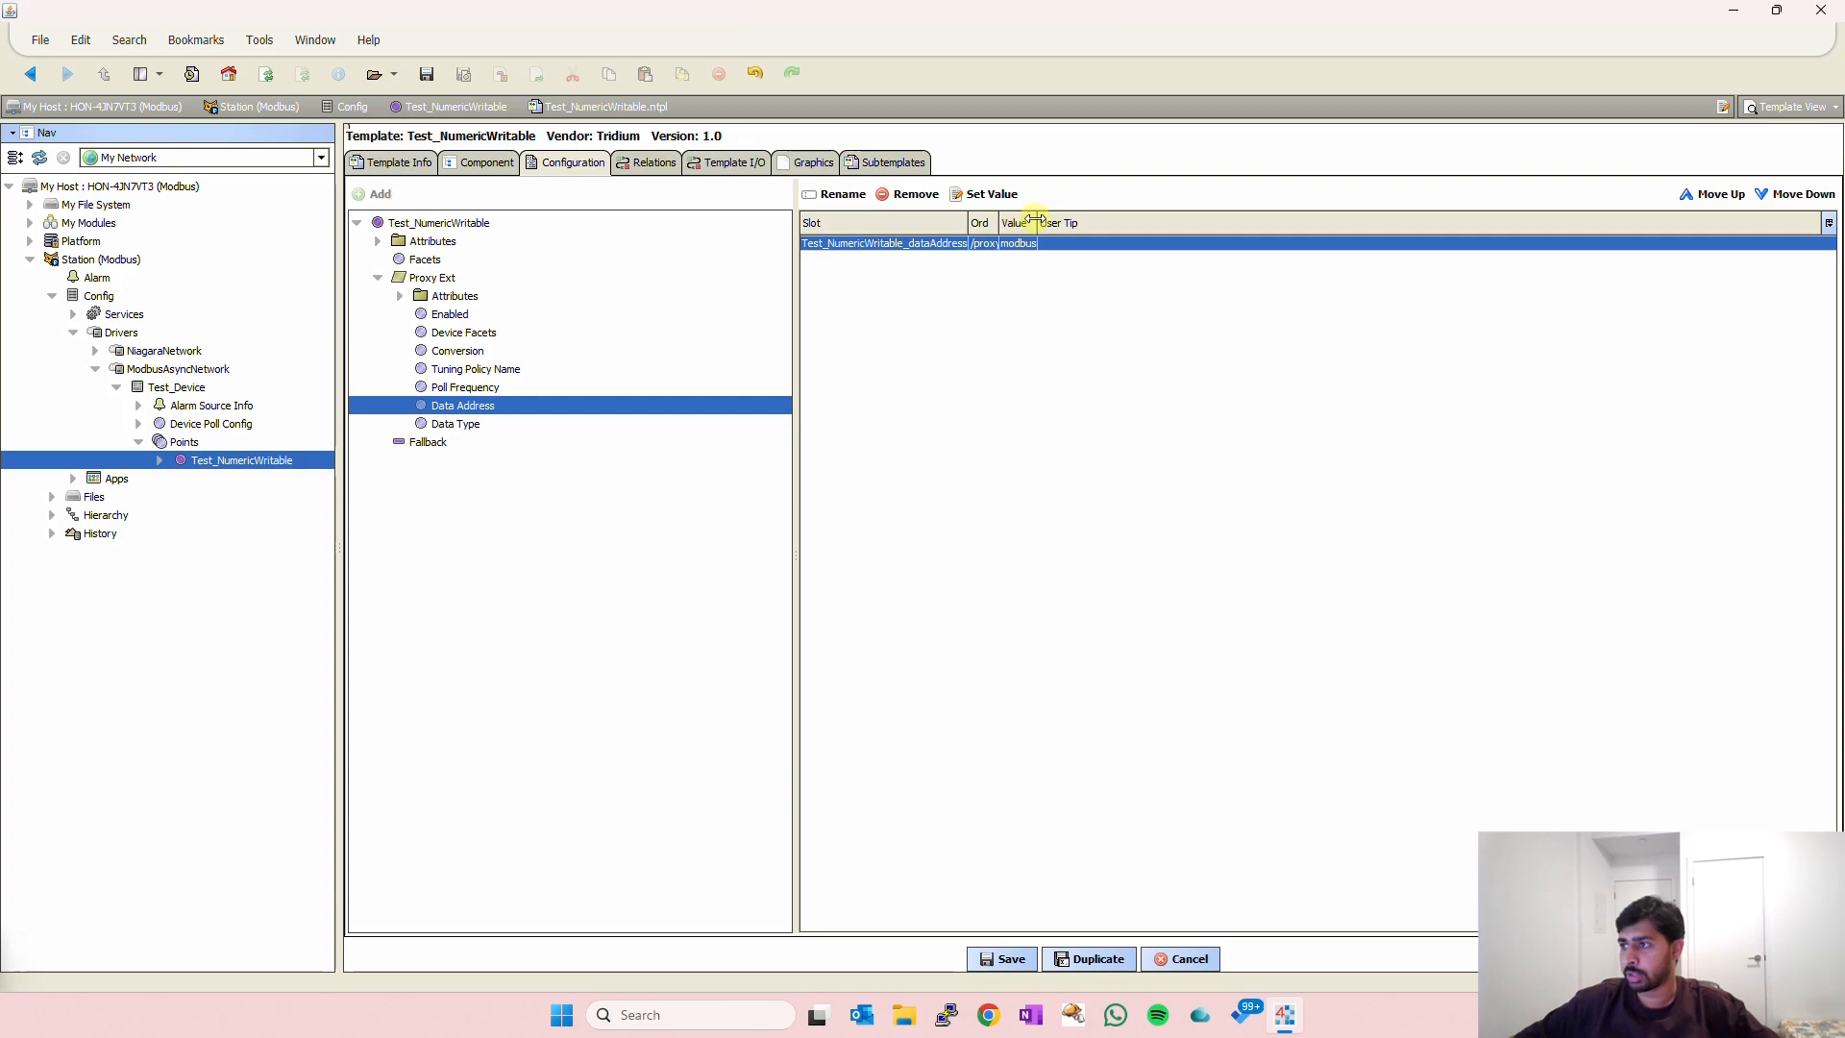
left_click_drag(1036, 221, 1166, 222)
Add the Proxy Ext's Data Type and Device Facets to the template's configuration properties.
left_click(458, 425)
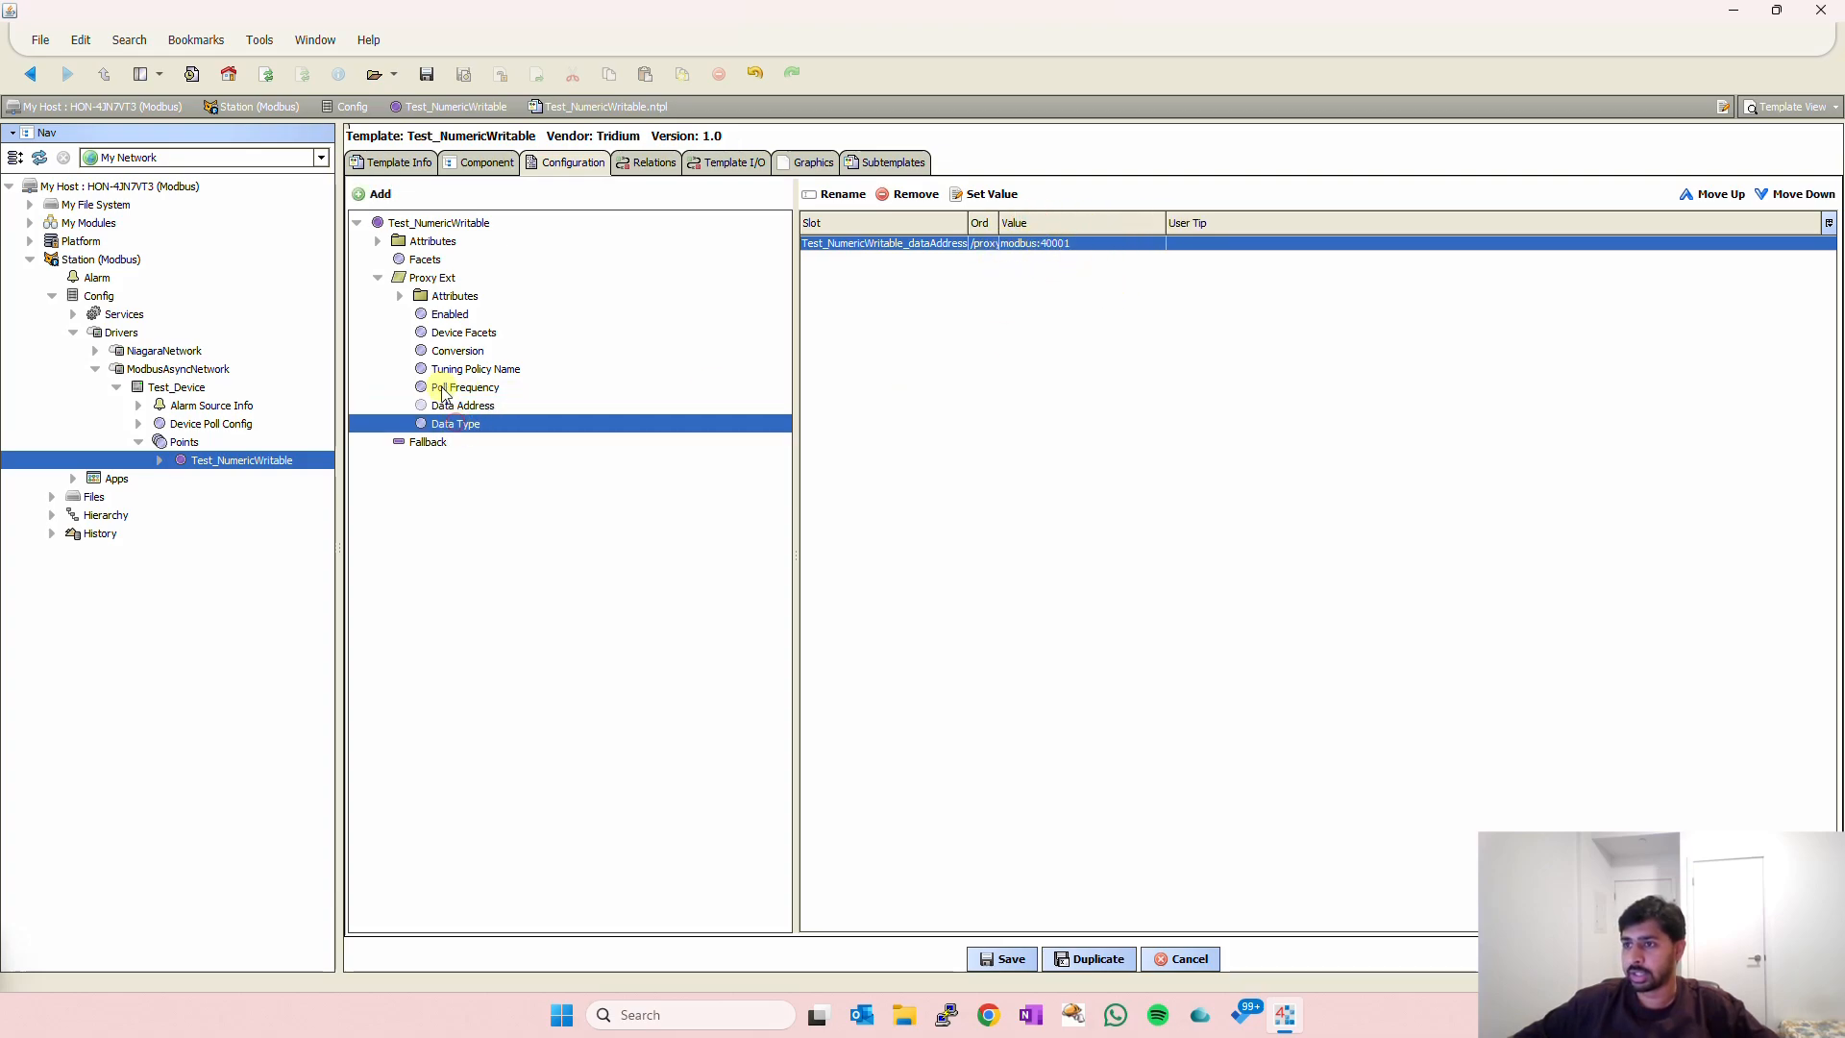
left_click(377, 194)
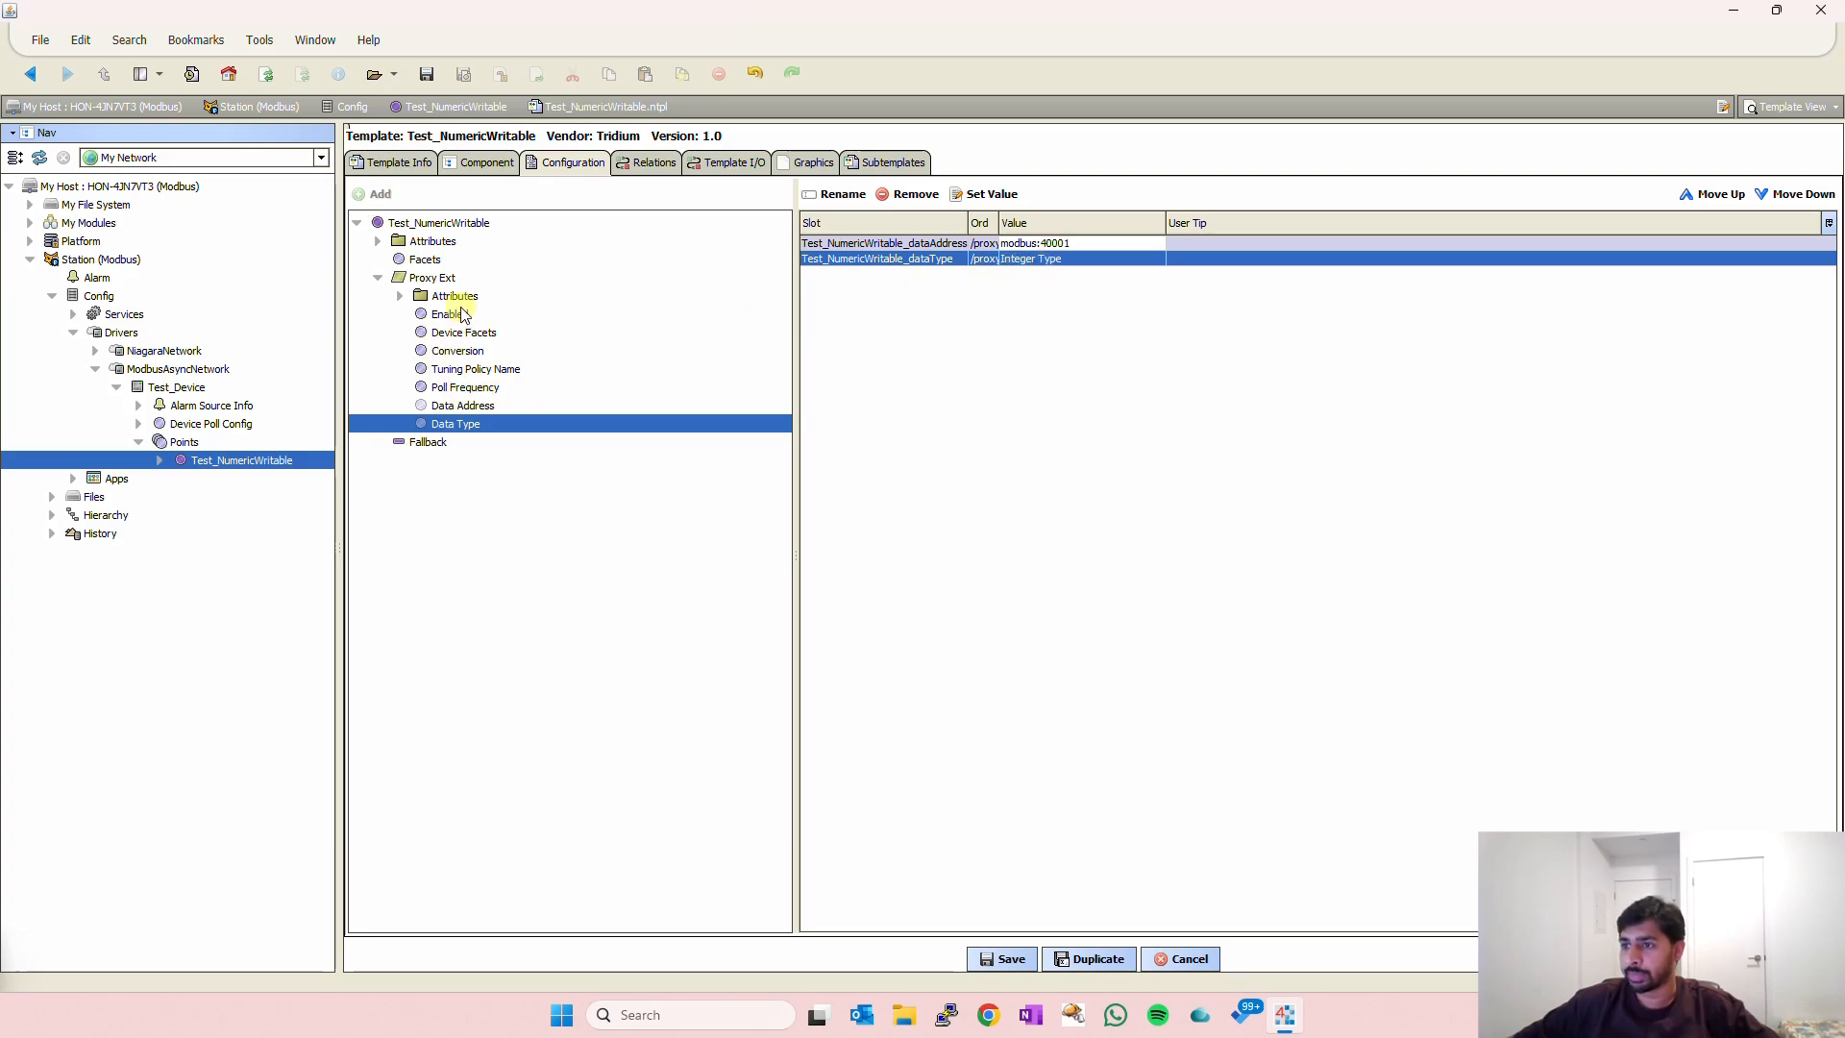
left_click(455, 333)
left_click(381, 195)
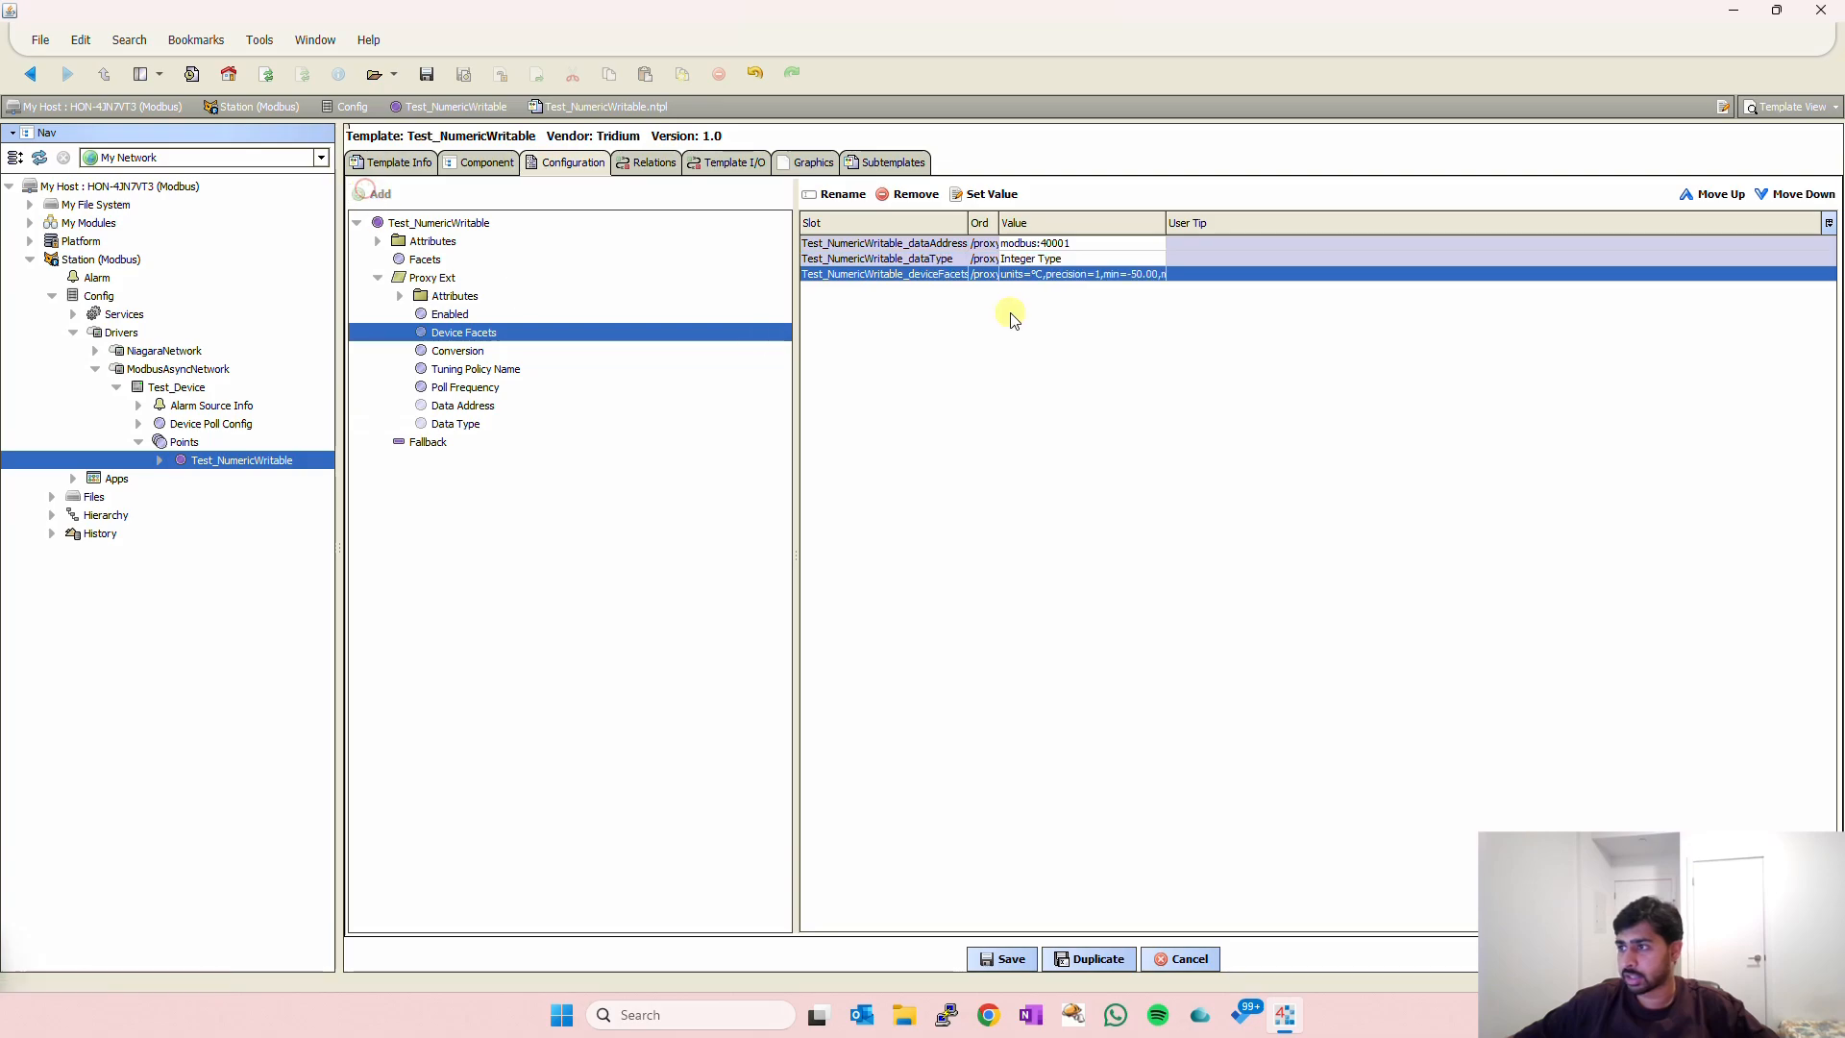
left_click_drag(1163, 222, 1285, 222)
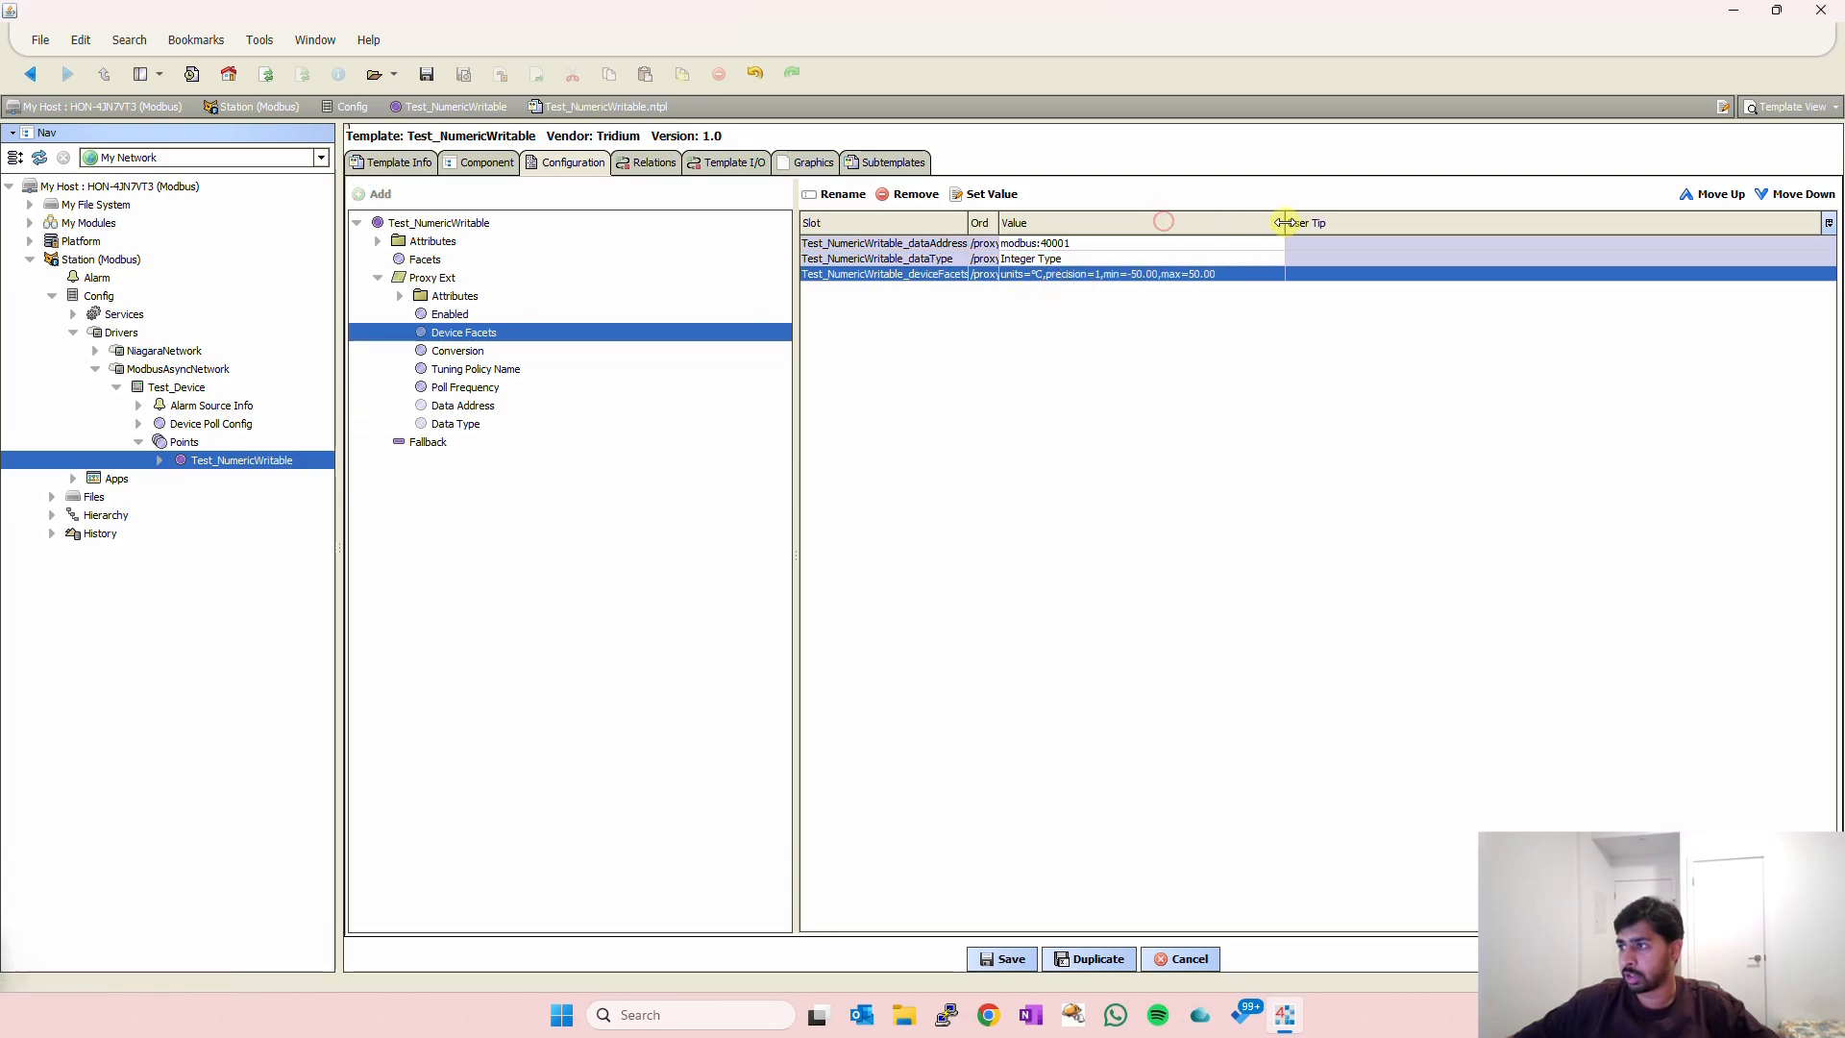
Add the point's Facets to the template's configuration properties and save the template file.
left_click(431, 258)
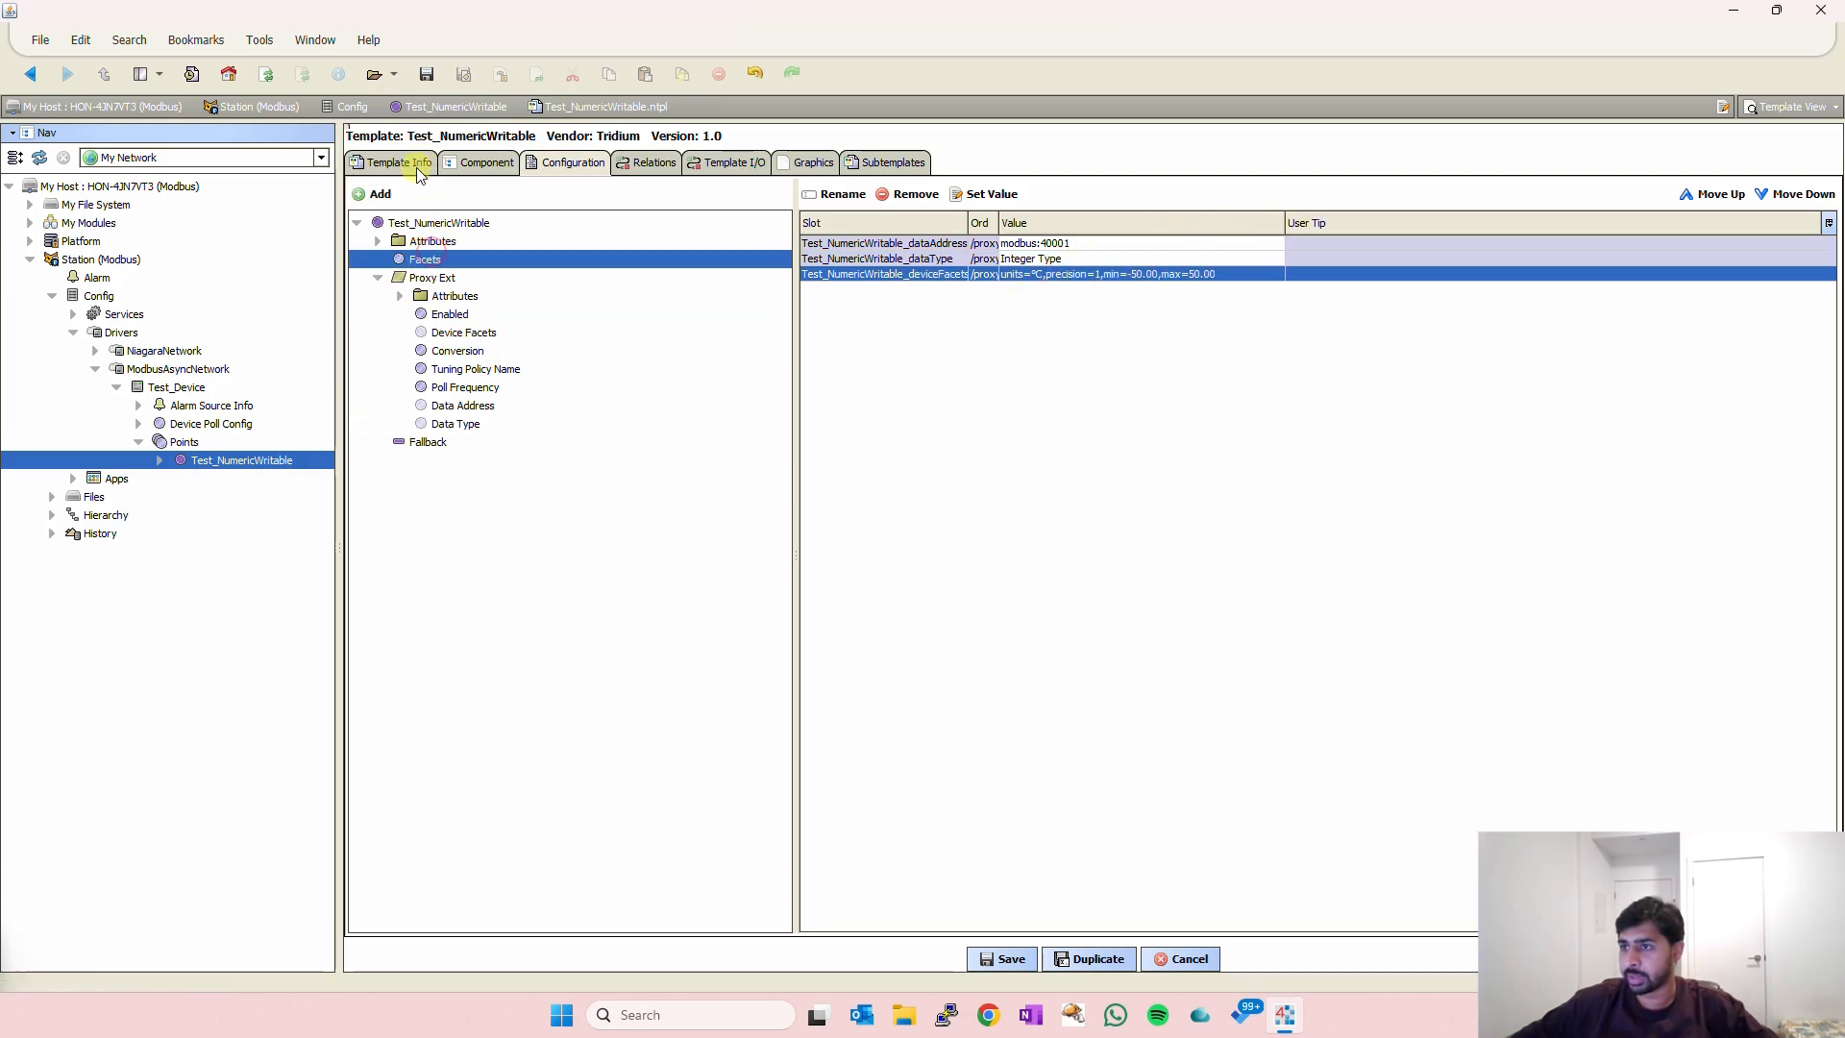
left_click(381, 194)
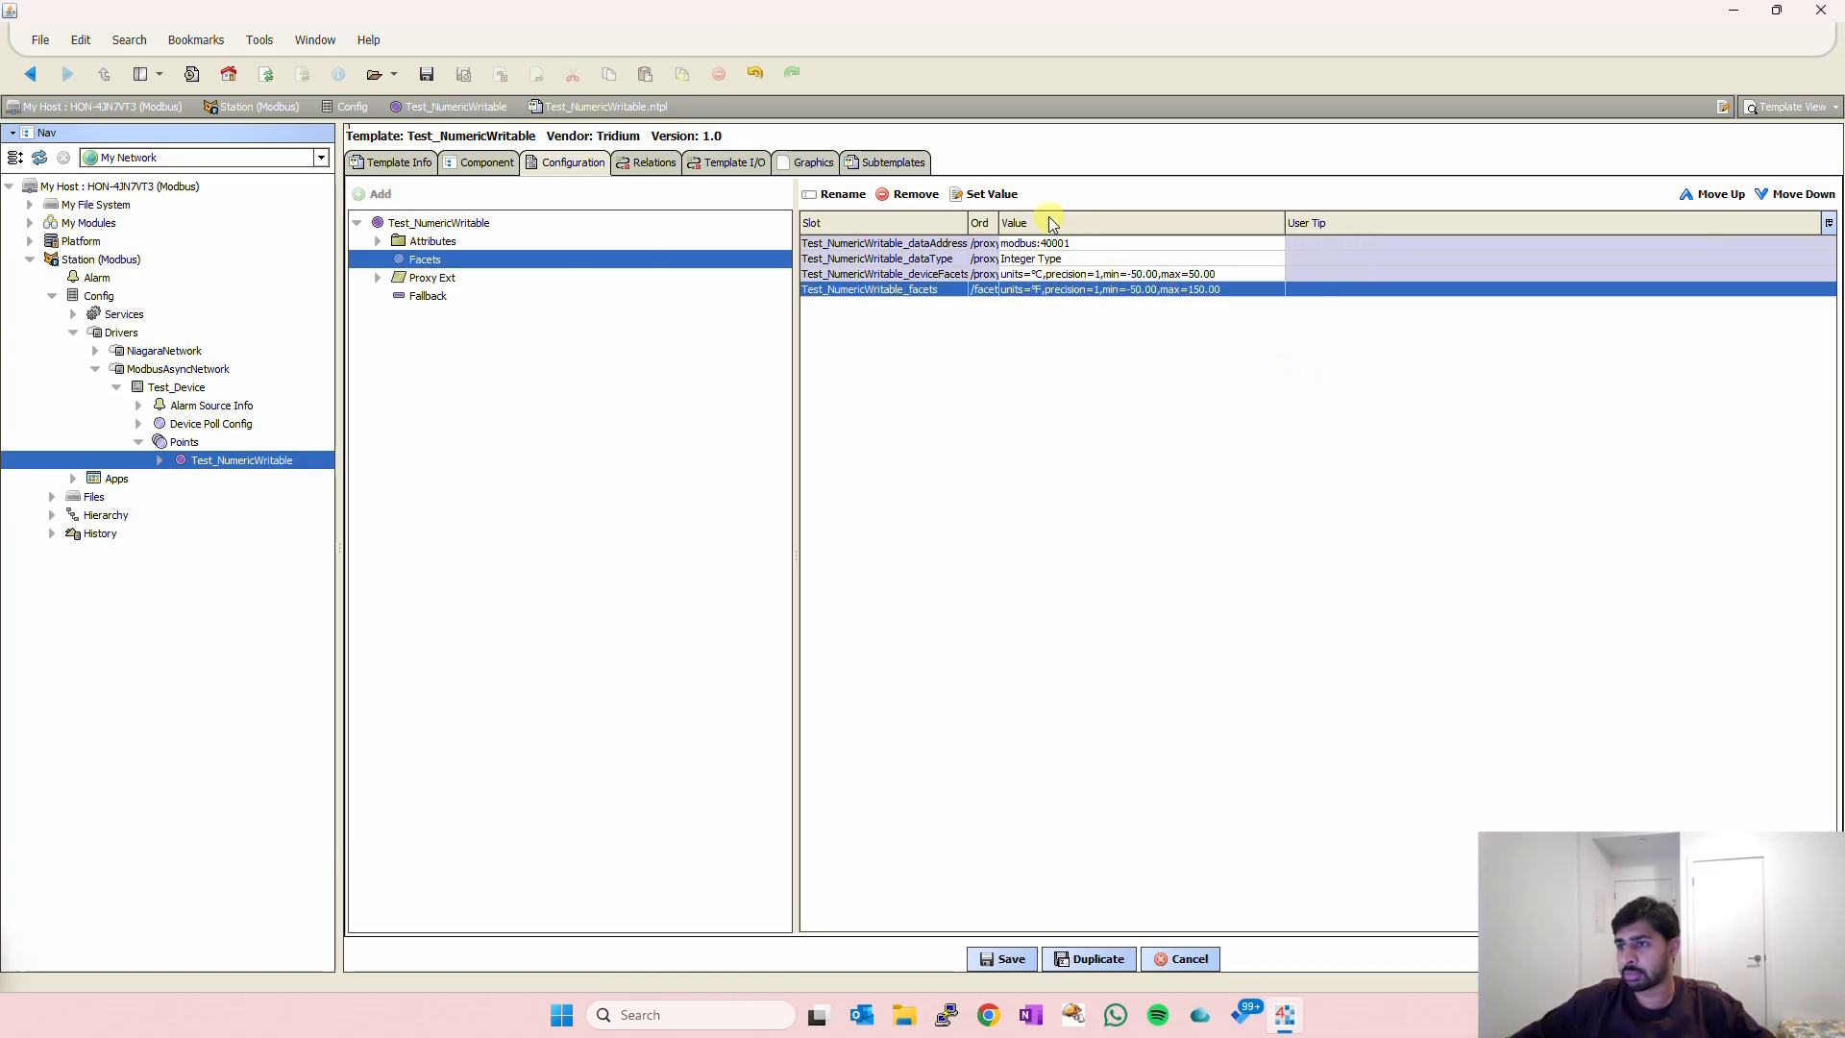
left_click(378, 279)
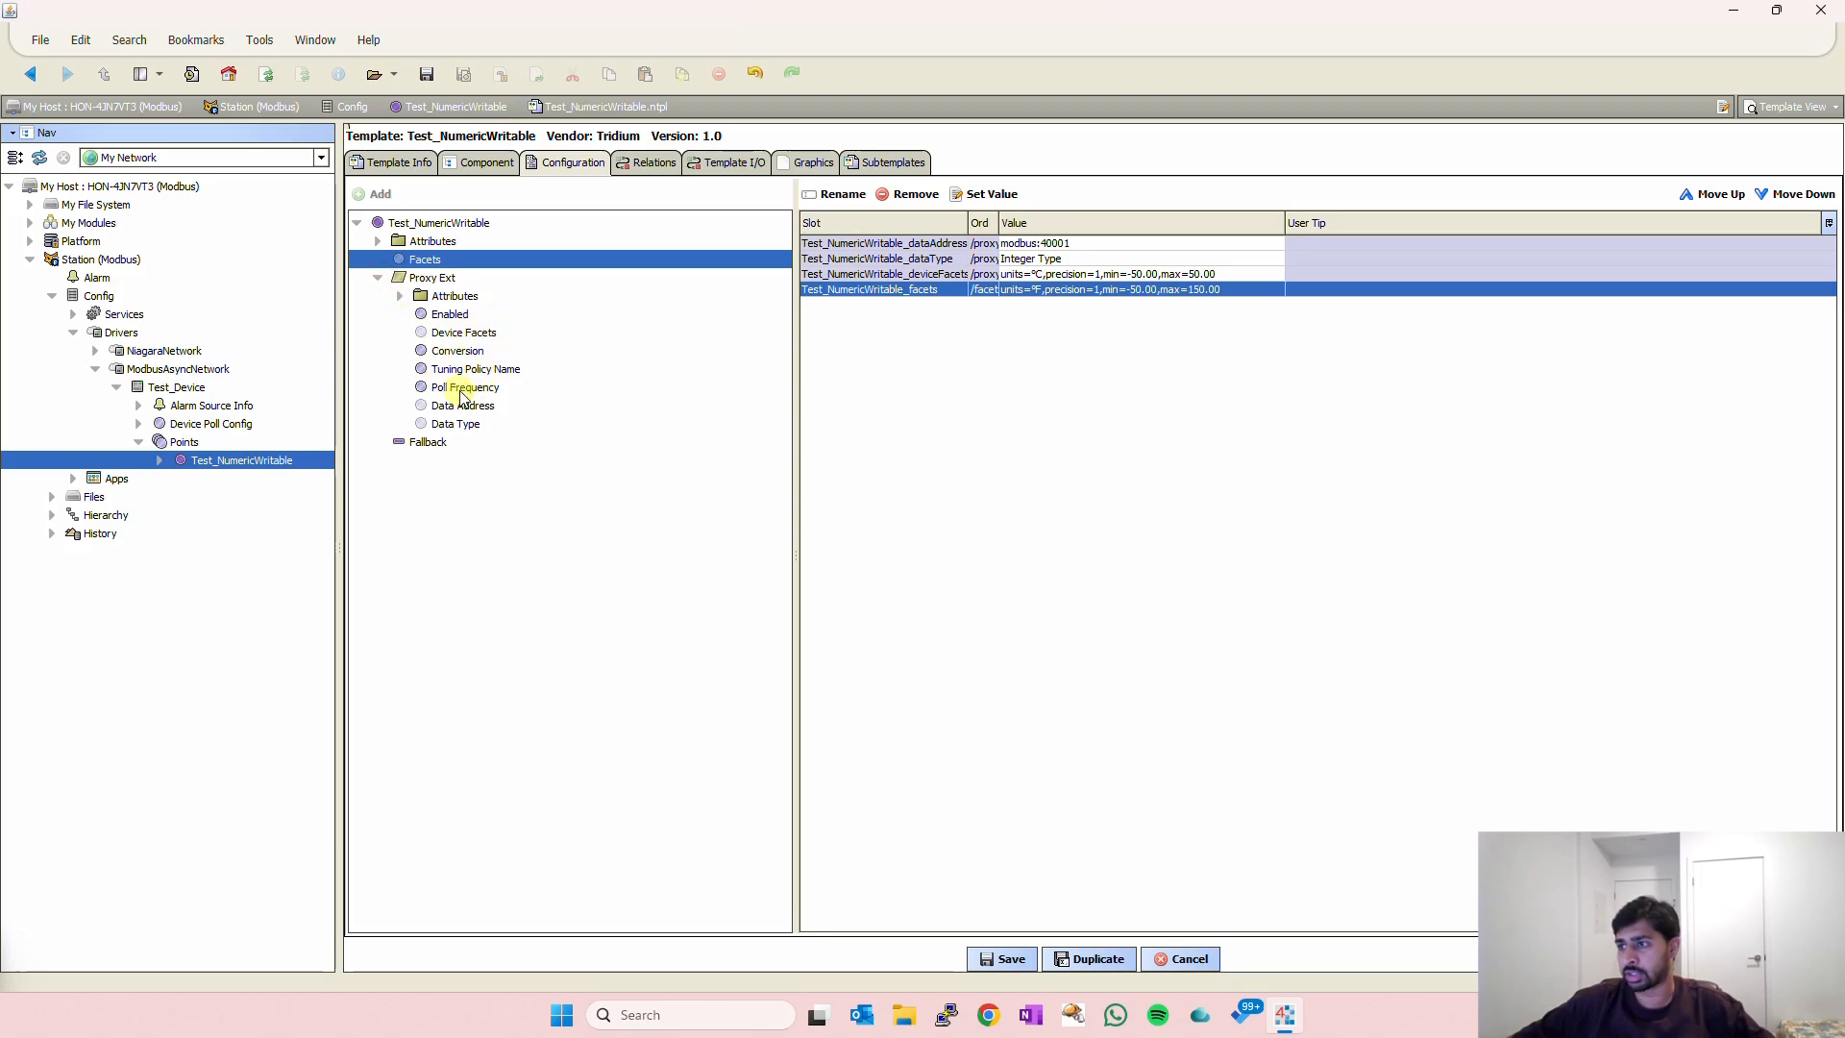
left_click(1010, 960)
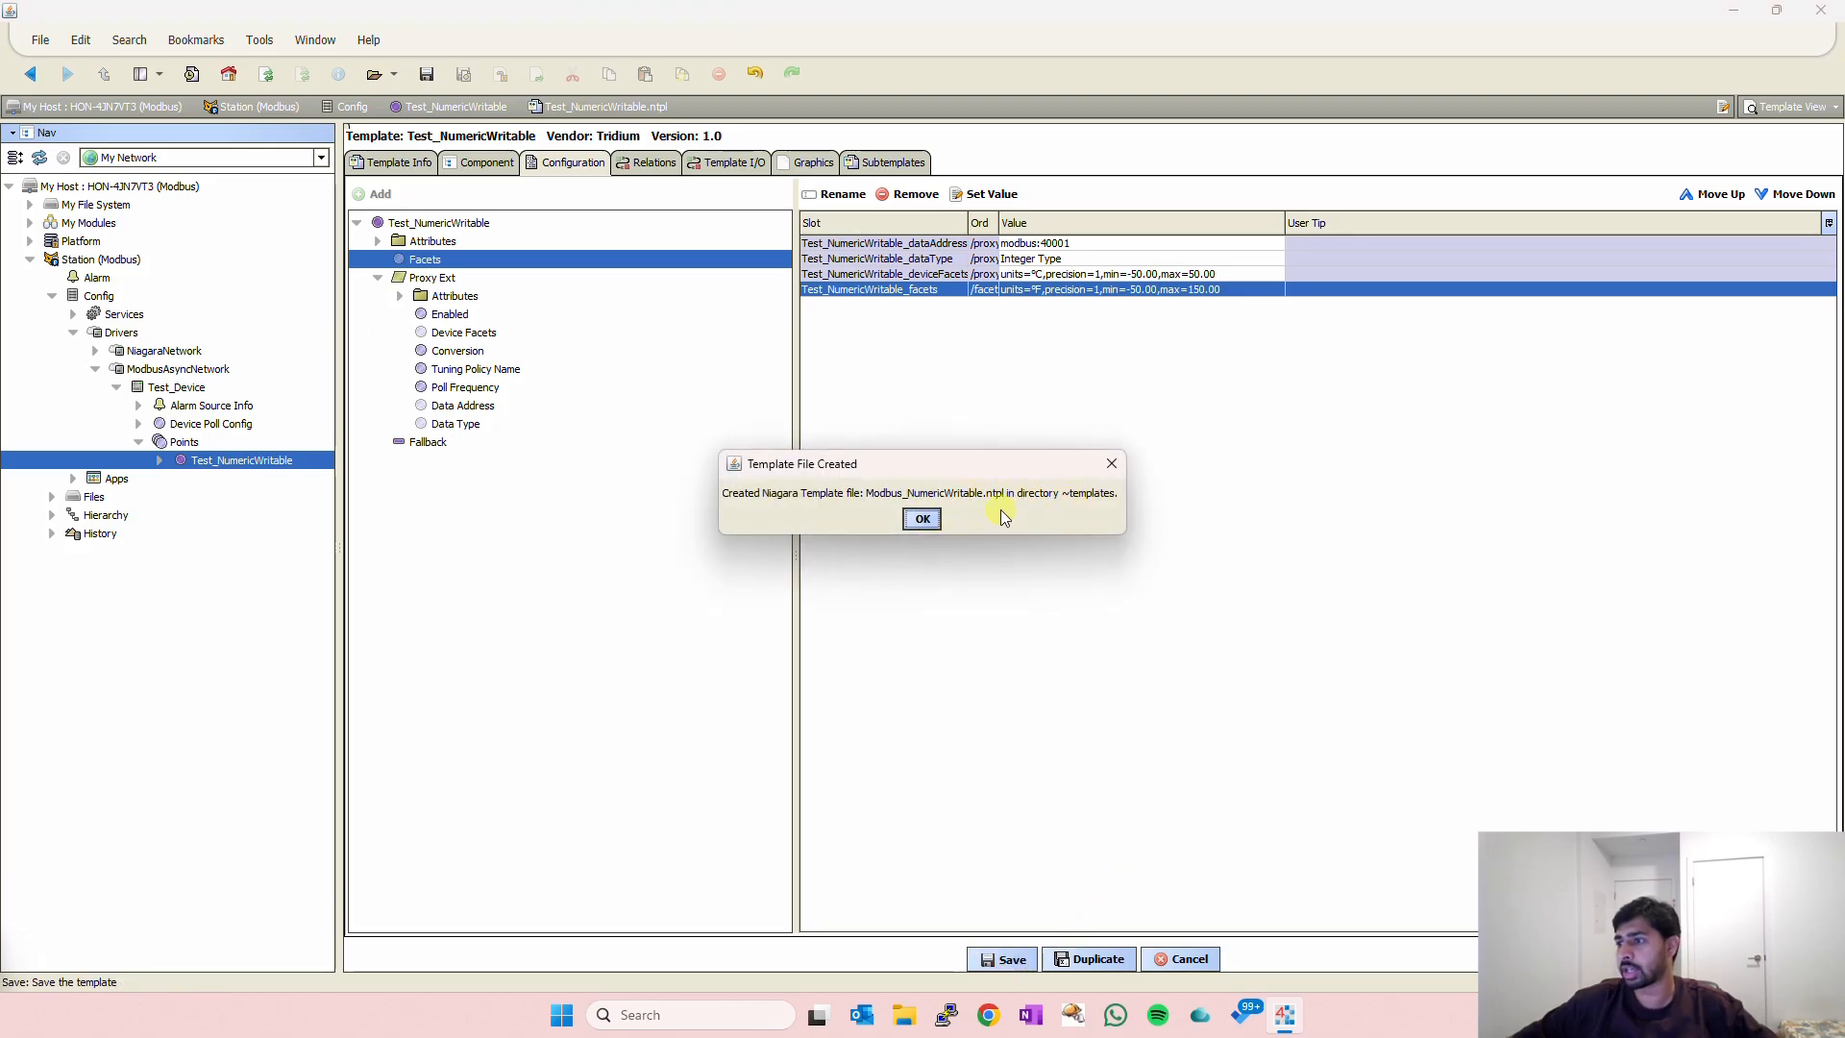
left_click(920, 521)
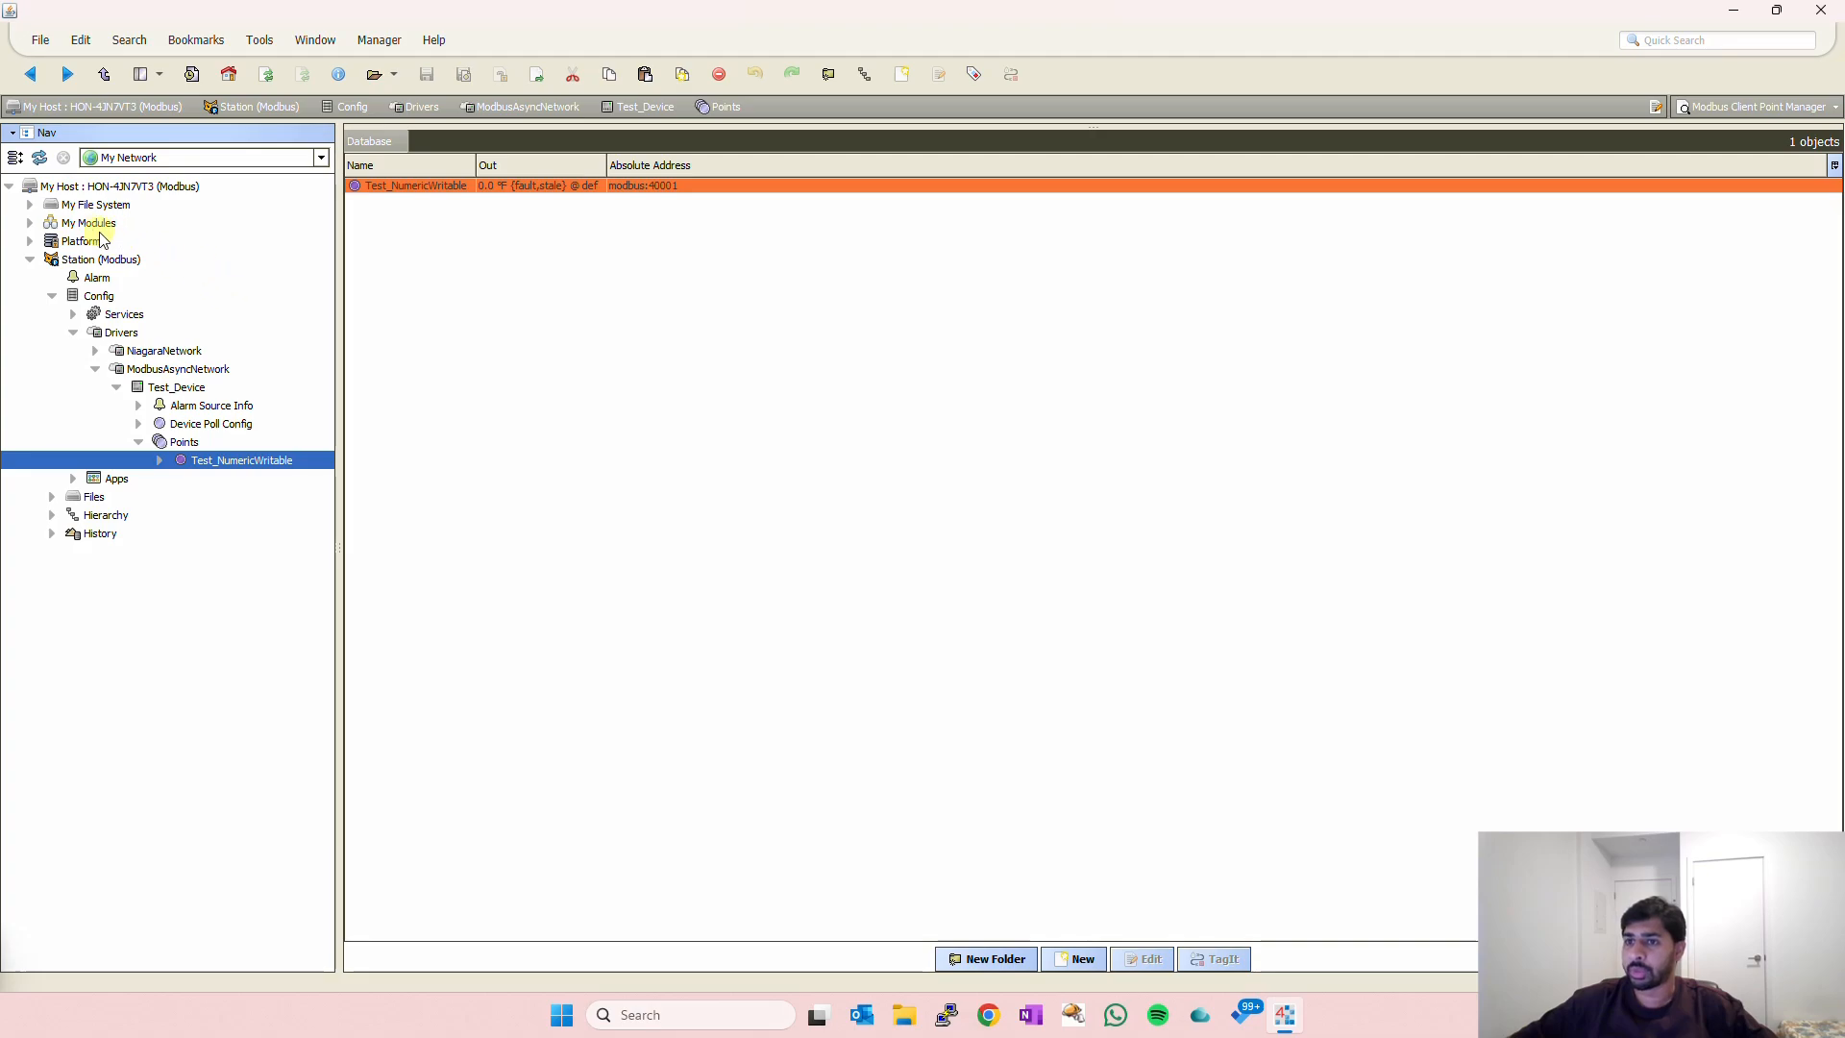
Locate Modbus_NumericWritable.ntpl in the User Home templates folder and refresh that folder's tree node.
left_click(30, 205)
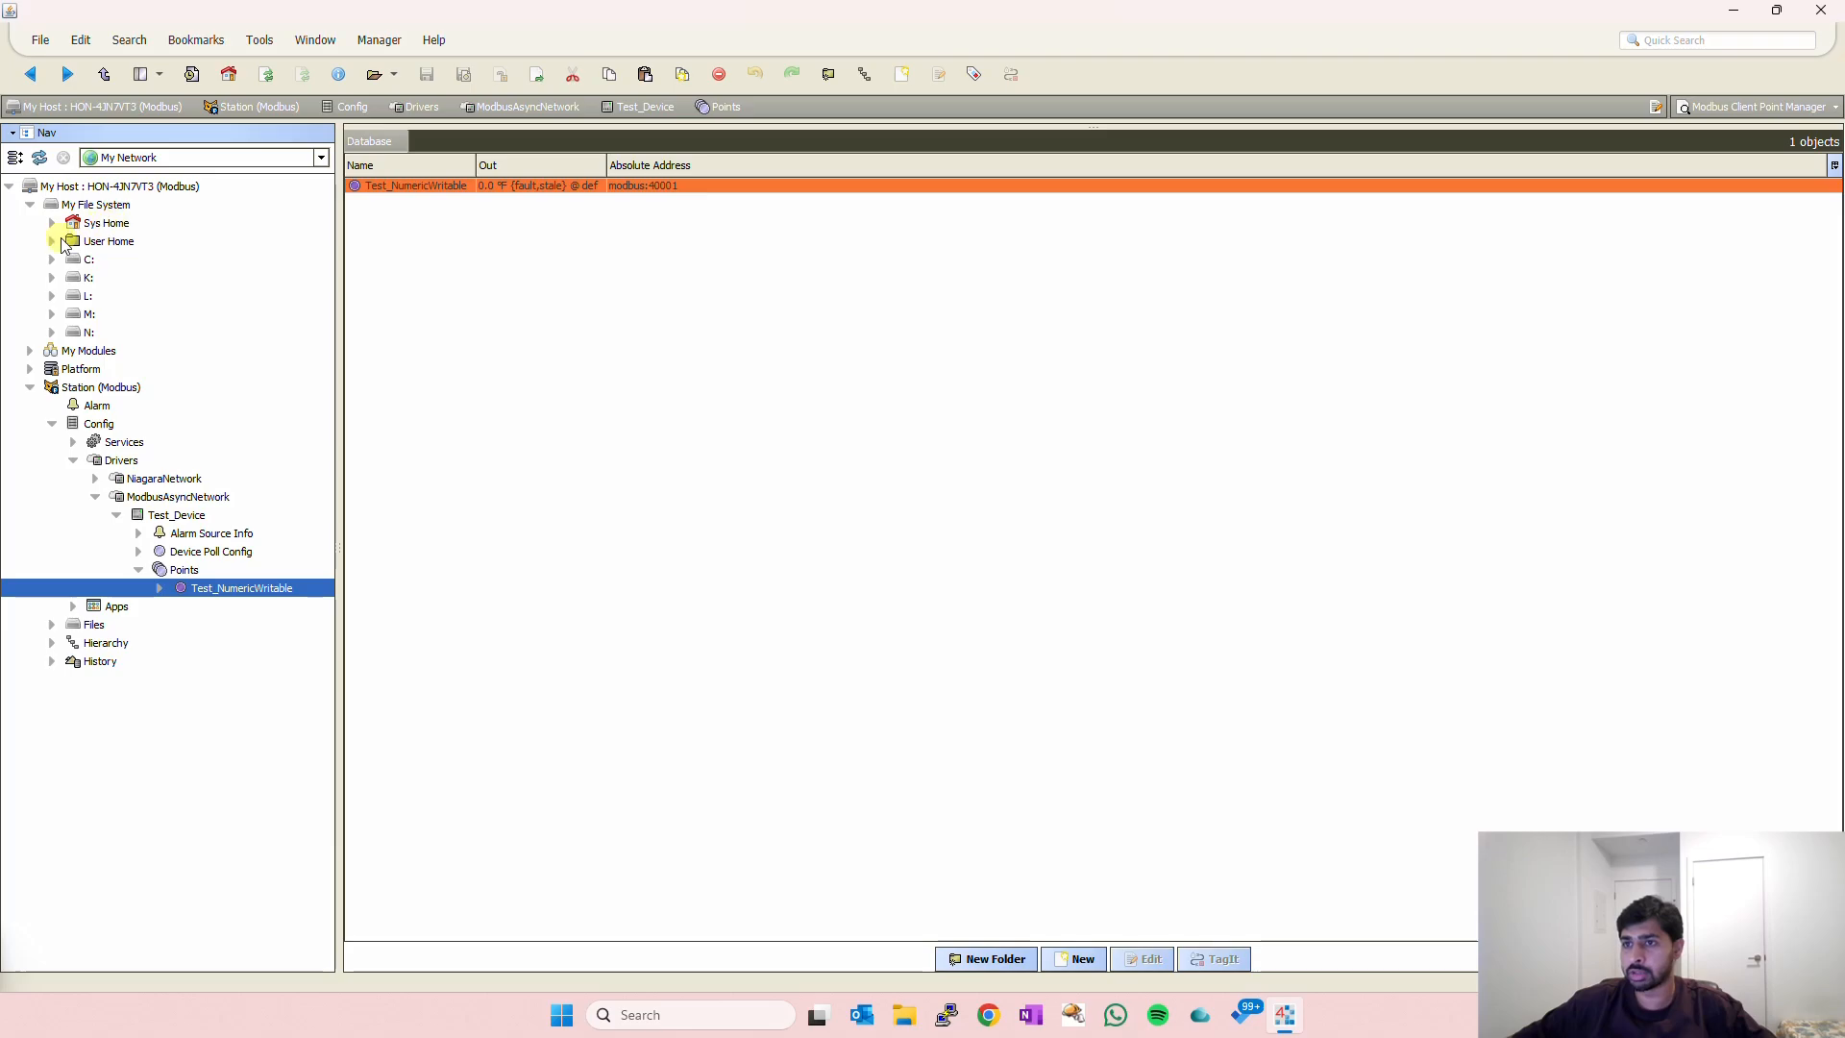
left_click(53, 243)
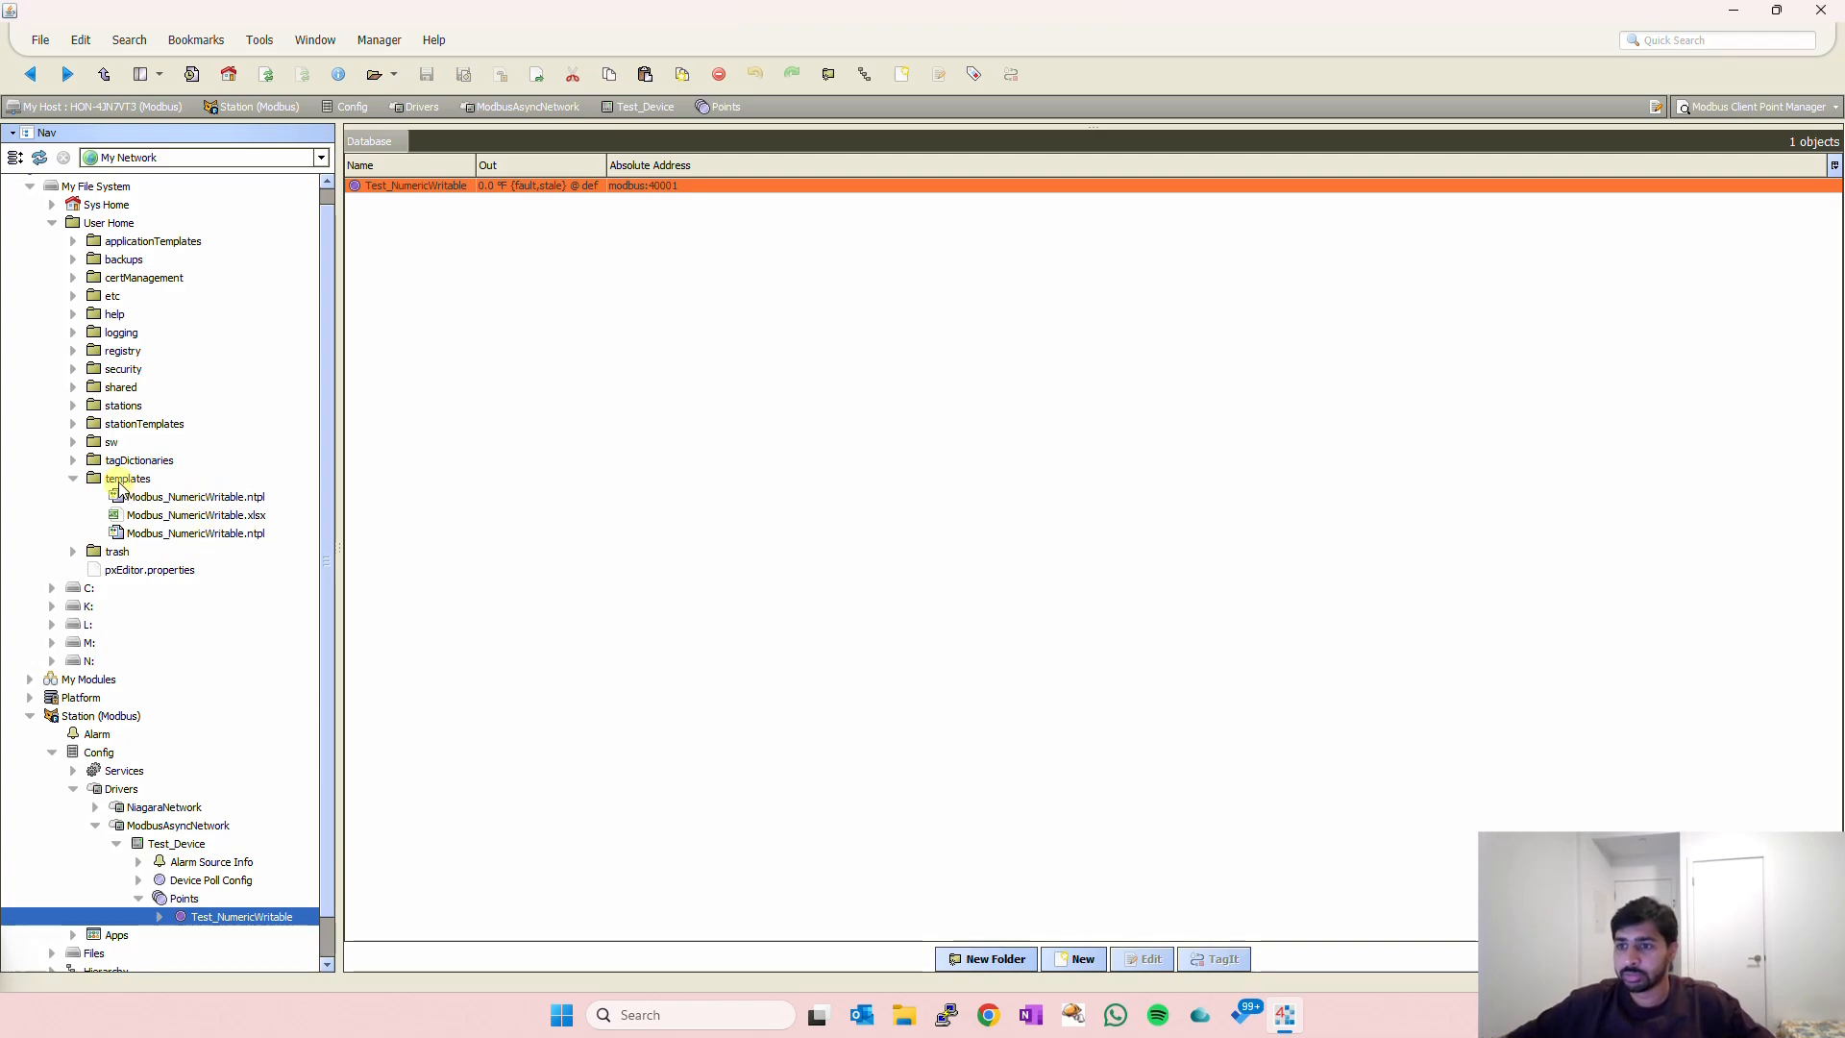
left_click(164, 479)
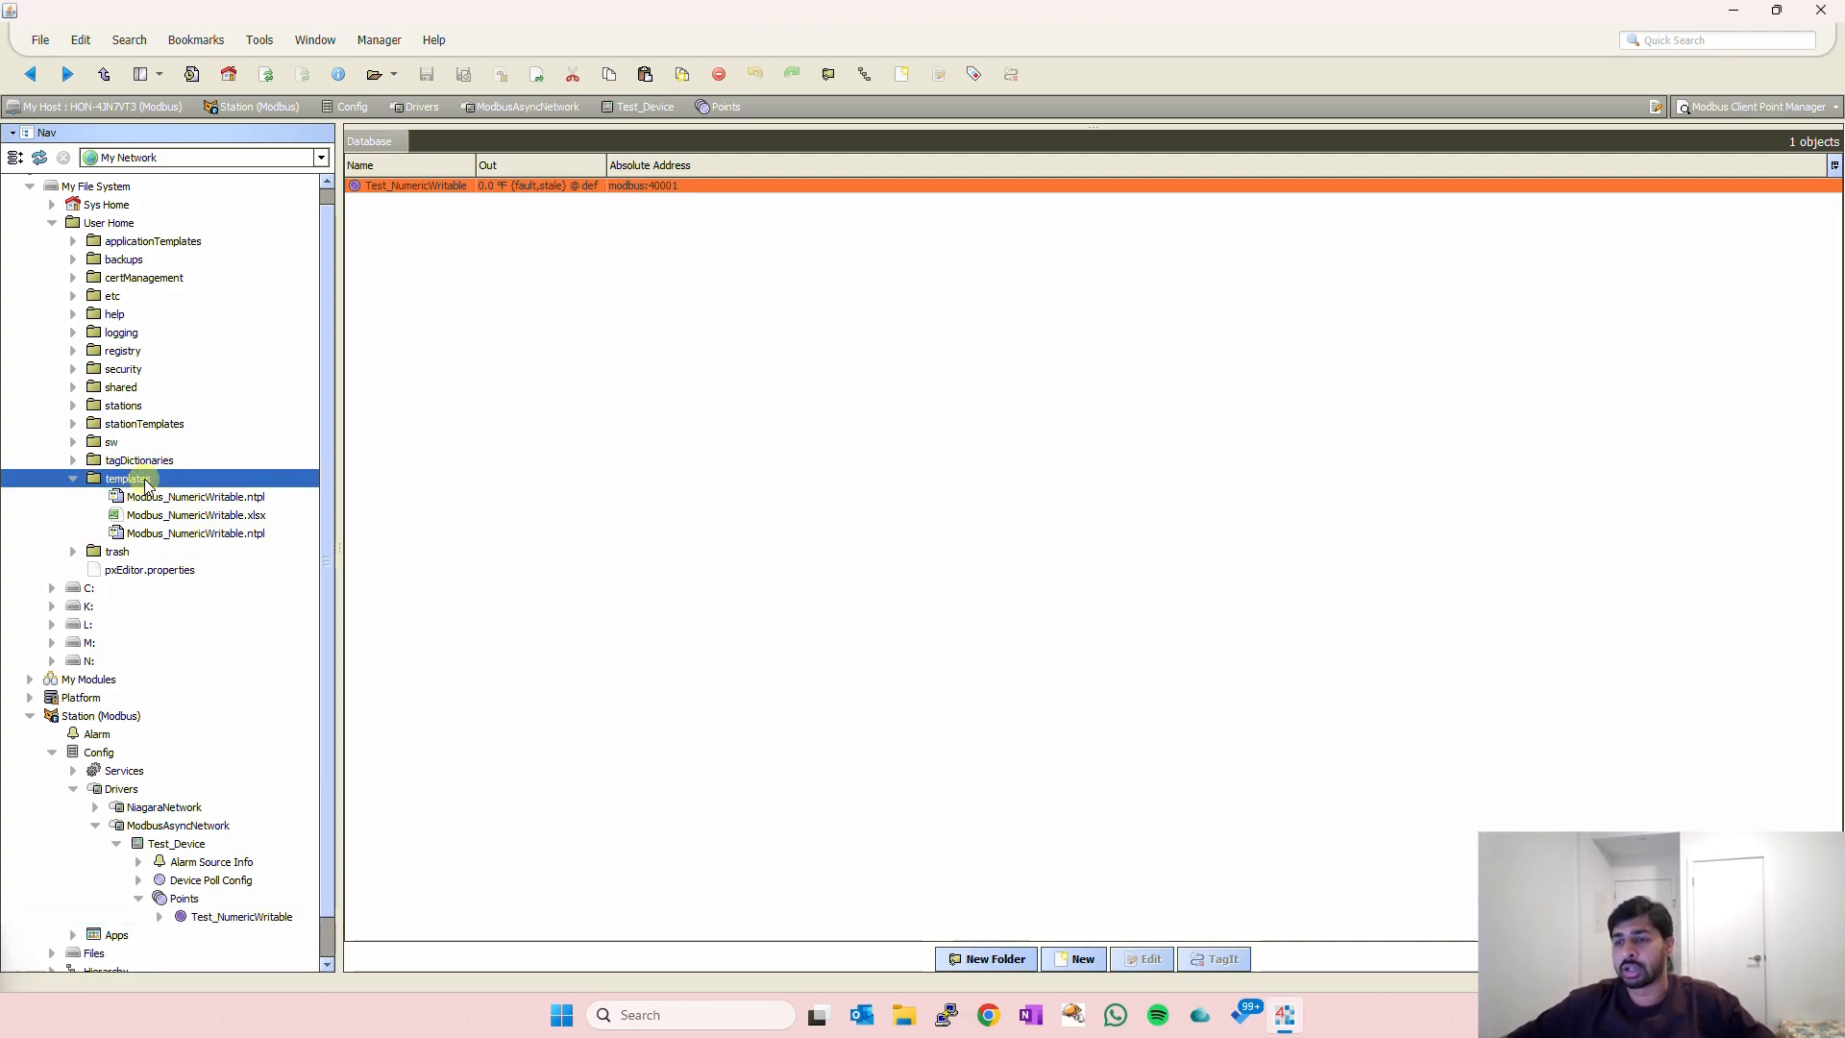
left_click(165, 499)
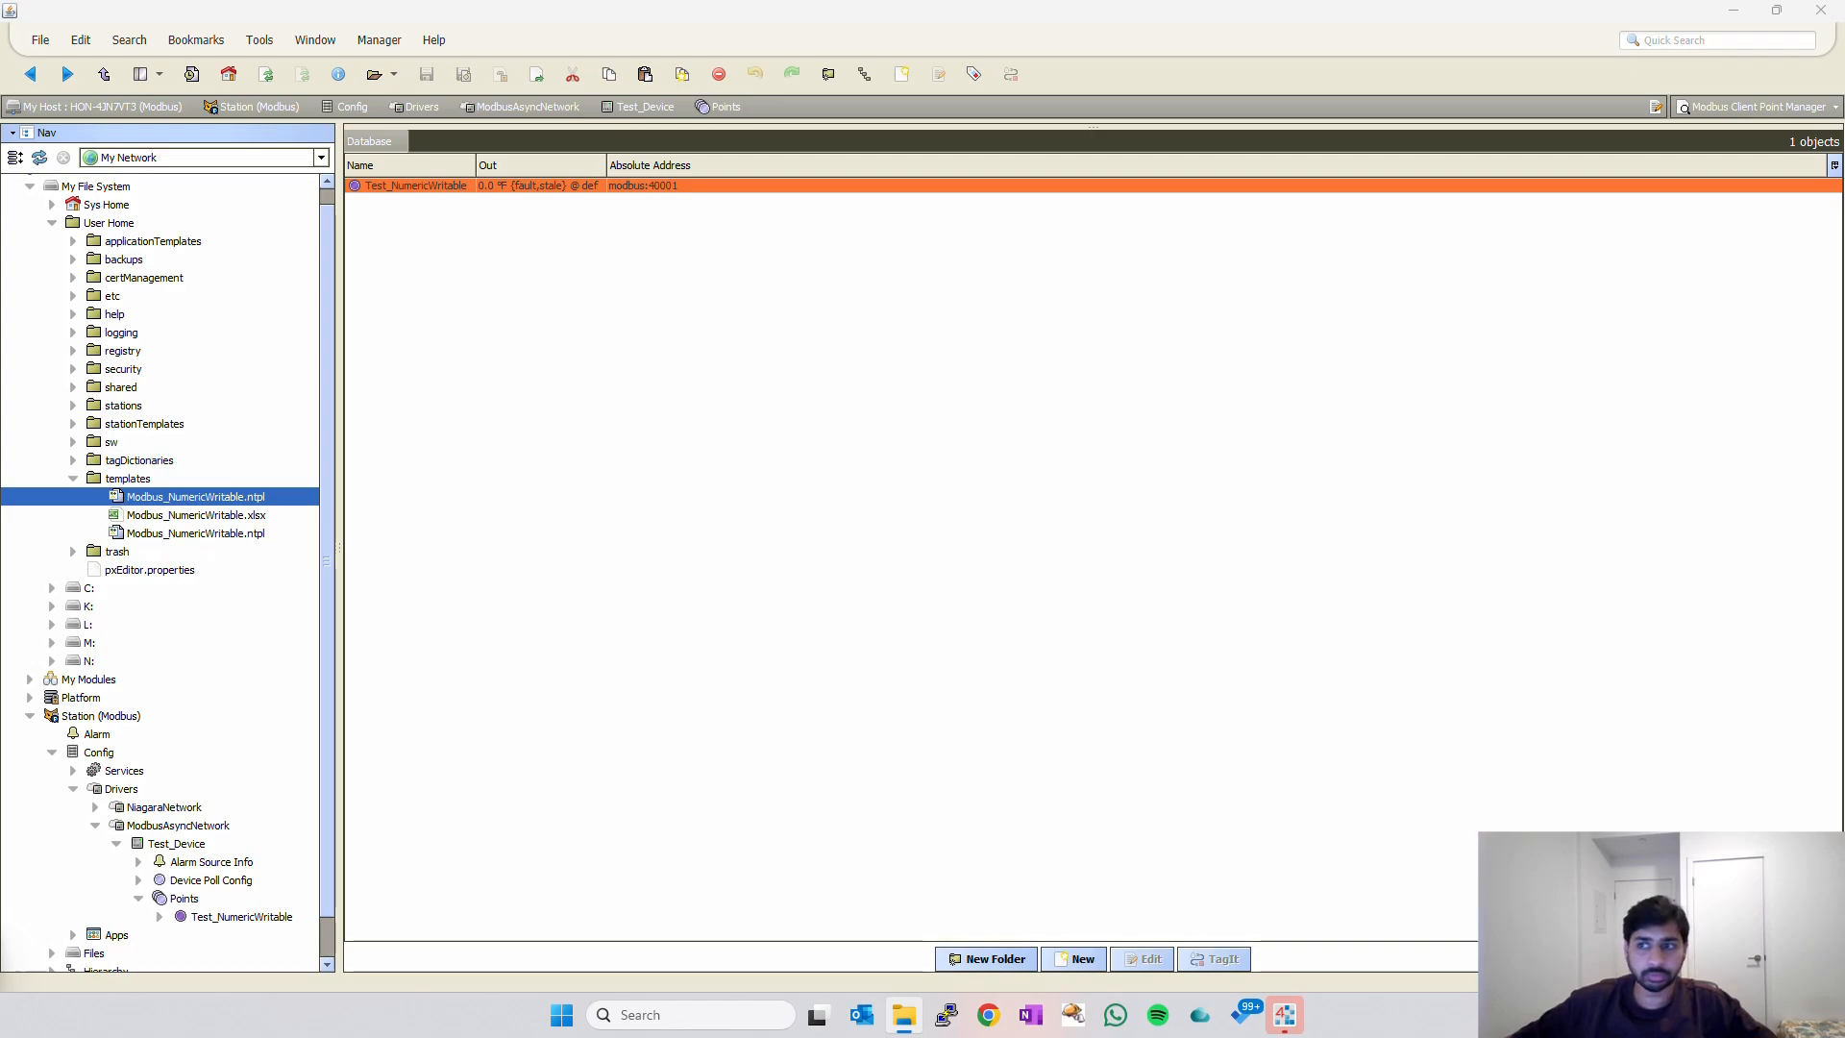
right_click(116, 480)
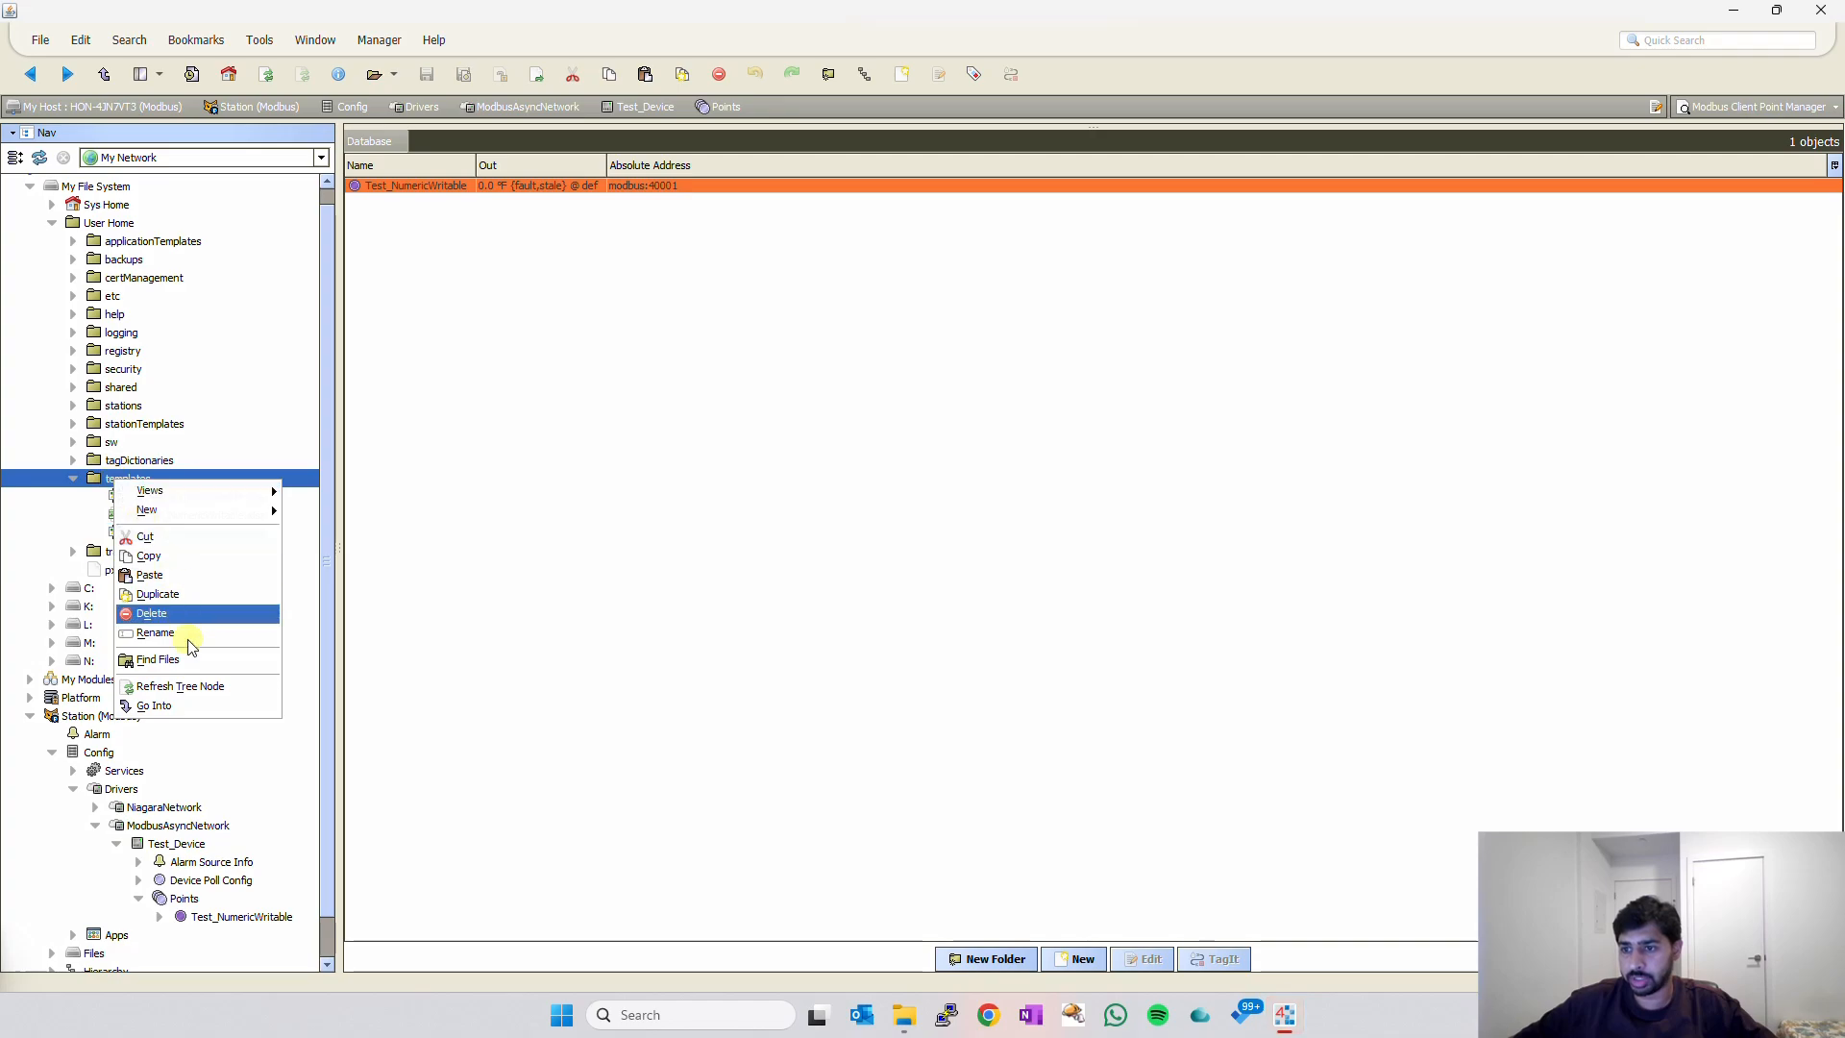
left_click(190, 685)
left_click(219, 497)
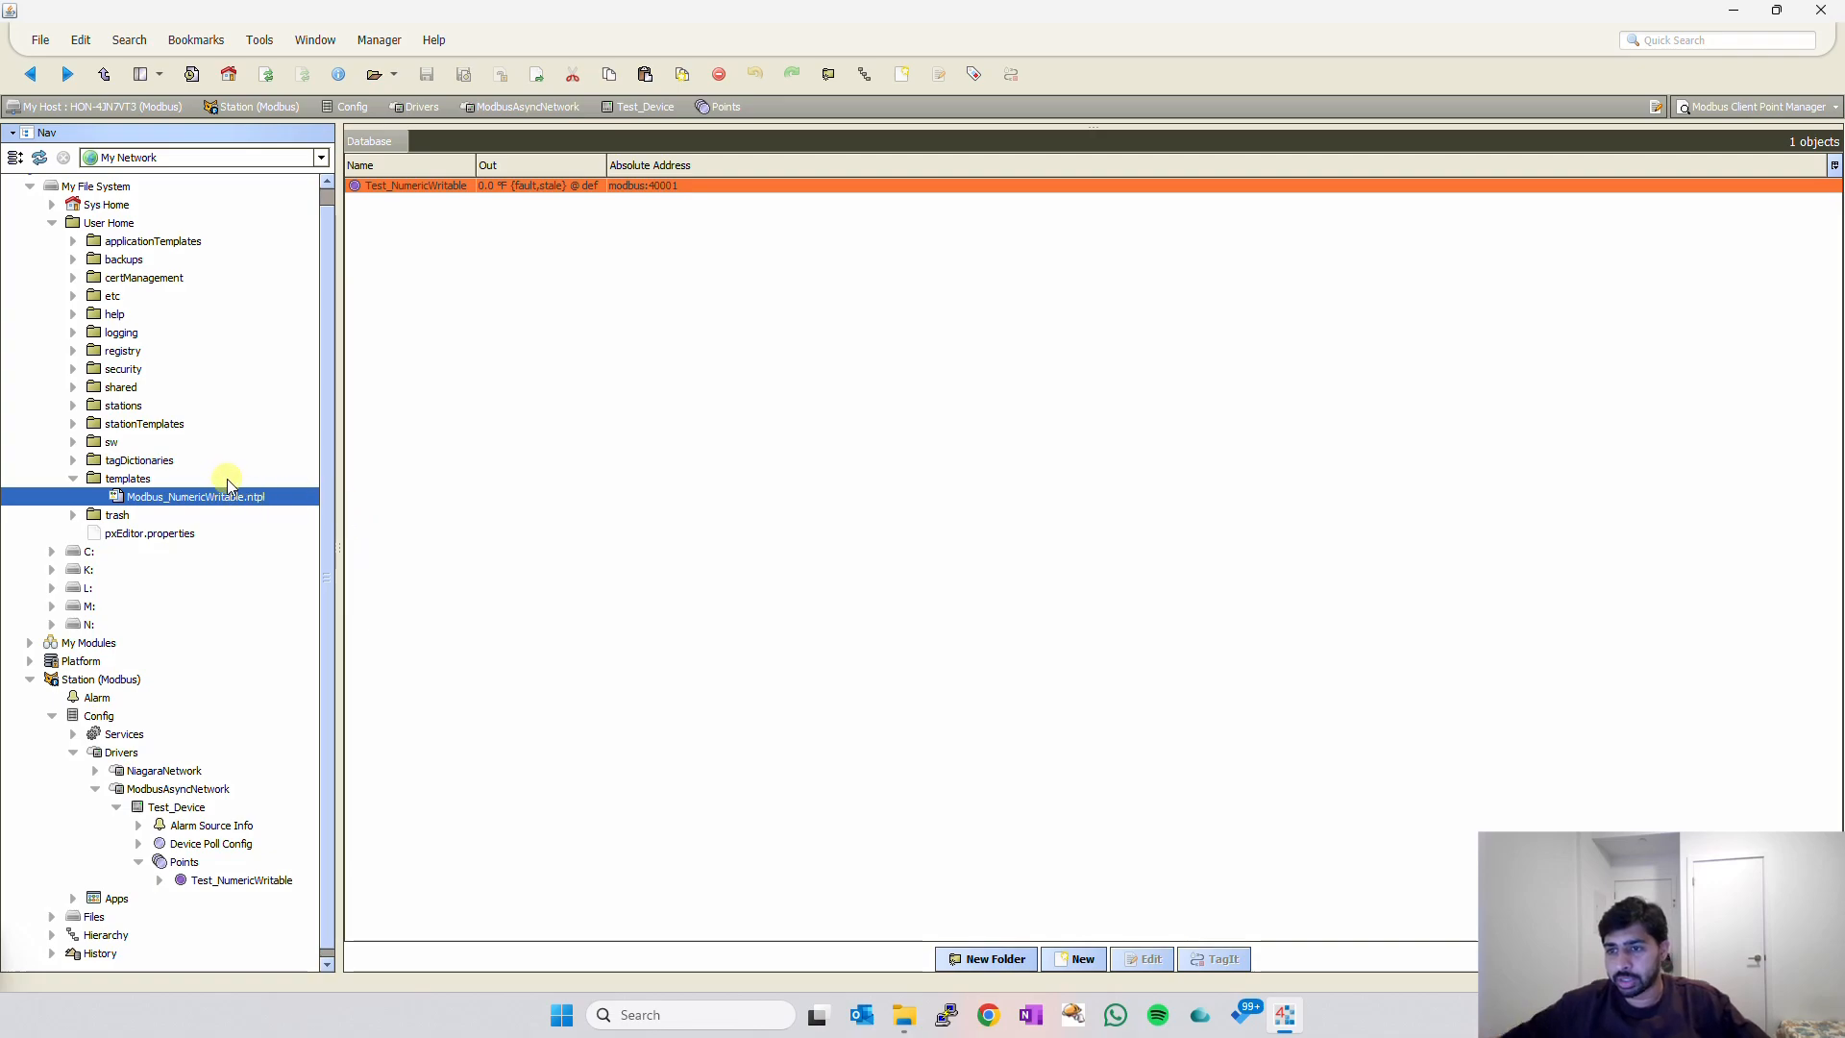
Export the configs of Modbus_NumericWritable.ntpl to Modbus_NumericWritable.xlsx in the User Home templates folder.
right_click(191, 496)
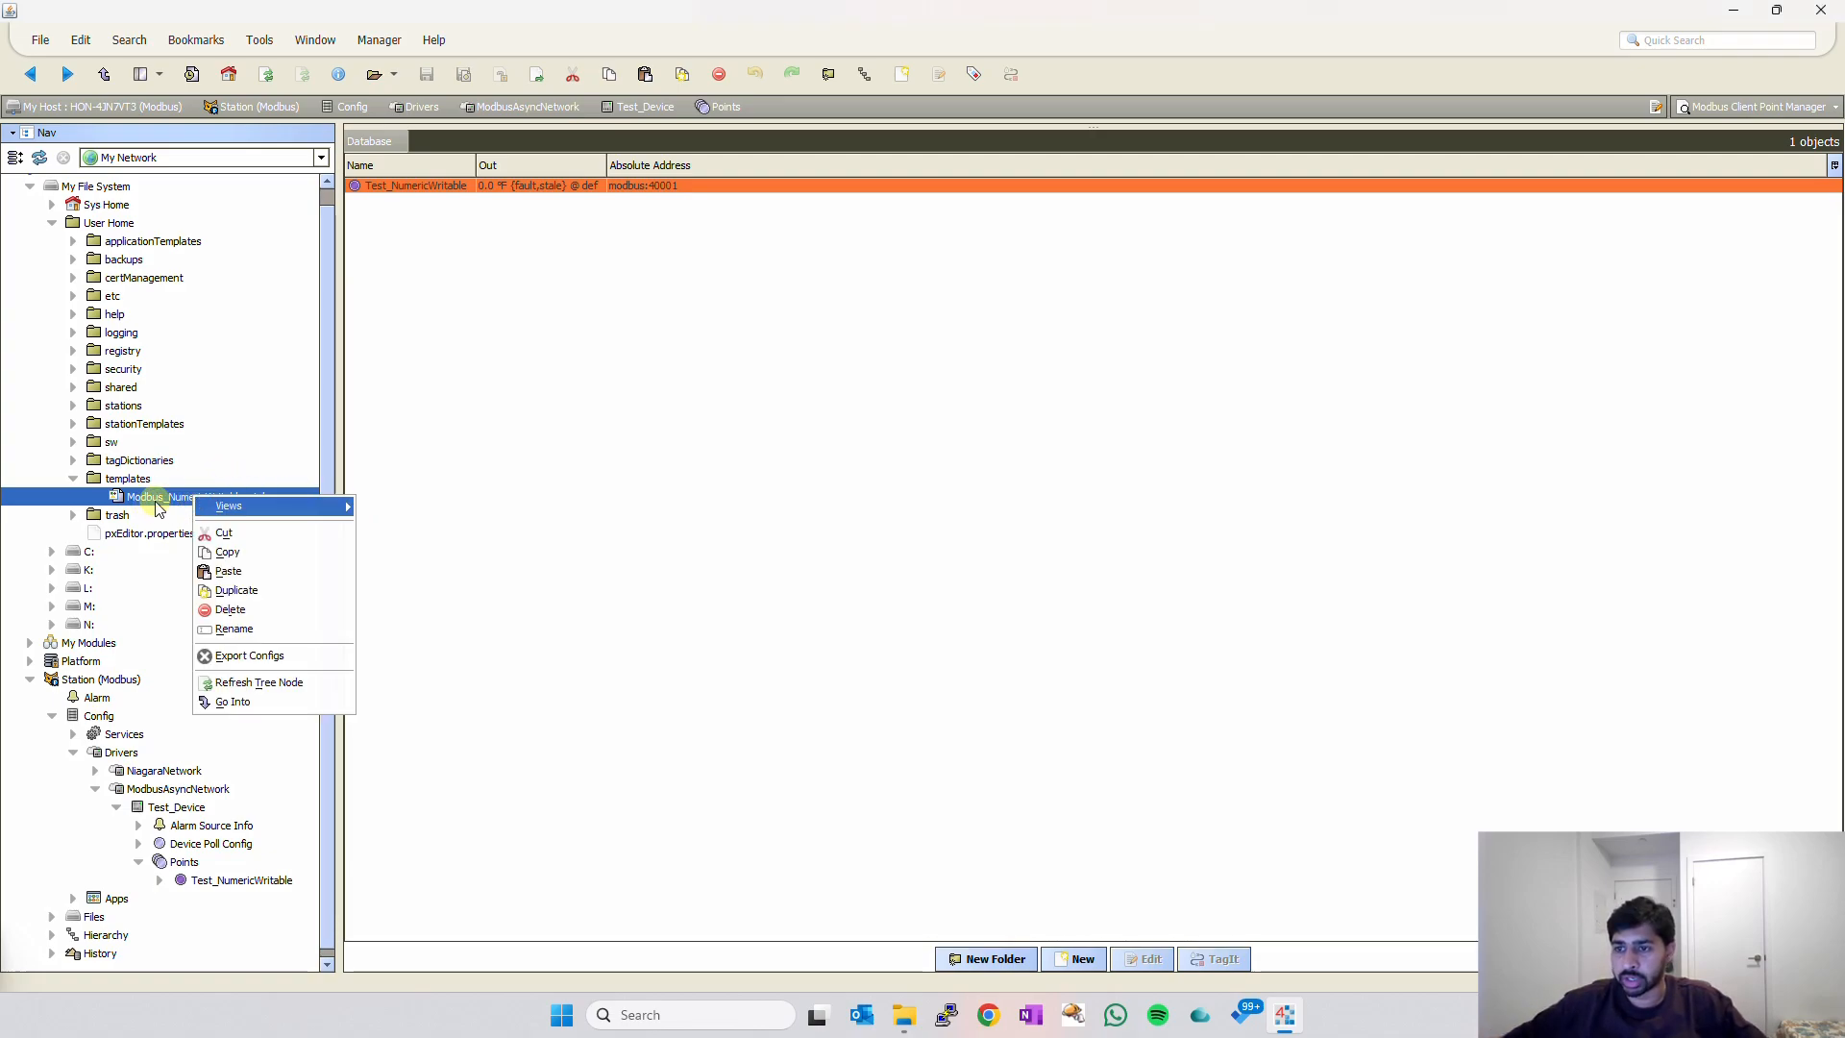
left_click(171, 499)
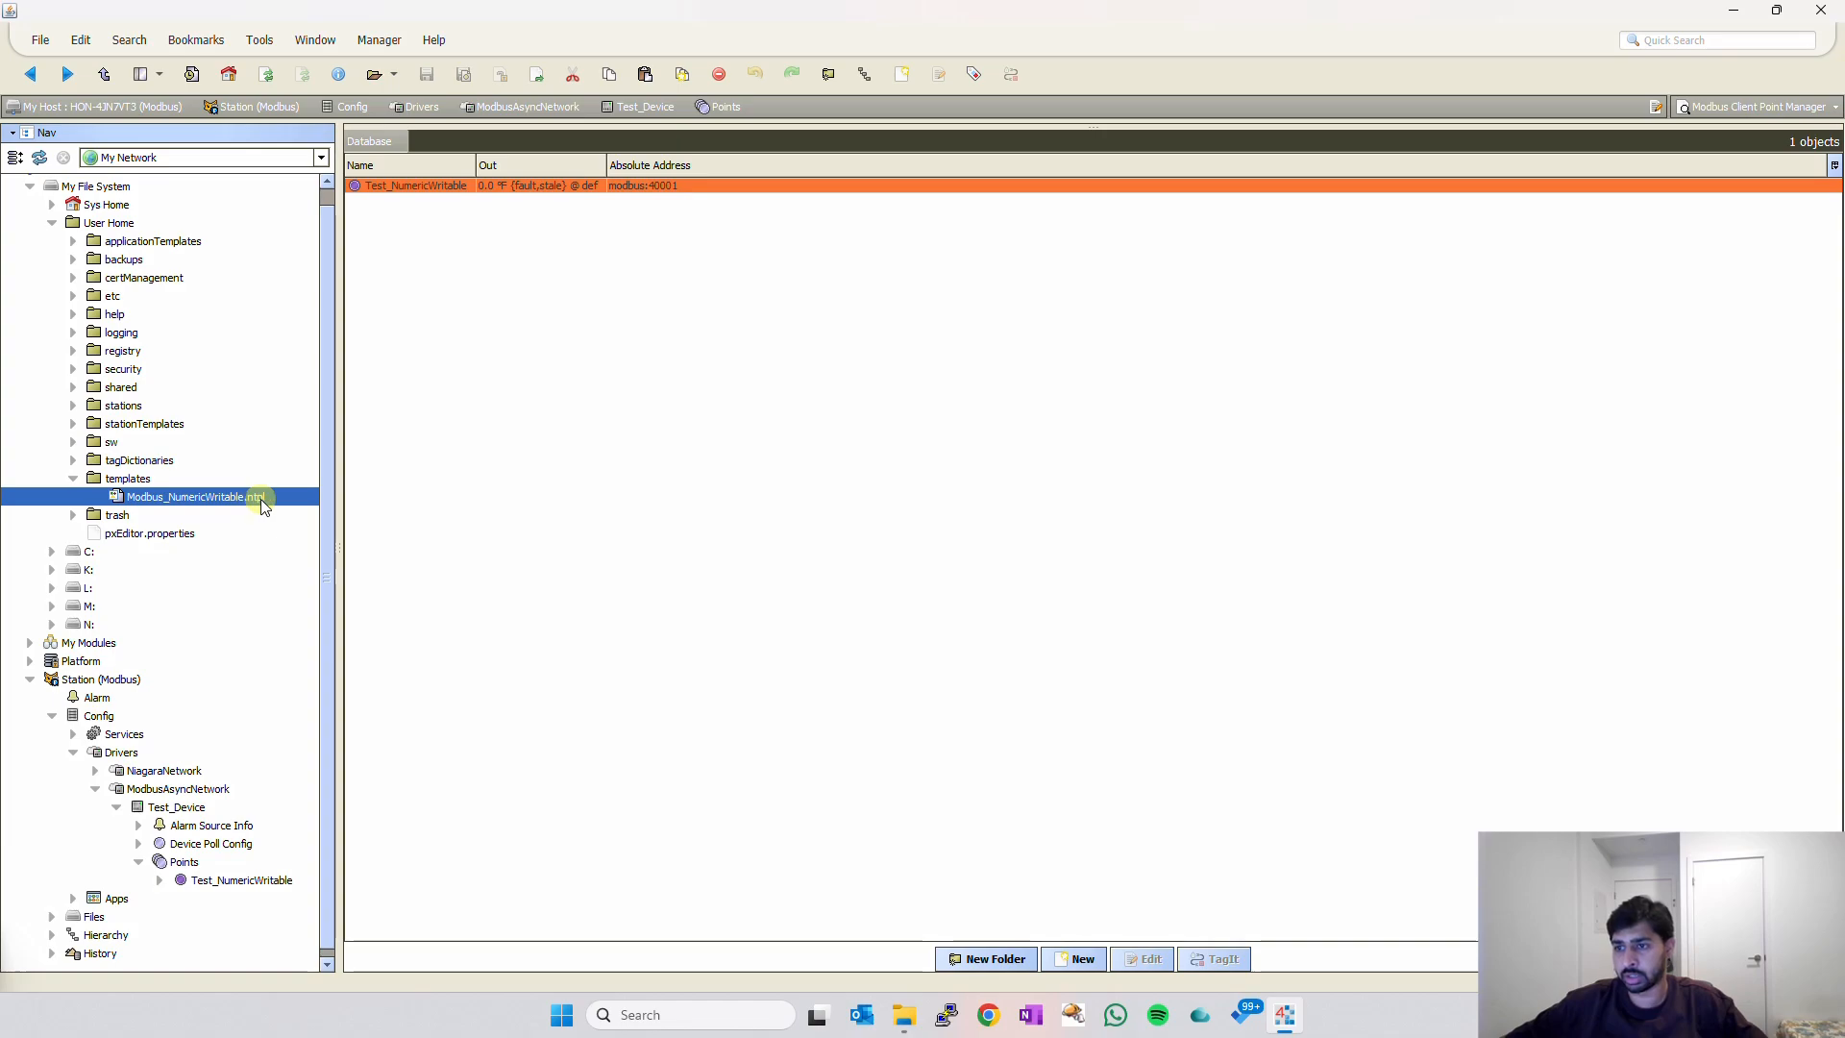
right_click(230, 495)
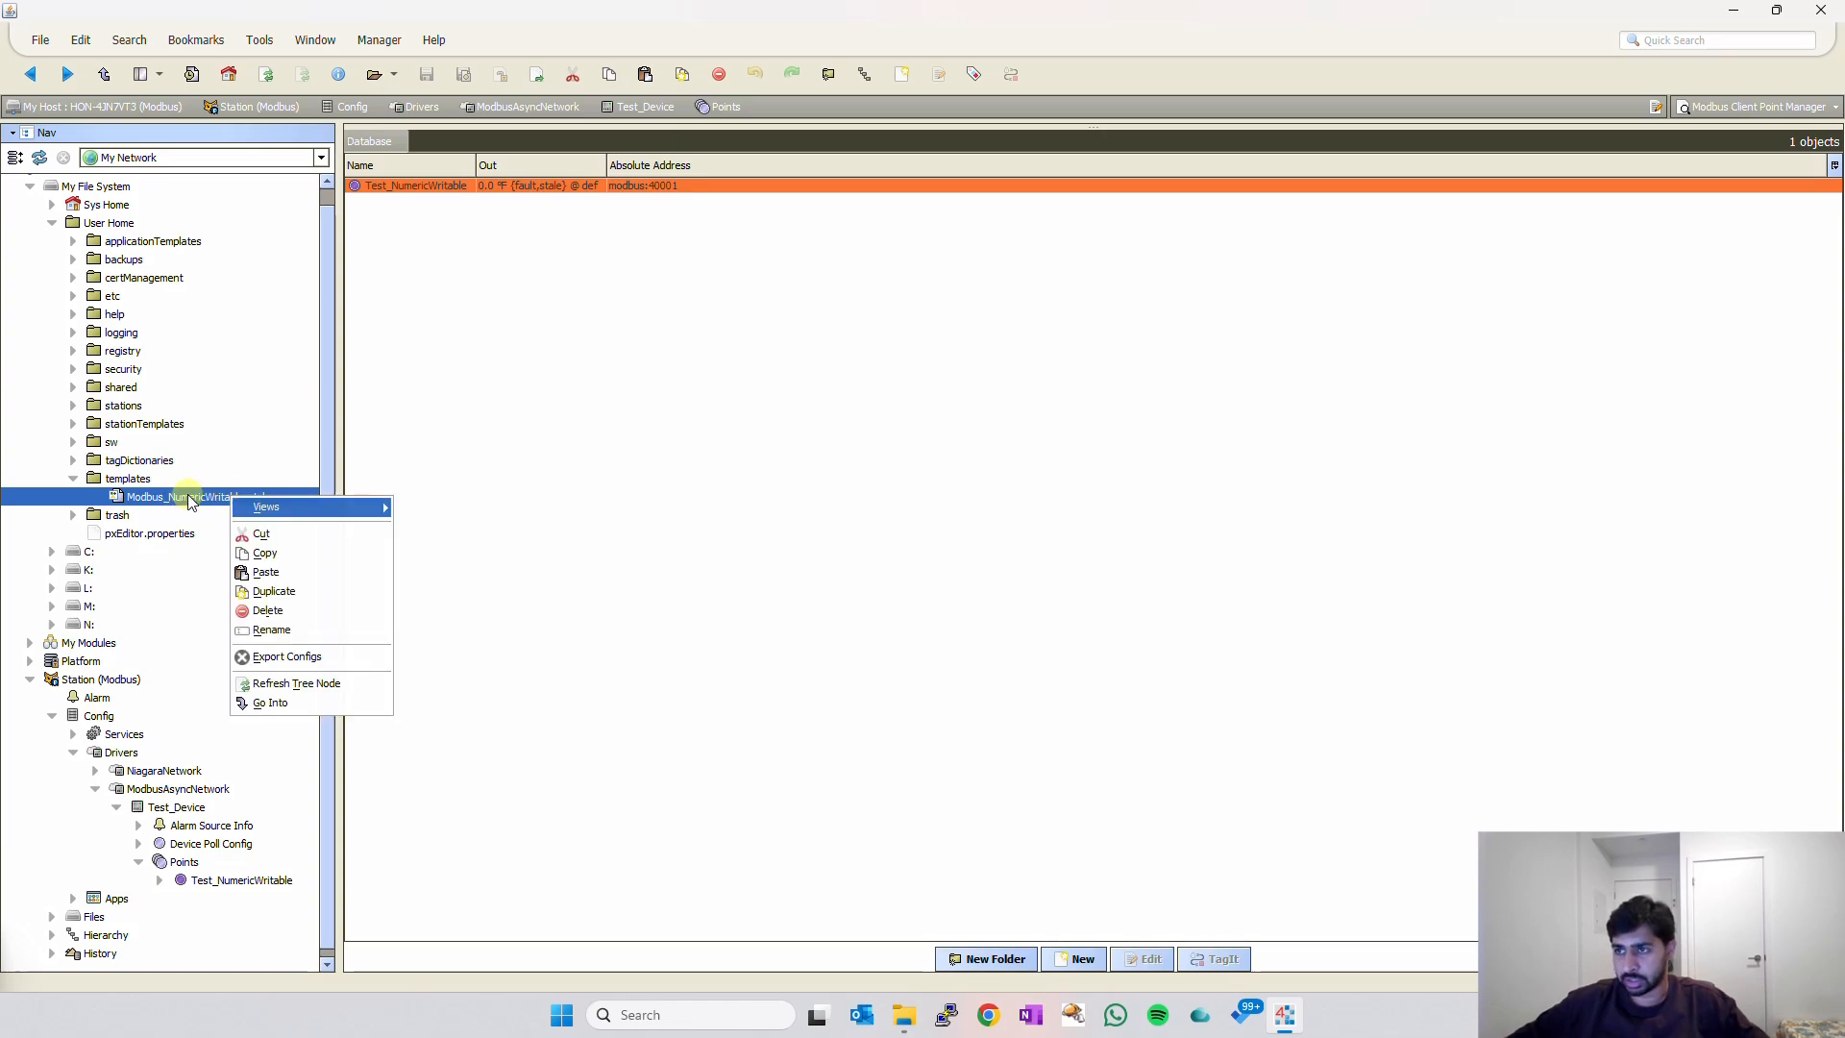
left_click(281, 659)
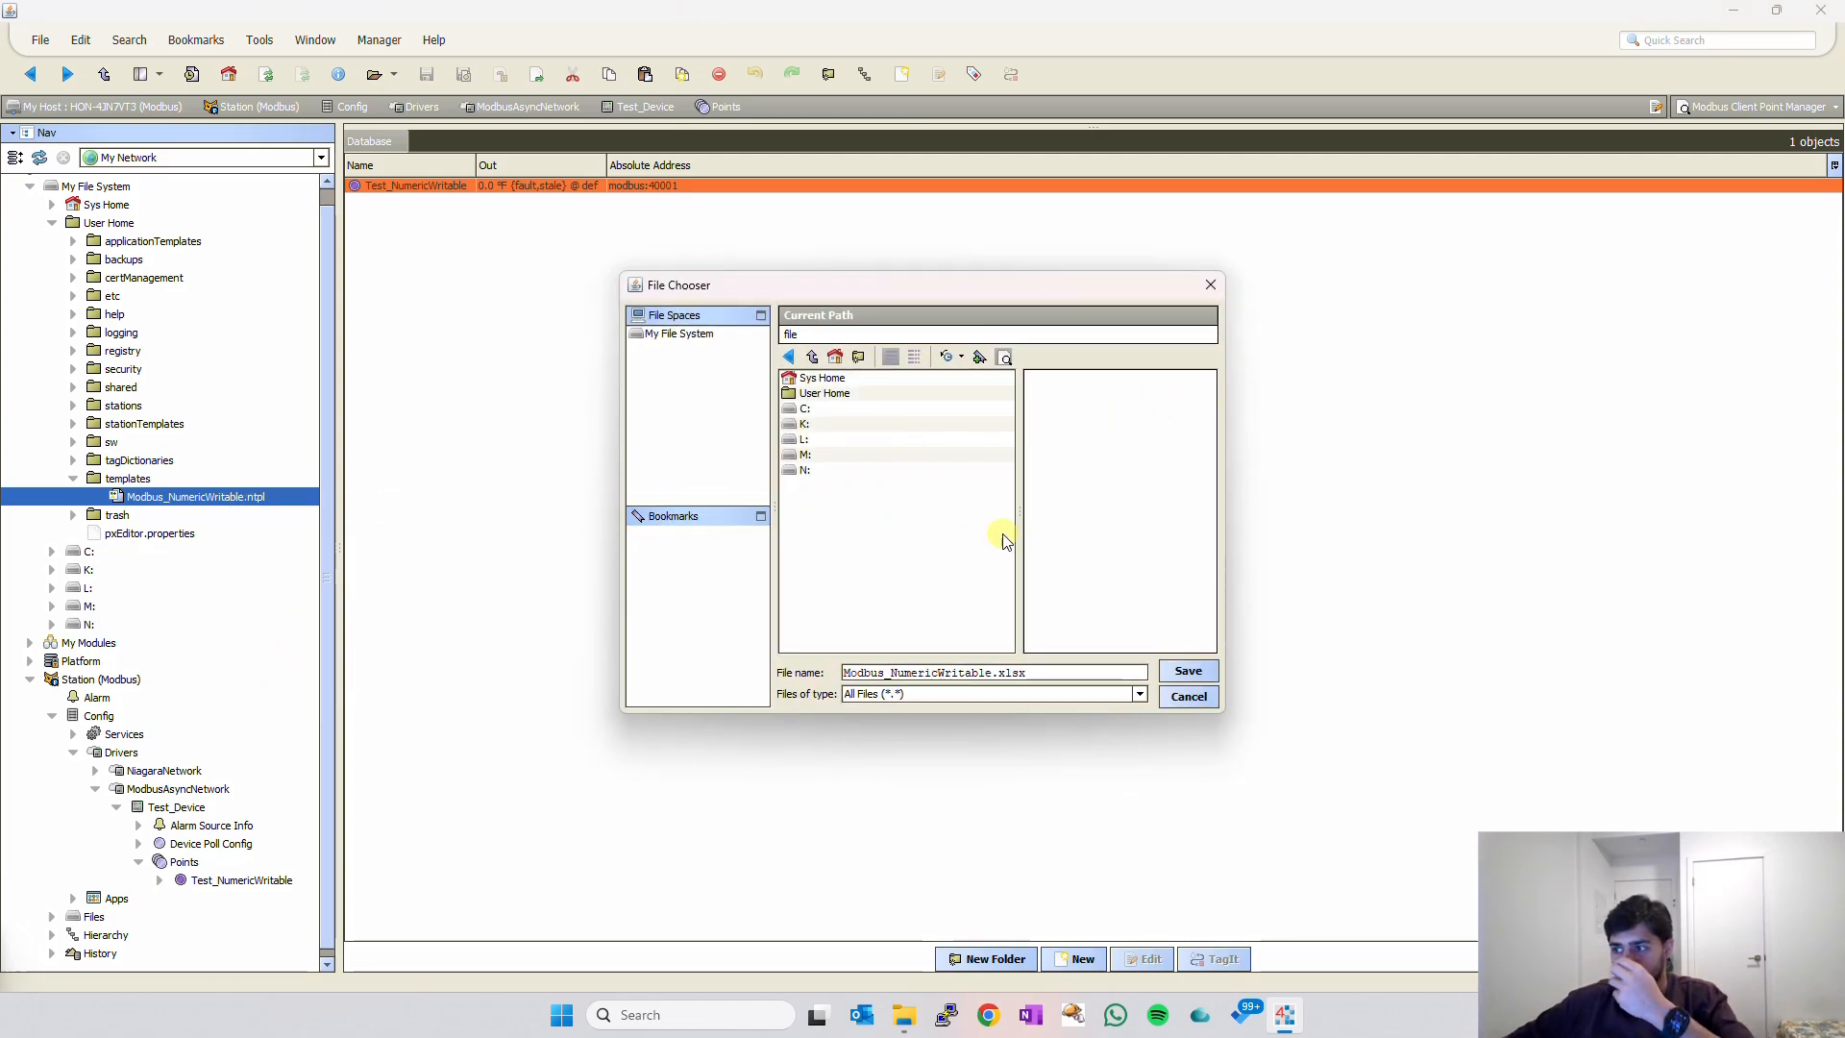
double_click(836, 394)
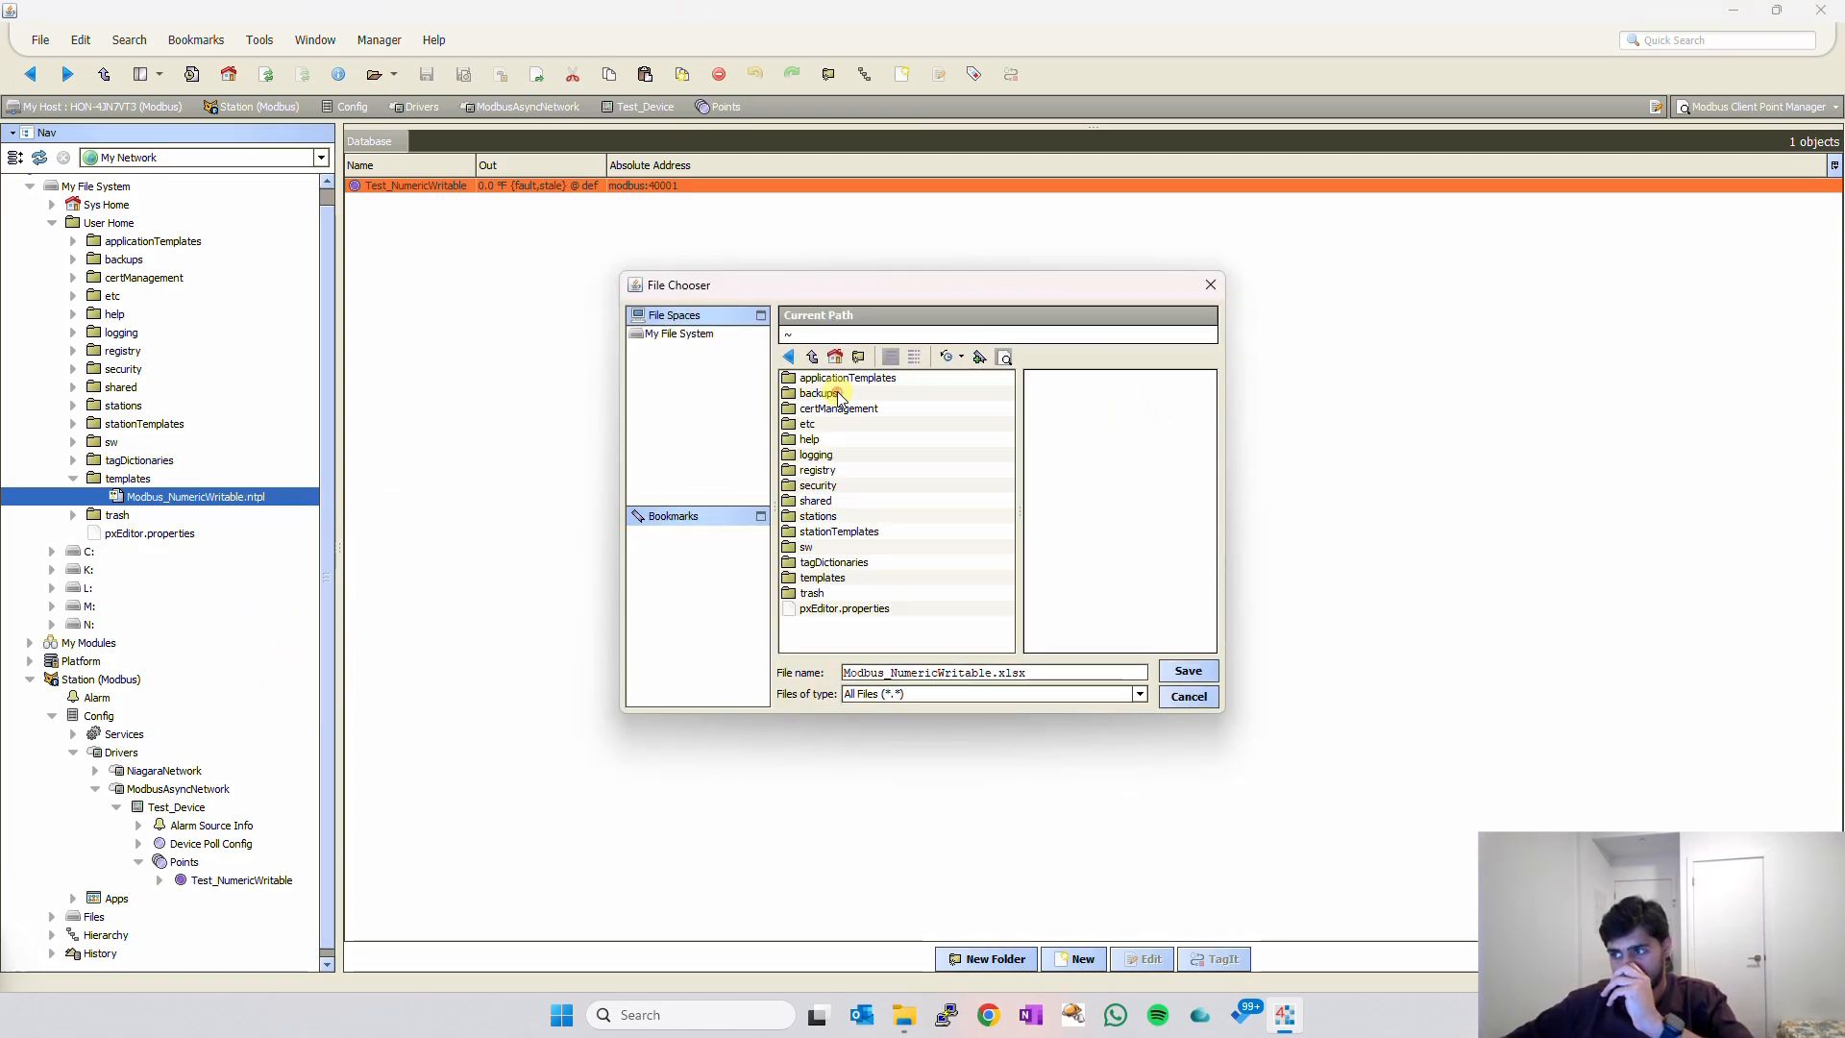
double_click(829, 578)
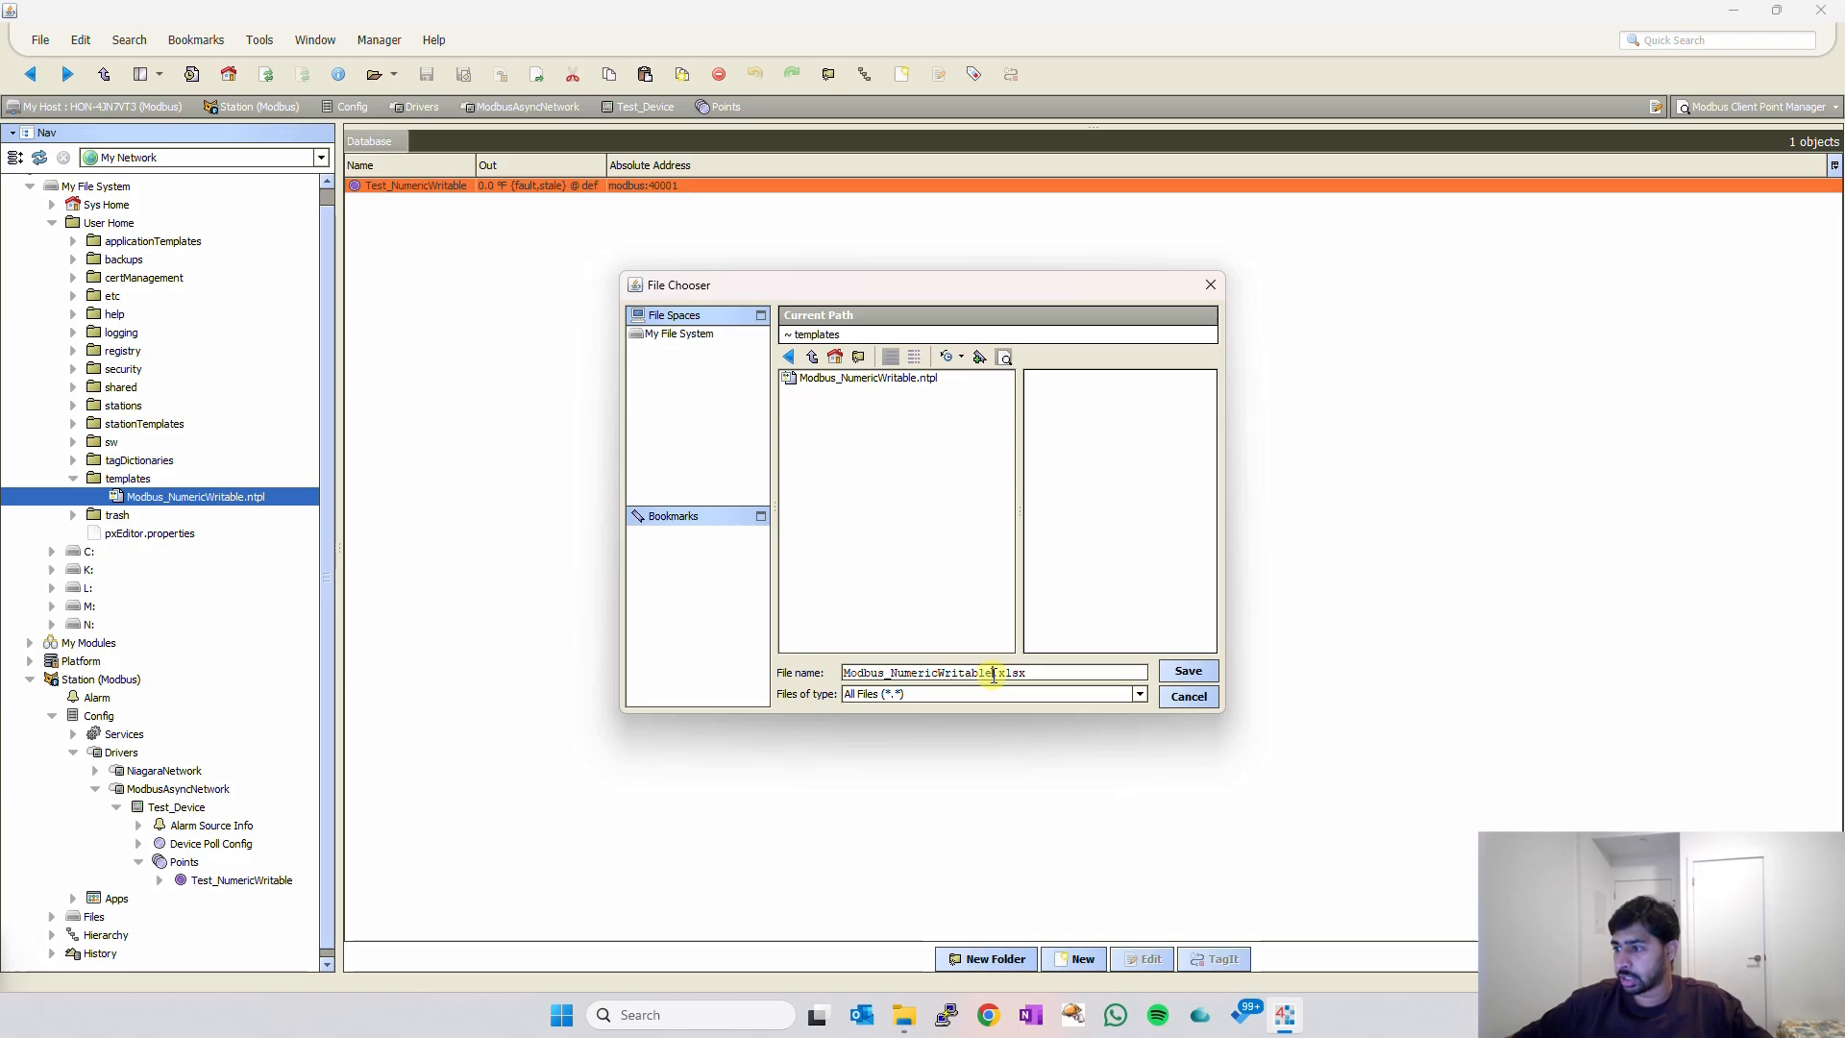
left_click_drag(992, 673, 1048, 674)
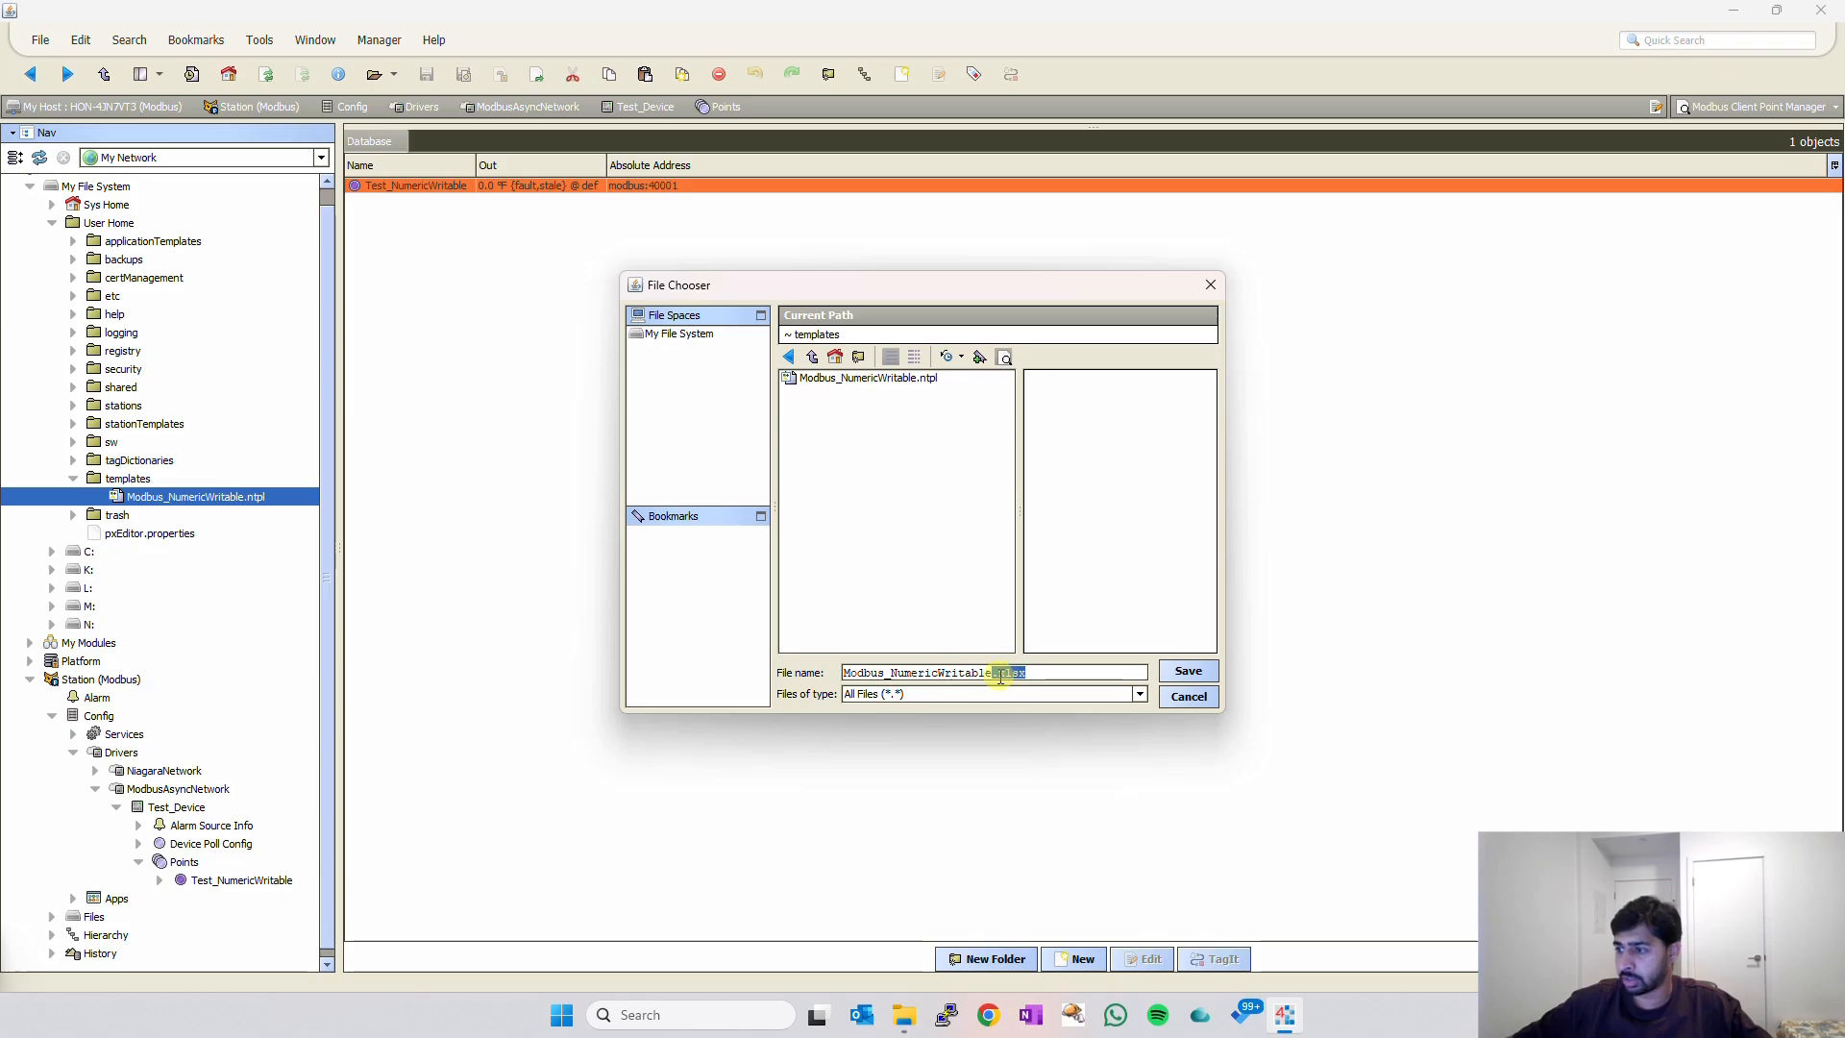
left_click_drag(1000, 675, 1029, 673)
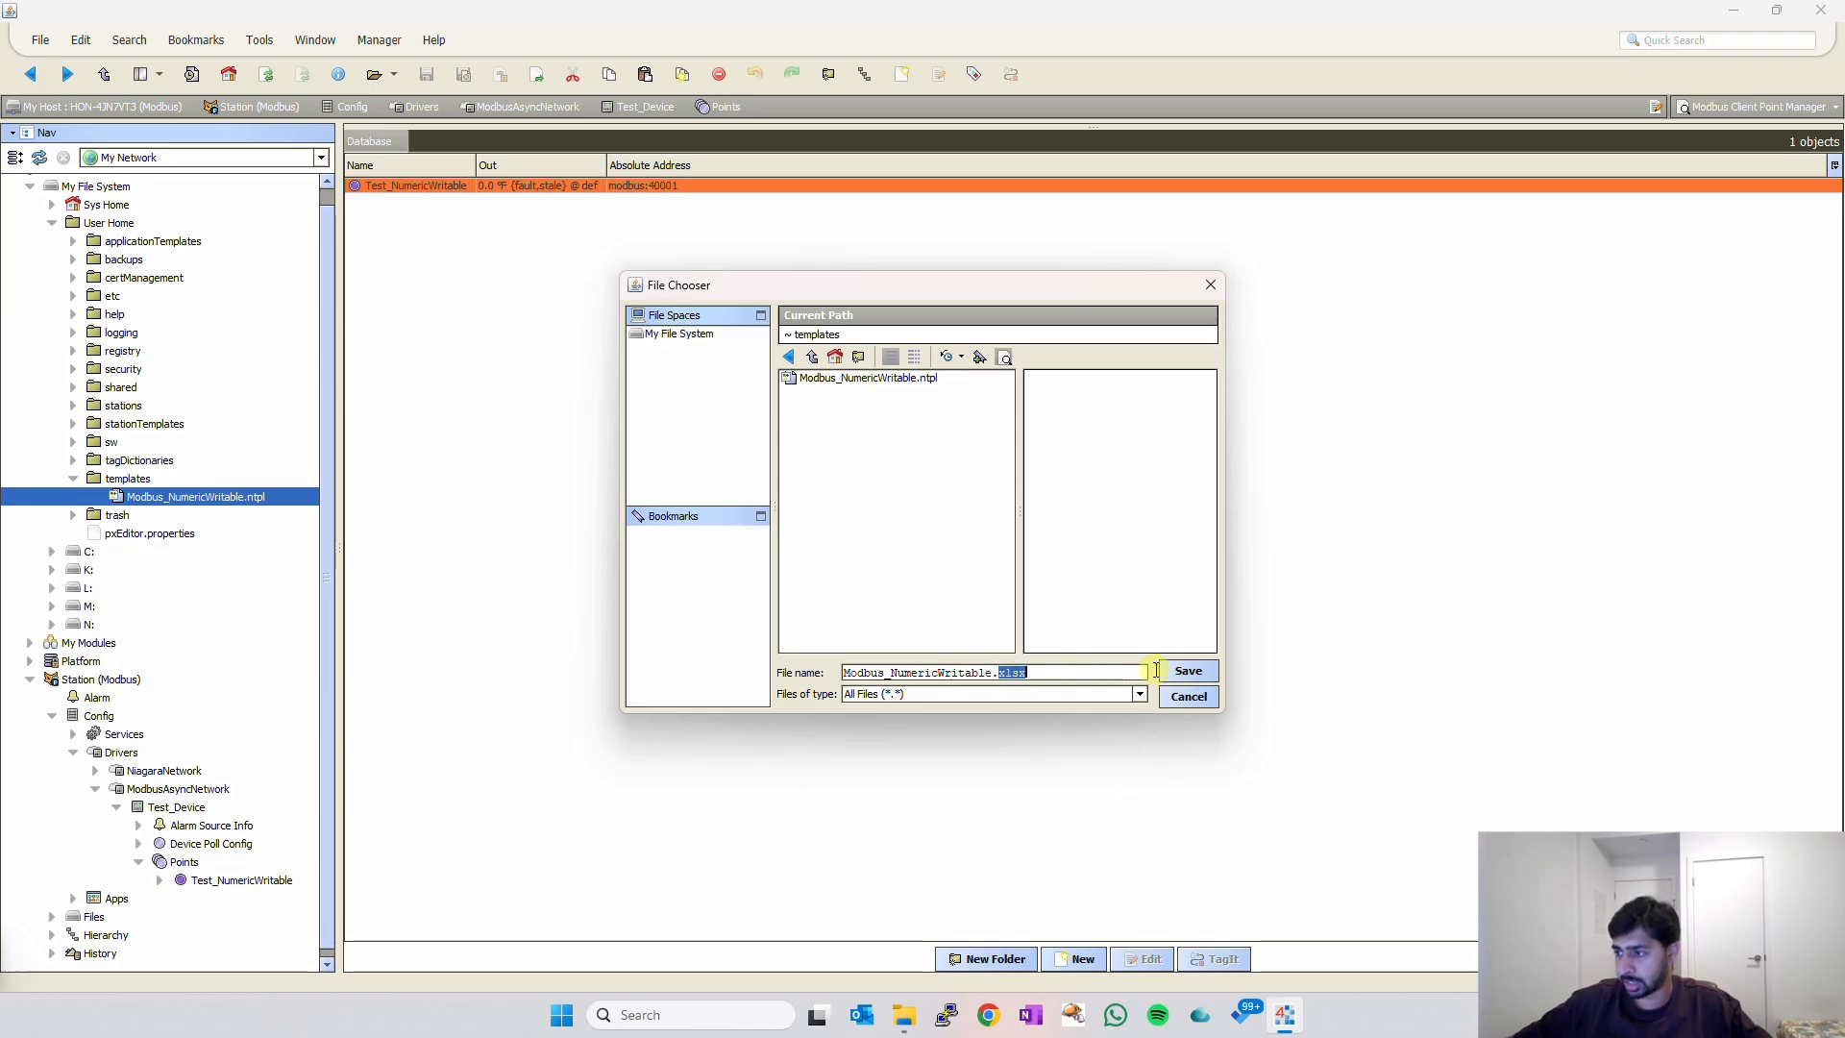
left_click(1200, 674)
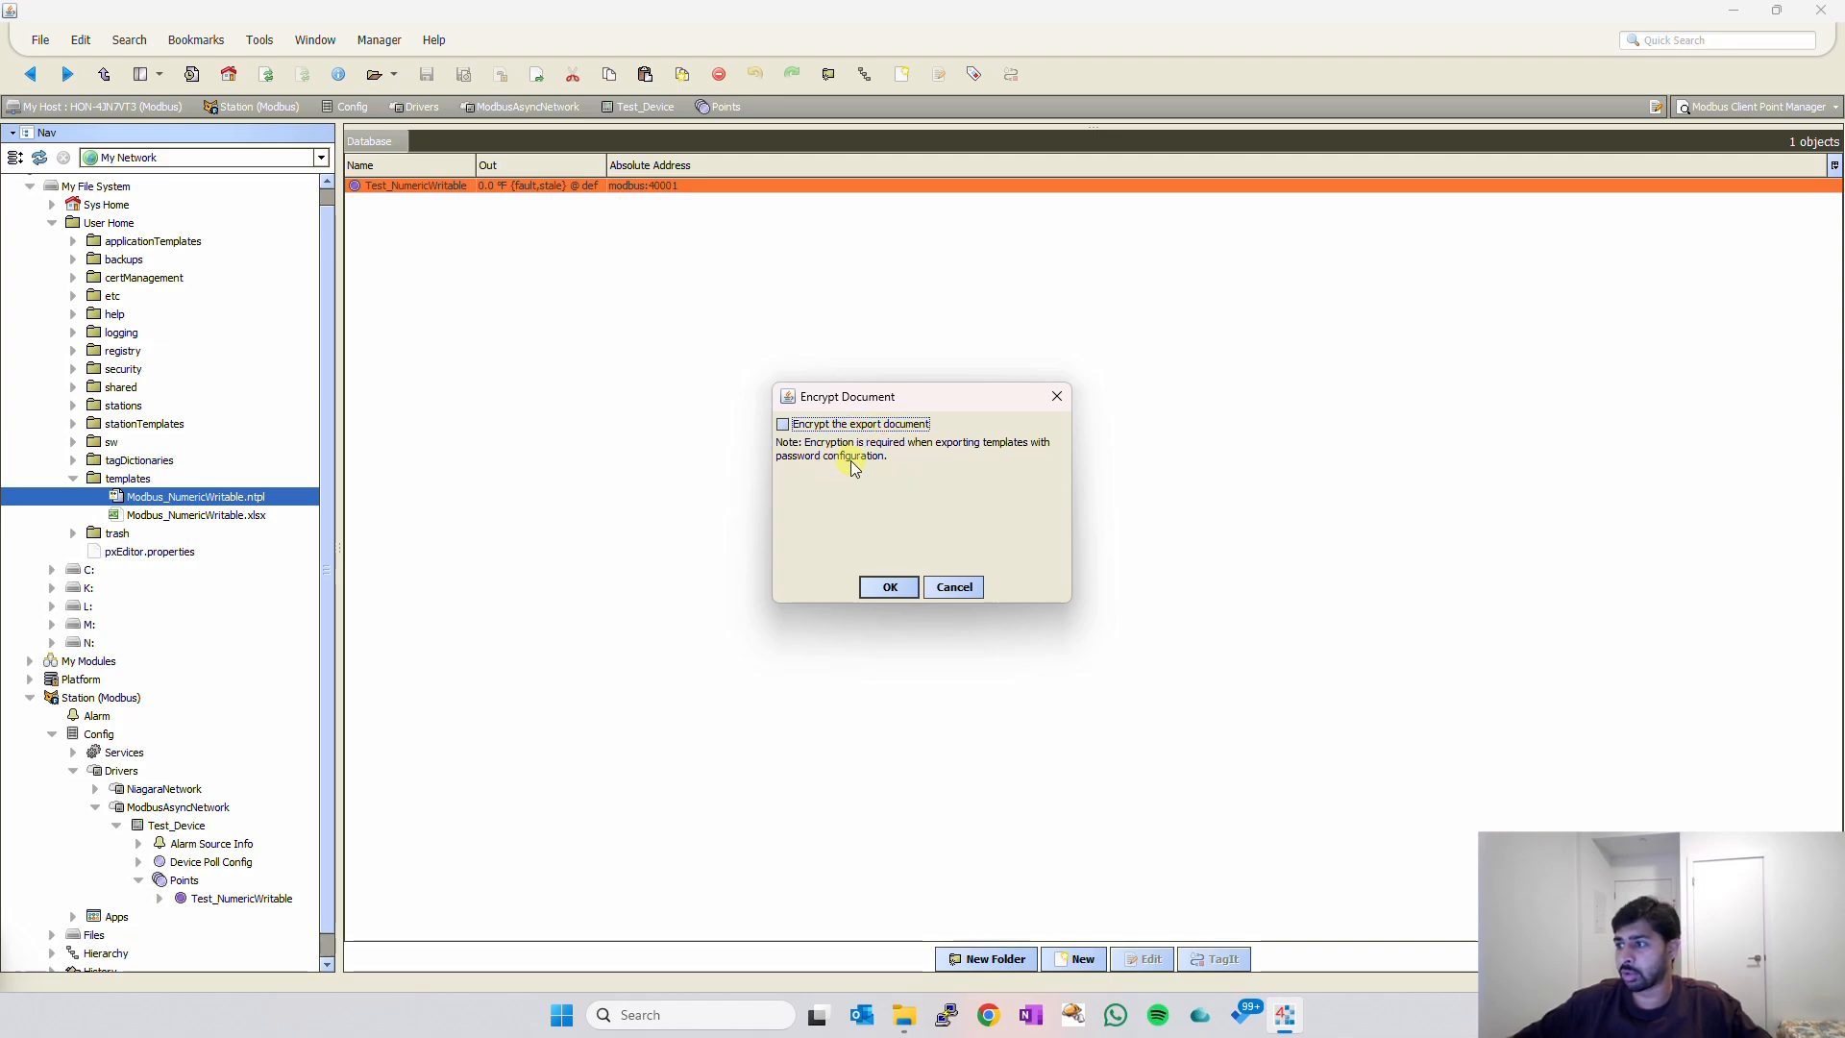
Complete the config export without encrypting the document and without including any tags.
left_click(892, 588)
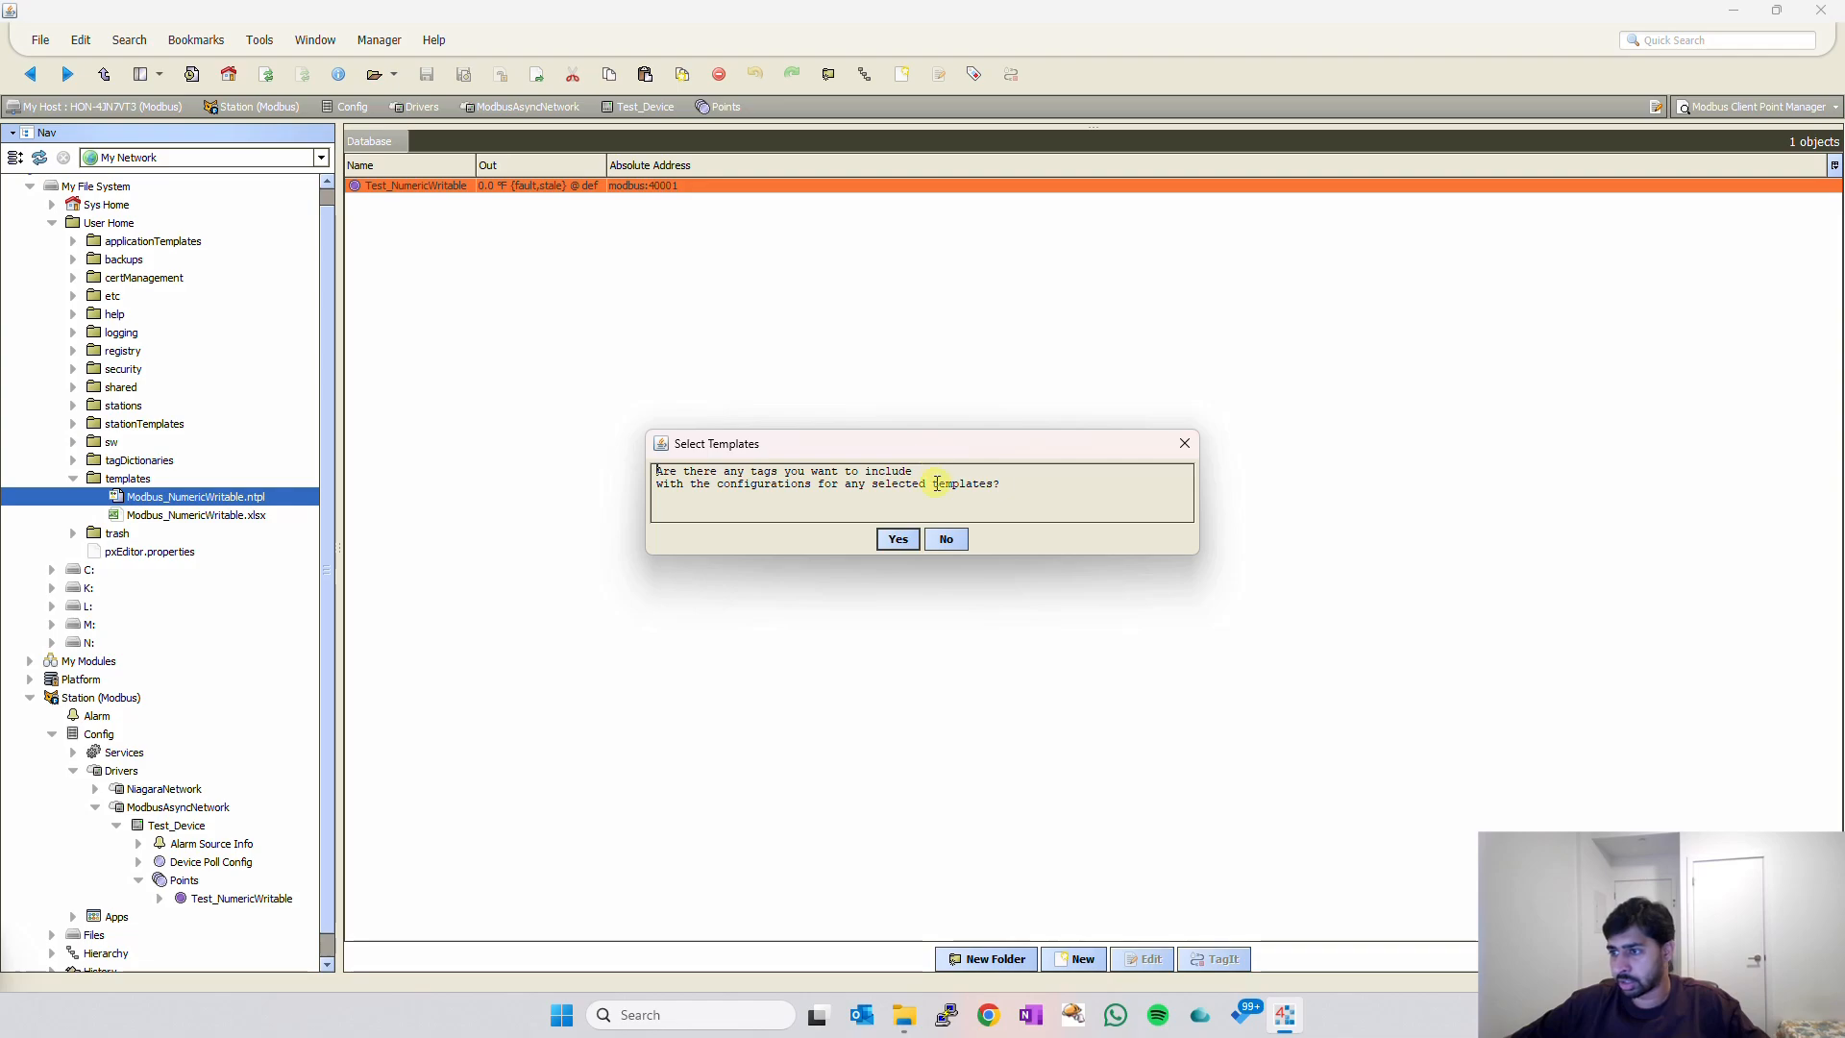
left_click(950, 540)
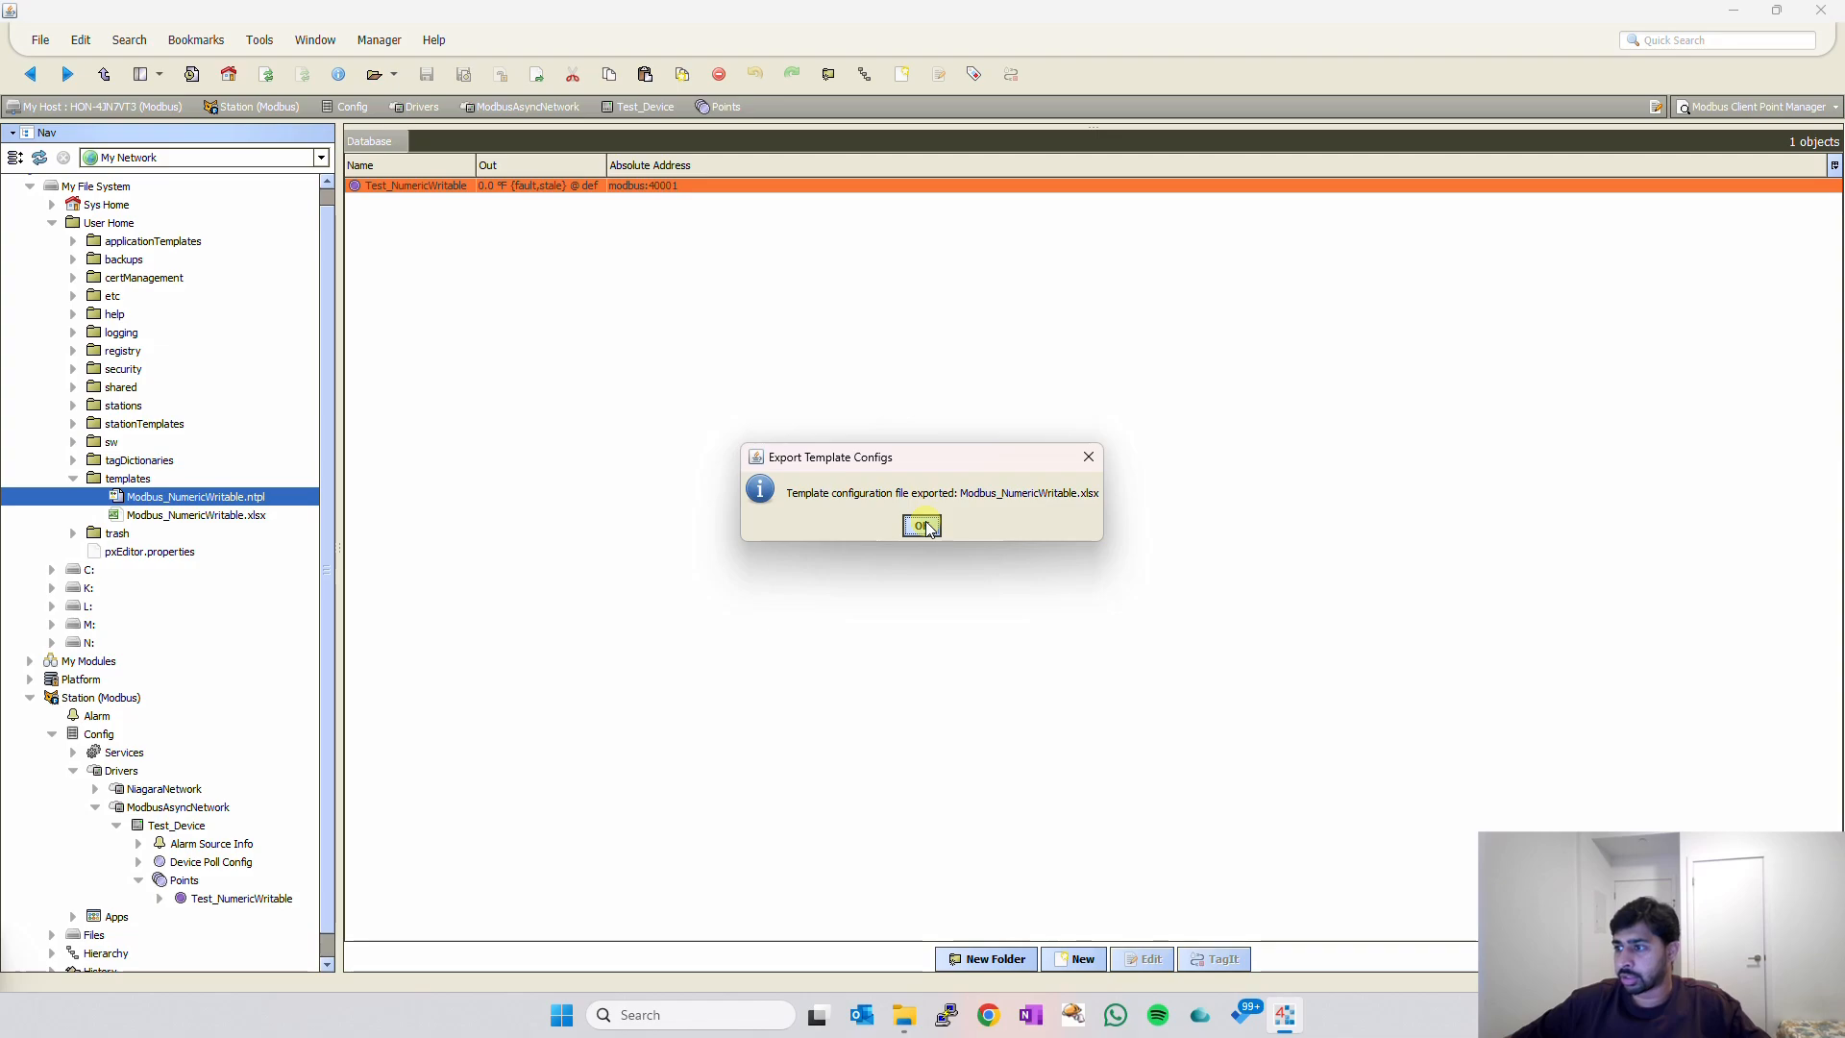
left_click(928, 528)
Open the exported Modbus_NumericWritable.xlsx in Excel and examine its template description, deployment columns and Configs block.
left_click(297, 517)
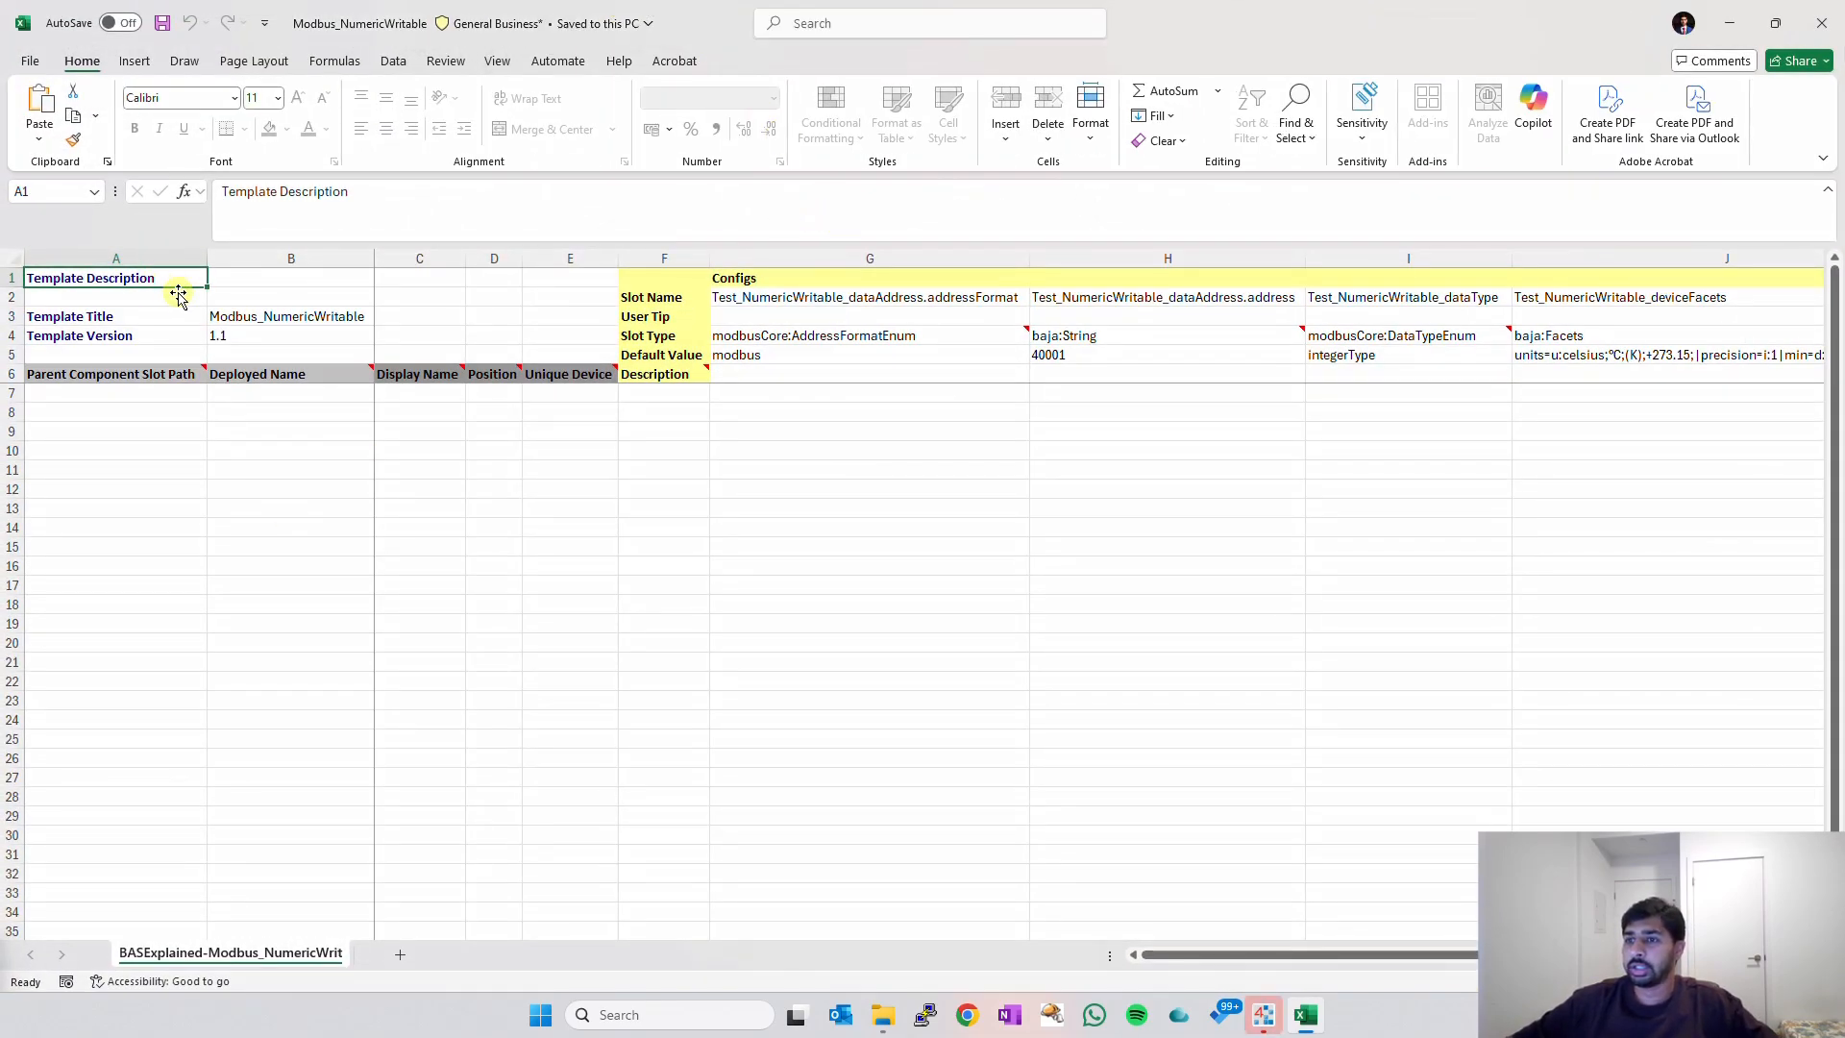
left_click(421, 522)
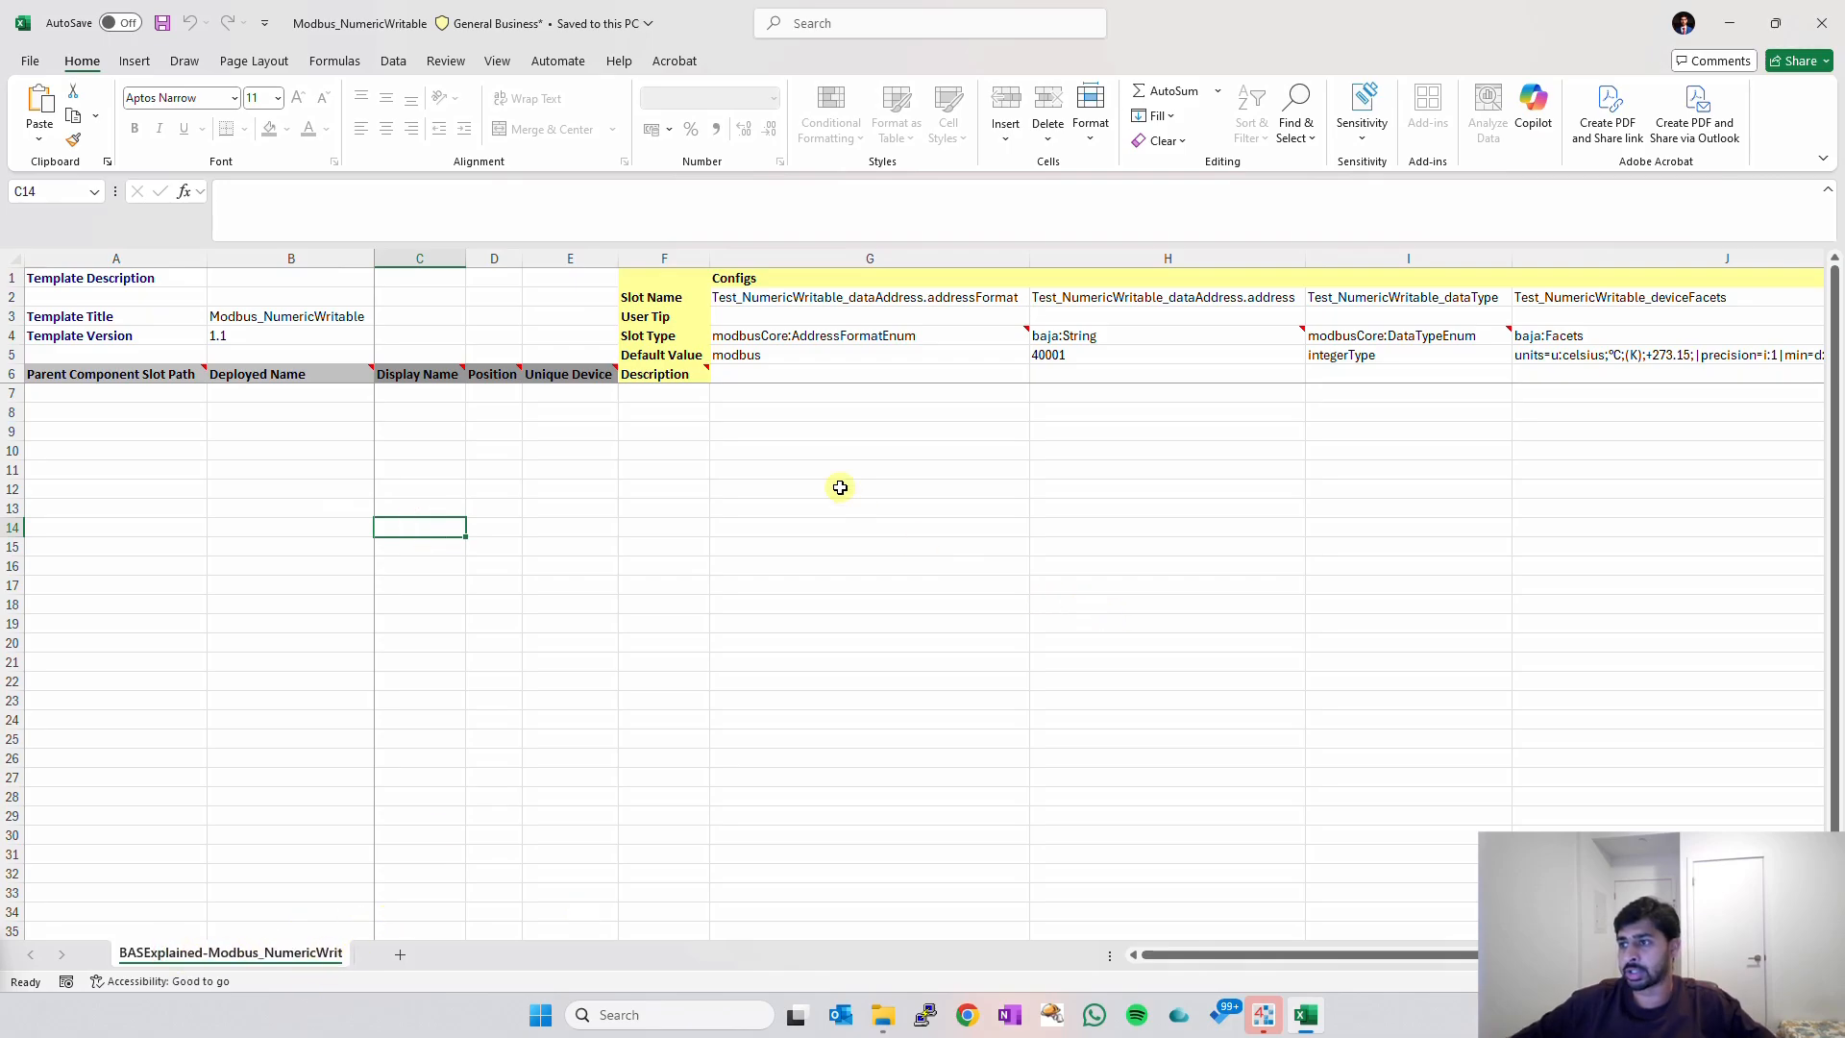
left_click_drag(115, 373, 571, 373)
left_click_drag(664, 278, 1464, 353)
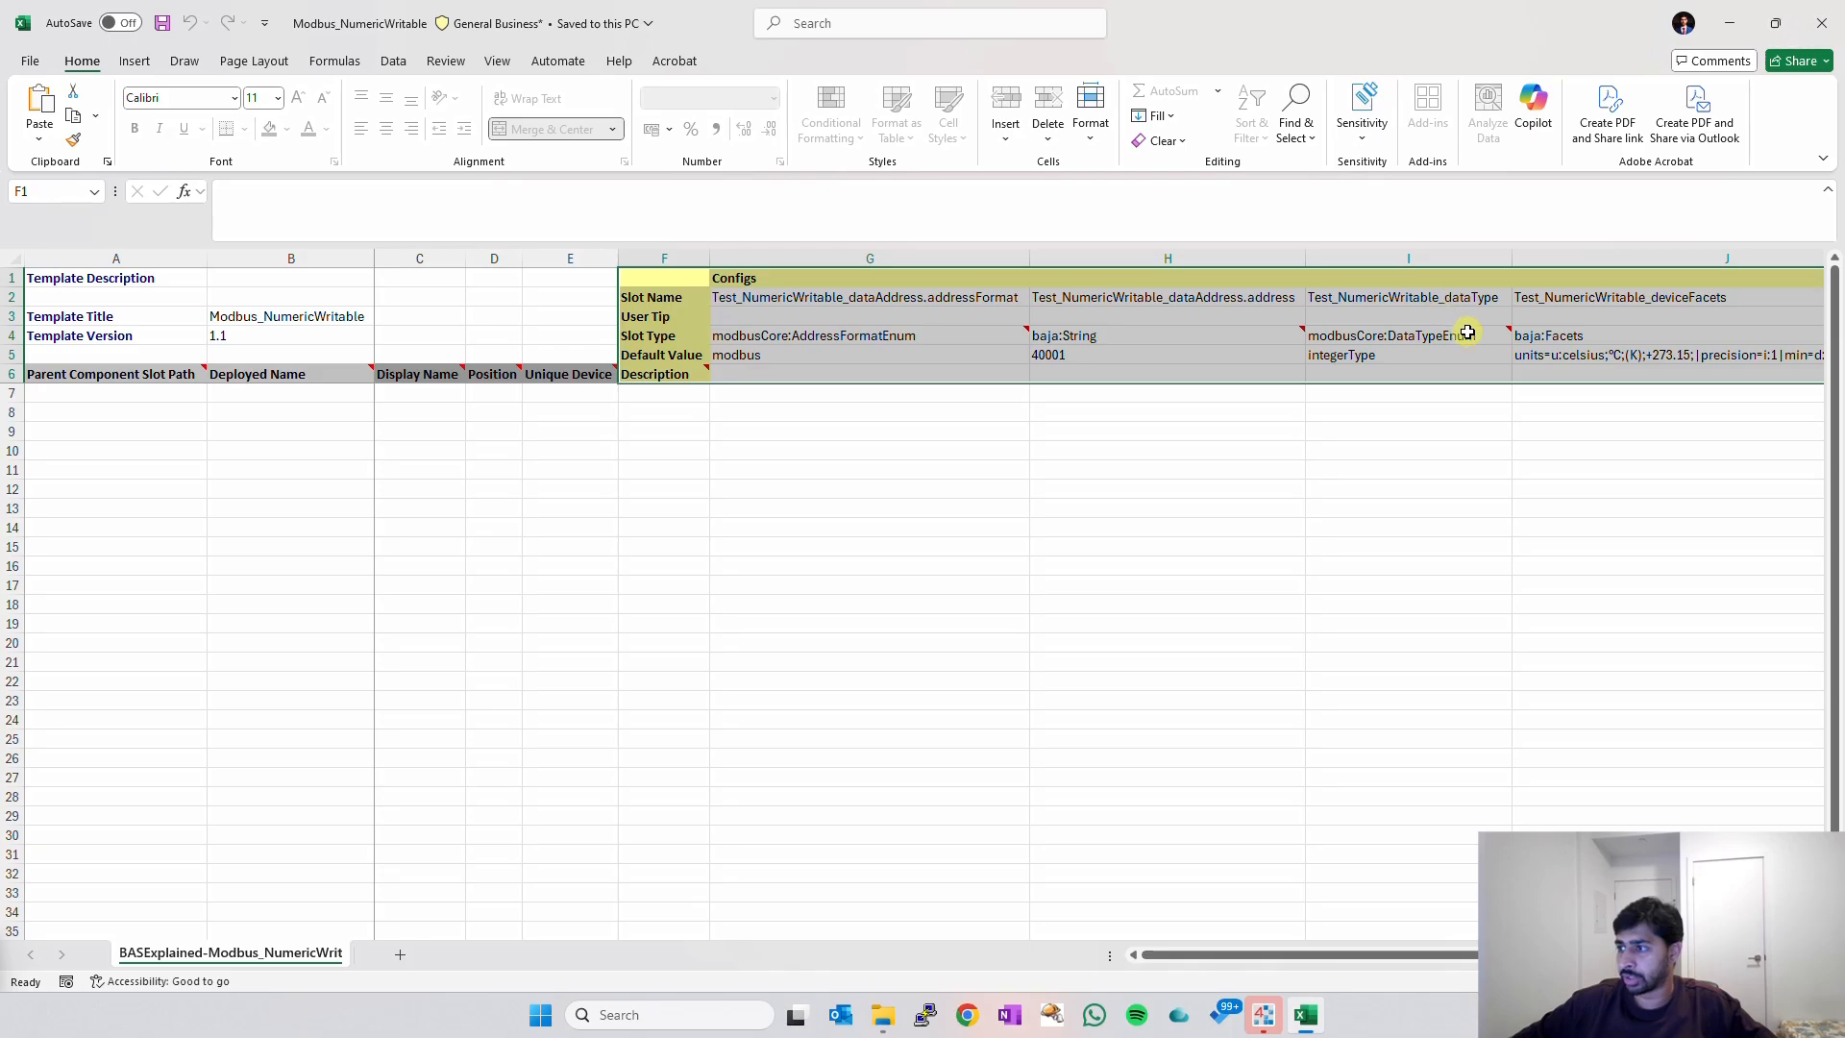
mouse_move(1486, 333)
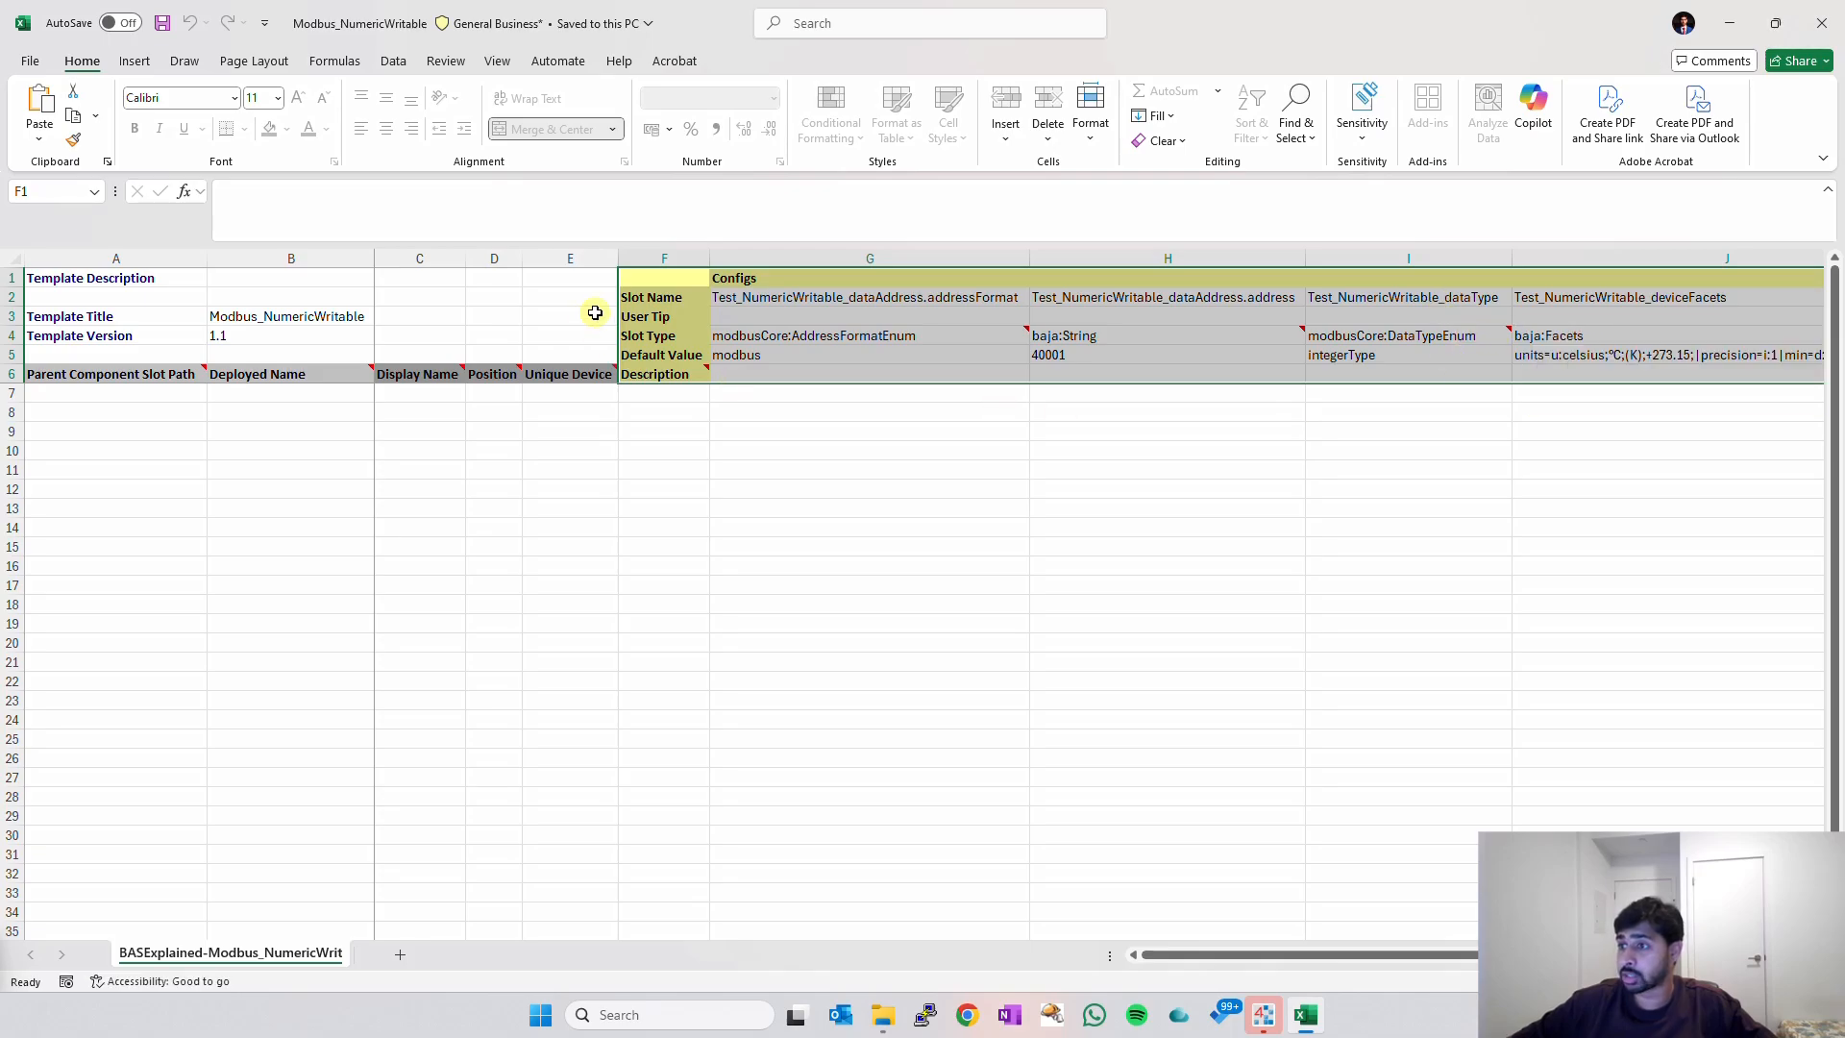
left_click_drag(43, 374, 557, 280)
left_click(571, 453)
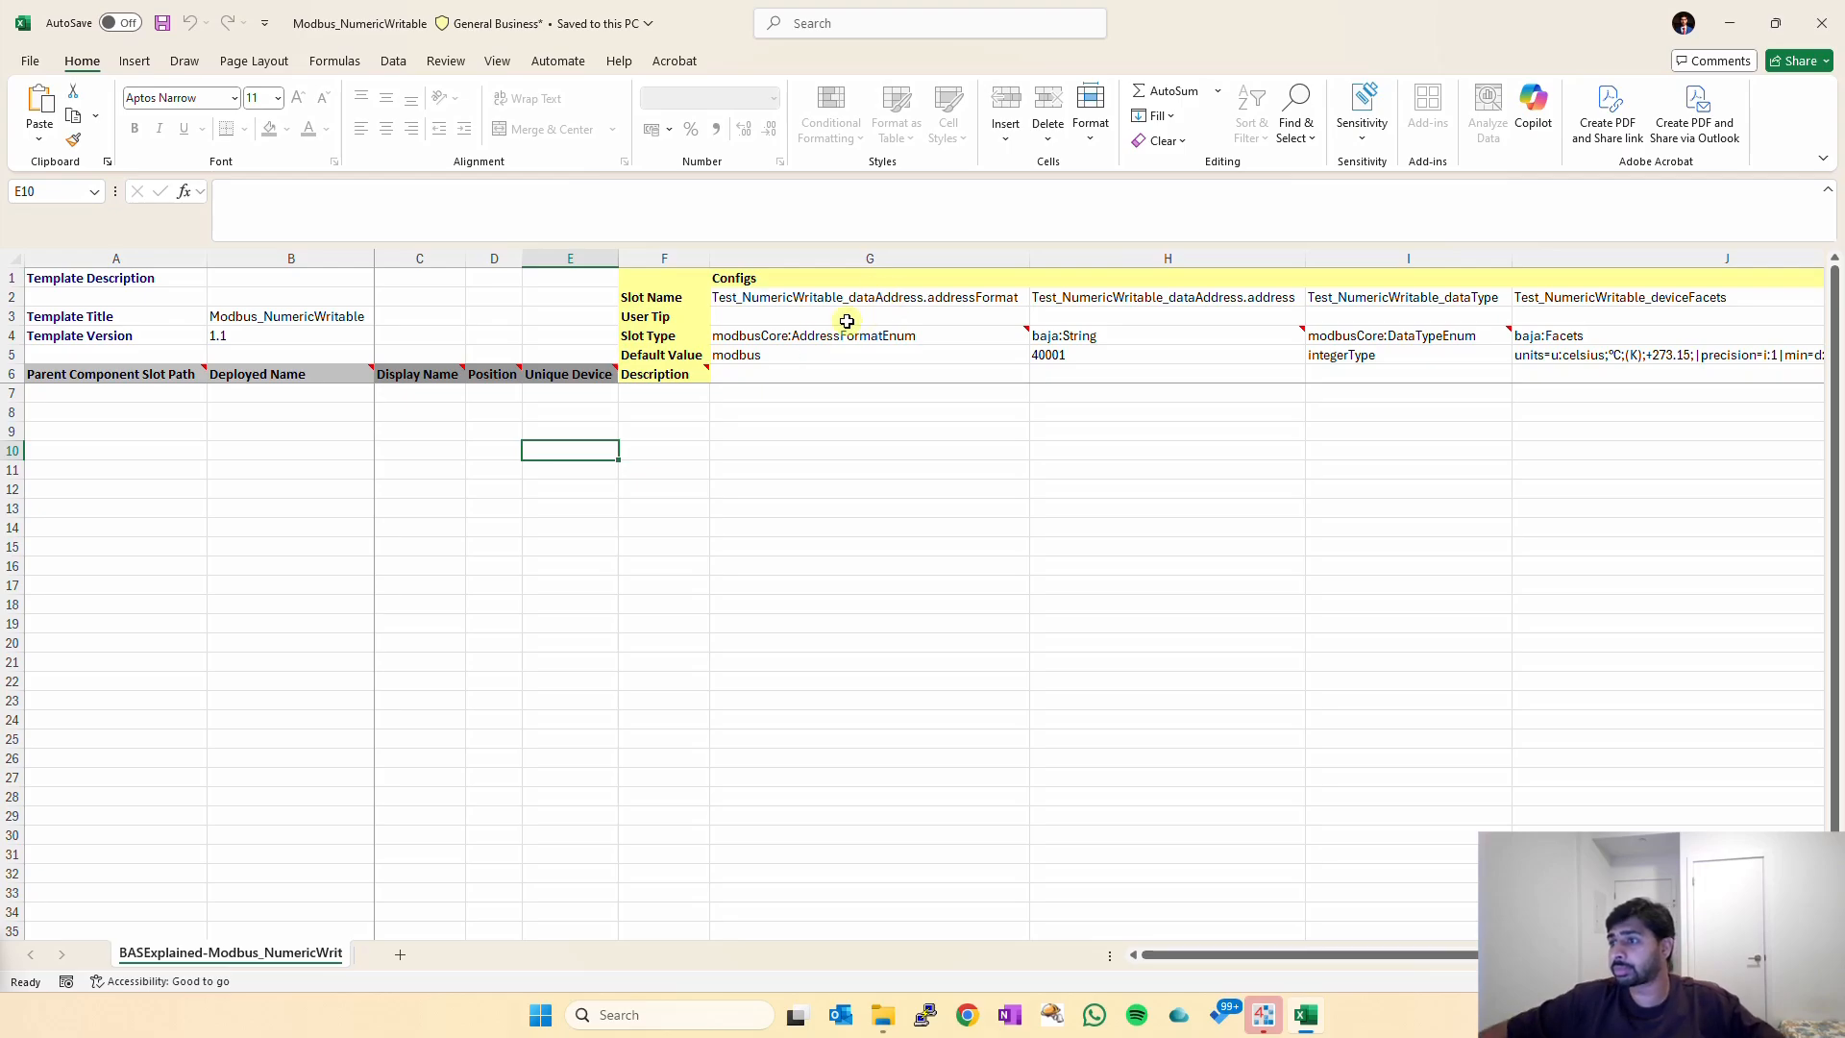
Examine the Default Value row and the blank entry cells beneath the address, data type and slot path headings.
left_click(780, 350)
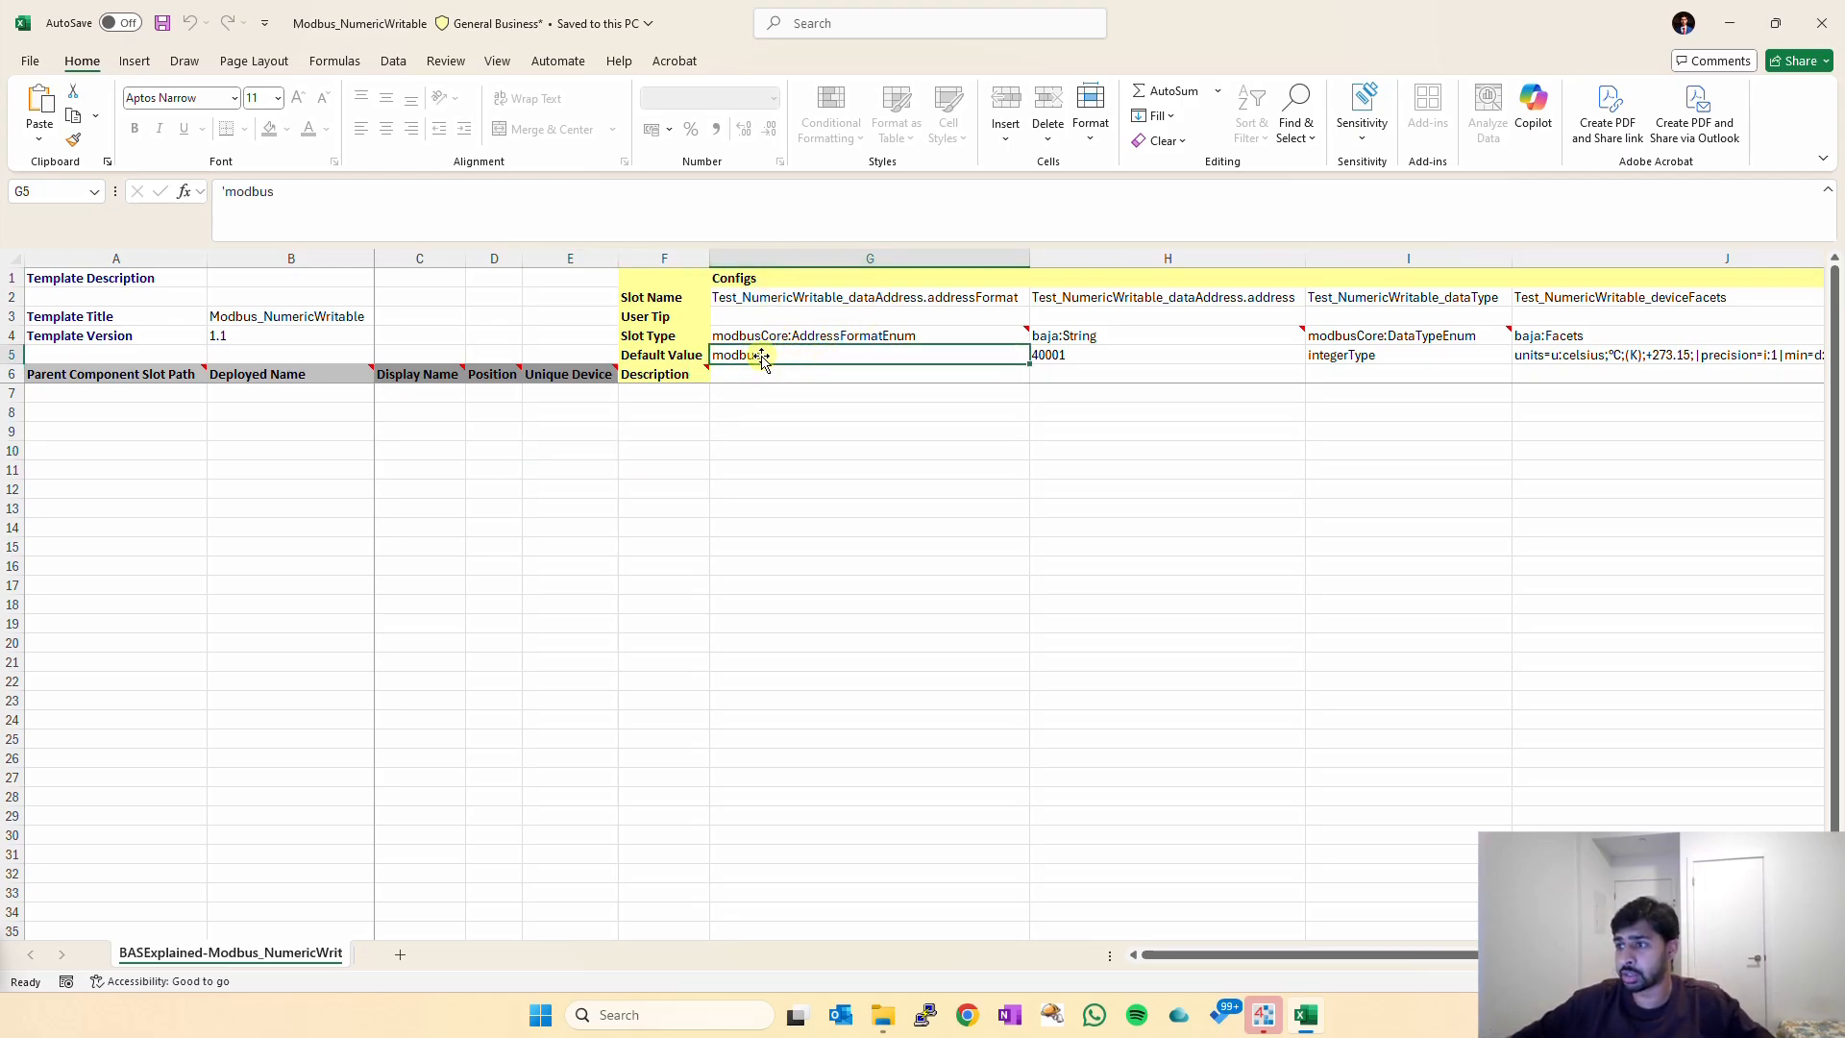
left_click(747, 390)
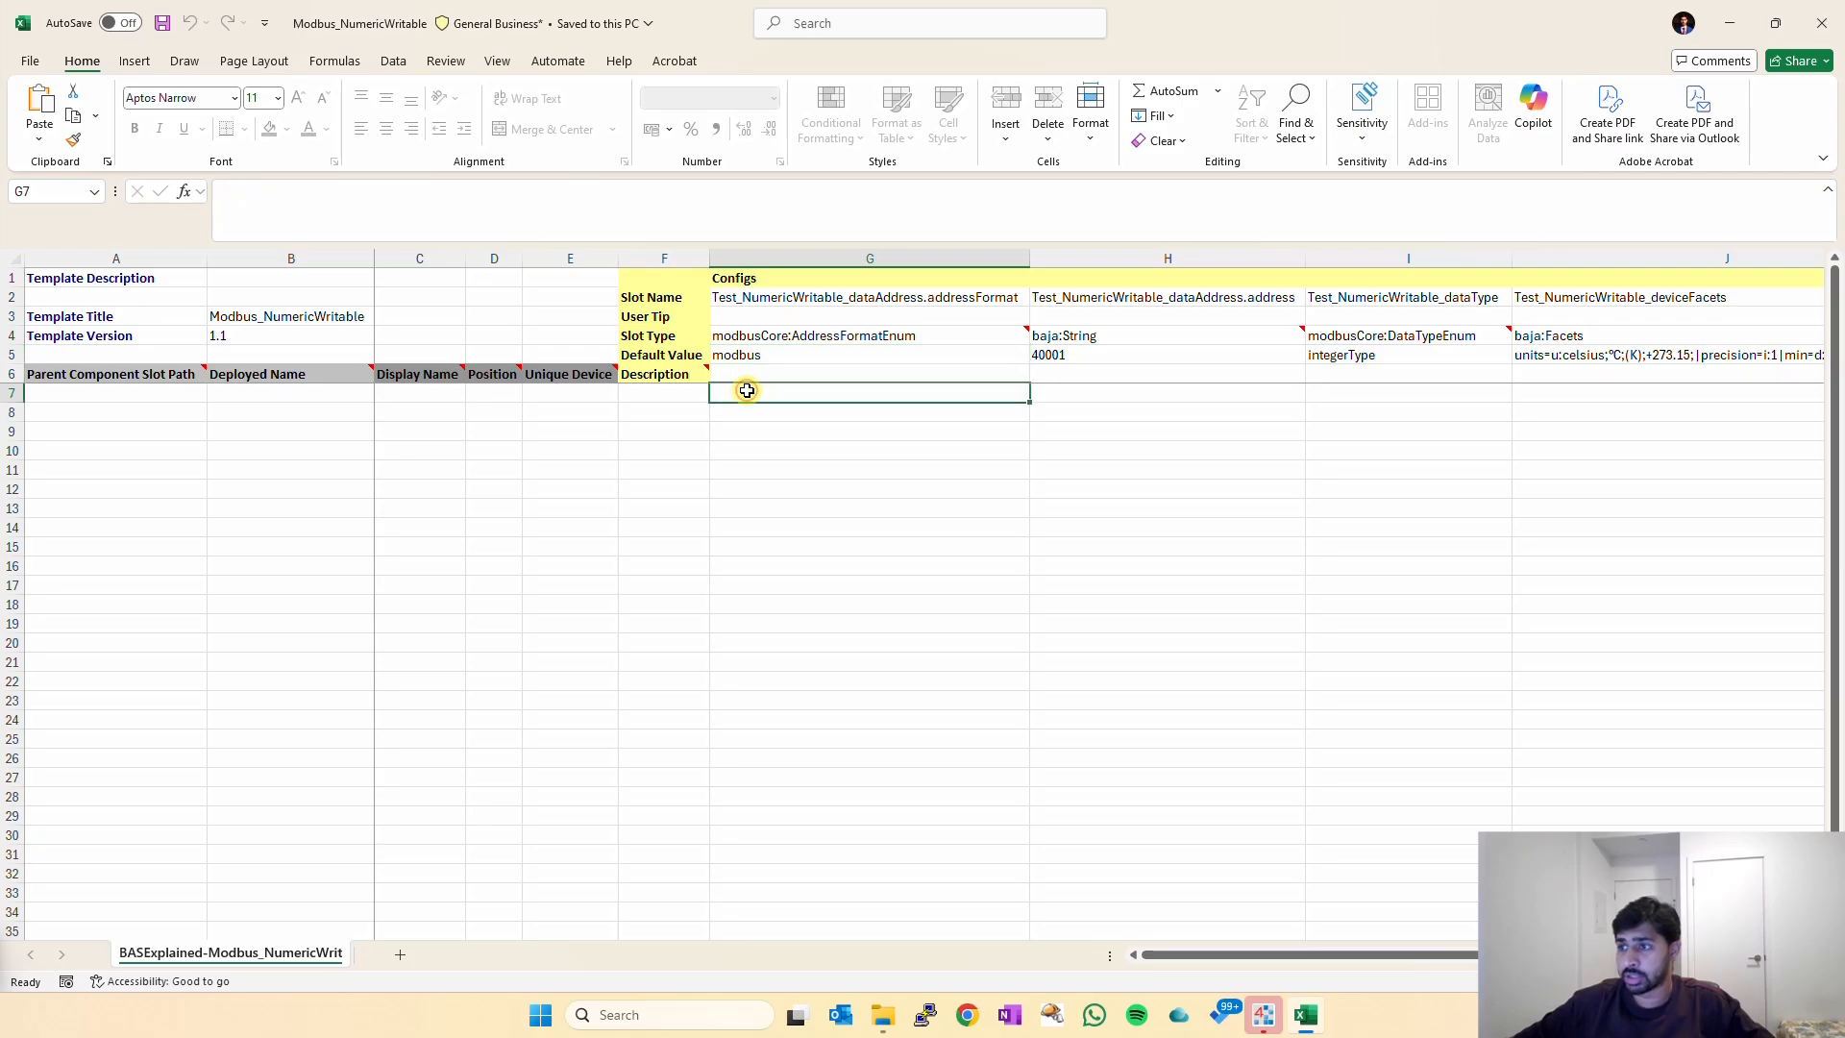
left_click(1080, 394)
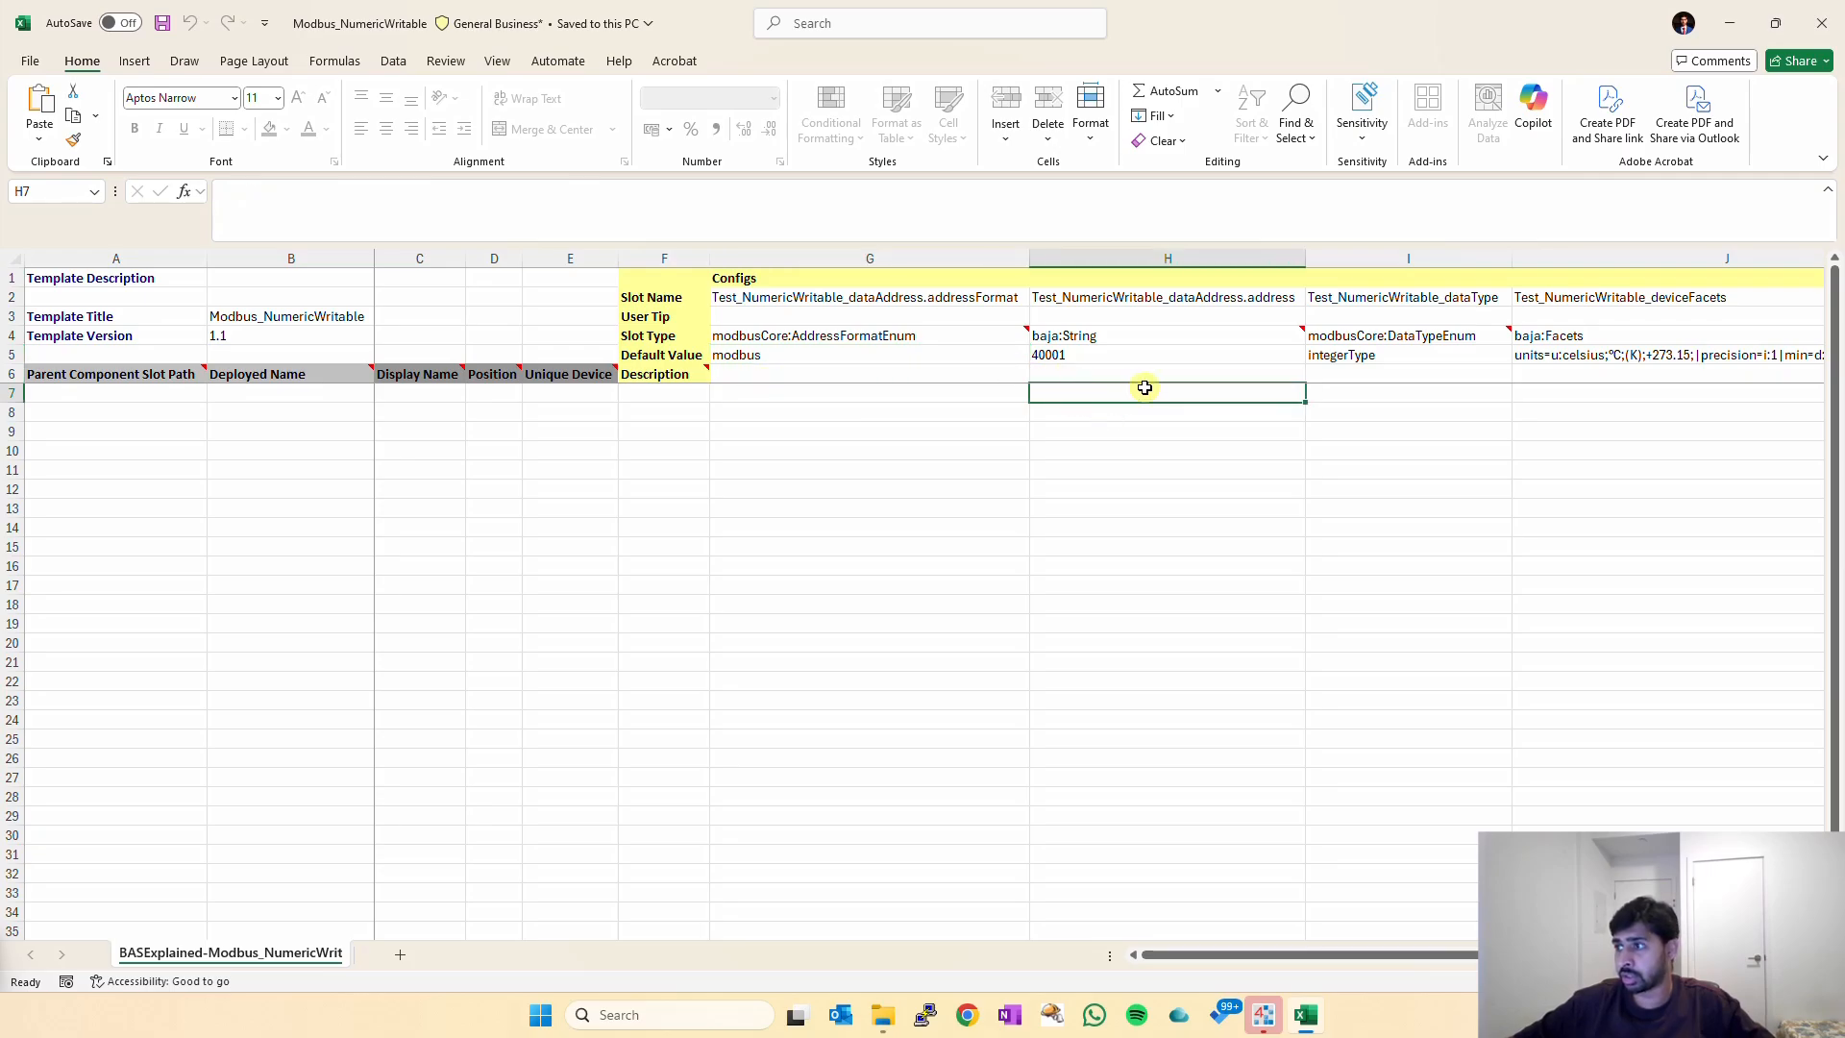
left_click(1369, 397)
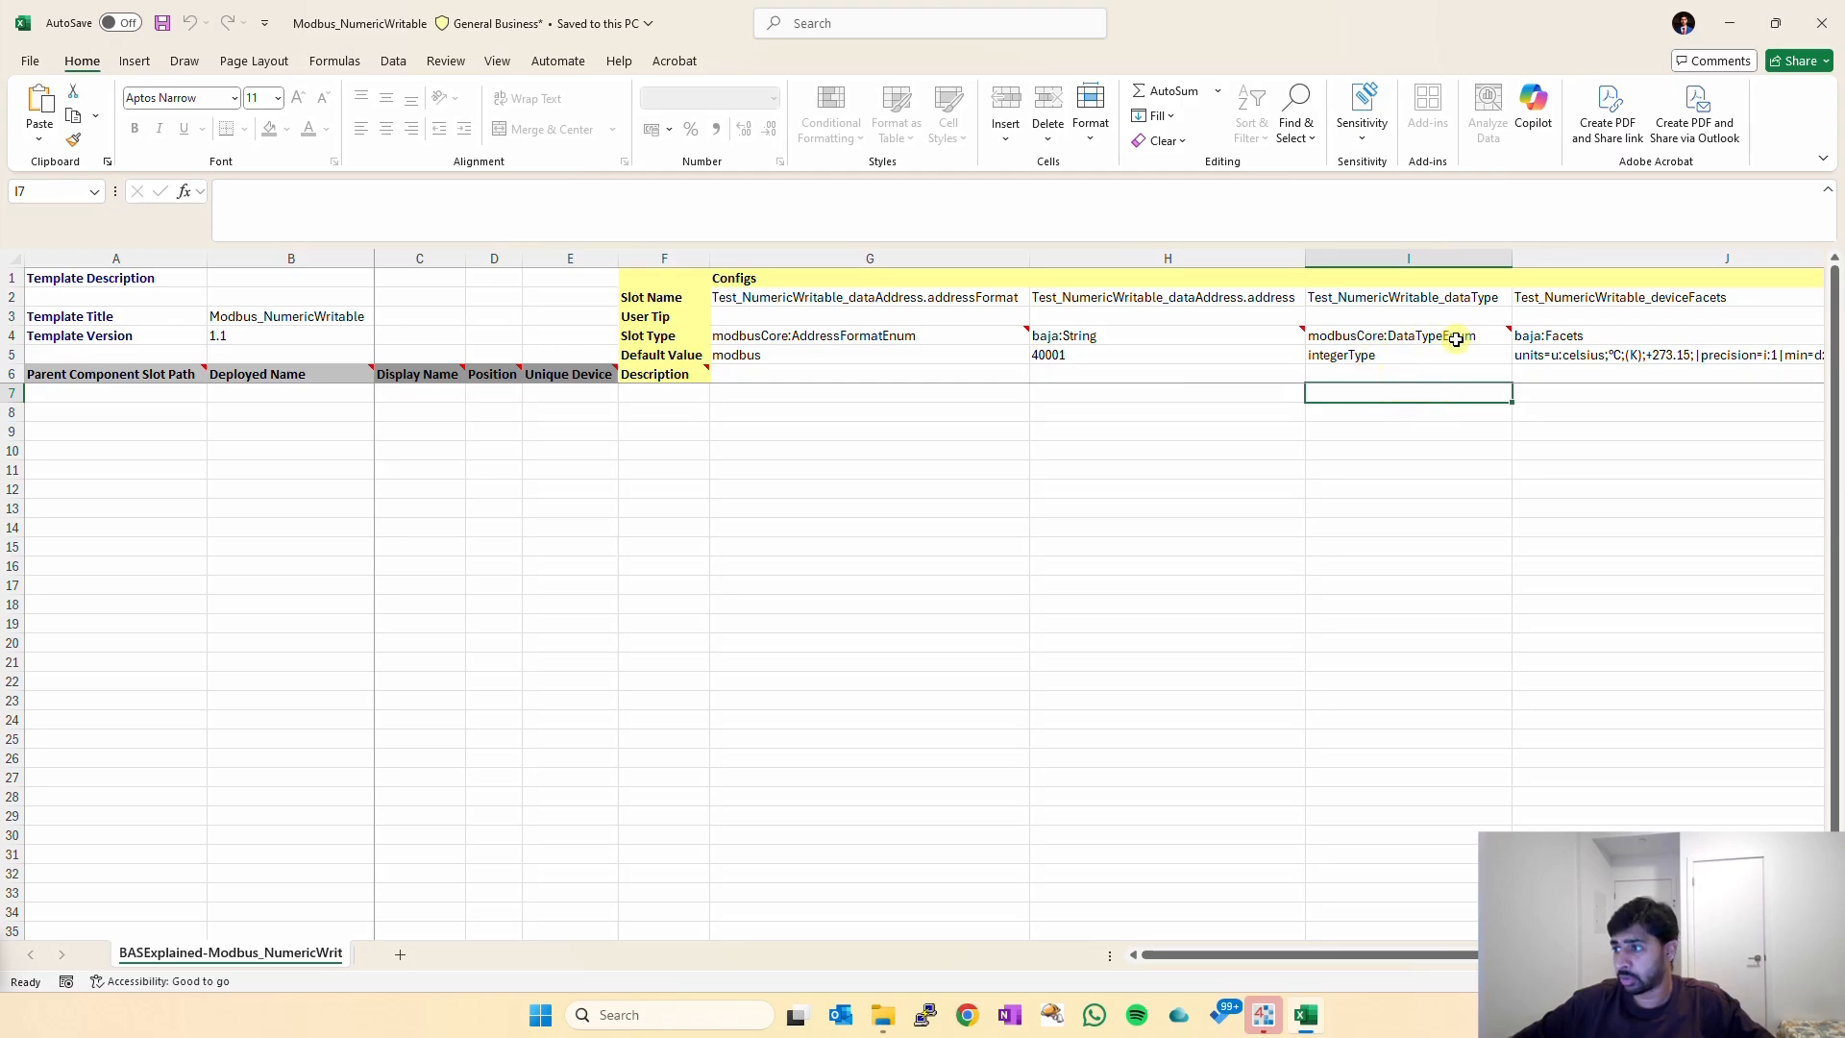
left_click(13, 355)
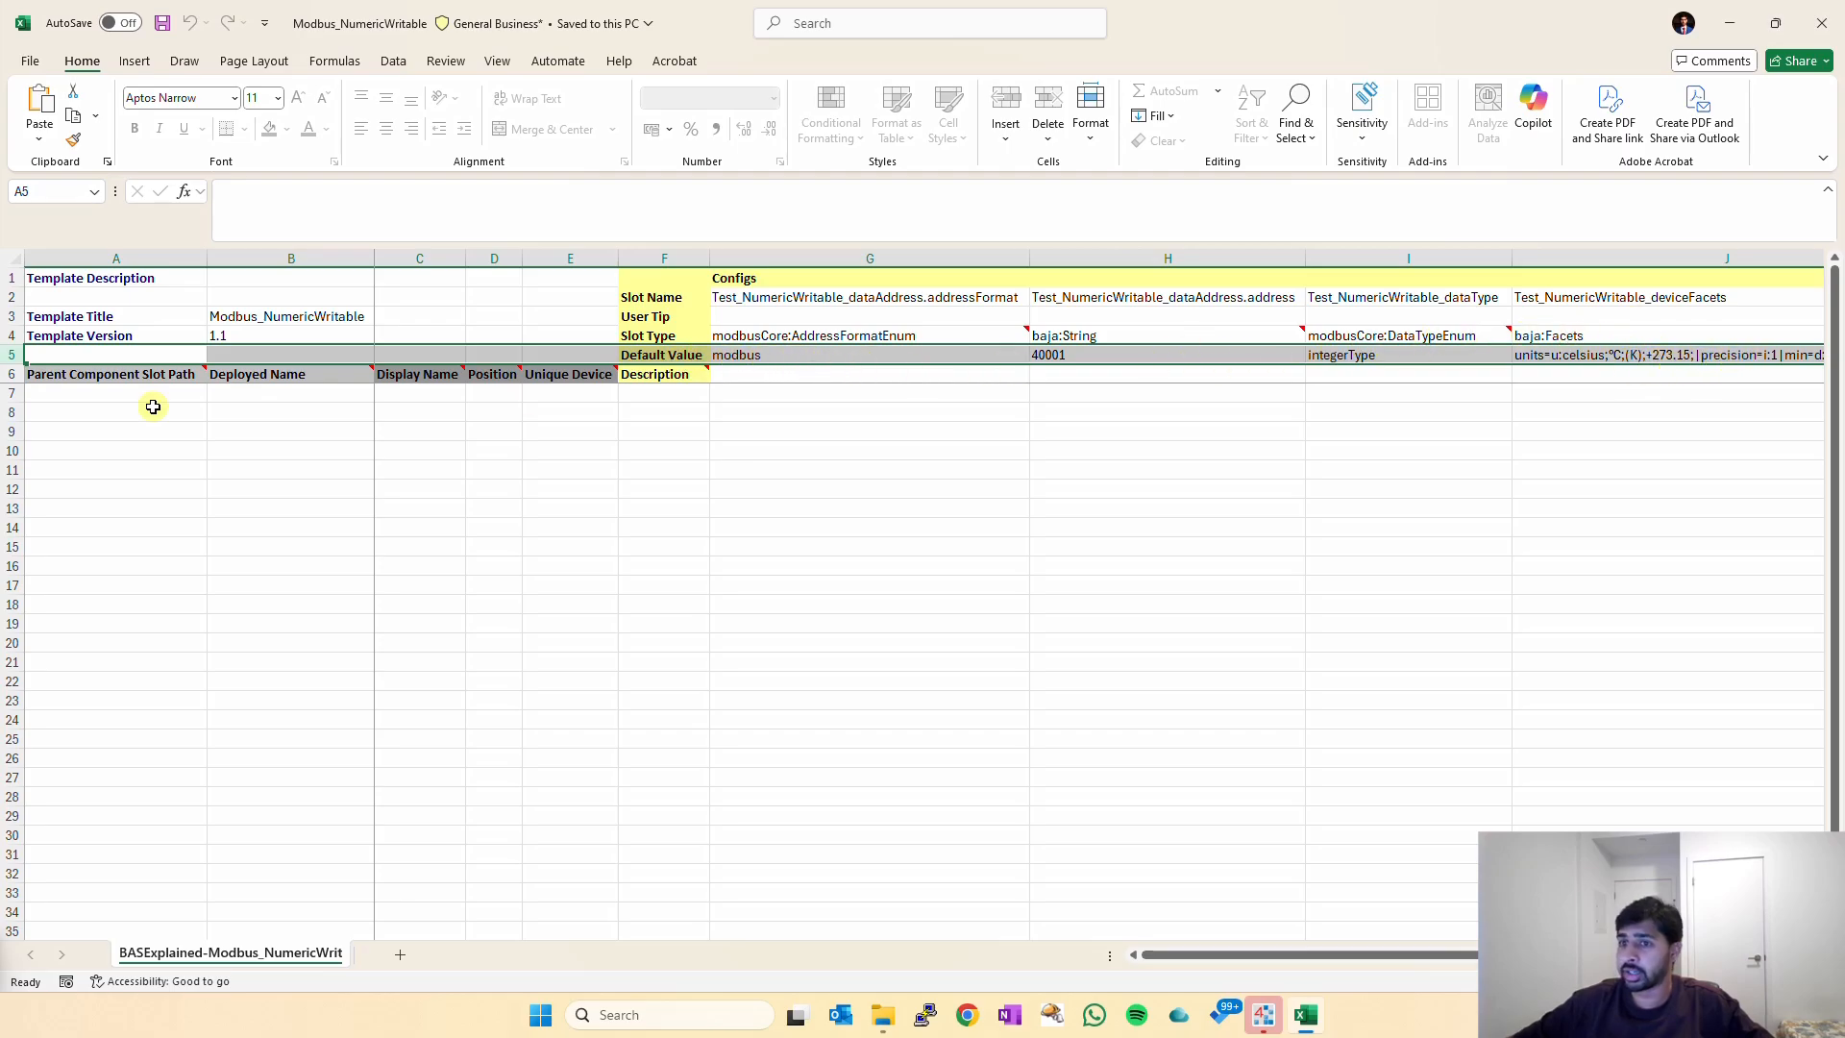
left_click(101, 393)
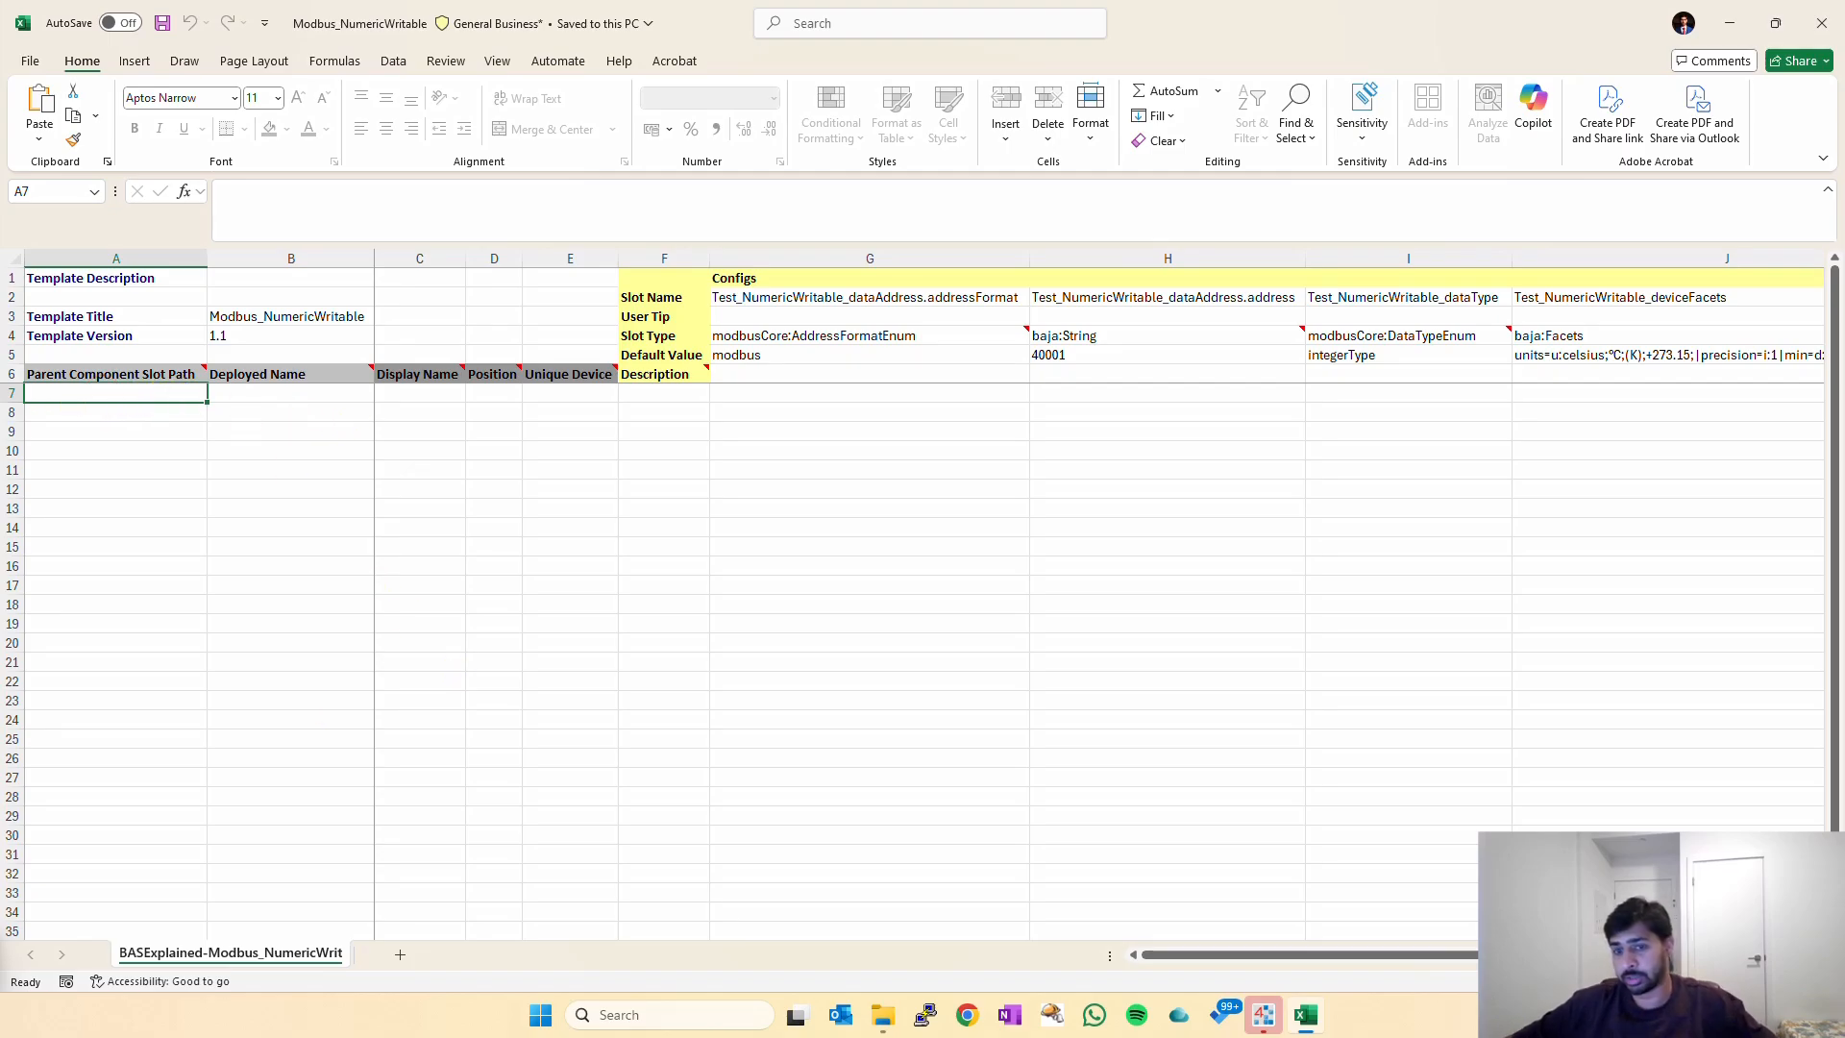
Switch to Niagara Workbench and copy the Points folder's slot path Drivers/ModbusAsyncNetwork/Test_Device/points, without the leading slash.
left_click(1264, 1014)
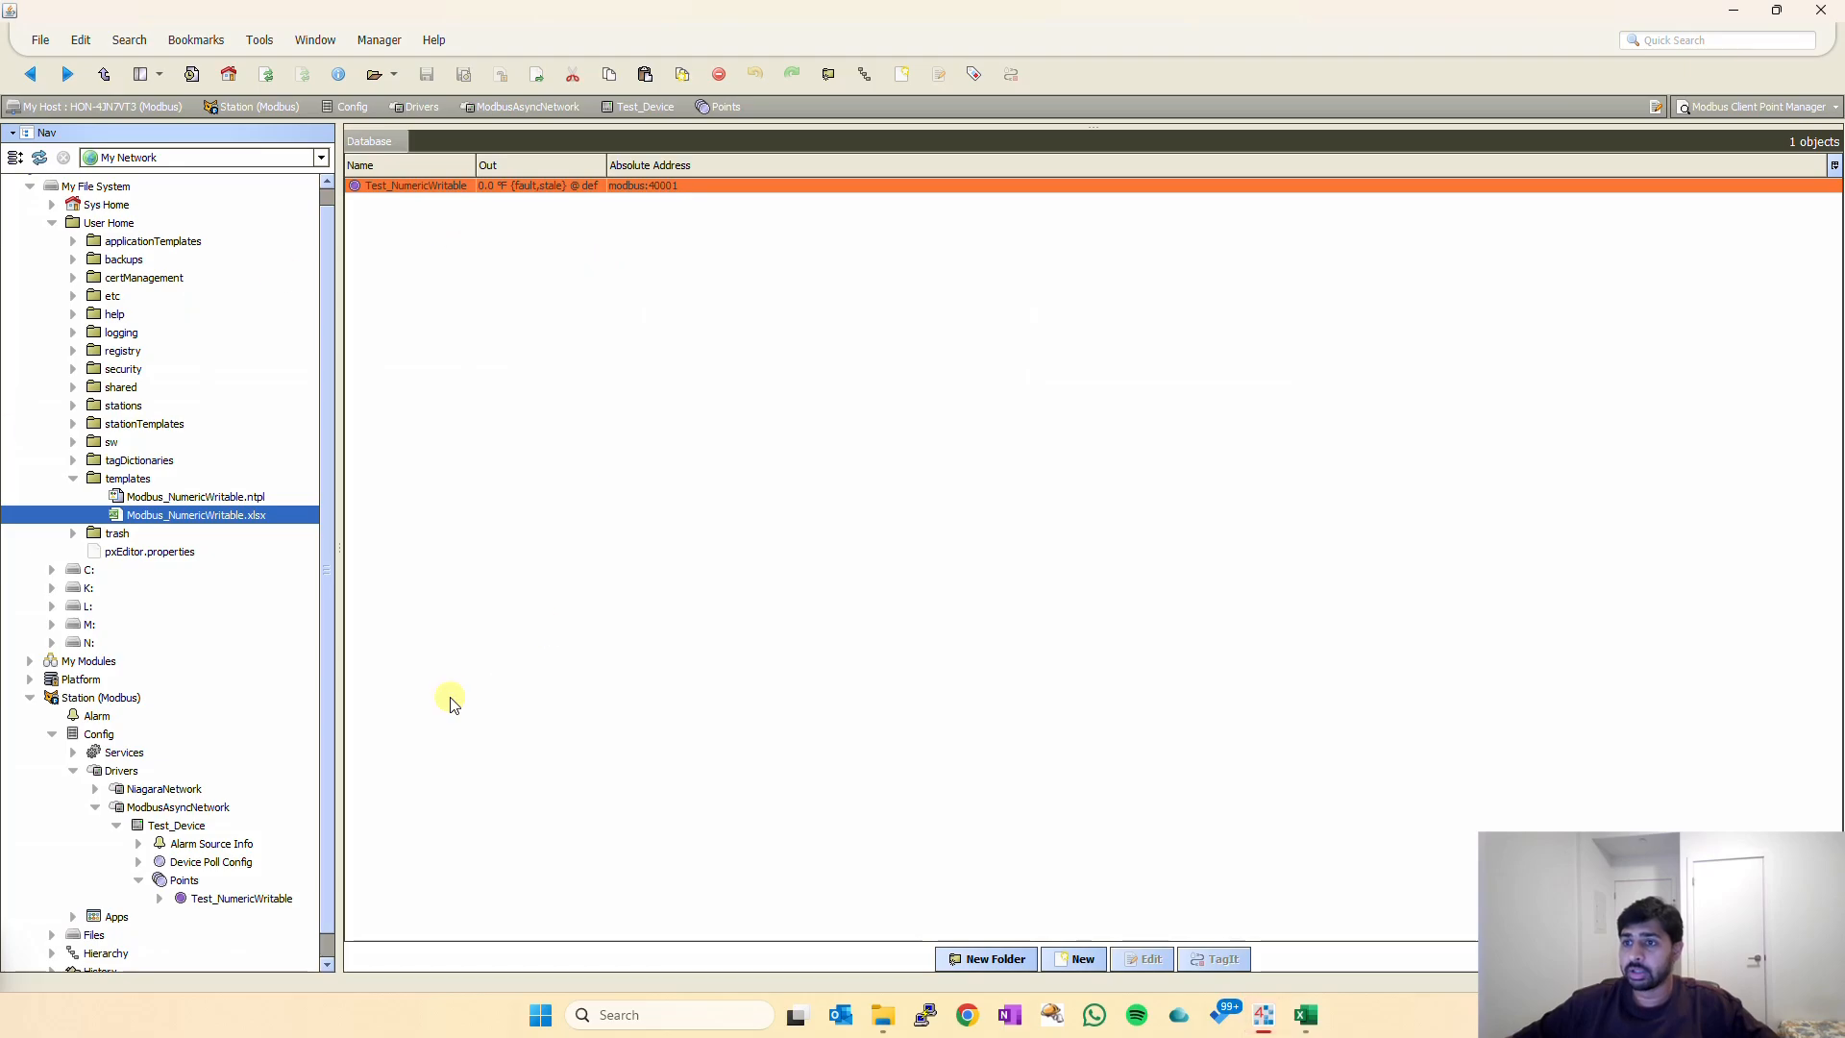
left_click(34, 190)
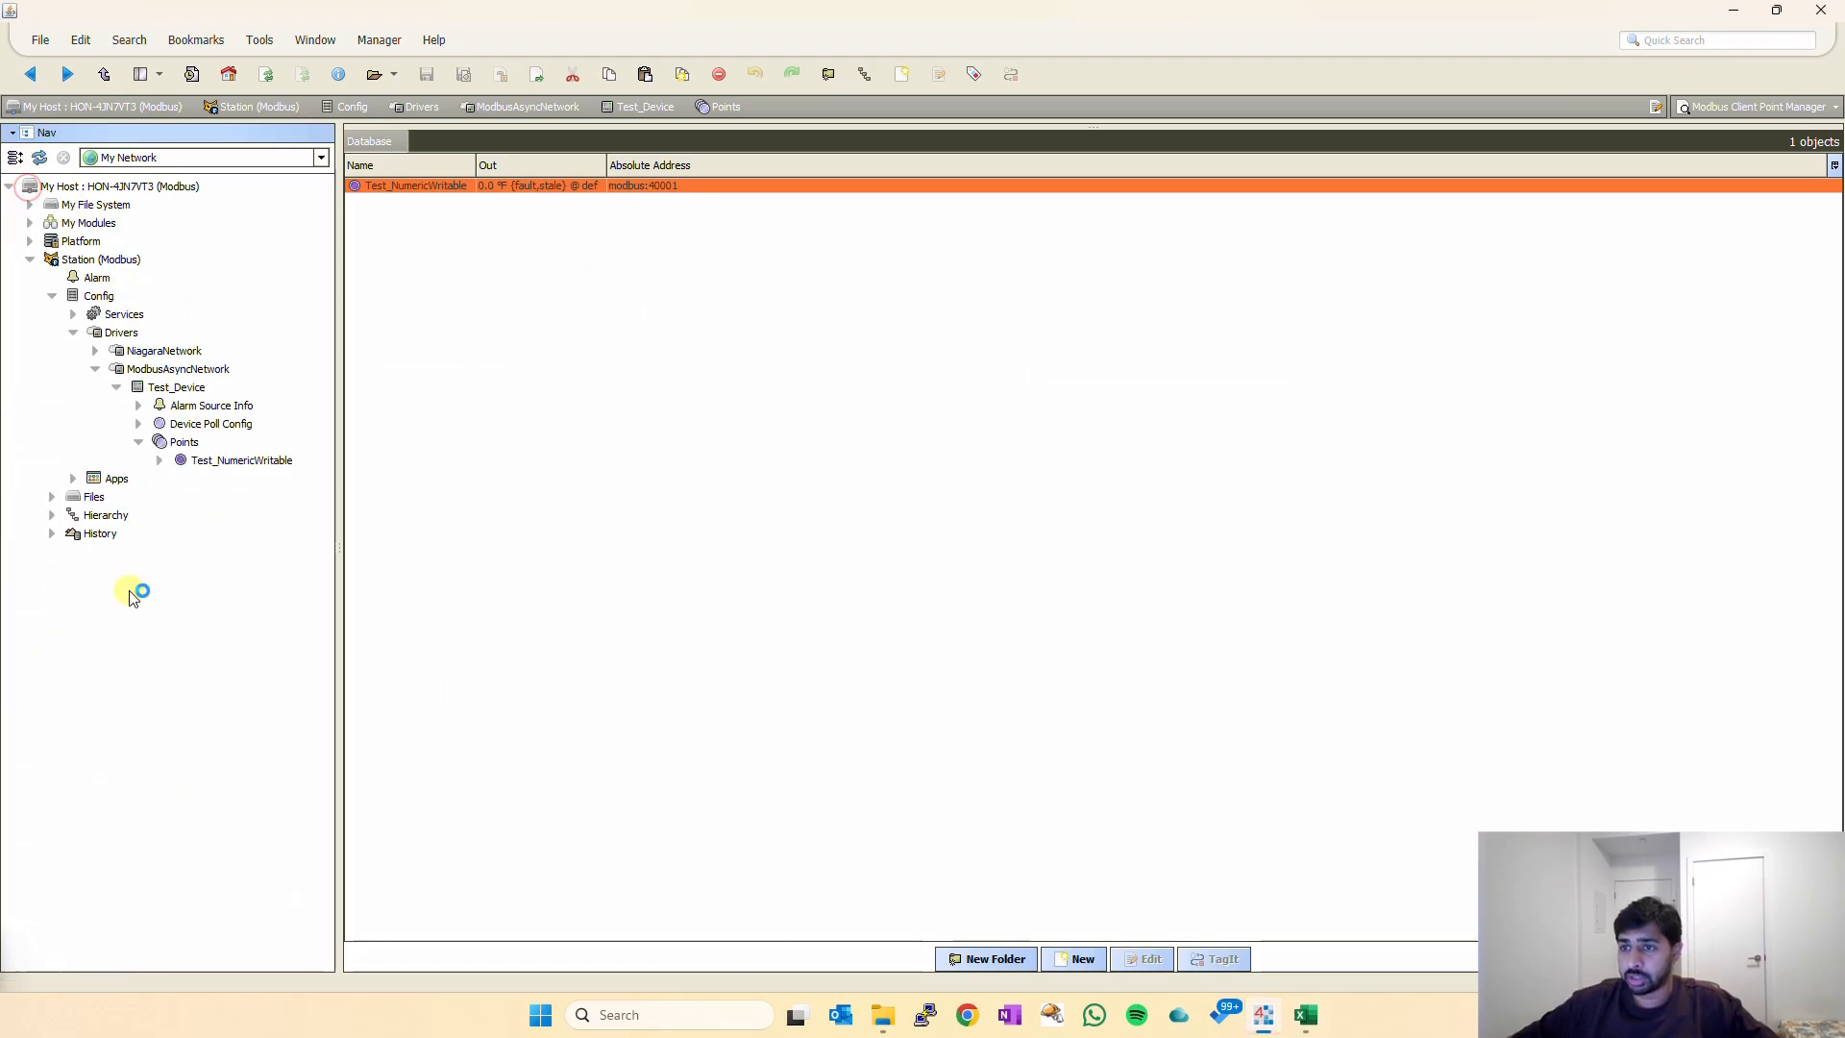
left_click(187, 443)
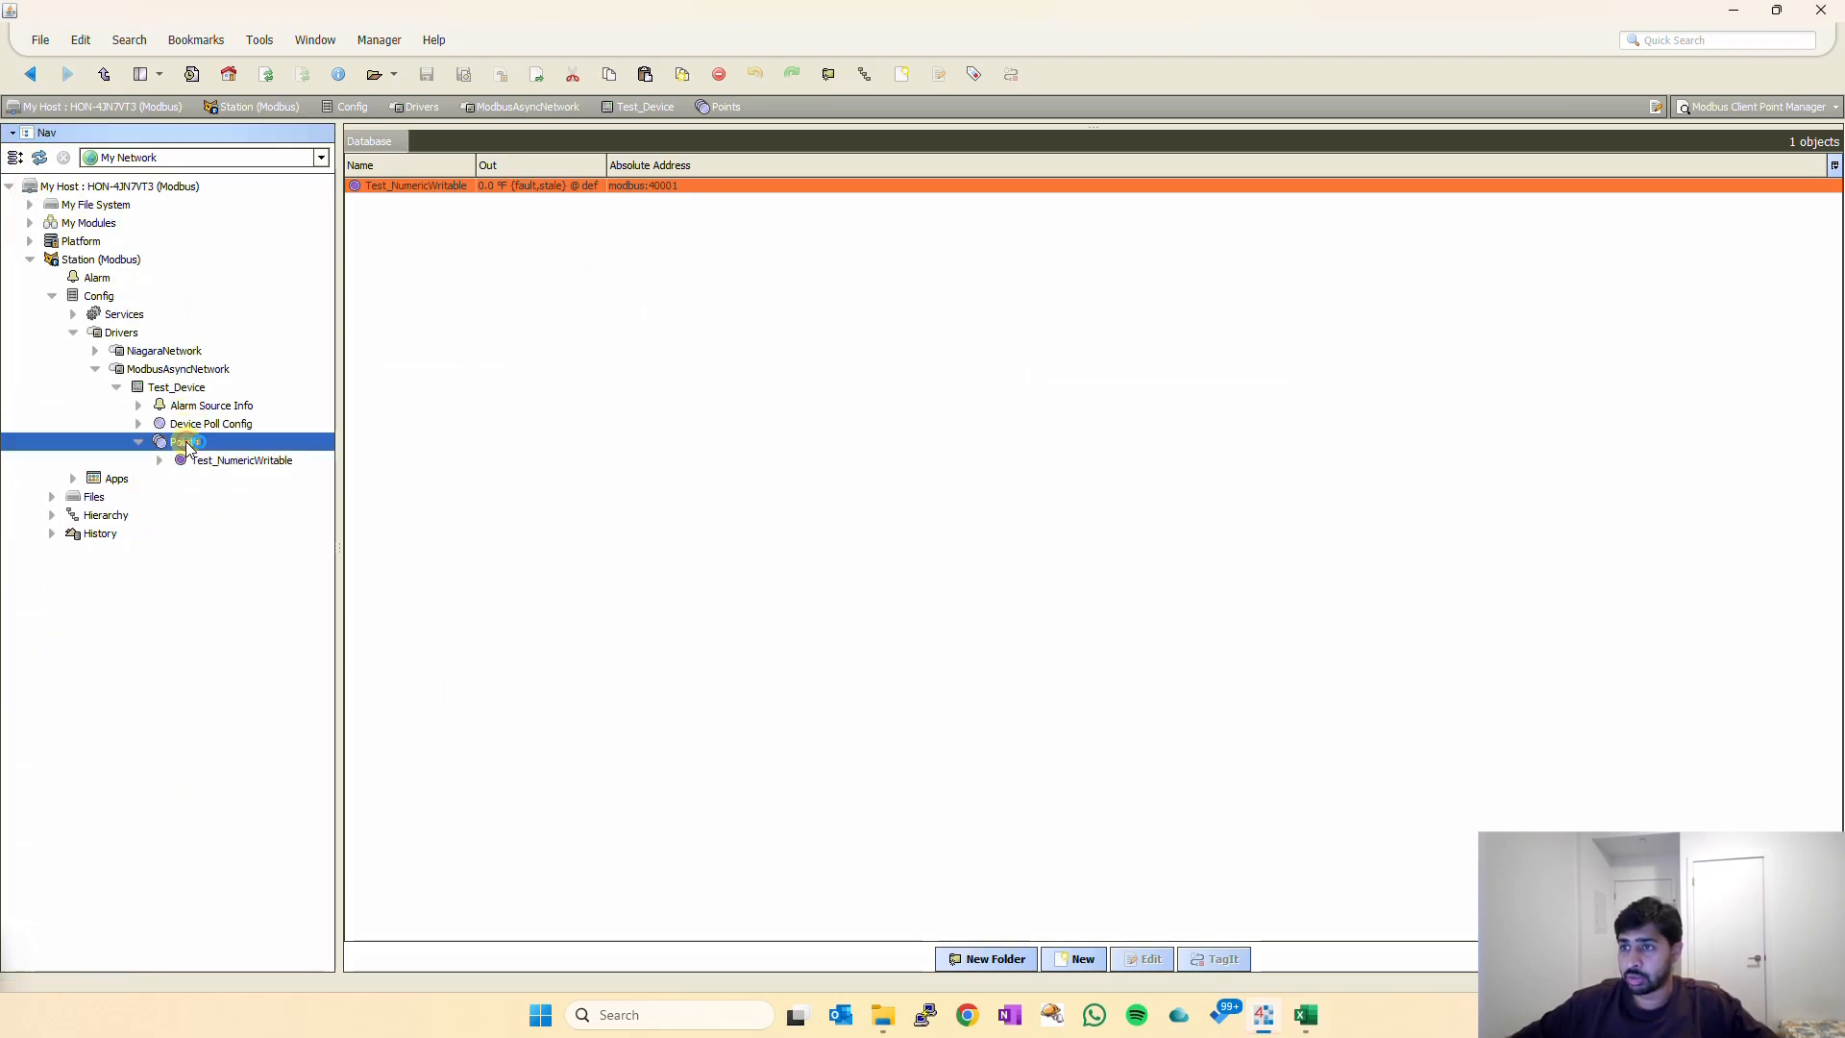
left_click(769, 98)
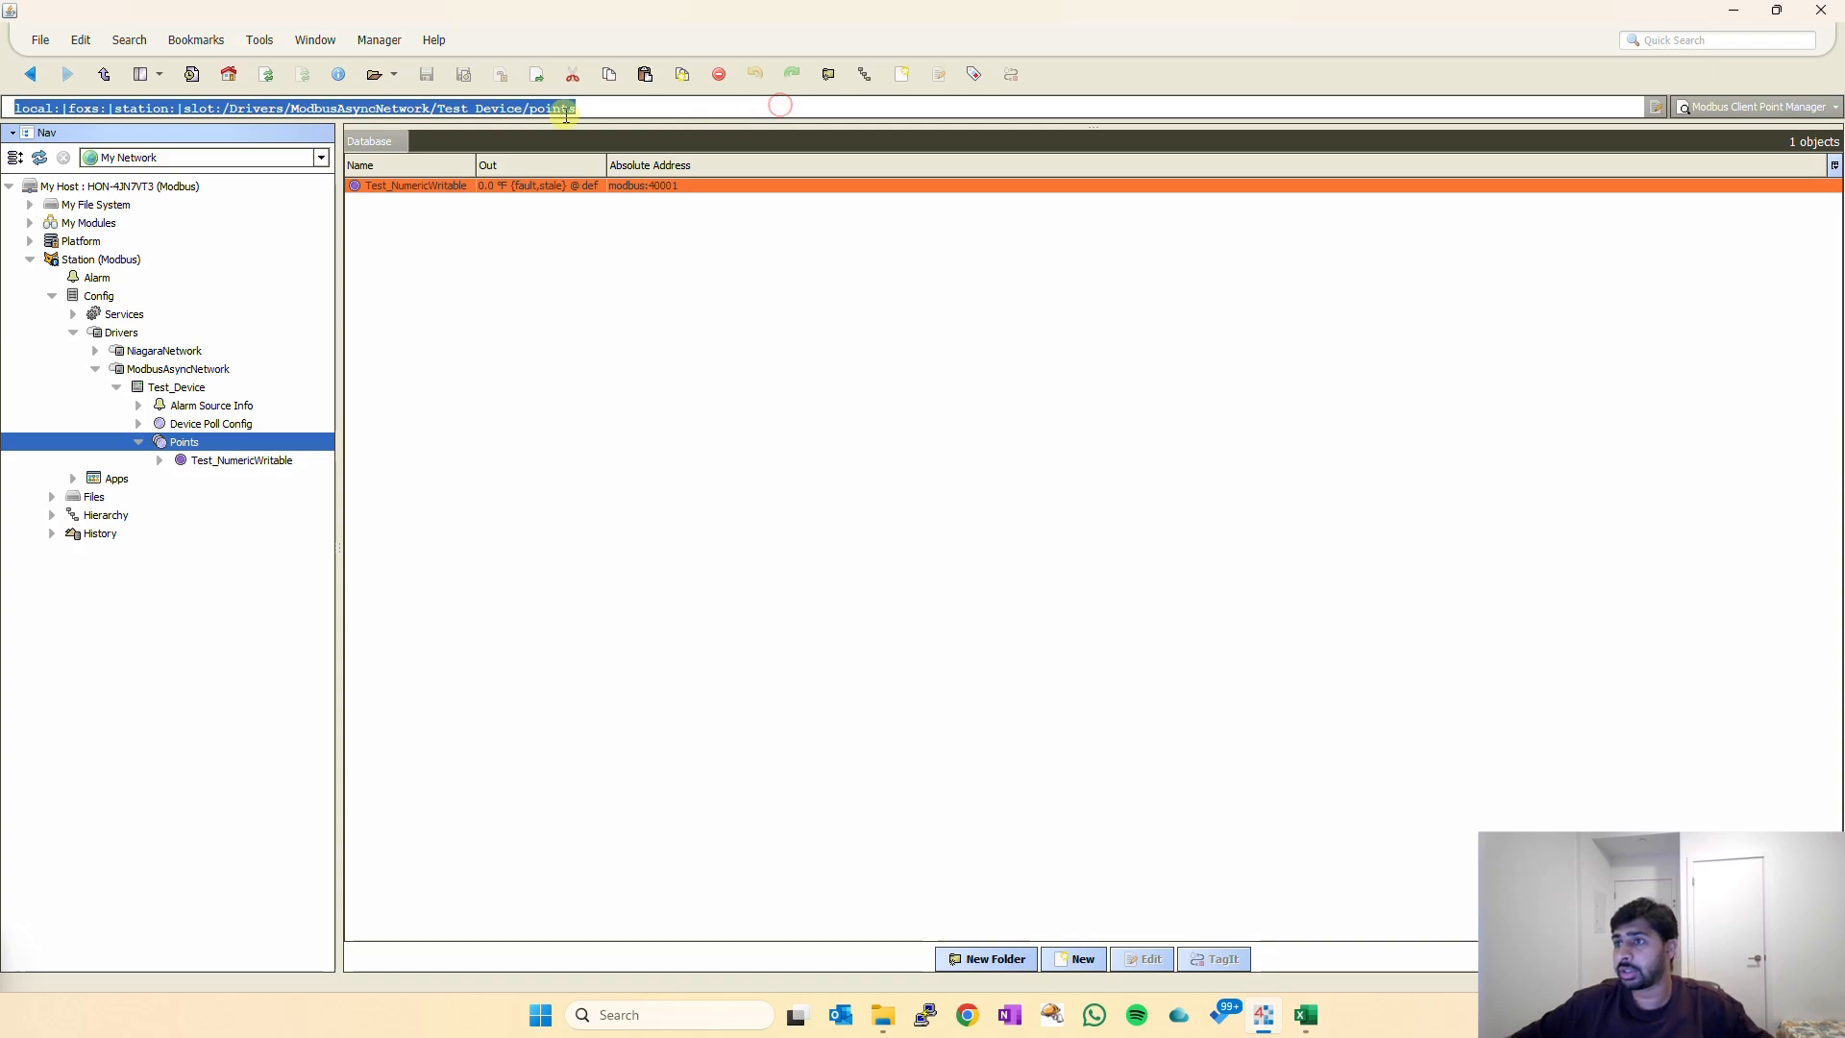
left_click(234, 109)
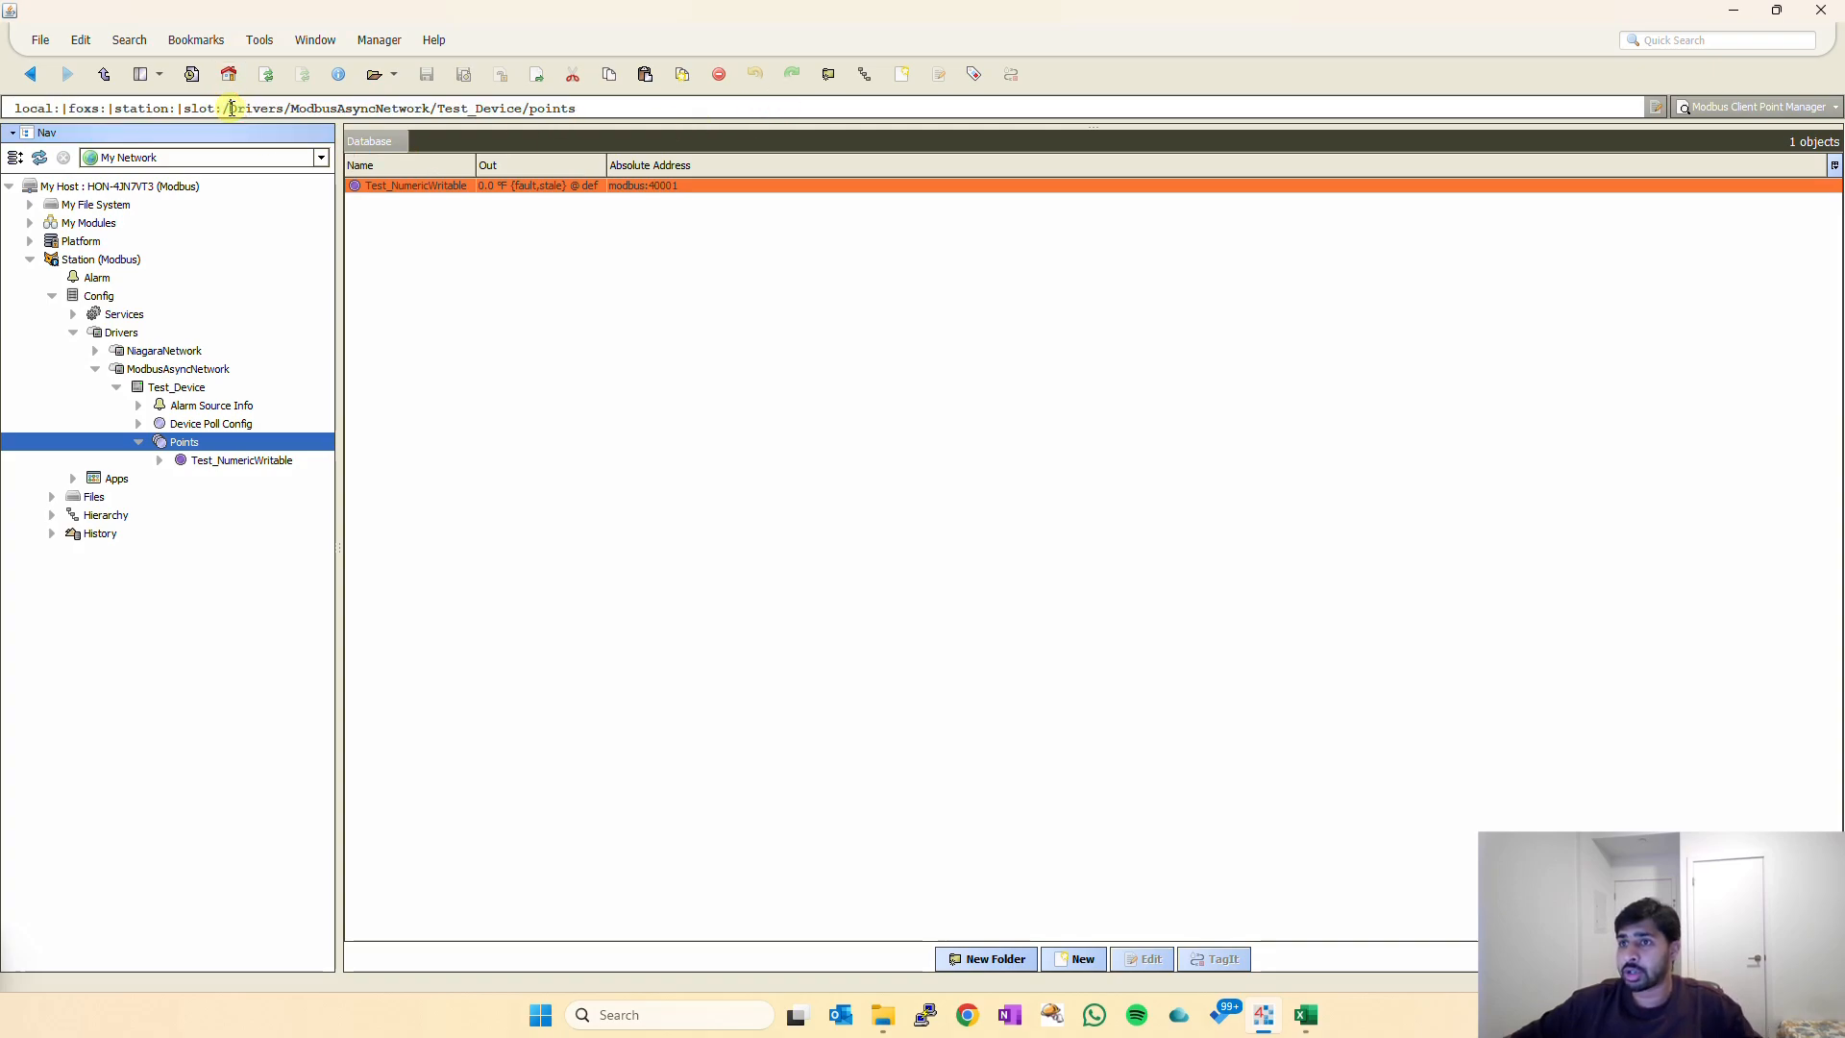
left_click_drag(228, 106, 620, 103)
key("ctrl+c")
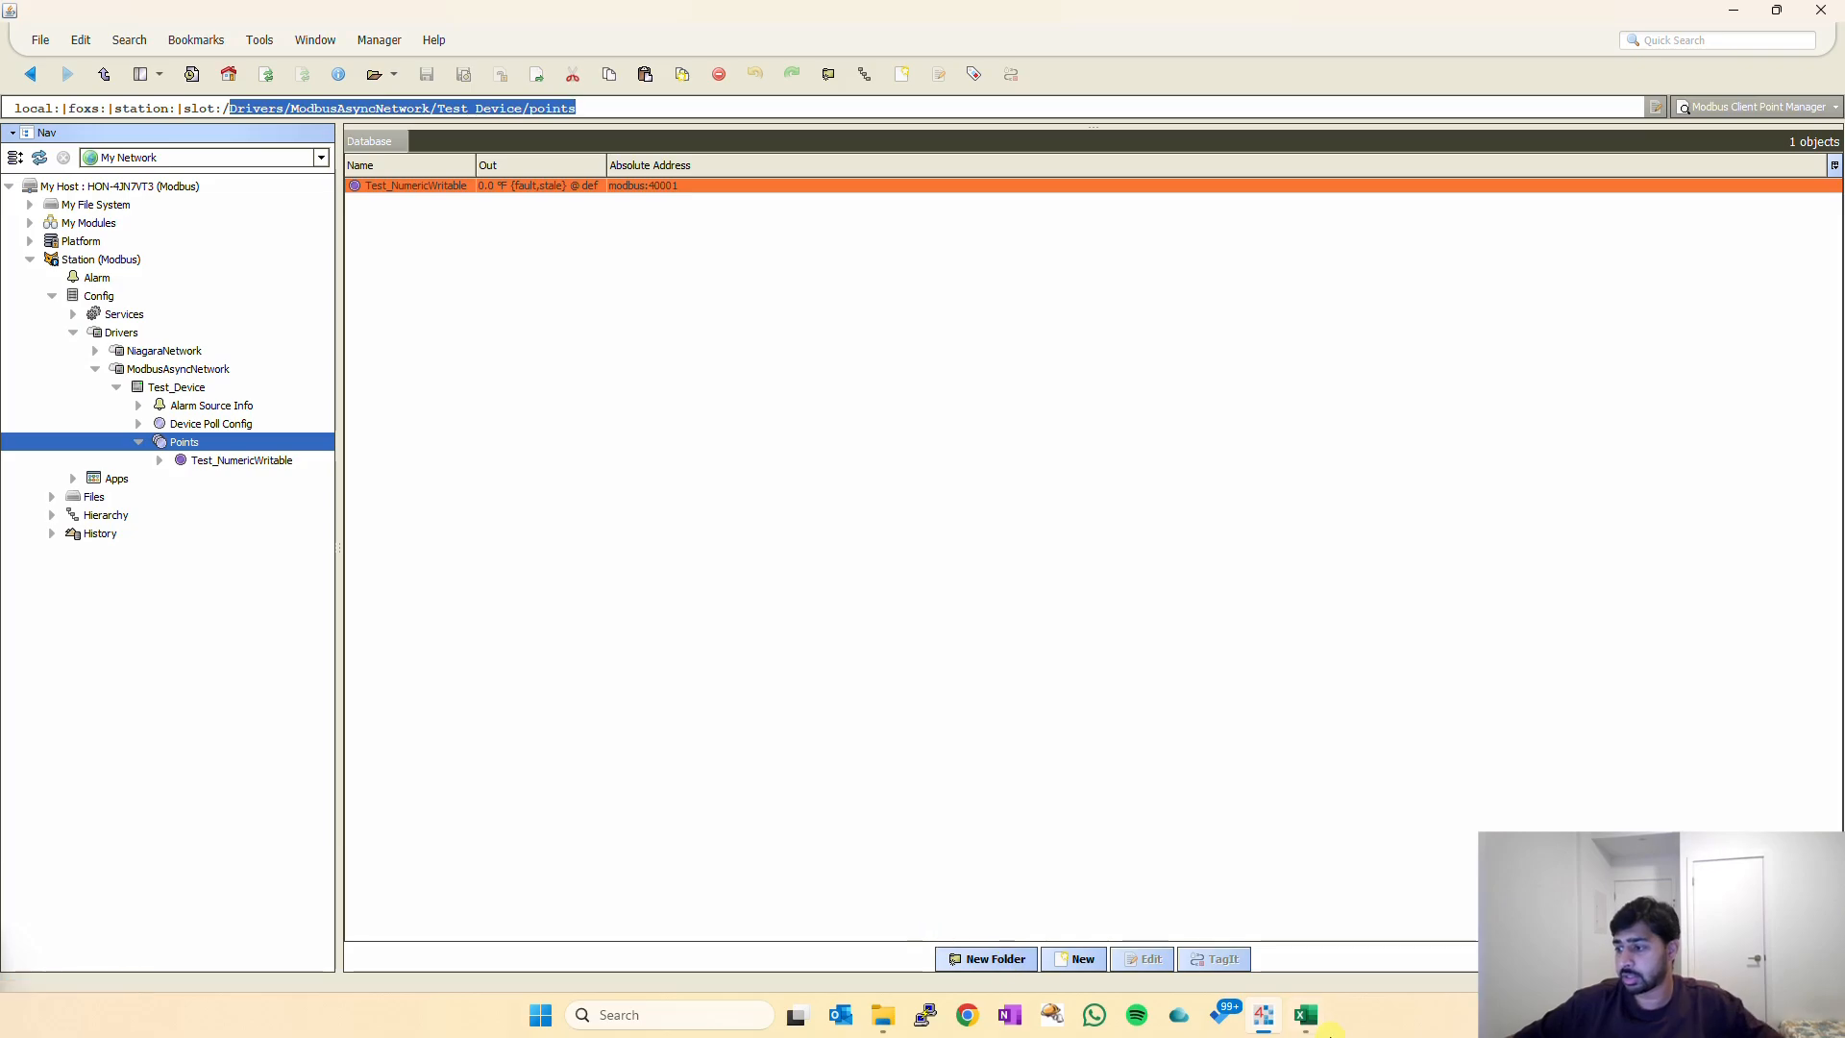
Return to the Excel sheet and paste the copied slot path into A7 as the Parent Component Slot Path.
left_click(1305, 1015)
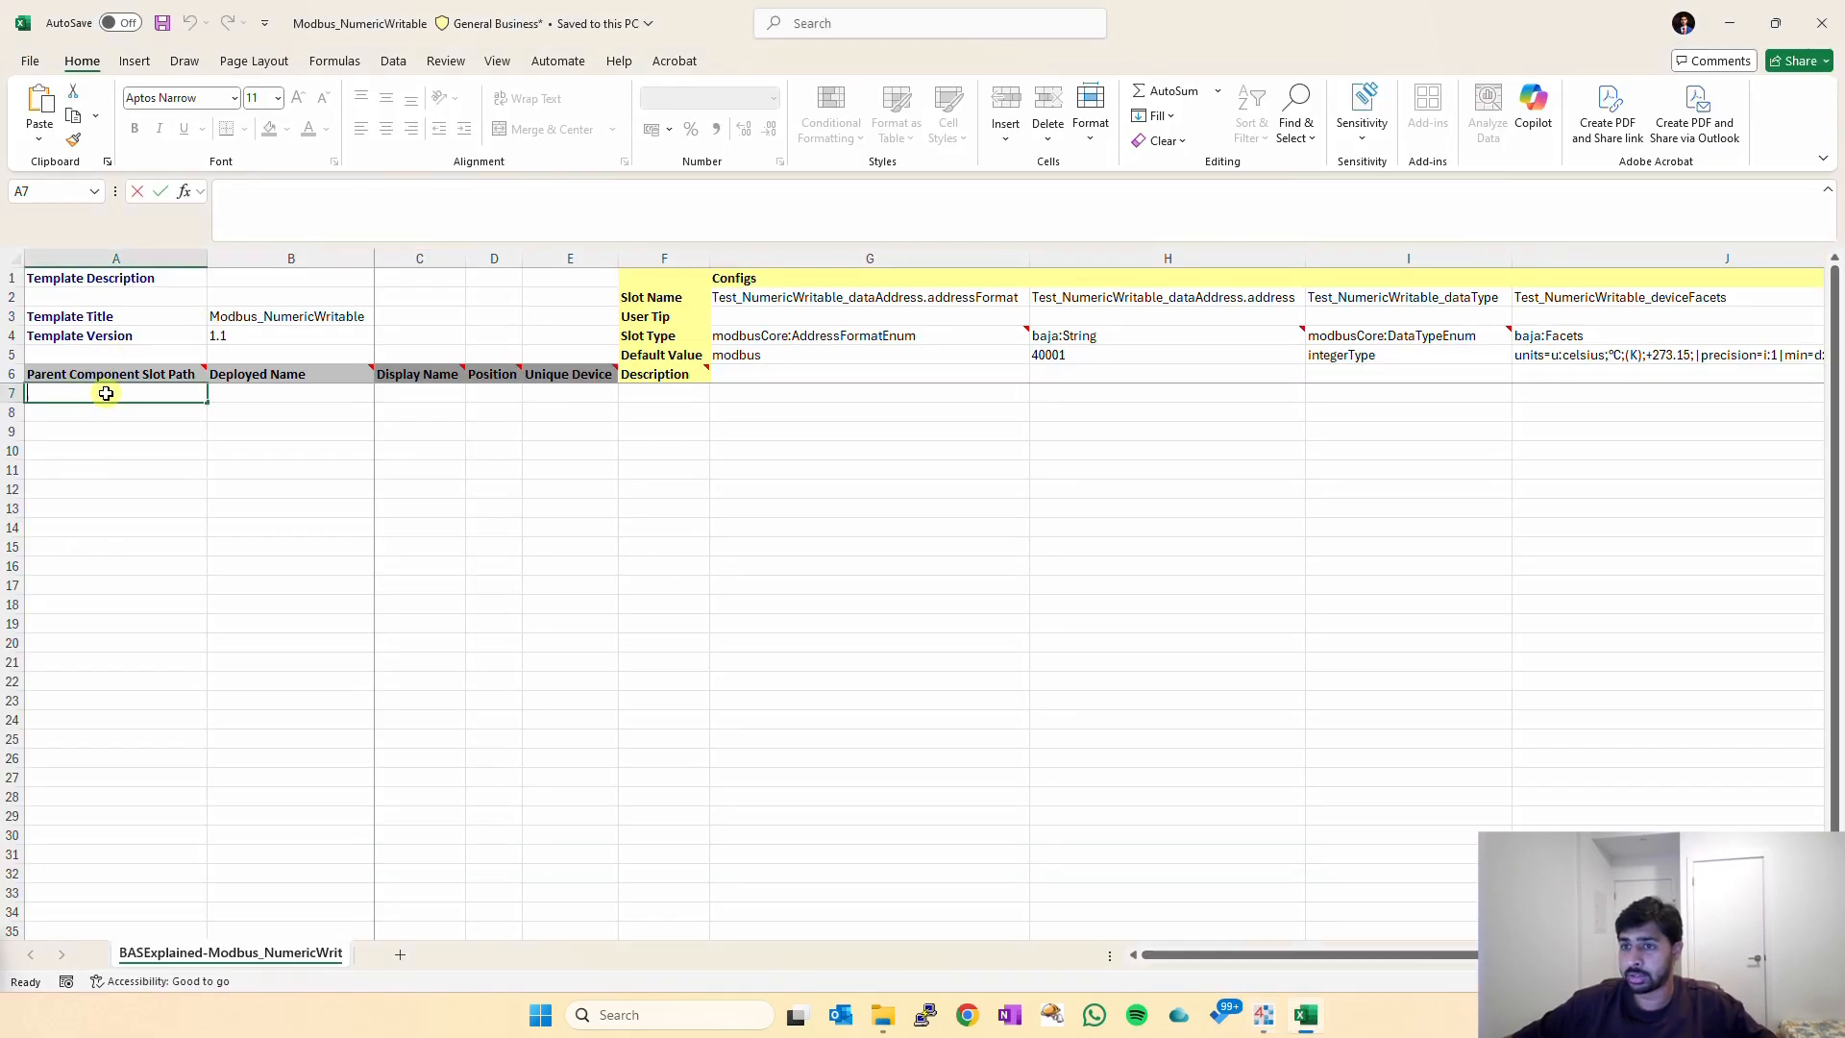
key("ctrl+v")
left_click(405, 400)
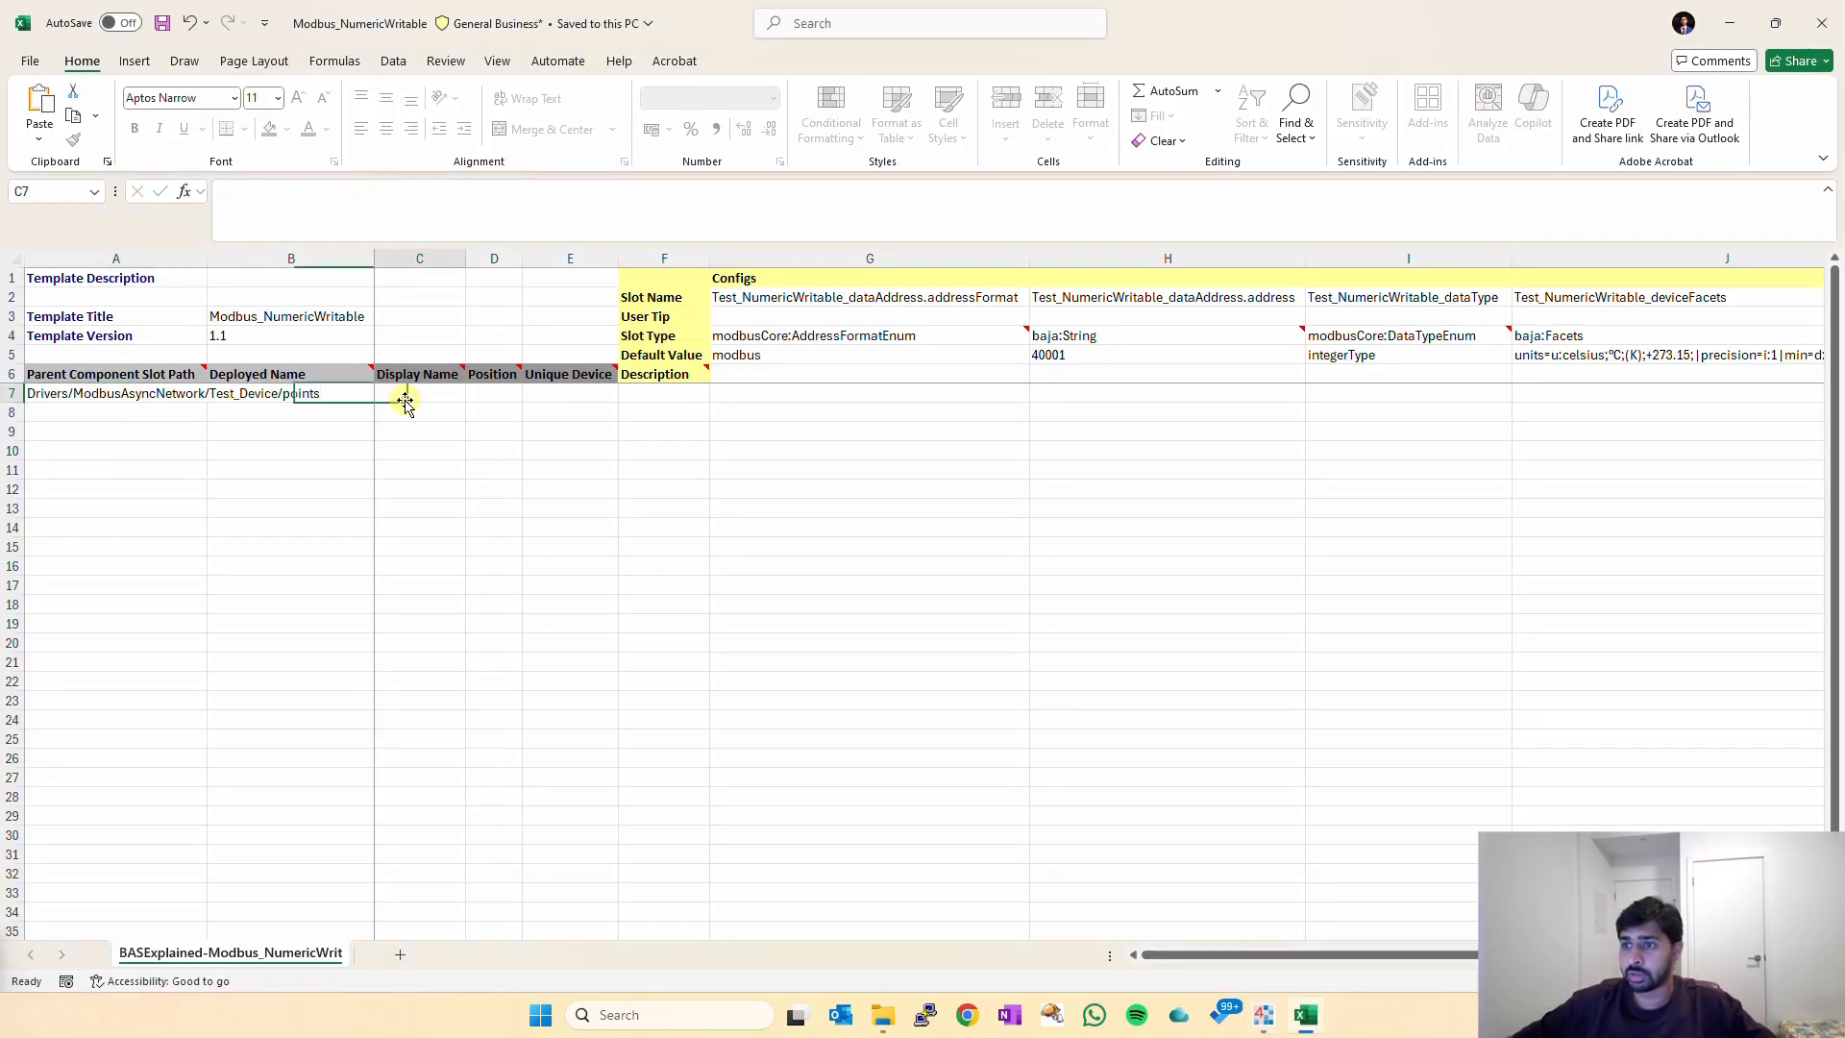
key("Tab")
Enter Test_1 as both the Deployed Name and the Display Name in row 7.
left_click(357, 394)
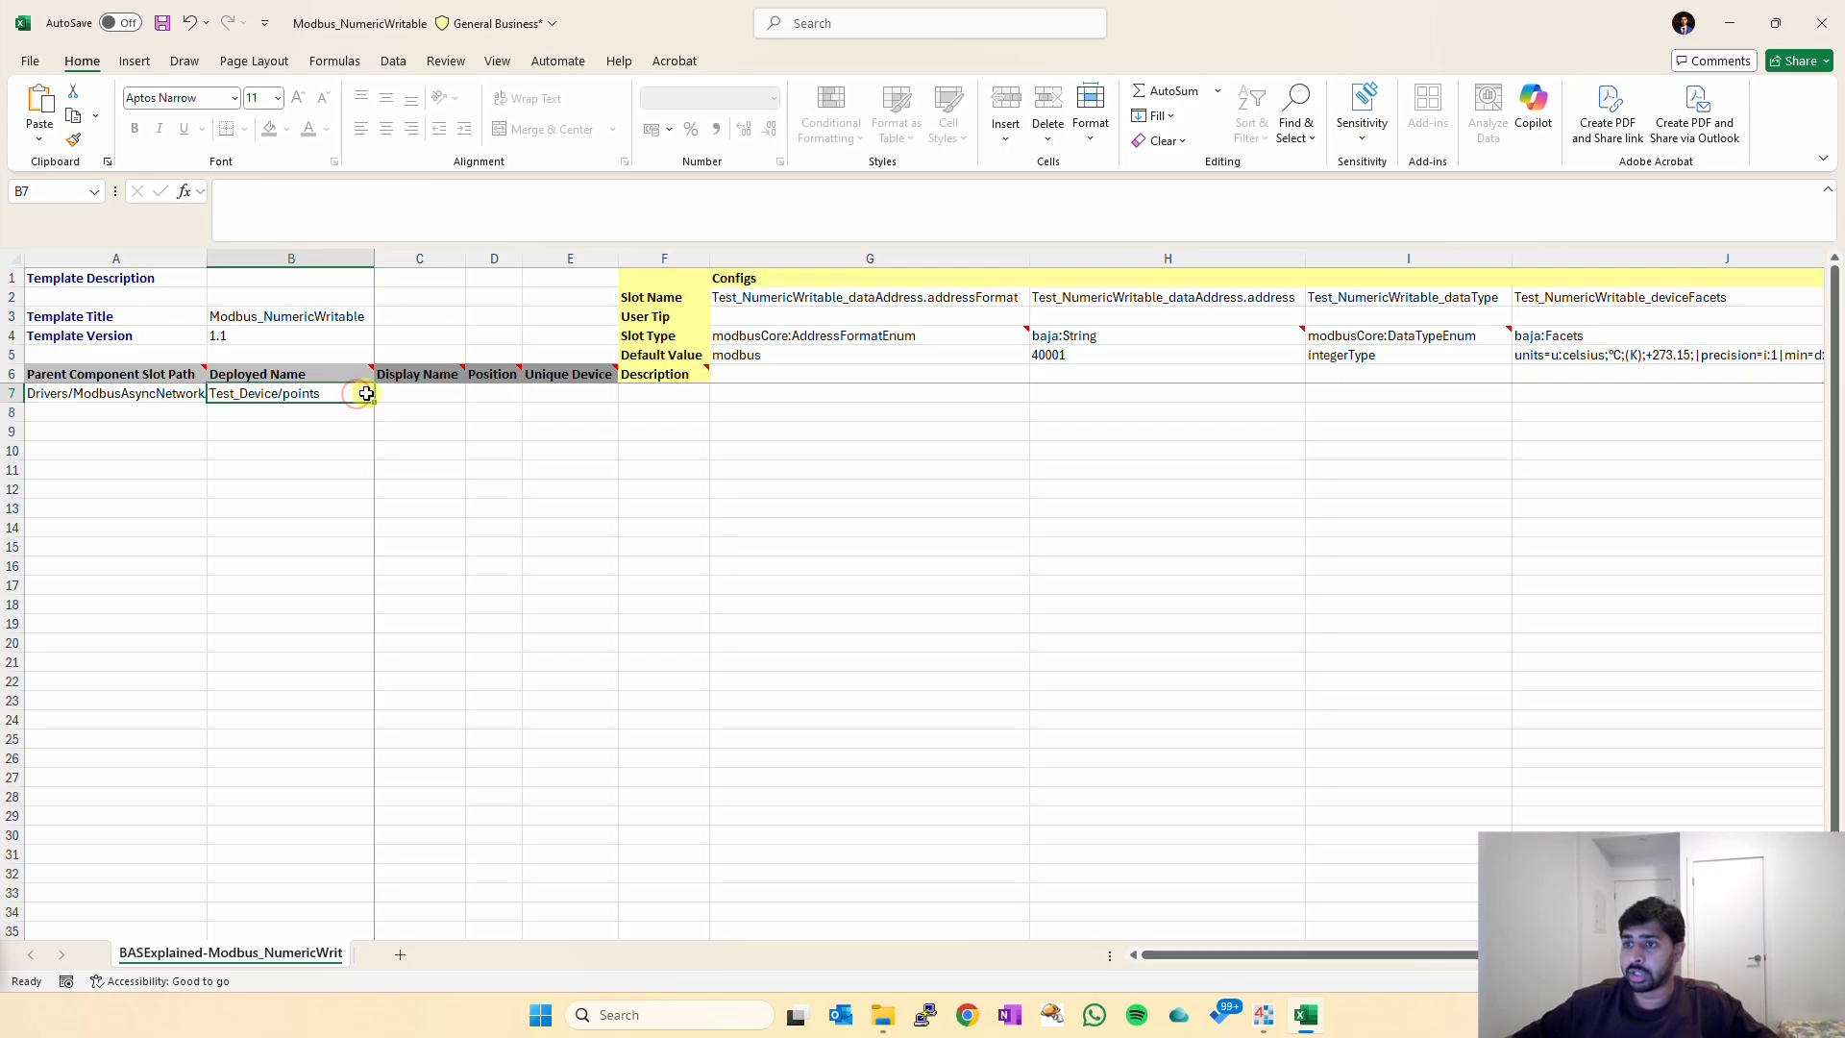
type("Test_1")
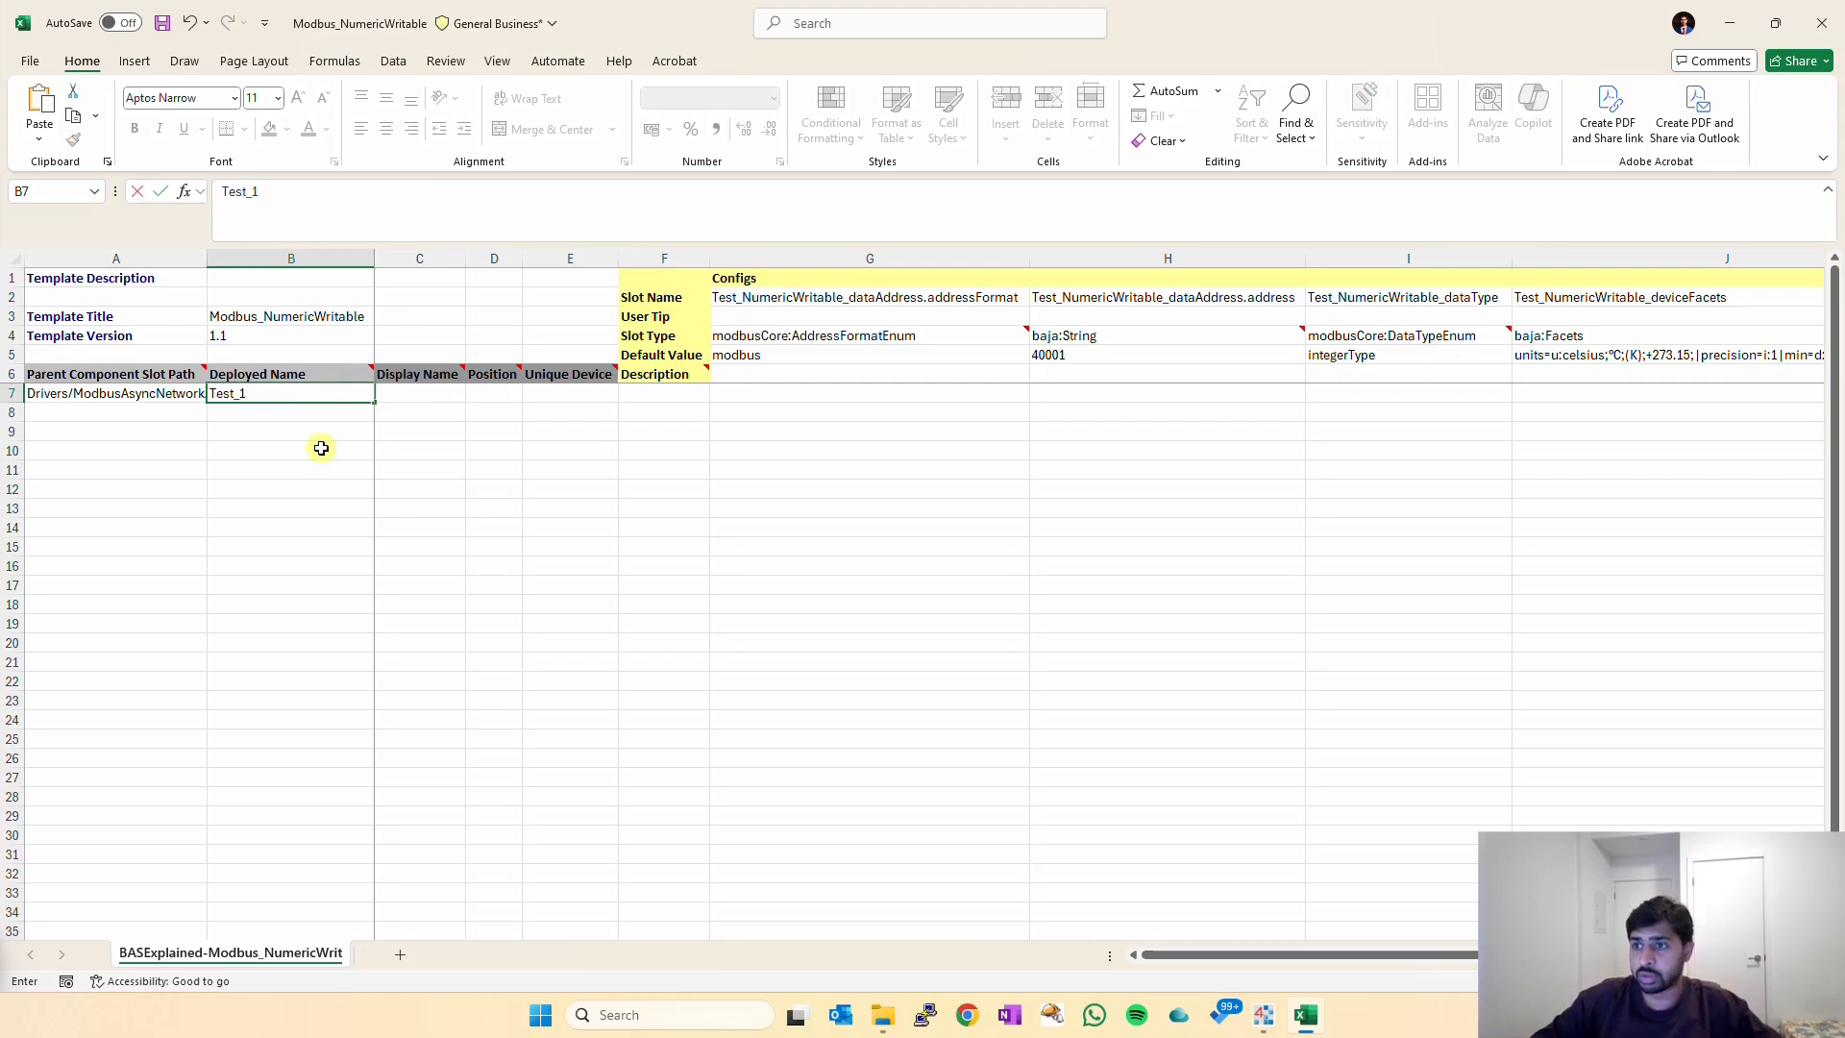
key("Tab")
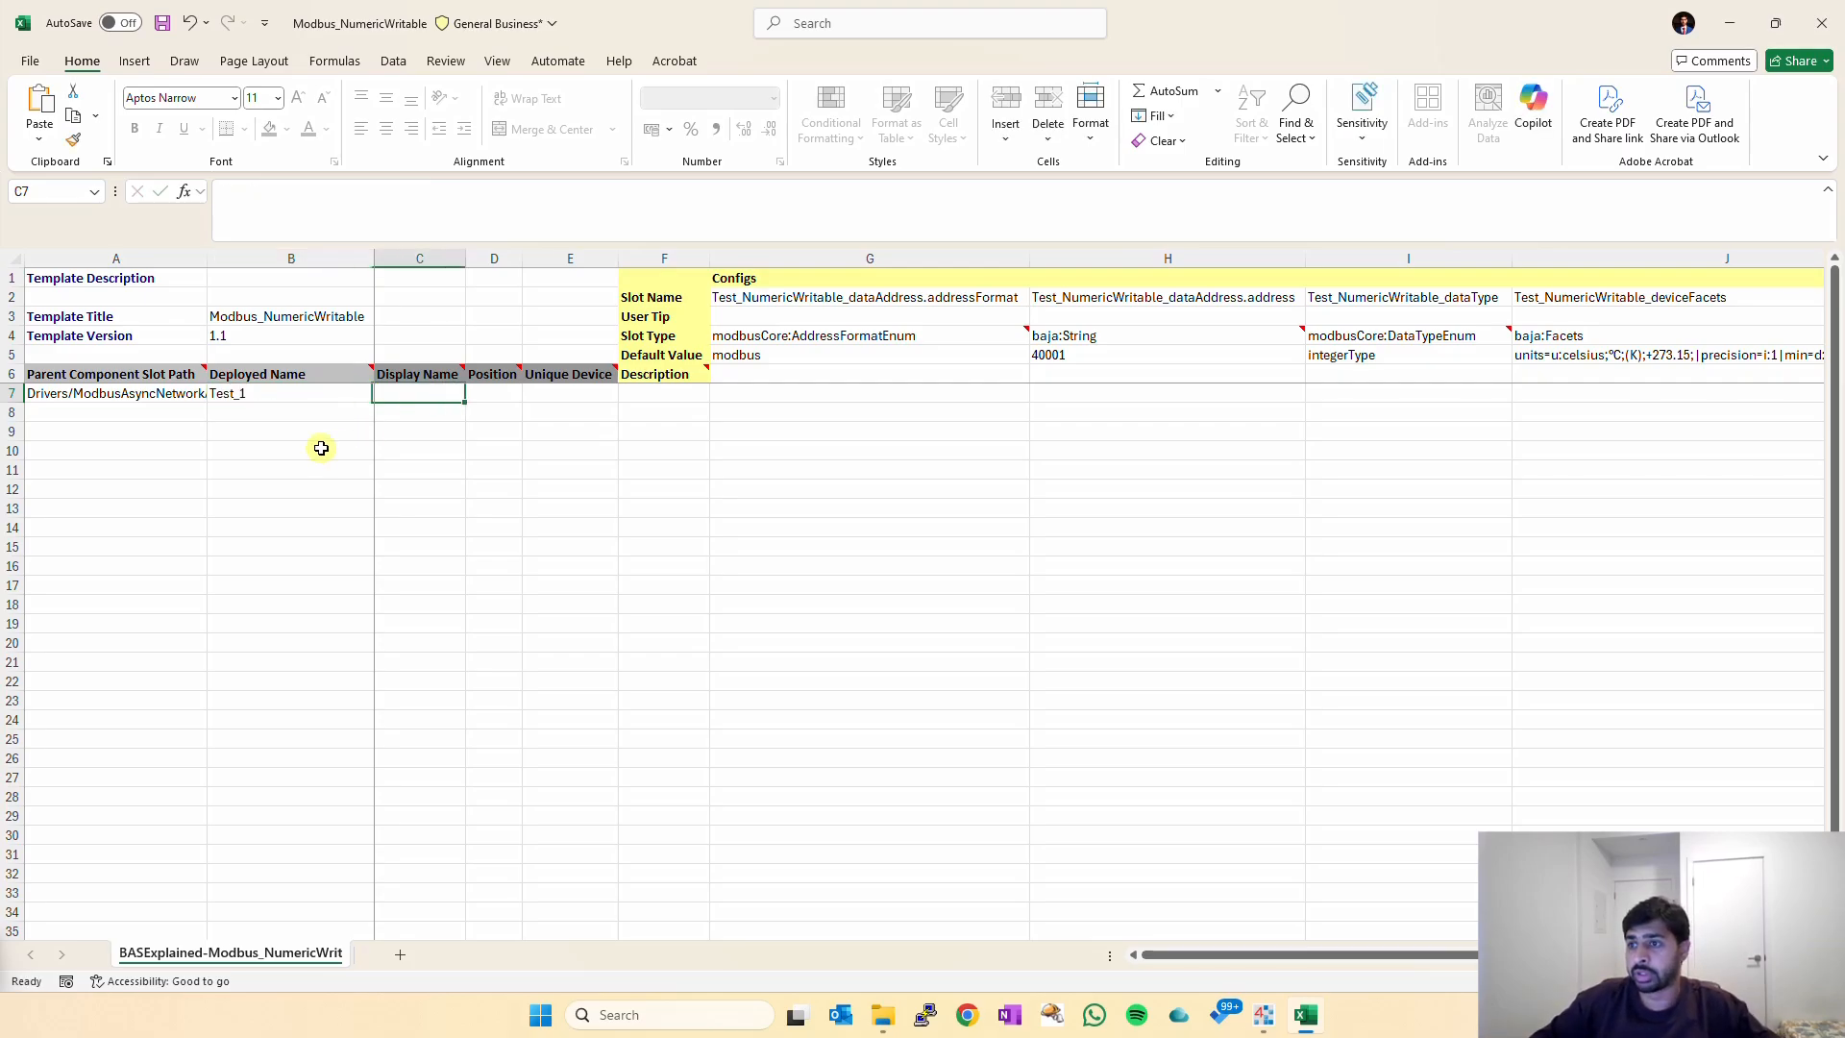
type("Te")
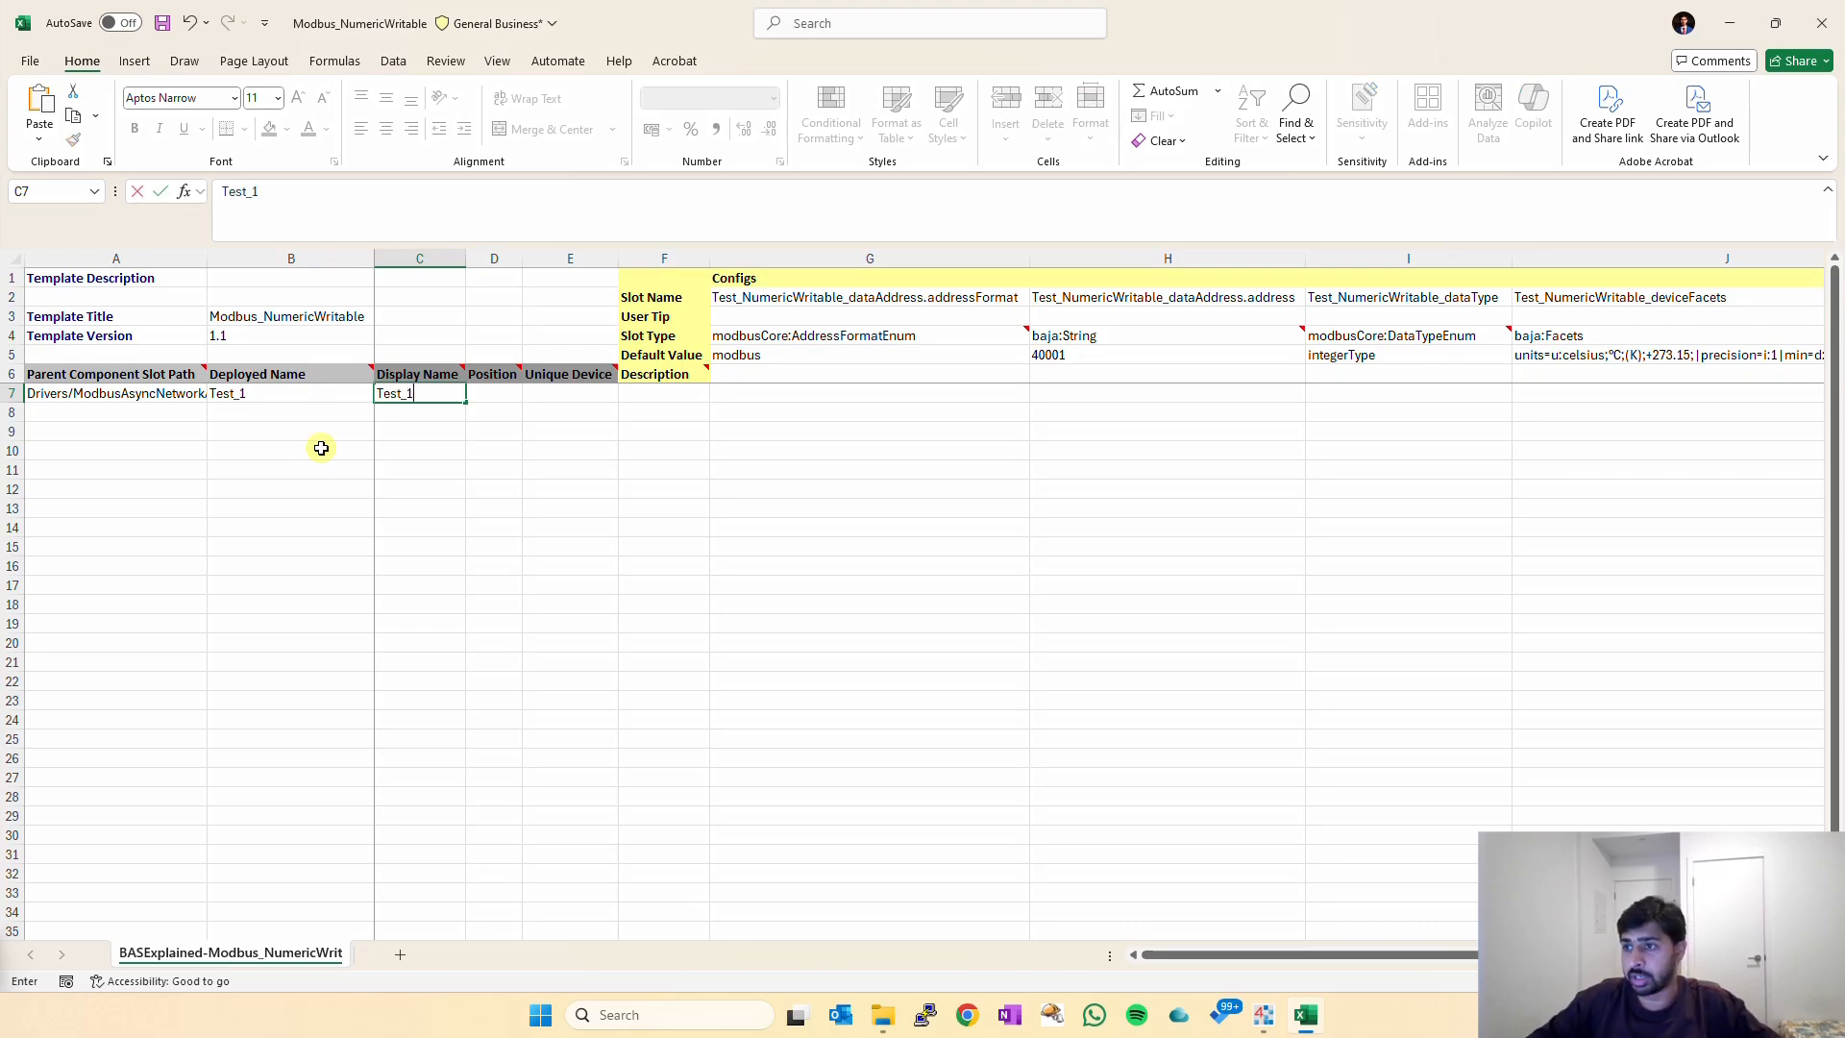
type("st_1")
key("Tab")
key("Tab")
key("Tab")
left_click(516, 374)
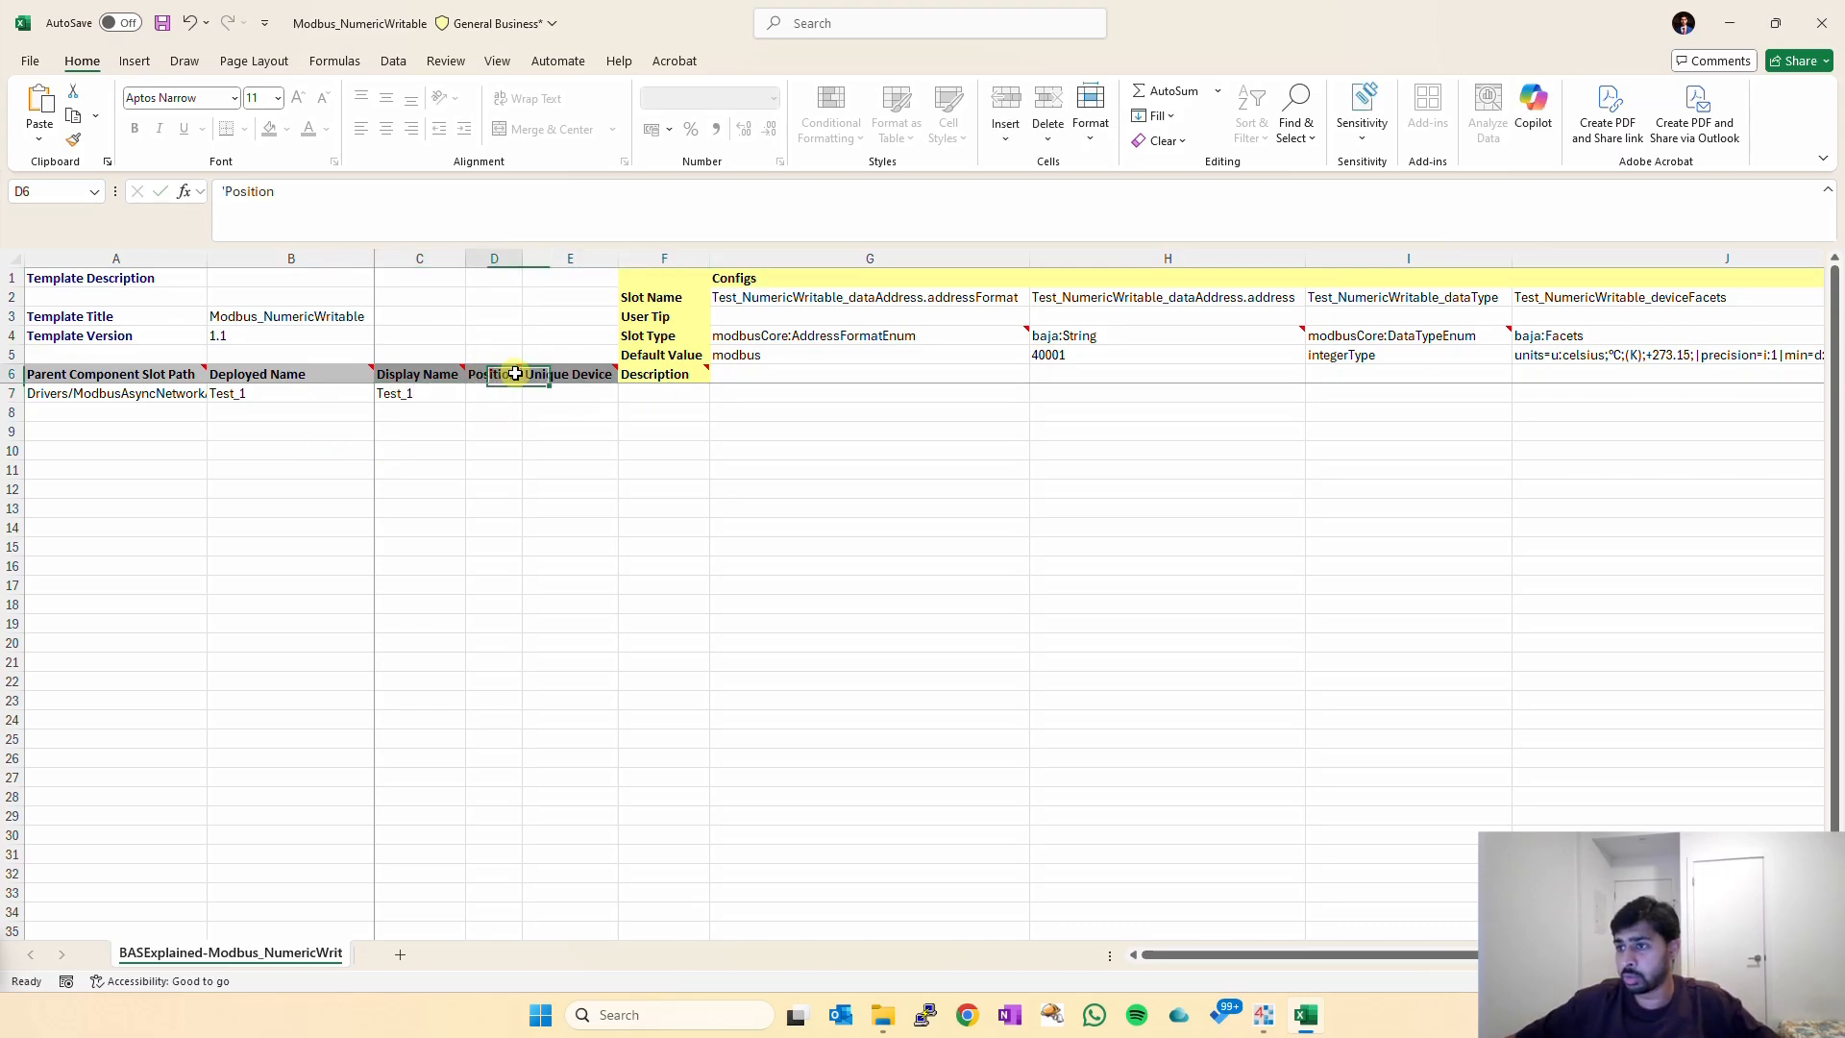
left_click_drag(516, 374, 576, 394)
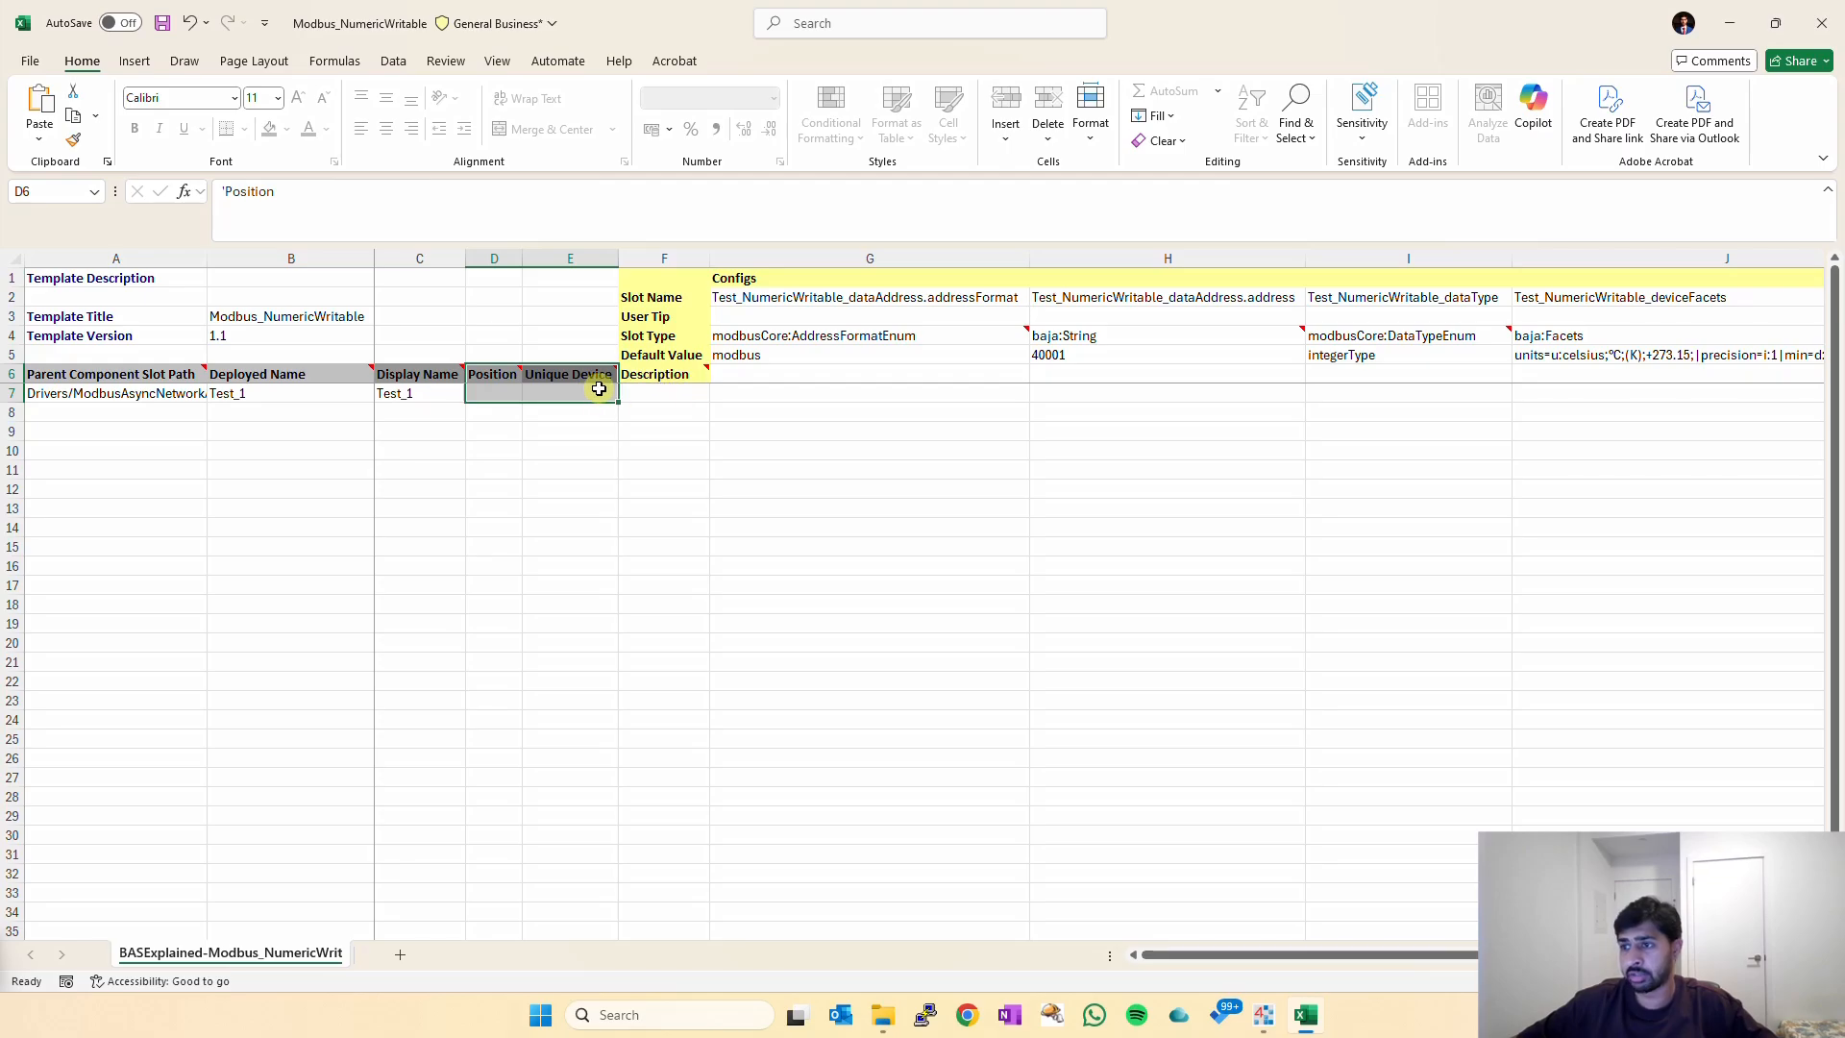
Fill row 7 with address format modbus, address 40002 and data type floatType.
left_click(663, 397)
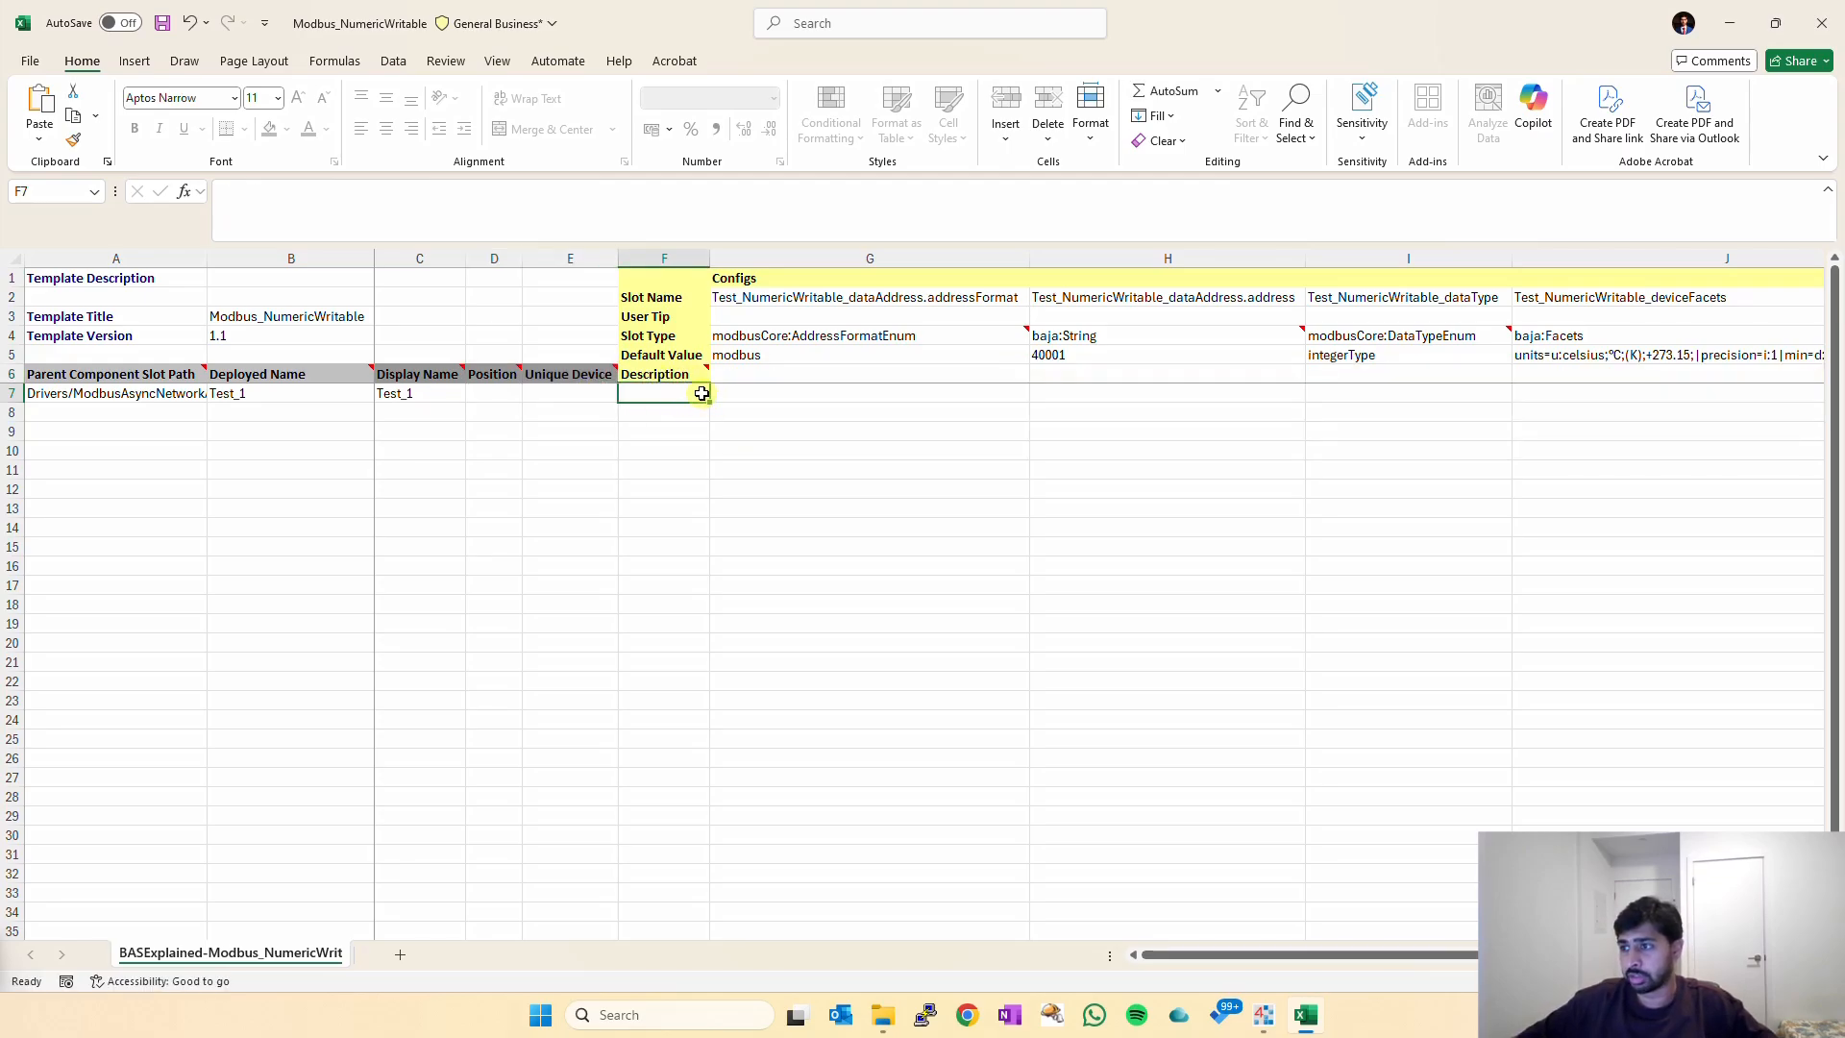
left_click(784, 396)
type("m")
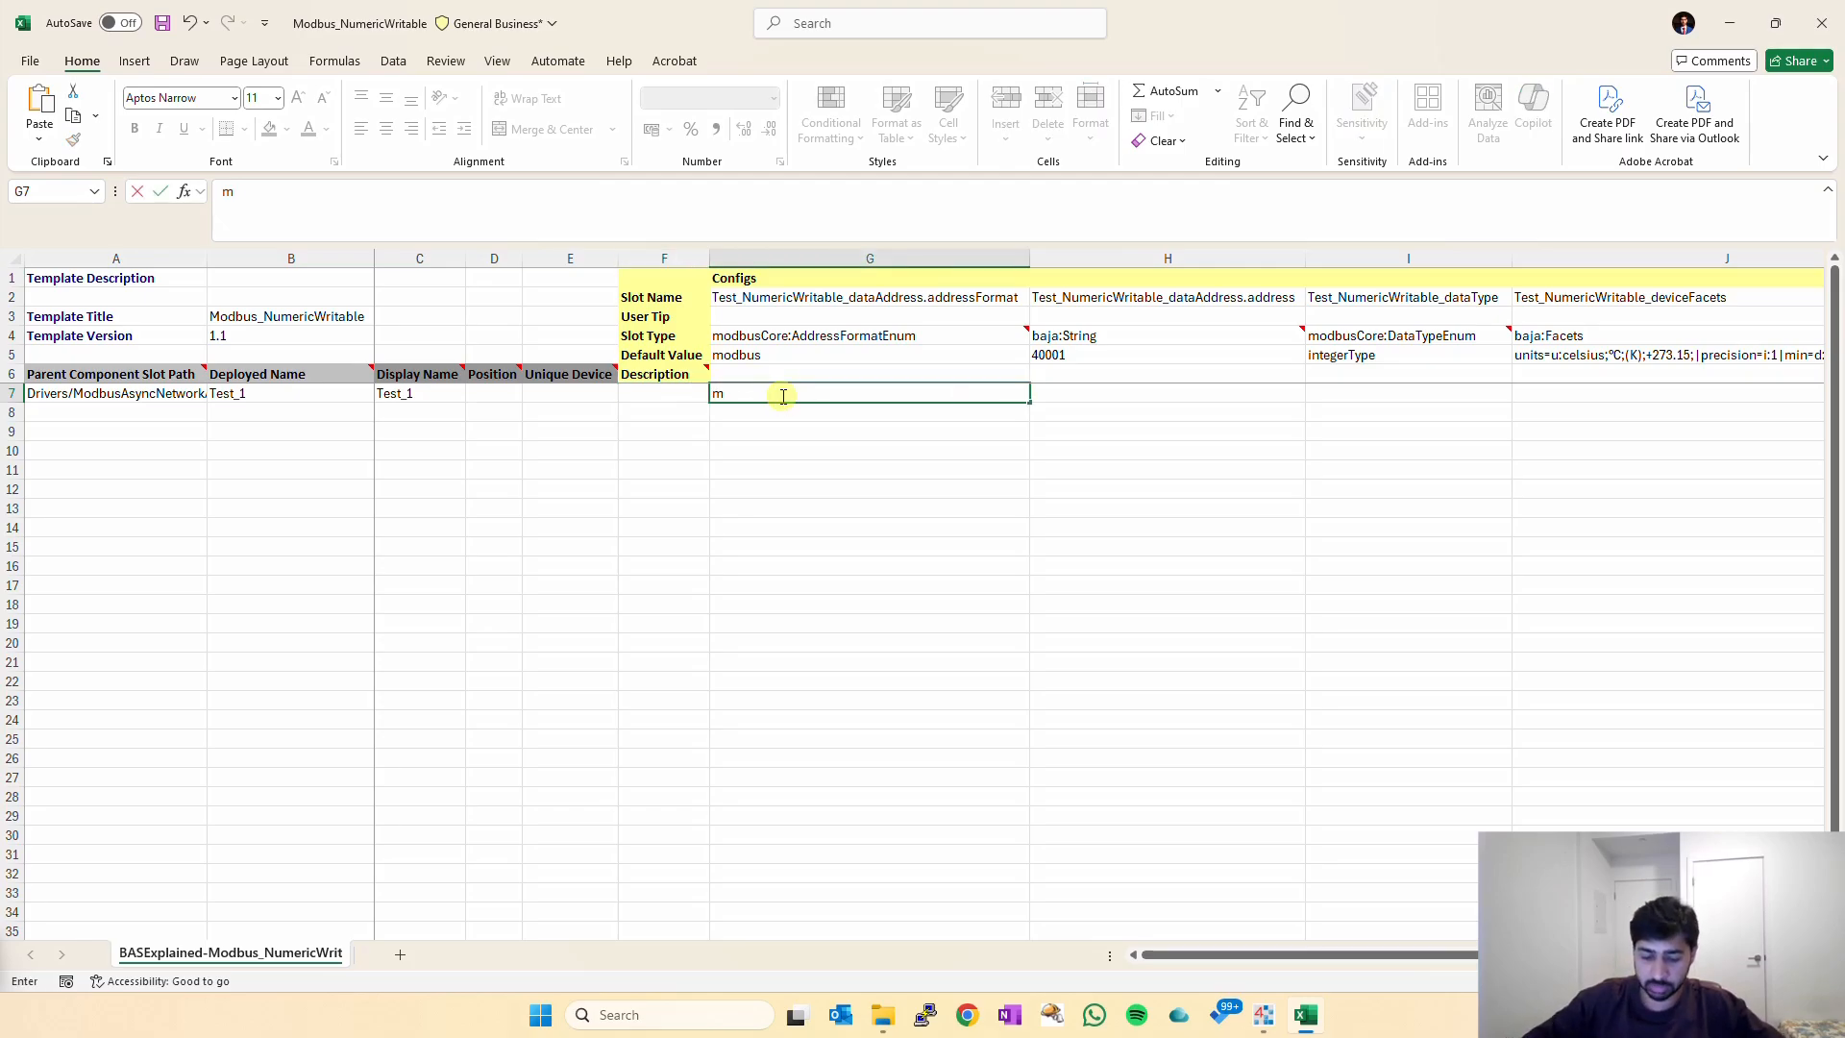
type("odbus")
key("Tab")
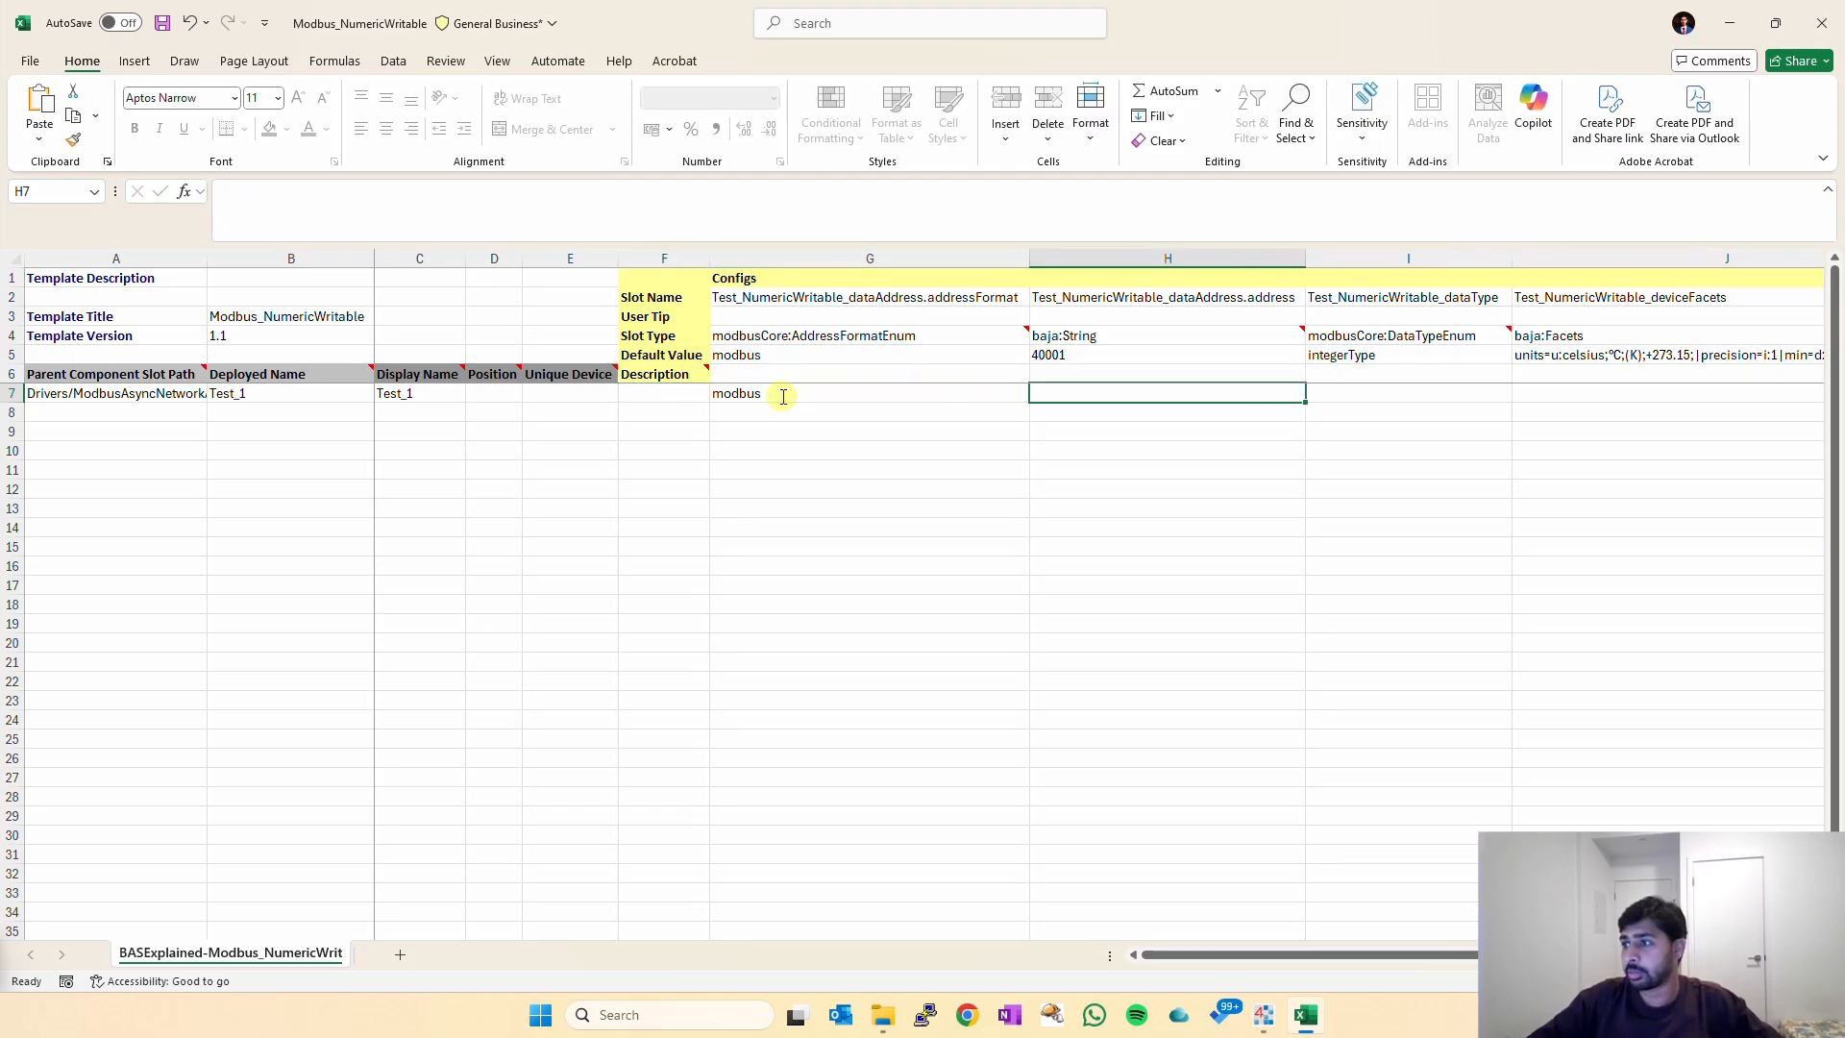
type("40002")
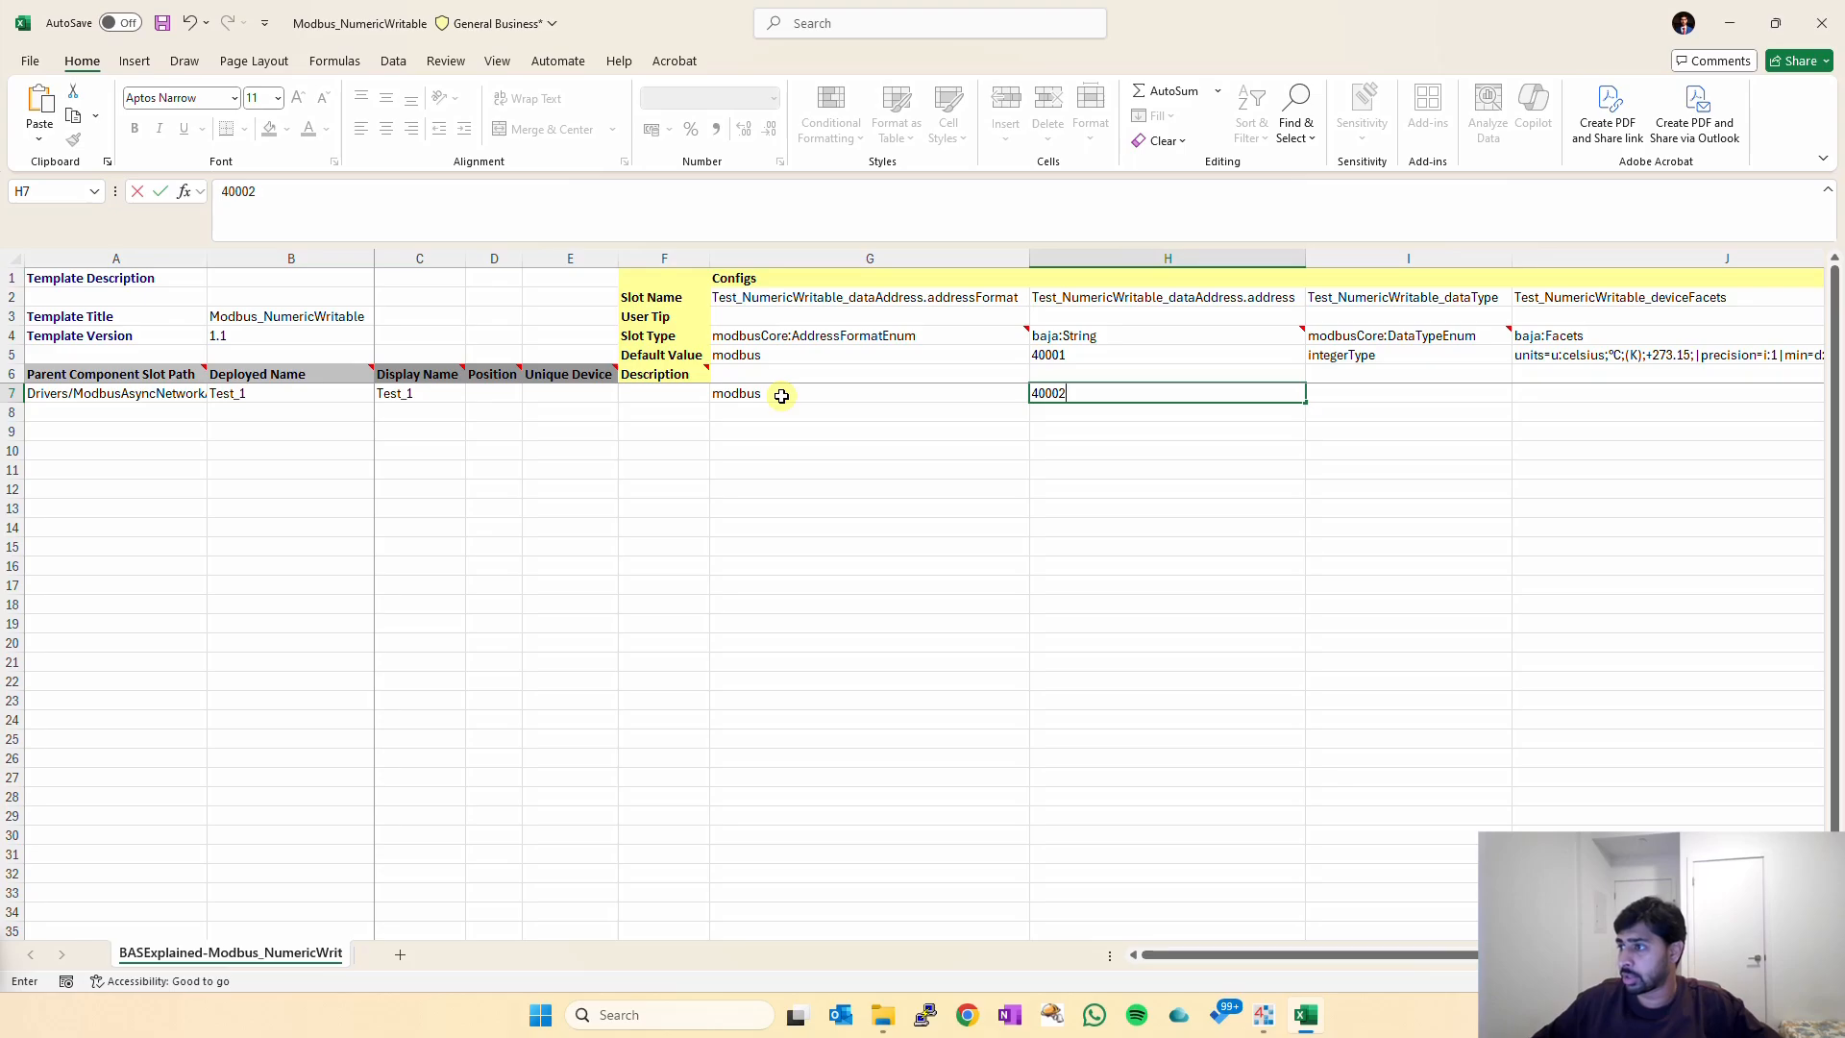
key("Tab")
type("f")
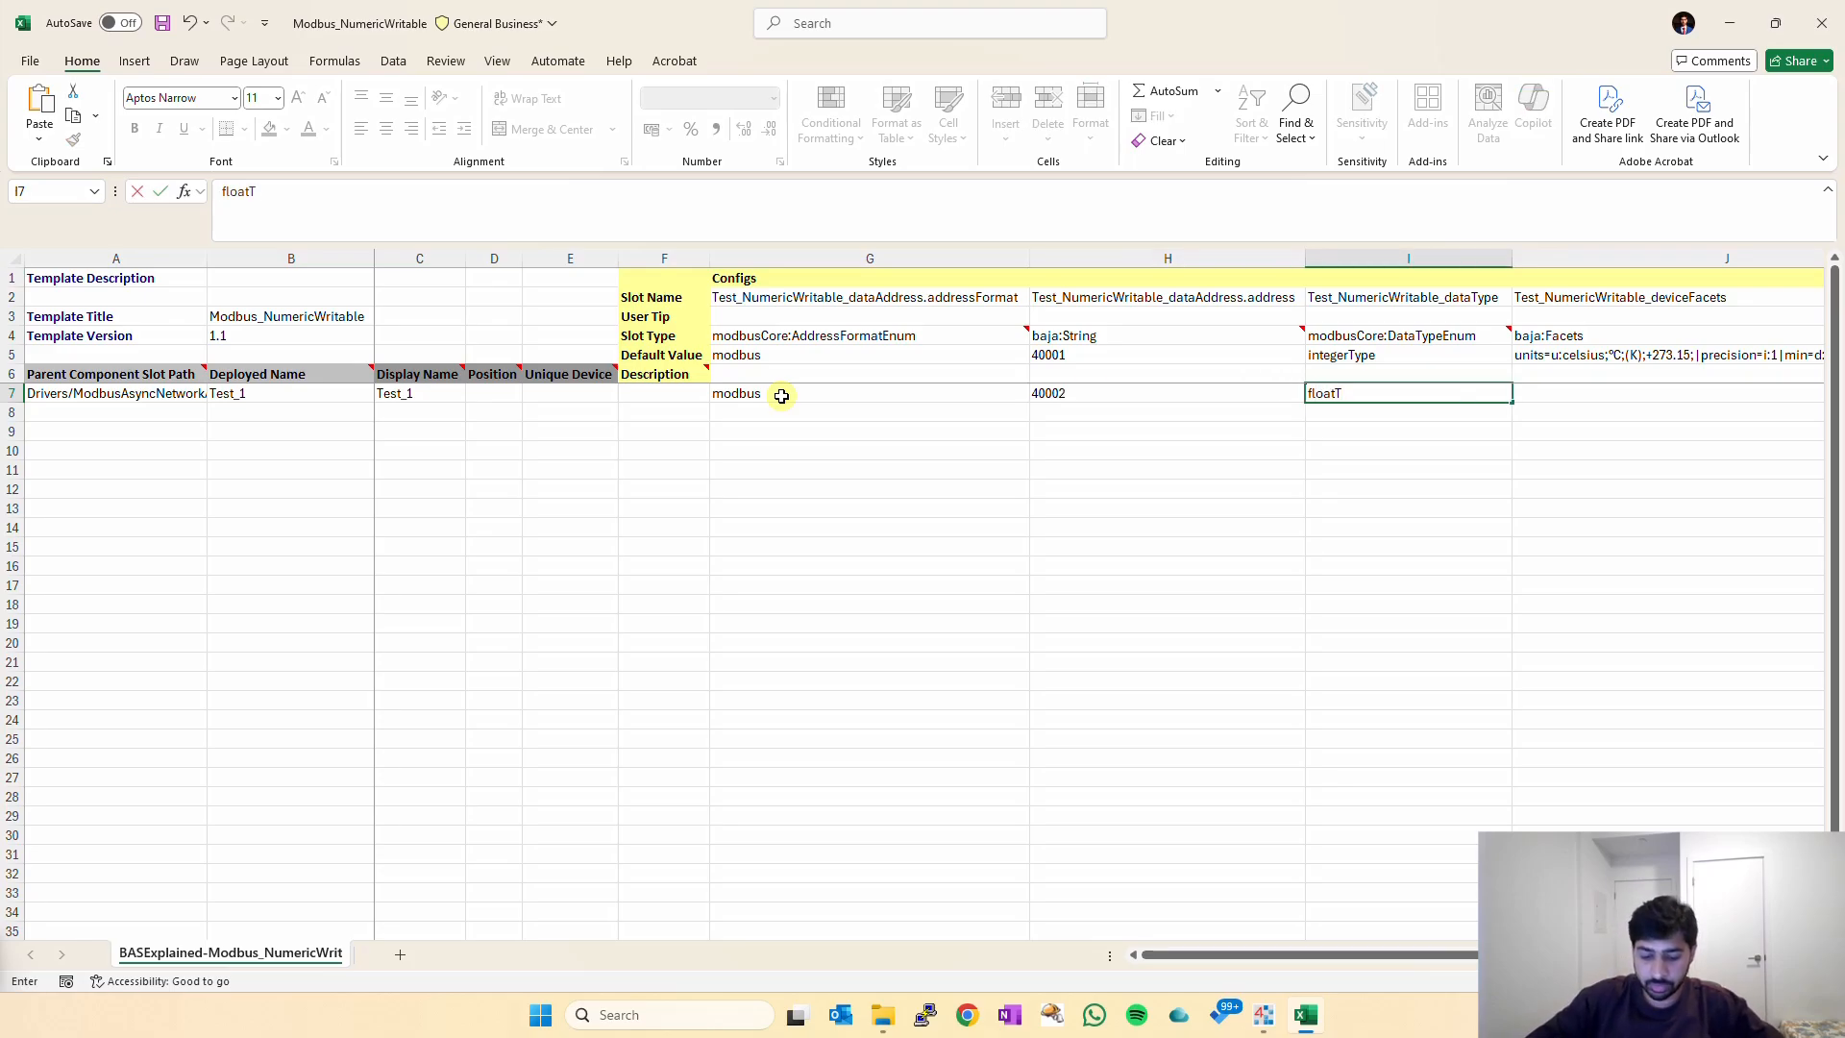
key("Tab")
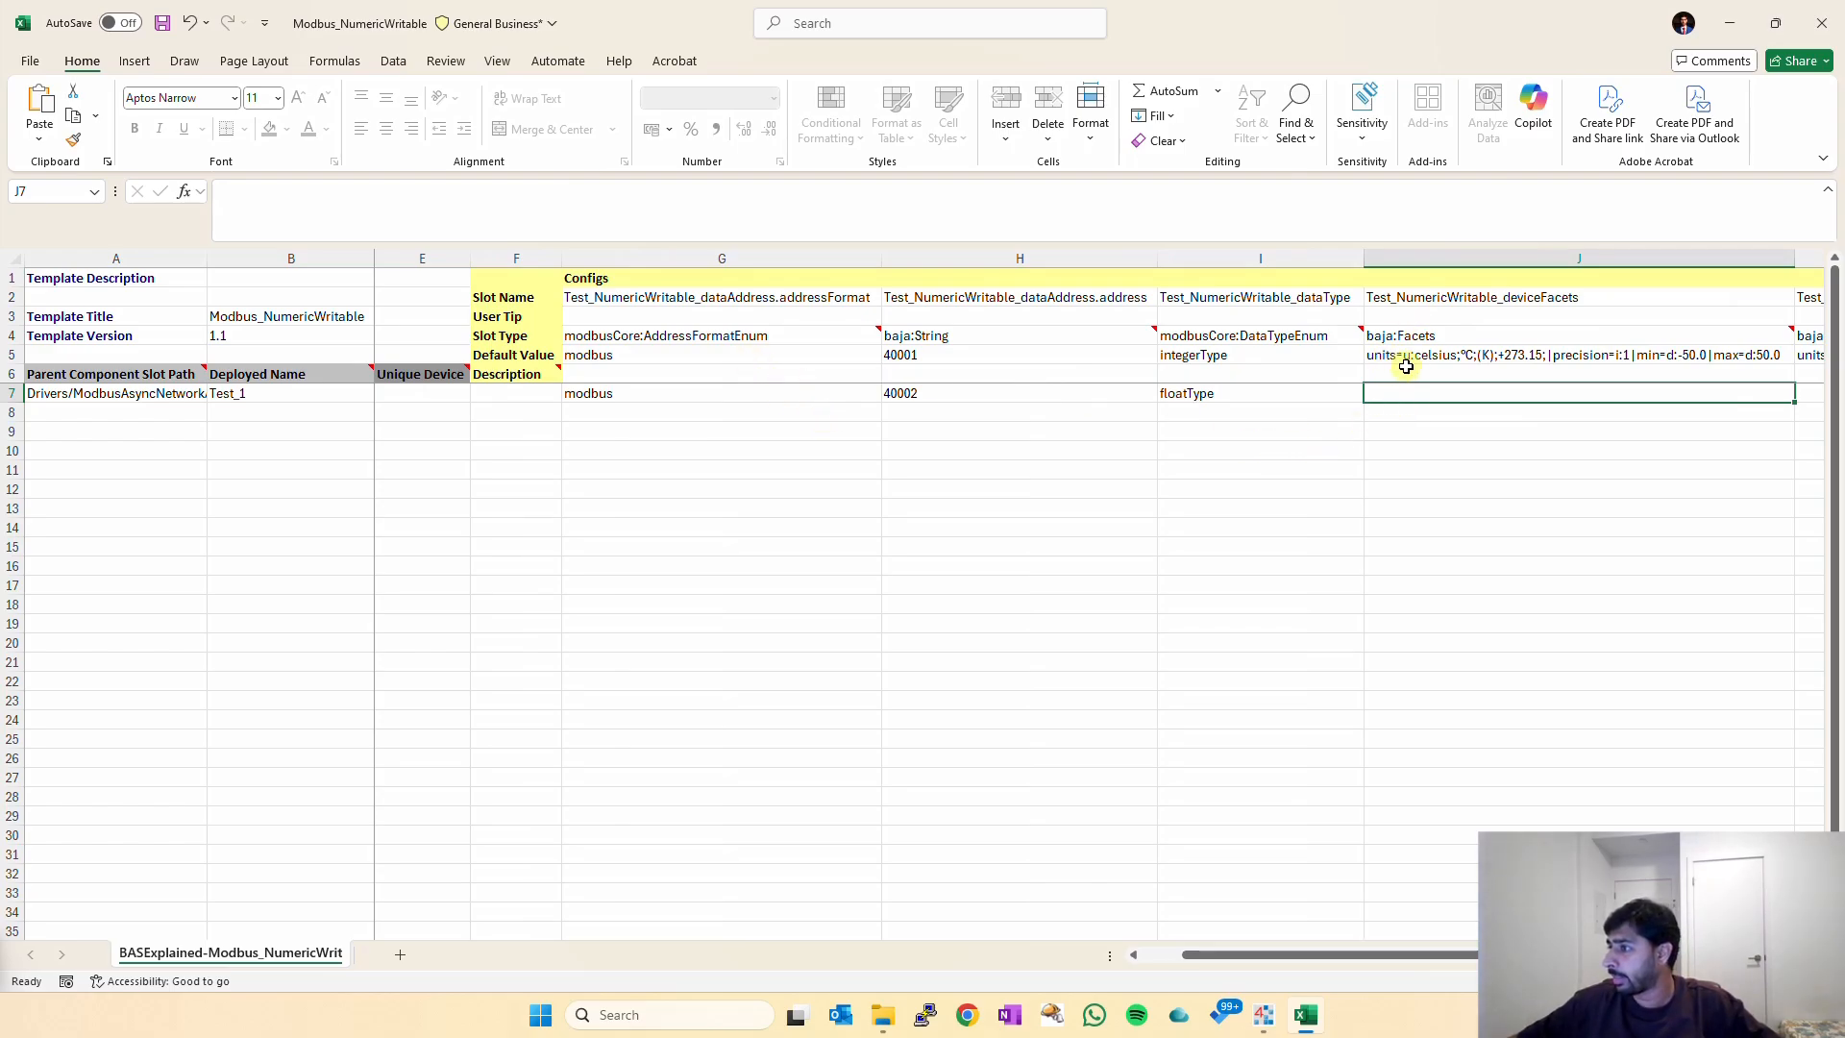
Copy the default Fahrenheit facets text from K5 into the Test_NumericWritable_deviceFacets cell J7.
key("Right")
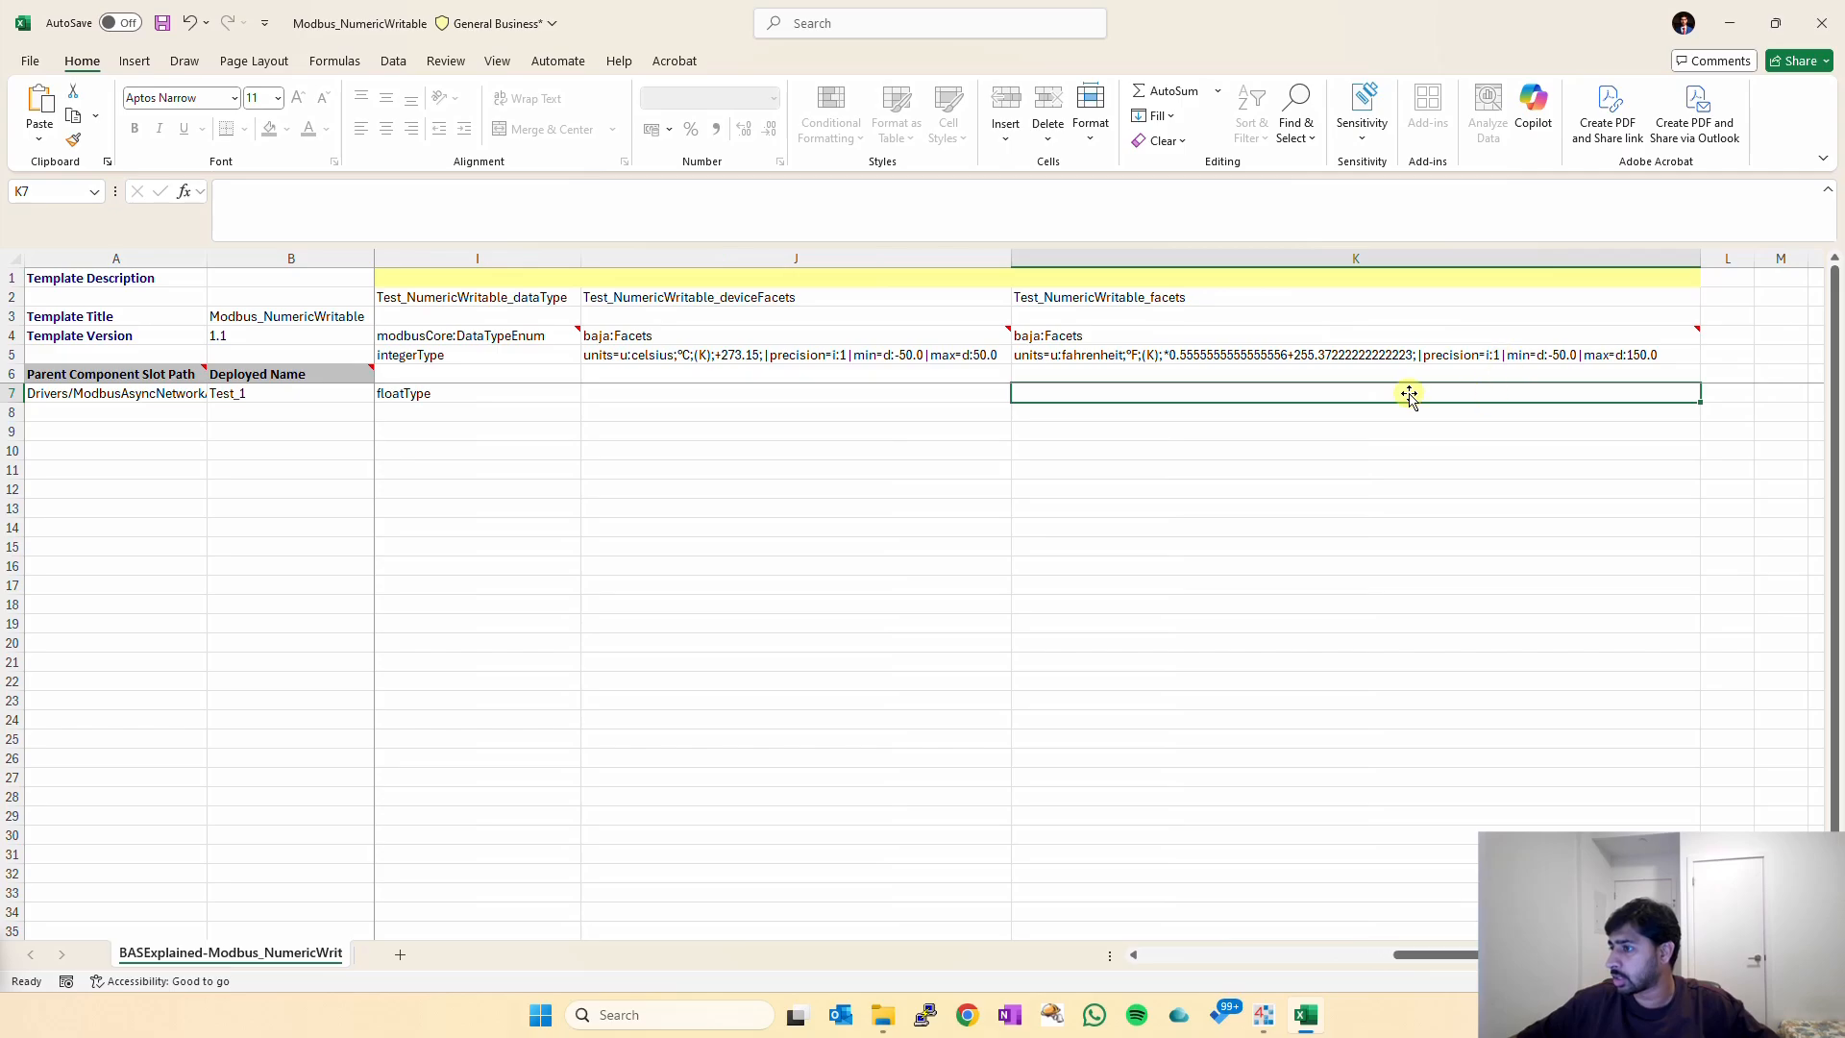
left_click(1091, 355)
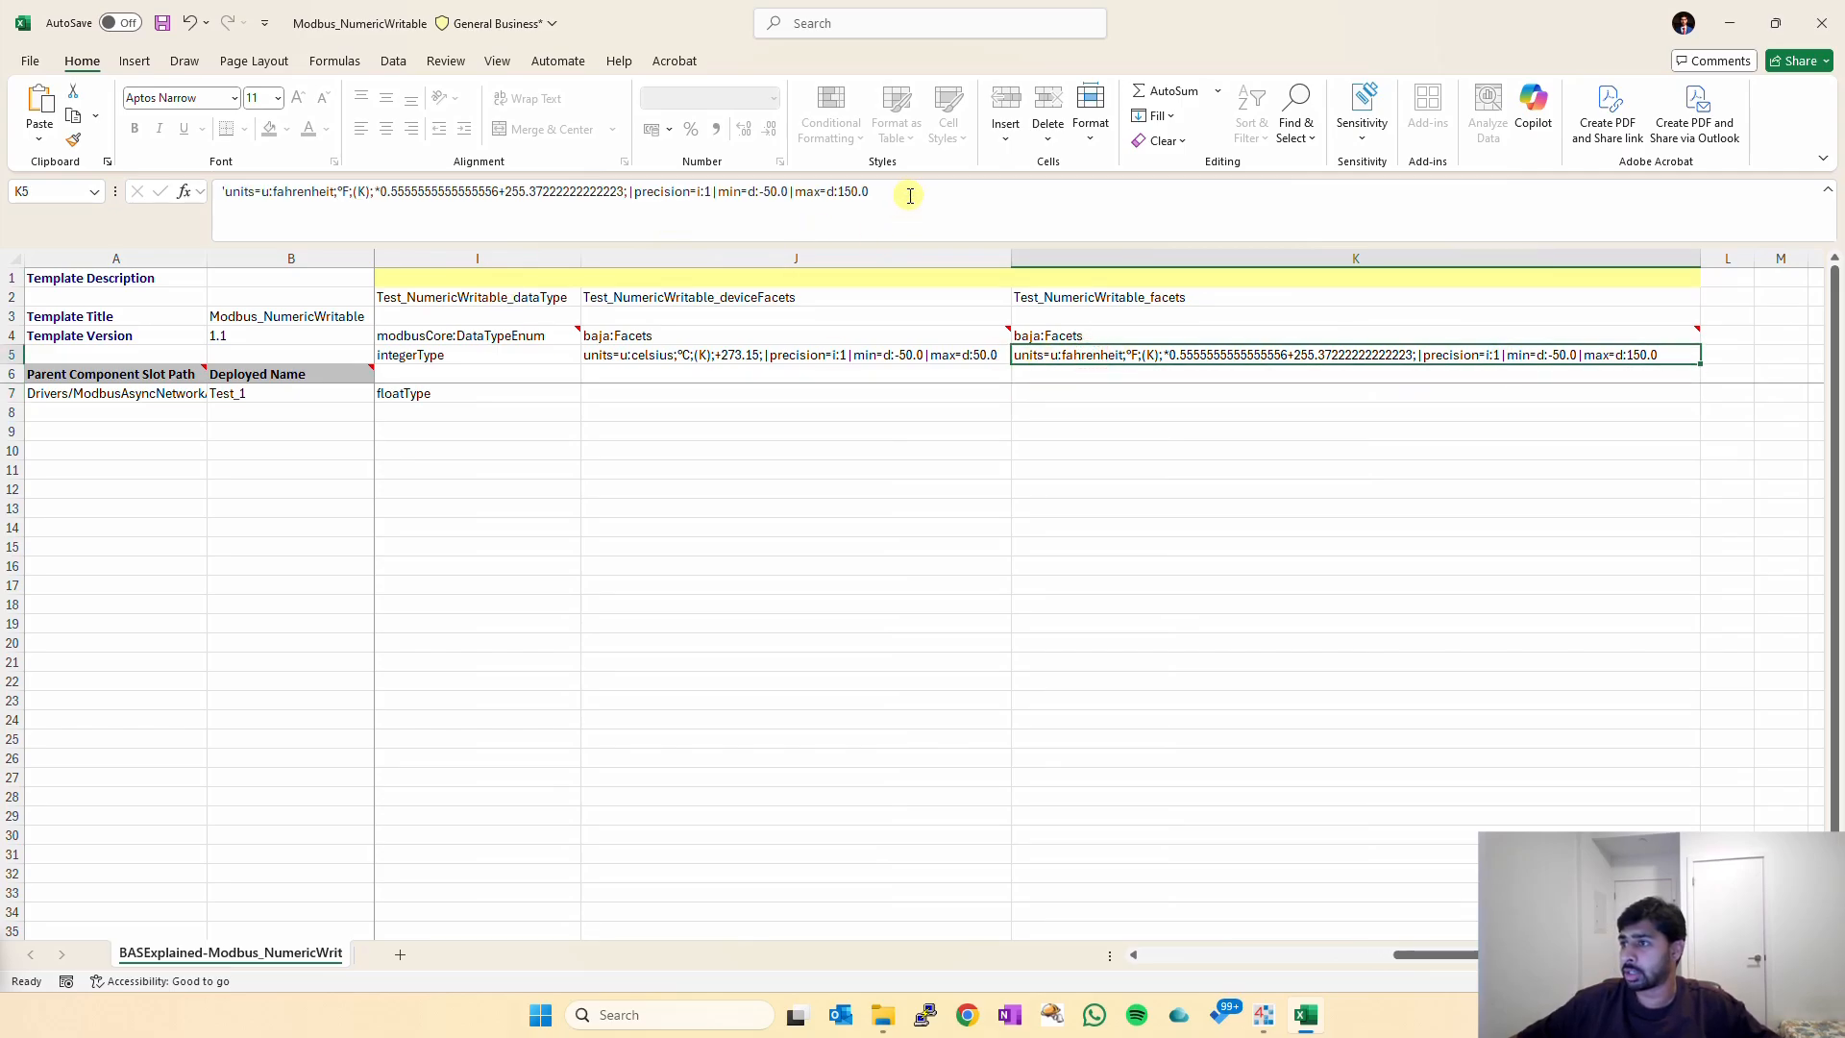
left_click_drag(903, 191, 215, 188)
key("ctrl+c")
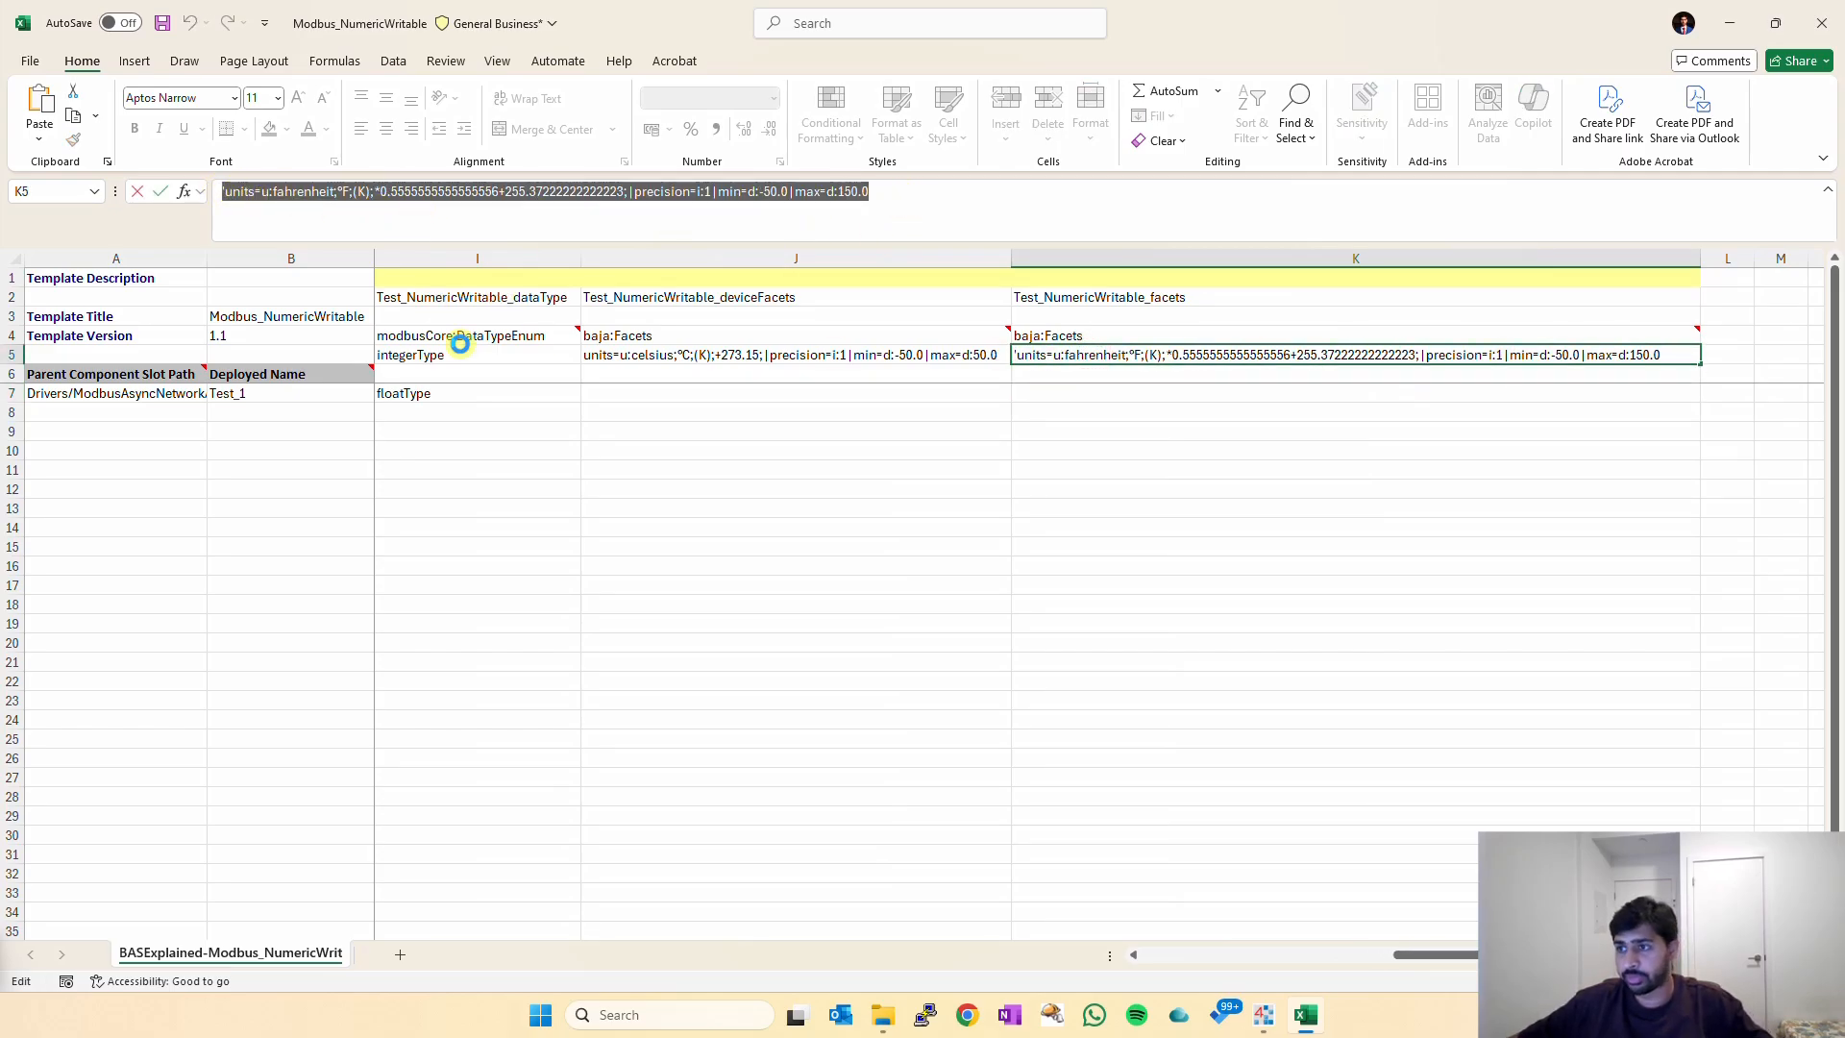
left_click(657, 394)
double_click(657, 394)
key("ctrl+v")
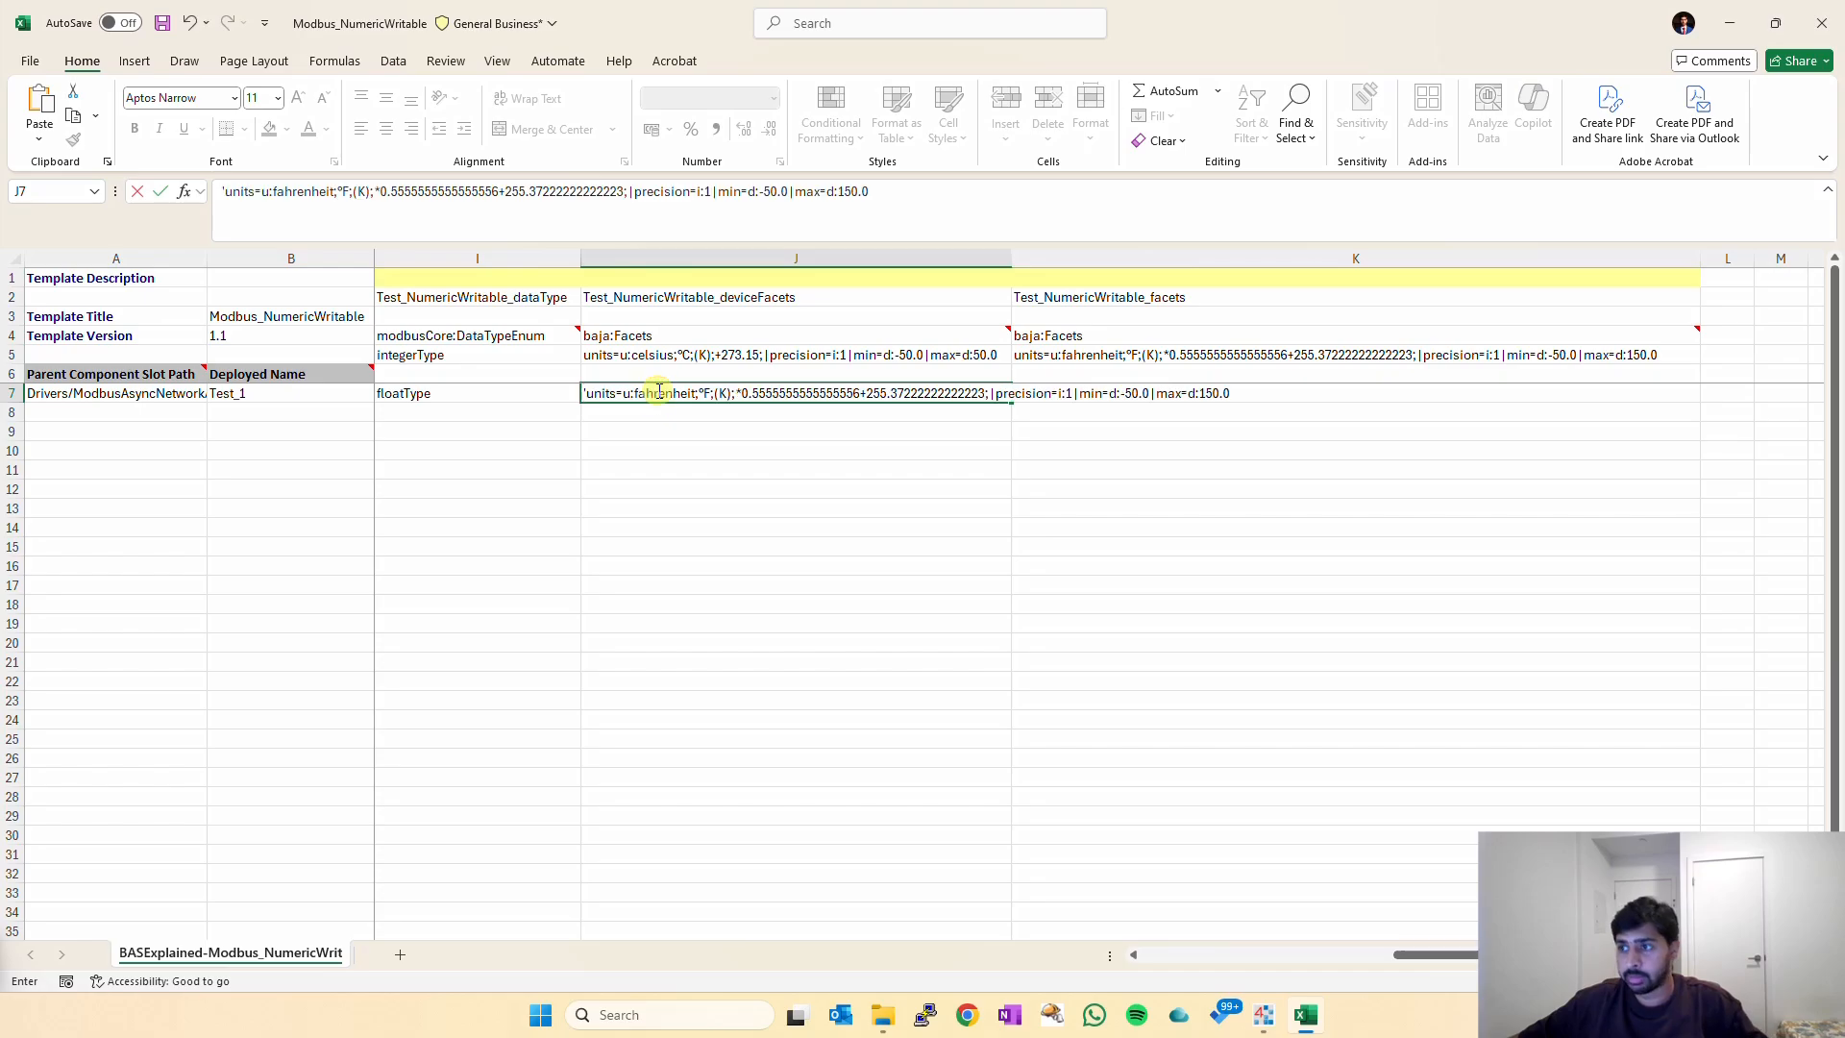
key("Escape")
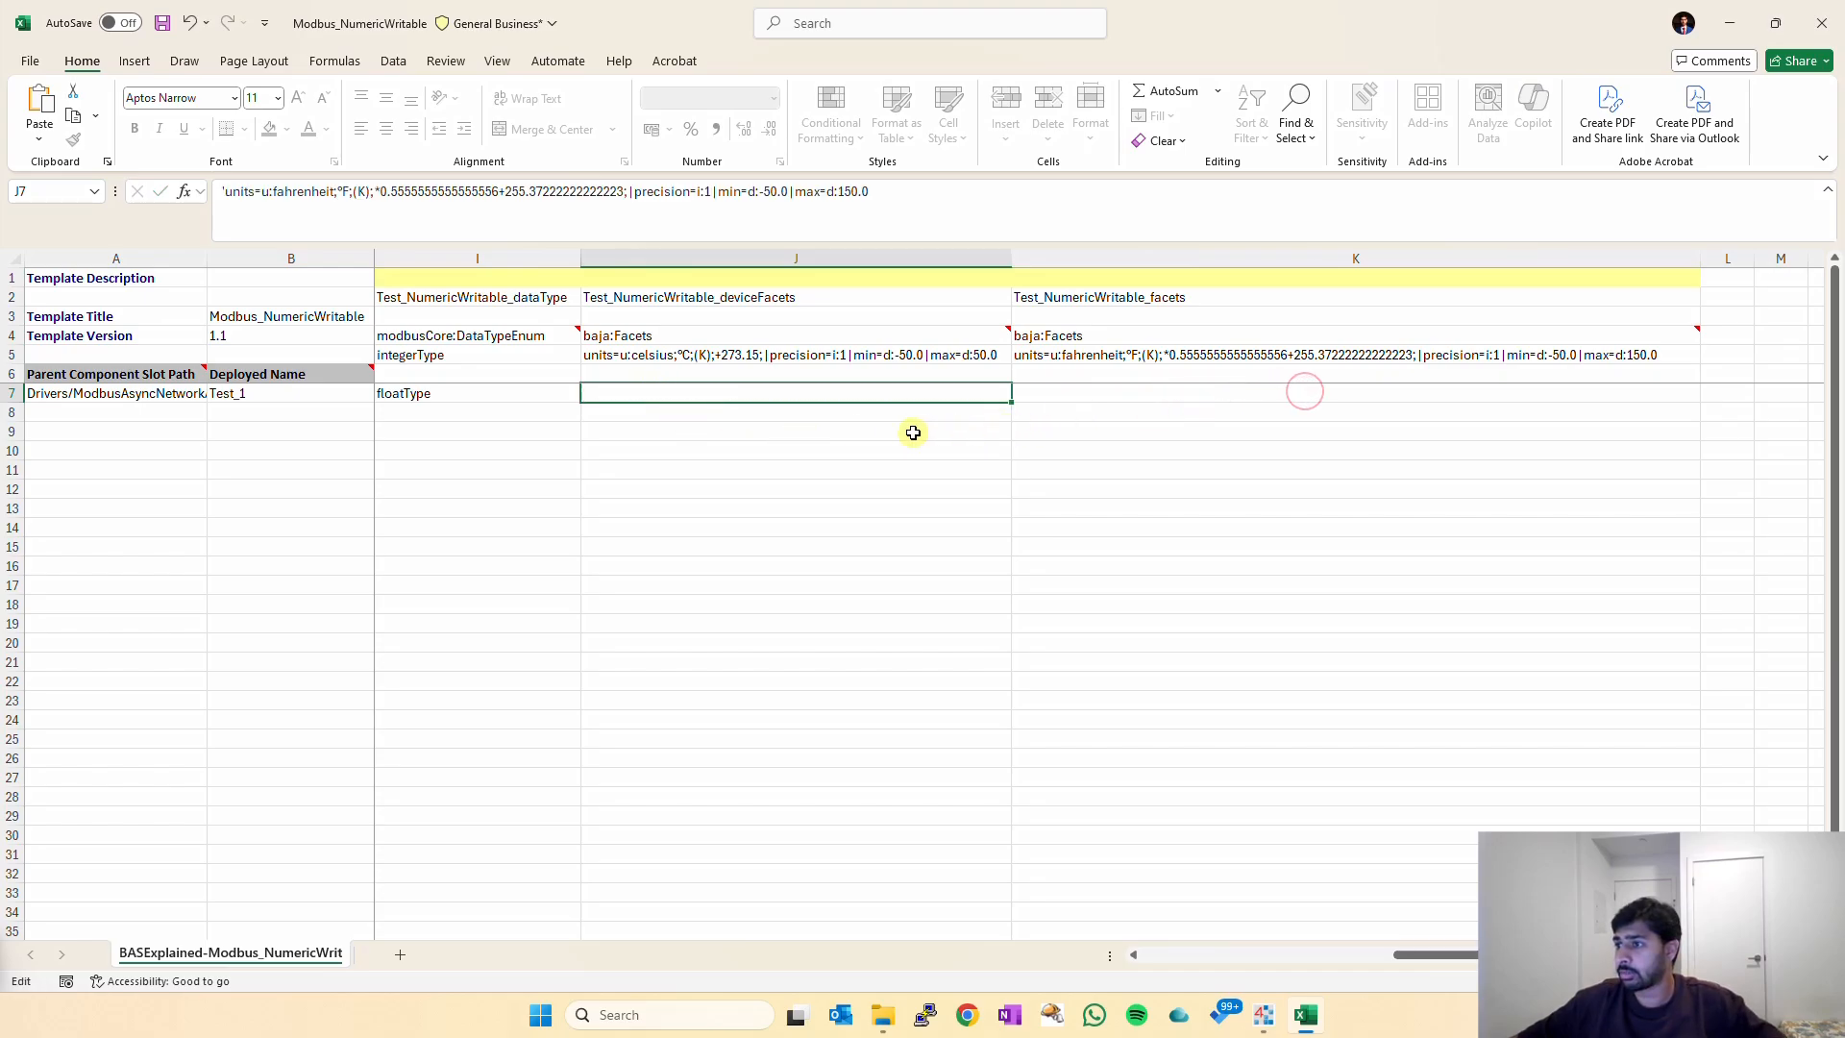
double_click(863, 394)
type("units=u:fahrenheit;°F;(K);*0.5555555555555556+255.37222222222223;|precision=i:1|min=d:-50.0|max=d:150.0")
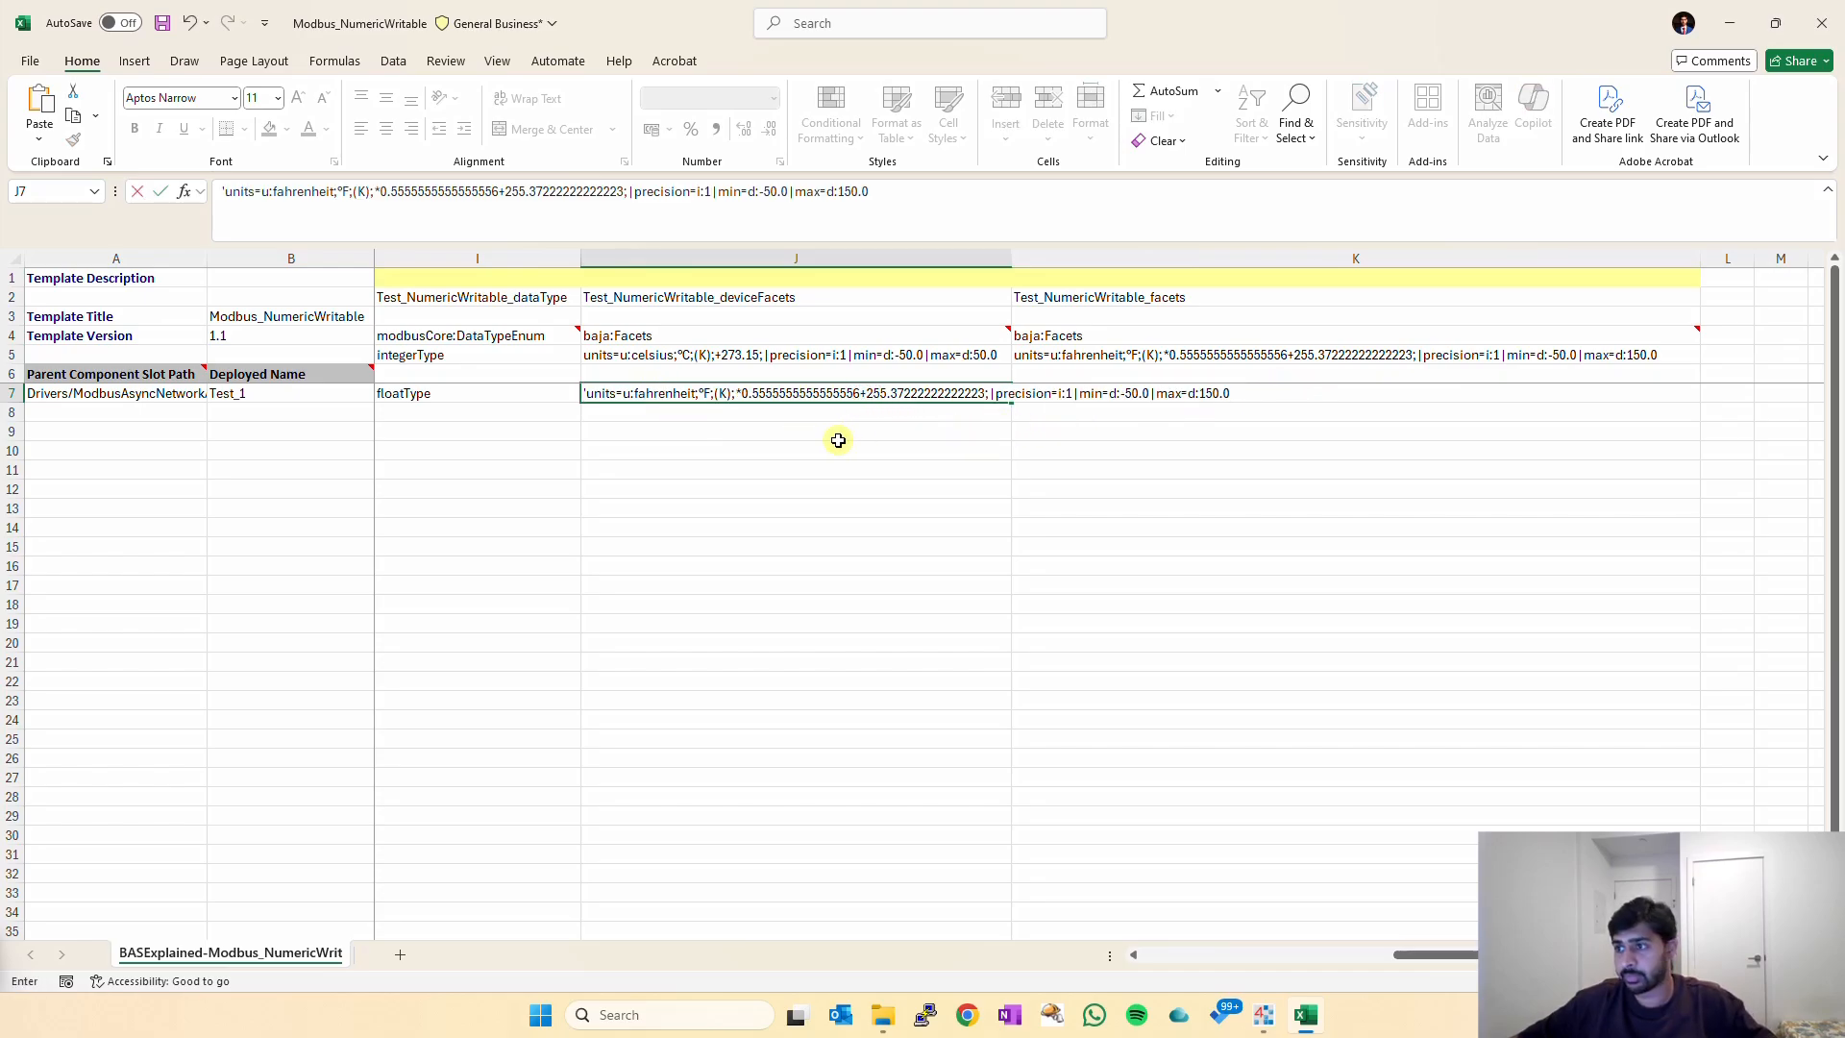
key("Return")
Copy the default Celsius facets text from J5 into the Test_NumericWritable_facets cell K7.
left_click(692, 354)
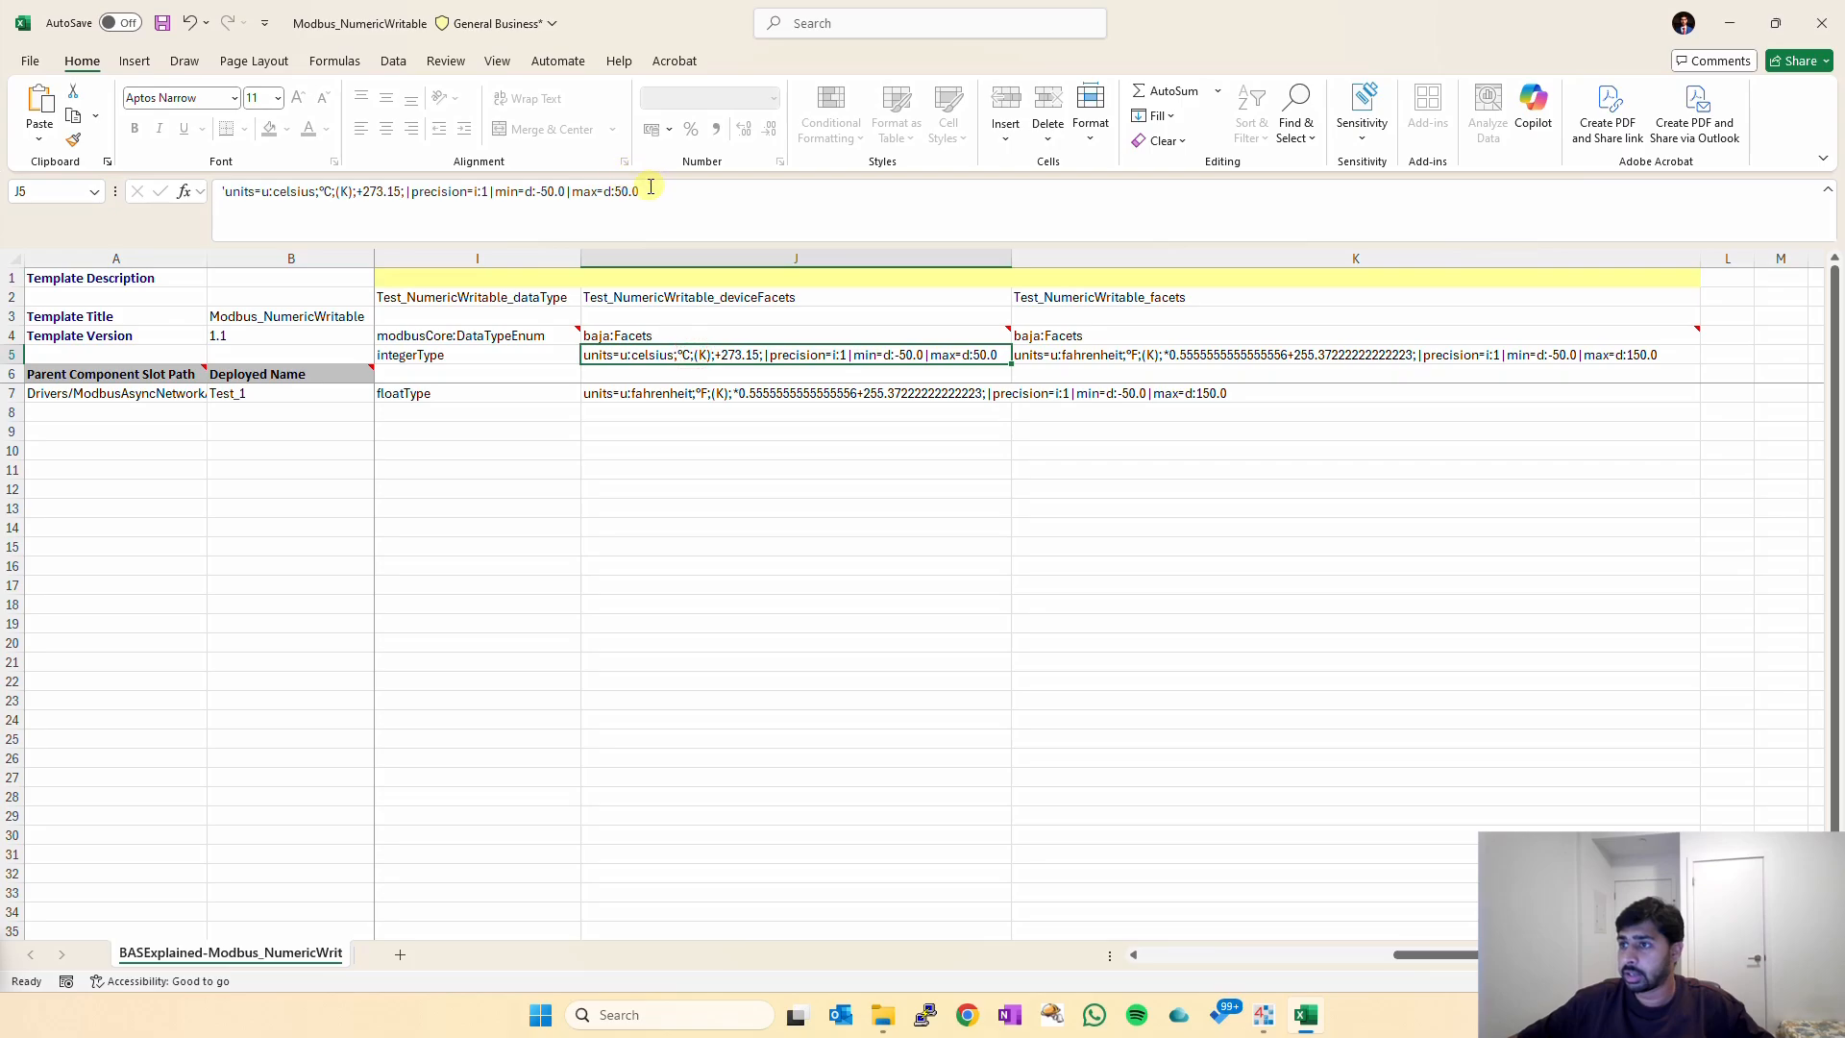
left_click_drag(640, 191, 218, 199)
key("ctrl+c")
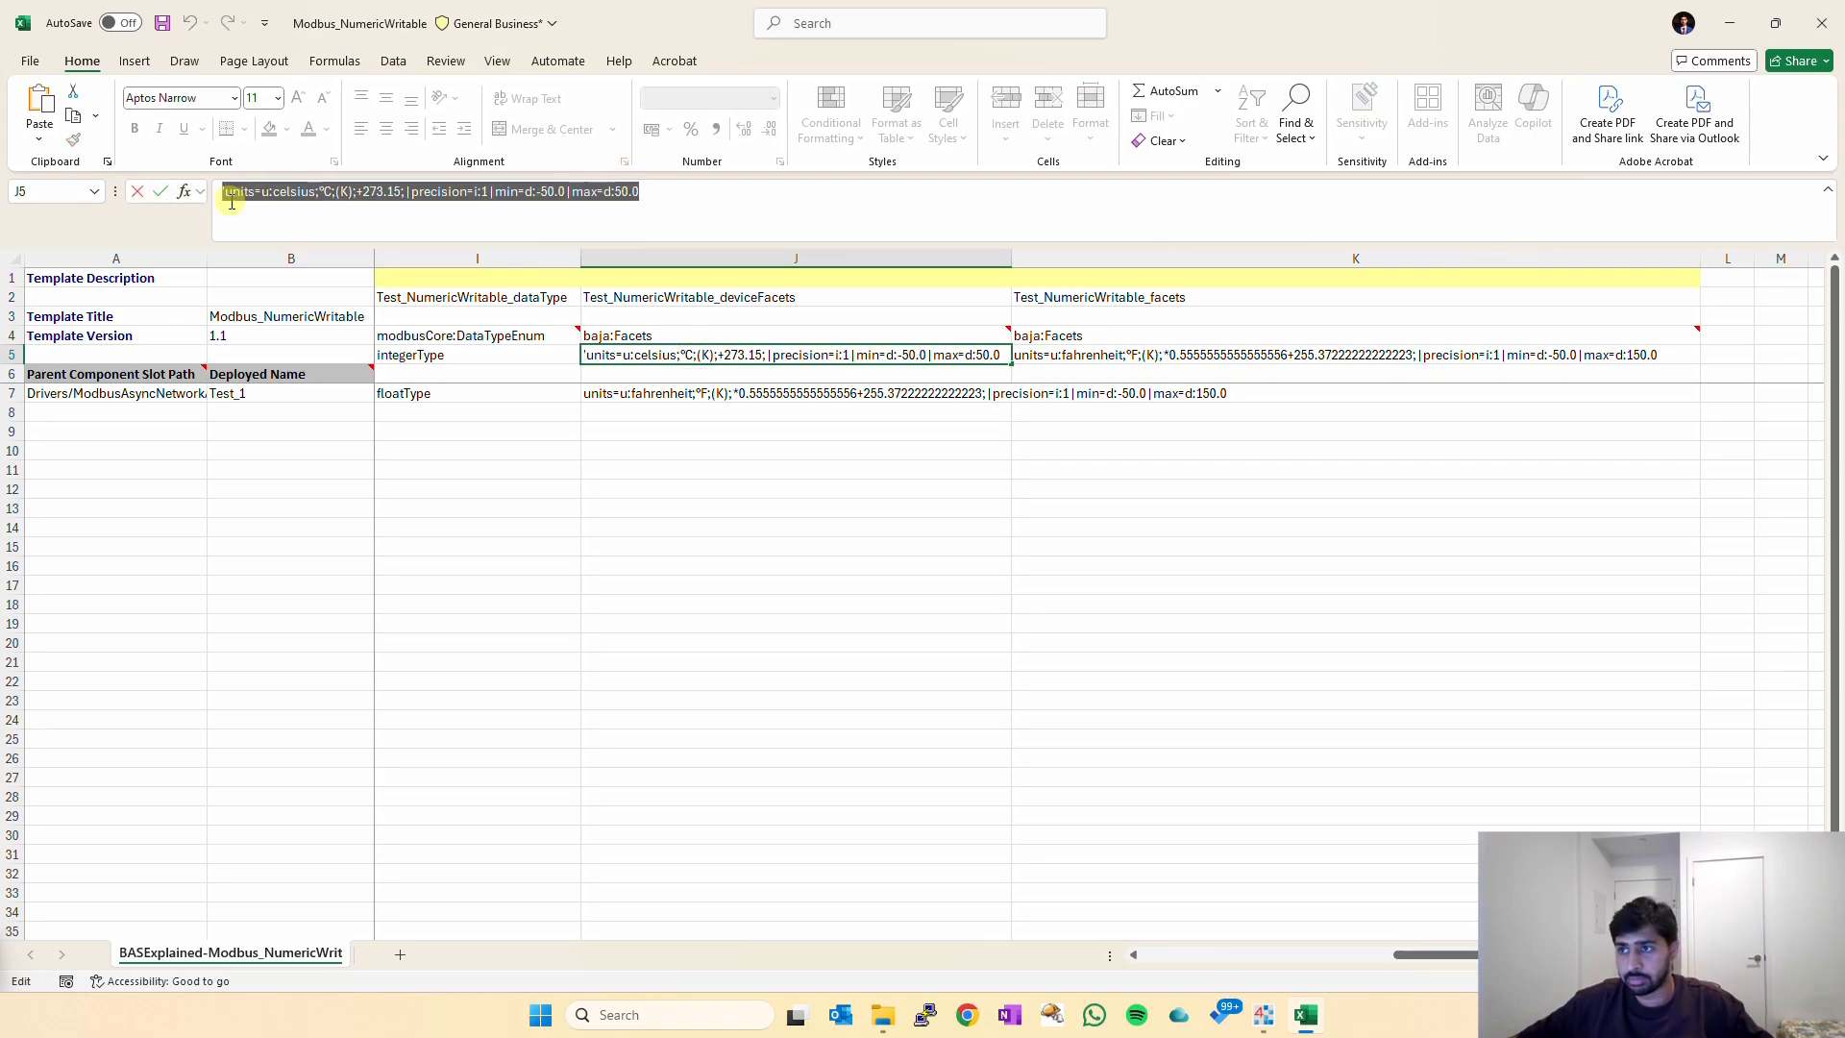
left_click(1442, 392)
key("ctrl+v")
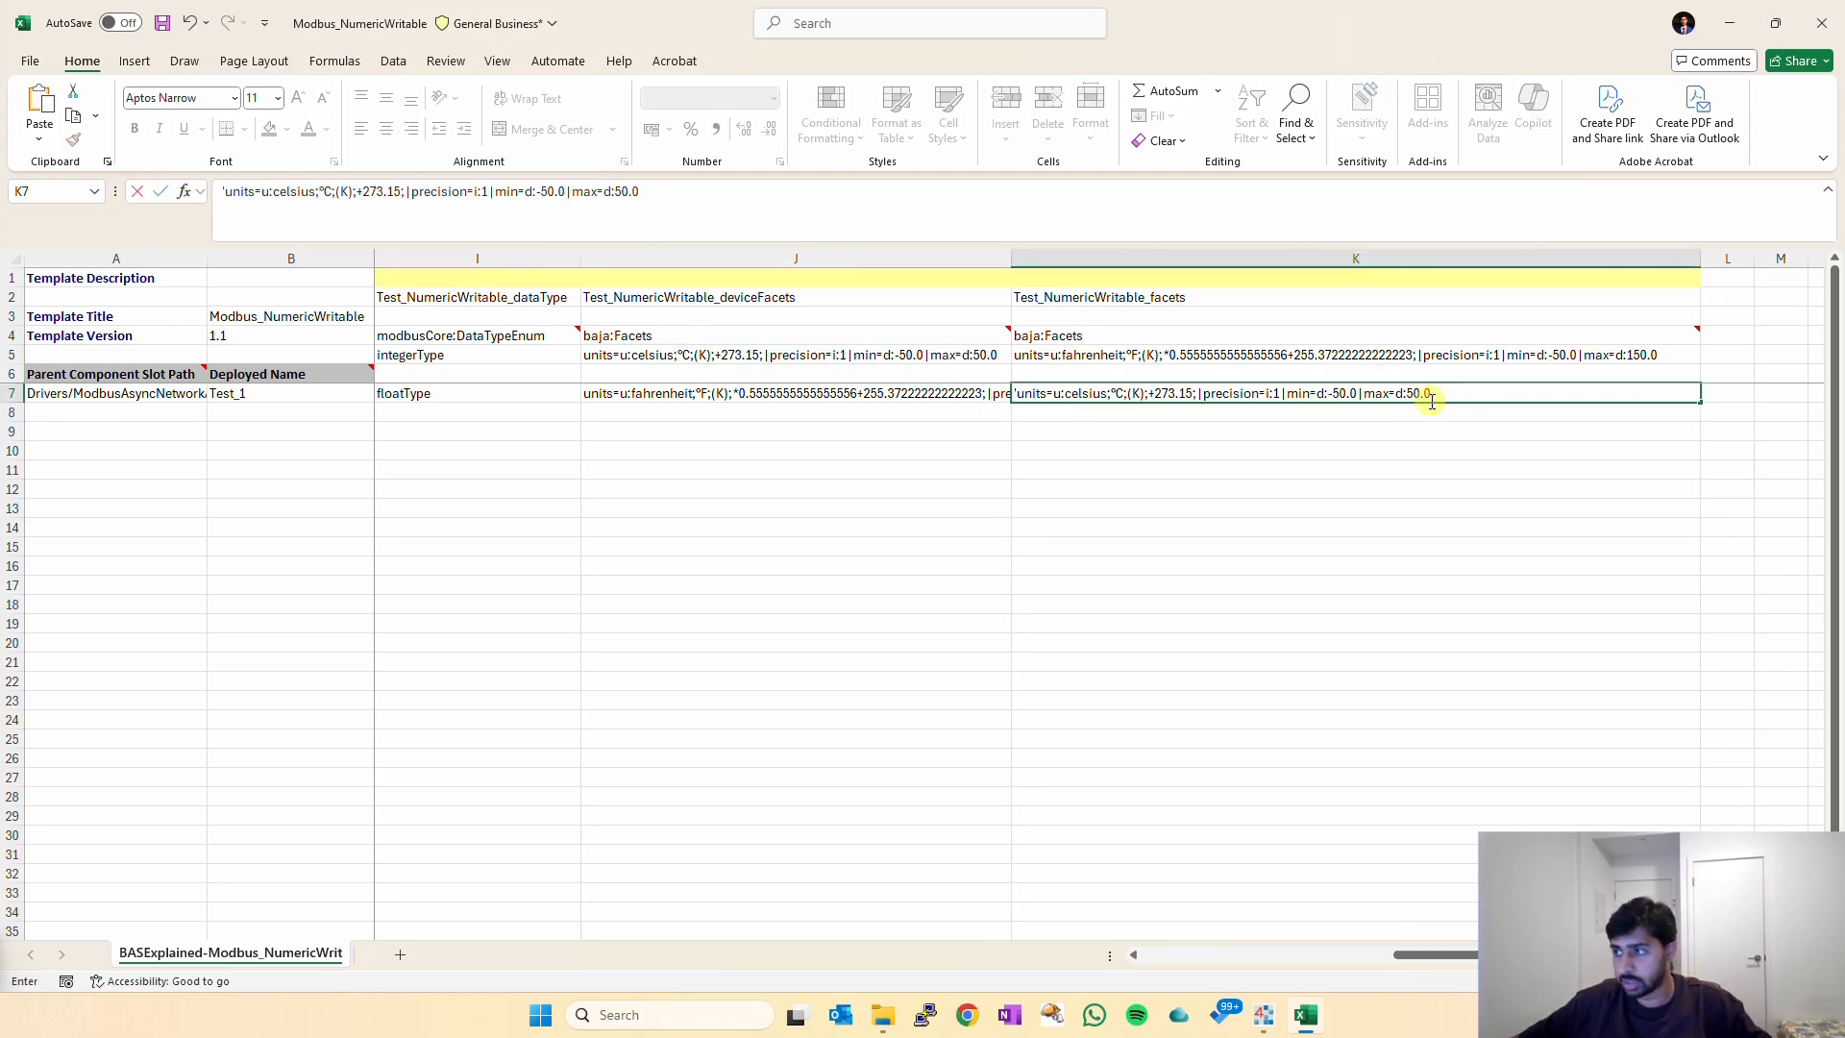
left_click(1303, 489)
Autofit the width of all the sheet's columns to their contents.
left_click(16, 255)
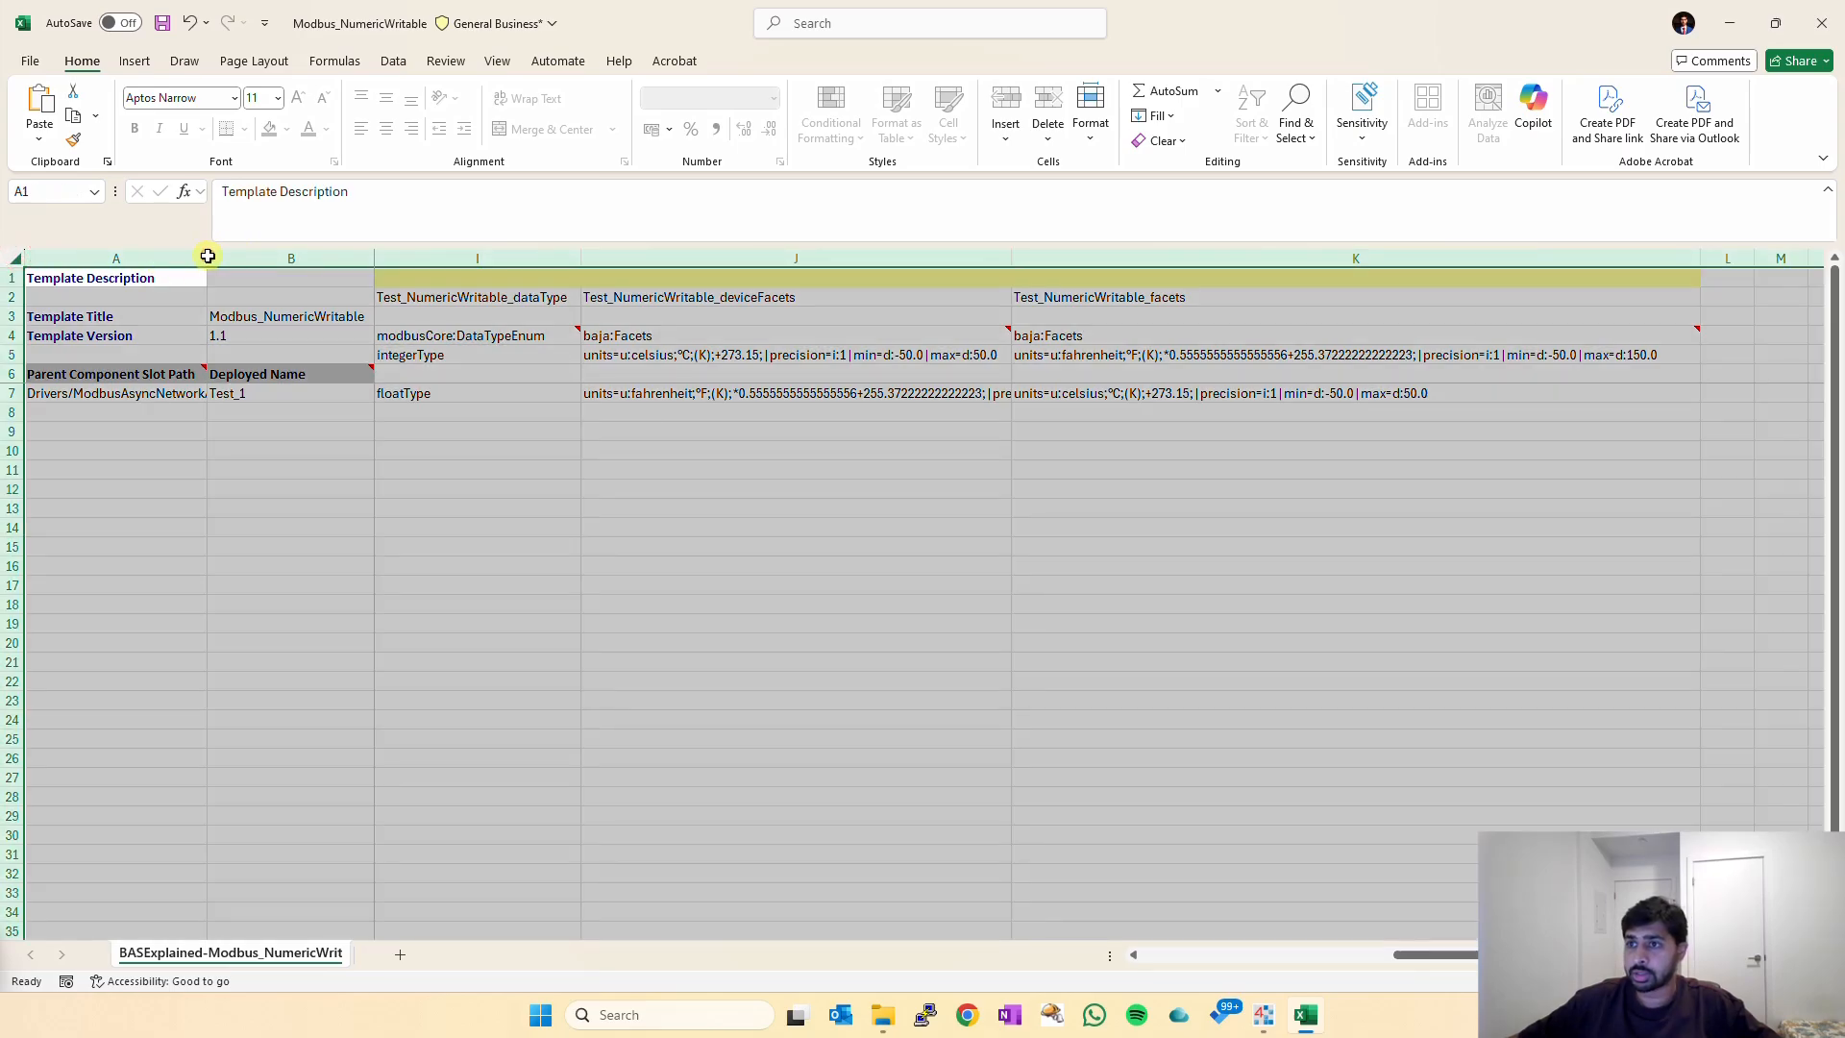
double_click(208, 256)
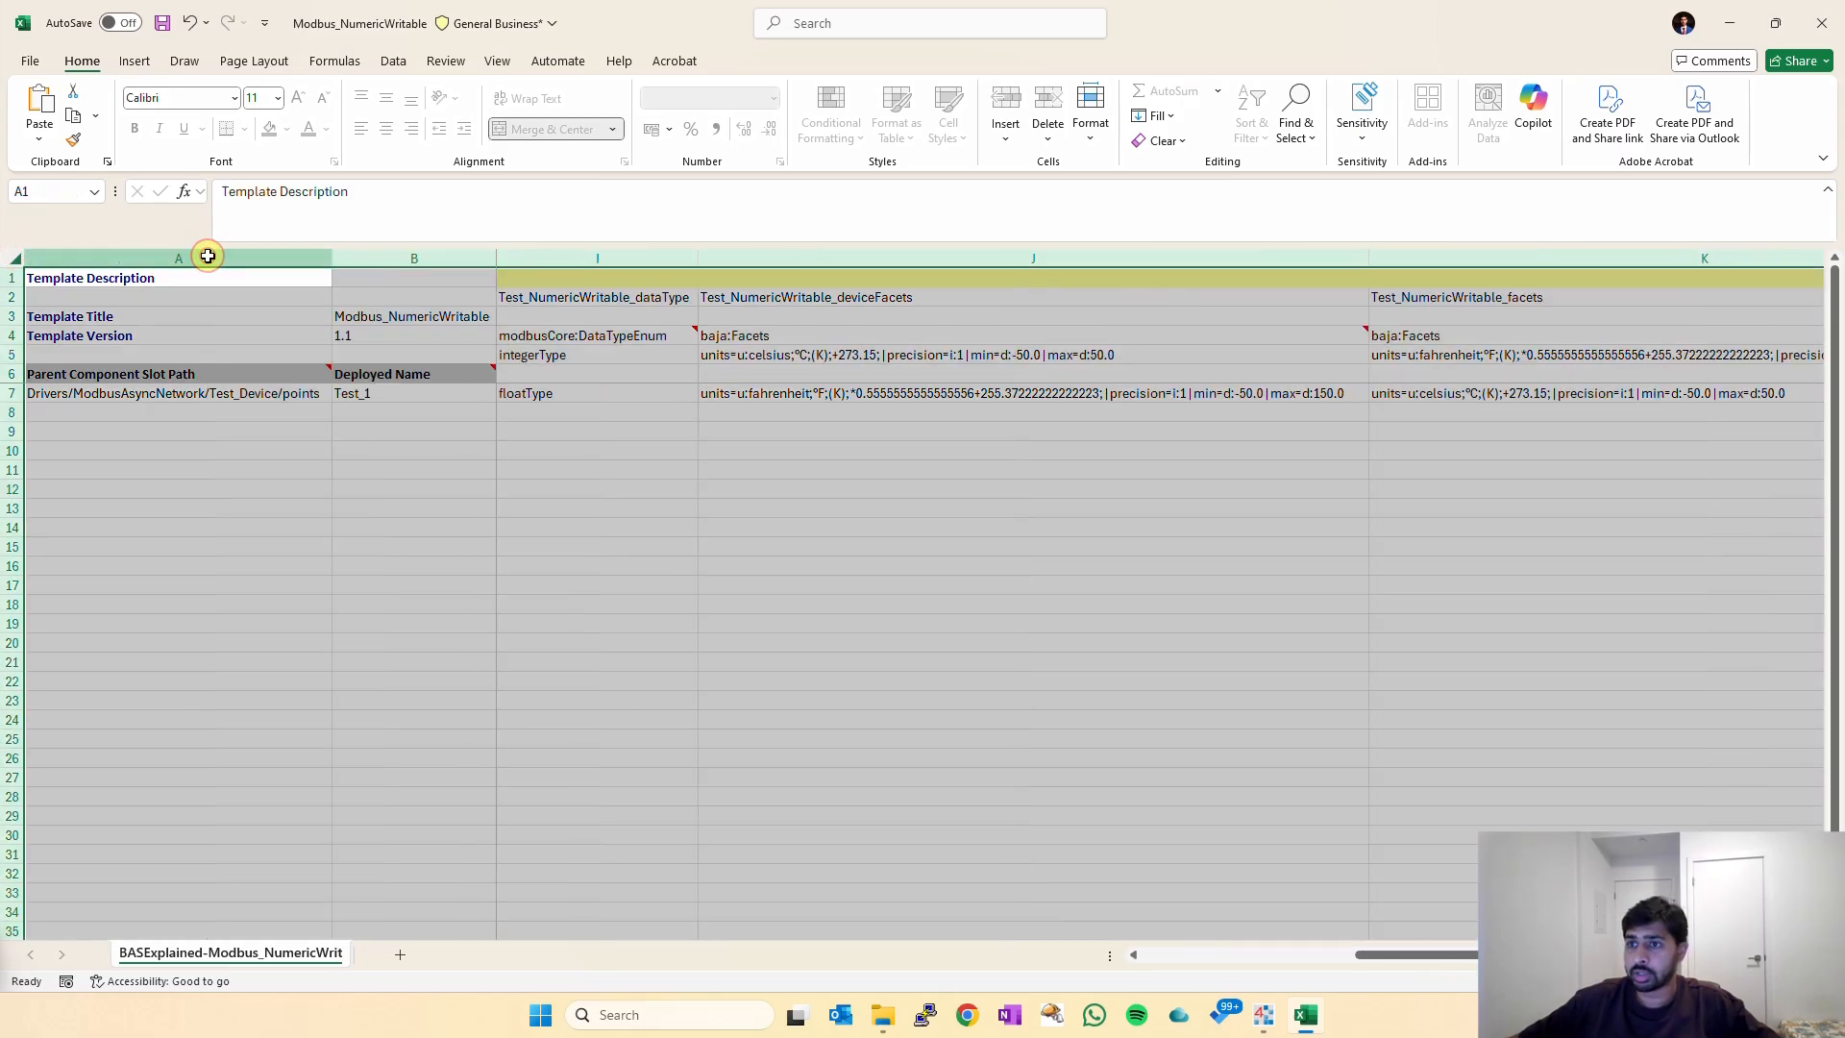
left_click(316, 391)
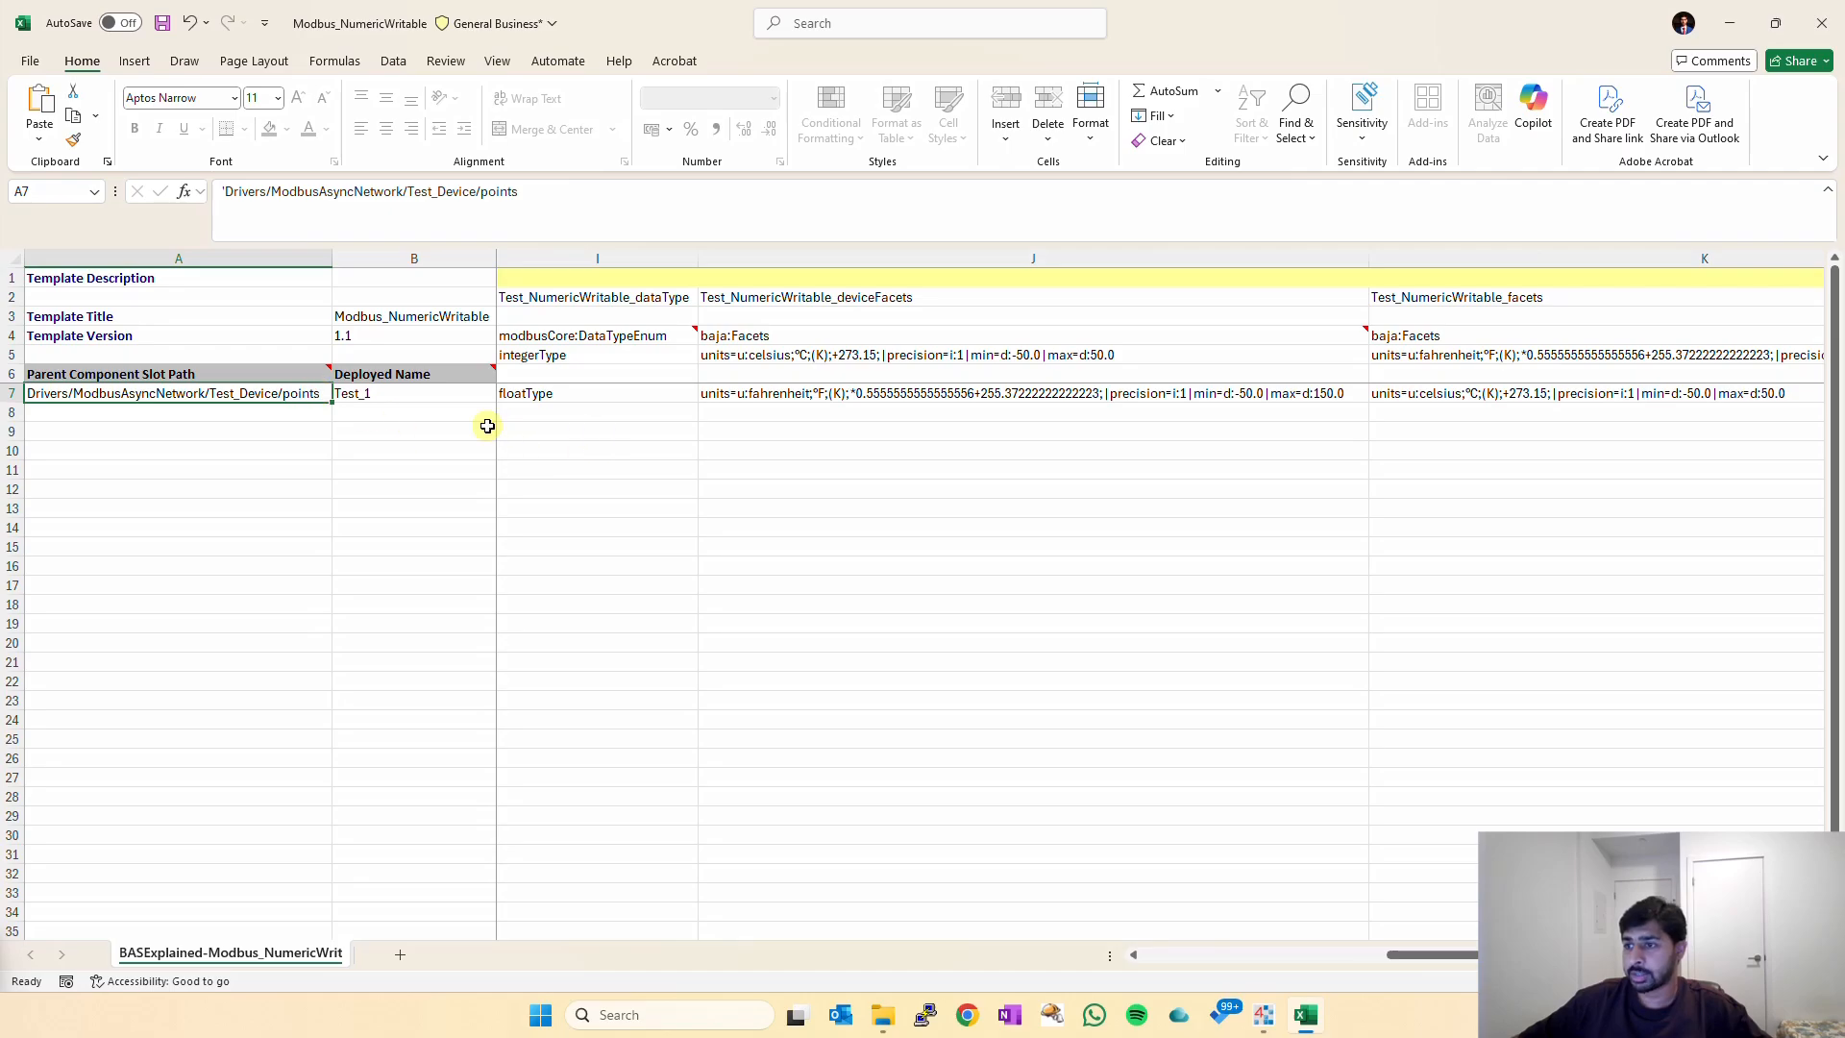
Edit the Fahrenheit device facets text in J7 to precision 2, minimum -150.0 and maximum 250.0.
left_click(965, 400)
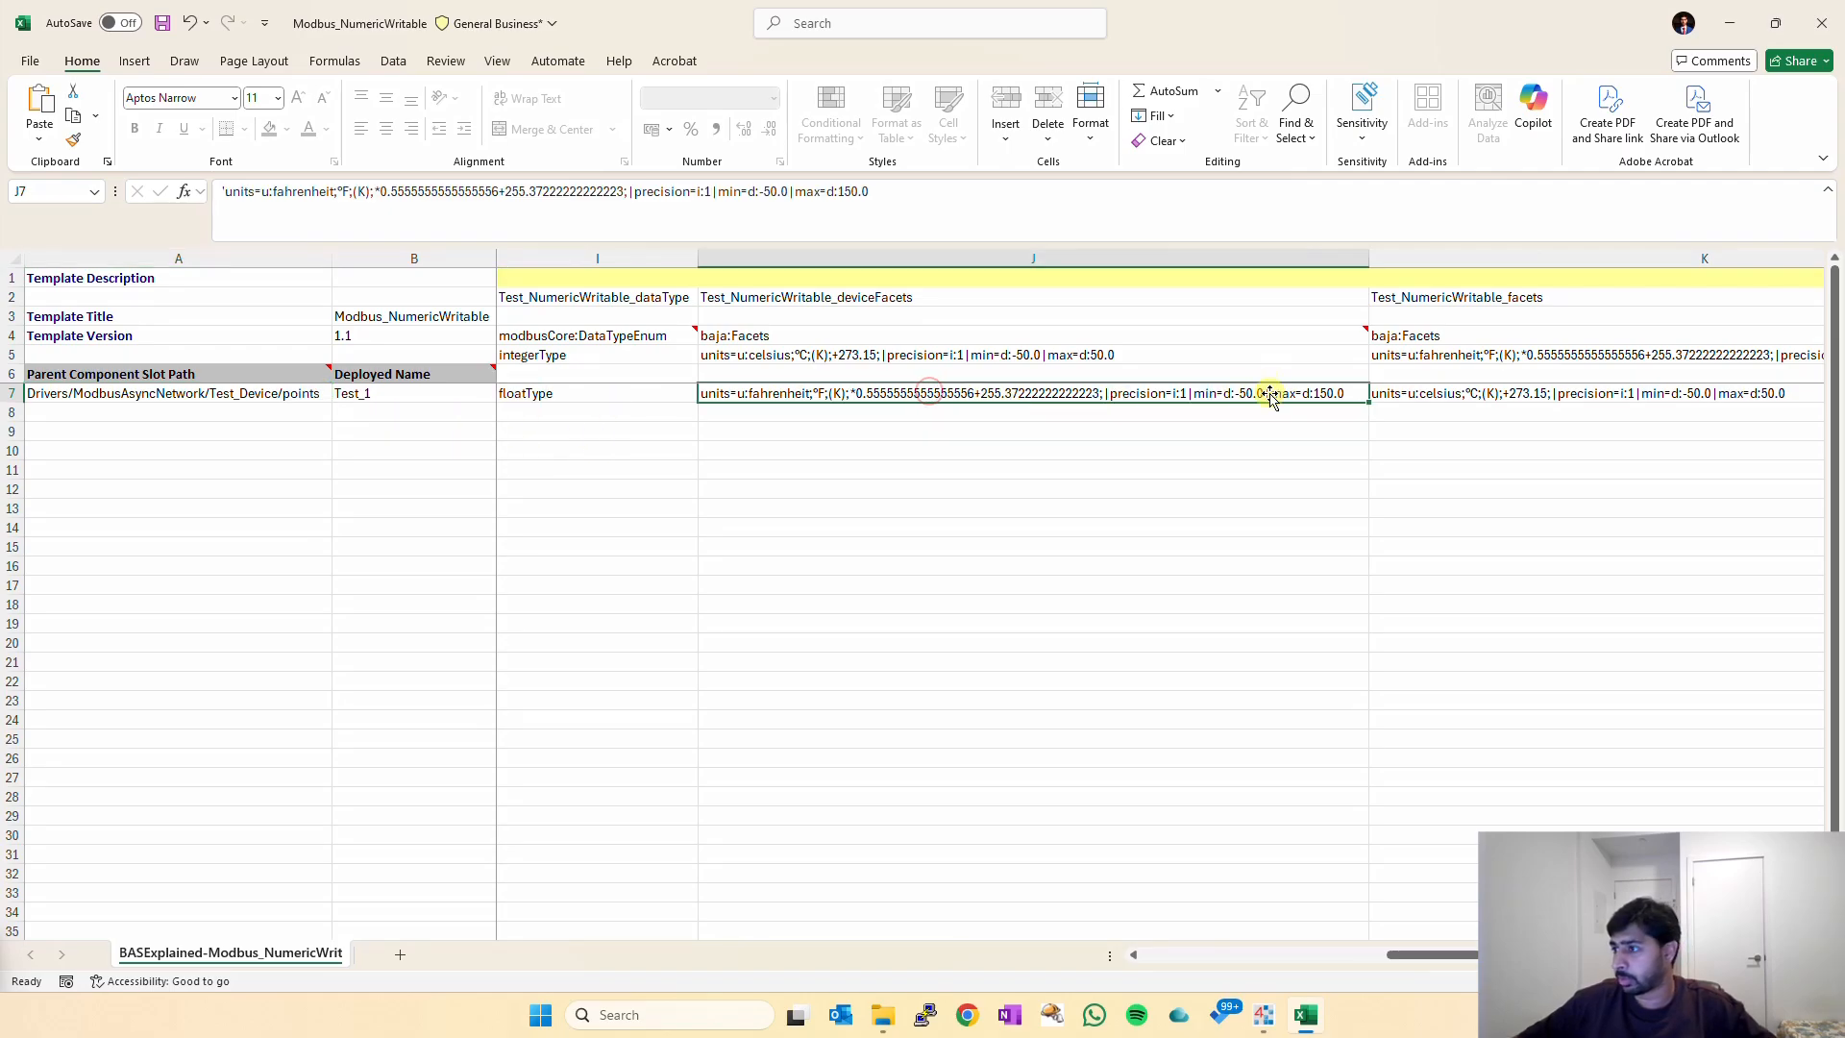
left_click(764, 190)
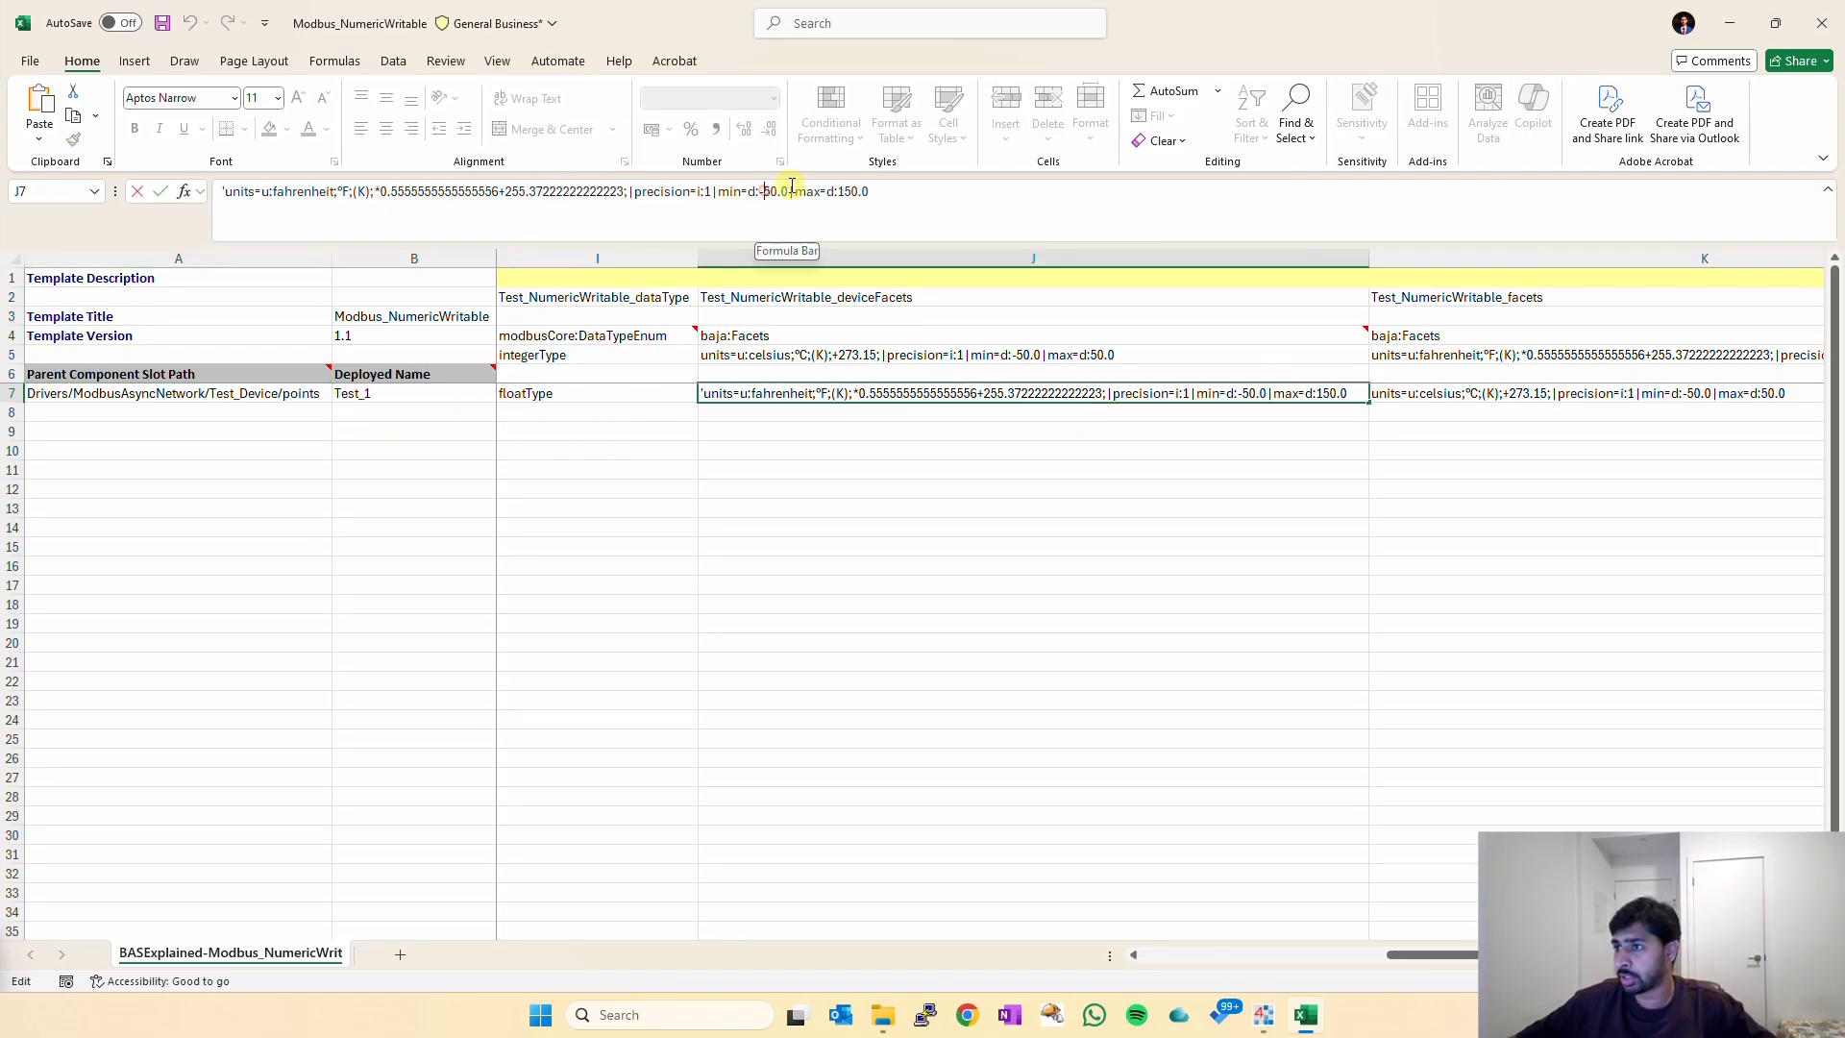
type("1")
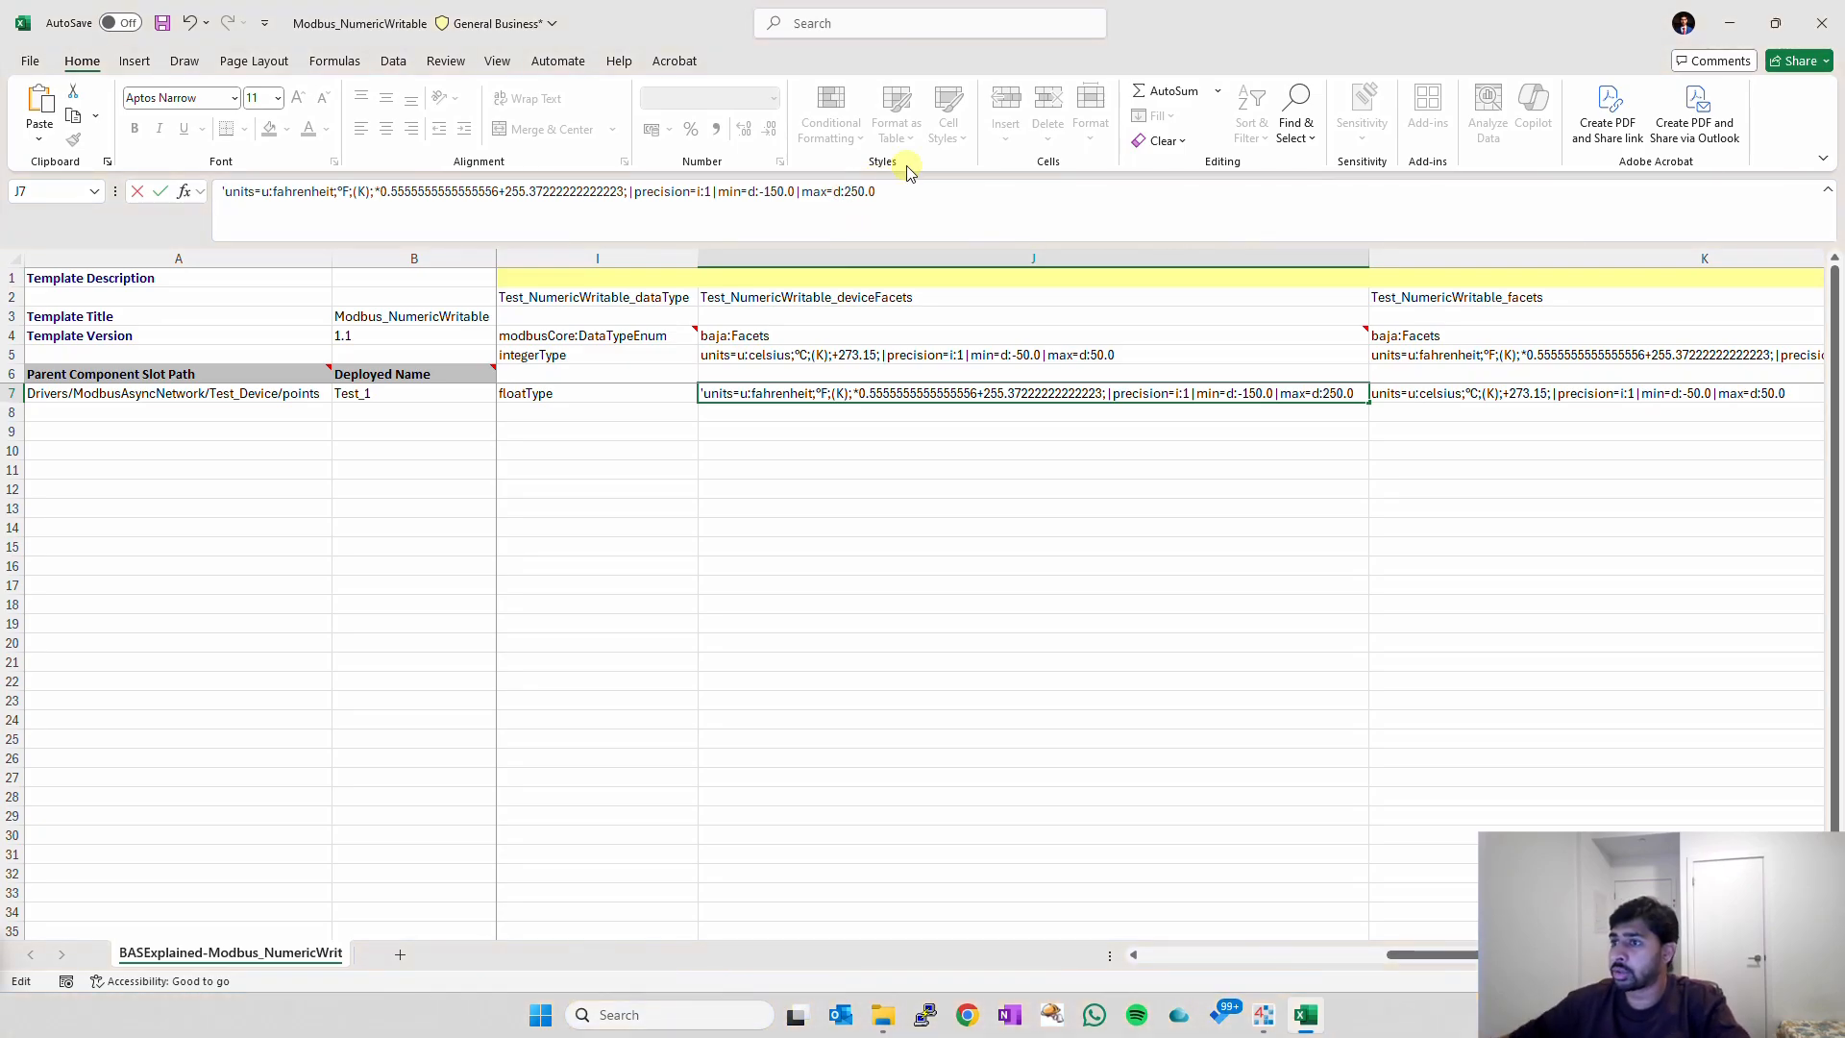
left_click(712, 191)
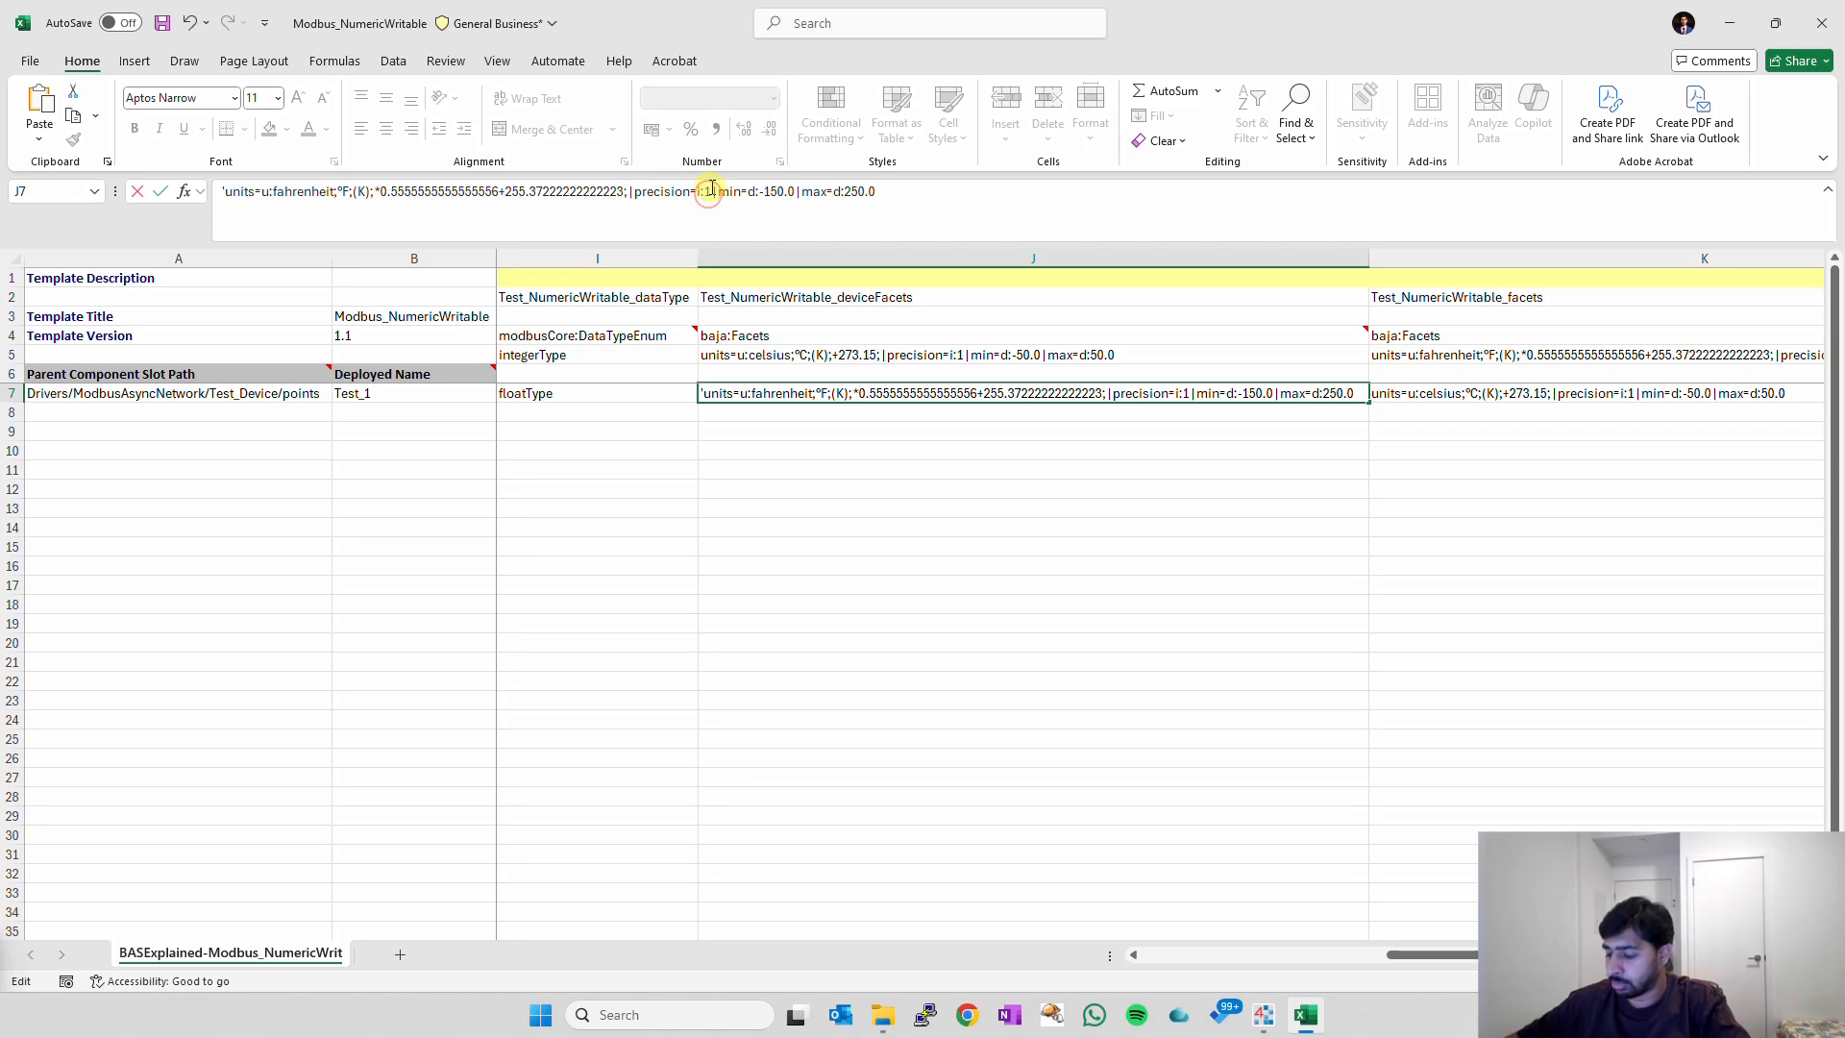
key("BackSpace")
type("2")
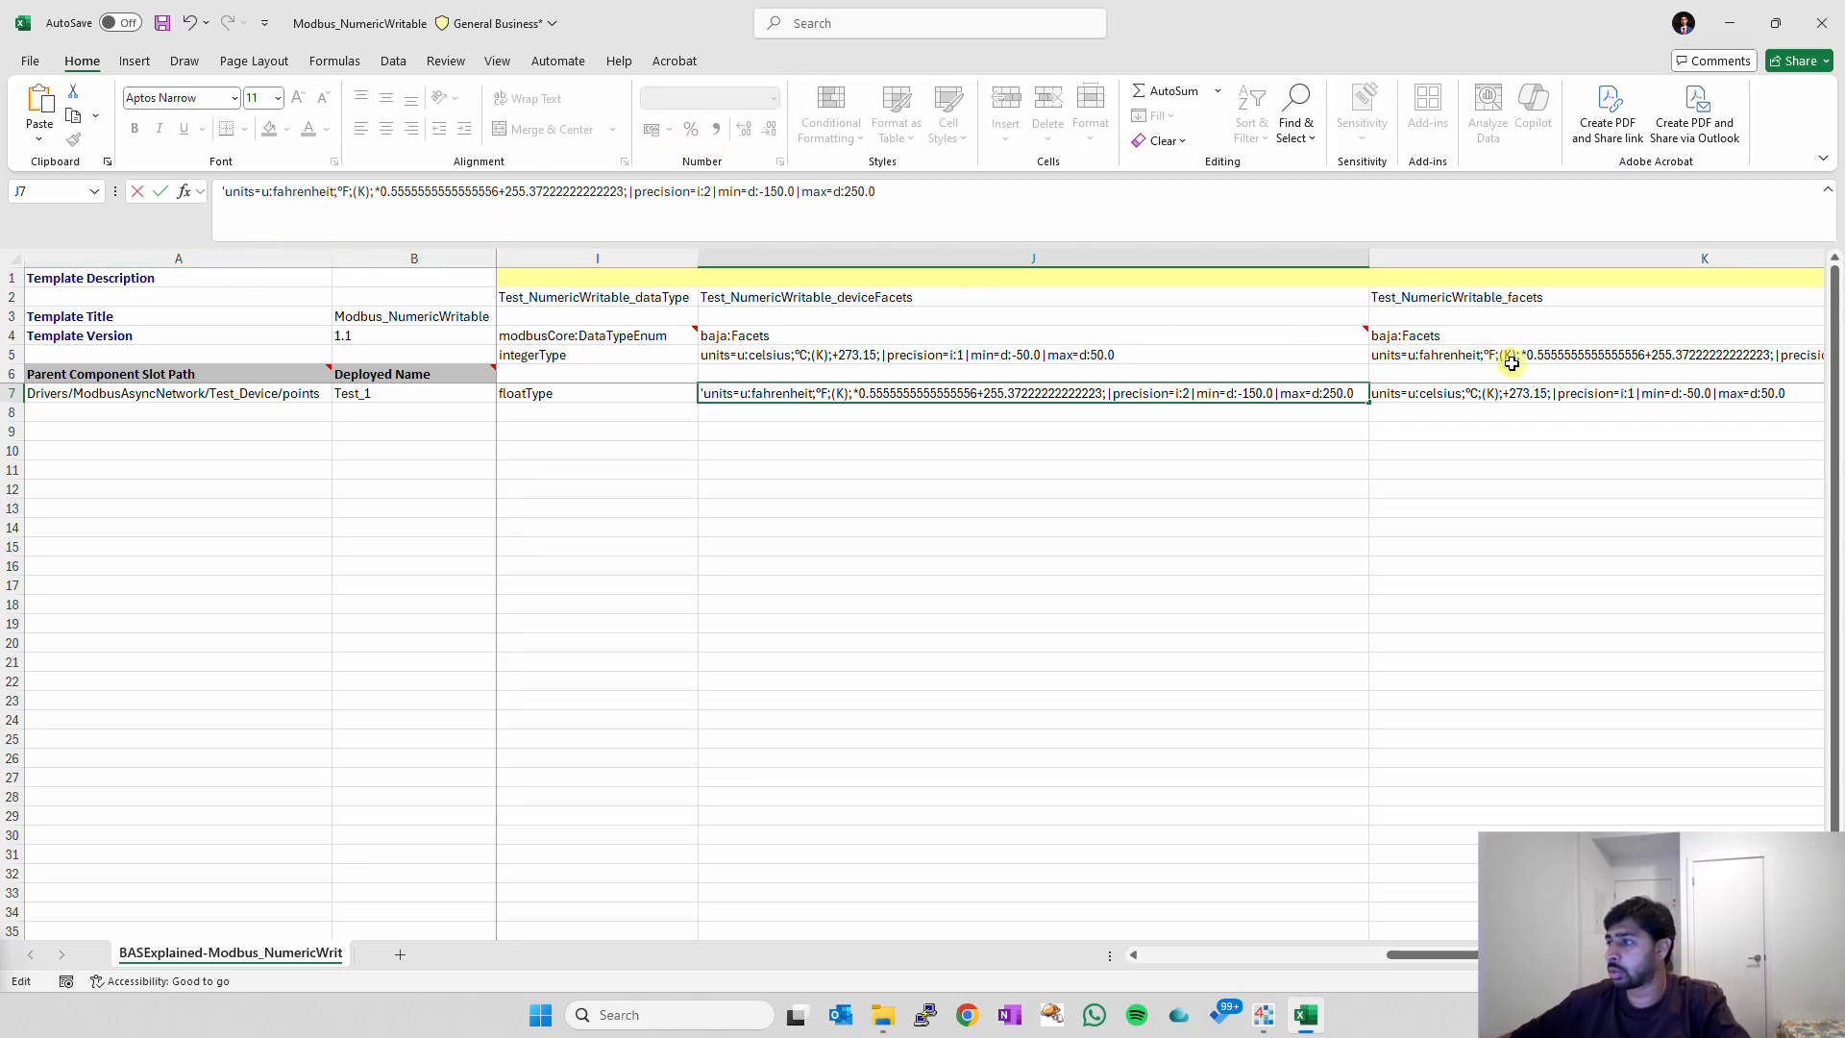
left_click(1497, 393)
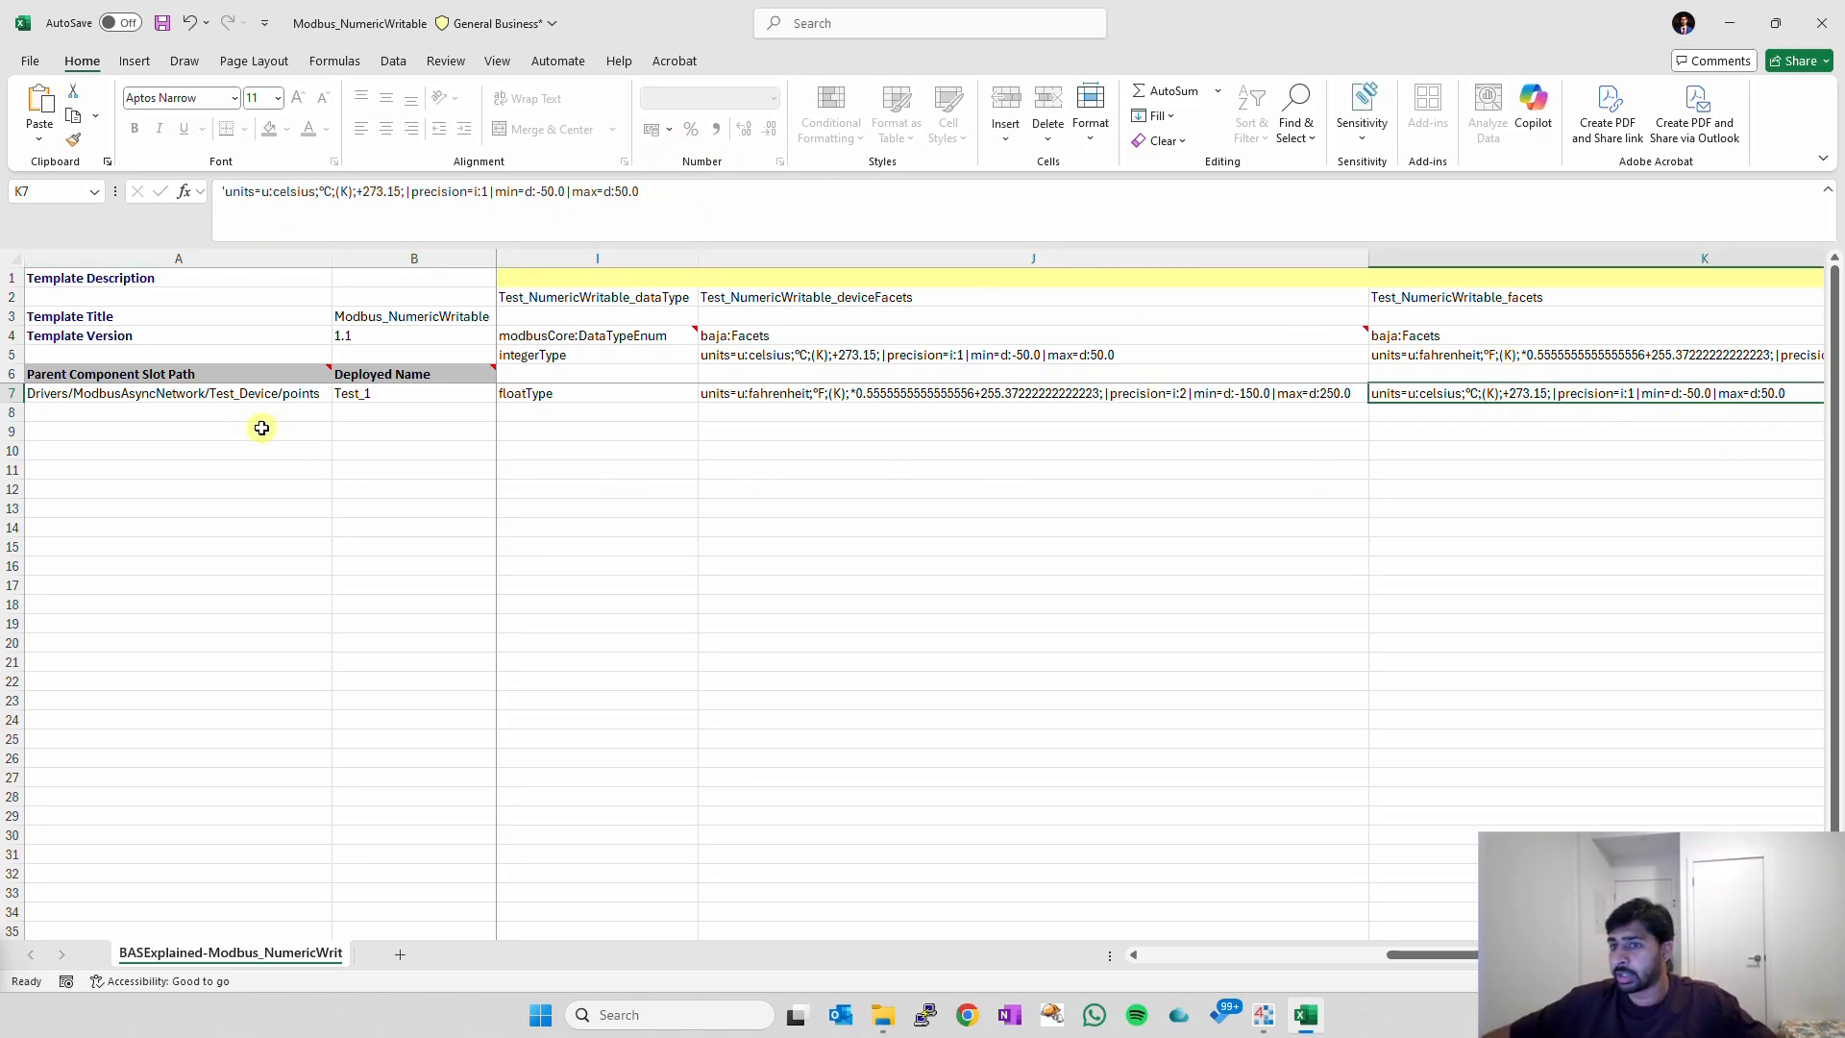
Fill the entire point configuration of row 7 down through row 10.
left_click(19, 395)
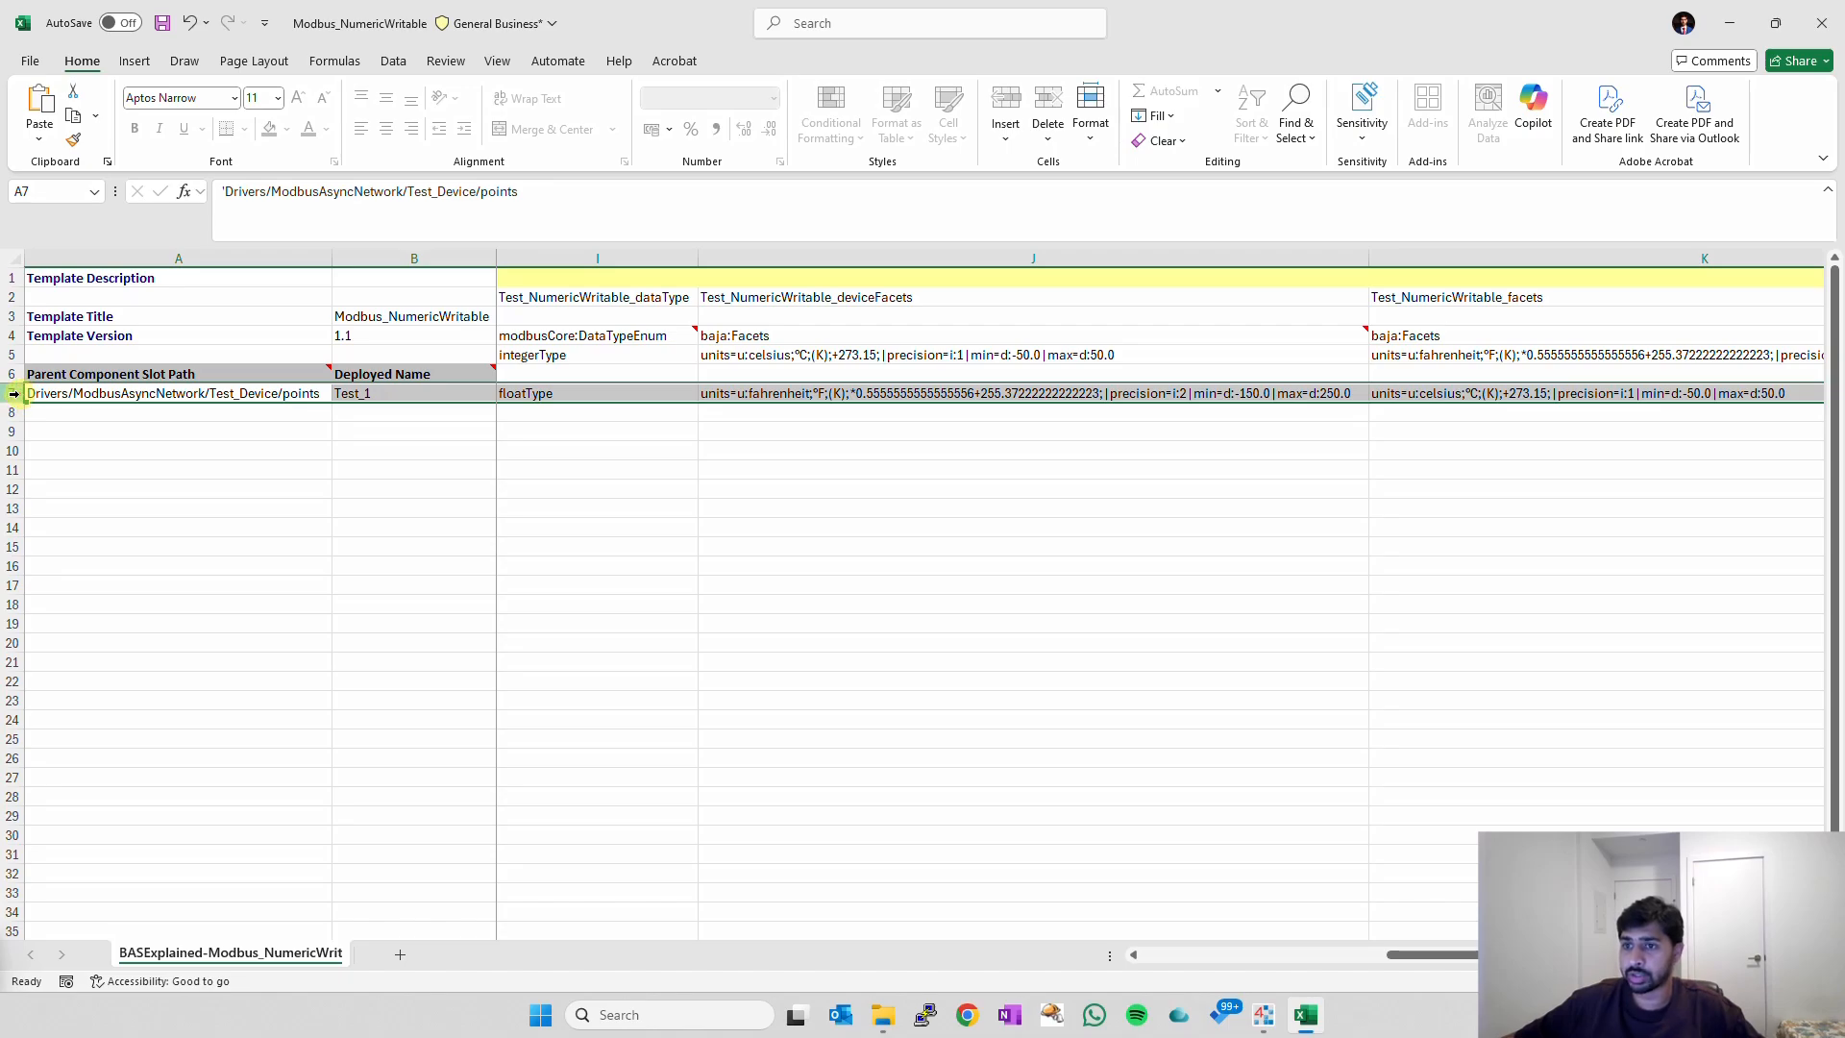
left_click_drag(15, 393, 5, 451)
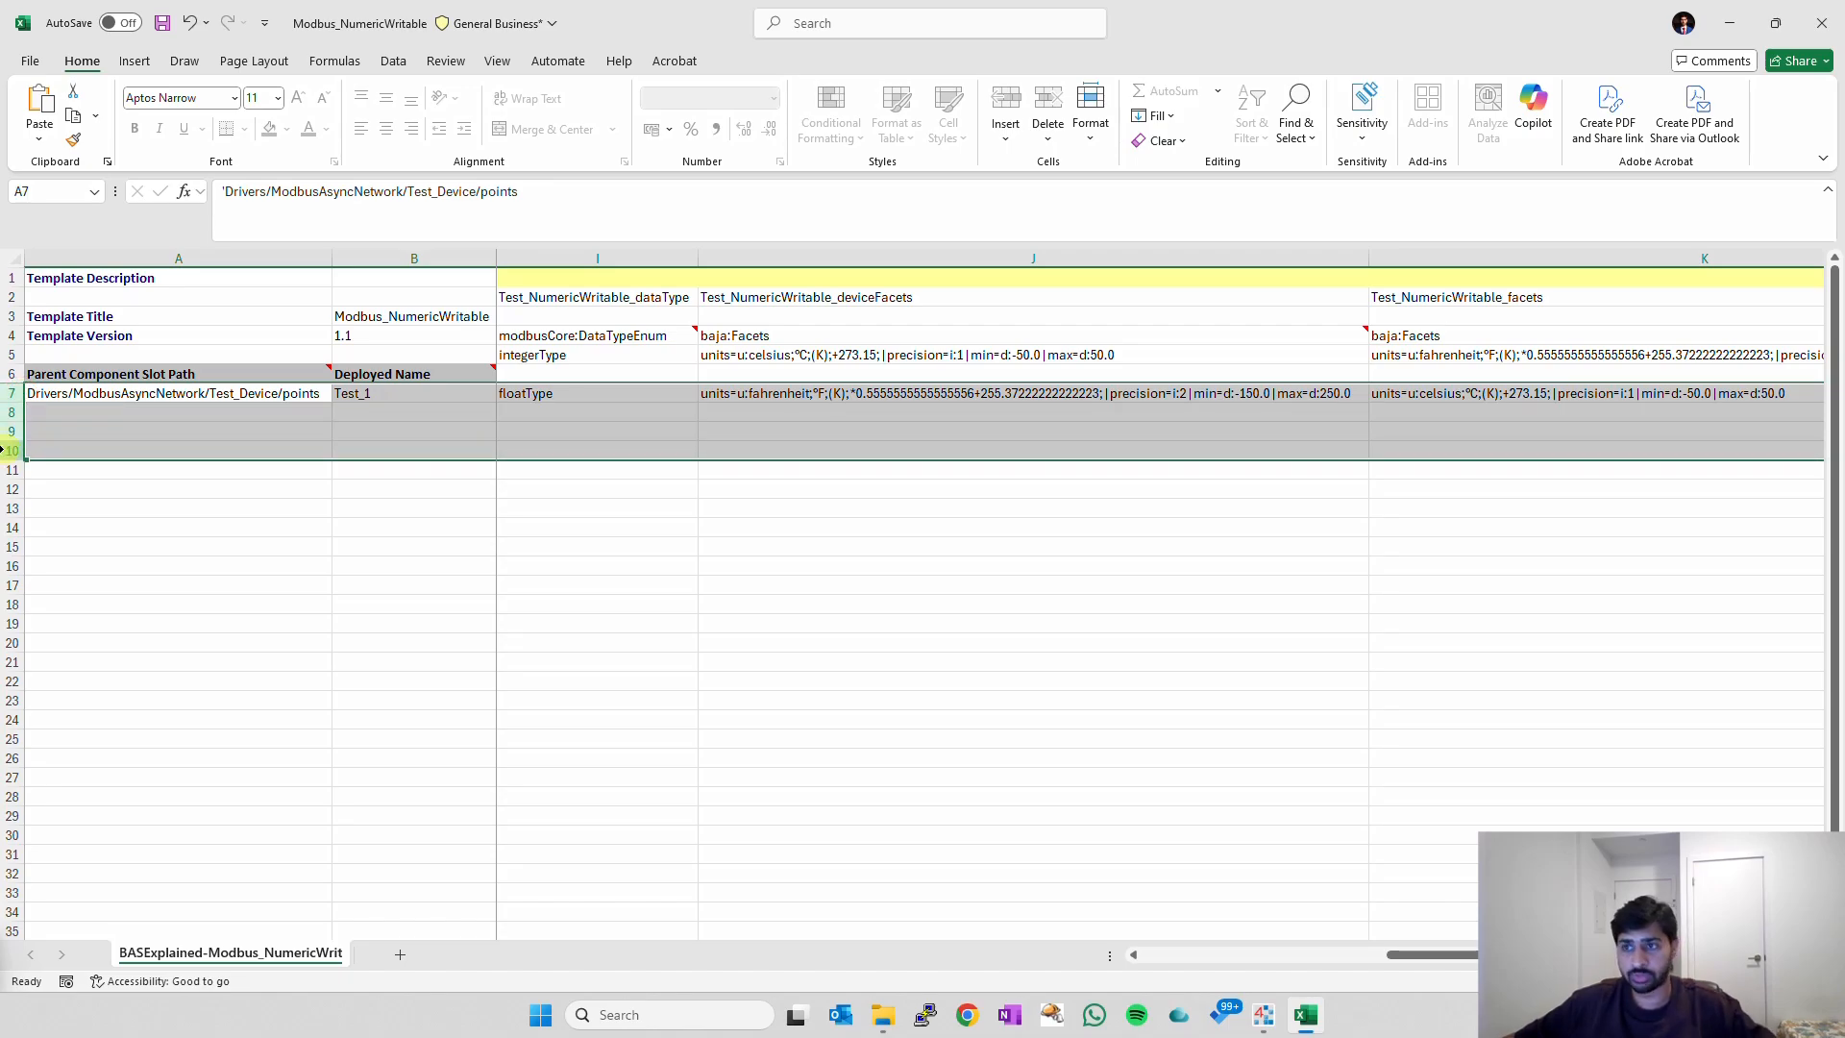
key("ctrl+d")
Change the deployed names in B8, B9 and B10 to Test_2, Test_3 and Test_4.
double_click(380, 420)
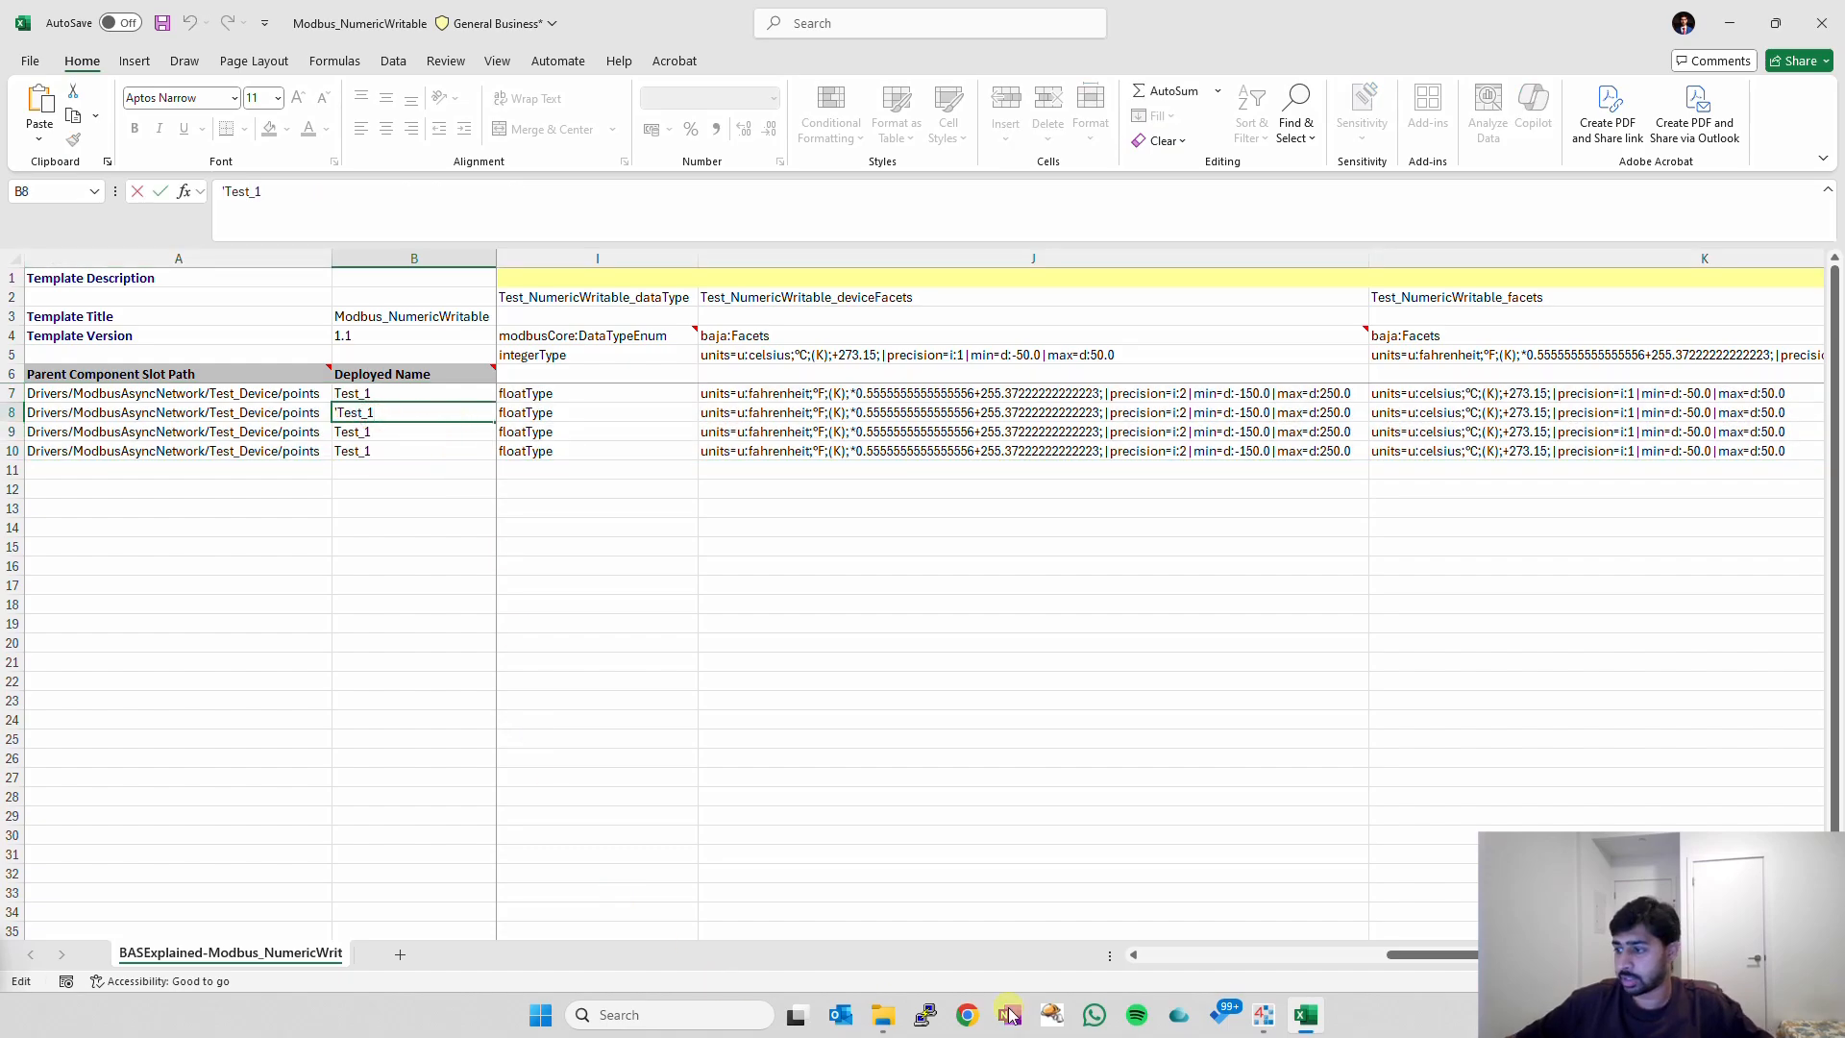
left_click_drag(1446, 955, 1081, 955)
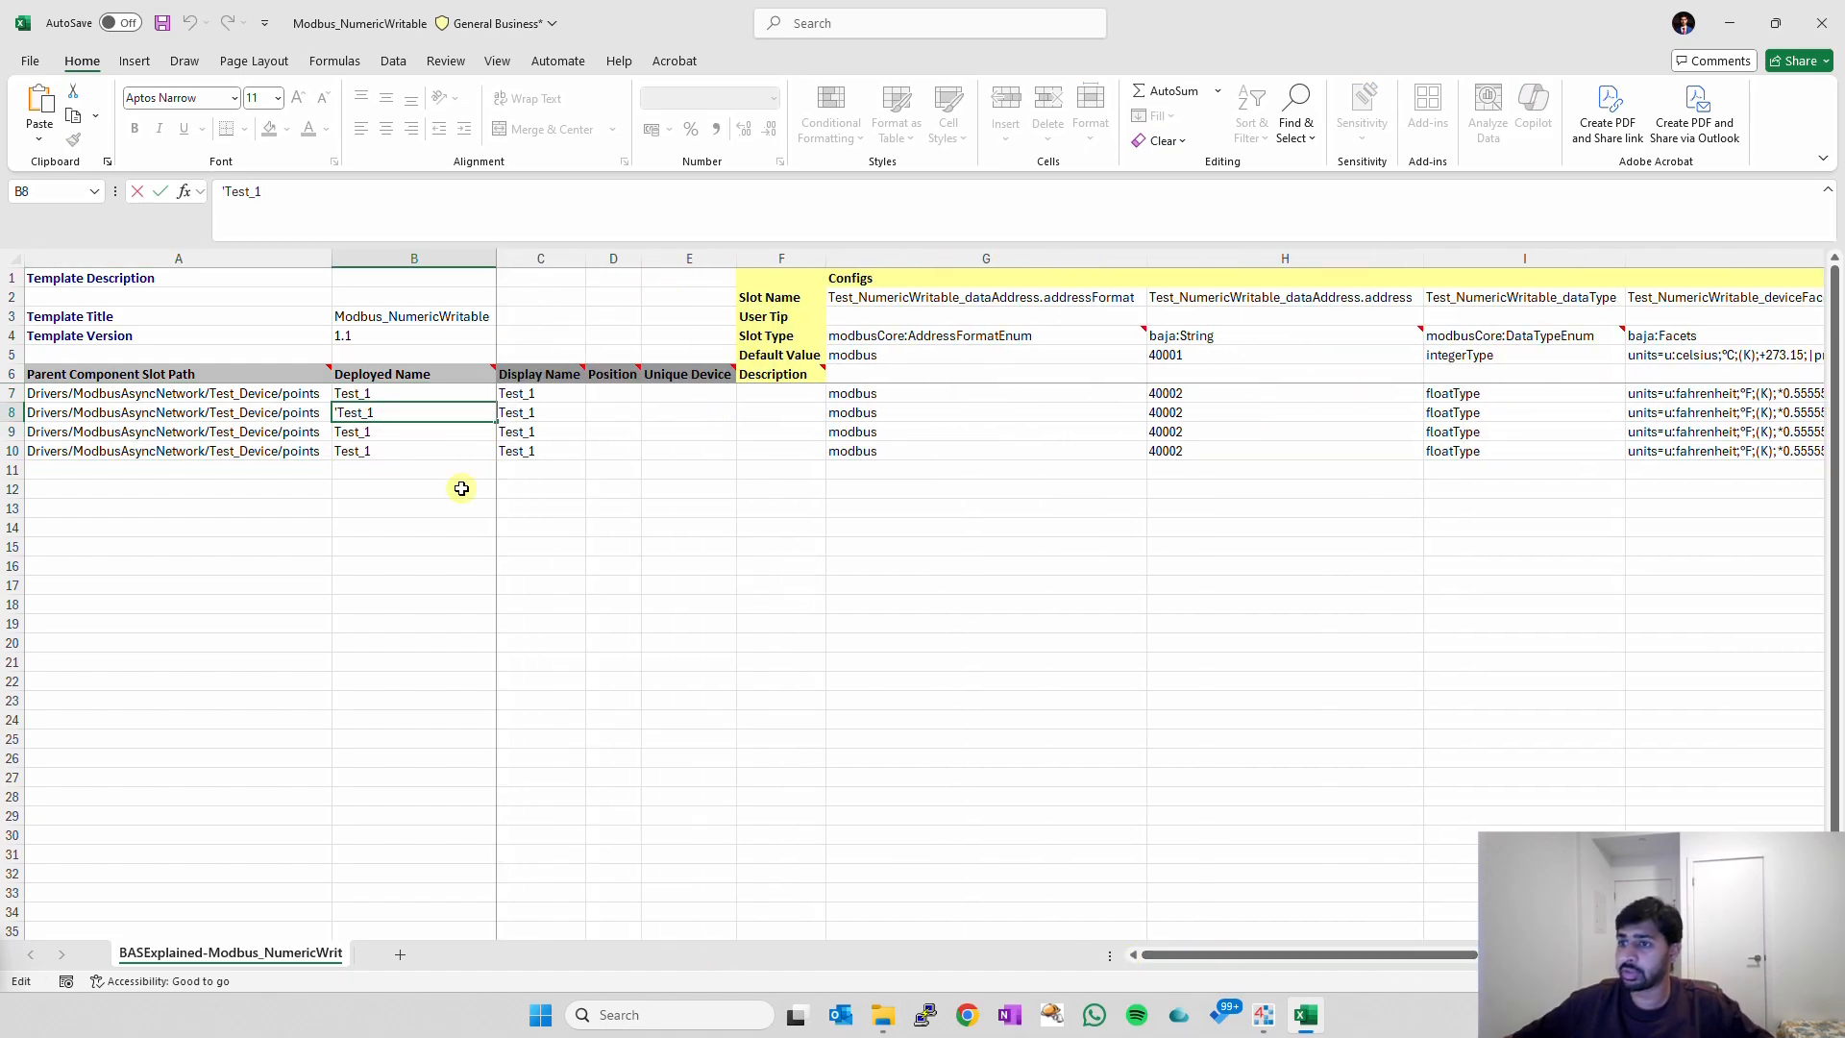
key("Return")
double_click(391, 433)
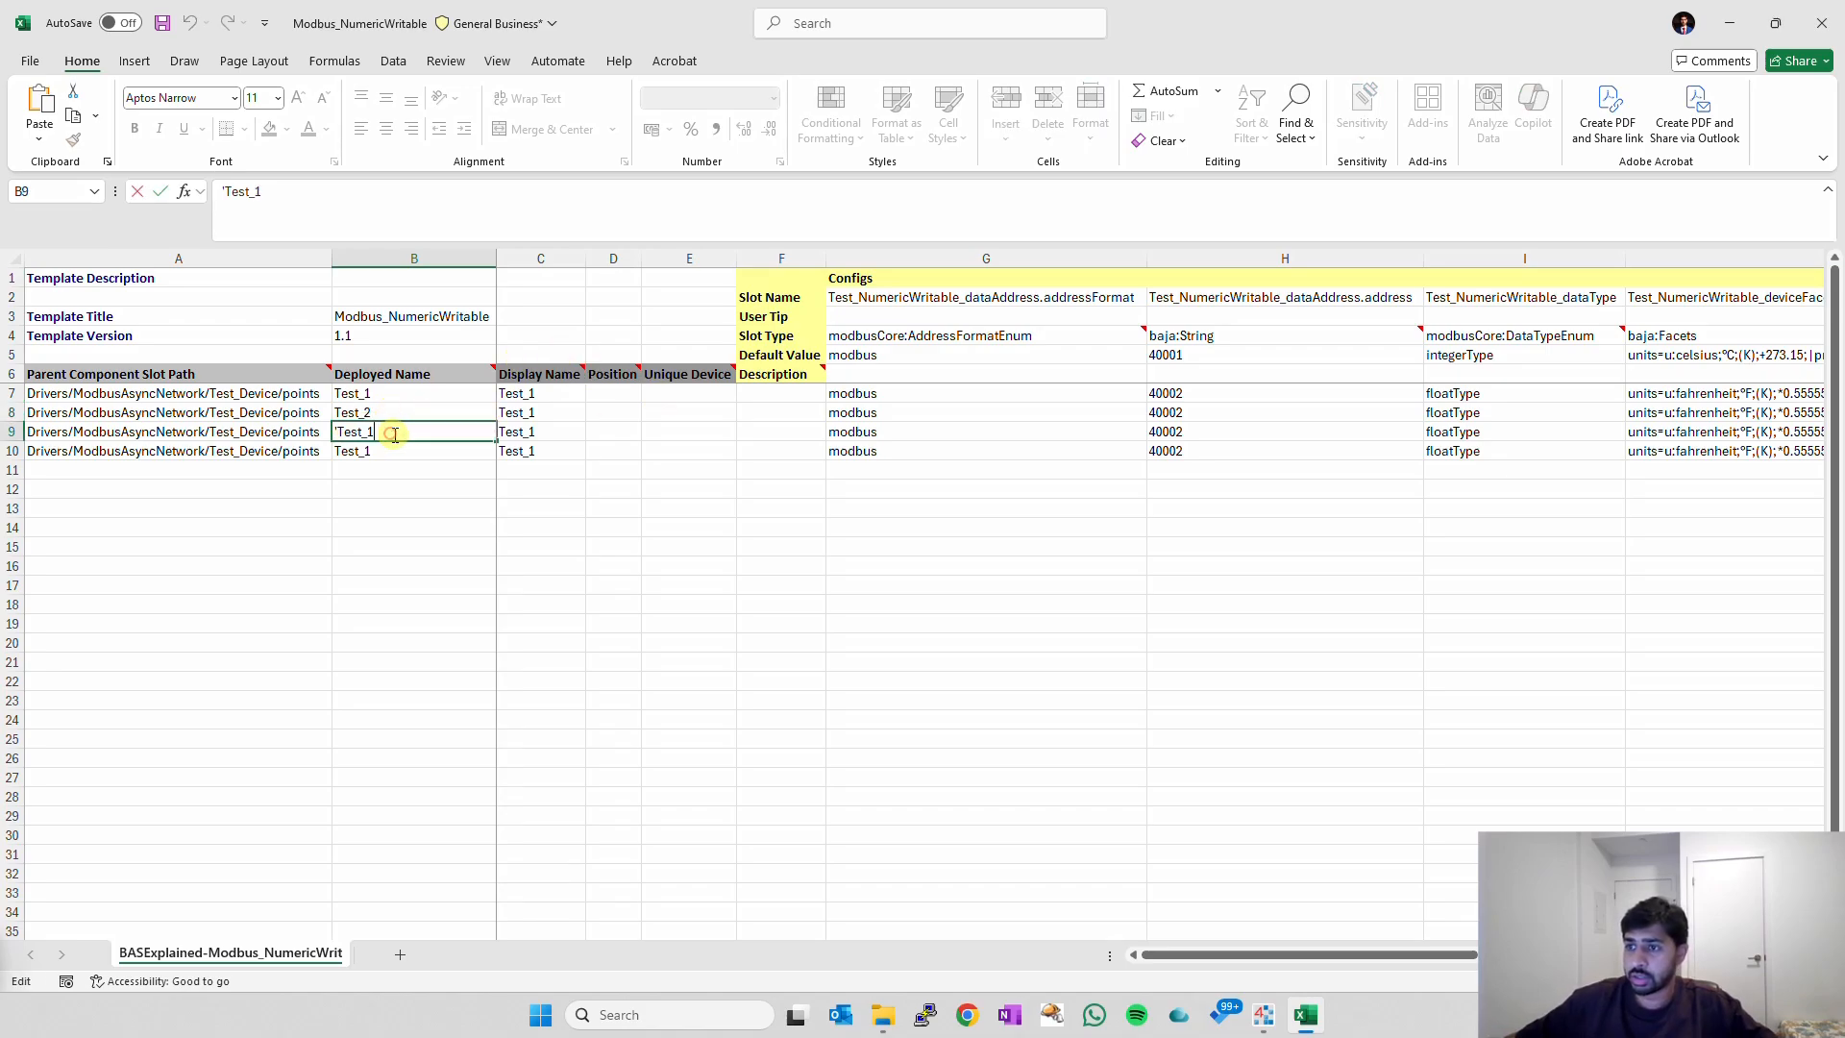
key("Return")
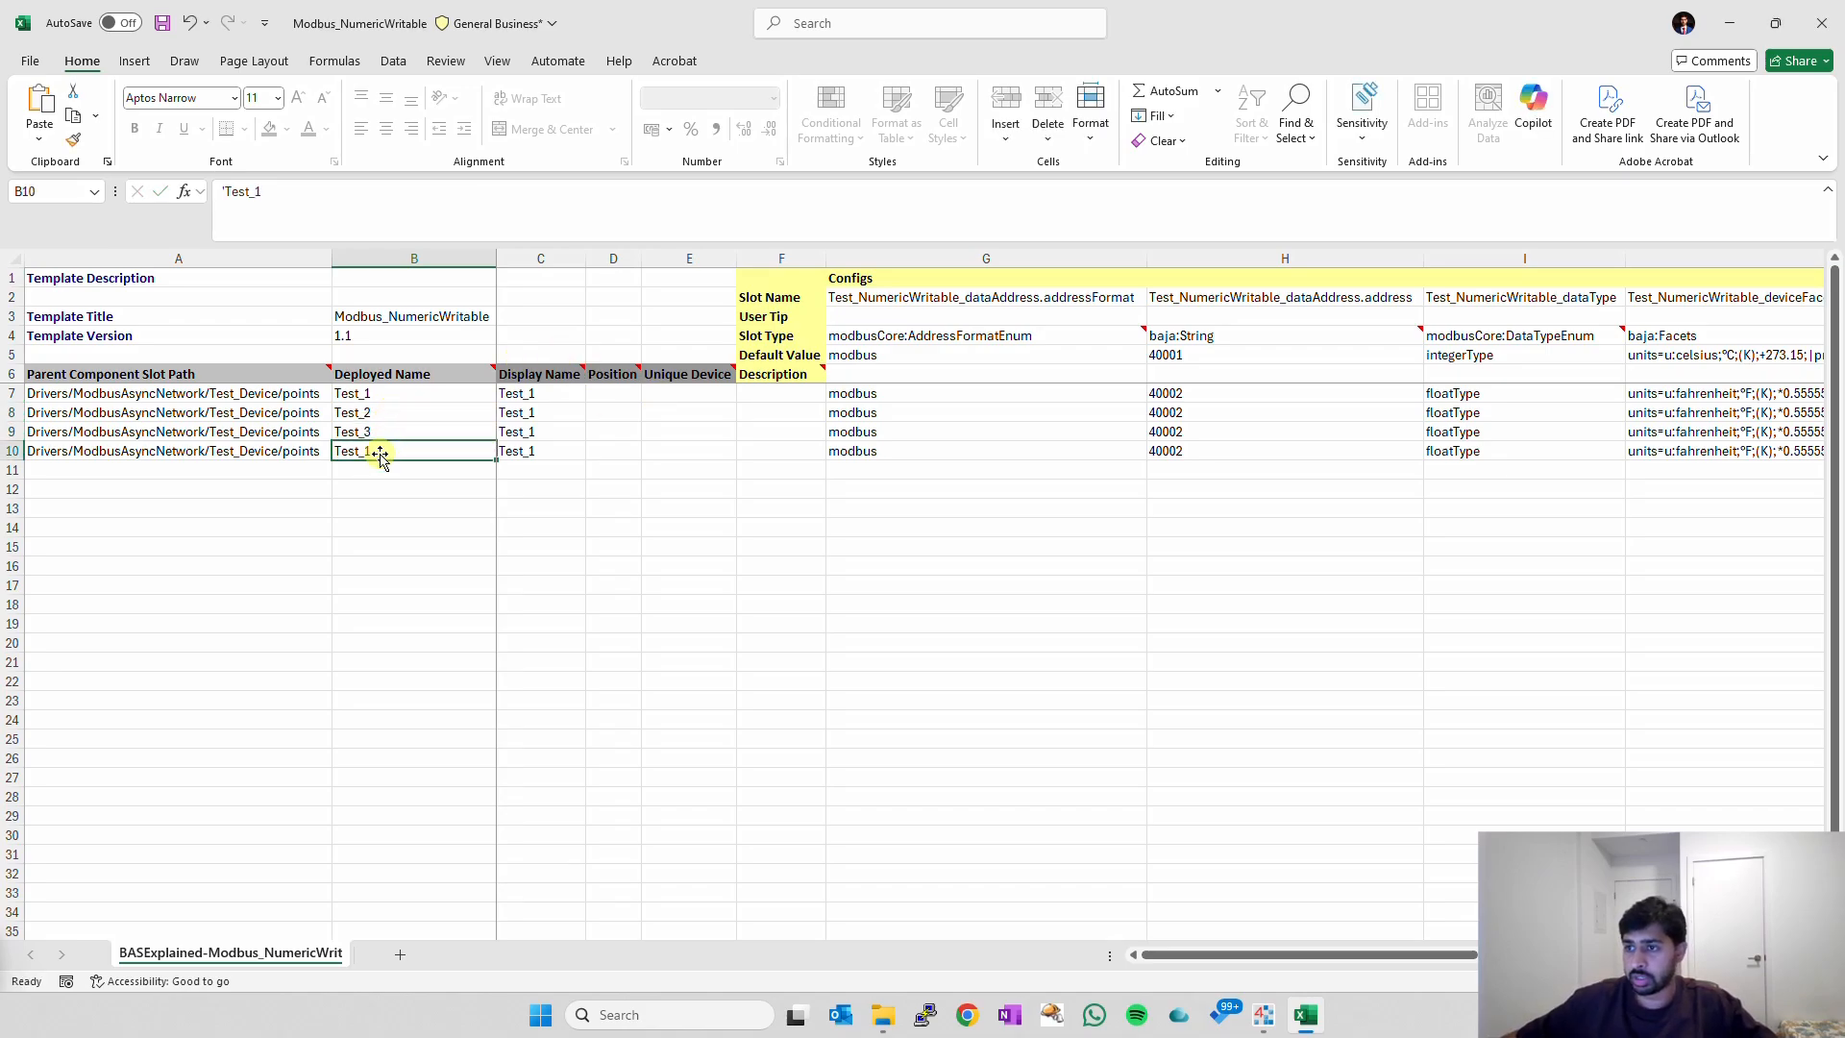
double_click(381, 450)
type("4")
key("Return")
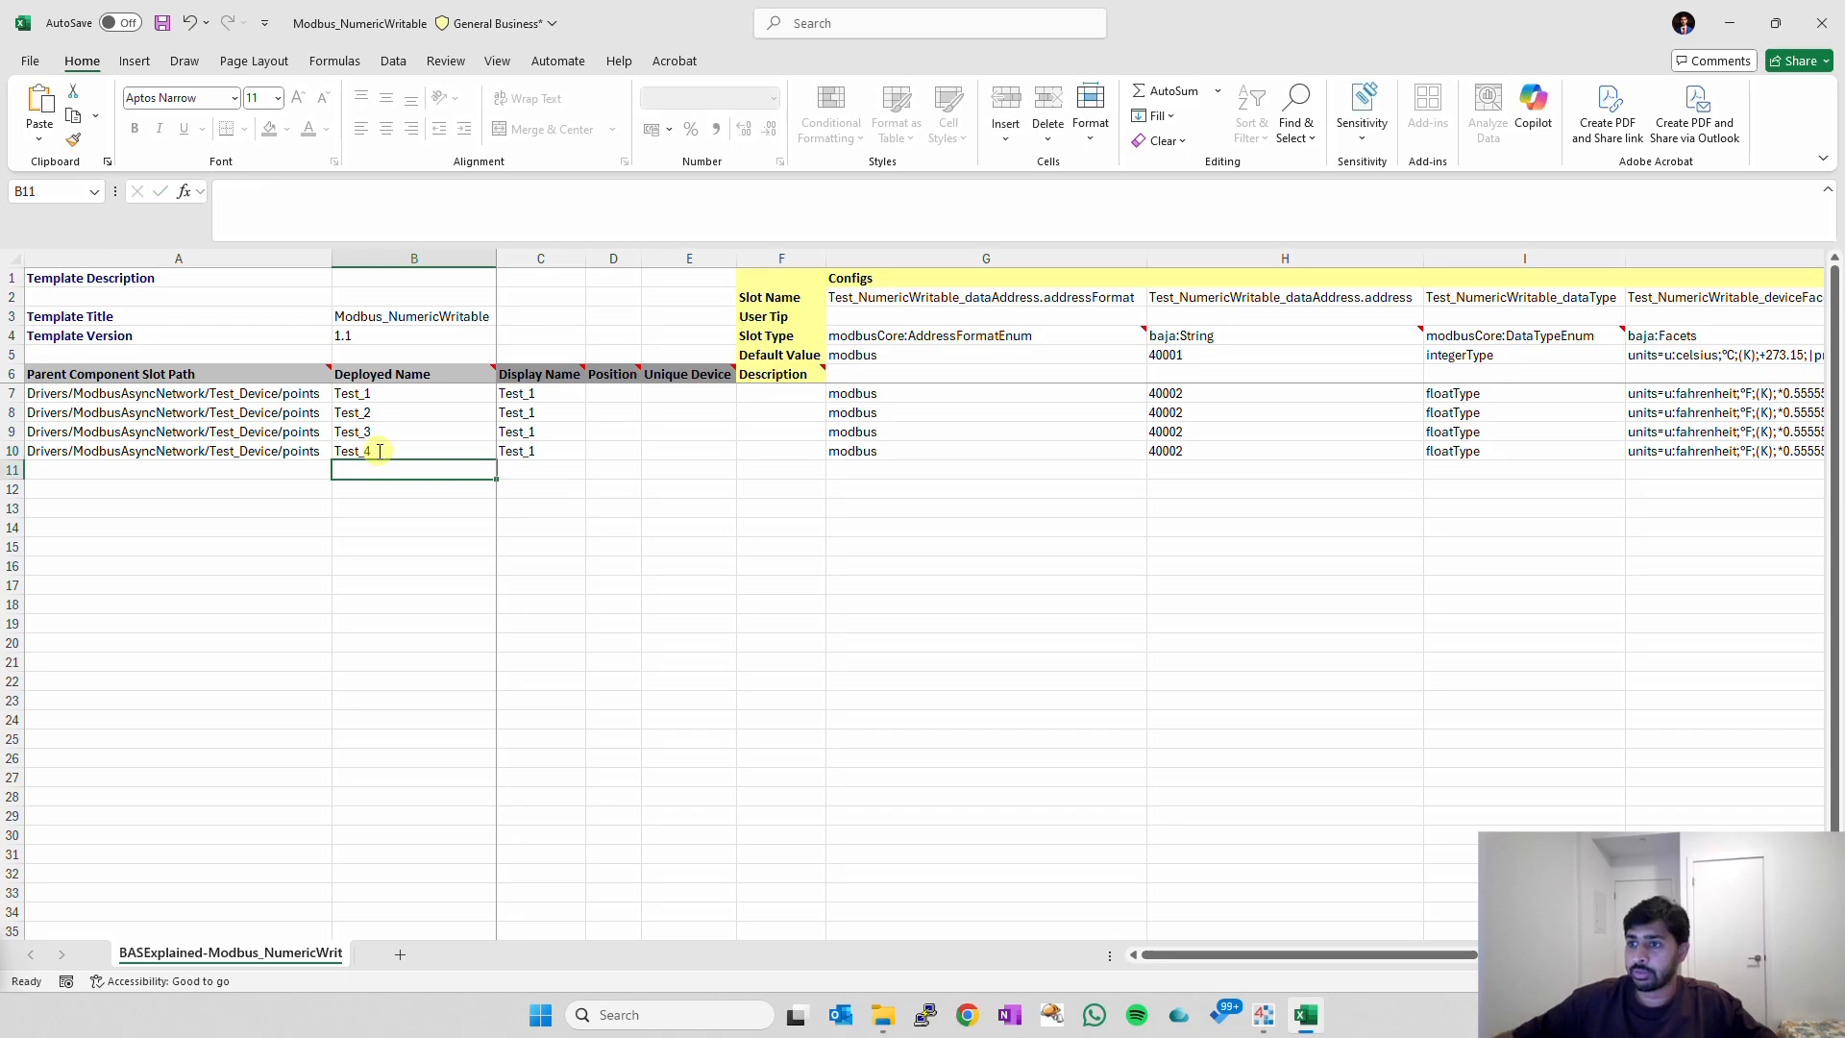
Copy the deployed names from B8:B10 into the Display Name cells C8:C10.
left_click_drag(375, 414, 373, 454)
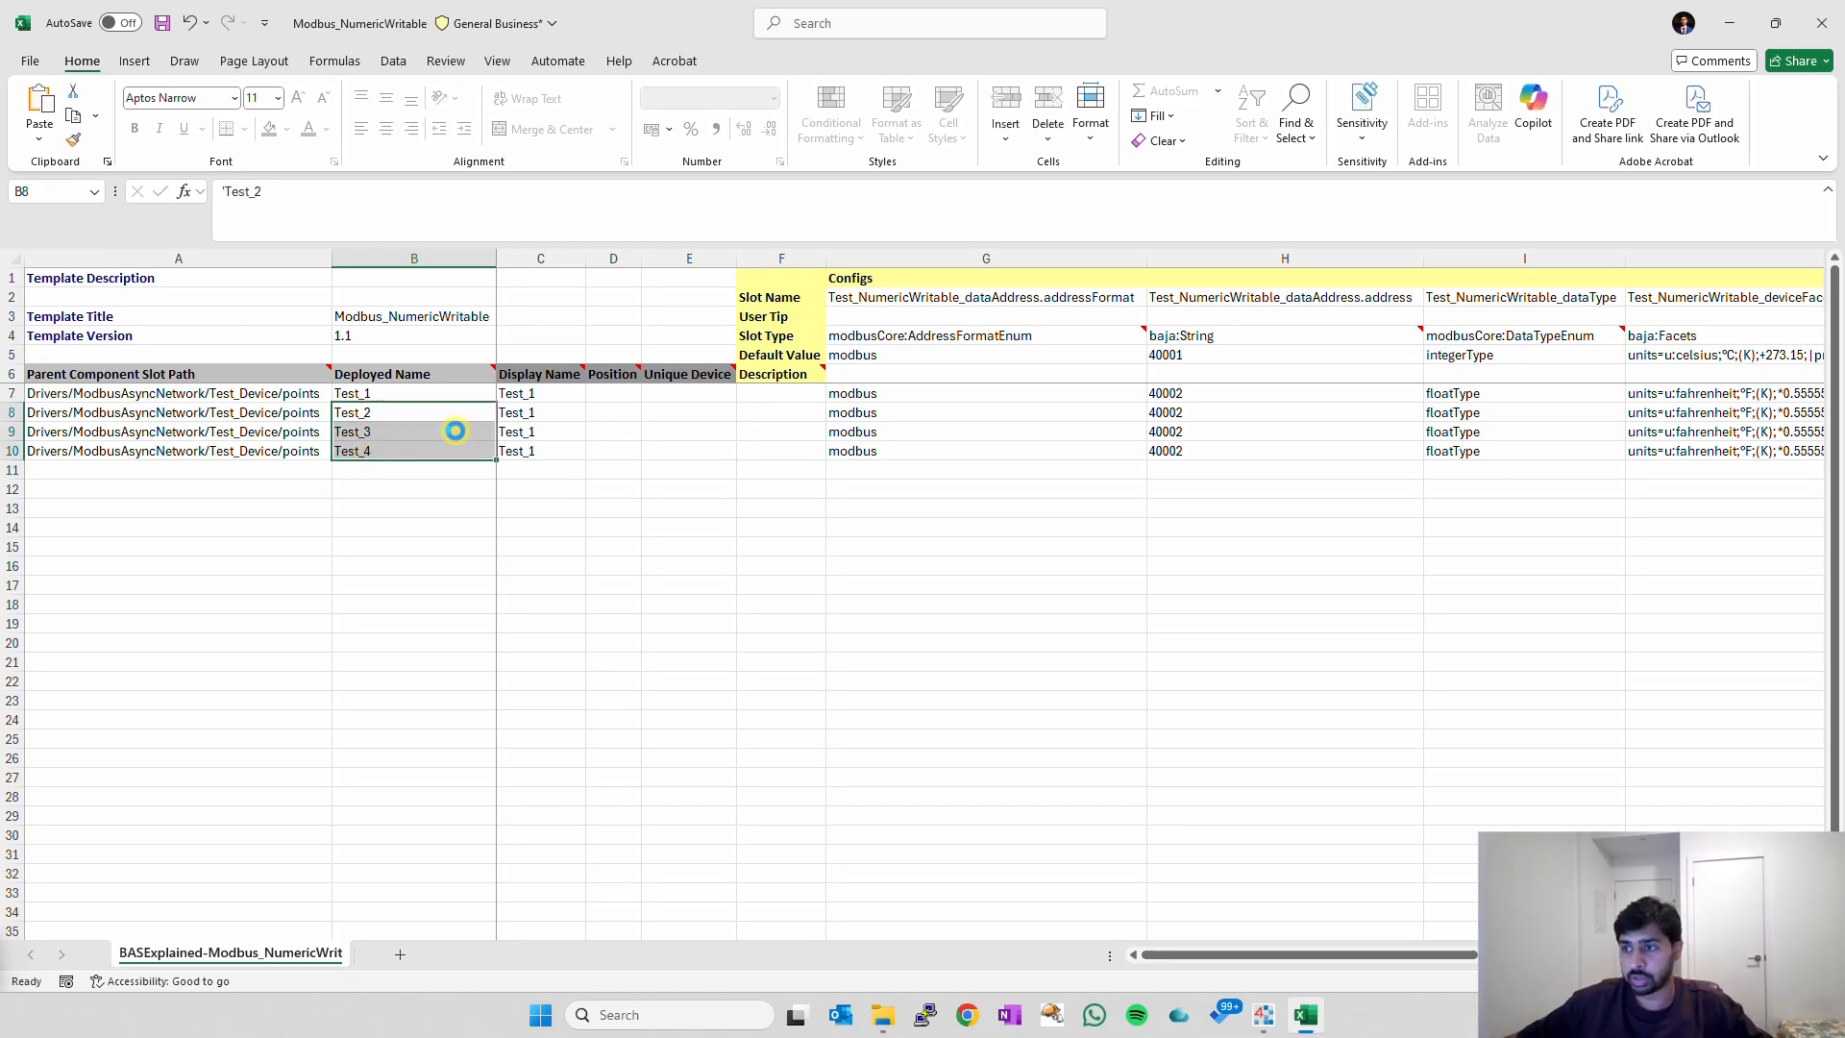
key("ctrl+c")
left_click_drag(566, 409, 527, 445)
key("ctrl+v")
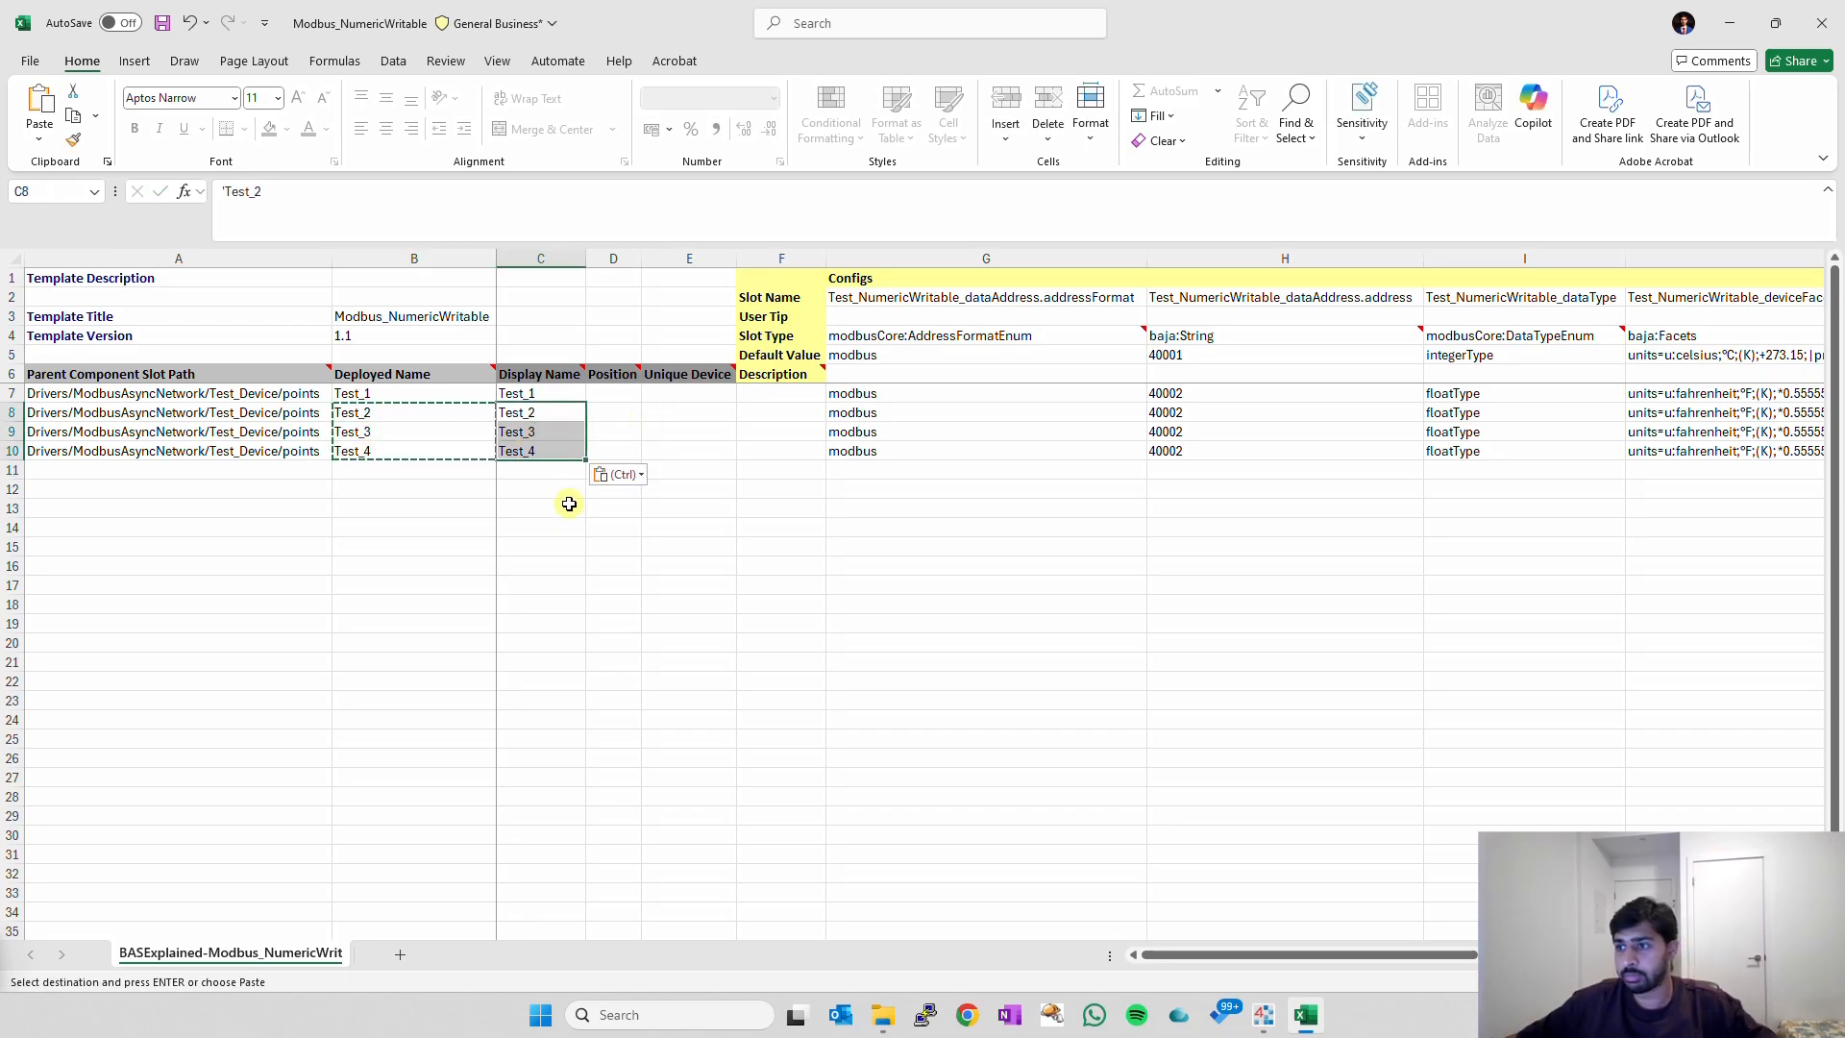
Set the data addresses in H8, H9 and H10 to 40003, 40004 and 40005.
left_click(1200, 412)
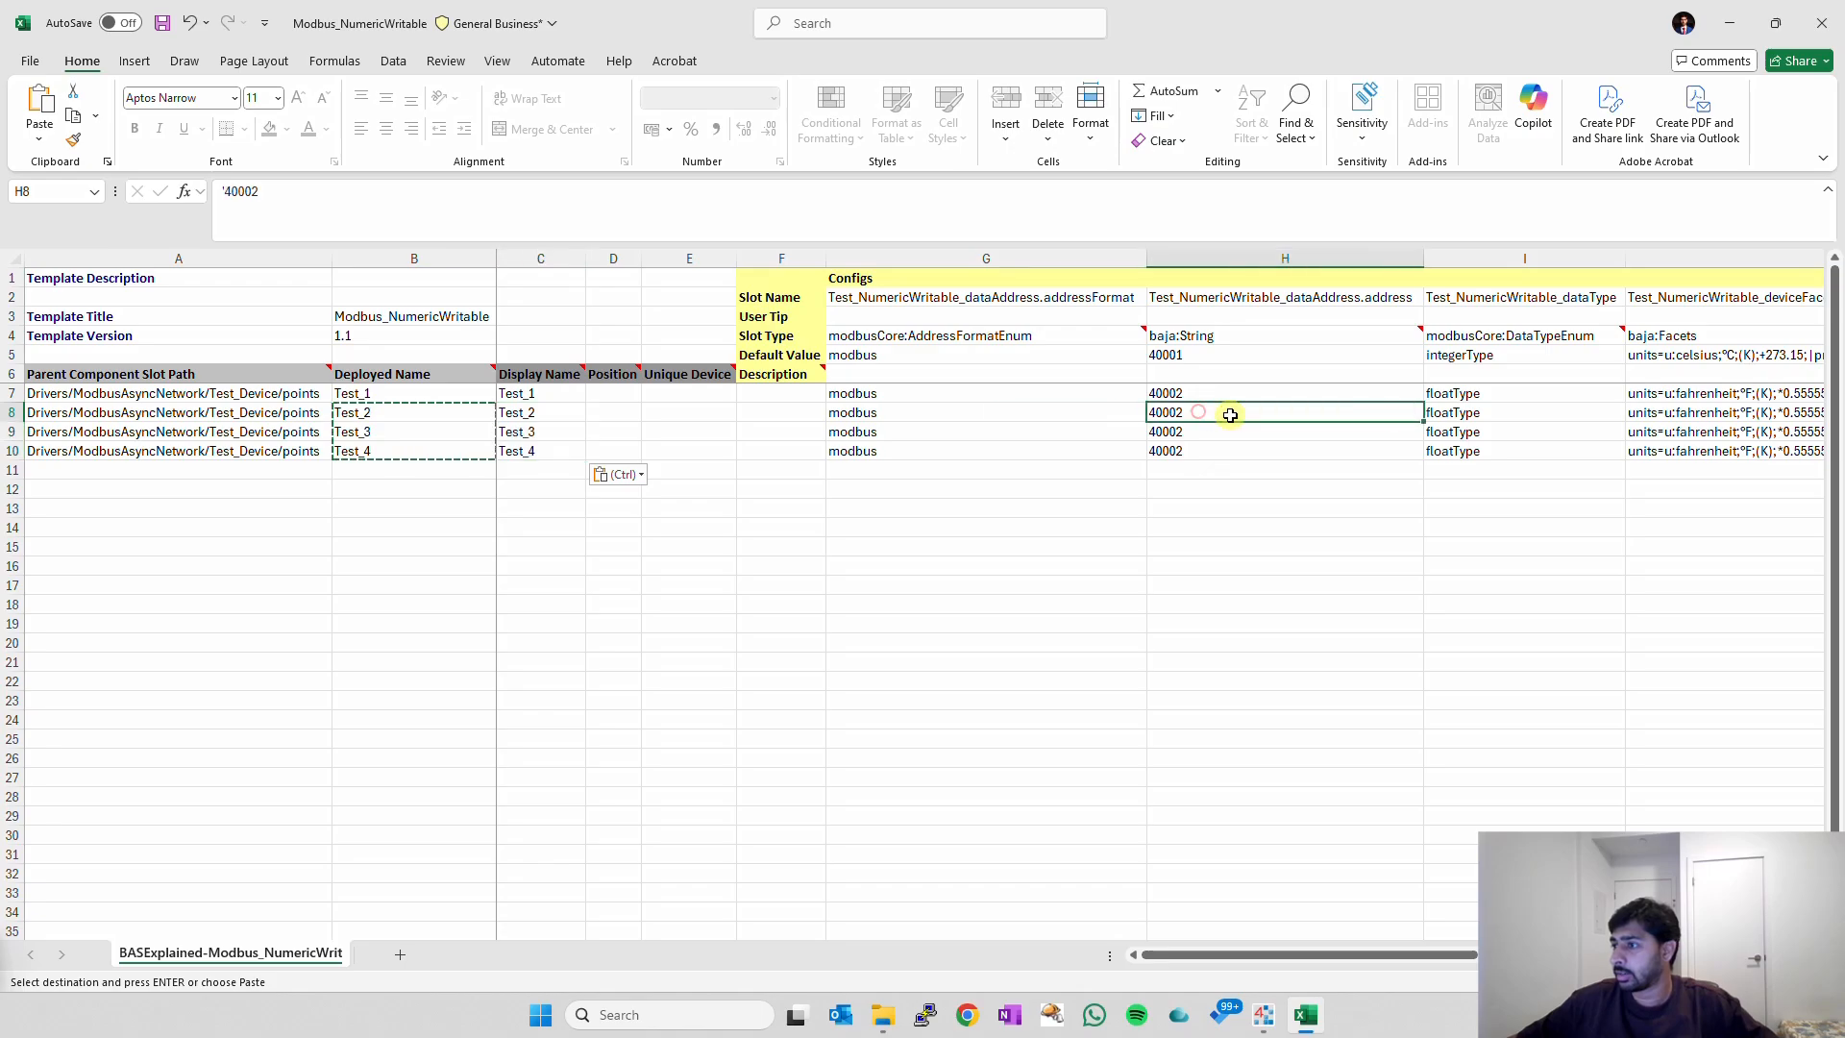
double_click(1218, 414)
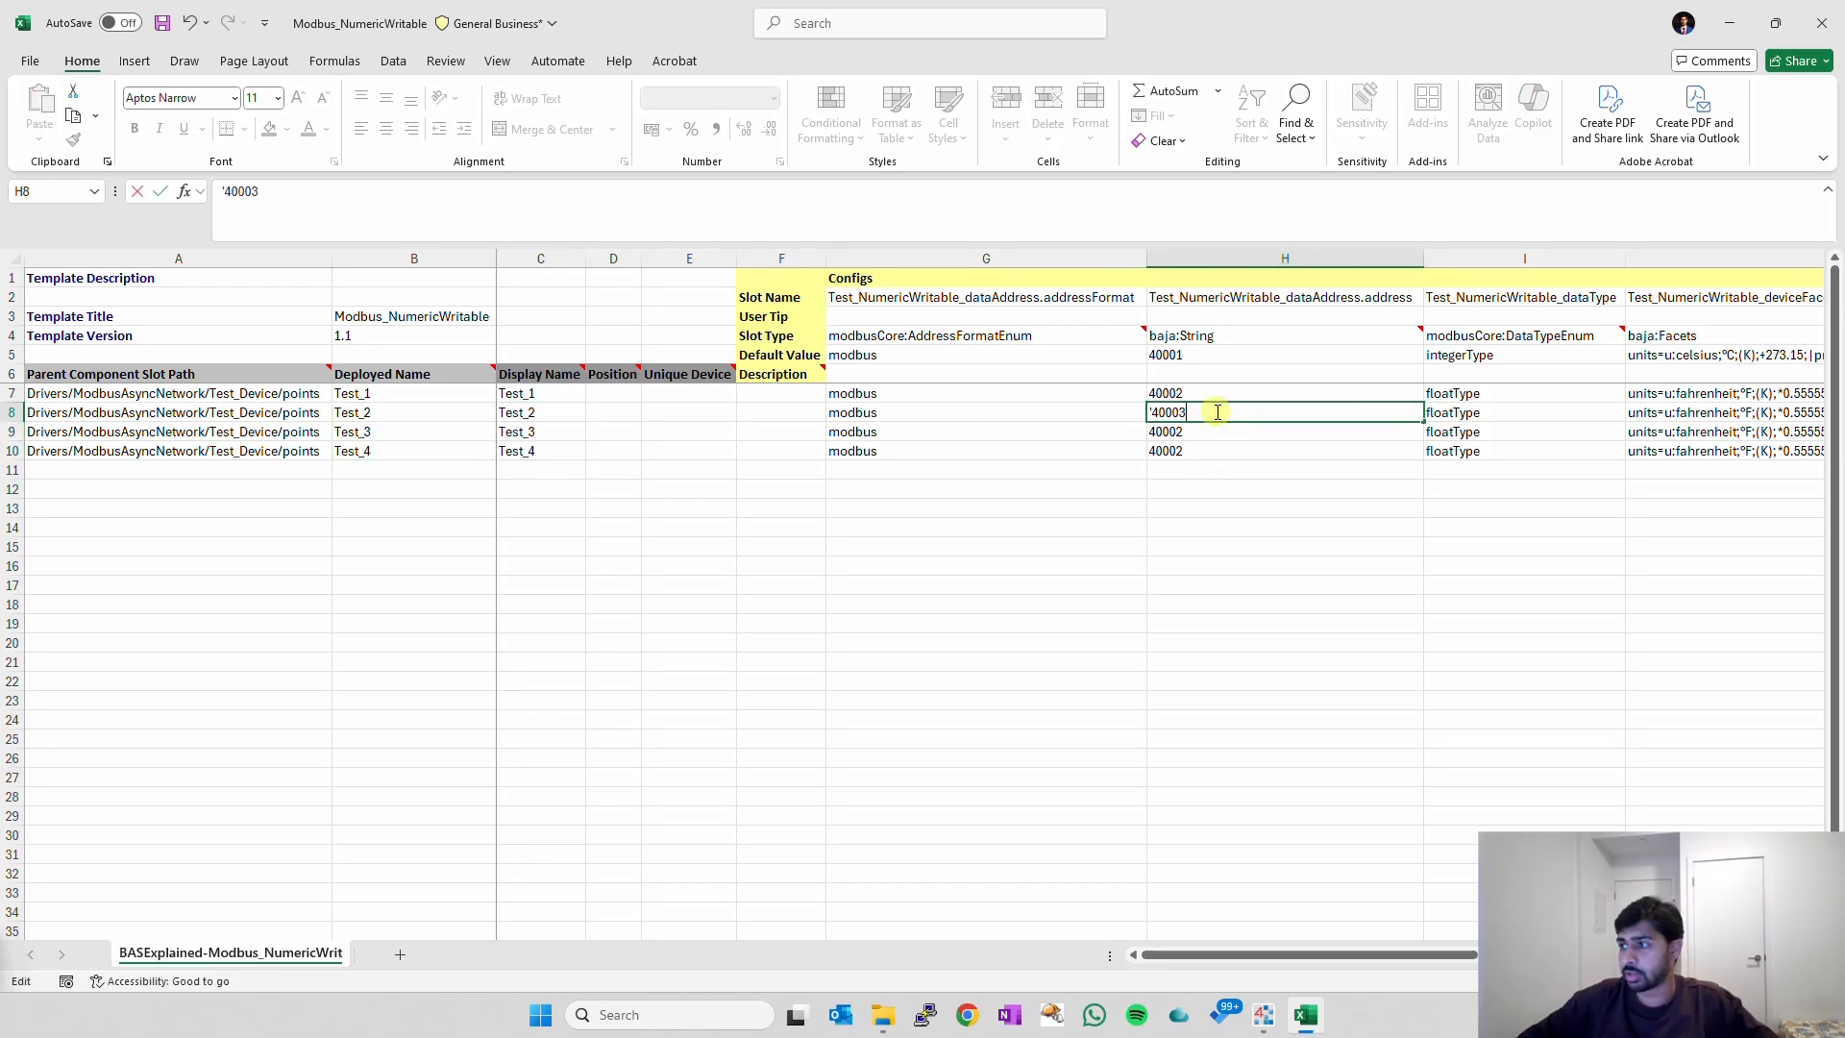
key("Return")
double_click(1198, 432)
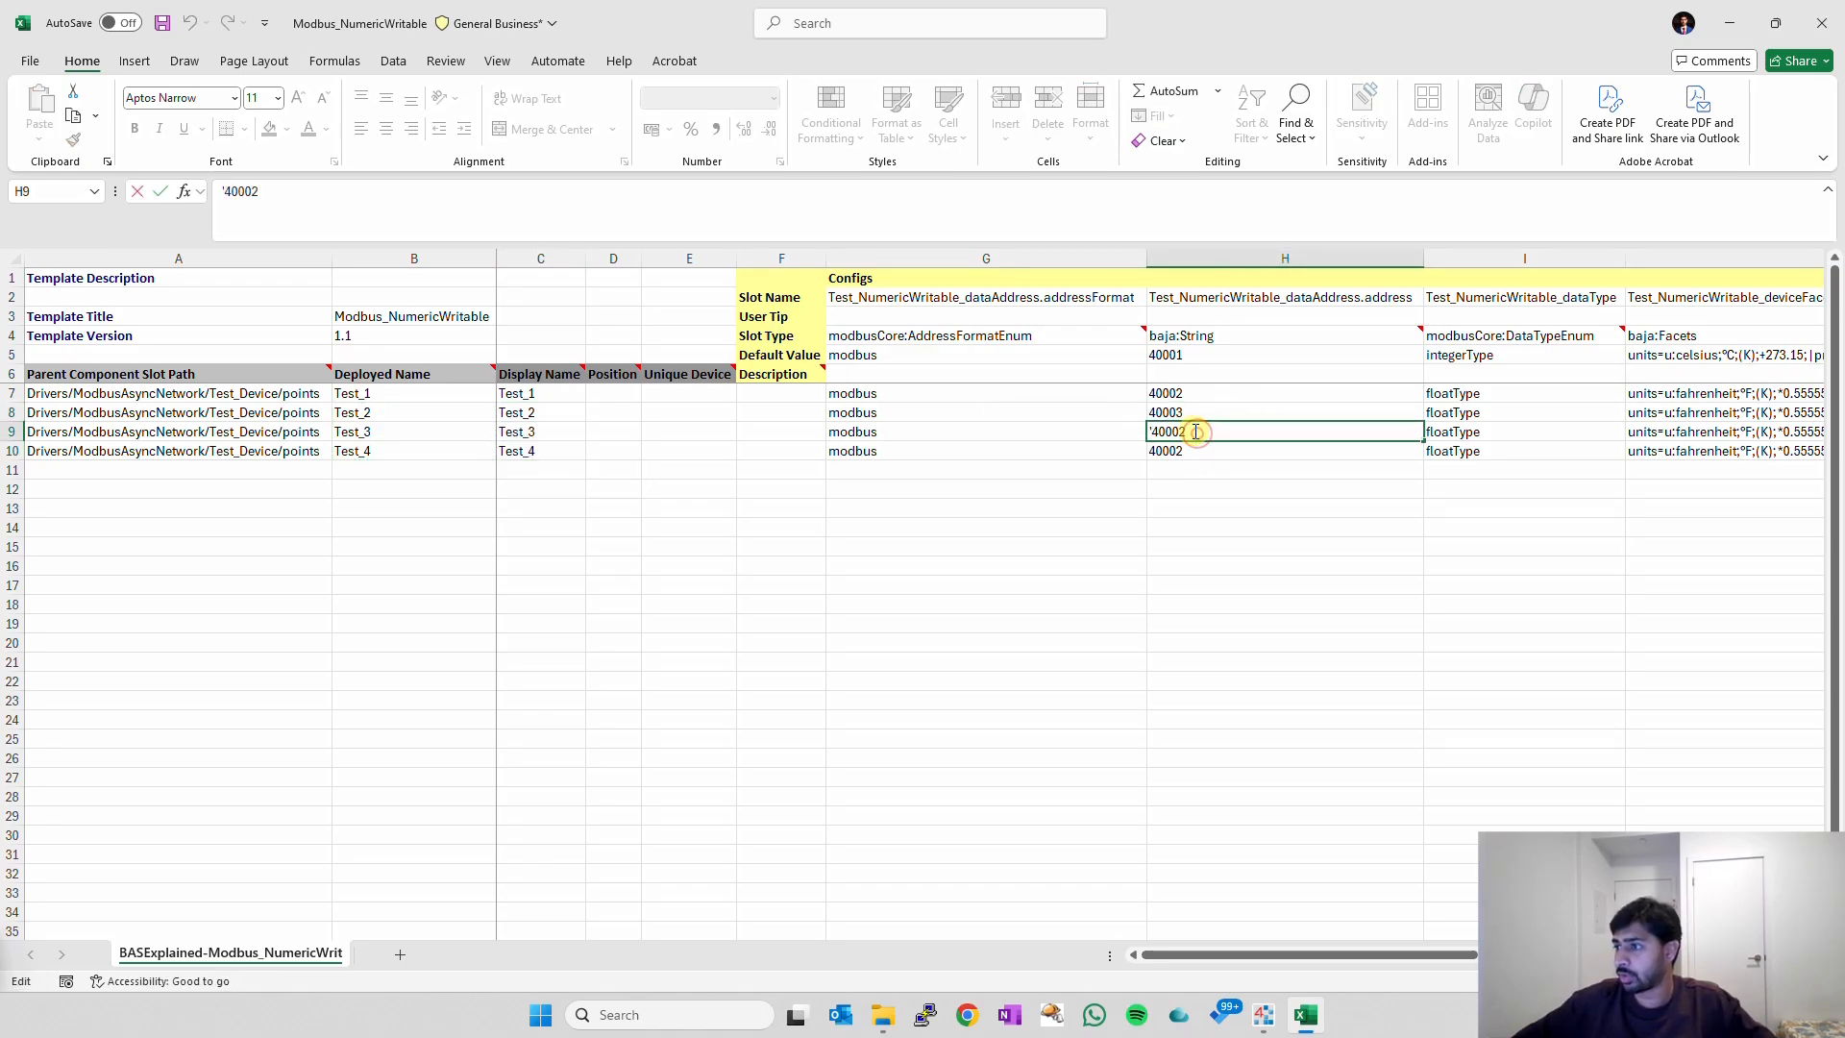
key("Return")
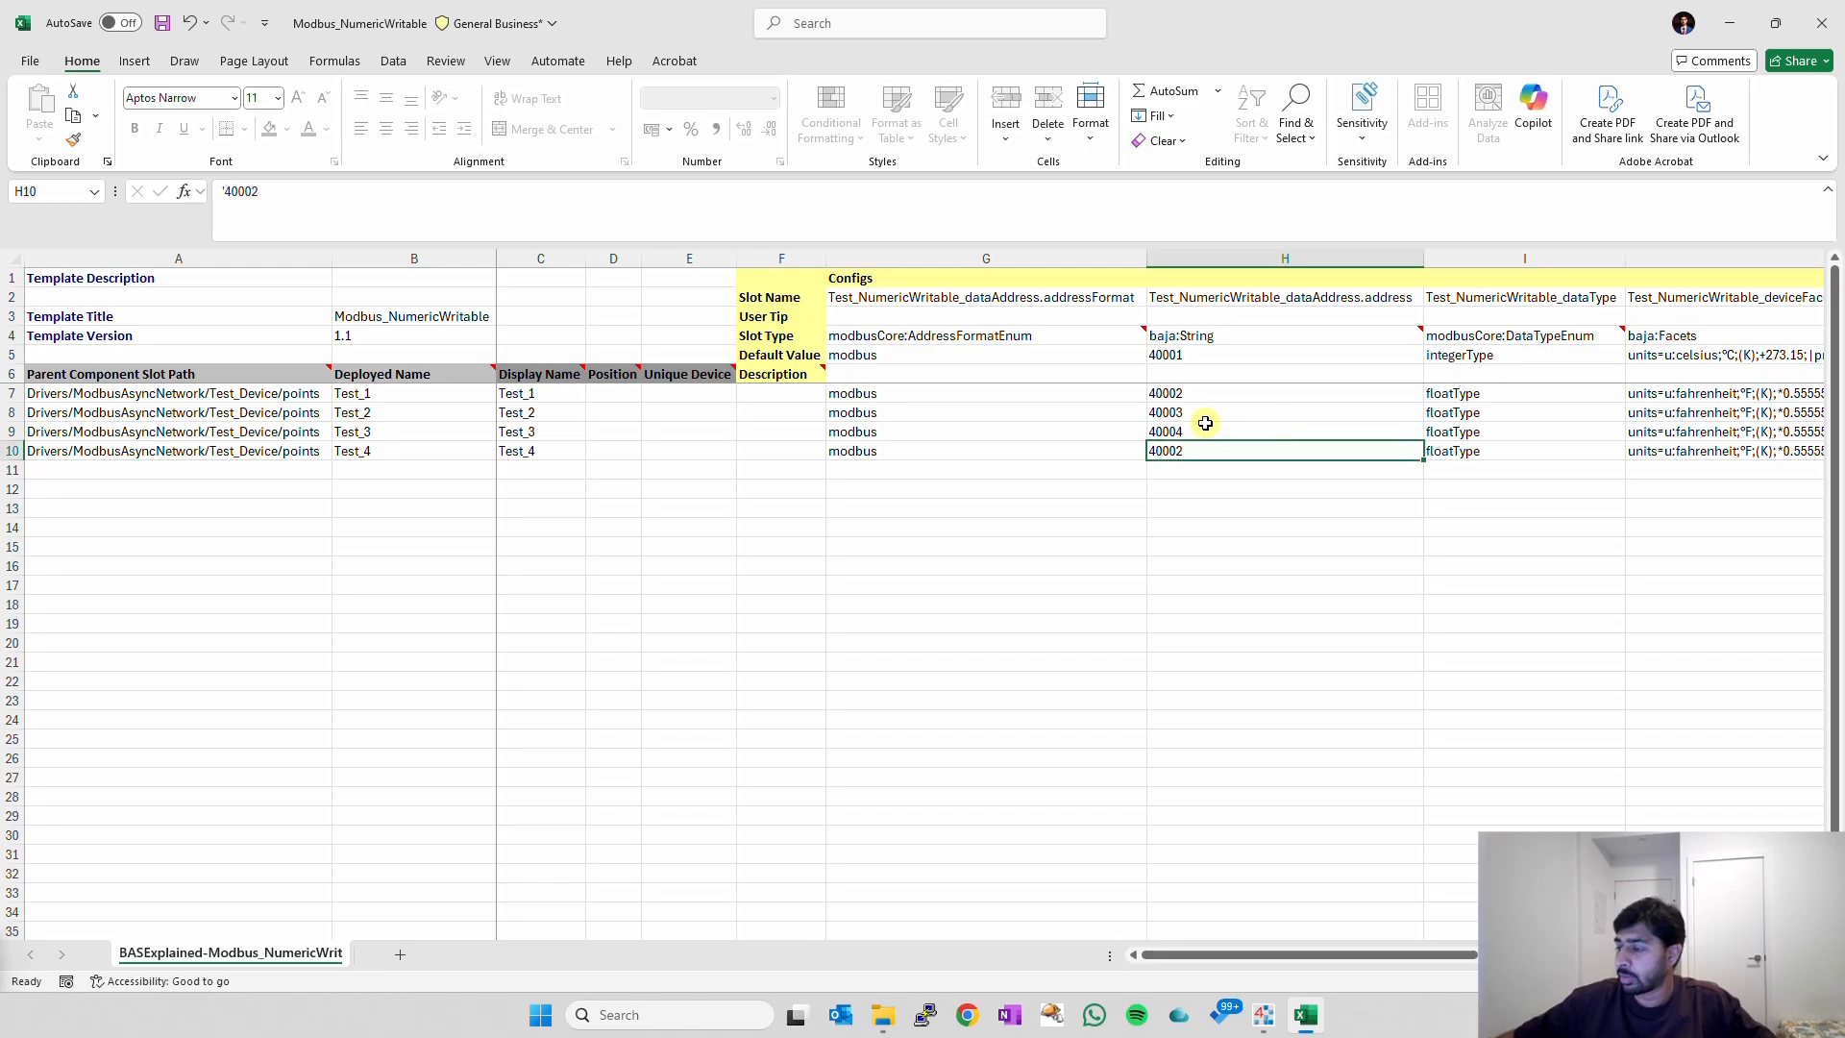
type("40005")
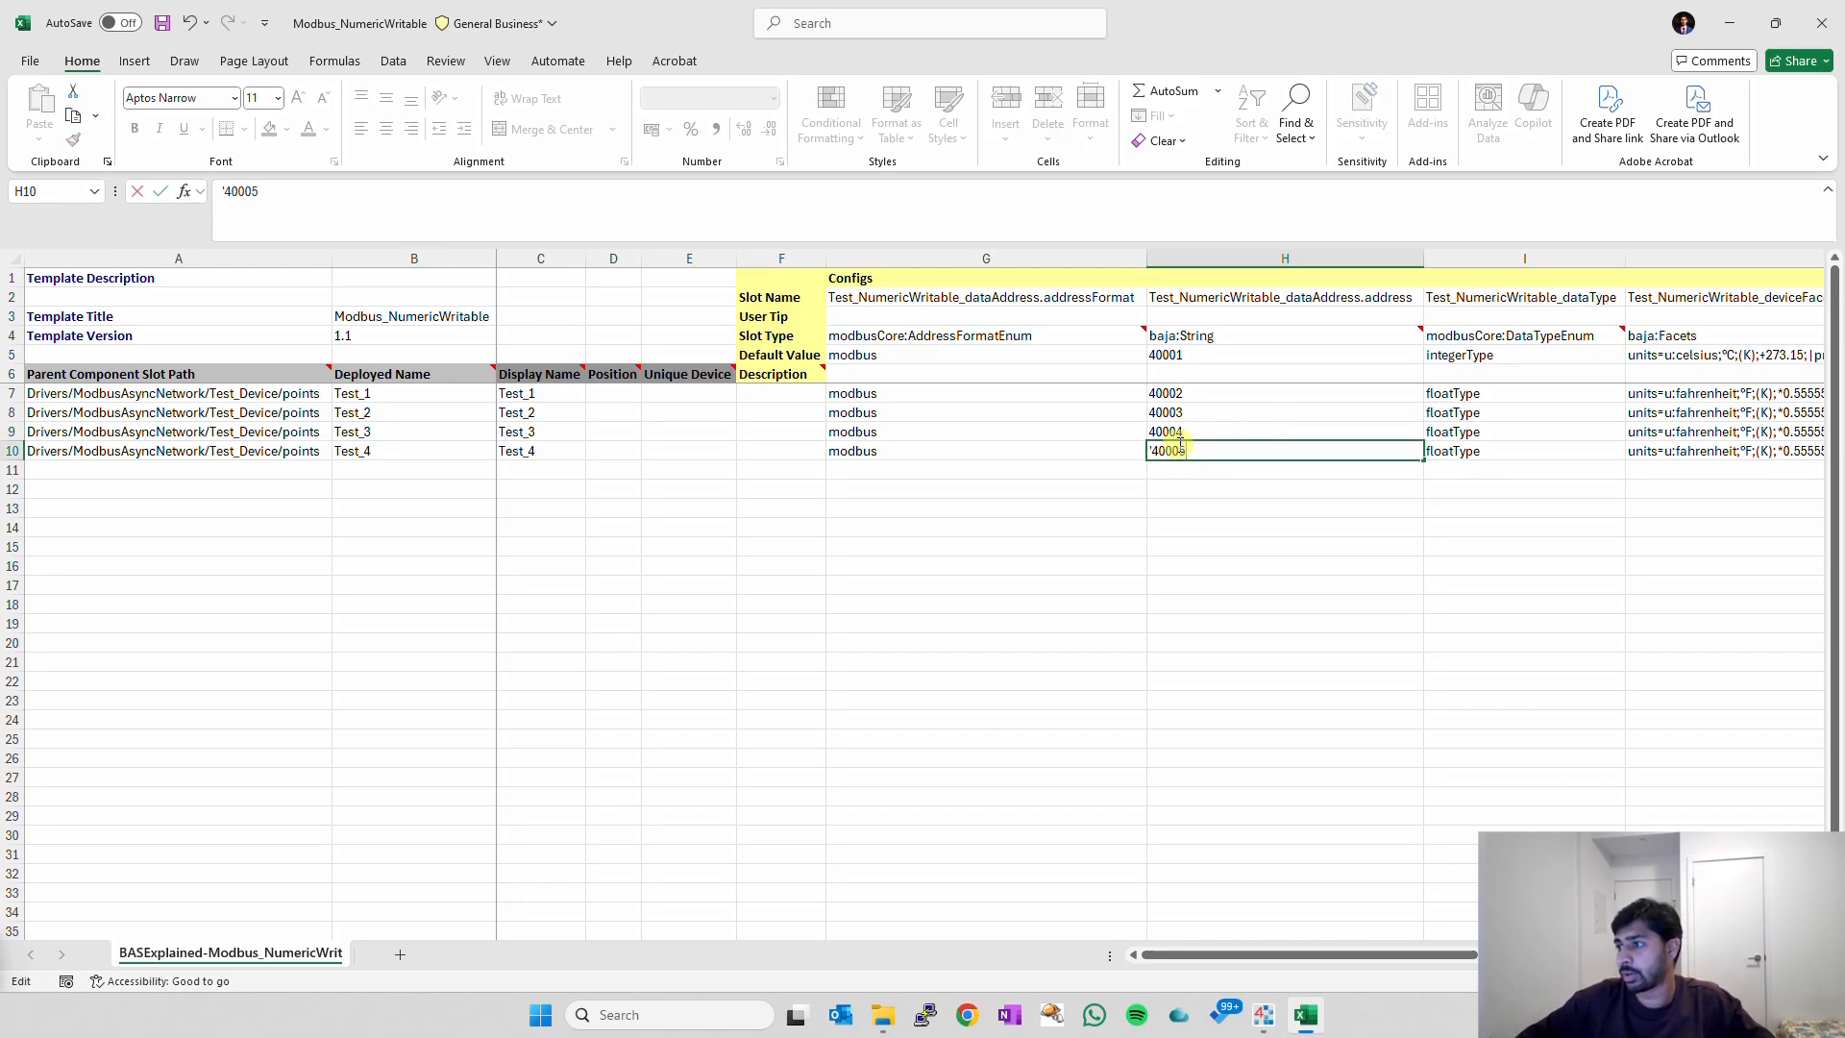
key("Return")
Change the data type of the Test_2 point in I8 to integerType.
left_click(1473, 420)
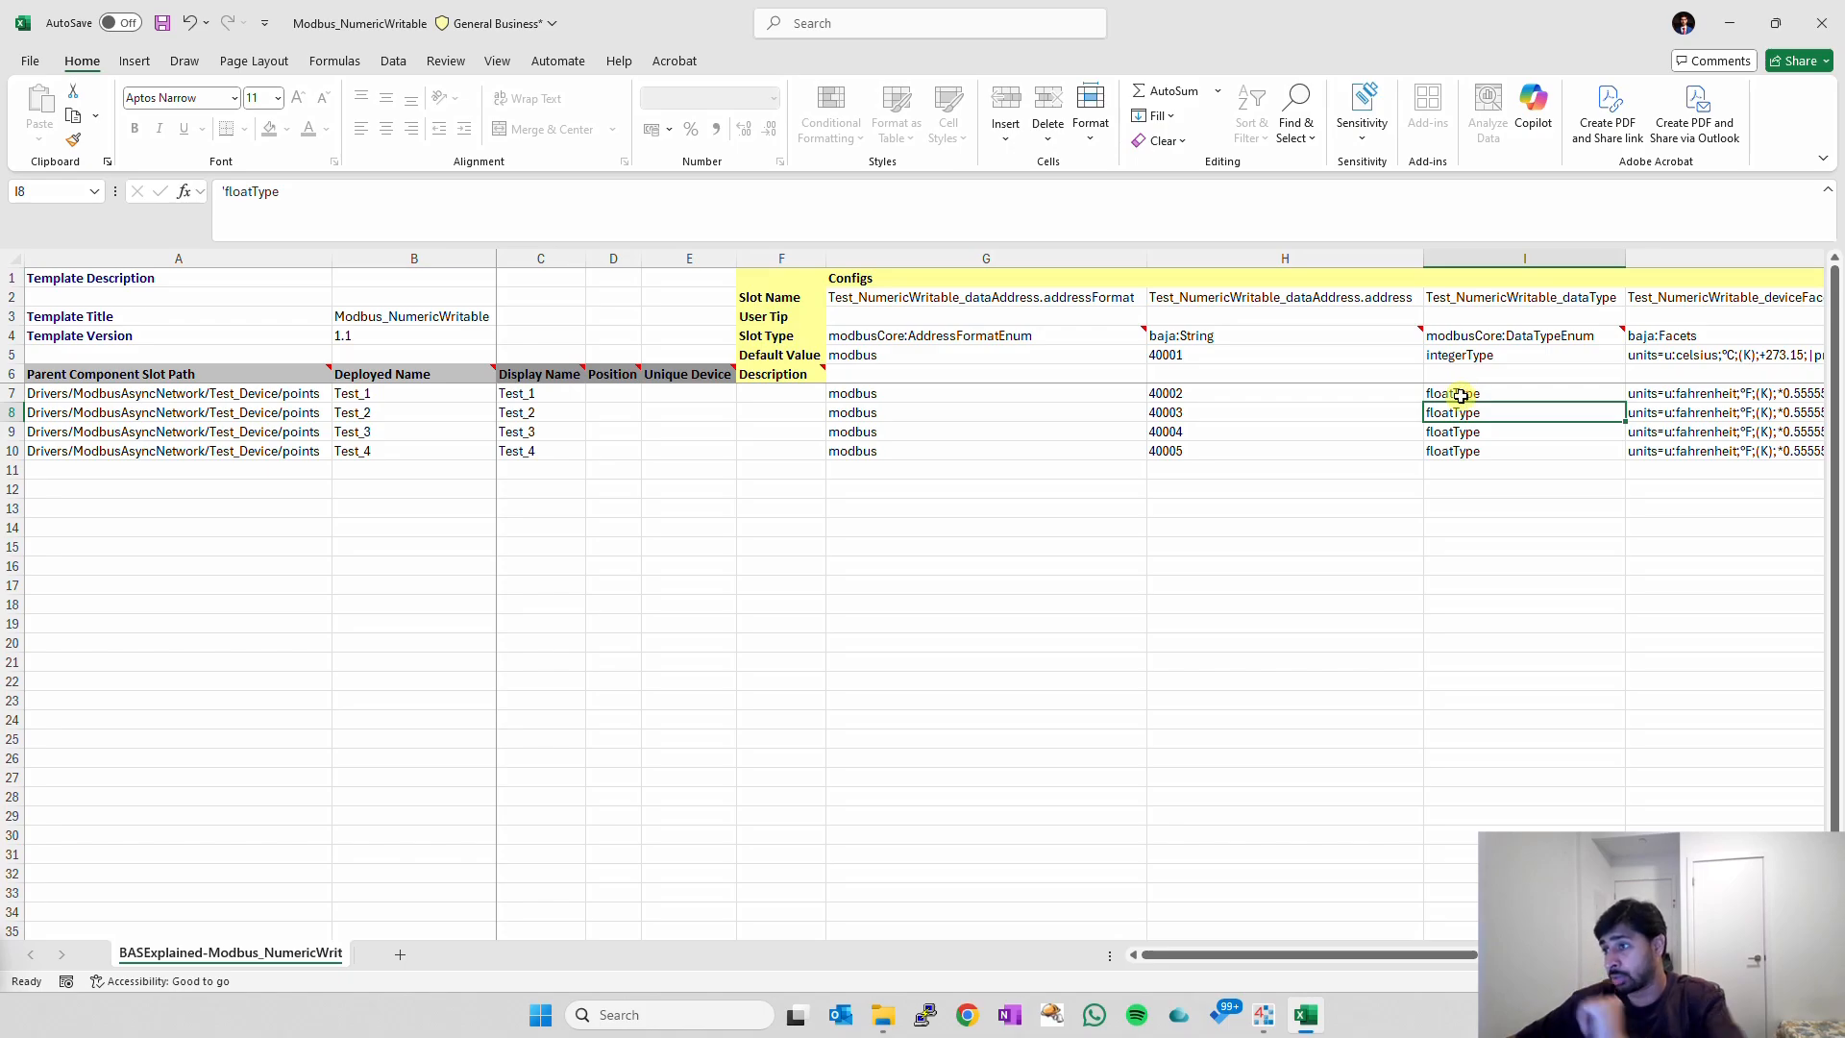
left_click(225, 192)
type("'")
left_click_drag(223, 191, 248, 181)
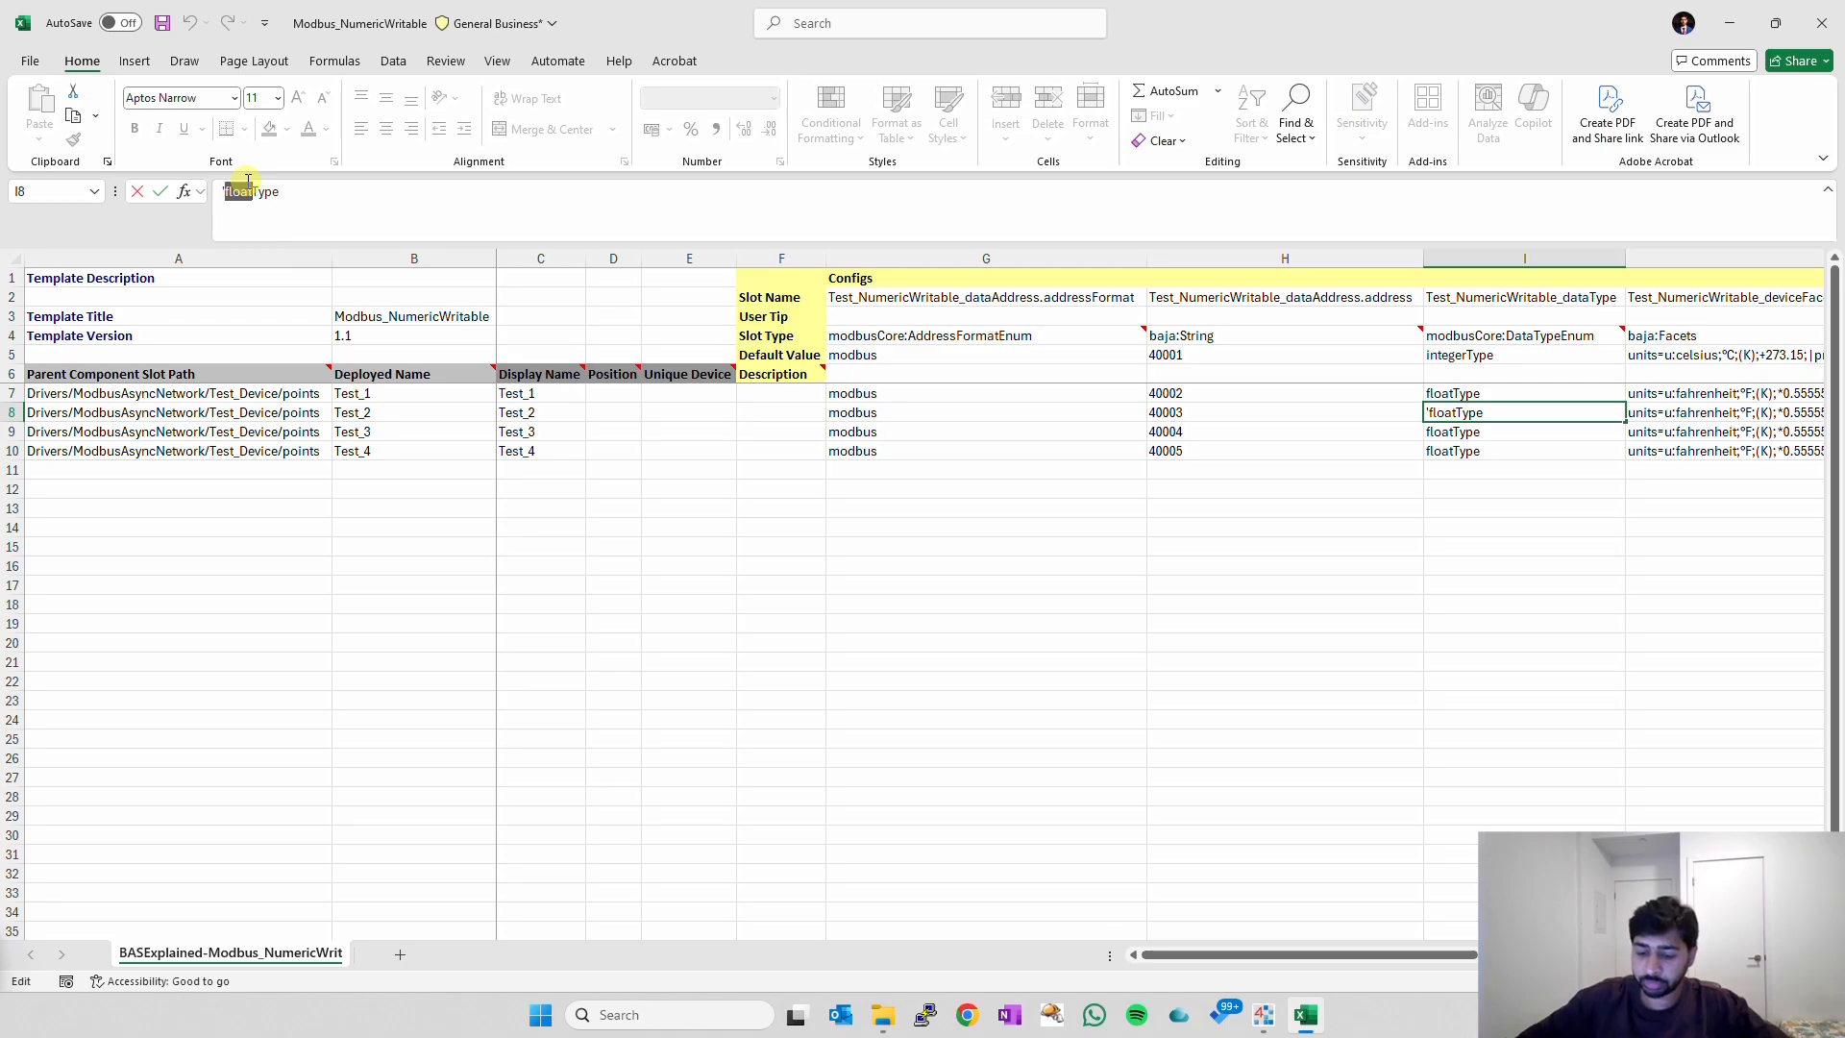
type("intege")
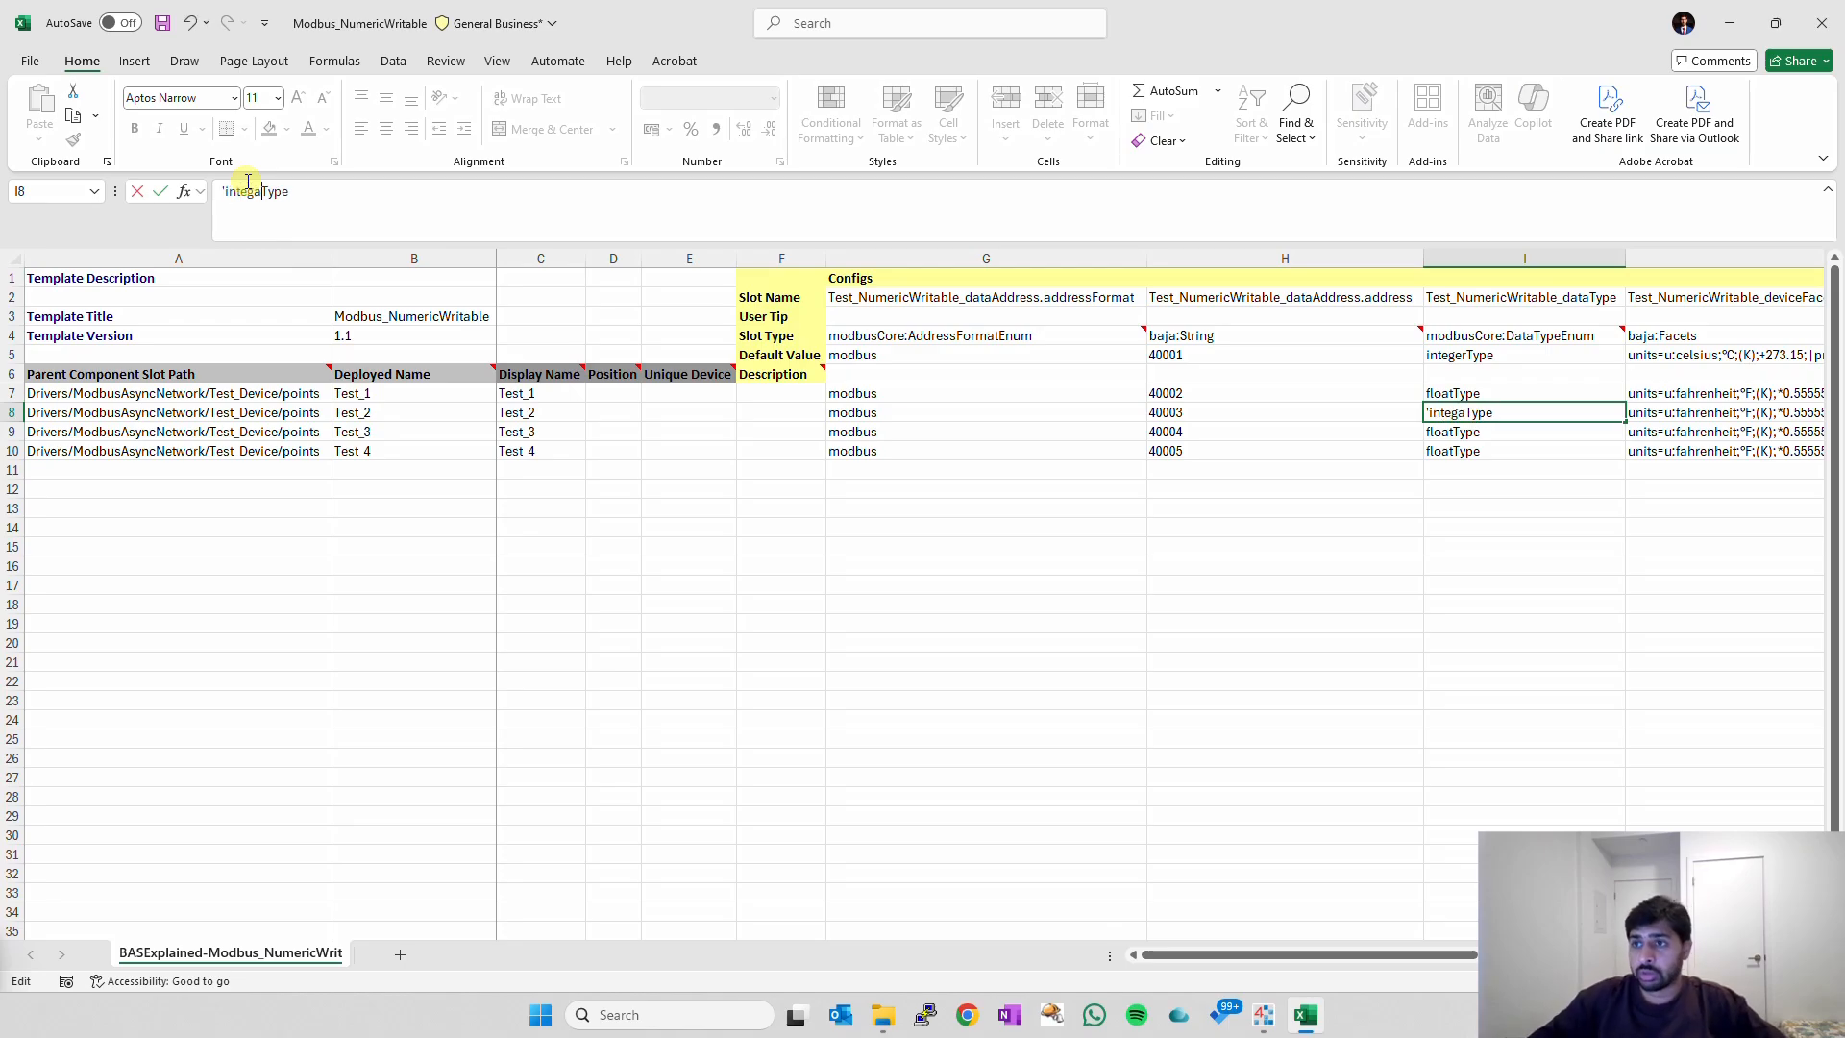
type("r")
key("Return")
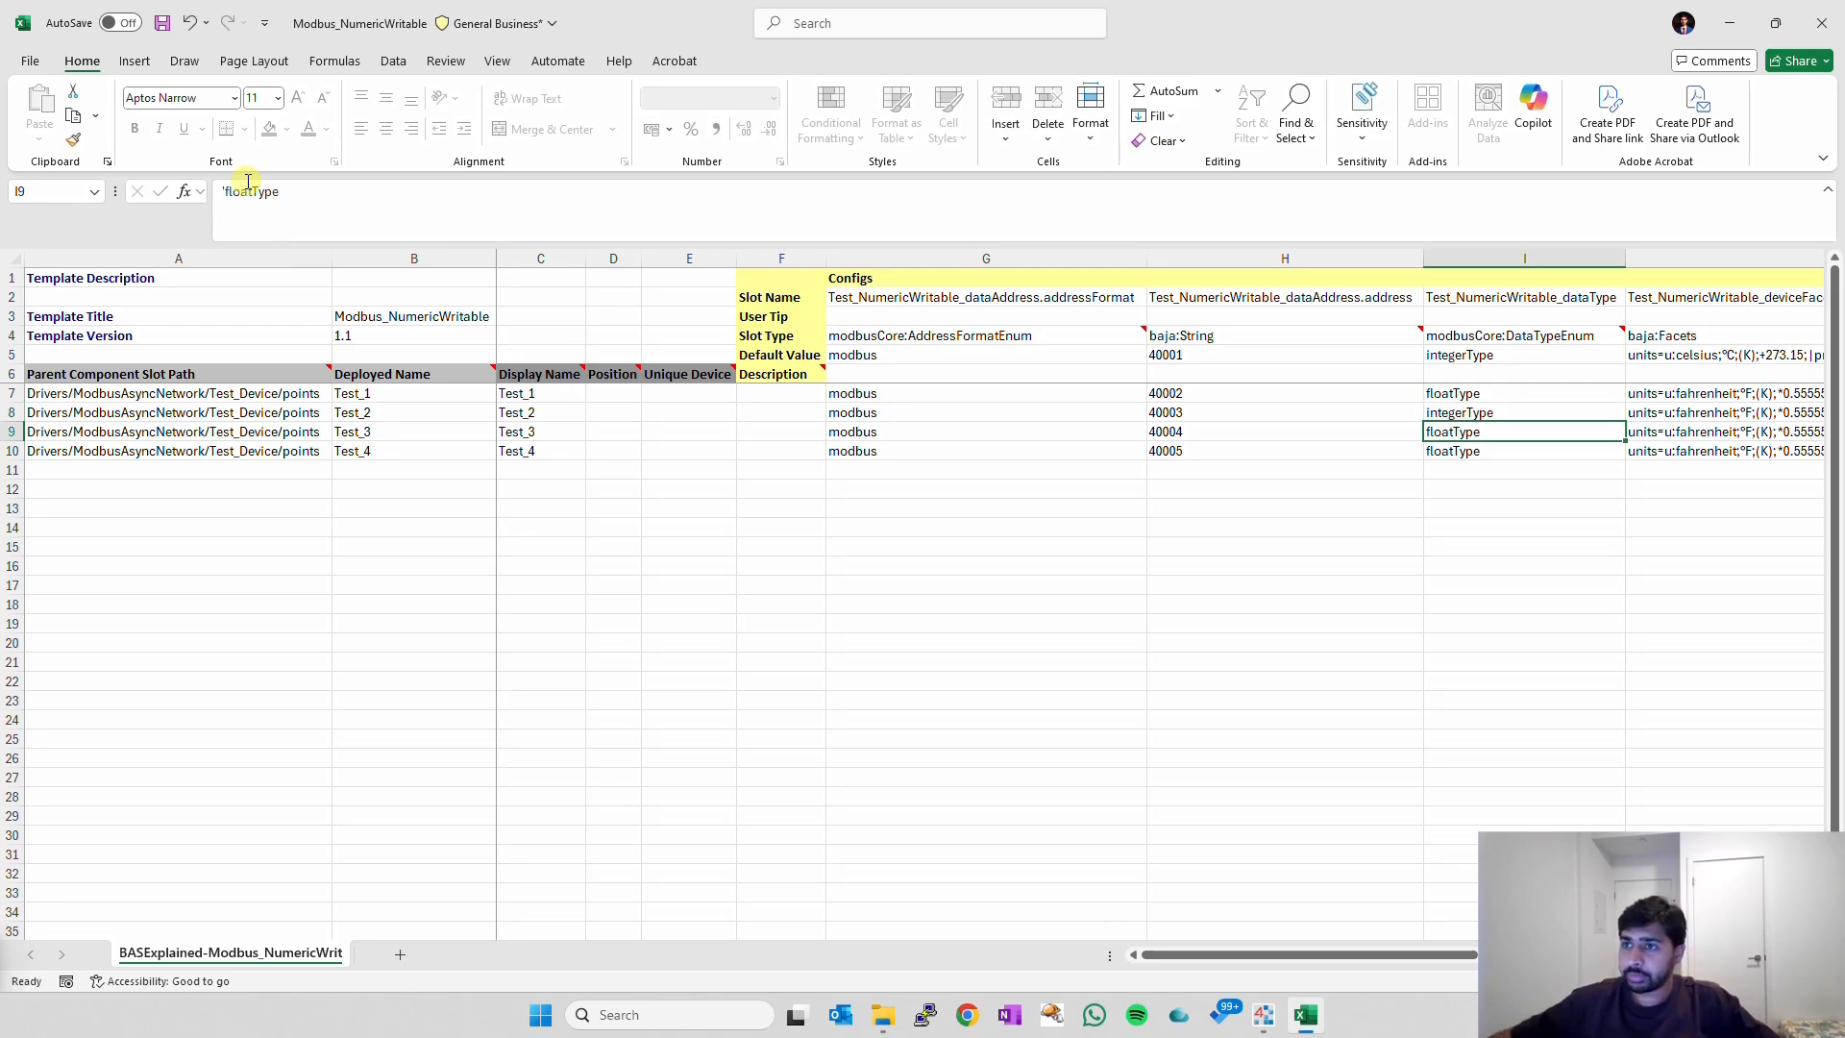
Copy the default integerType text from I5 over the Test_4 point's data type in I10.
left_click(1501, 354)
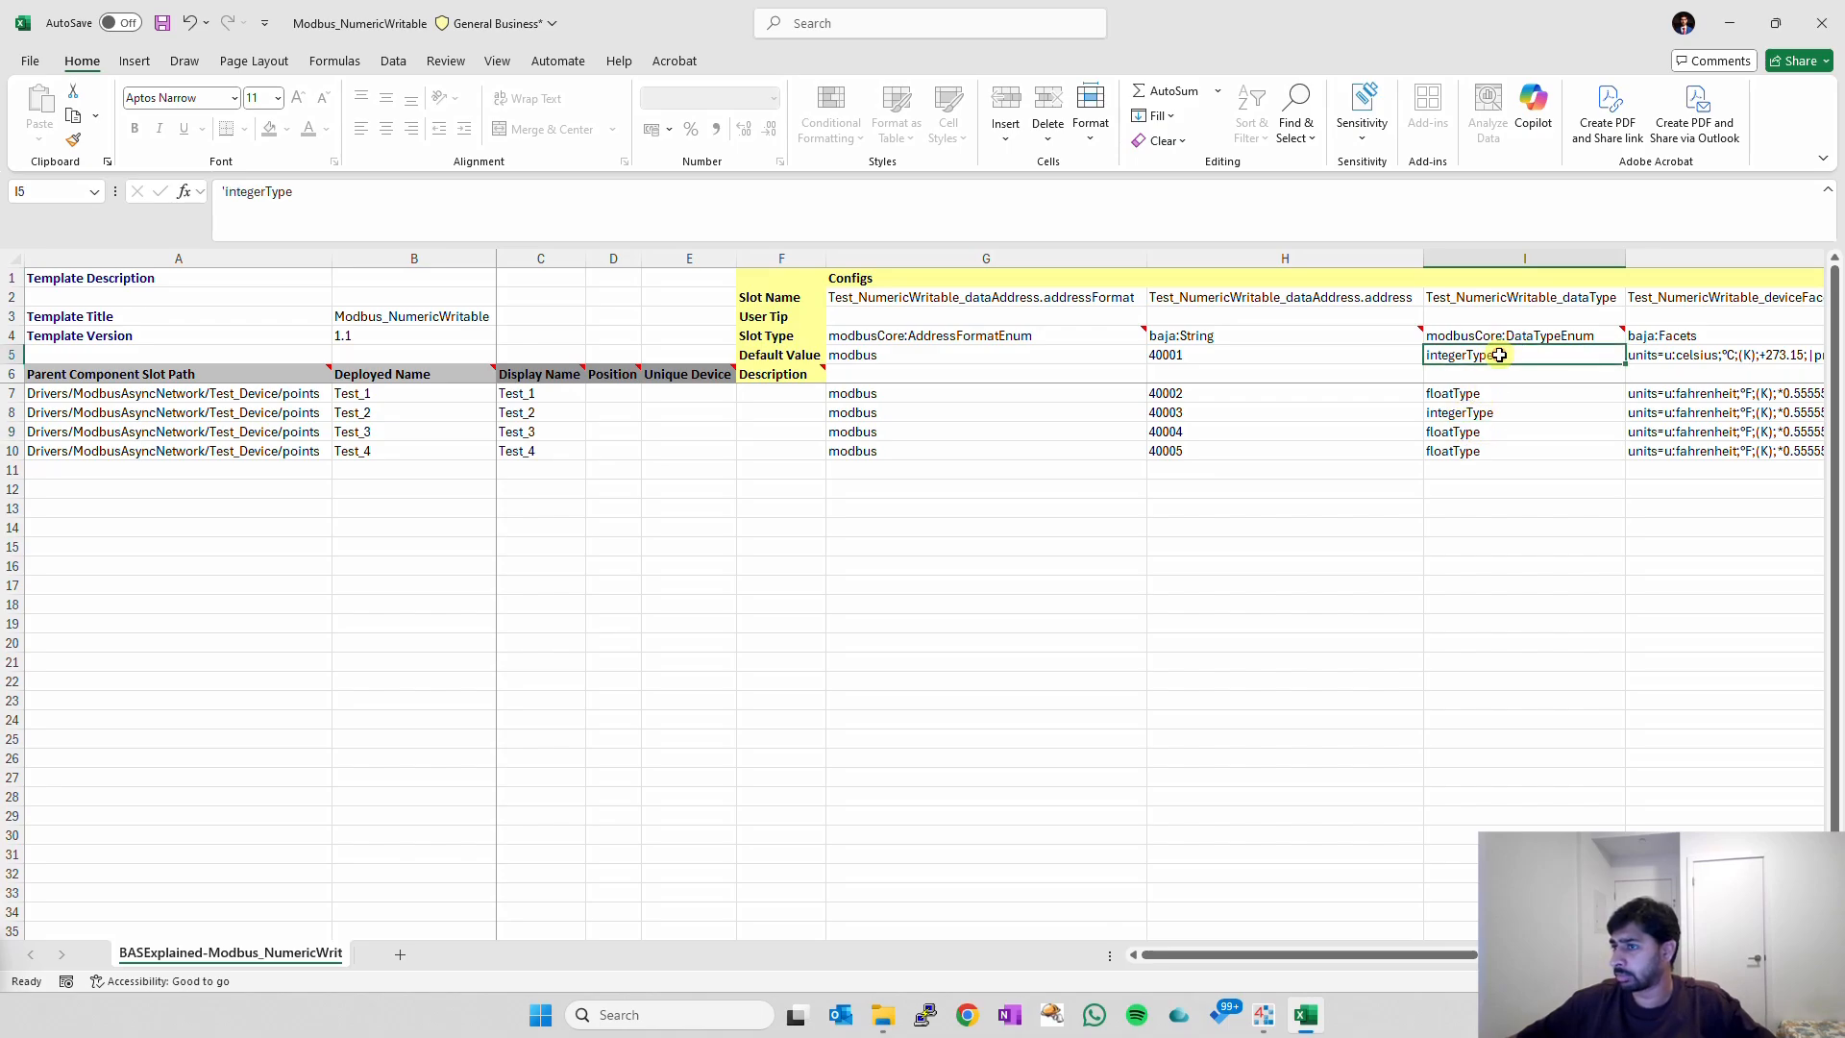
left_click_drag(293, 193, 82, 214)
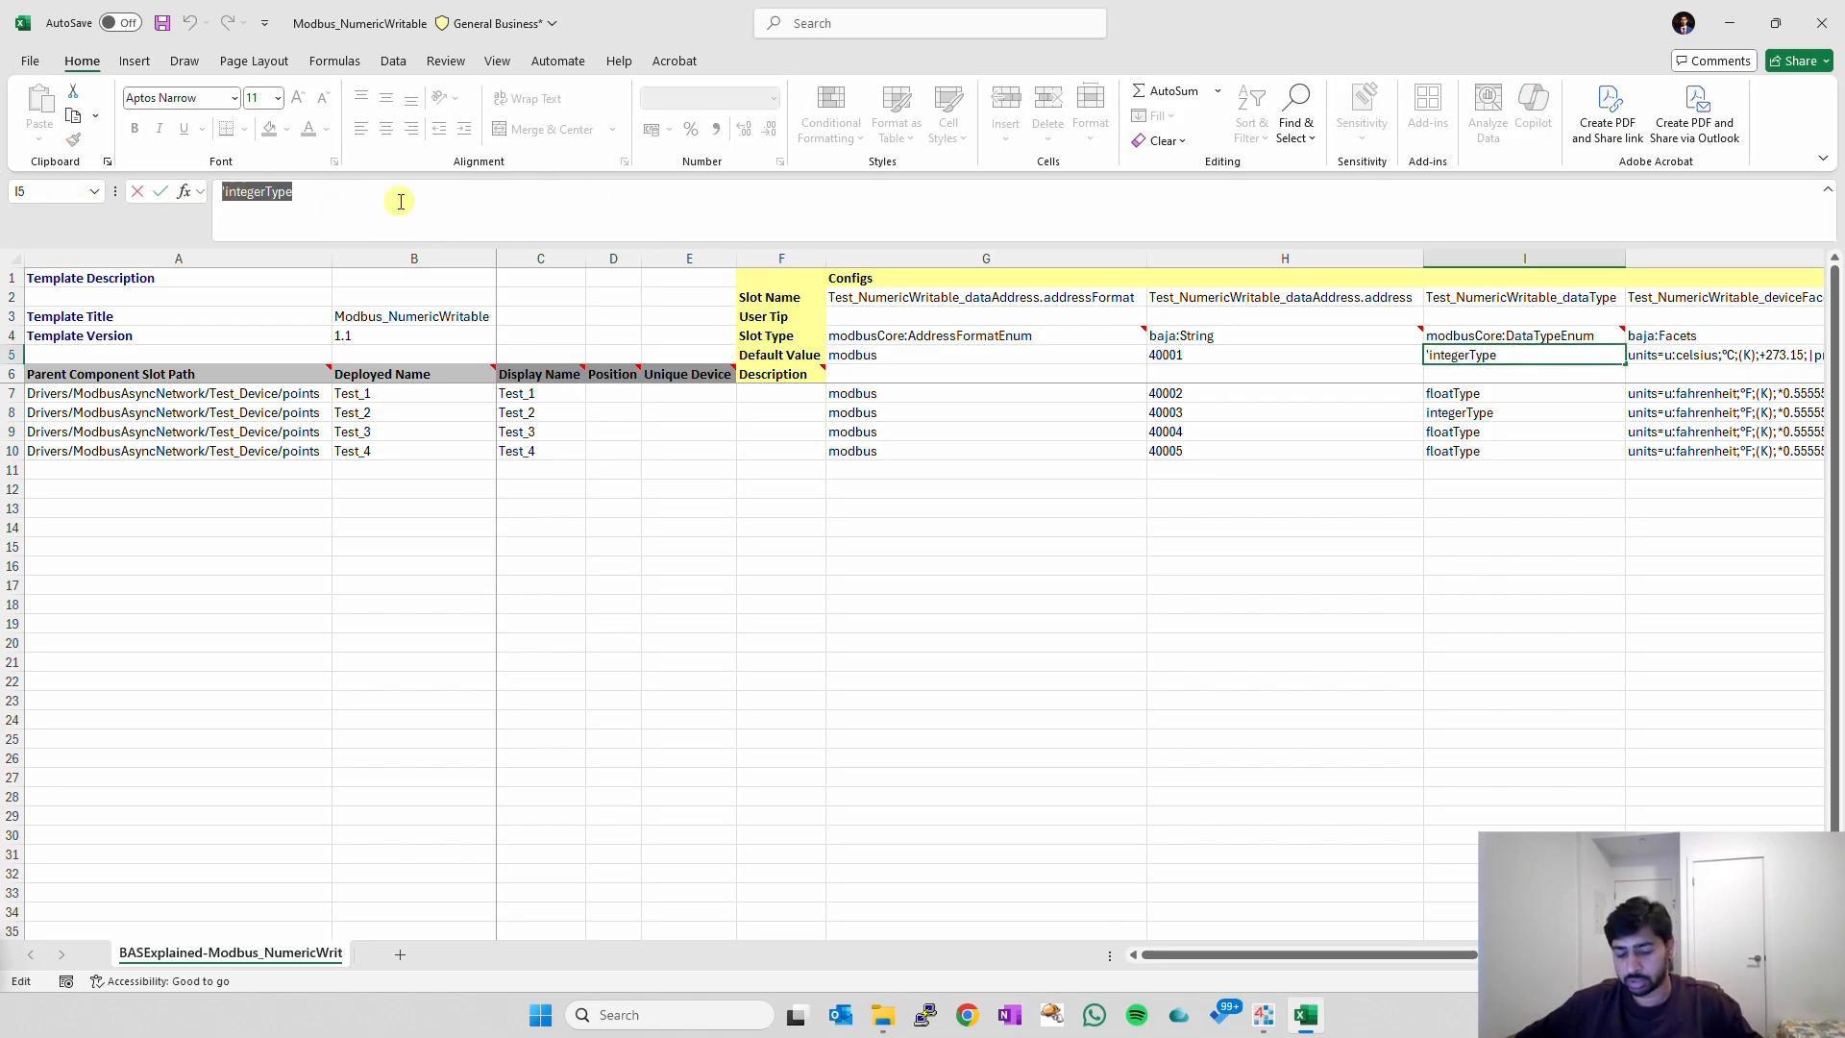
left_click(1487, 448)
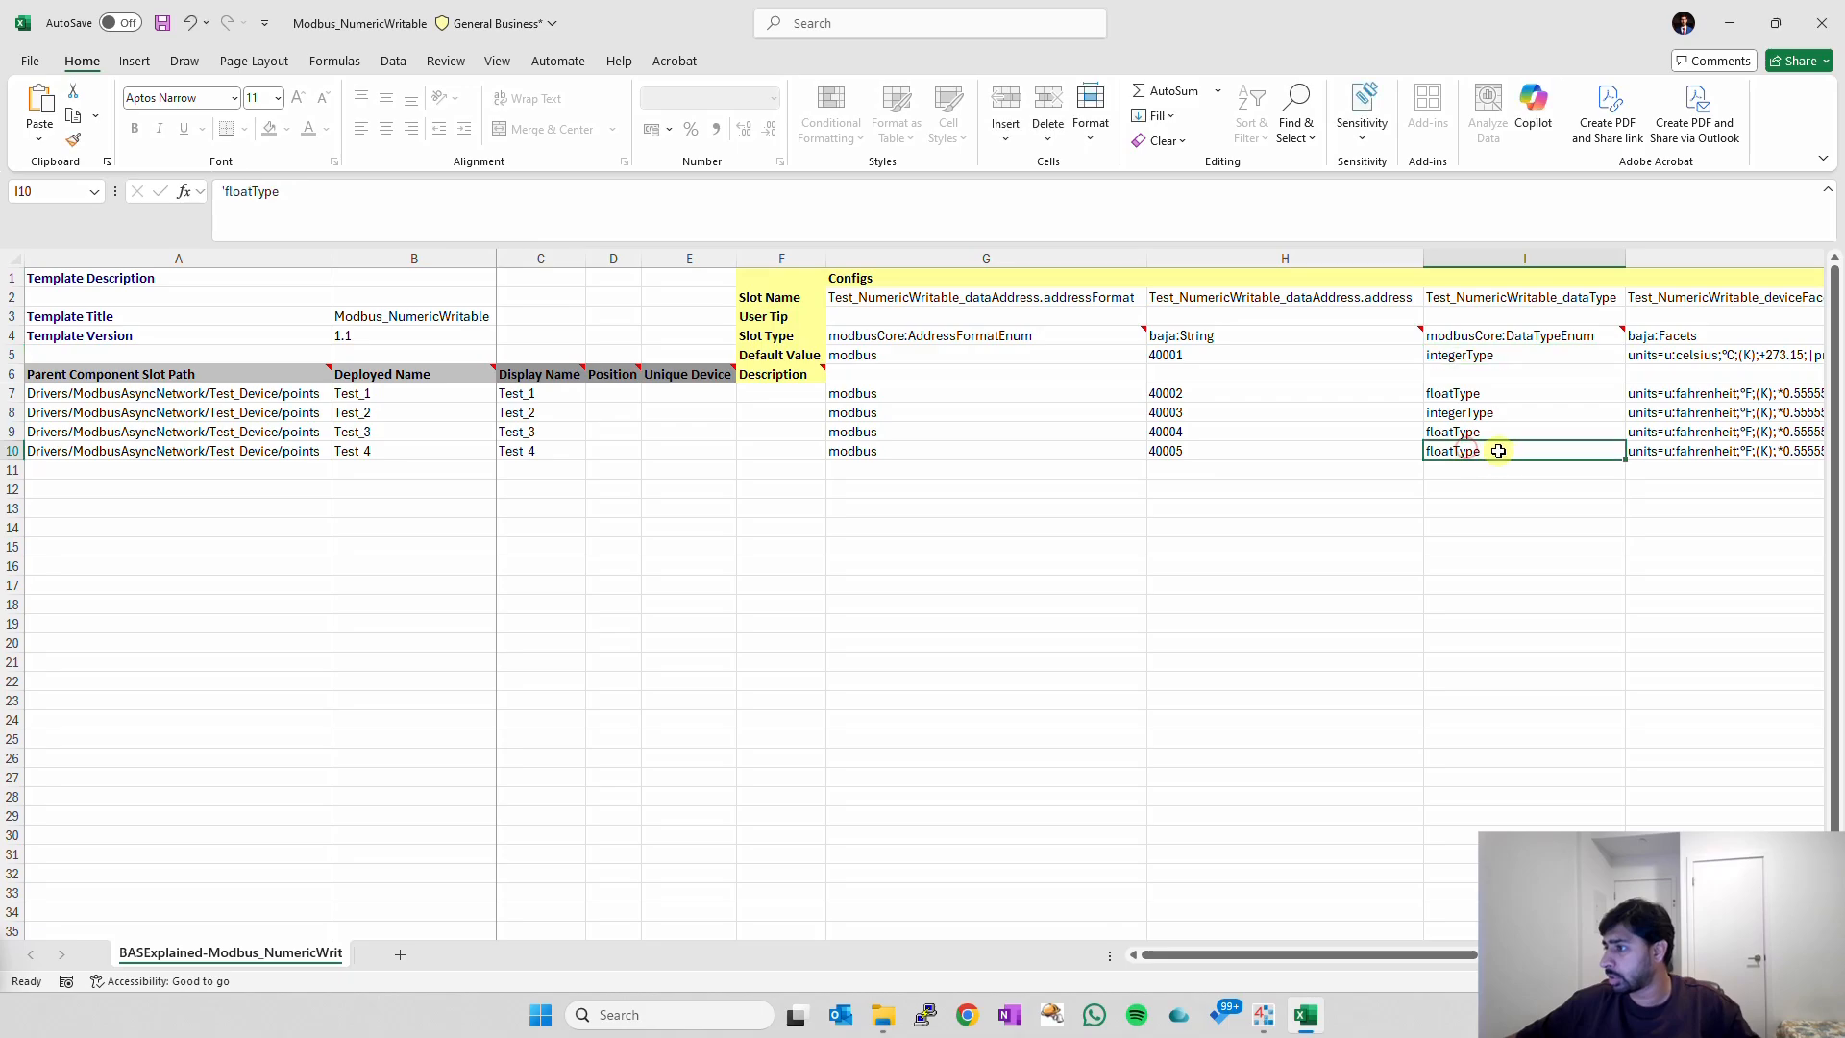
double_click(1500, 451)
left_click_drag(1512, 450, 1312, 449)
key("ctrl+v")
key("Return")
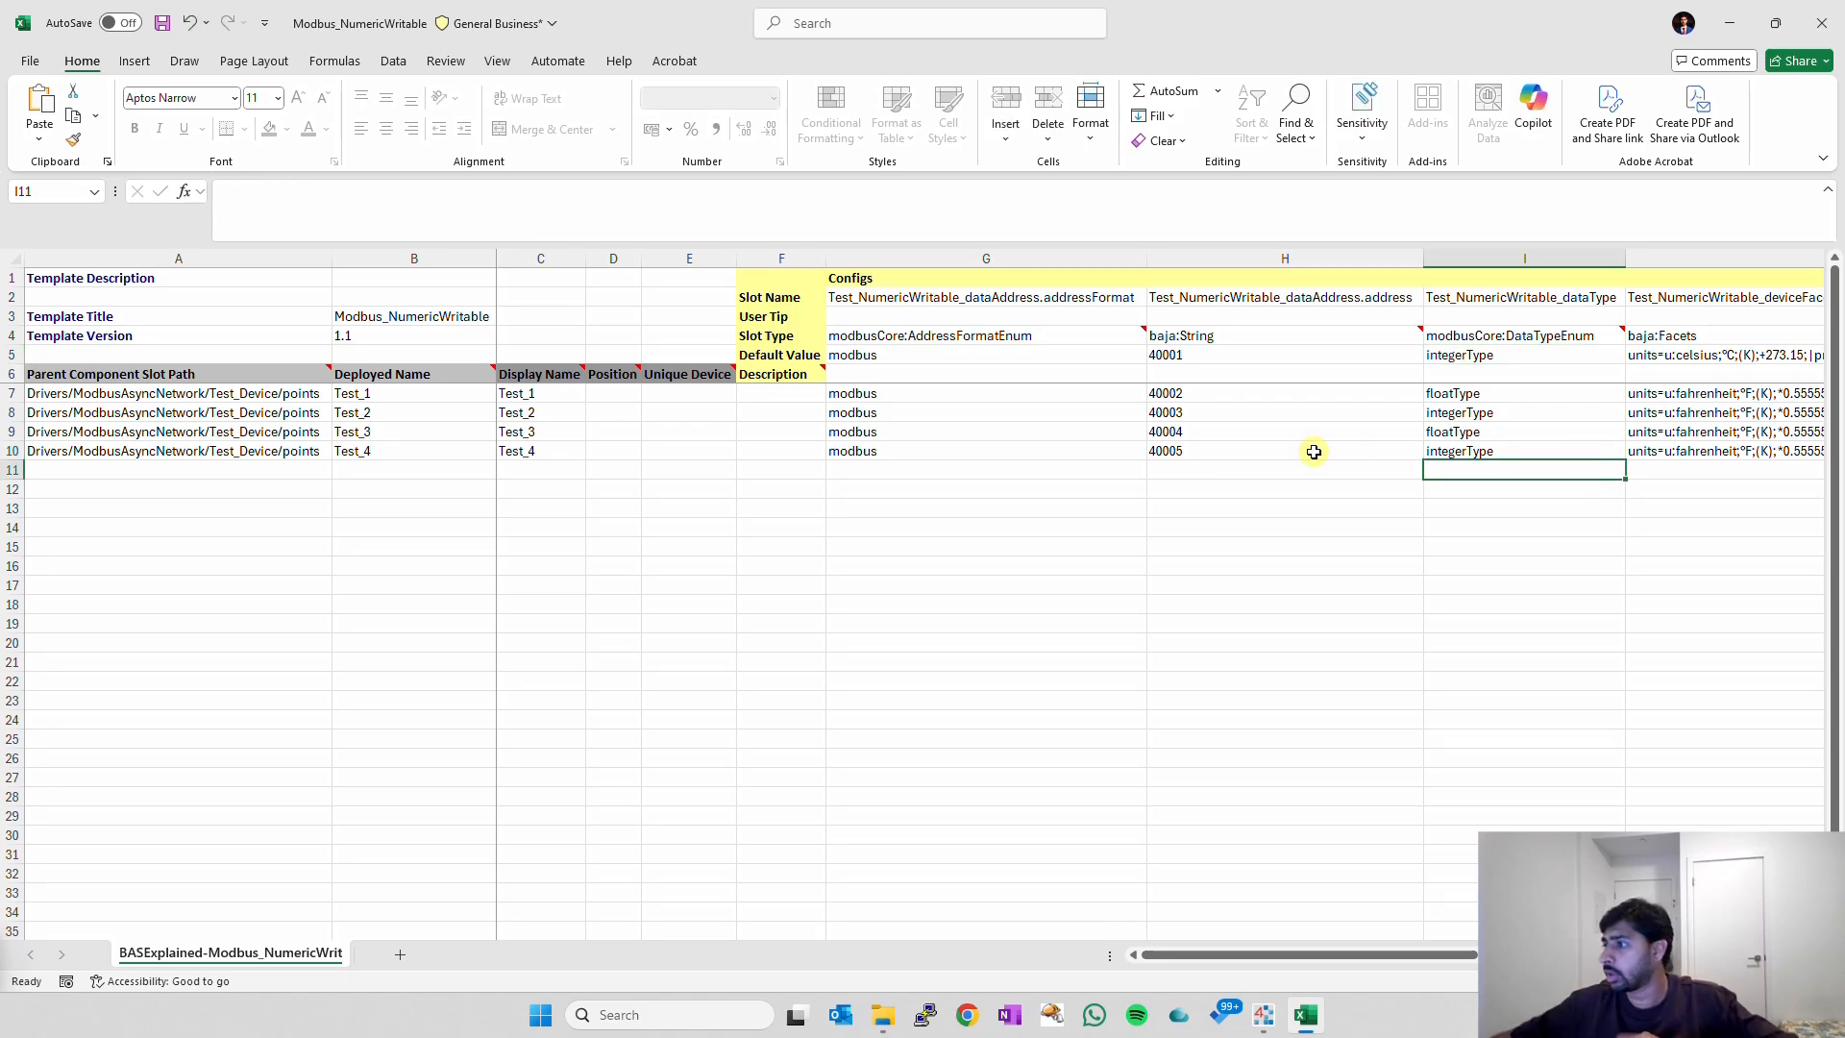
Replace the Test_2 point's facets in K8 with the Fahrenheit device facets text copied from J8.
left_click(1710, 432)
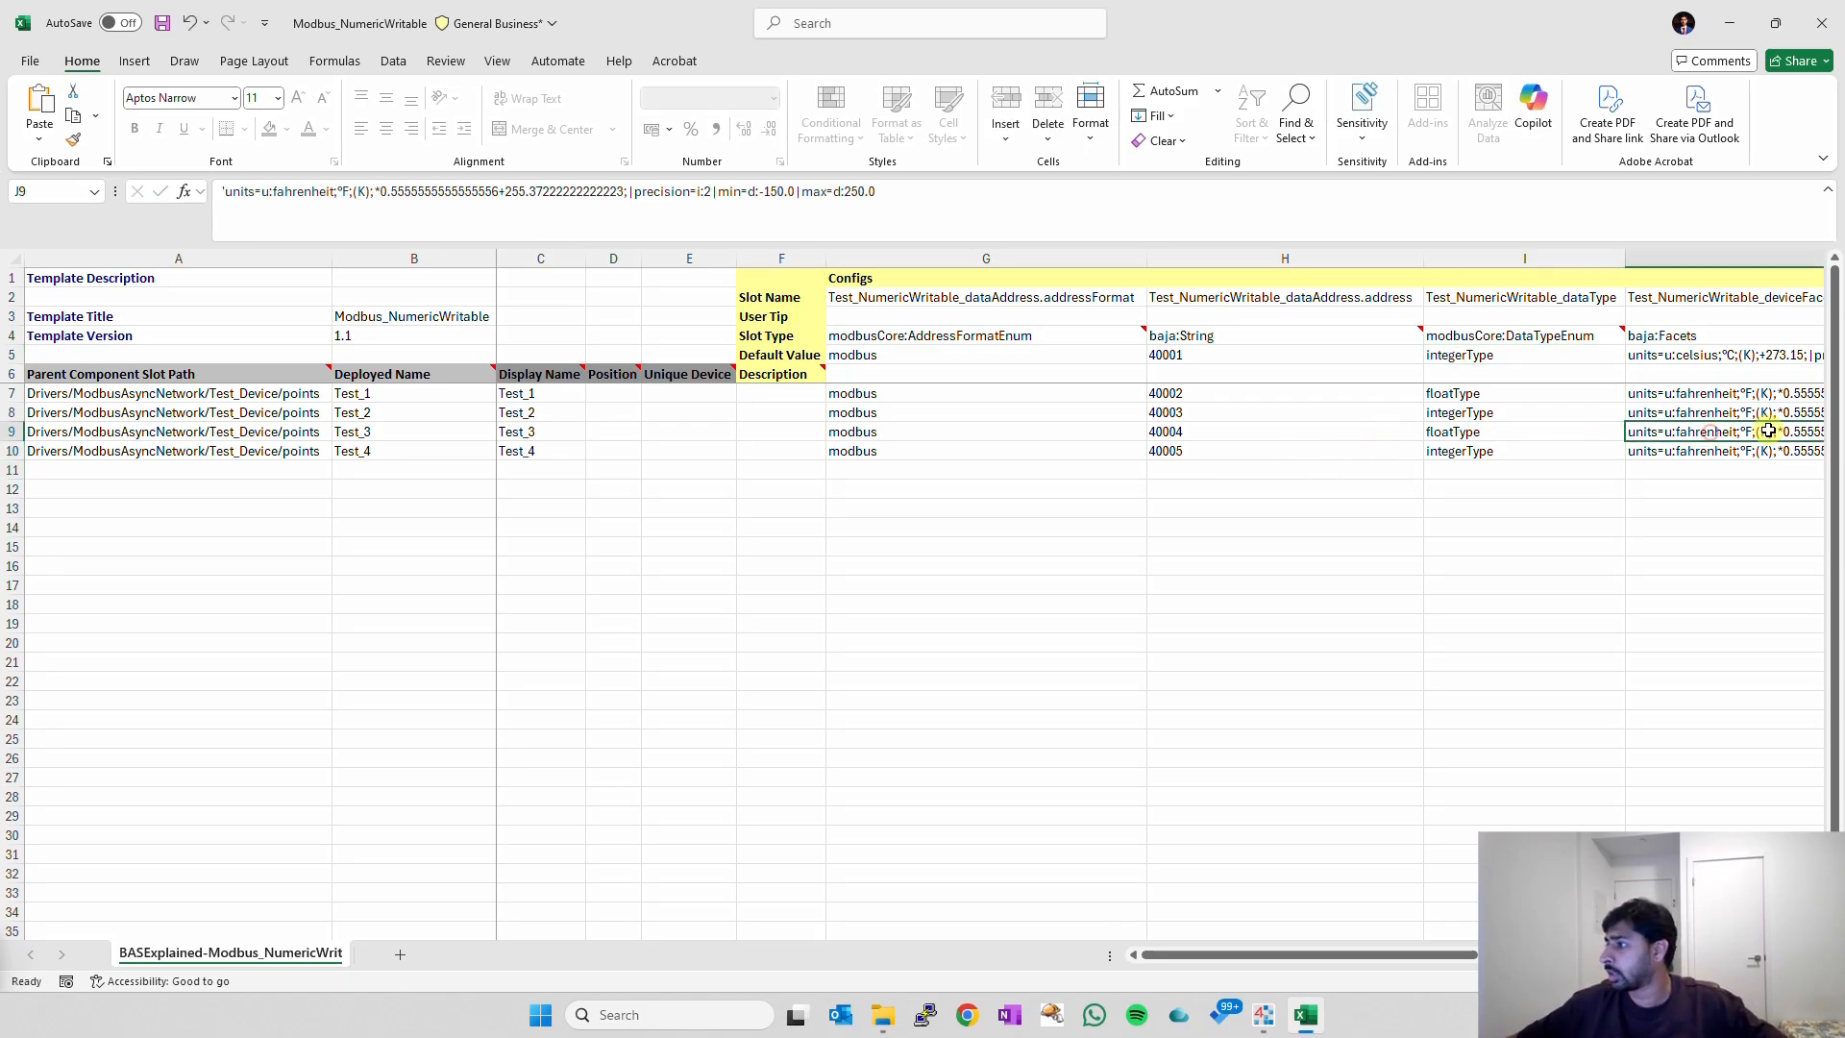
key("Right")
key("Right")
key("Left")
key("Left")
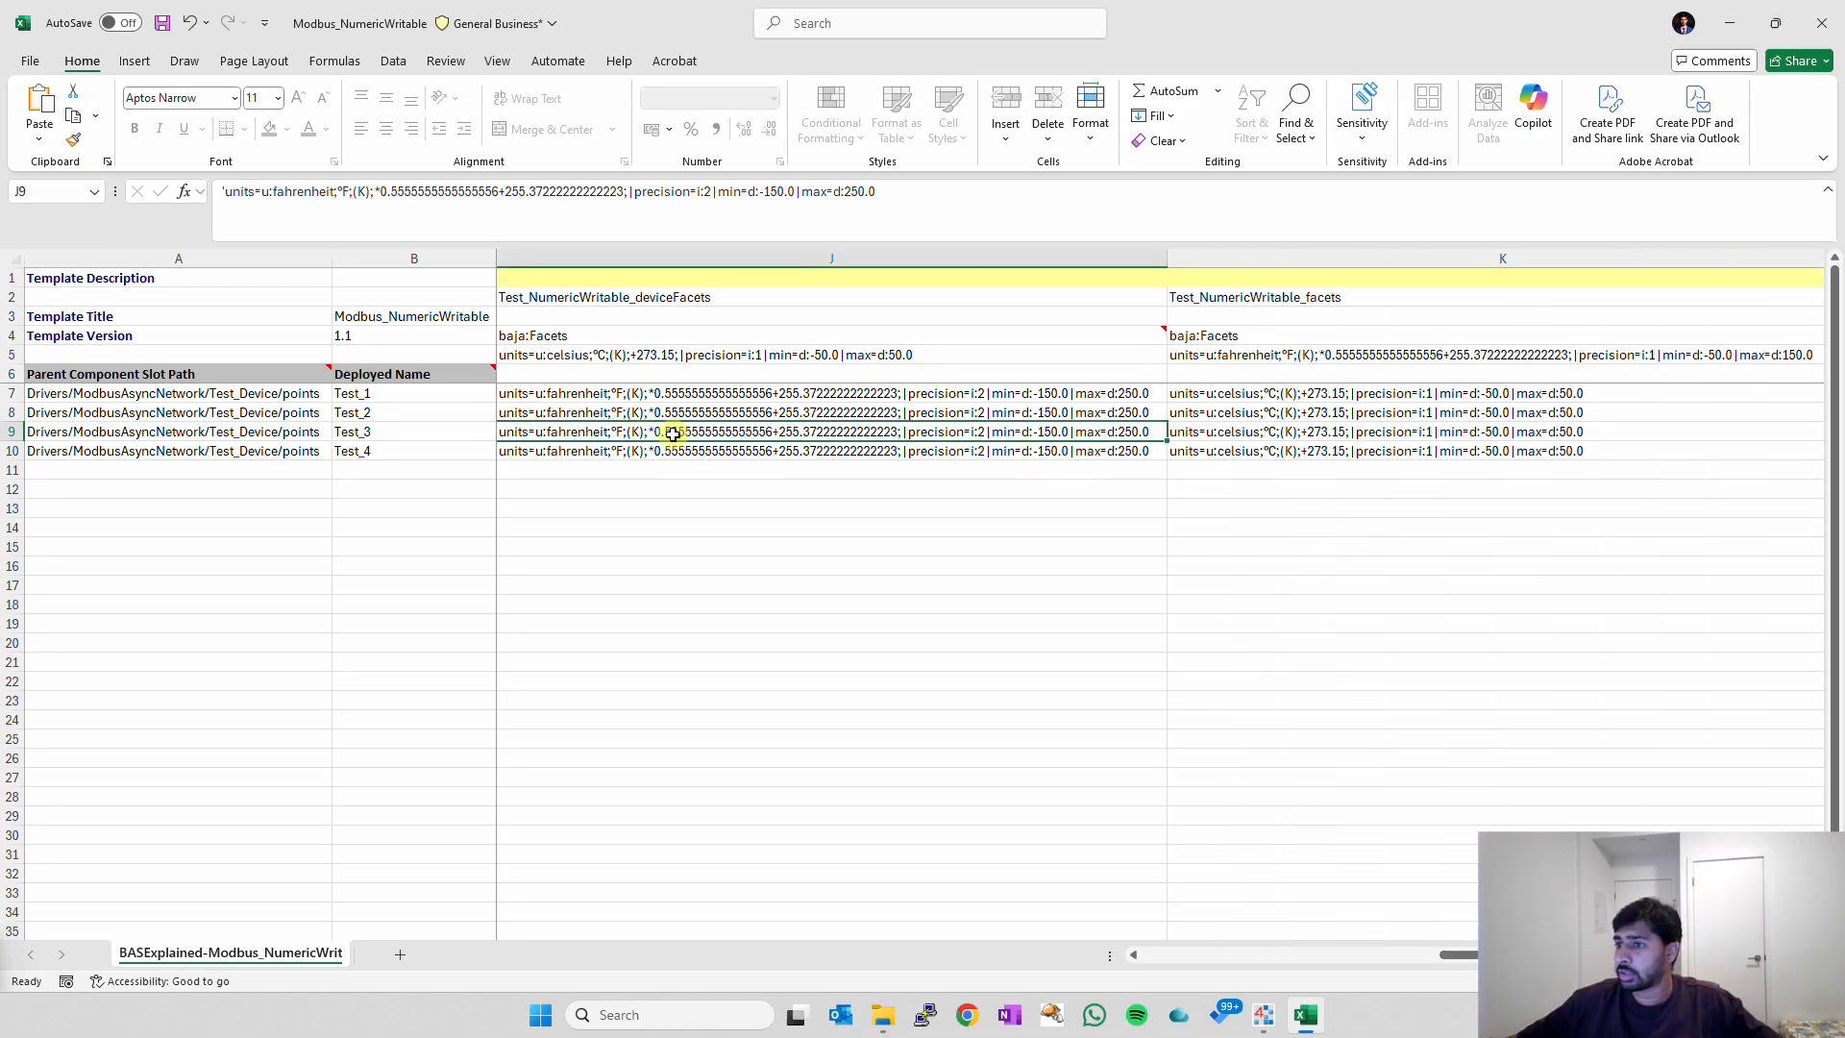
left_click(937, 412)
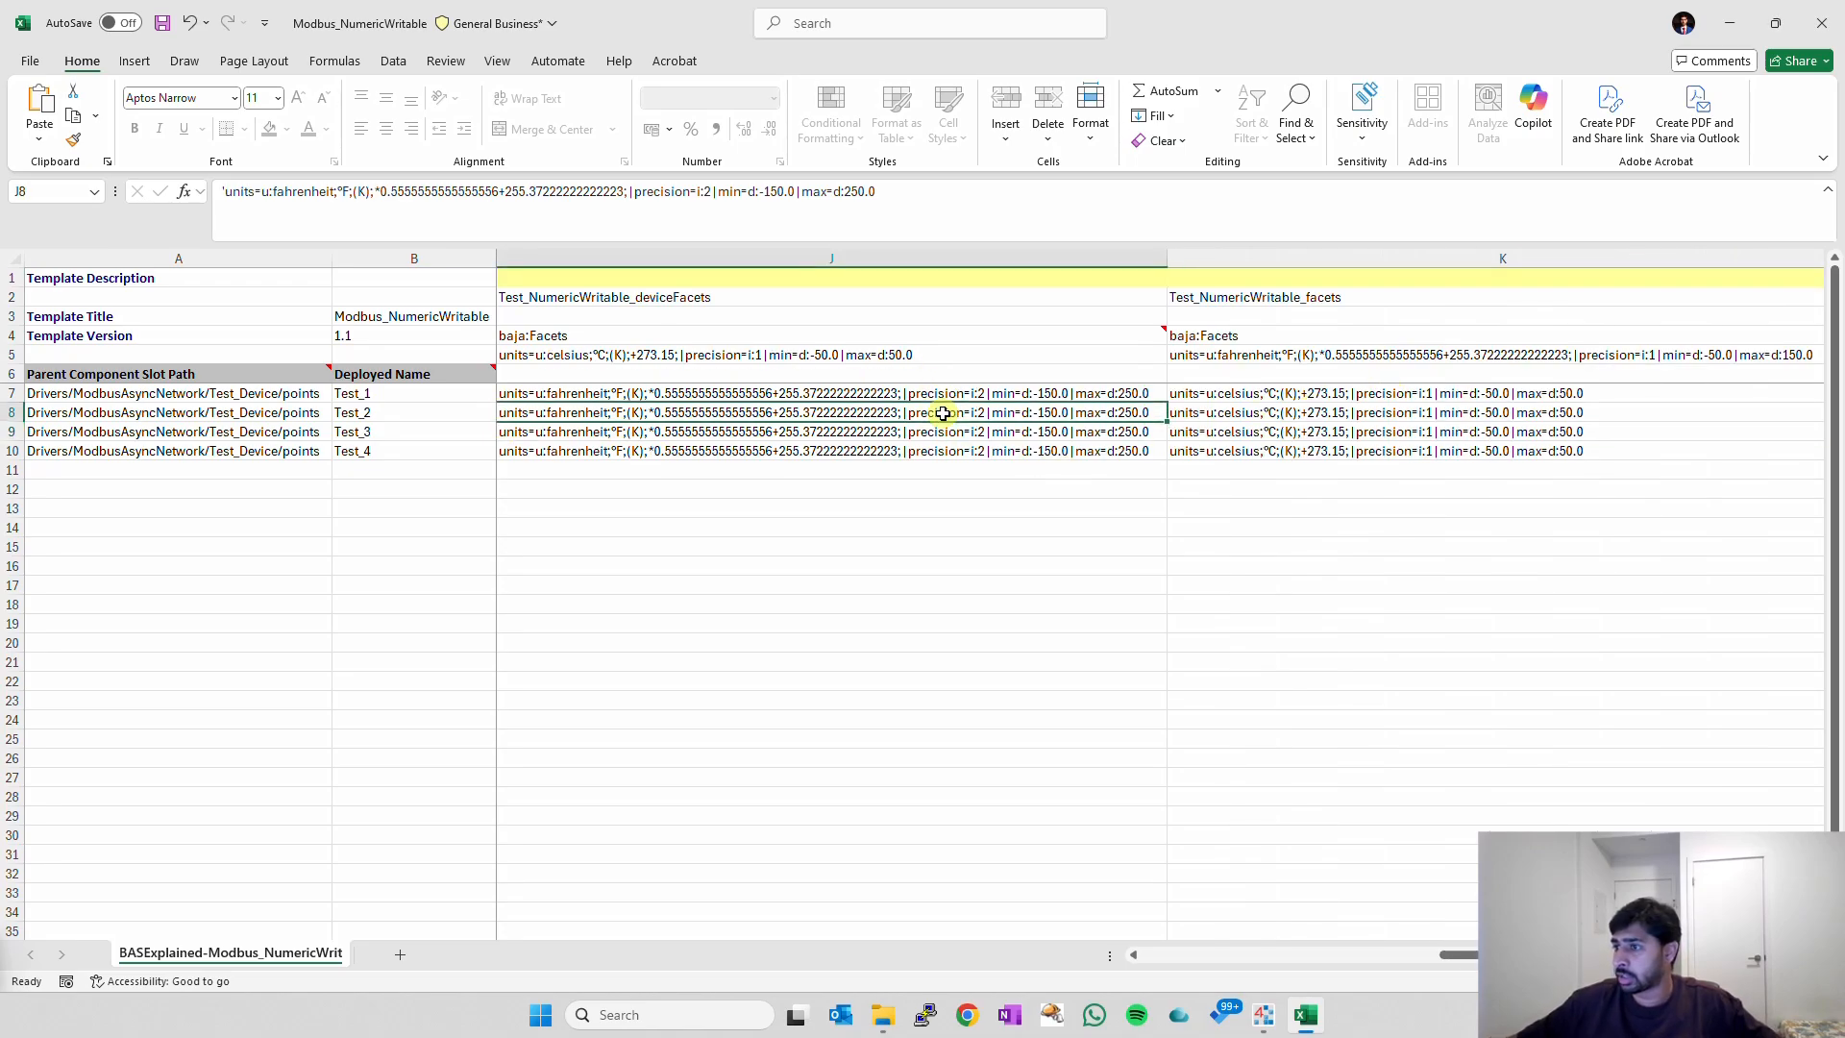
left_click_drag(964, 193, 199, 199)
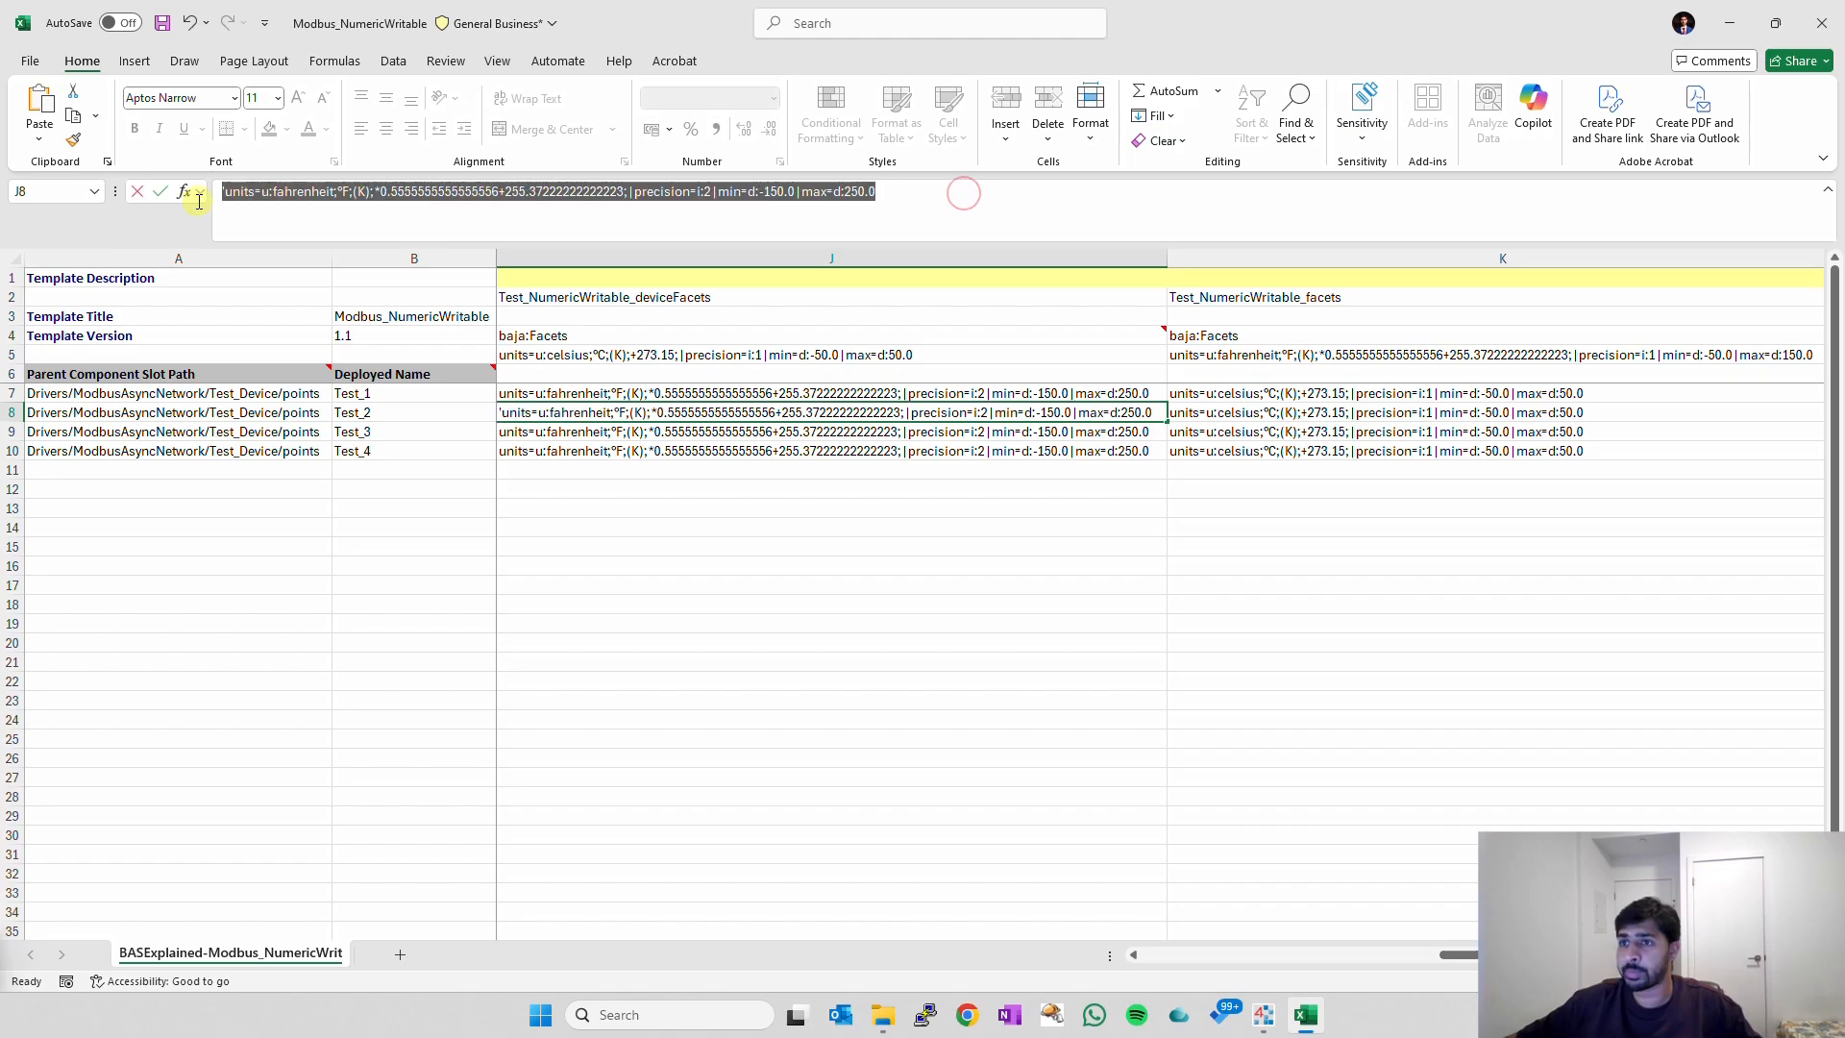
left_click(1621, 410)
double_click(937, 412)
left_click_drag(937, 412, 220, 412)
key("ctrl+v")
key("Return")
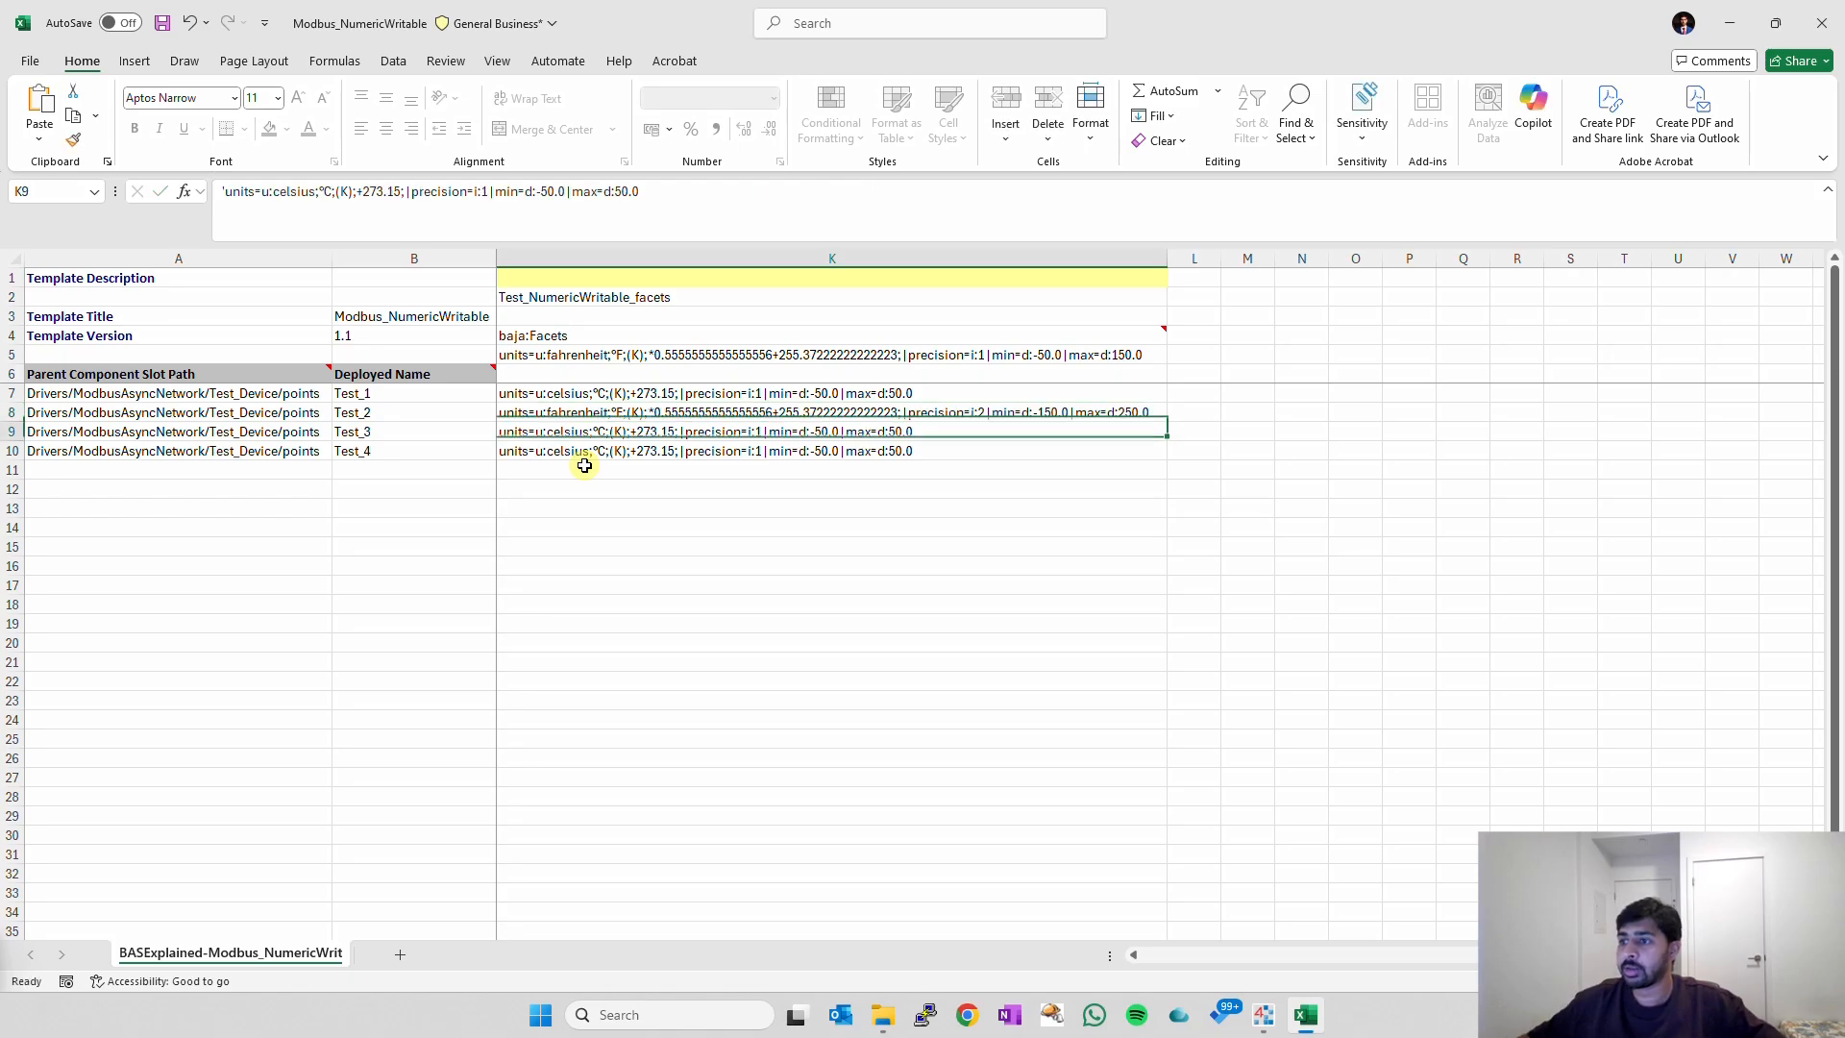
Replace the Test_3 point's device facets in J9 with the Celsius facets text copied from K9.
key("Right")
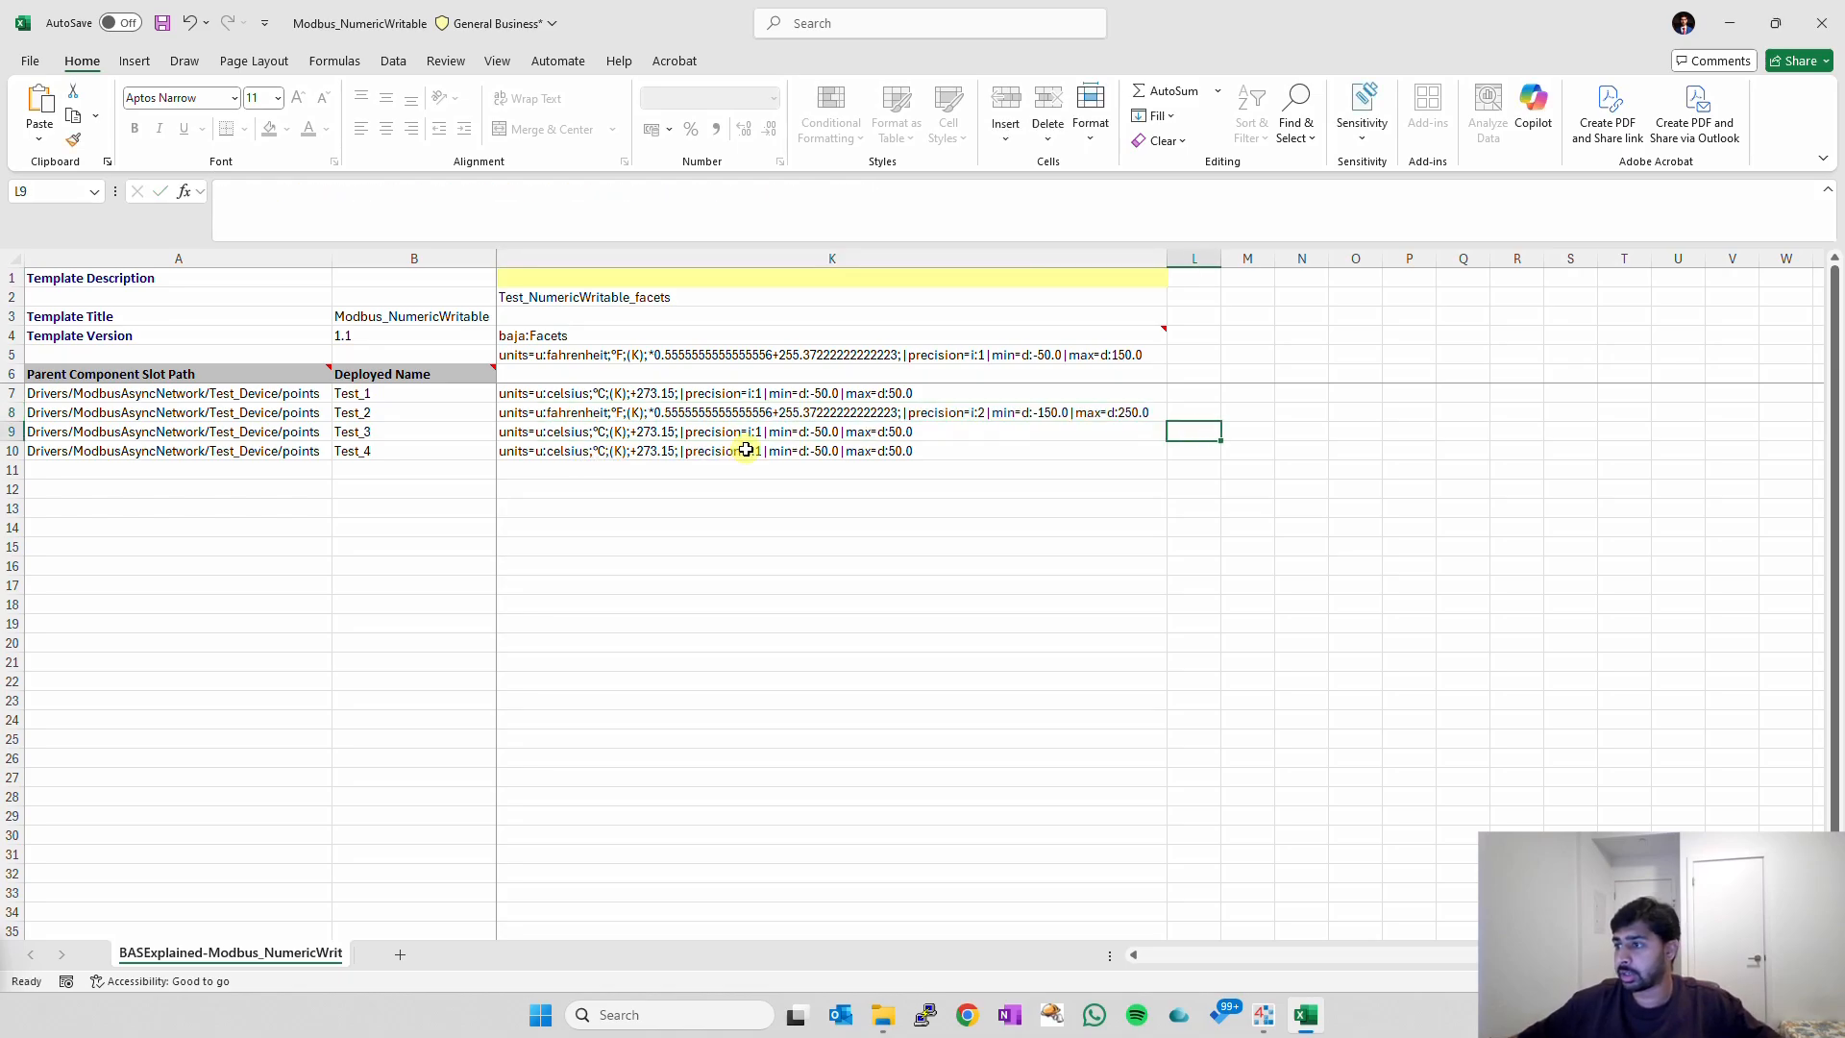
key("Left")
key("Left")
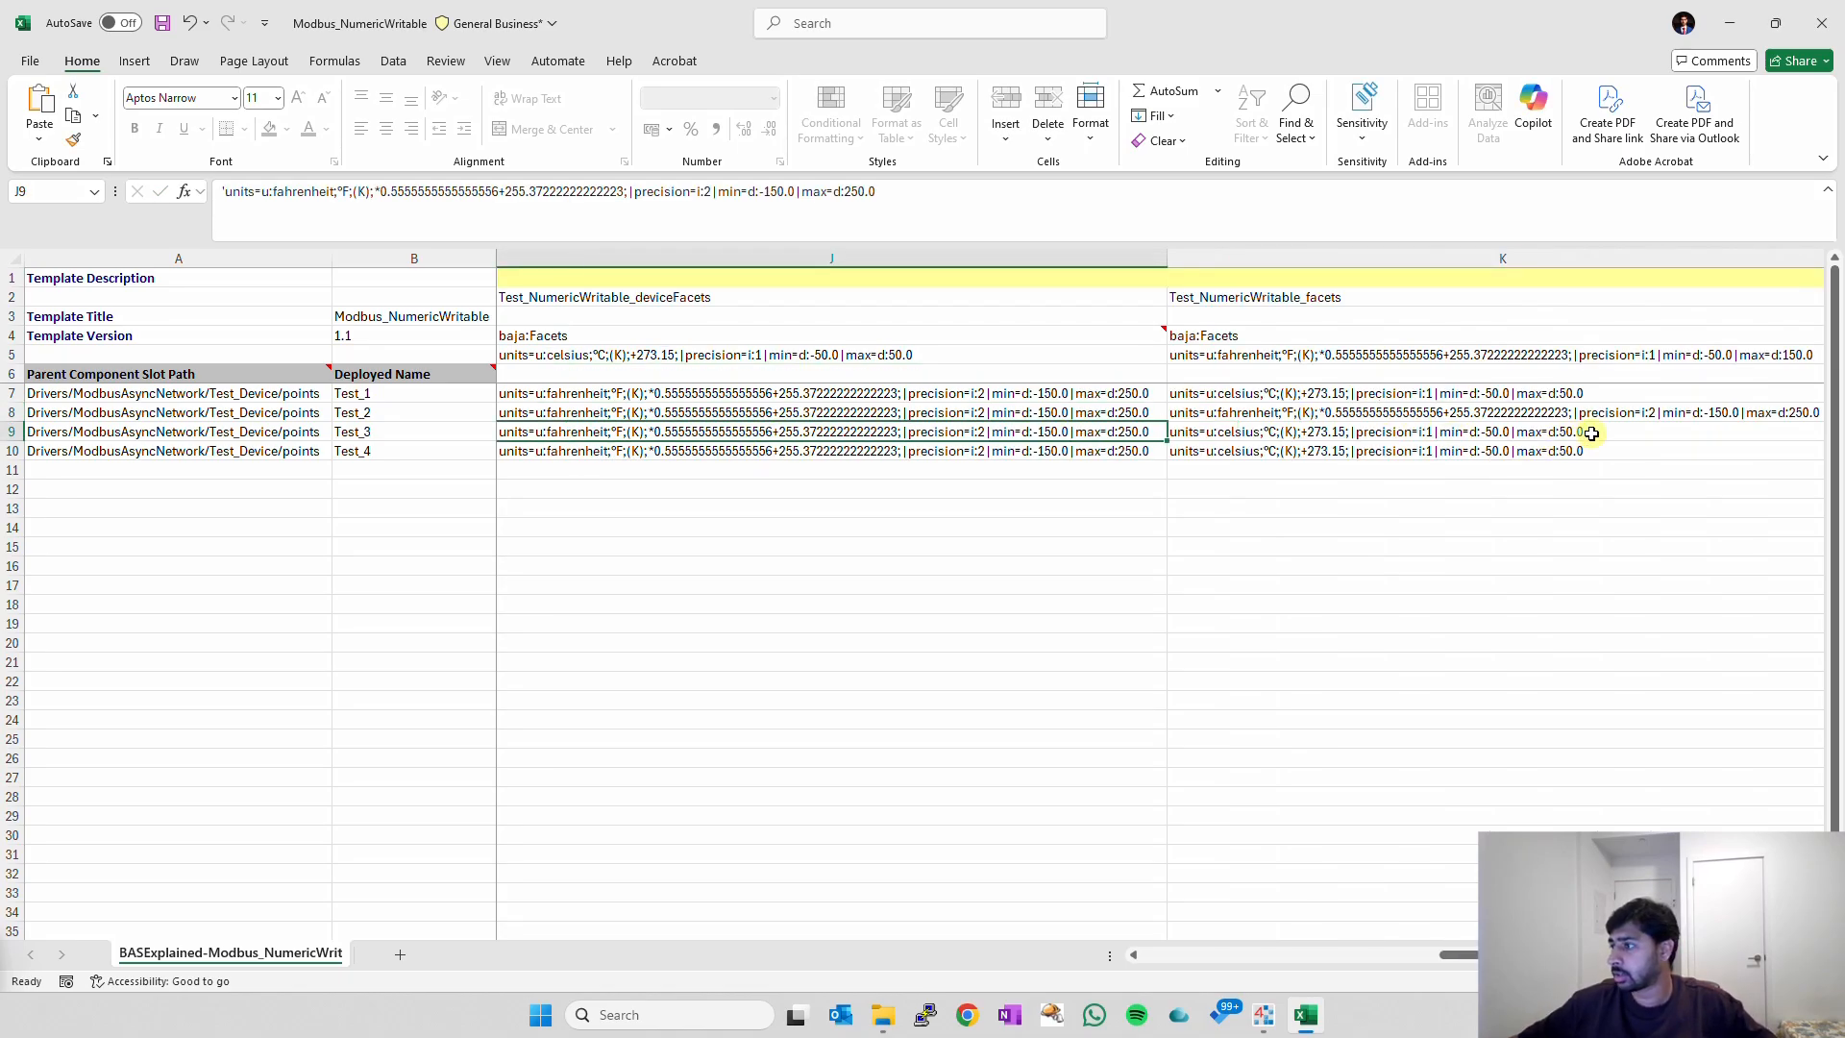
double_click(1592, 433)
left_click_drag(935, 429, 298, 420)
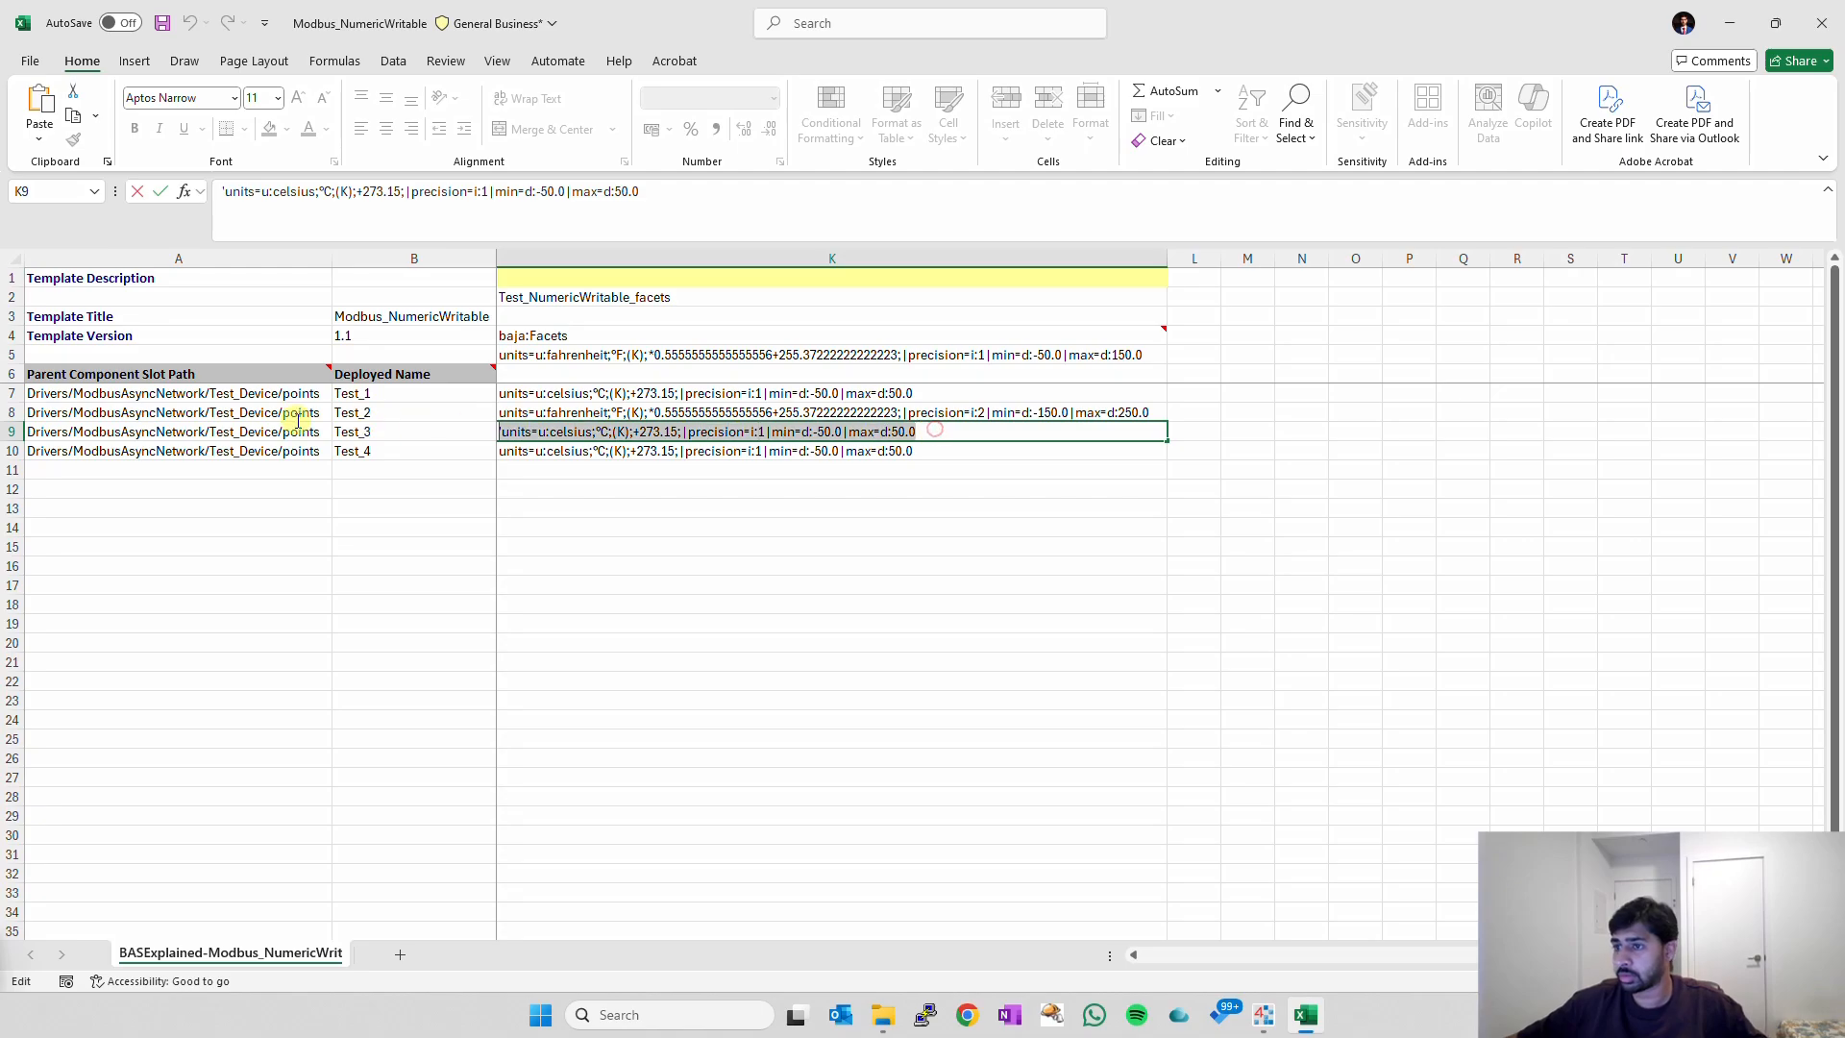
key("Escape")
key("Left")
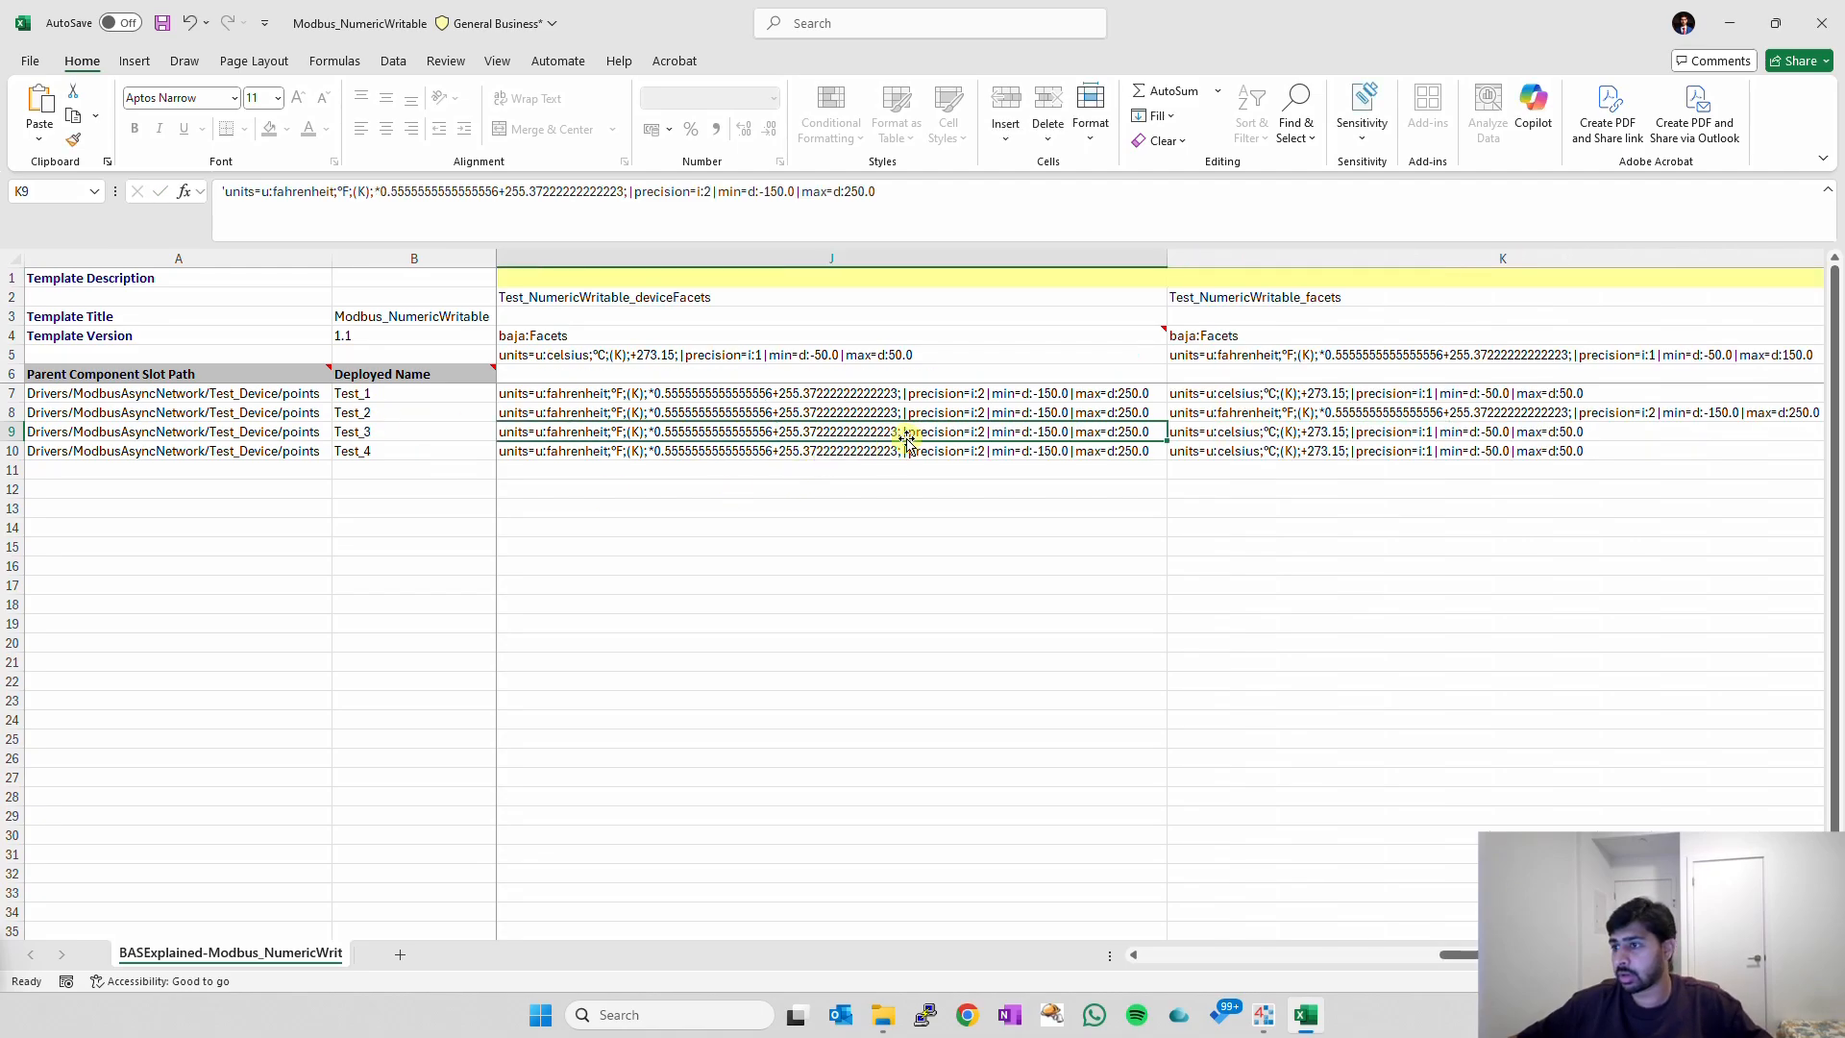
left_click_drag(937, 194, 13, 182)
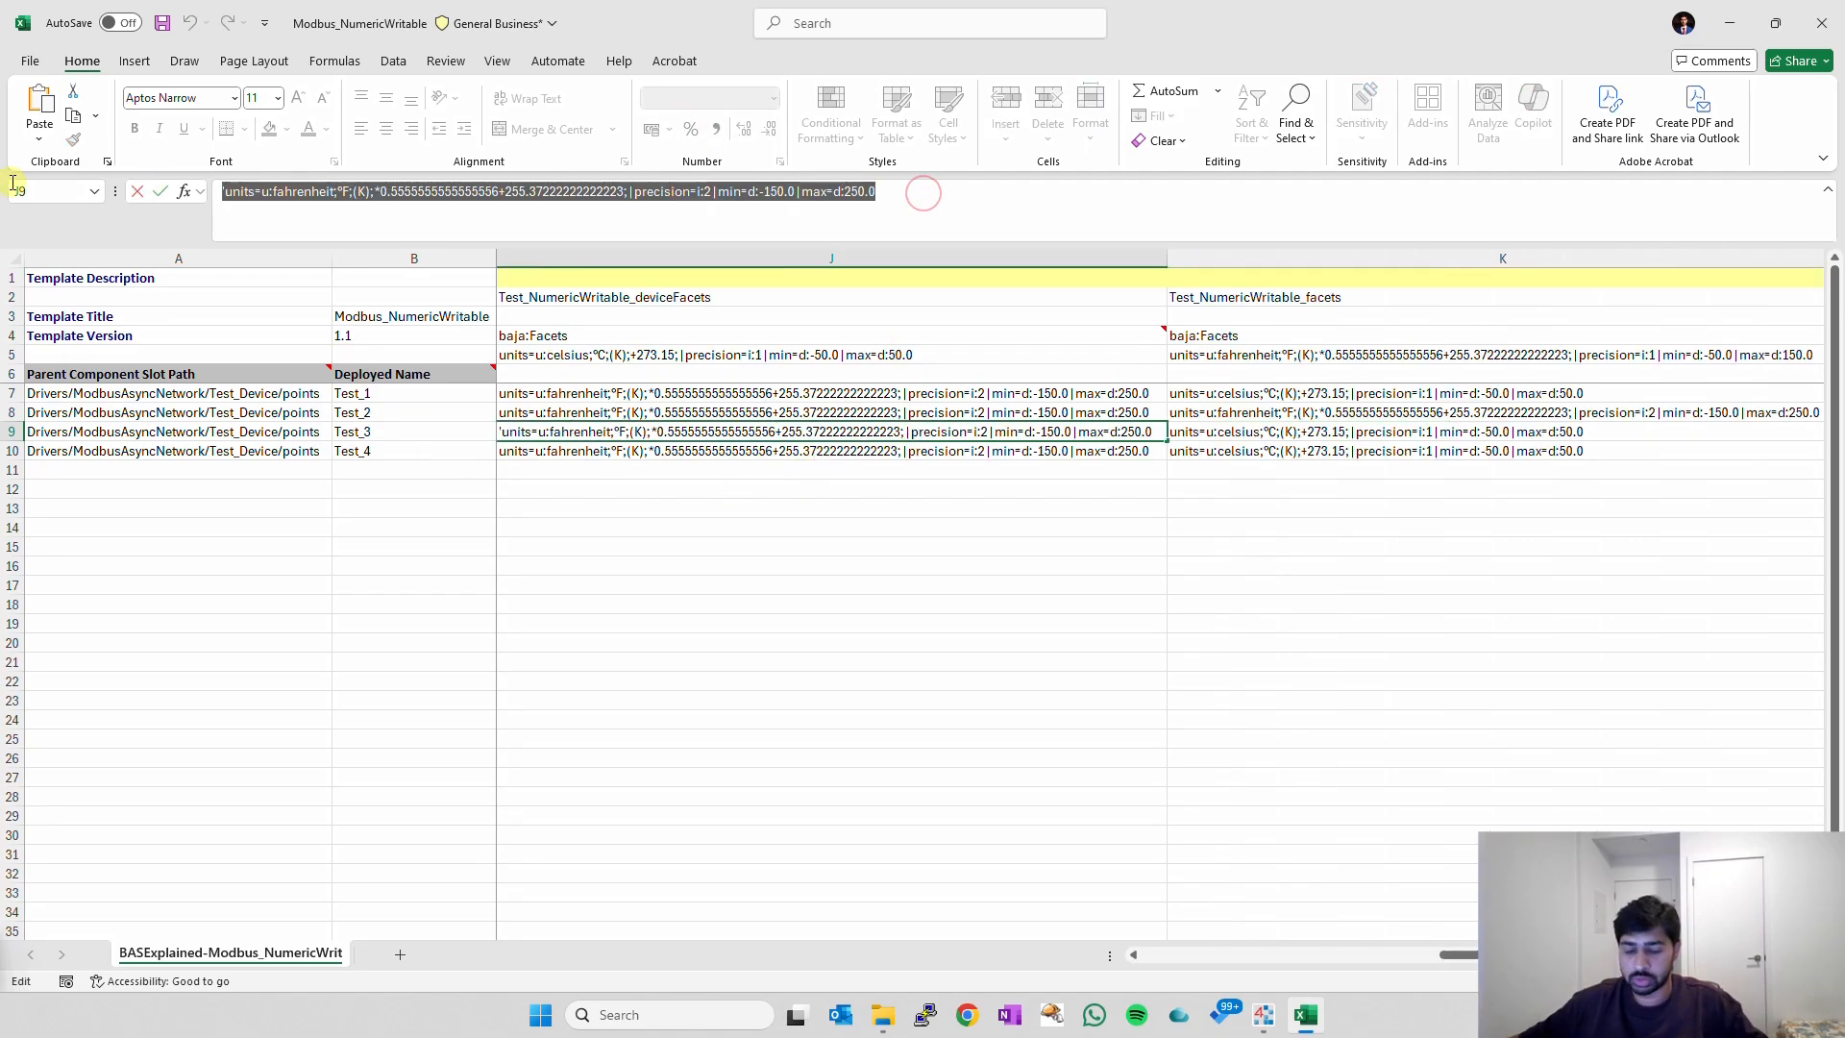
key("ctrl+v")
key("Return")
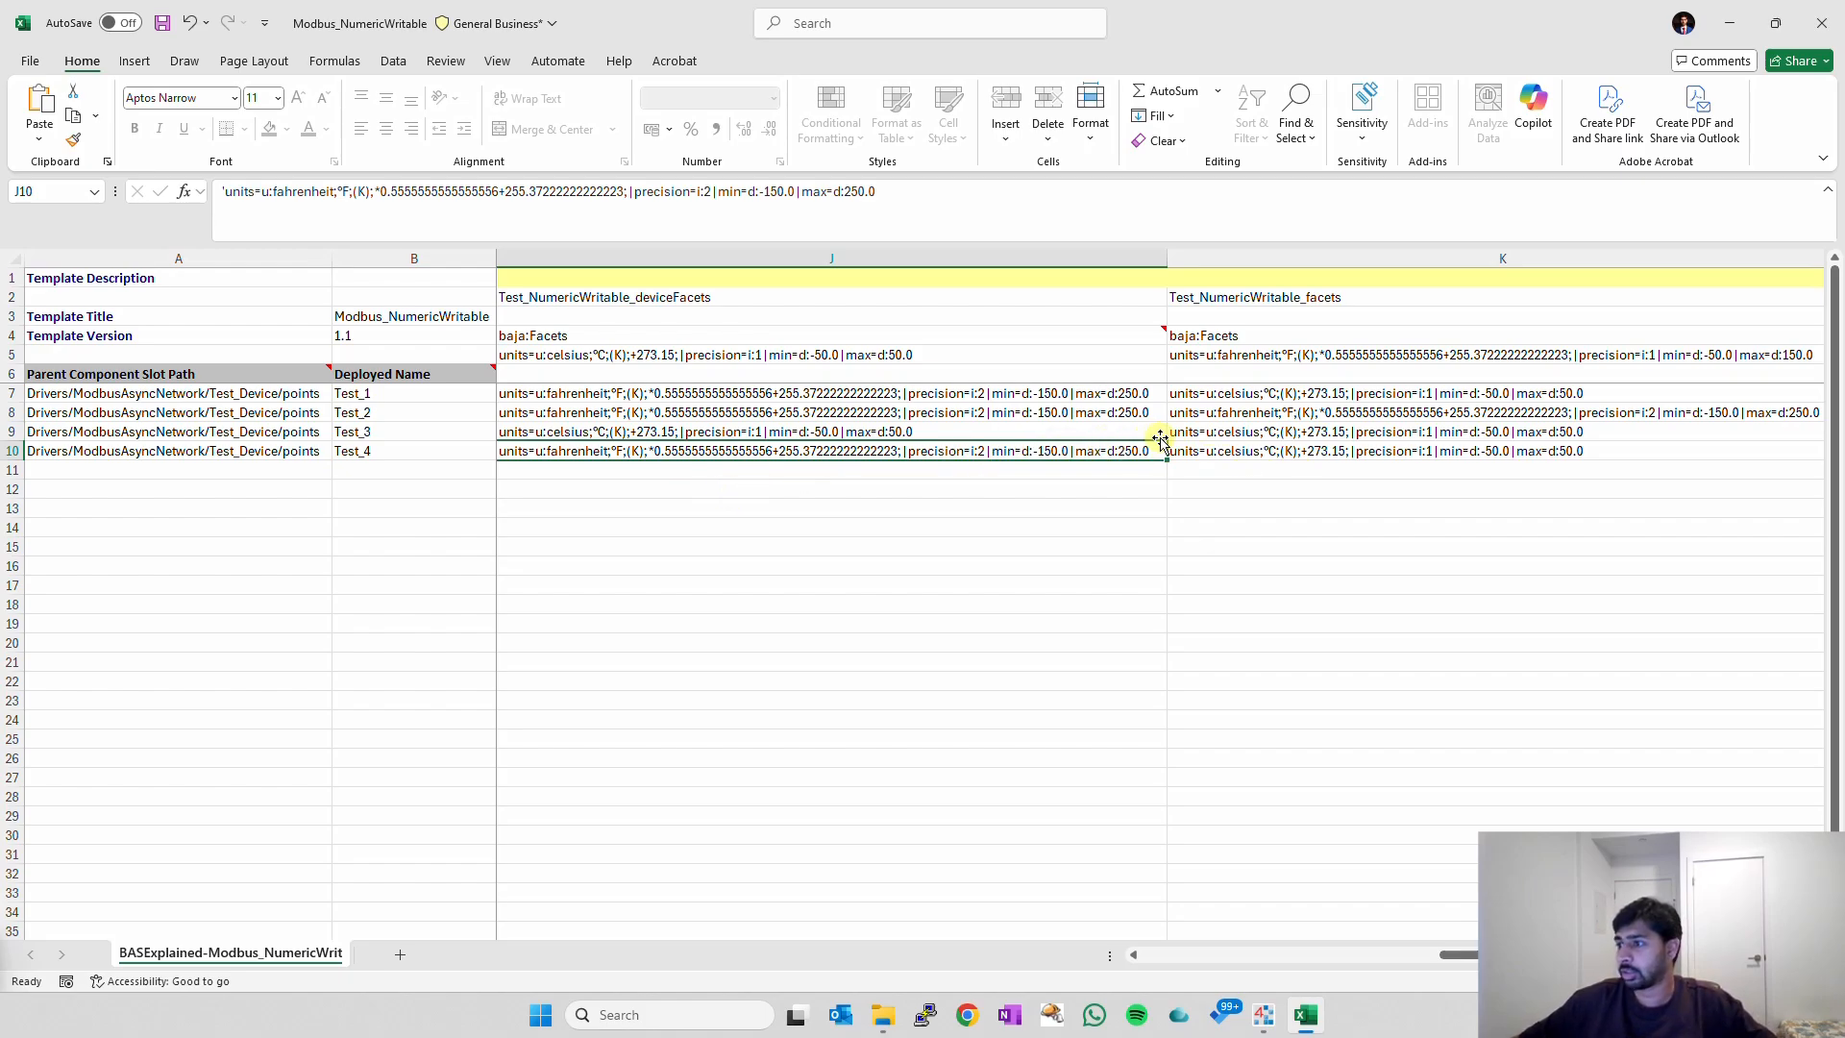
Set the device facets maximum to 450.0 for Test_4 in J10 and to 350.0 for Test_3 in J9.
double_click(1123, 451)
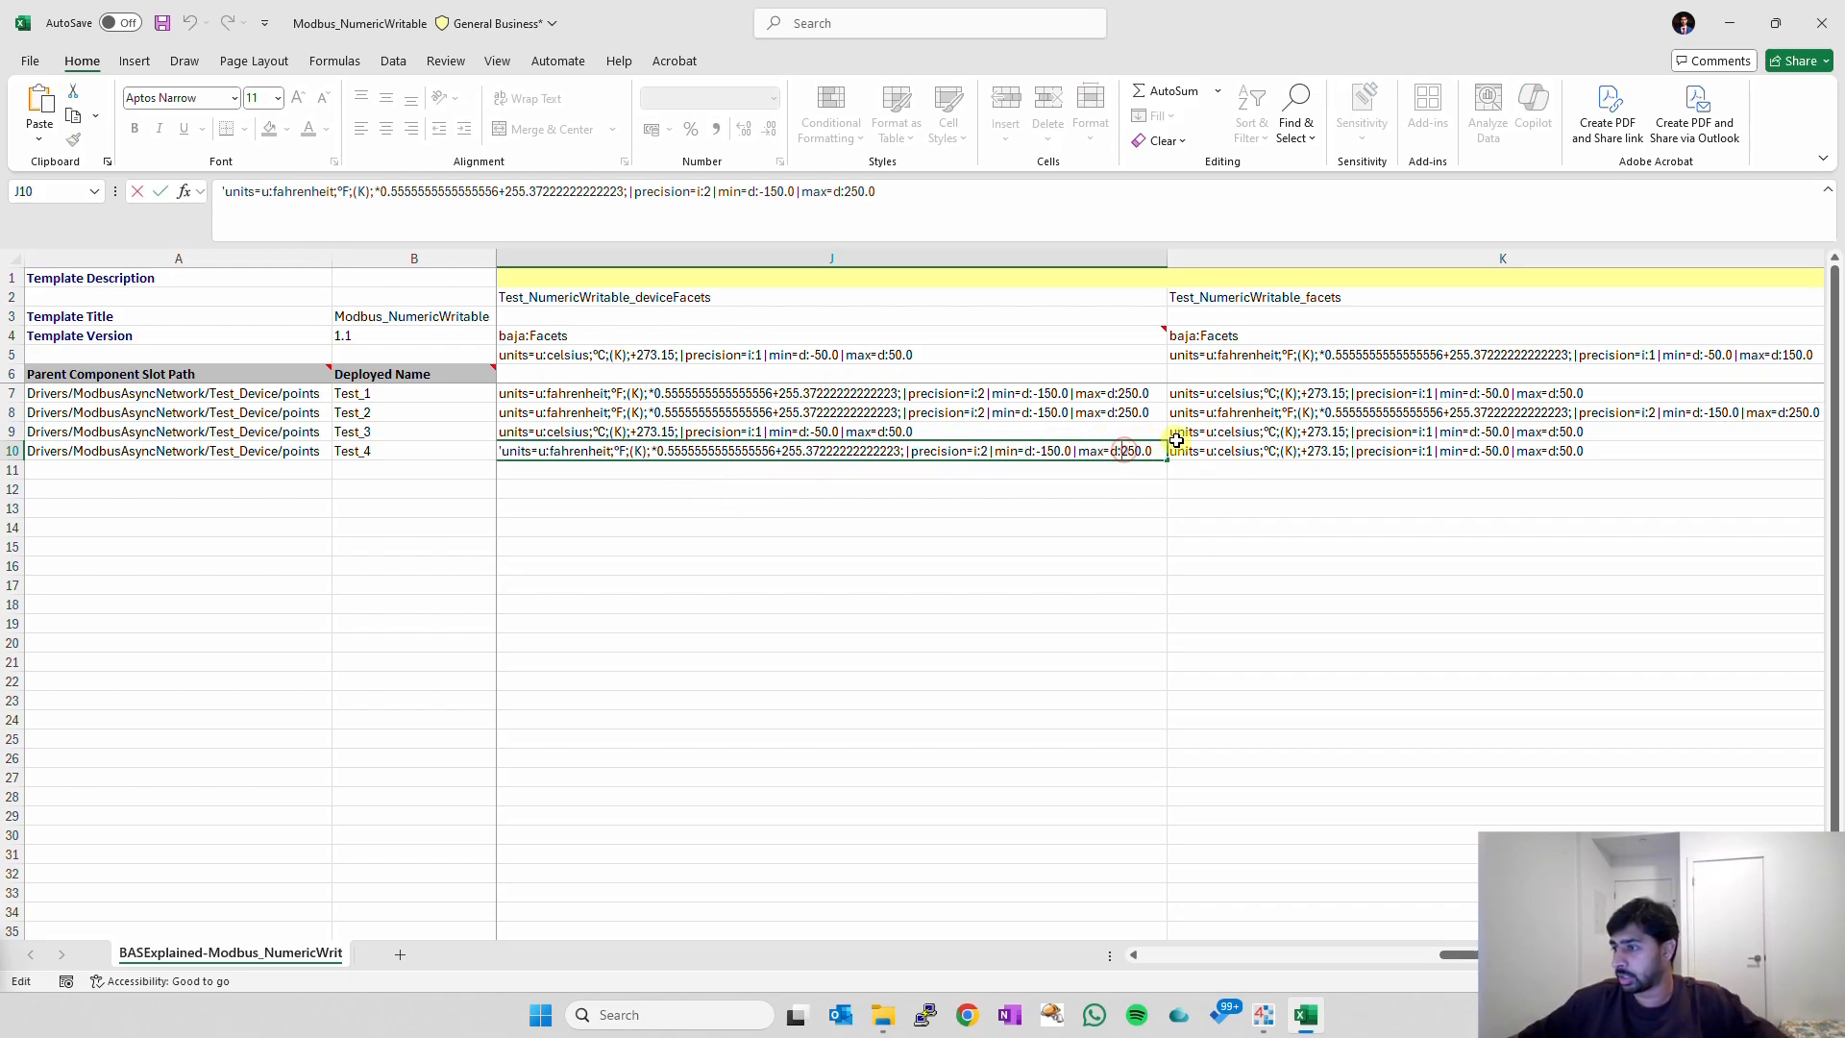
key("BackSpace")
type("4")
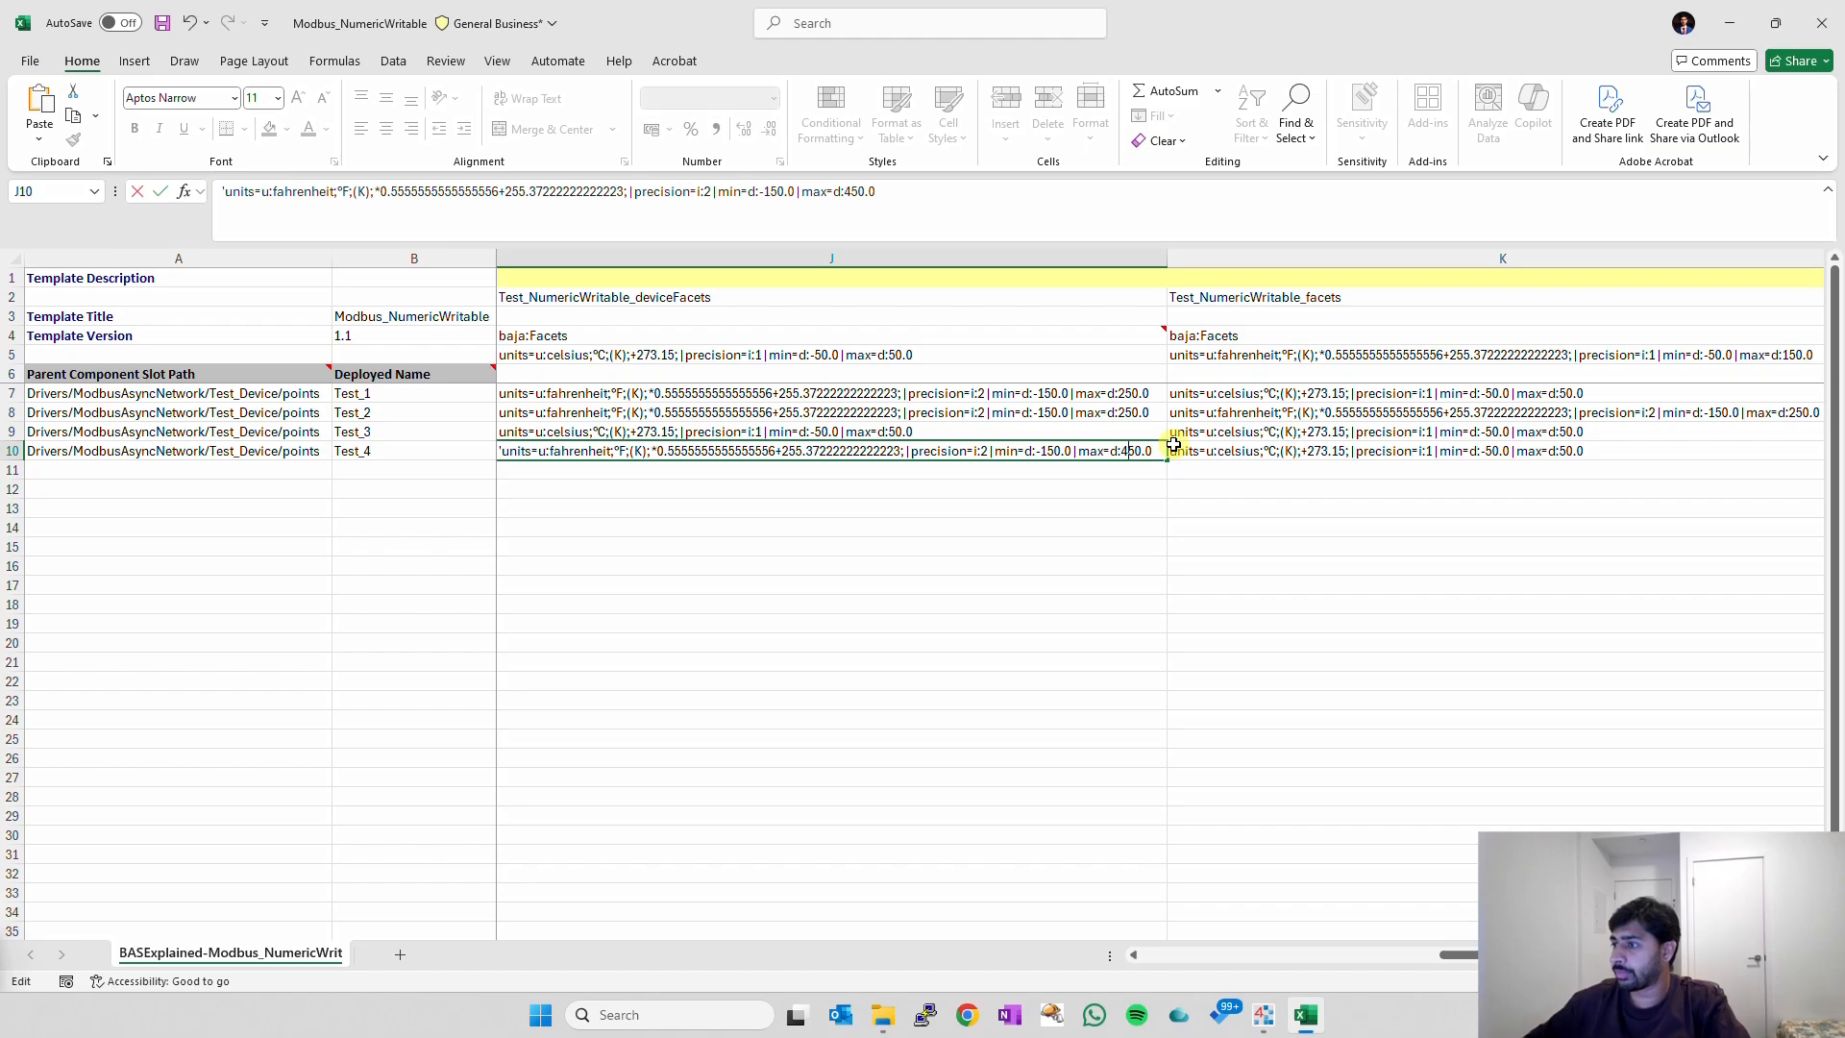
key("Return")
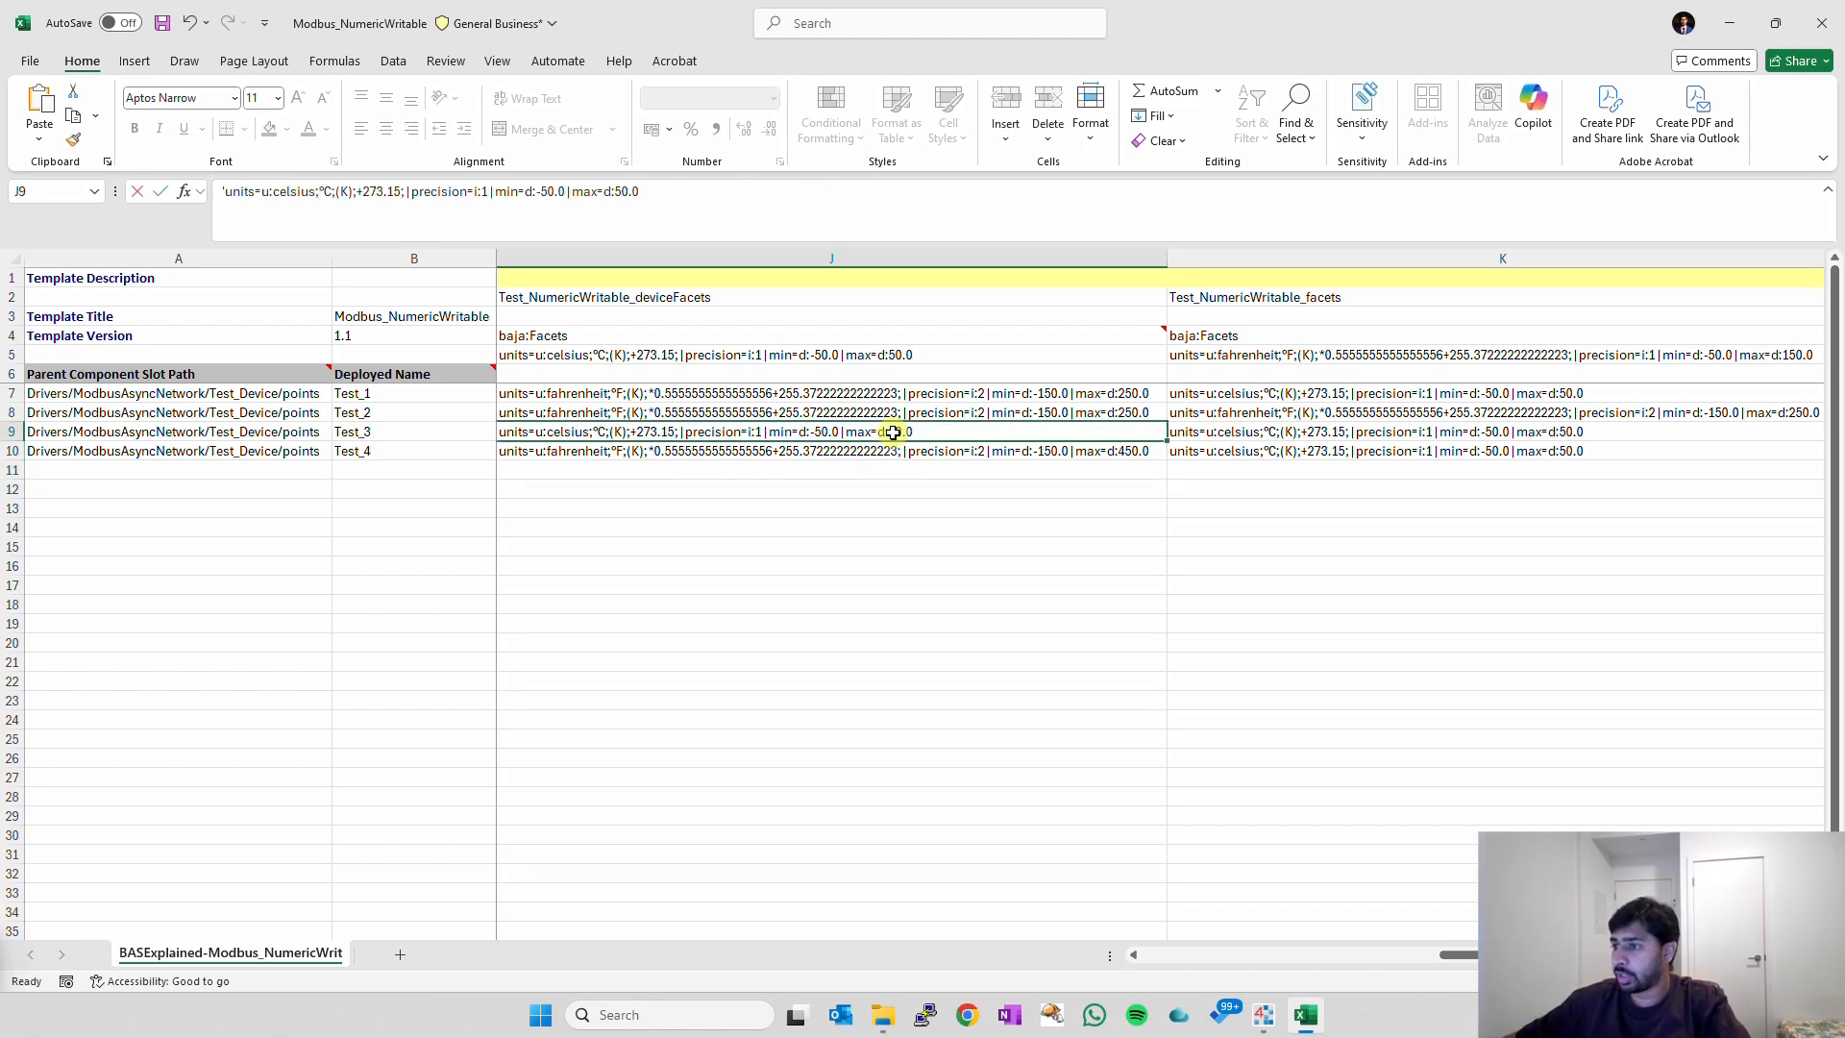
double_click(894, 432)
key("Return")
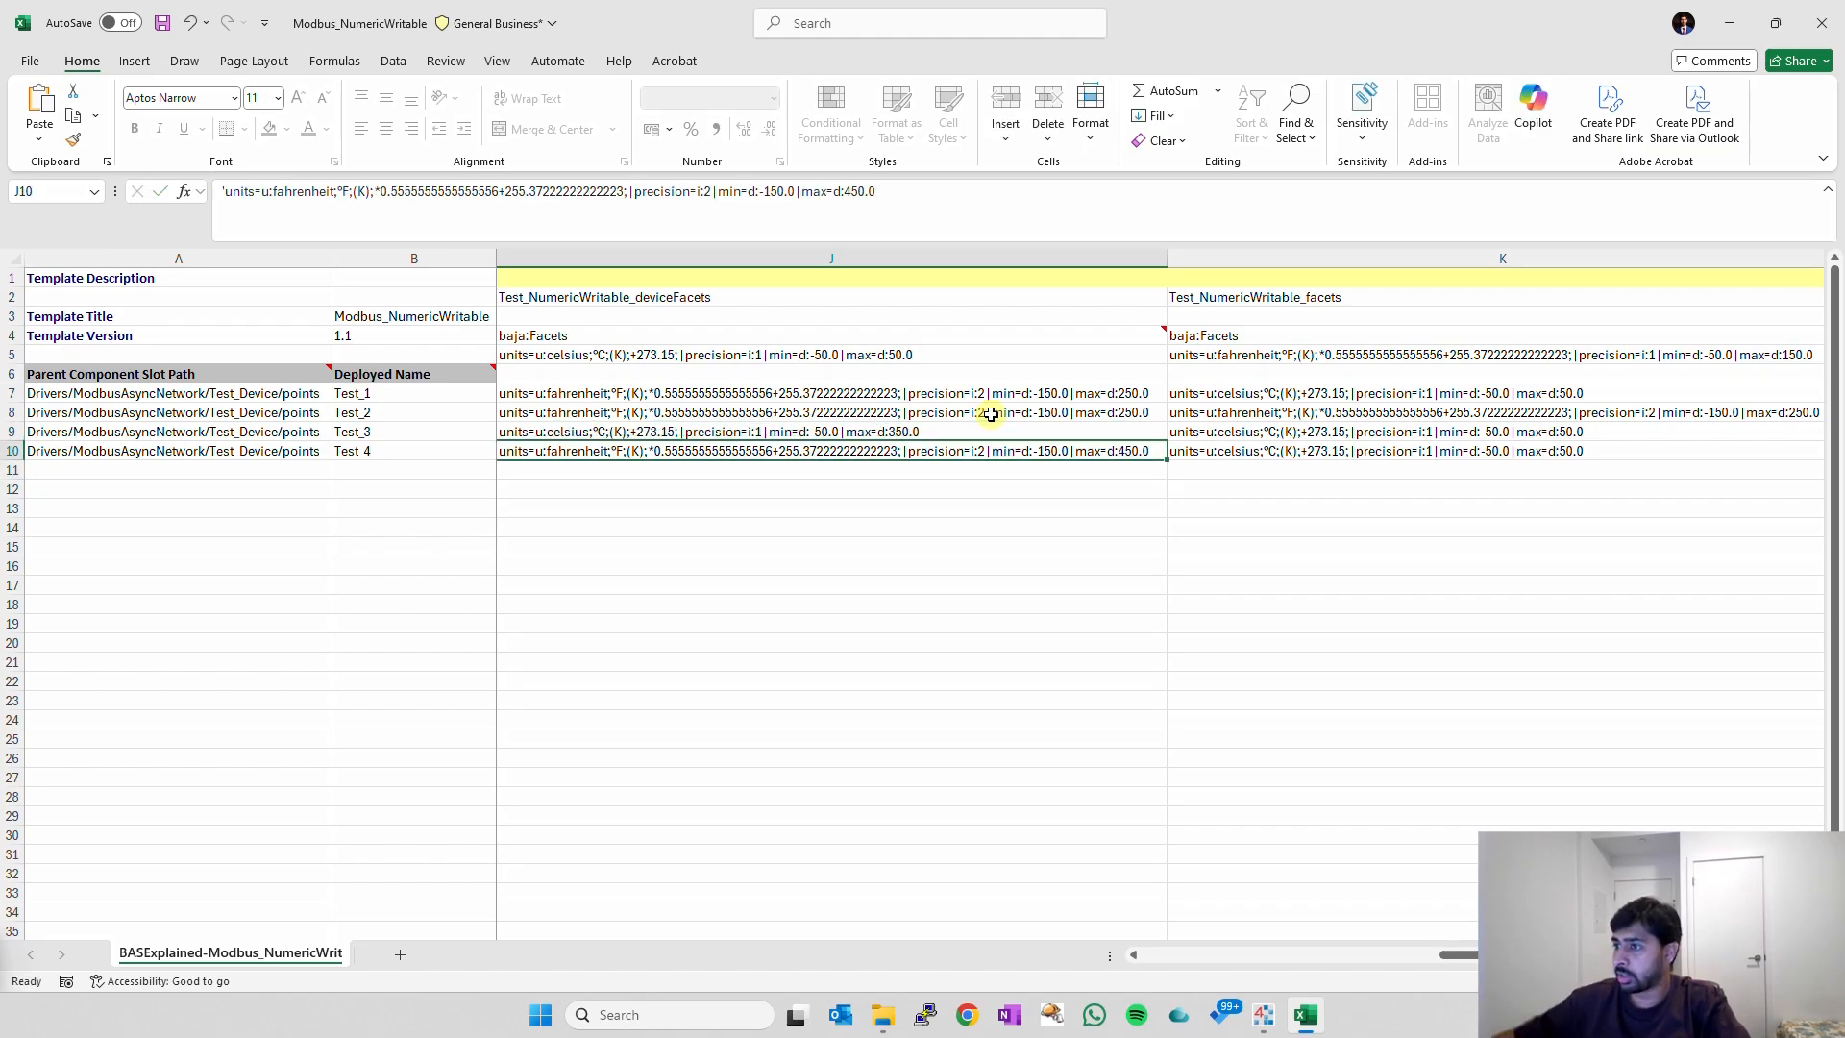
left_click(1126, 393)
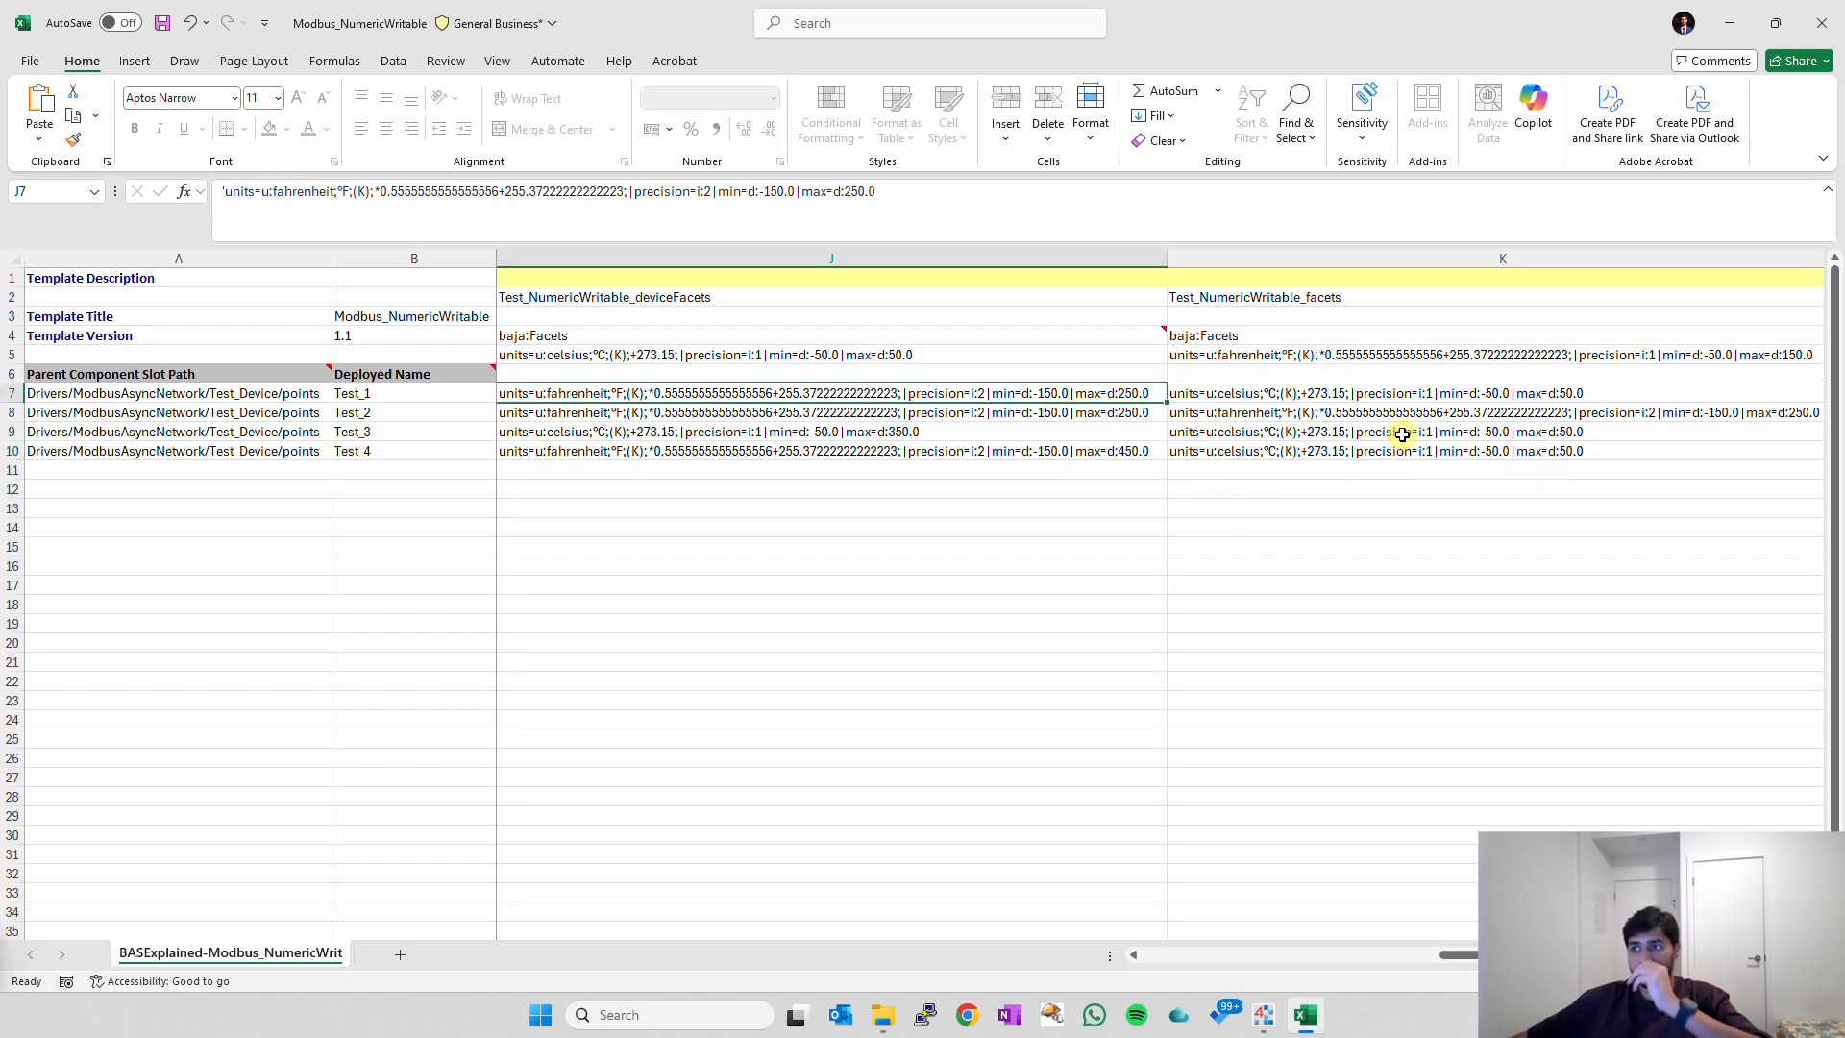
Set the facets maximum to 850.0 for Test_4 in K10, 650.0 for Test_3 in K9 and 450.0 for Test_2 in K8.
left_click(1563, 450)
double_click(908, 452)
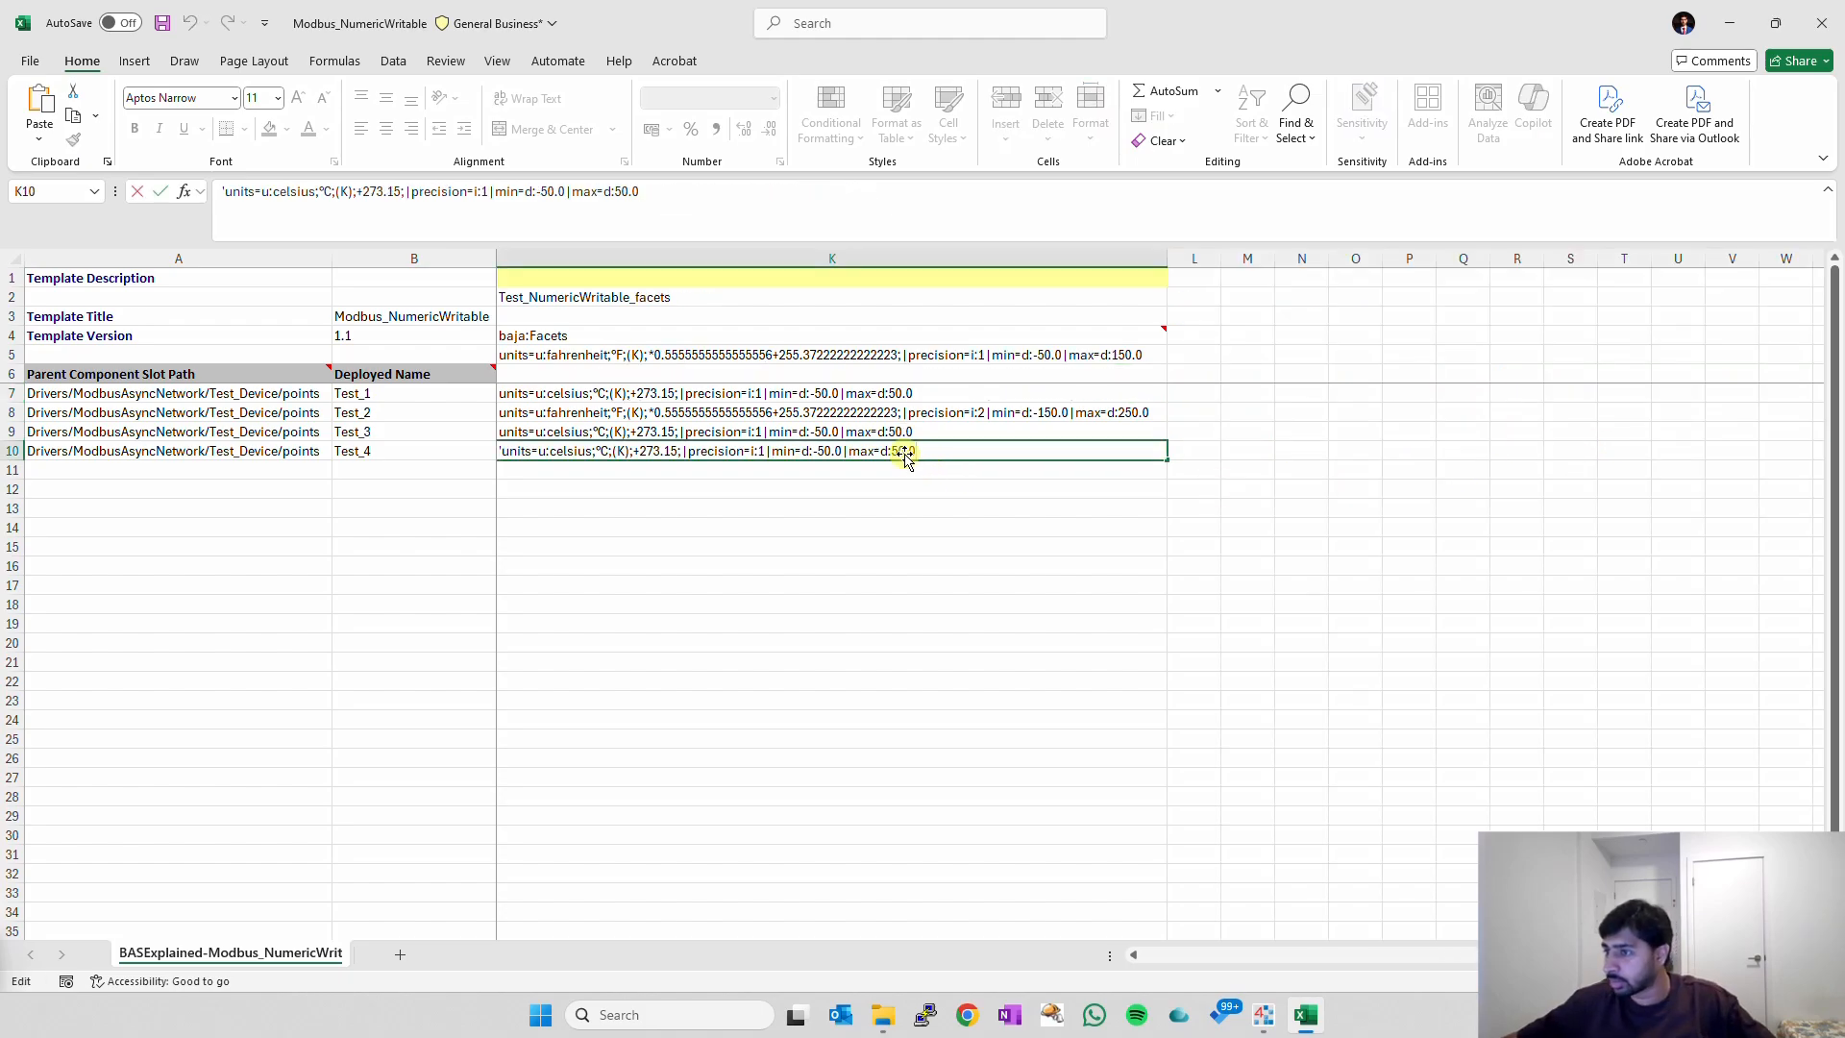
left_click(894, 451)
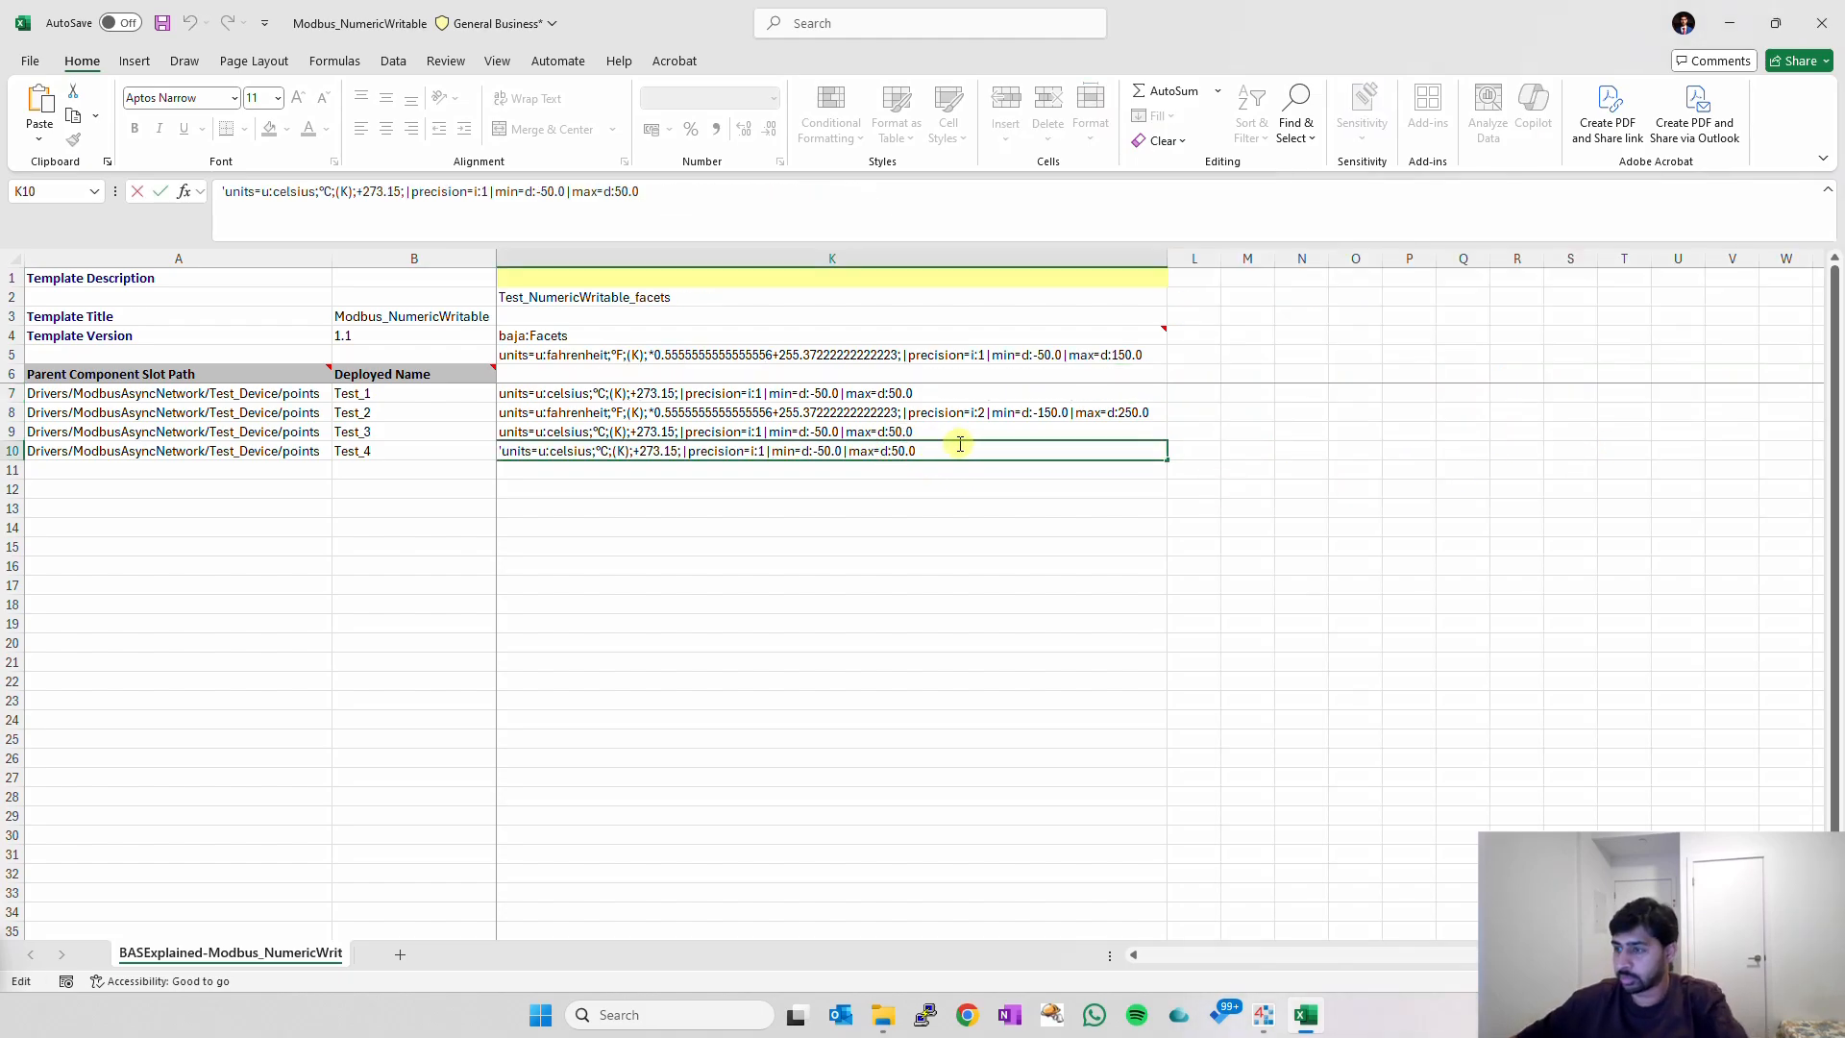
type("8")
key("Return")
double_click(893, 431)
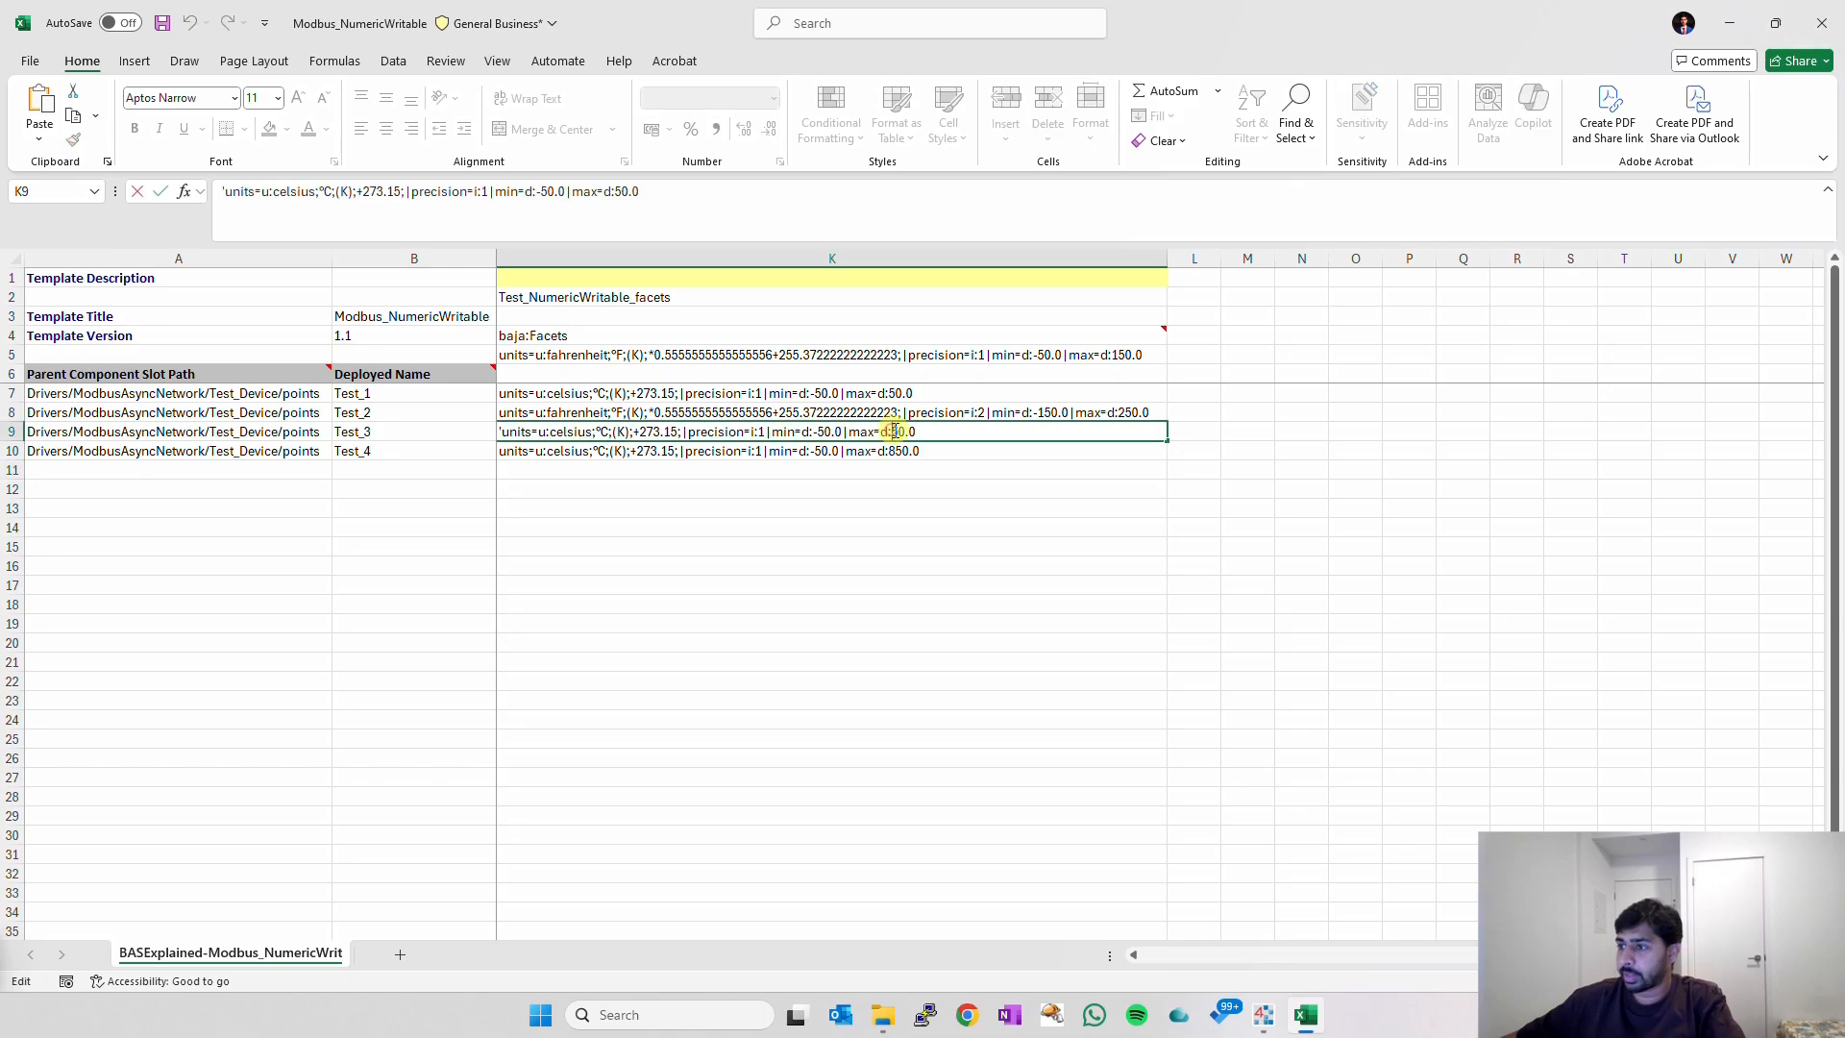
type("6")
key("Return")
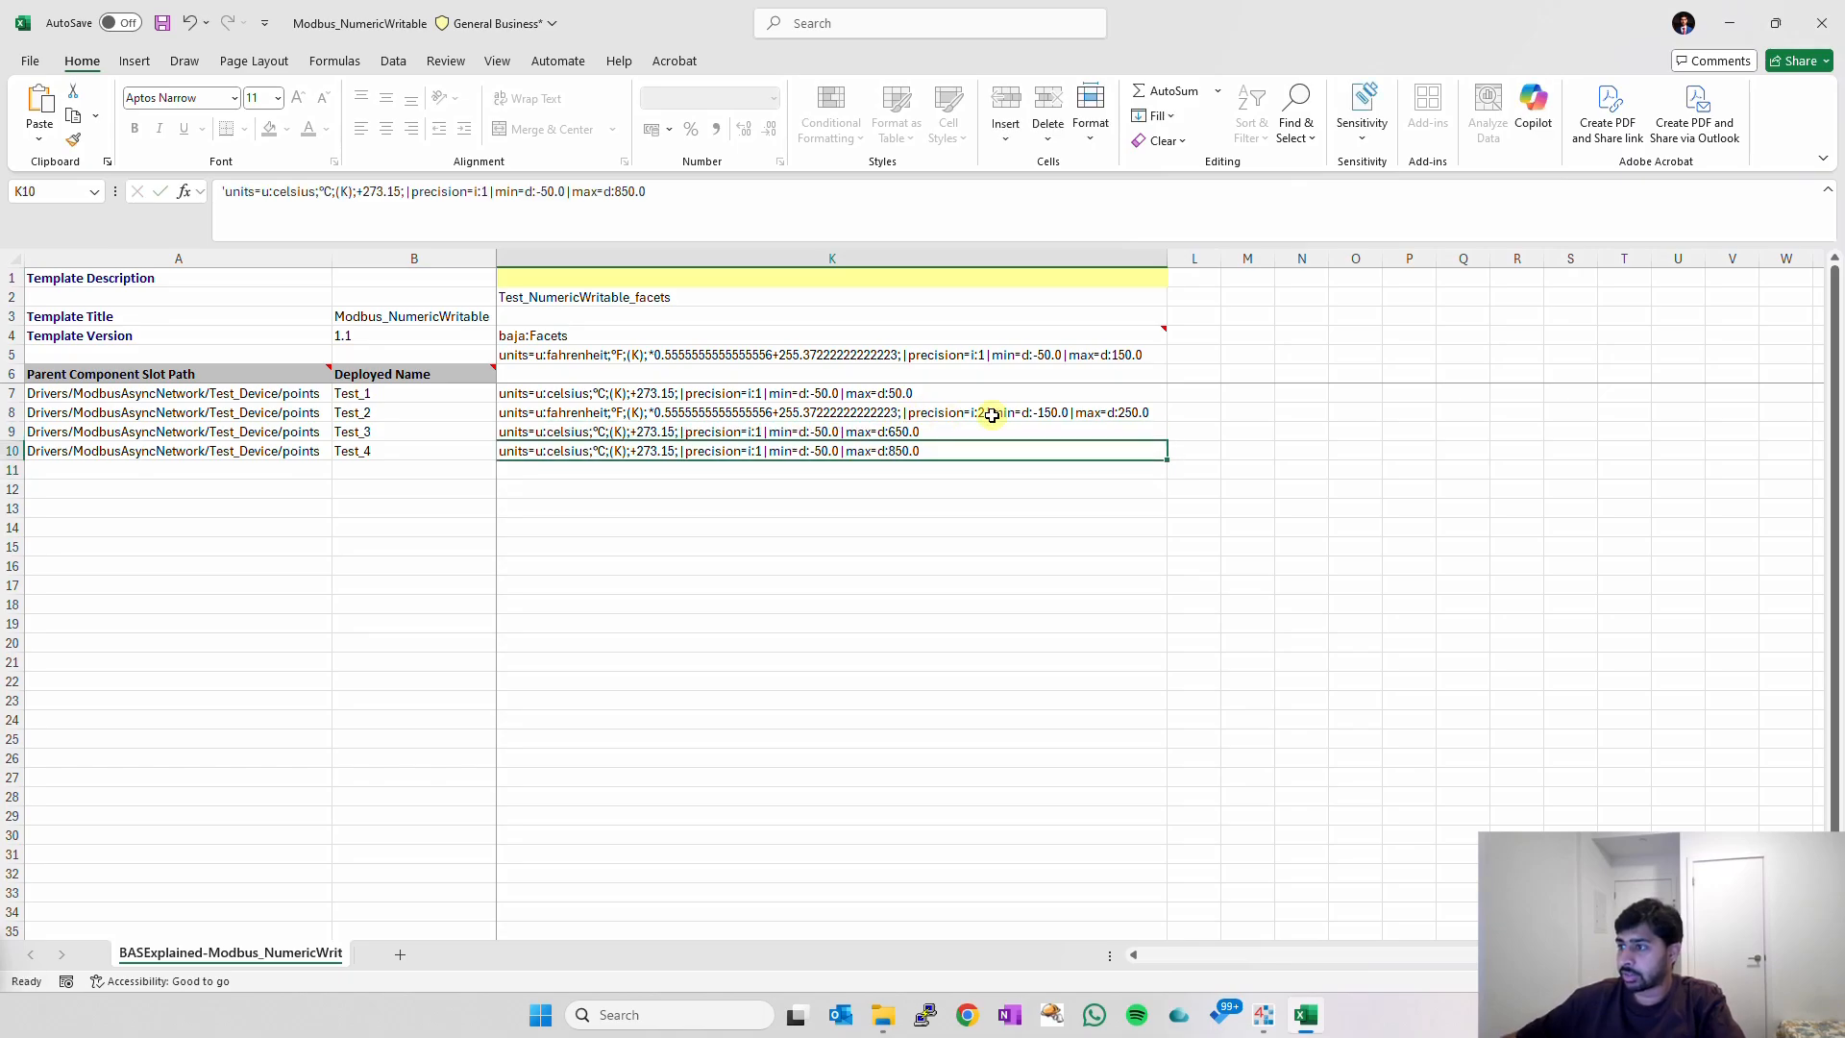
double_click(1124, 412)
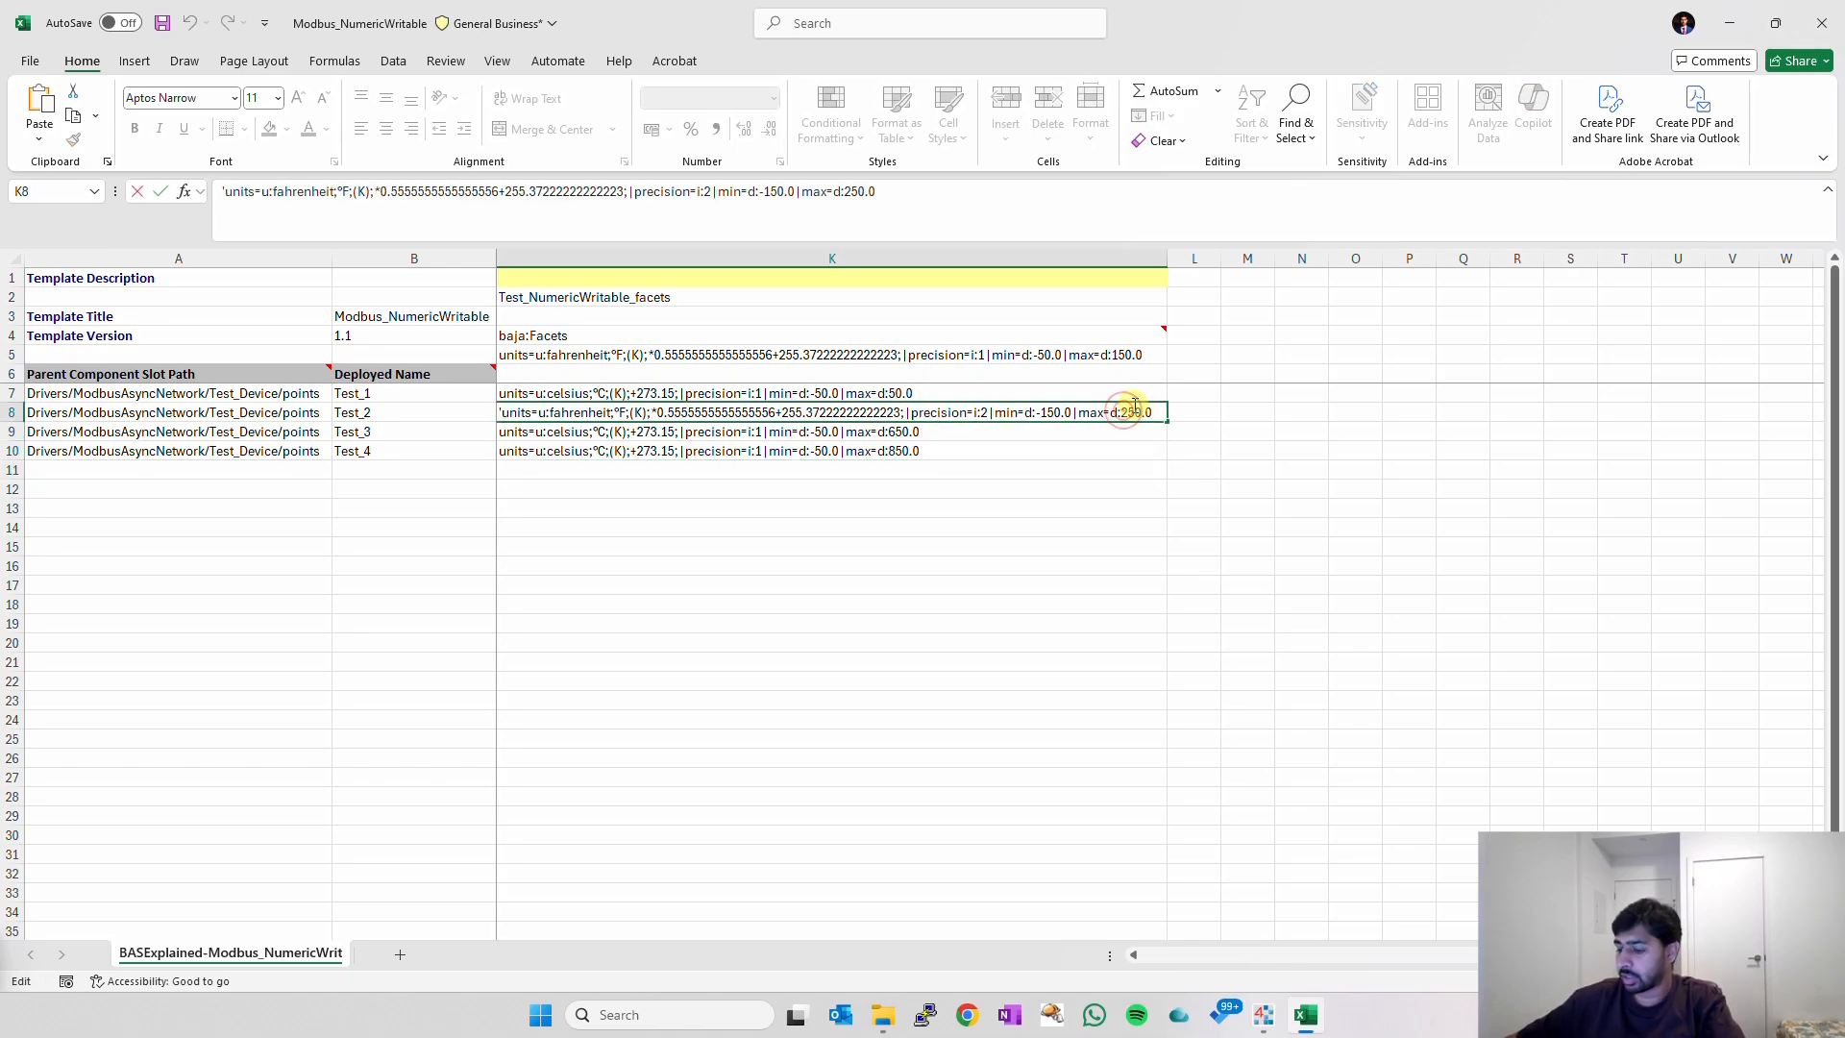
type("4")
key("Return")
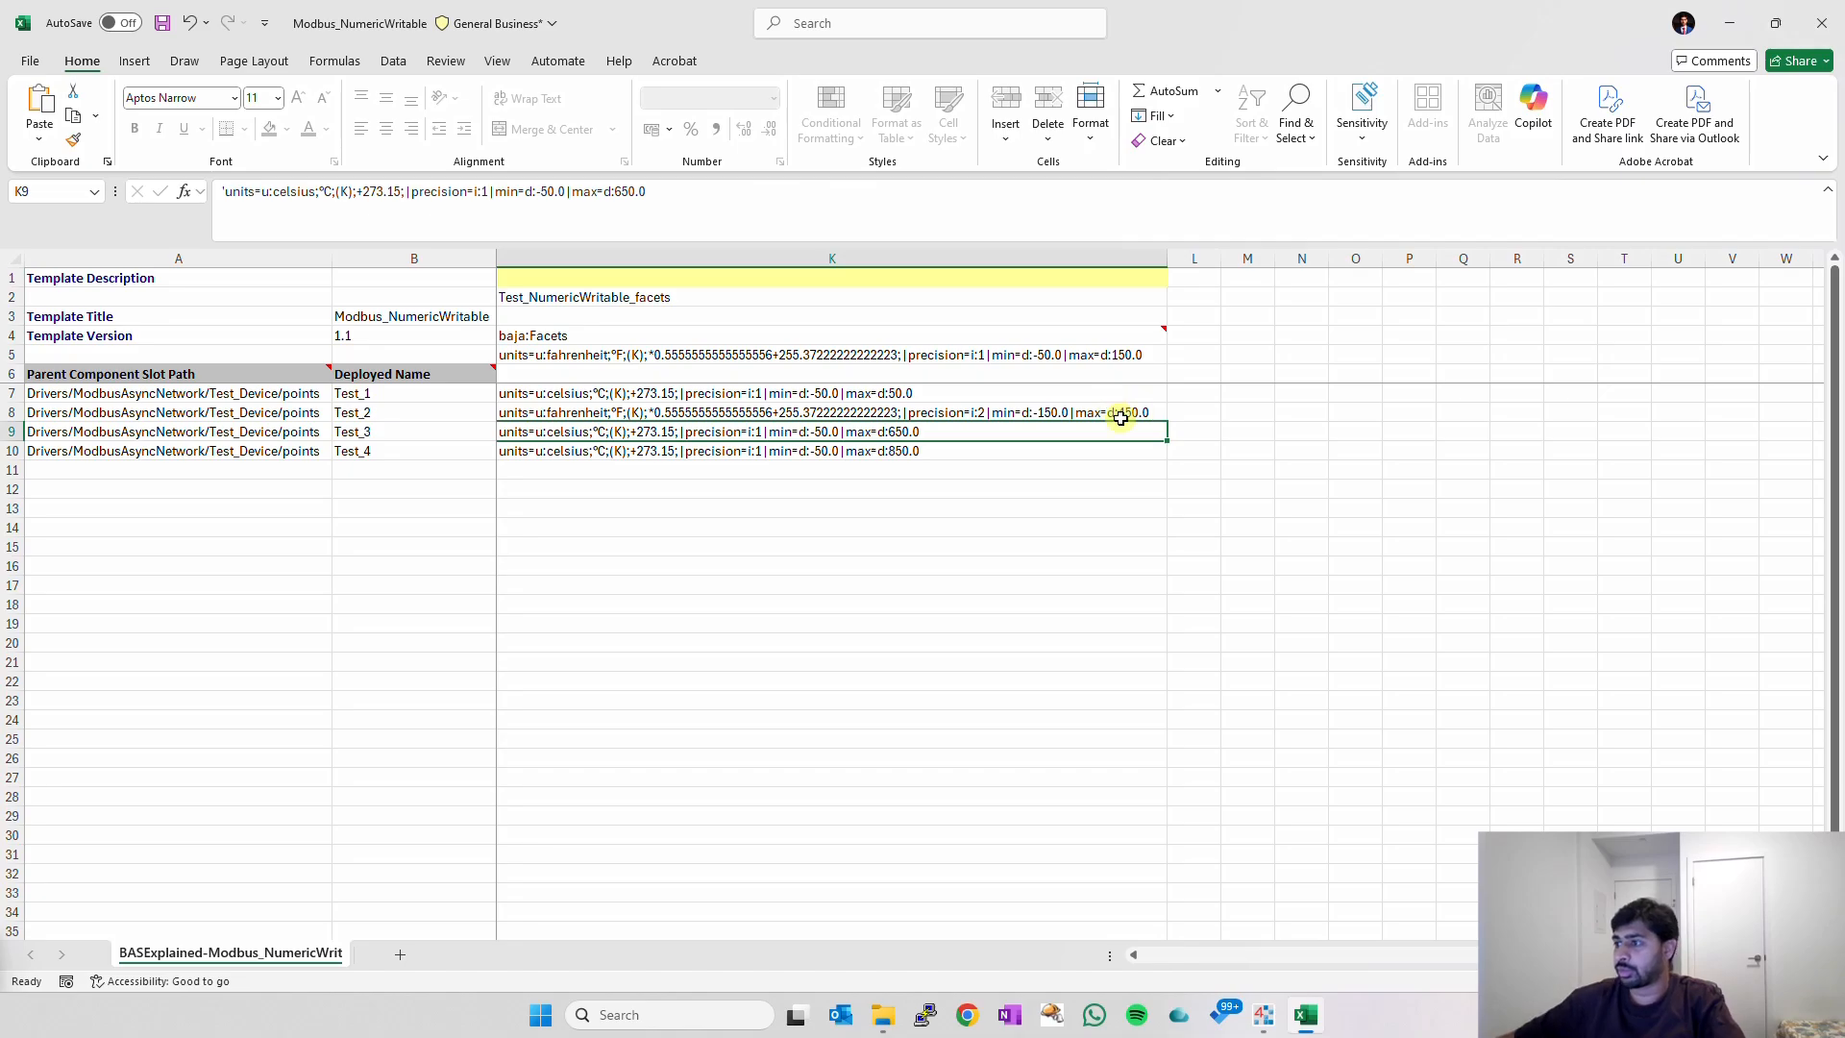
Save the Modbus_NumericWritable workbook, look over the completed configuration columns and close it.
key("ctrl+s")
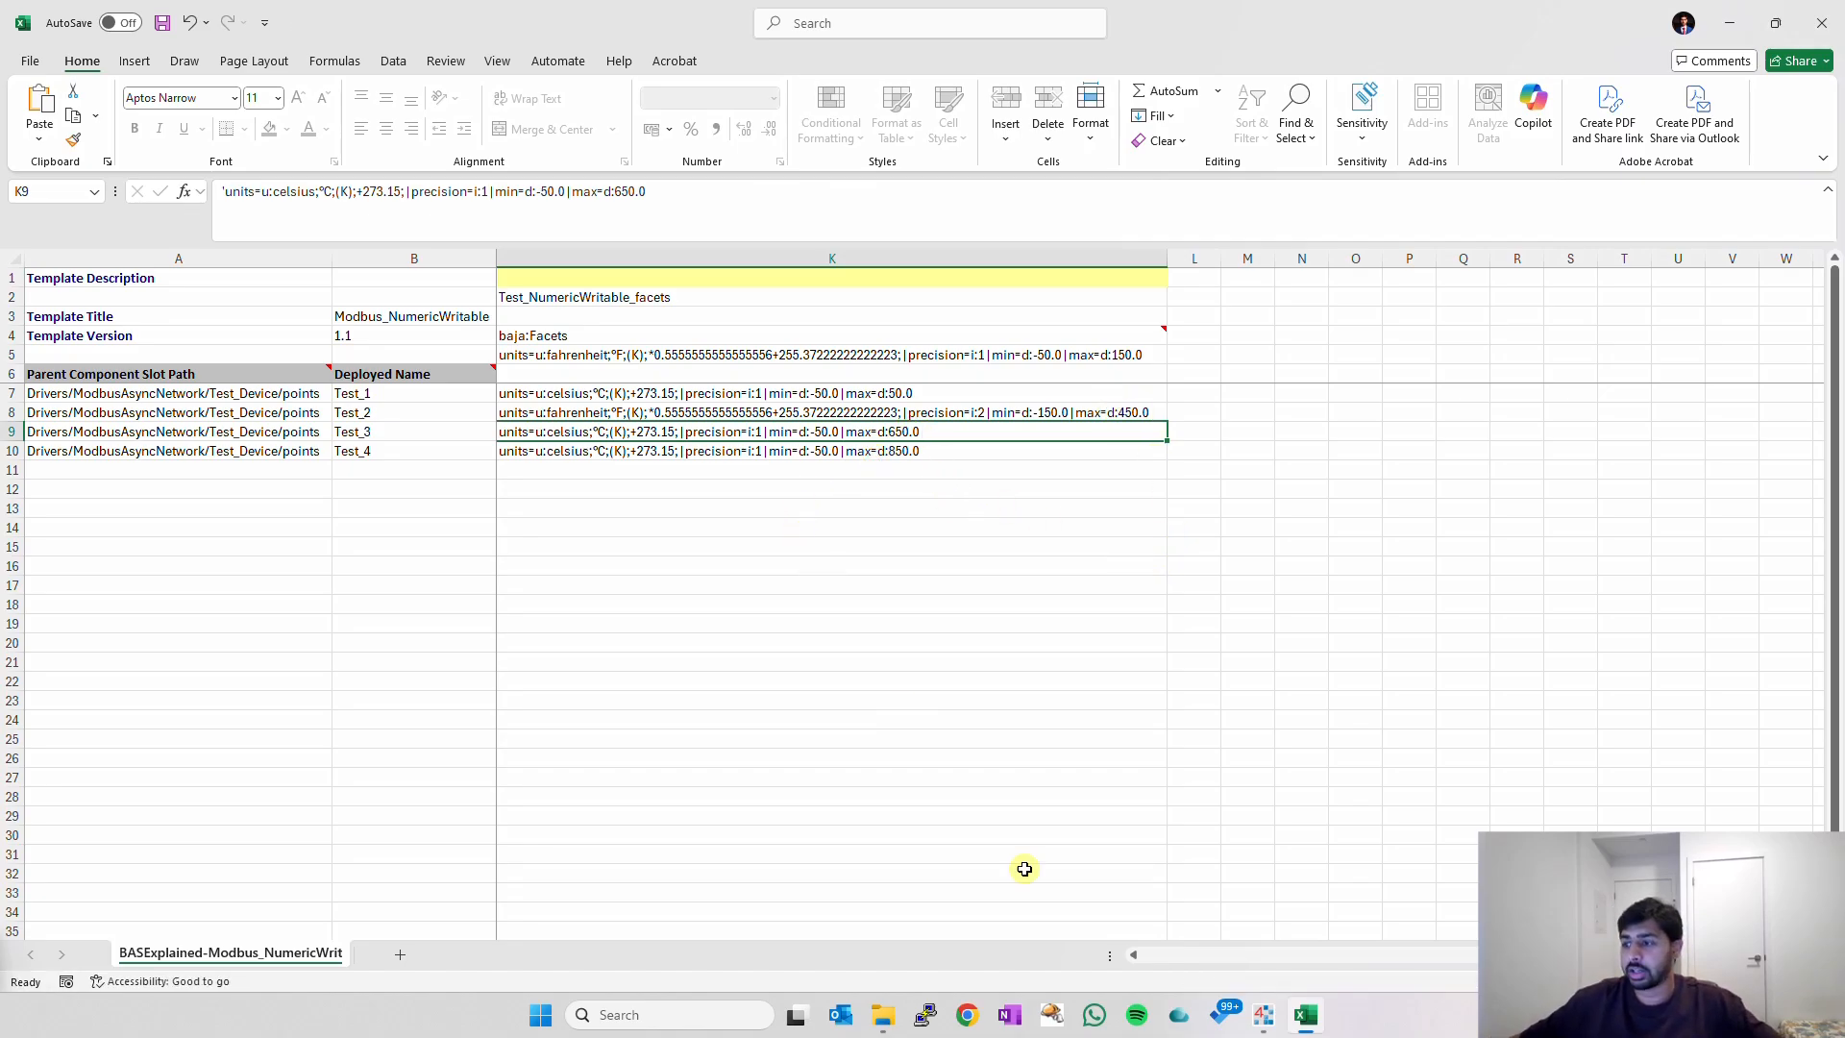
left_click(1123, 956)
left_click(1123, 956)
left_click(1123, 956)
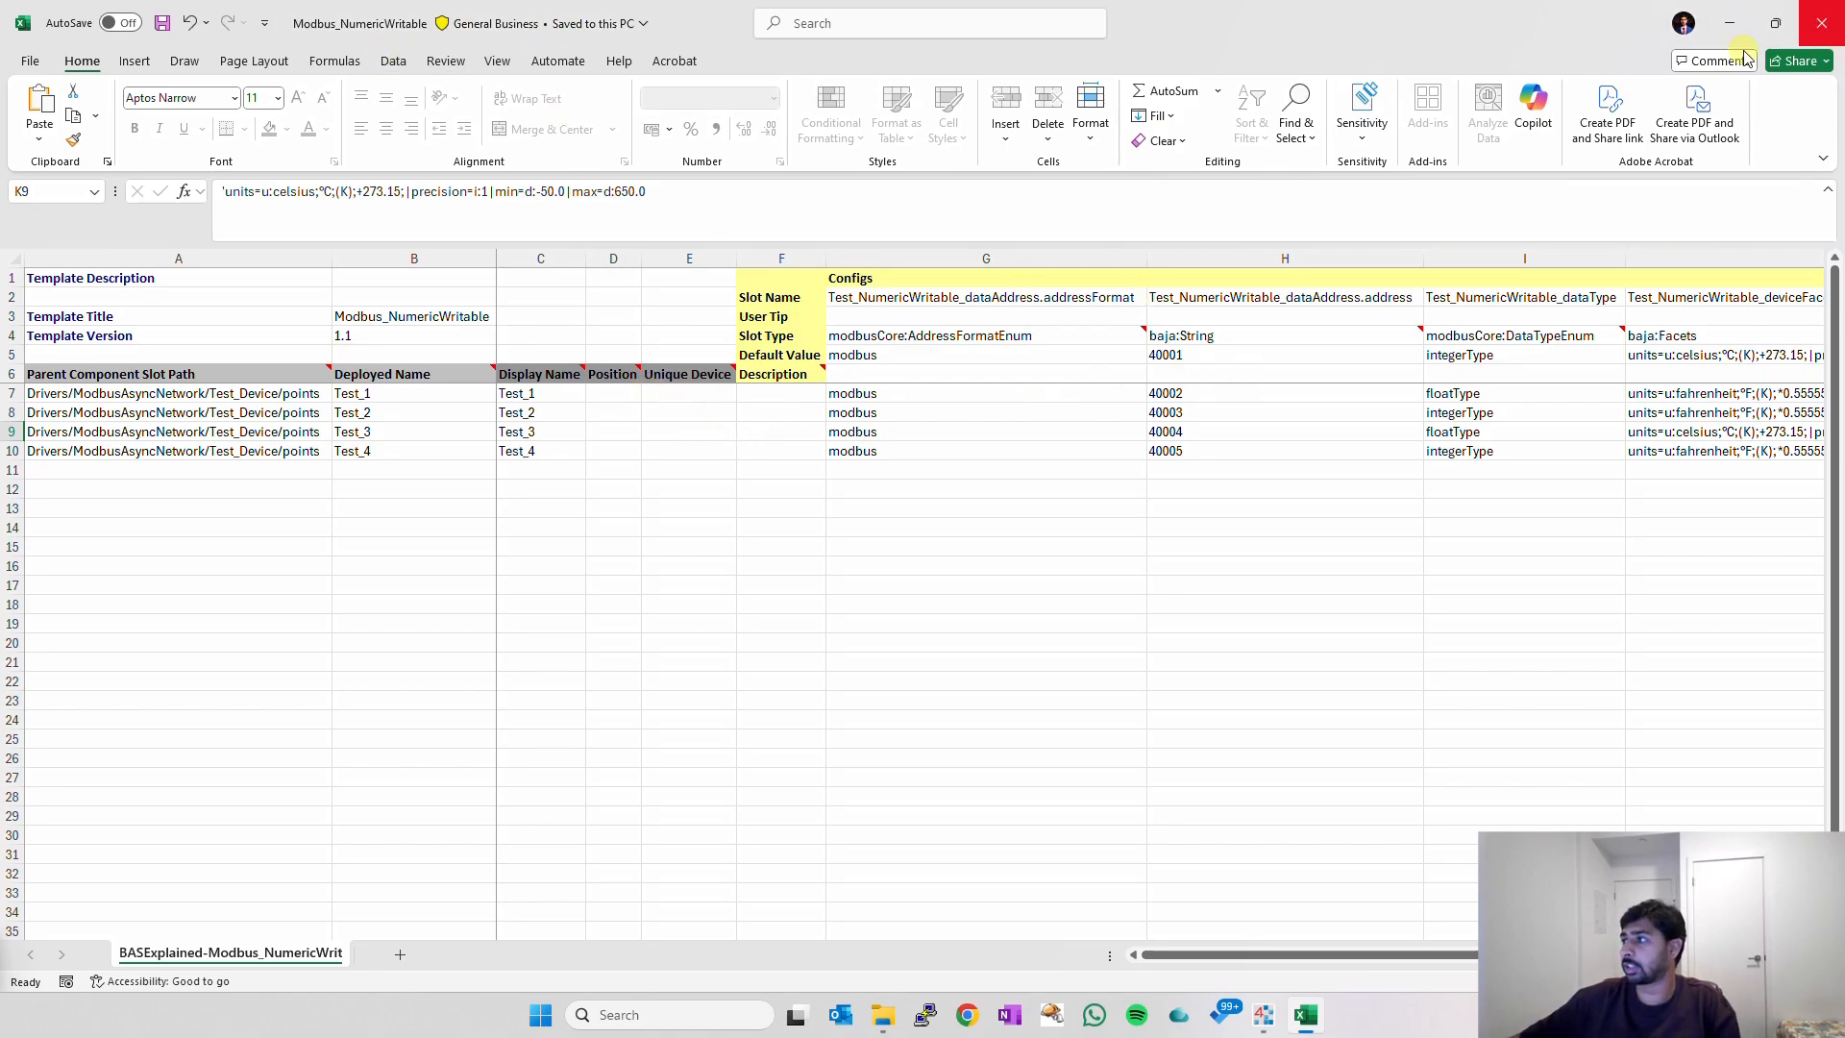
left_click(1833, 26)
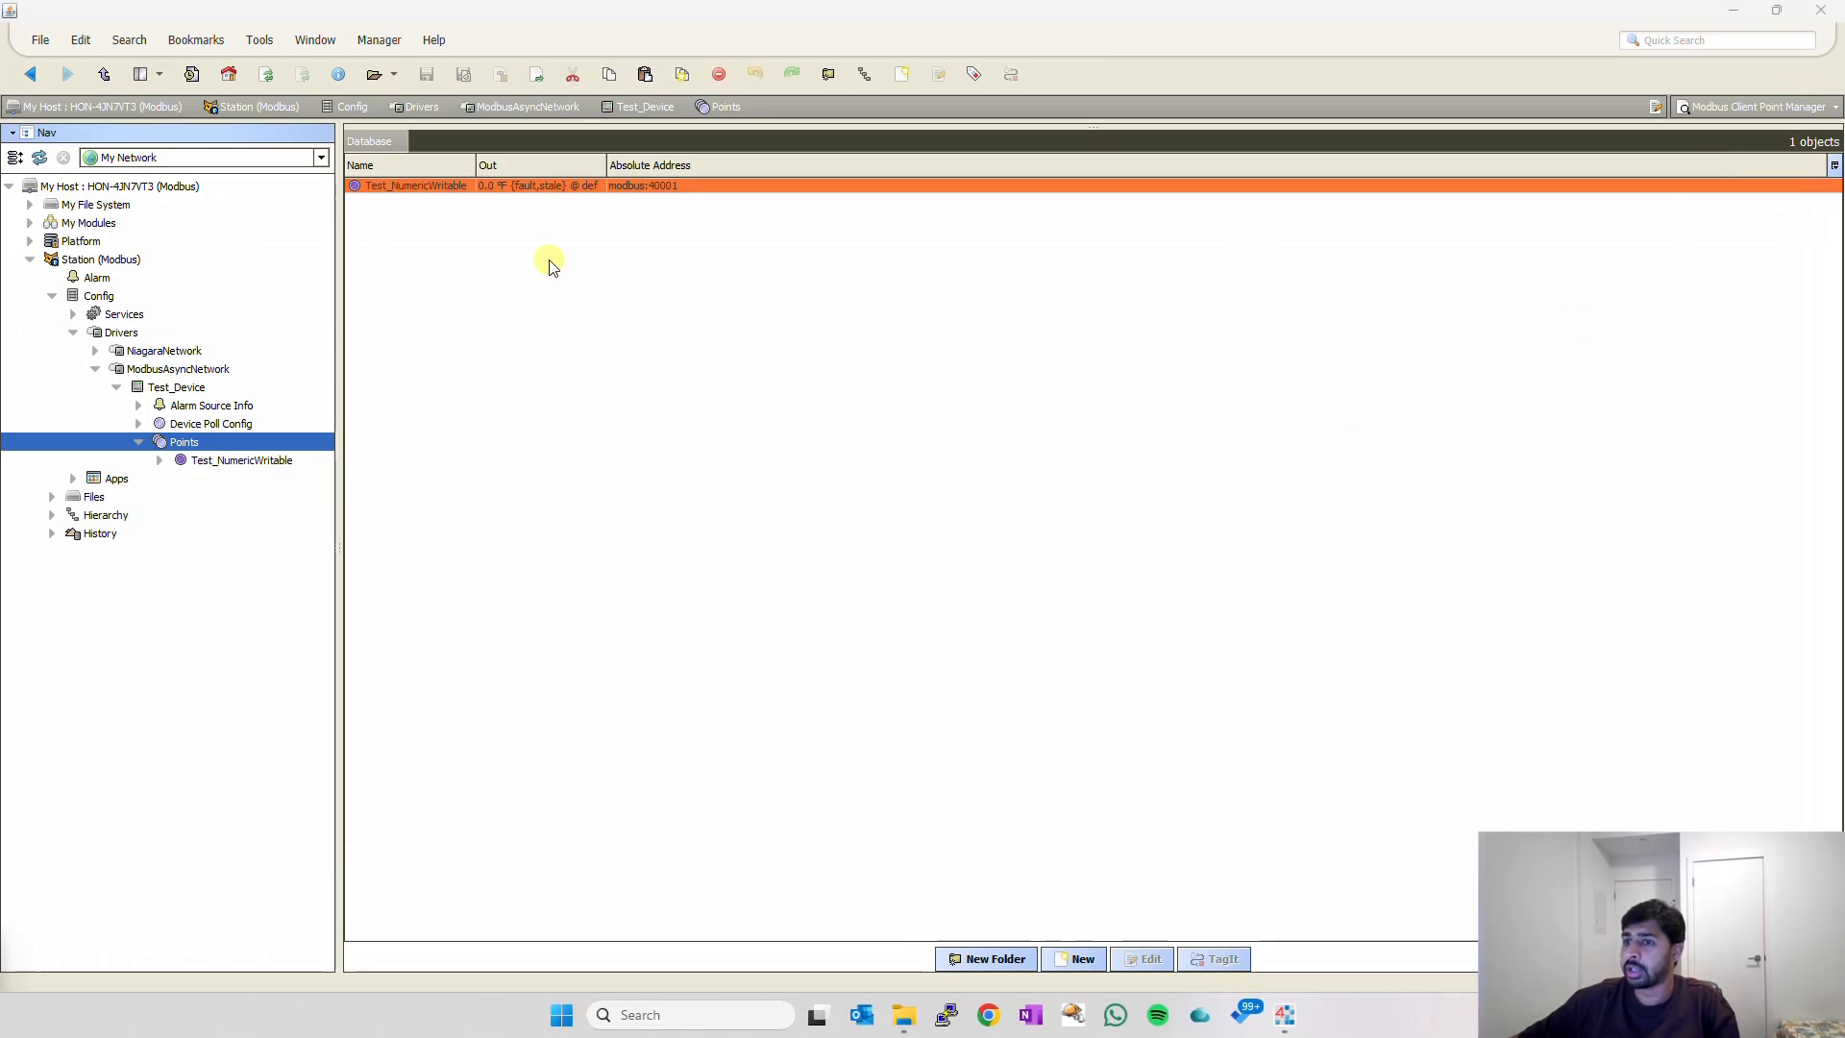
Bulk deploy the points from Modbus_NumericWritable.xlsx through the Modbus station's TemplateService.
left_click(74, 315)
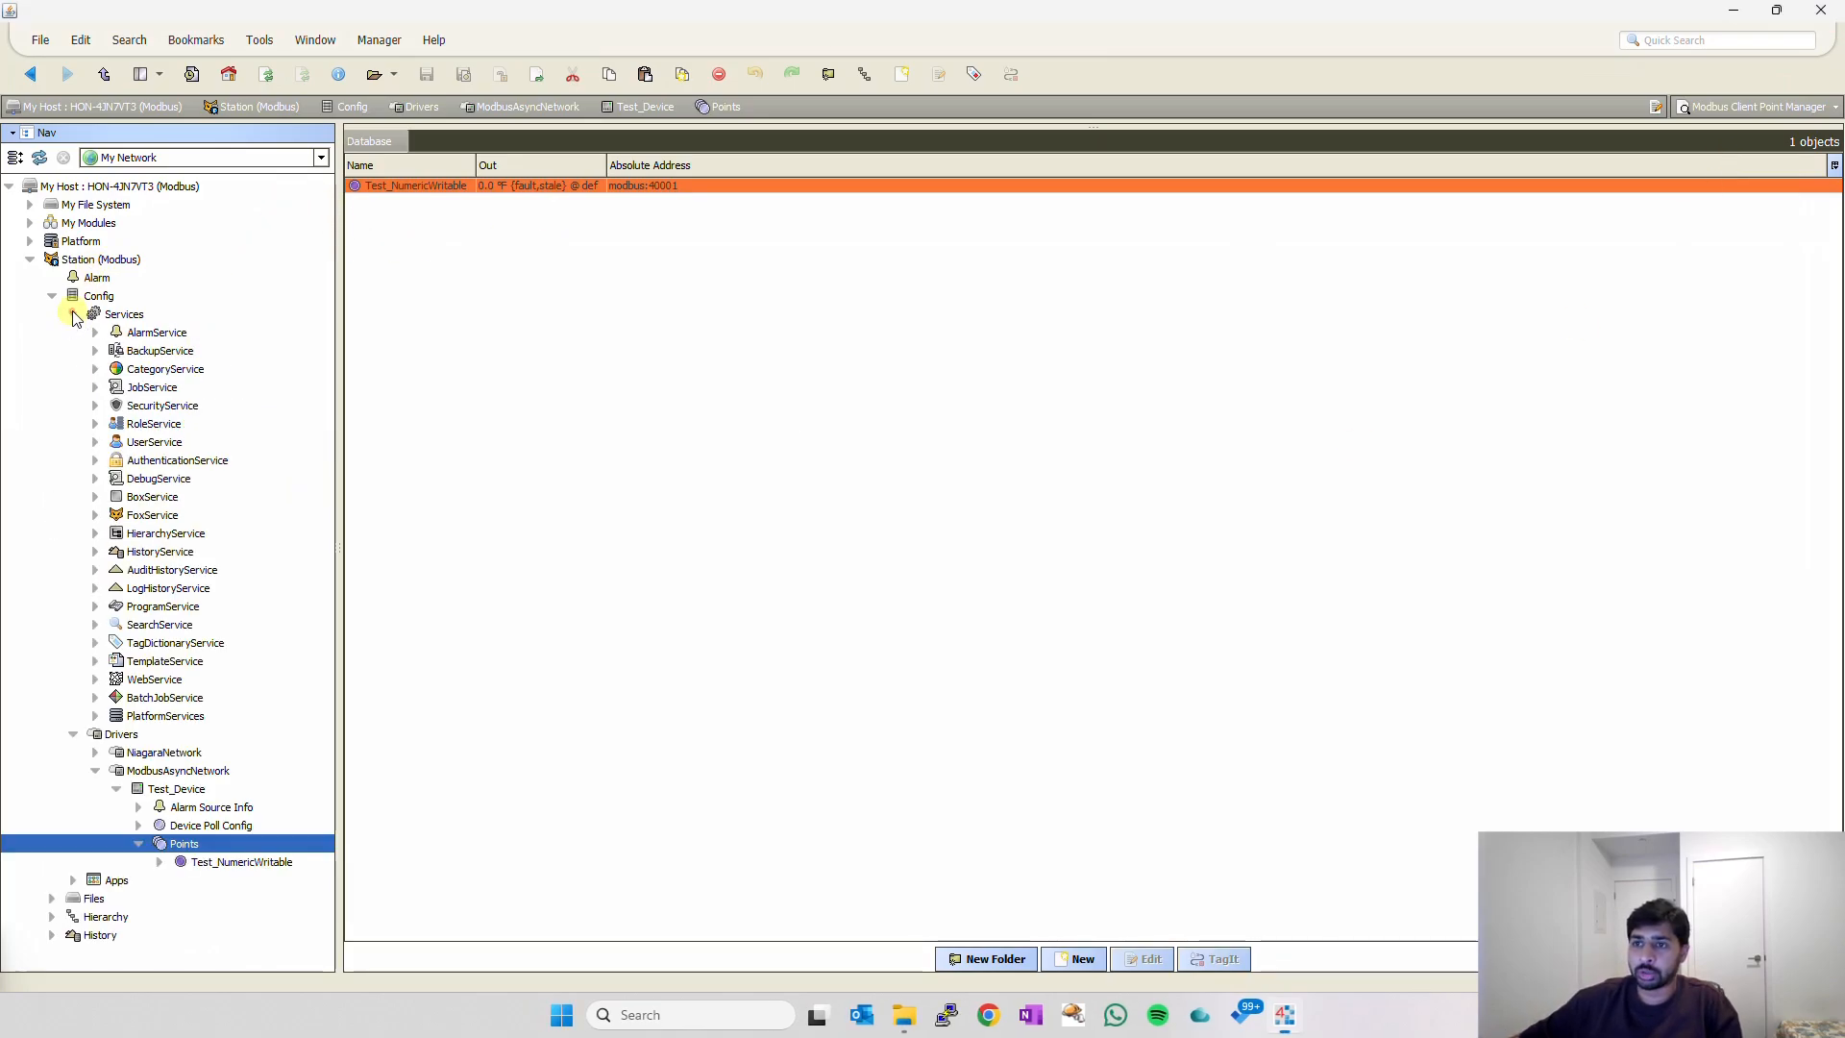
double_click(165, 662)
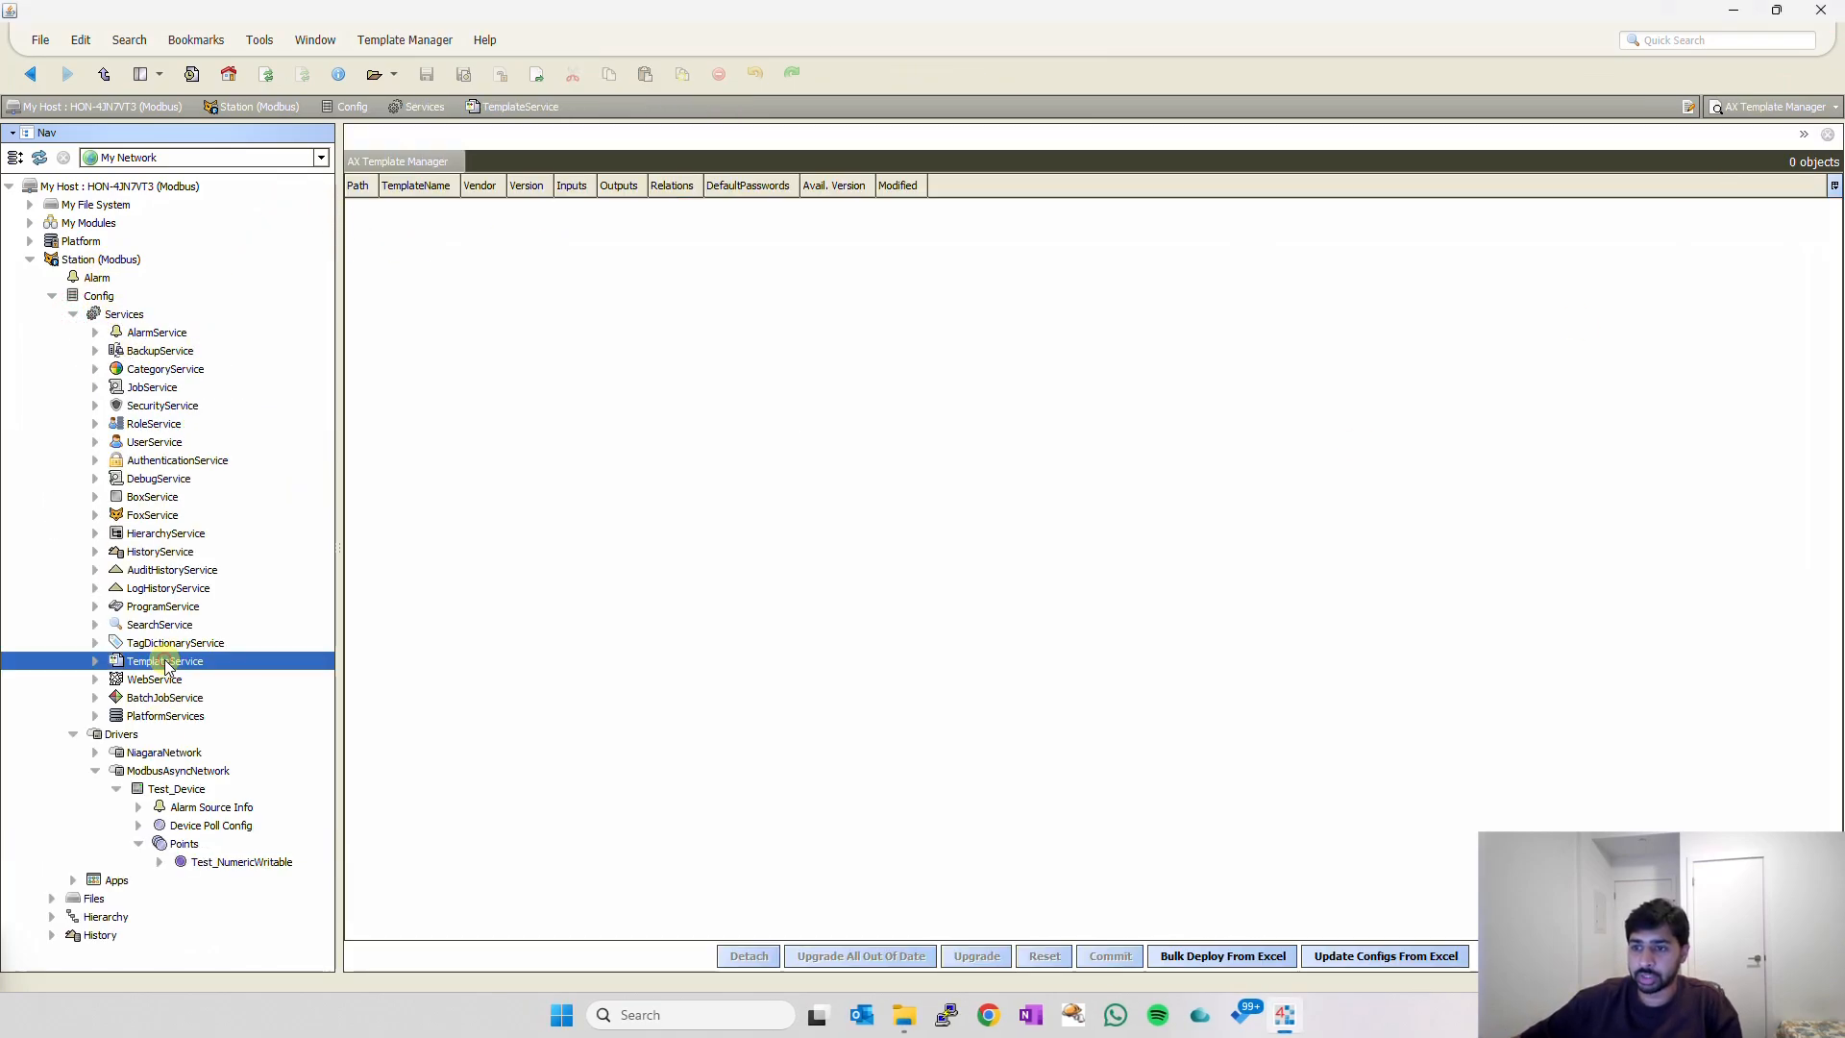
left_click(1230, 956)
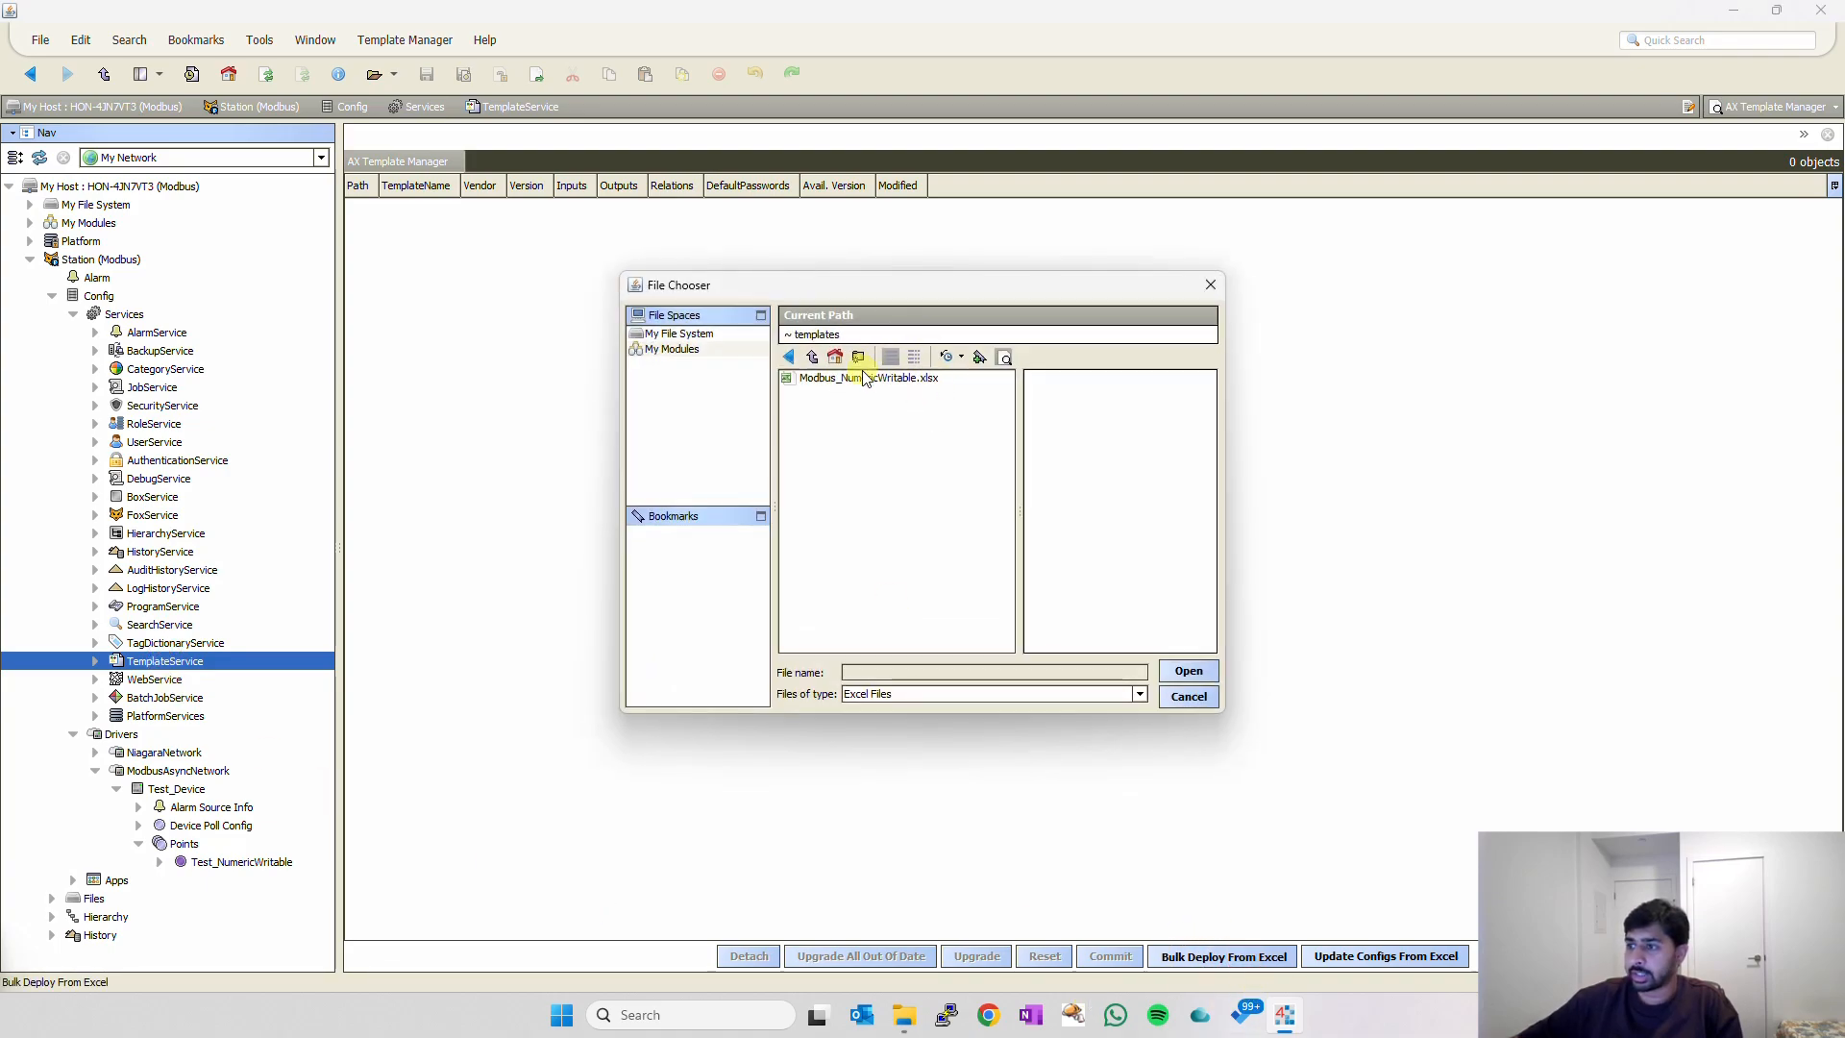
left_click(865, 377)
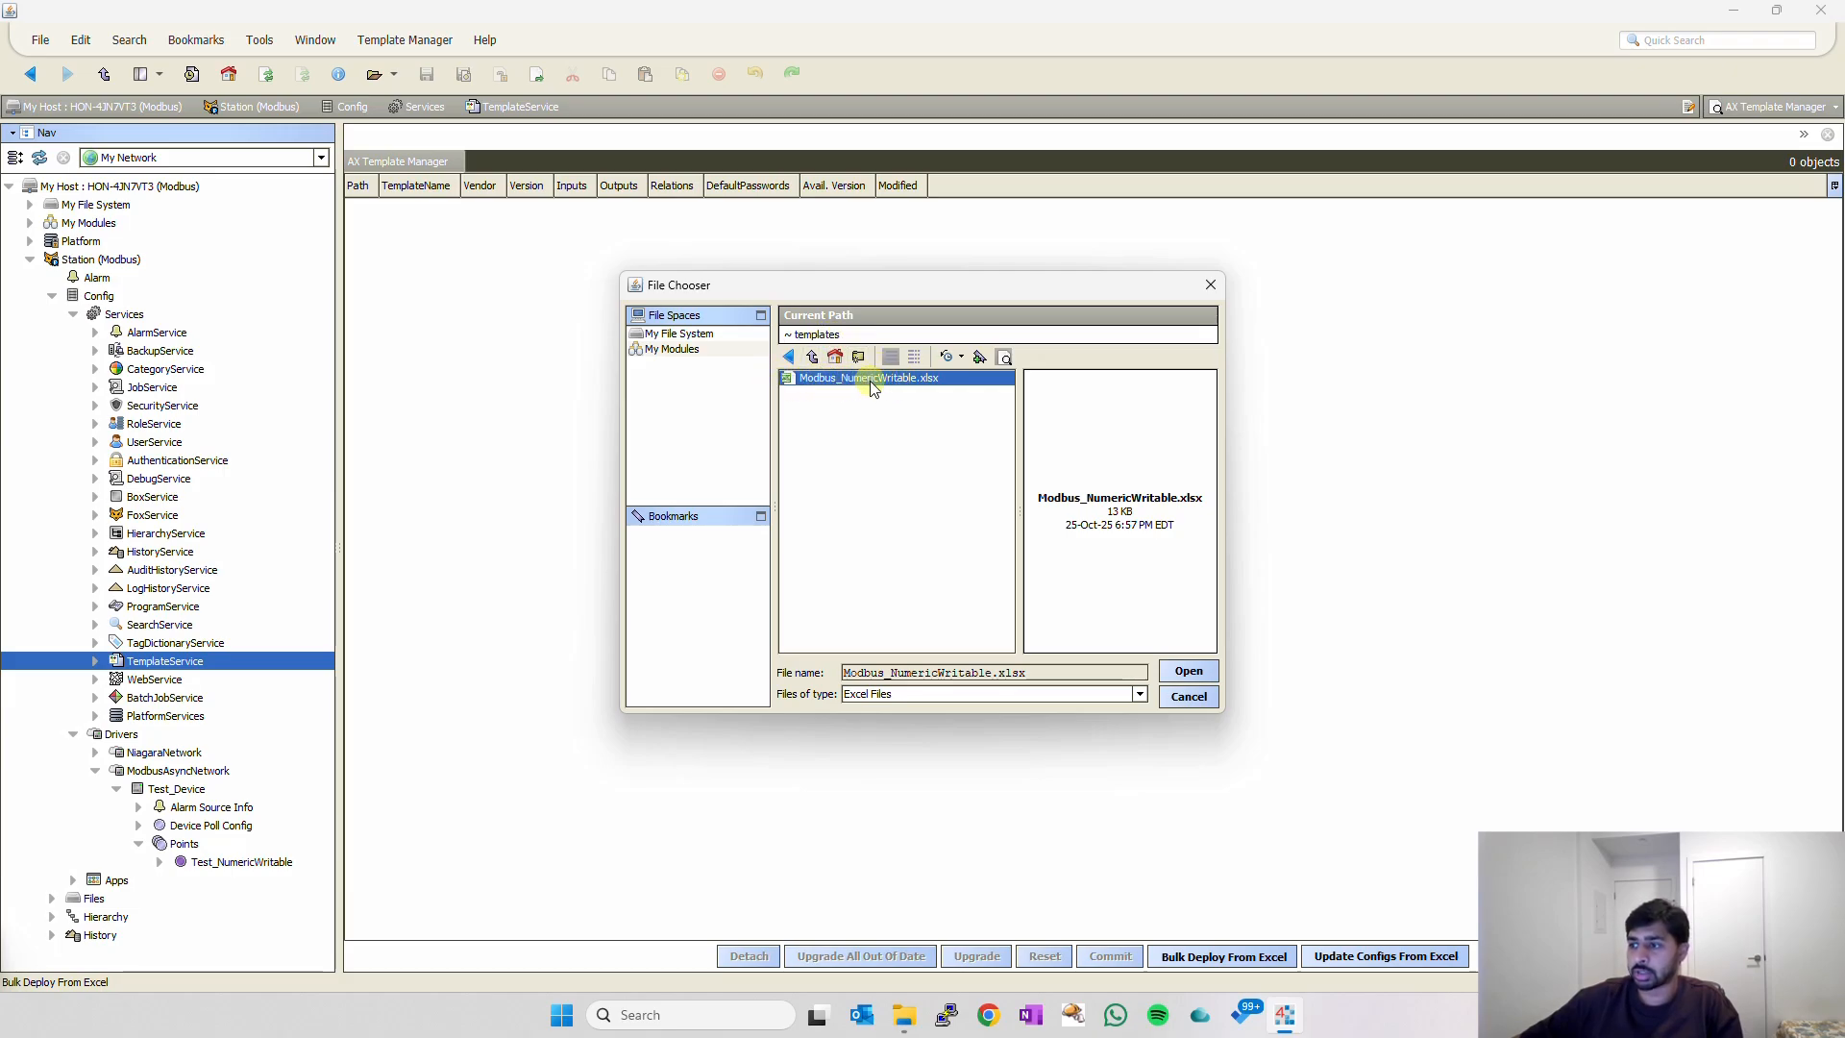
left_click(1188, 671)
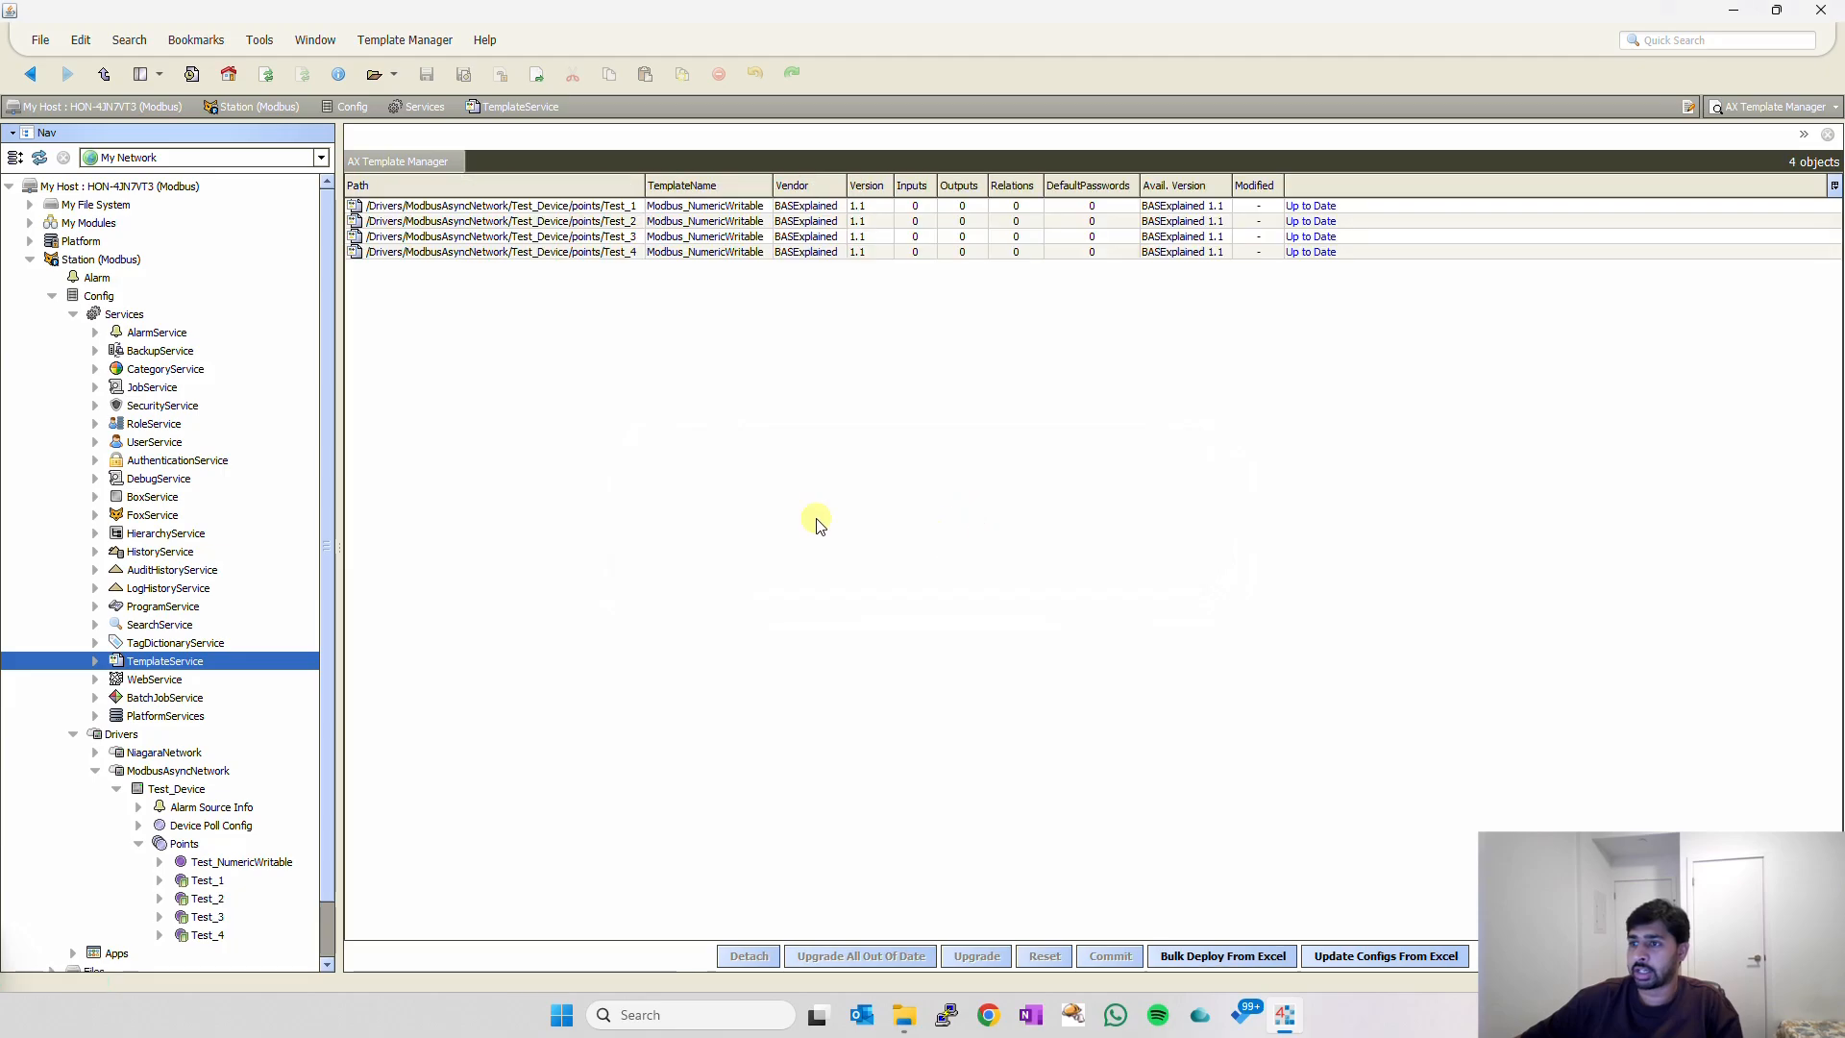
Check the deployed template entries for Test_1, Test_2, Test_3 and Test_4 in the AX Template Manager.
left_click(631, 207)
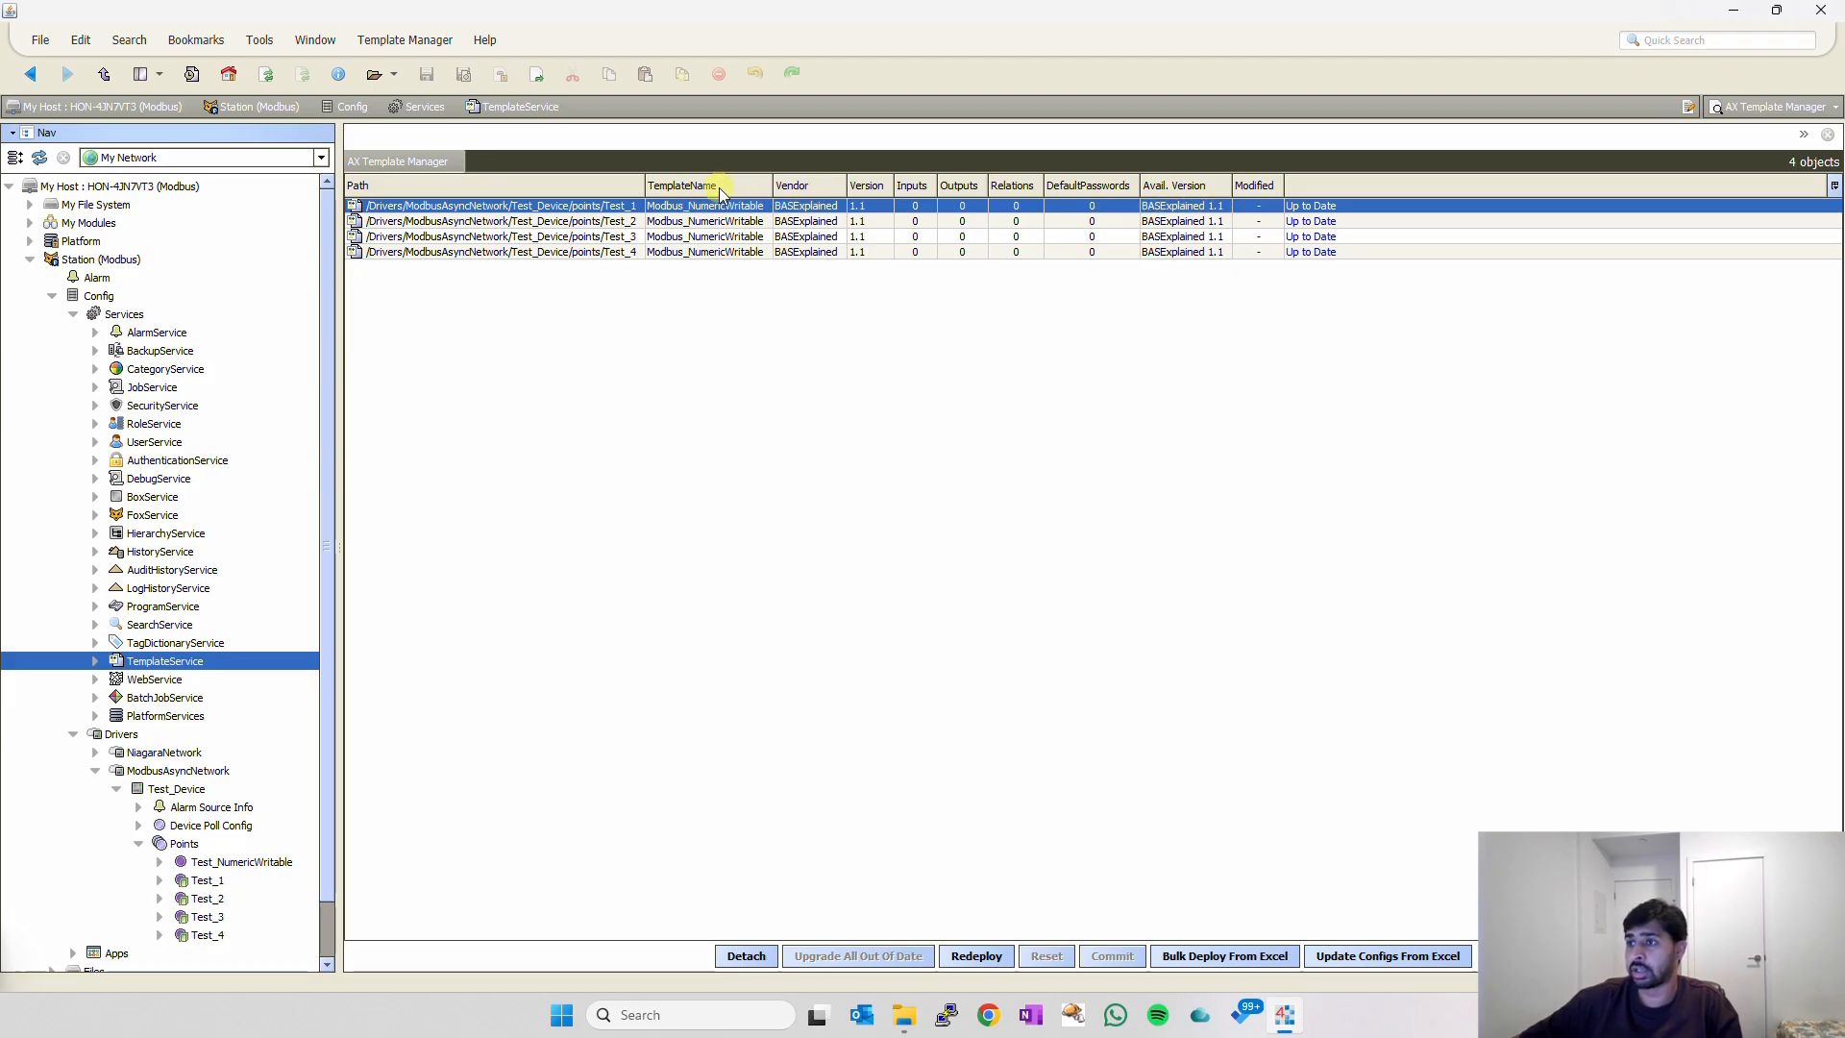
left_click(619, 222)
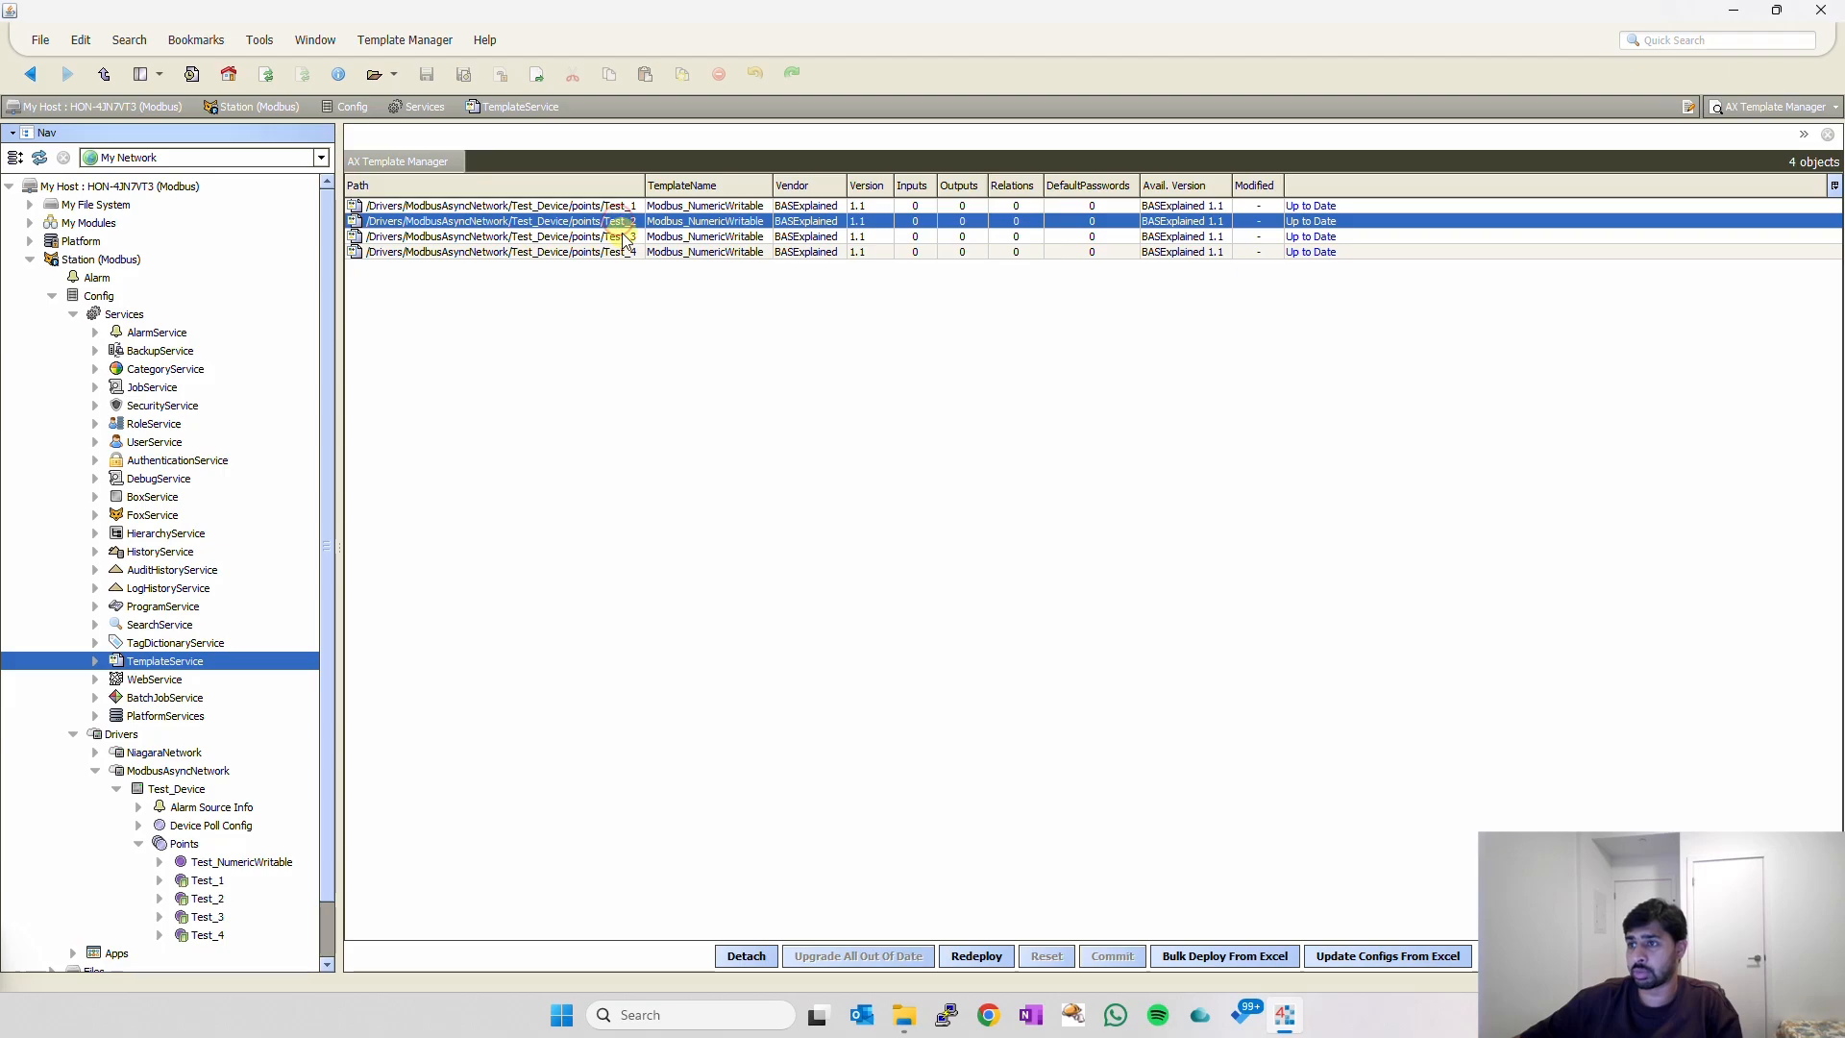
left_click(623, 238)
left_click(624, 252)
Examine the deployed points under Test_Device and review Test_1's data address, data type and facets without changing them.
double_click(184, 845)
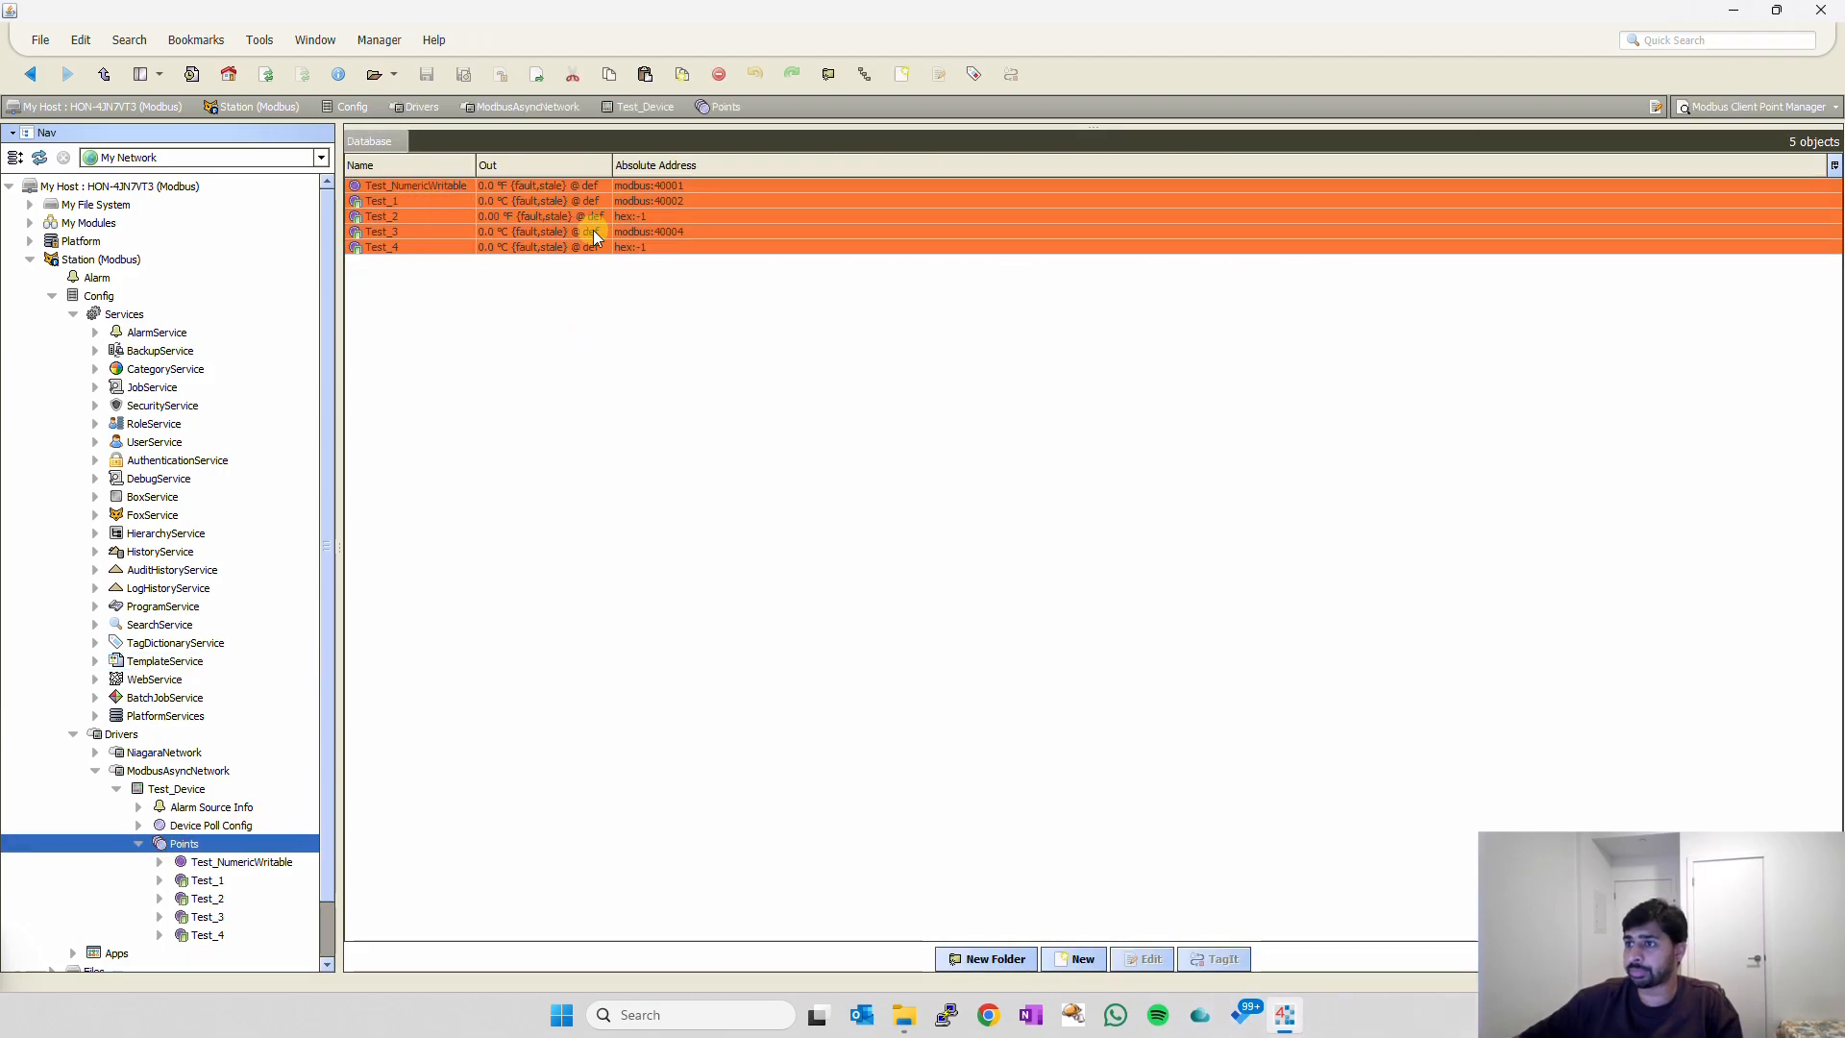
left_click(533, 217)
left_click(396, 200)
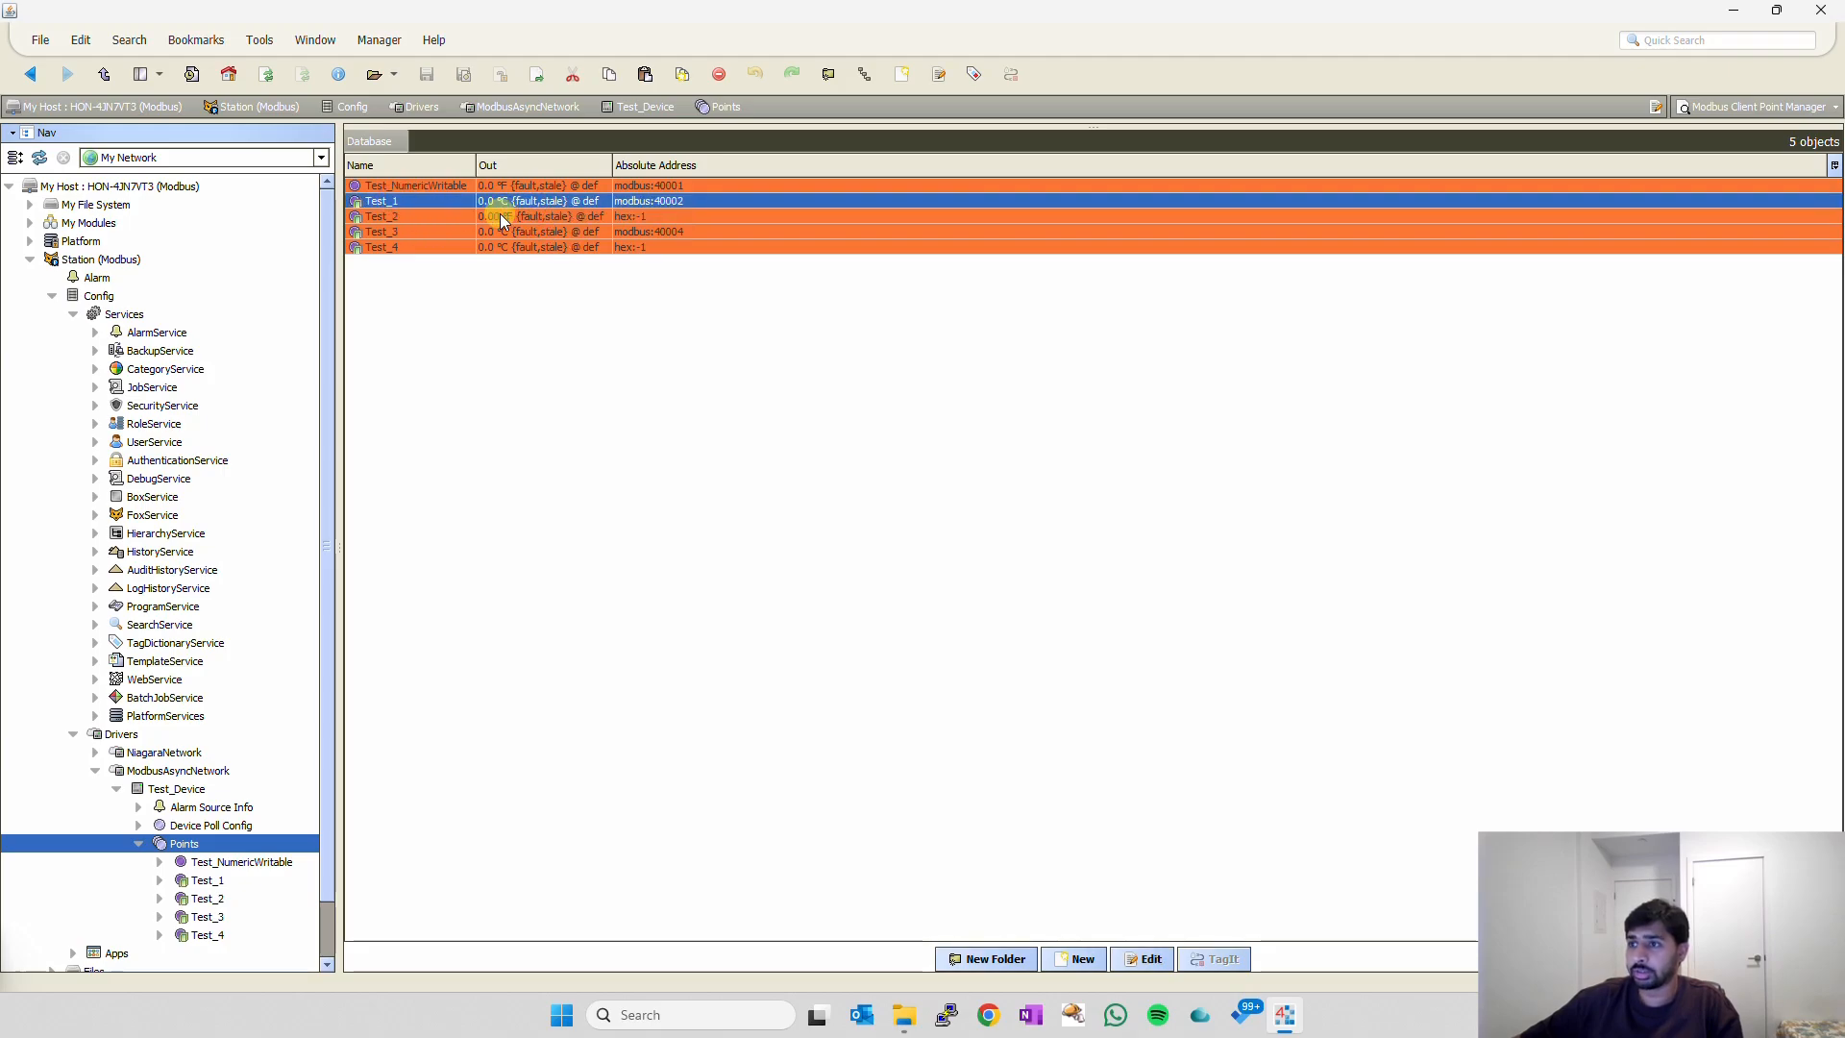
left_click(442, 217)
left_click(425, 231)
left_click(419, 246)
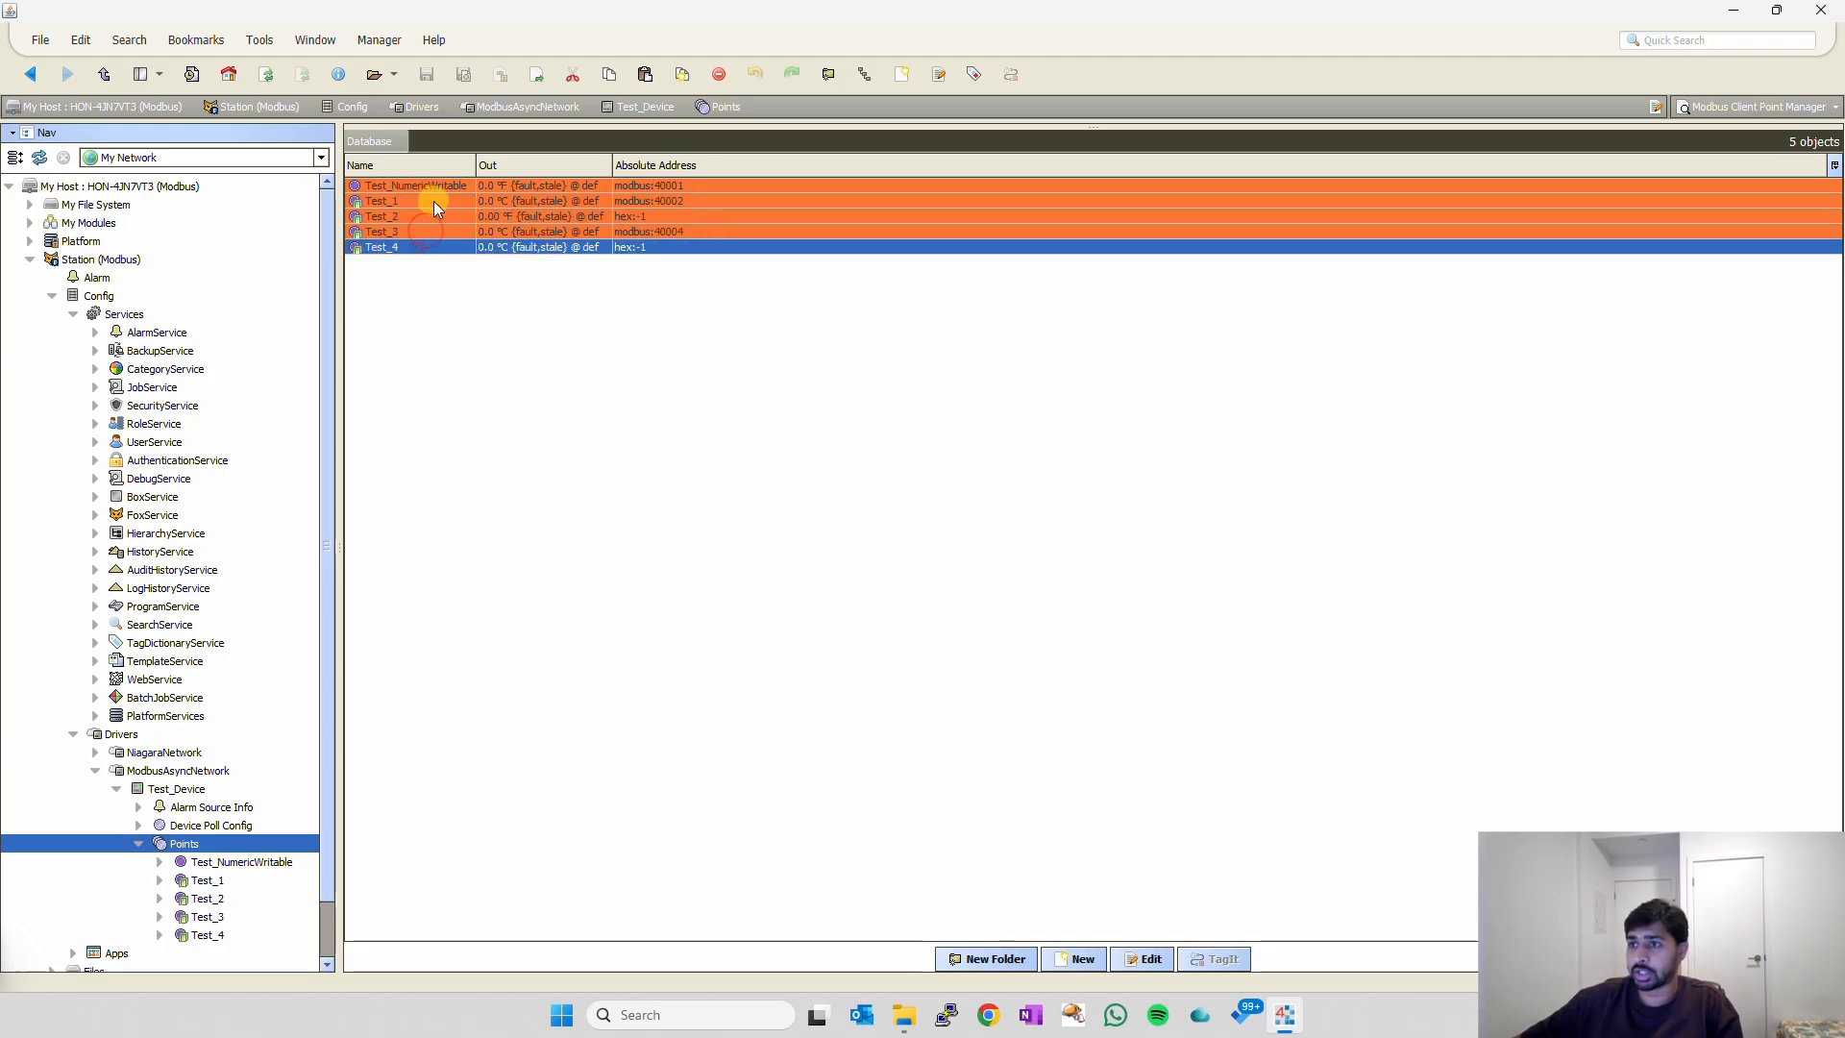
double_click(434, 200)
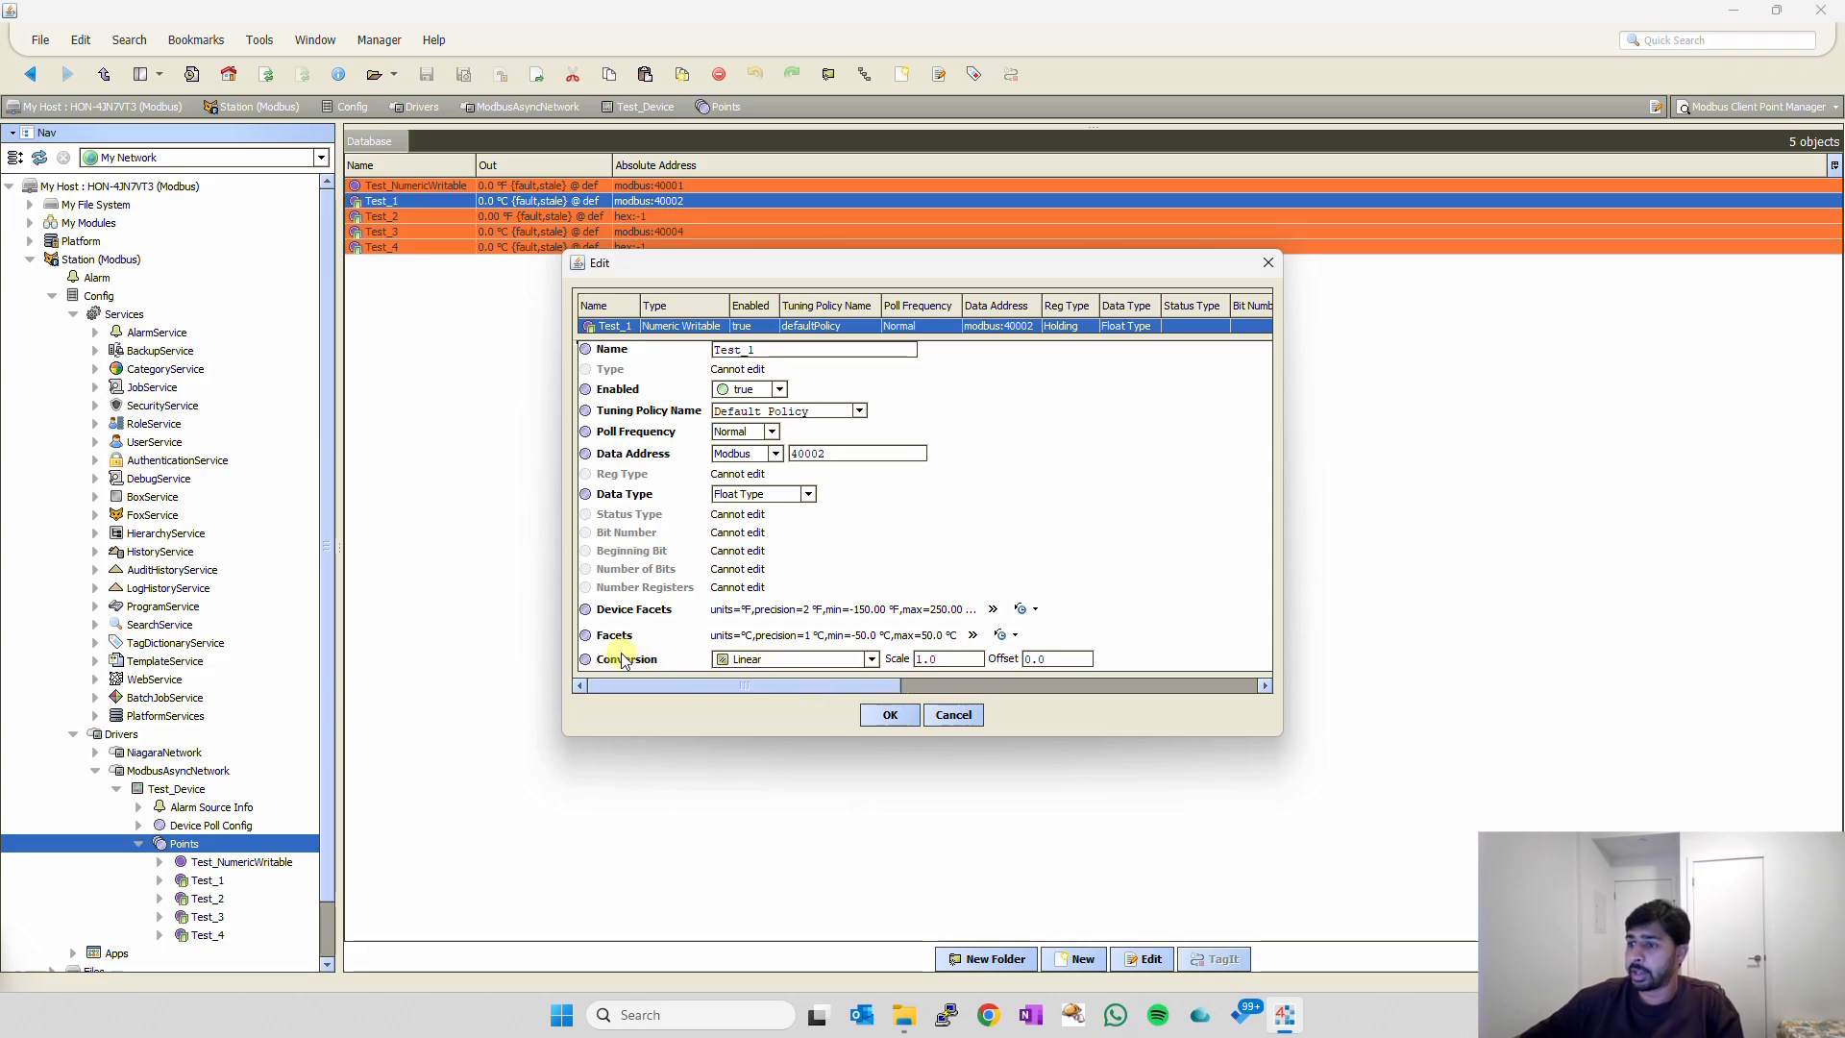
left_click(955, 716)
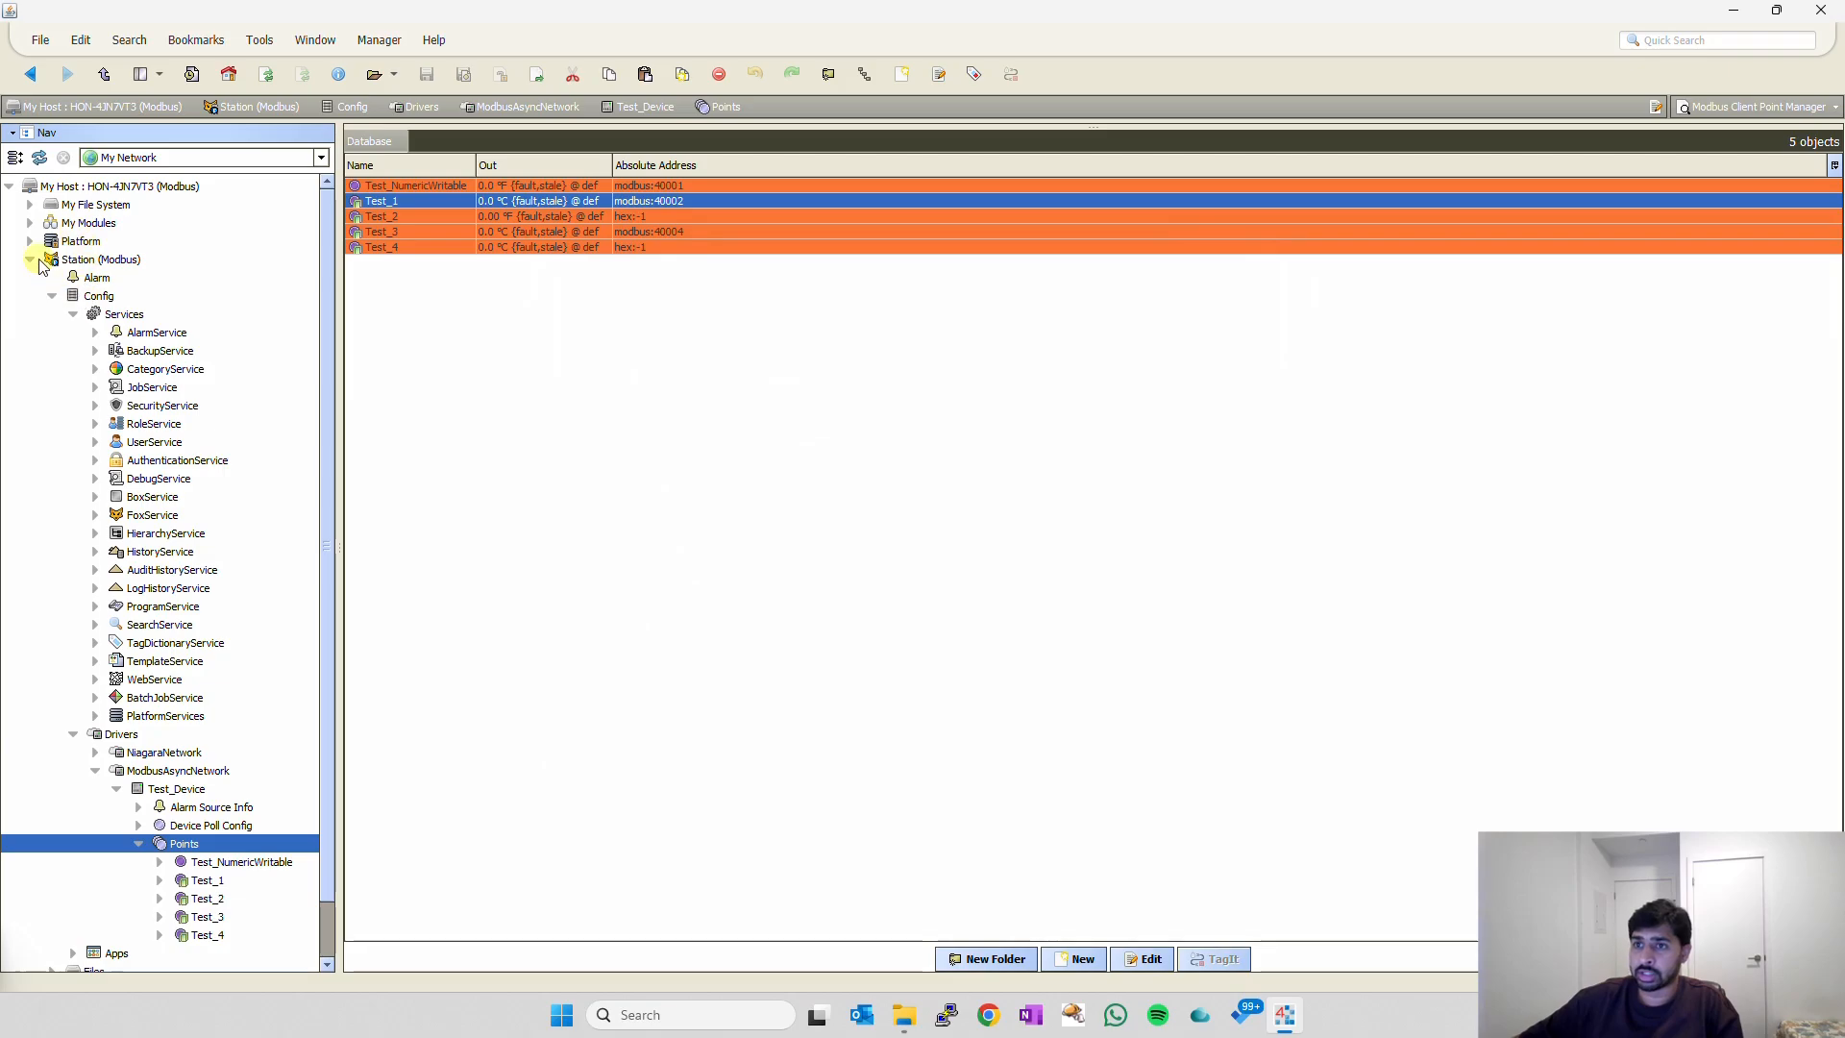
Delete Modbus_NumericWritable.xlsx from the templates folder under User Home.
left_click(29, 205)
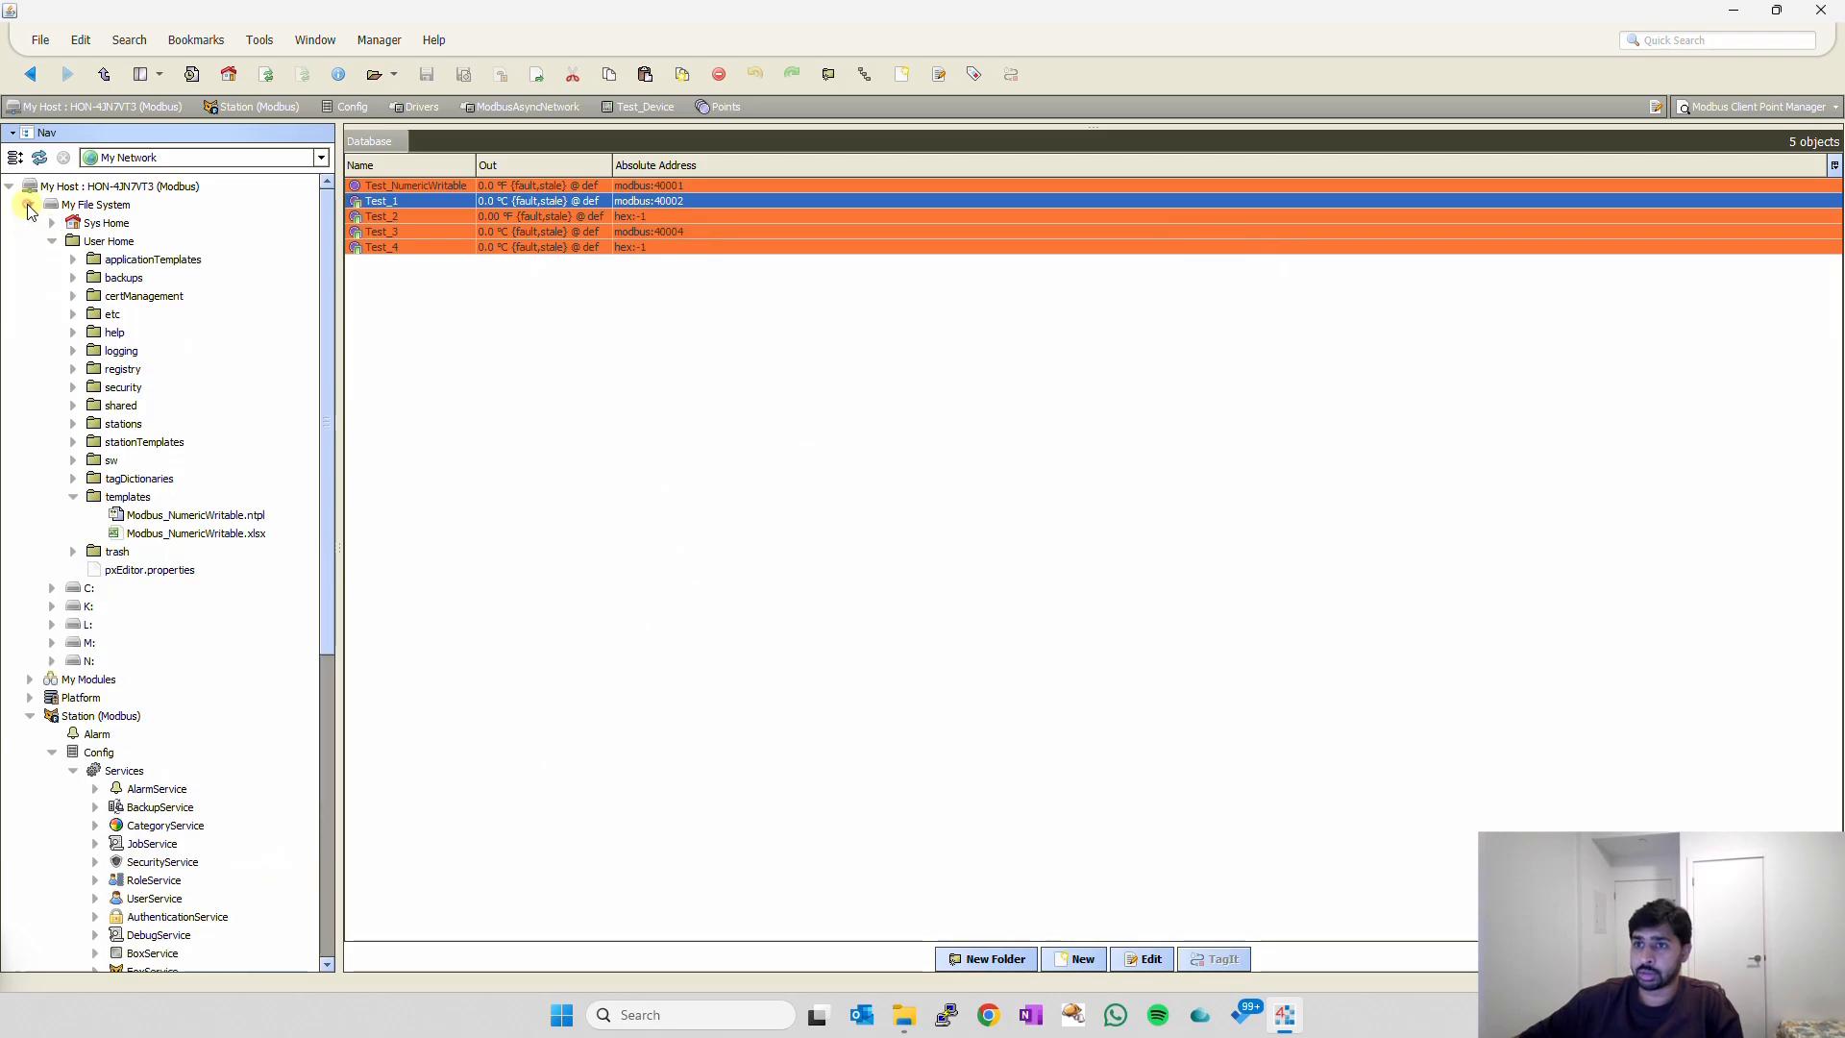
left_click(187, 535)
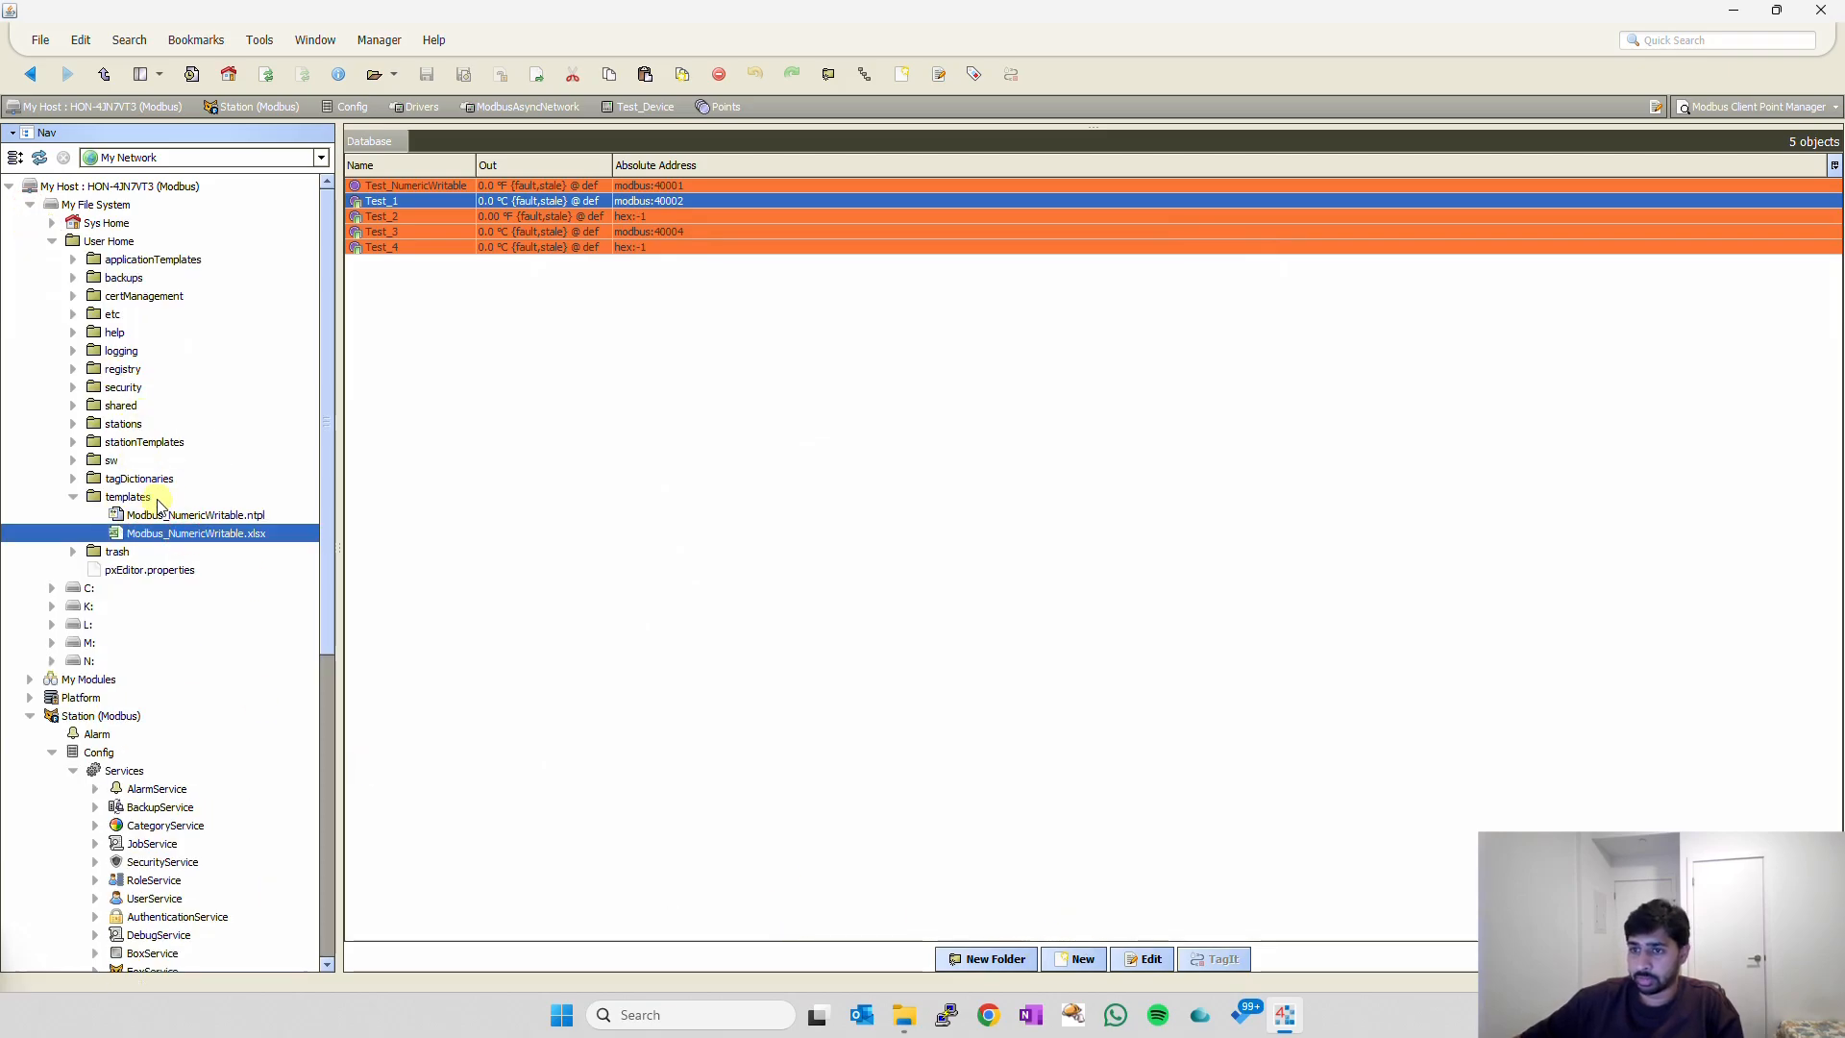
right_click(152, 539)
left_click(197, 644)
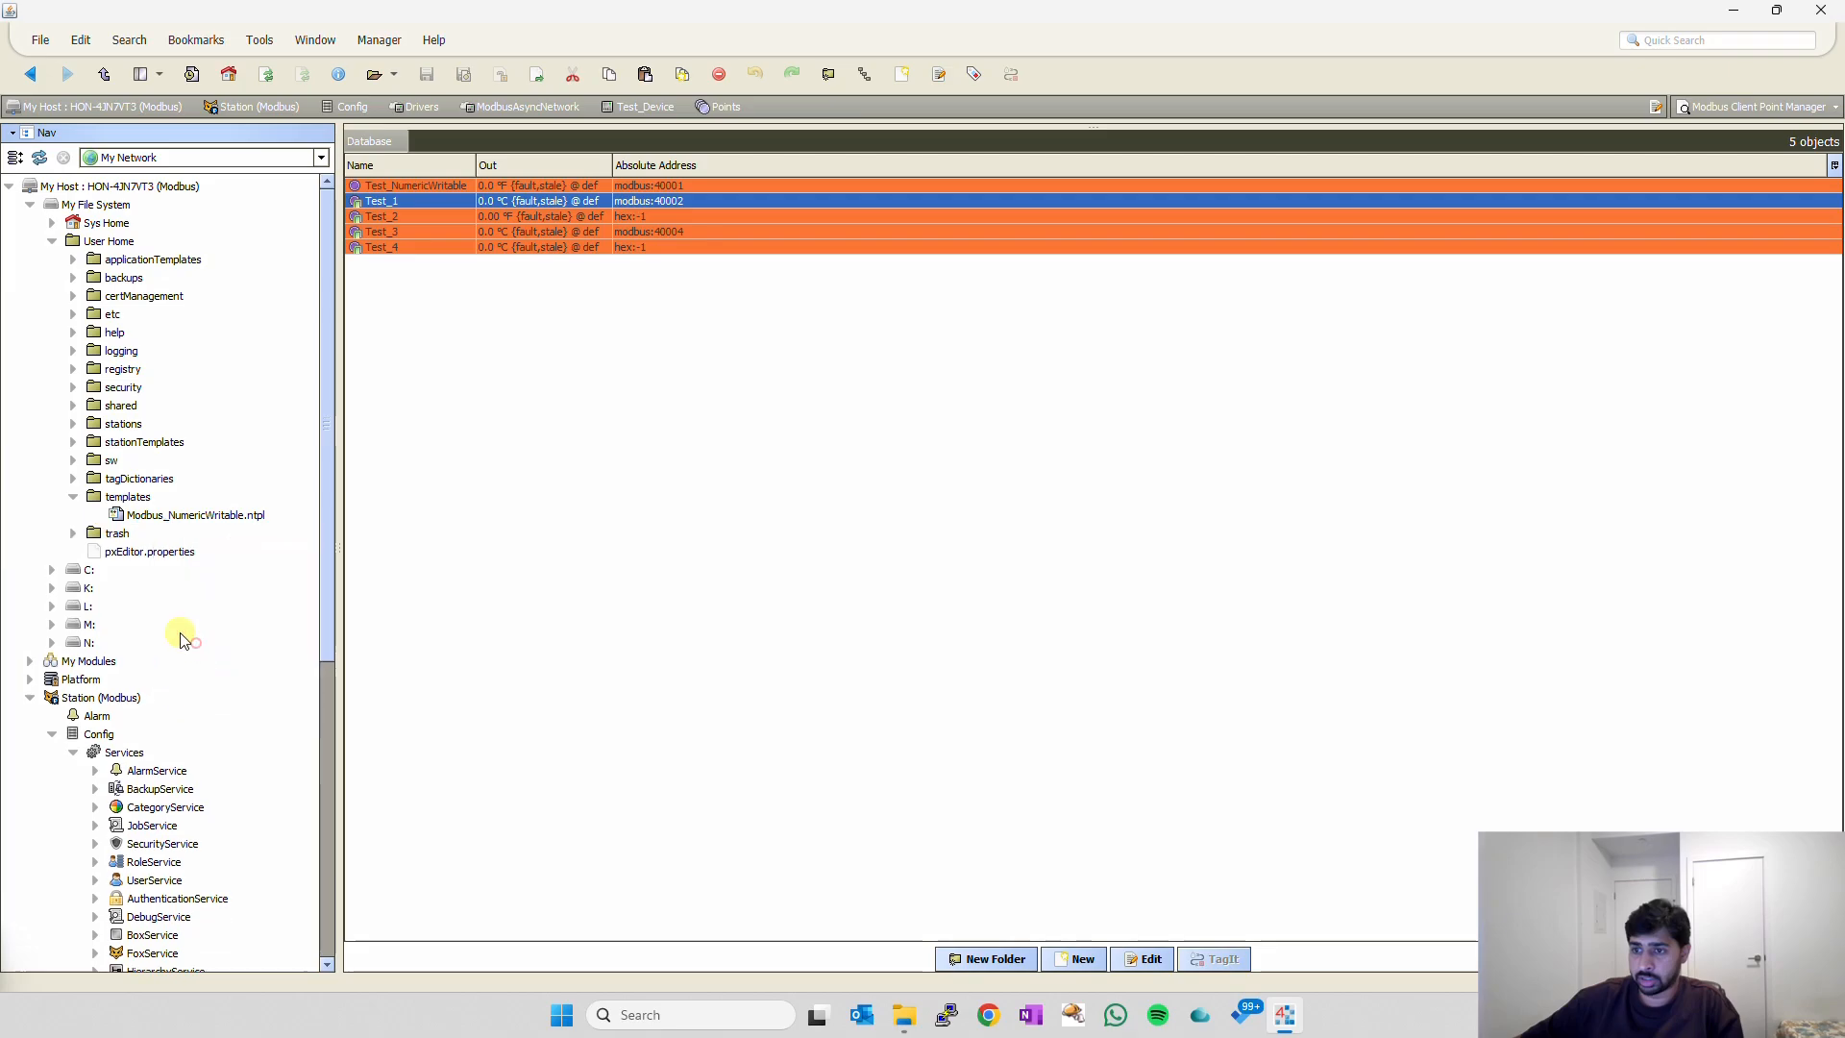
Add the Proxy Ext Conversion slot to the configuration of the Modbus_NumericWritable.ntpl template and save the template.
double_click(172, 517)
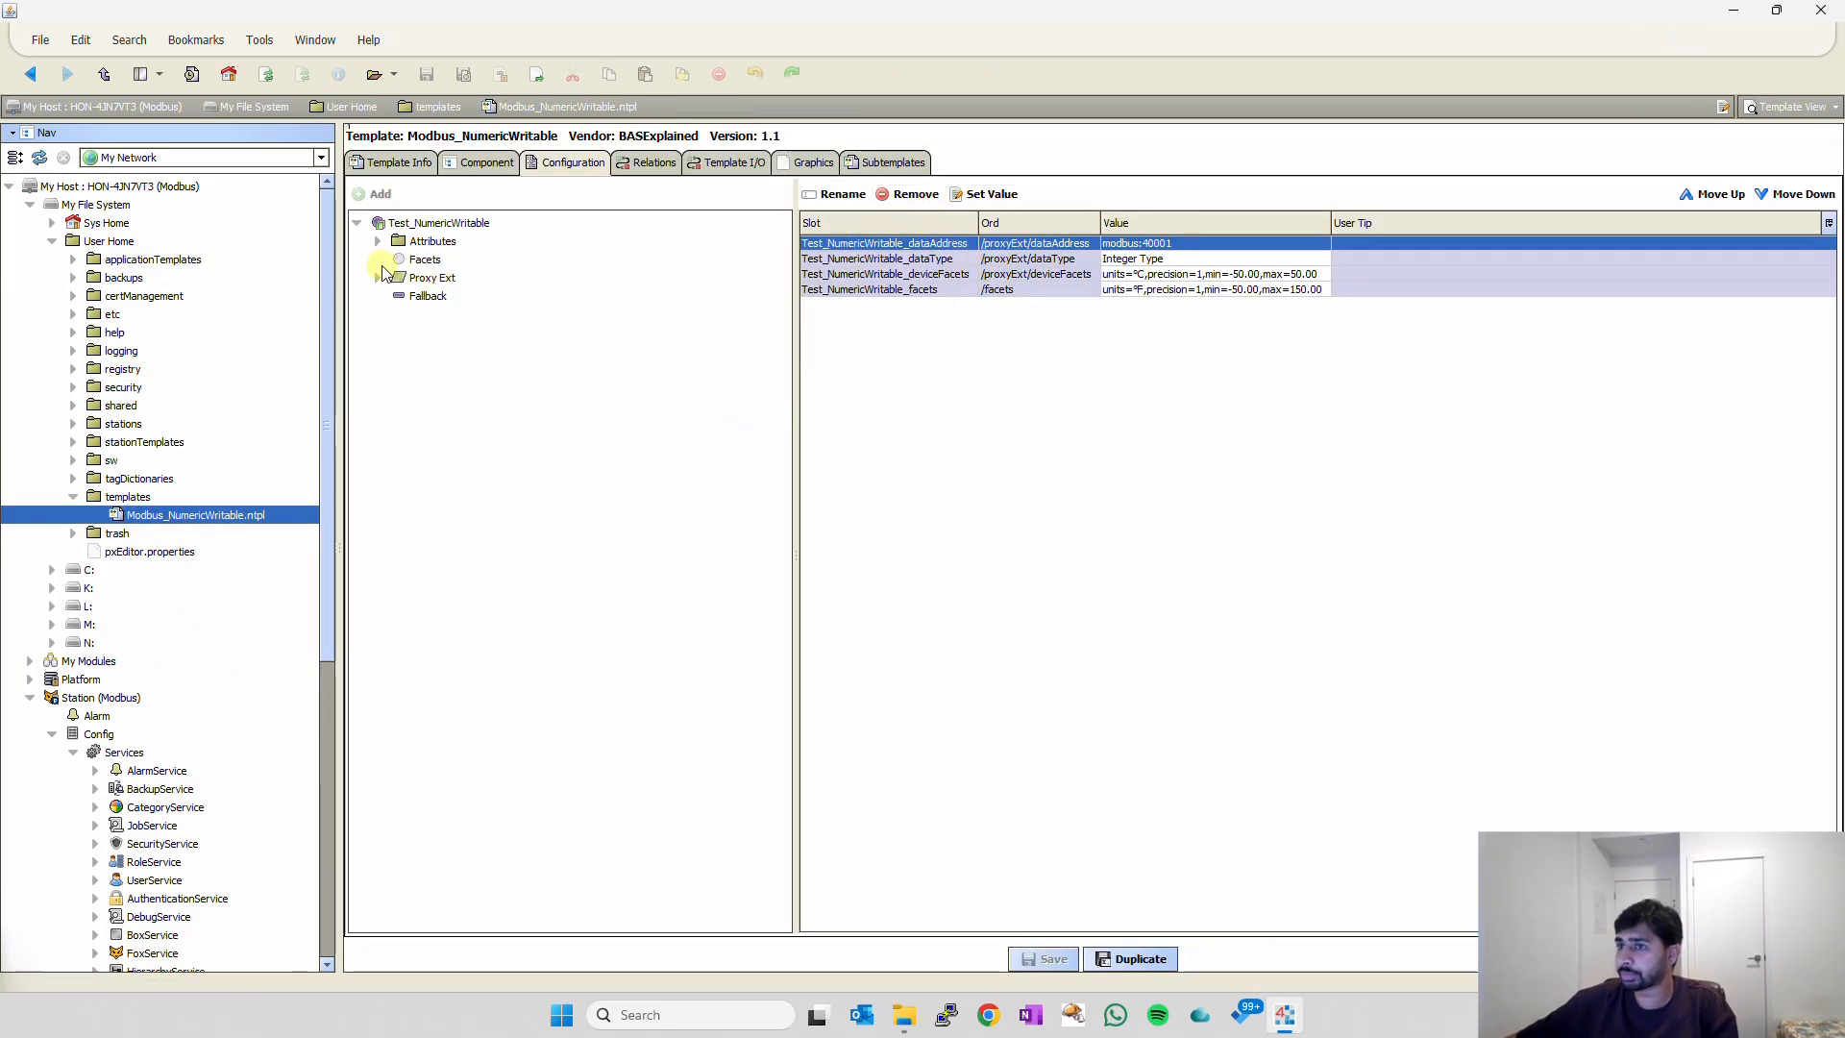
left_click(376, 278)
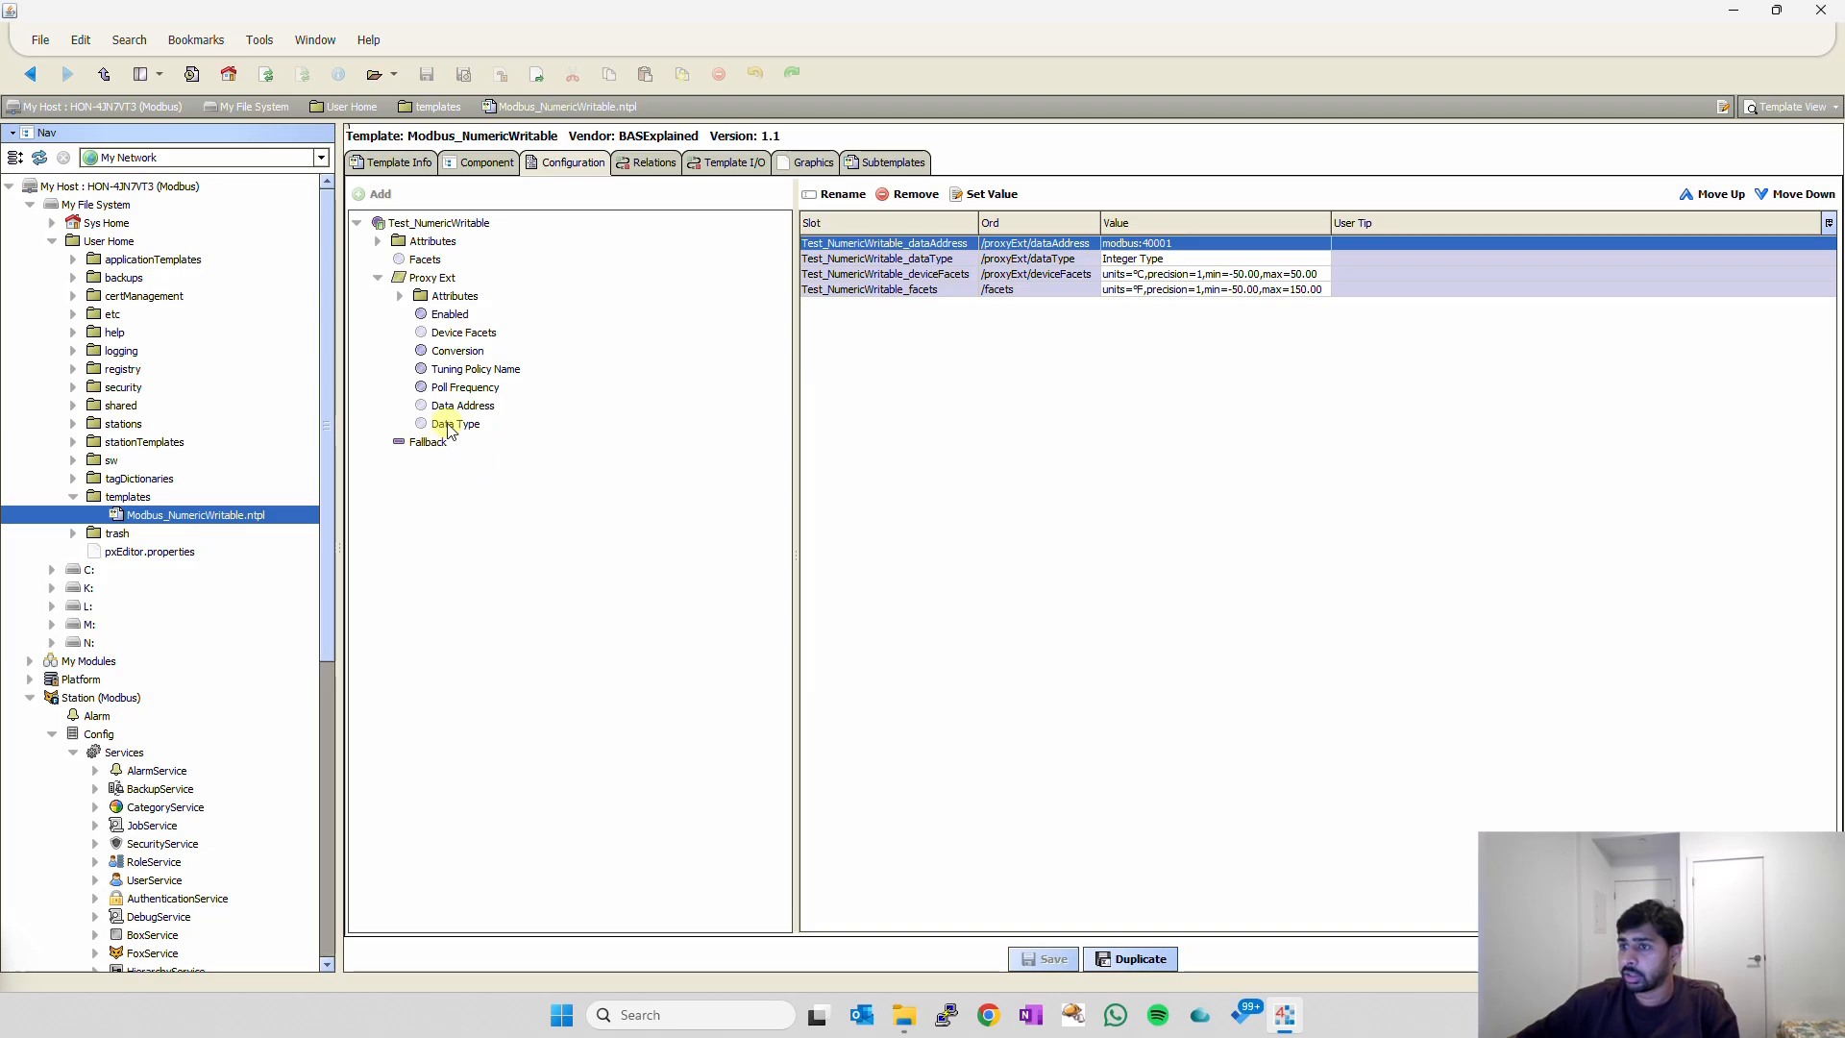
left_click(458, 352)
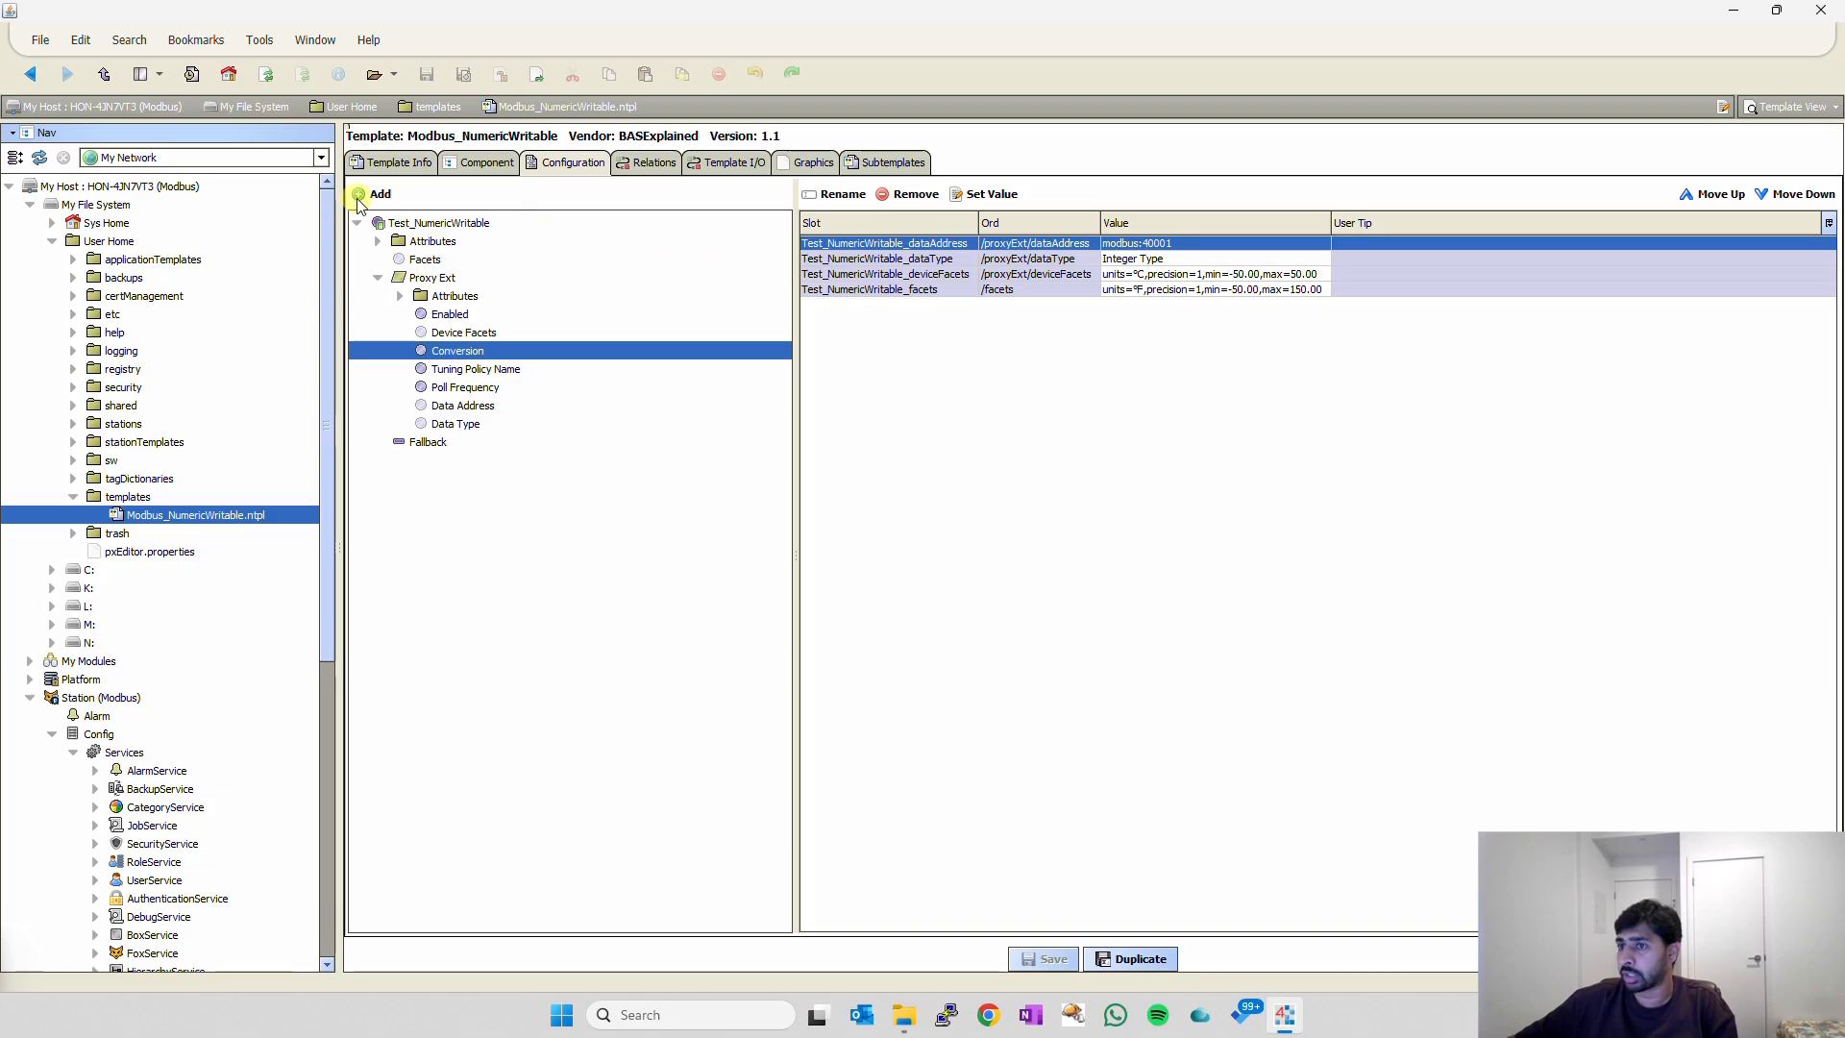
left_click(376, 196)
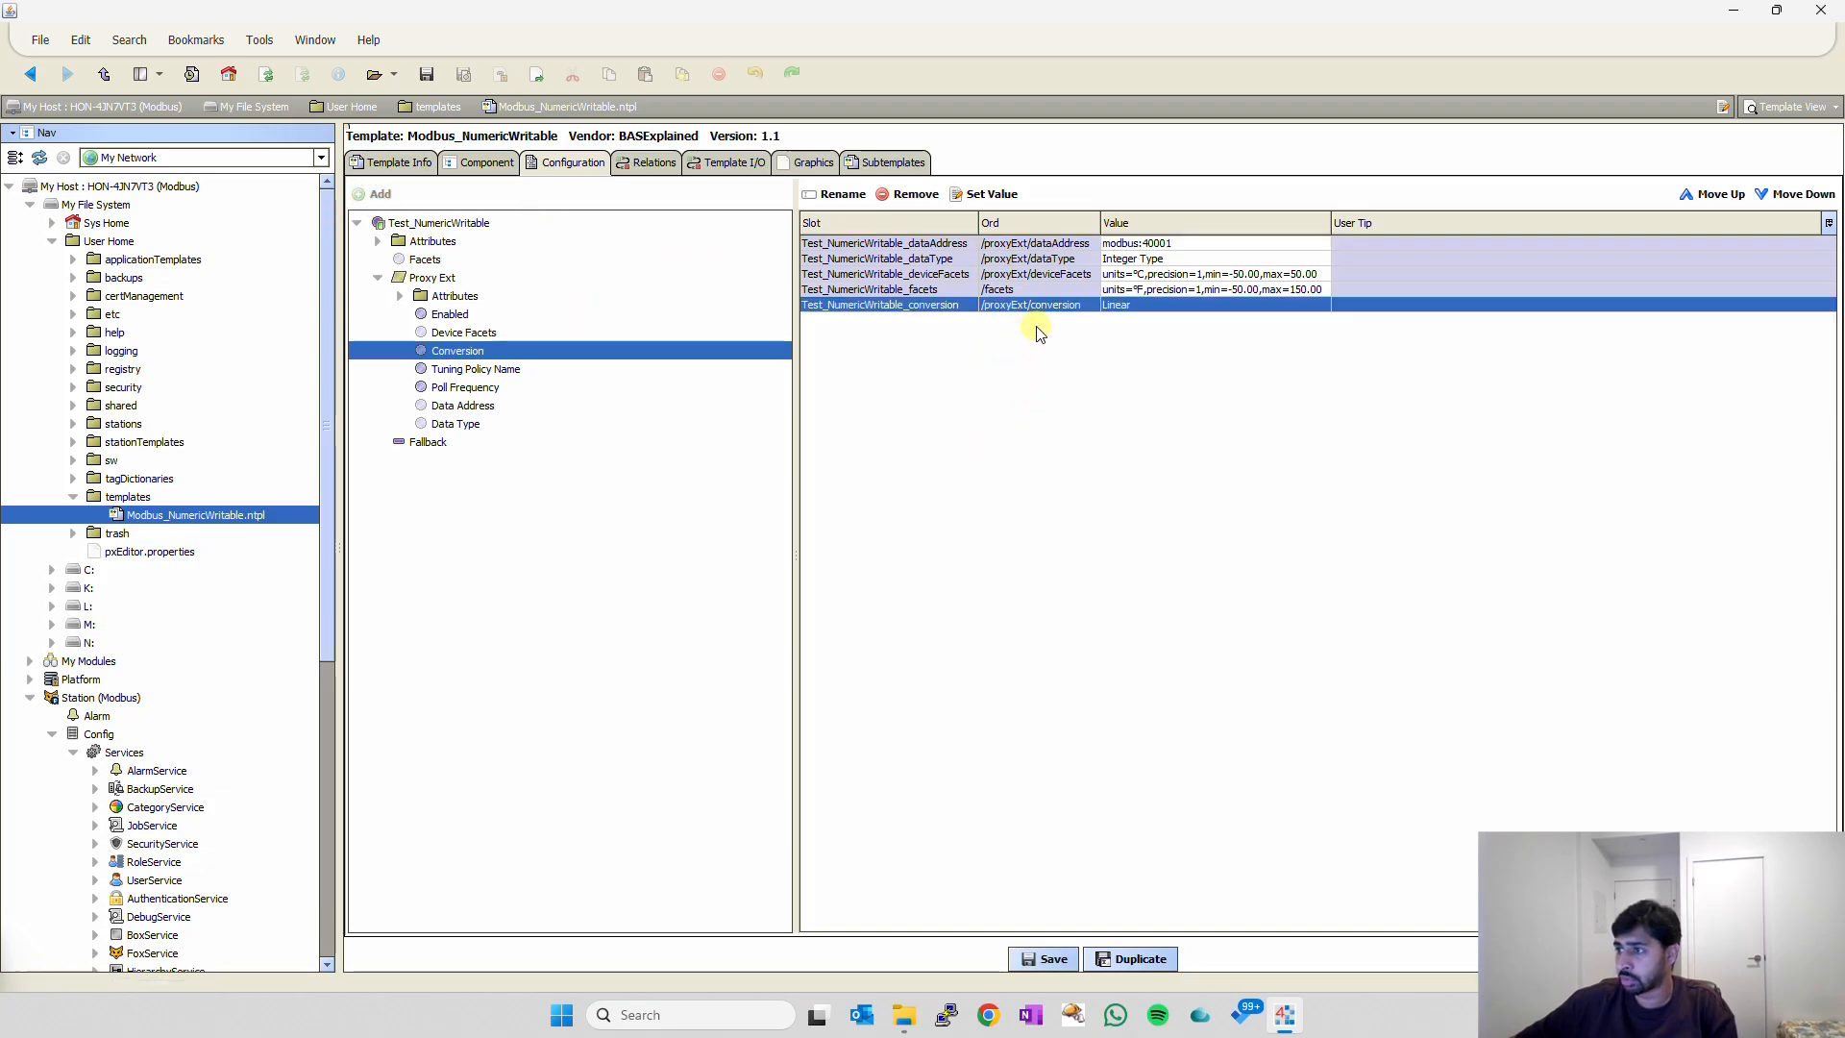
left_click(1055, 958)
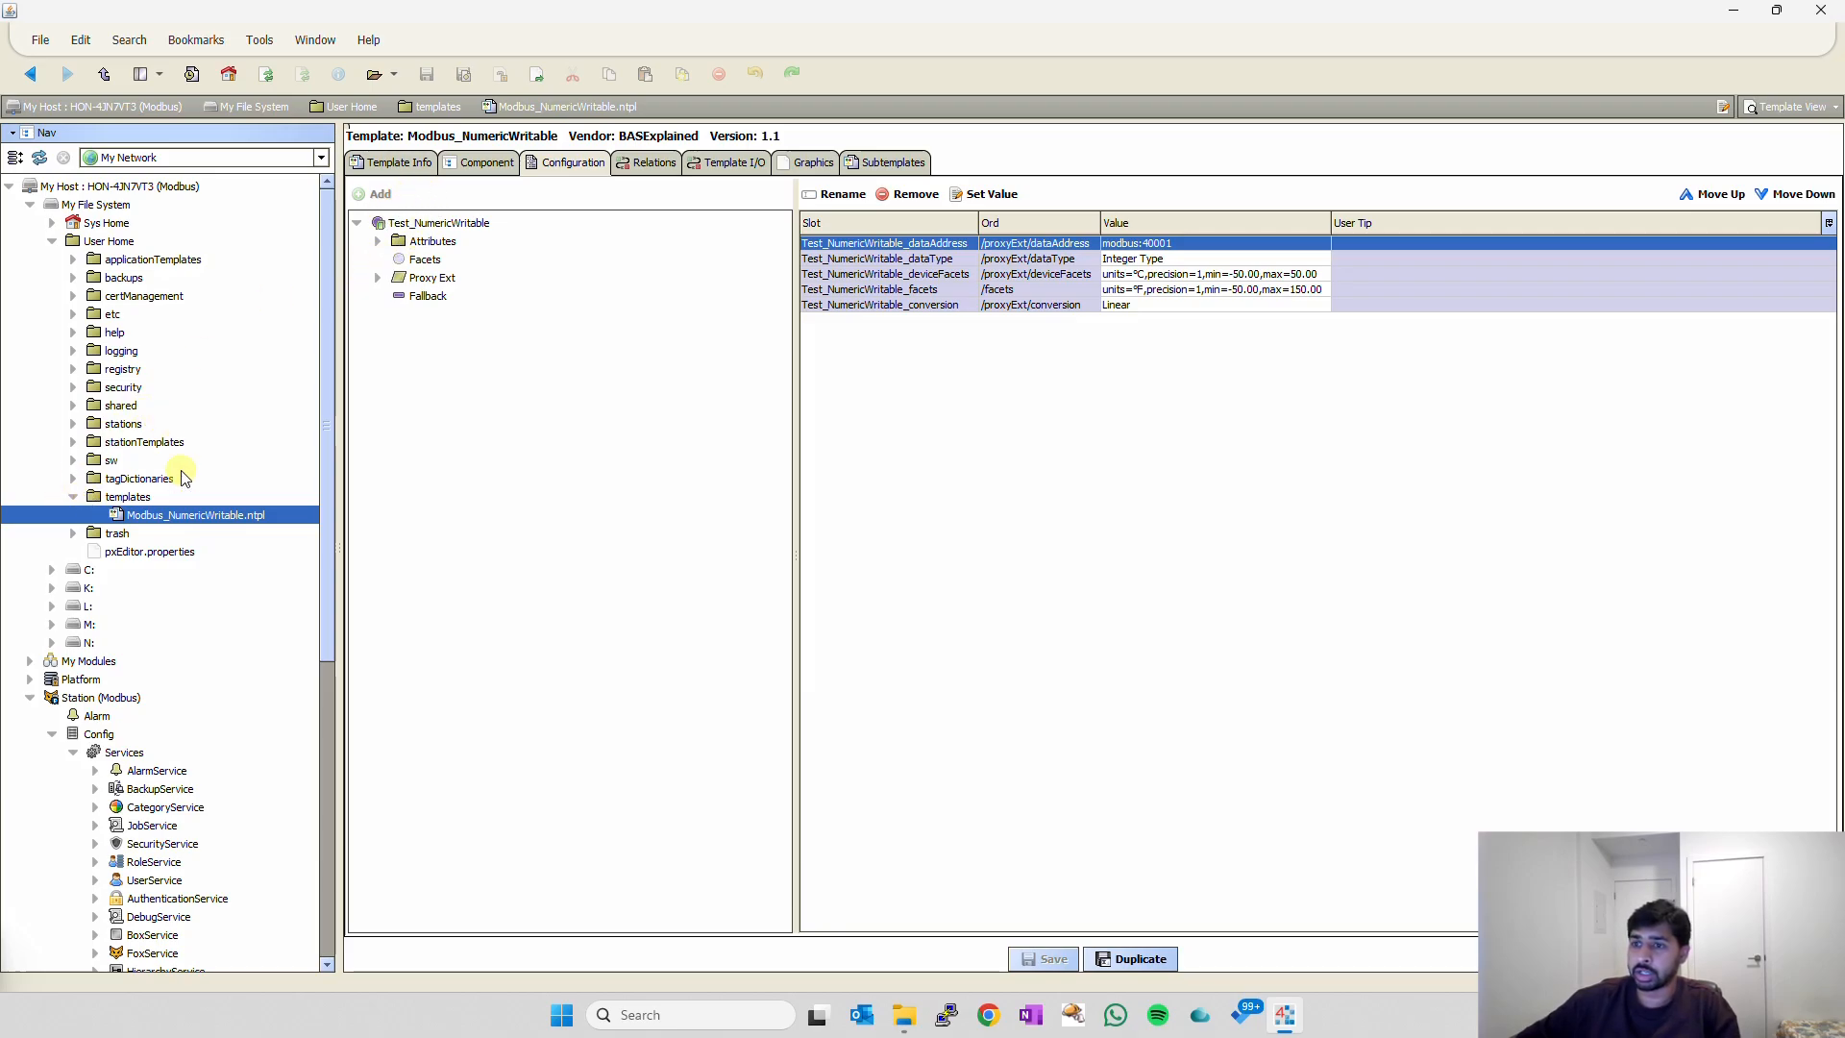
Export the Modbus_NumericWritable template's configs, unencrypted, as Modbus_NumericWritable.xlsx in the templates folder under User Home.
right_click(210, 519)
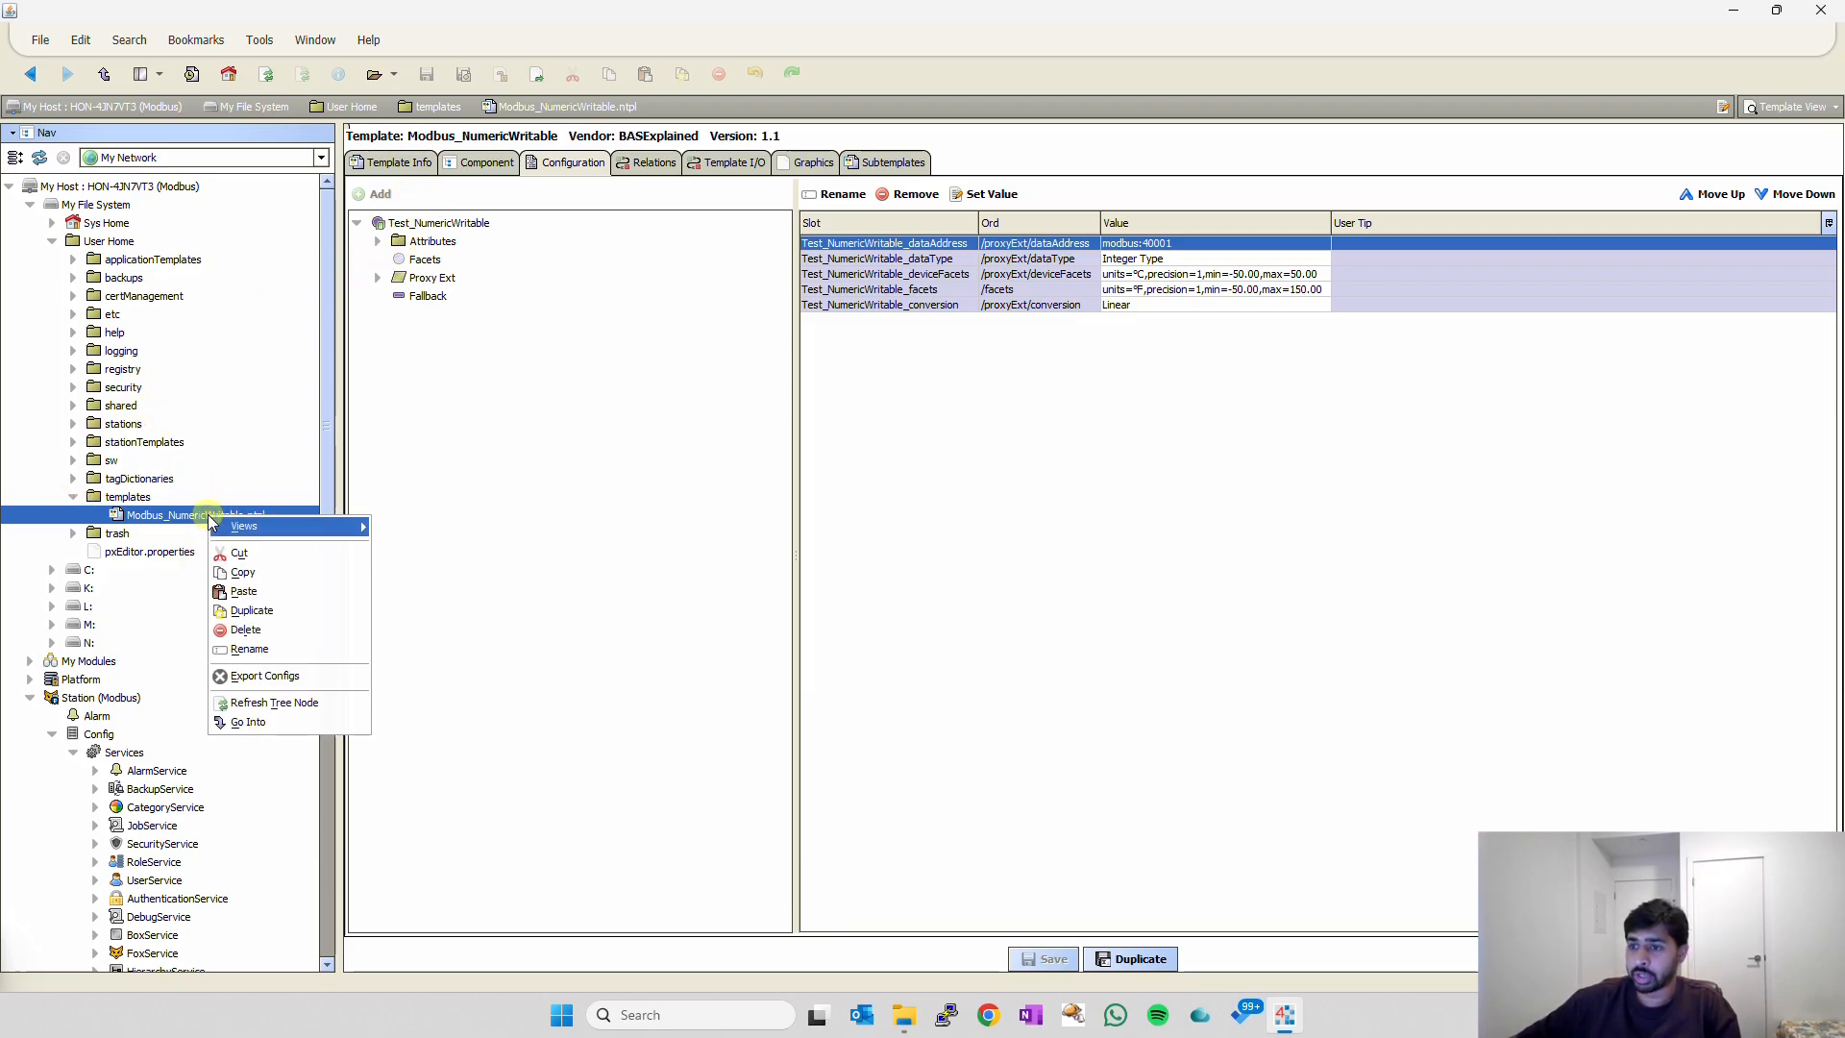
left_click(255, 676)
double_click(824, 394)
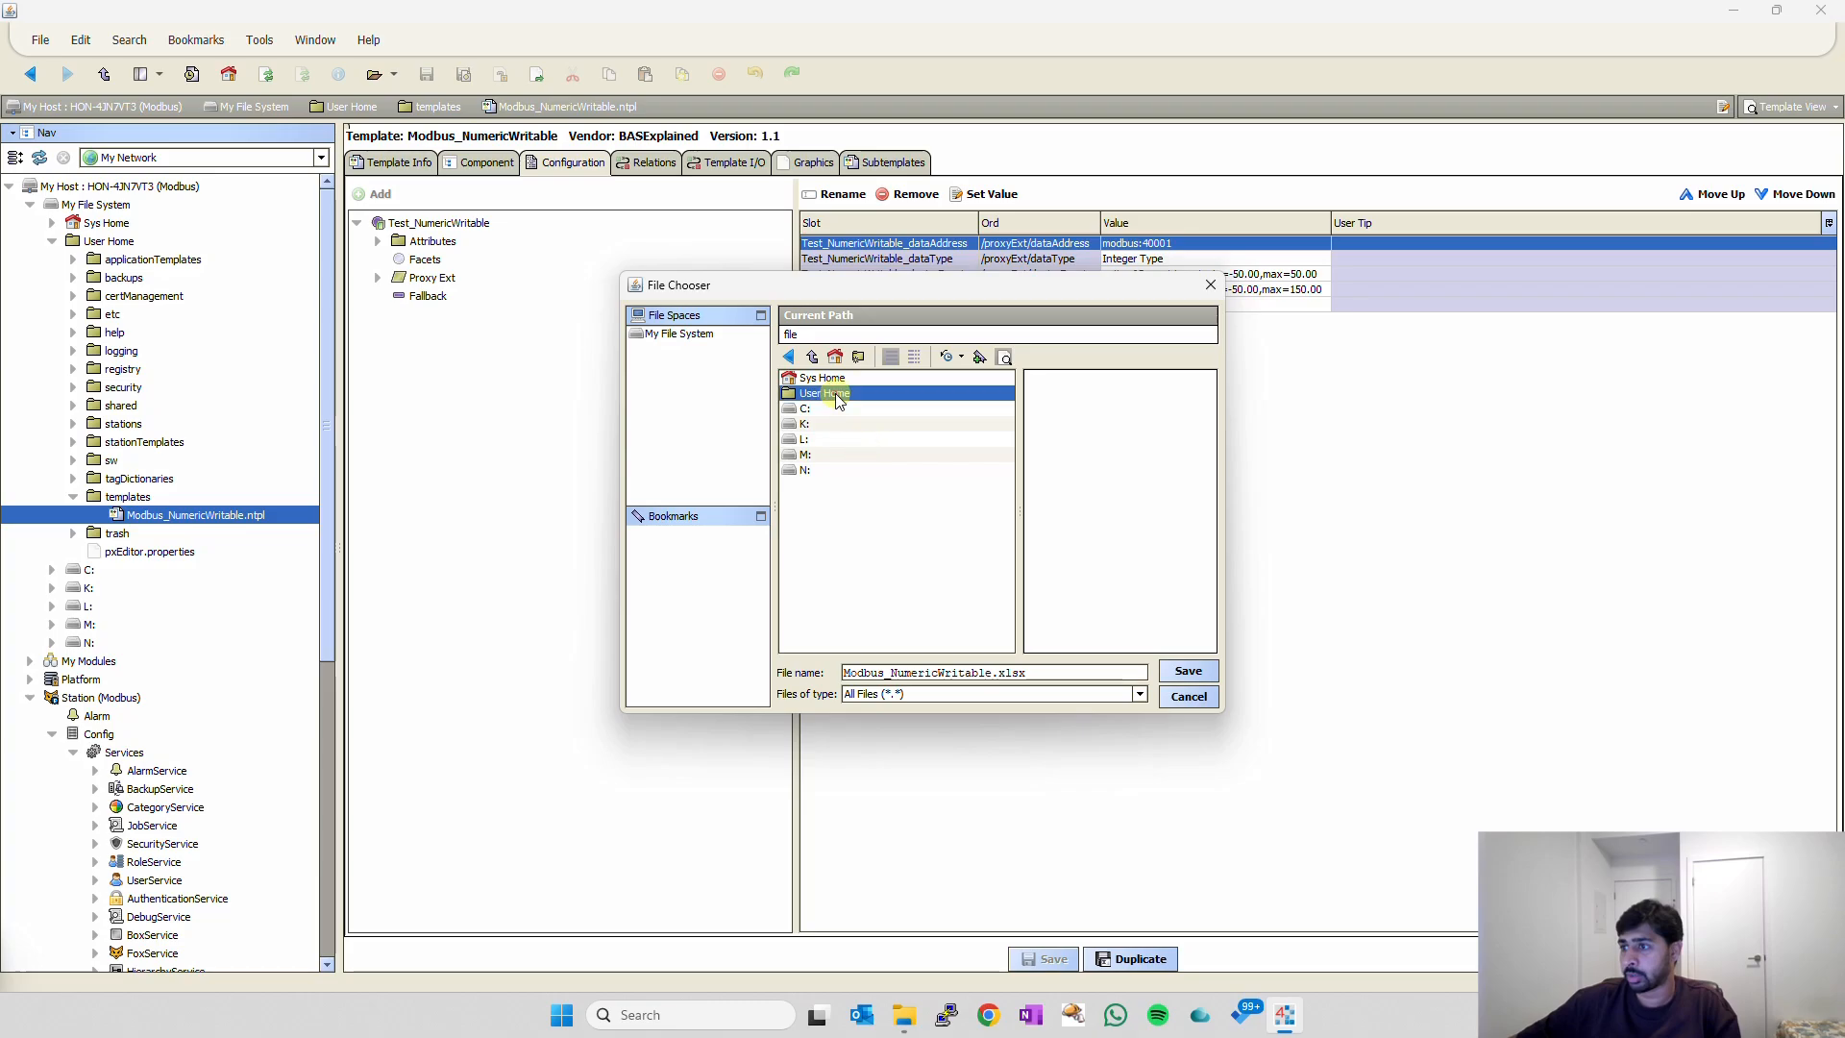
double_click(823, 577)
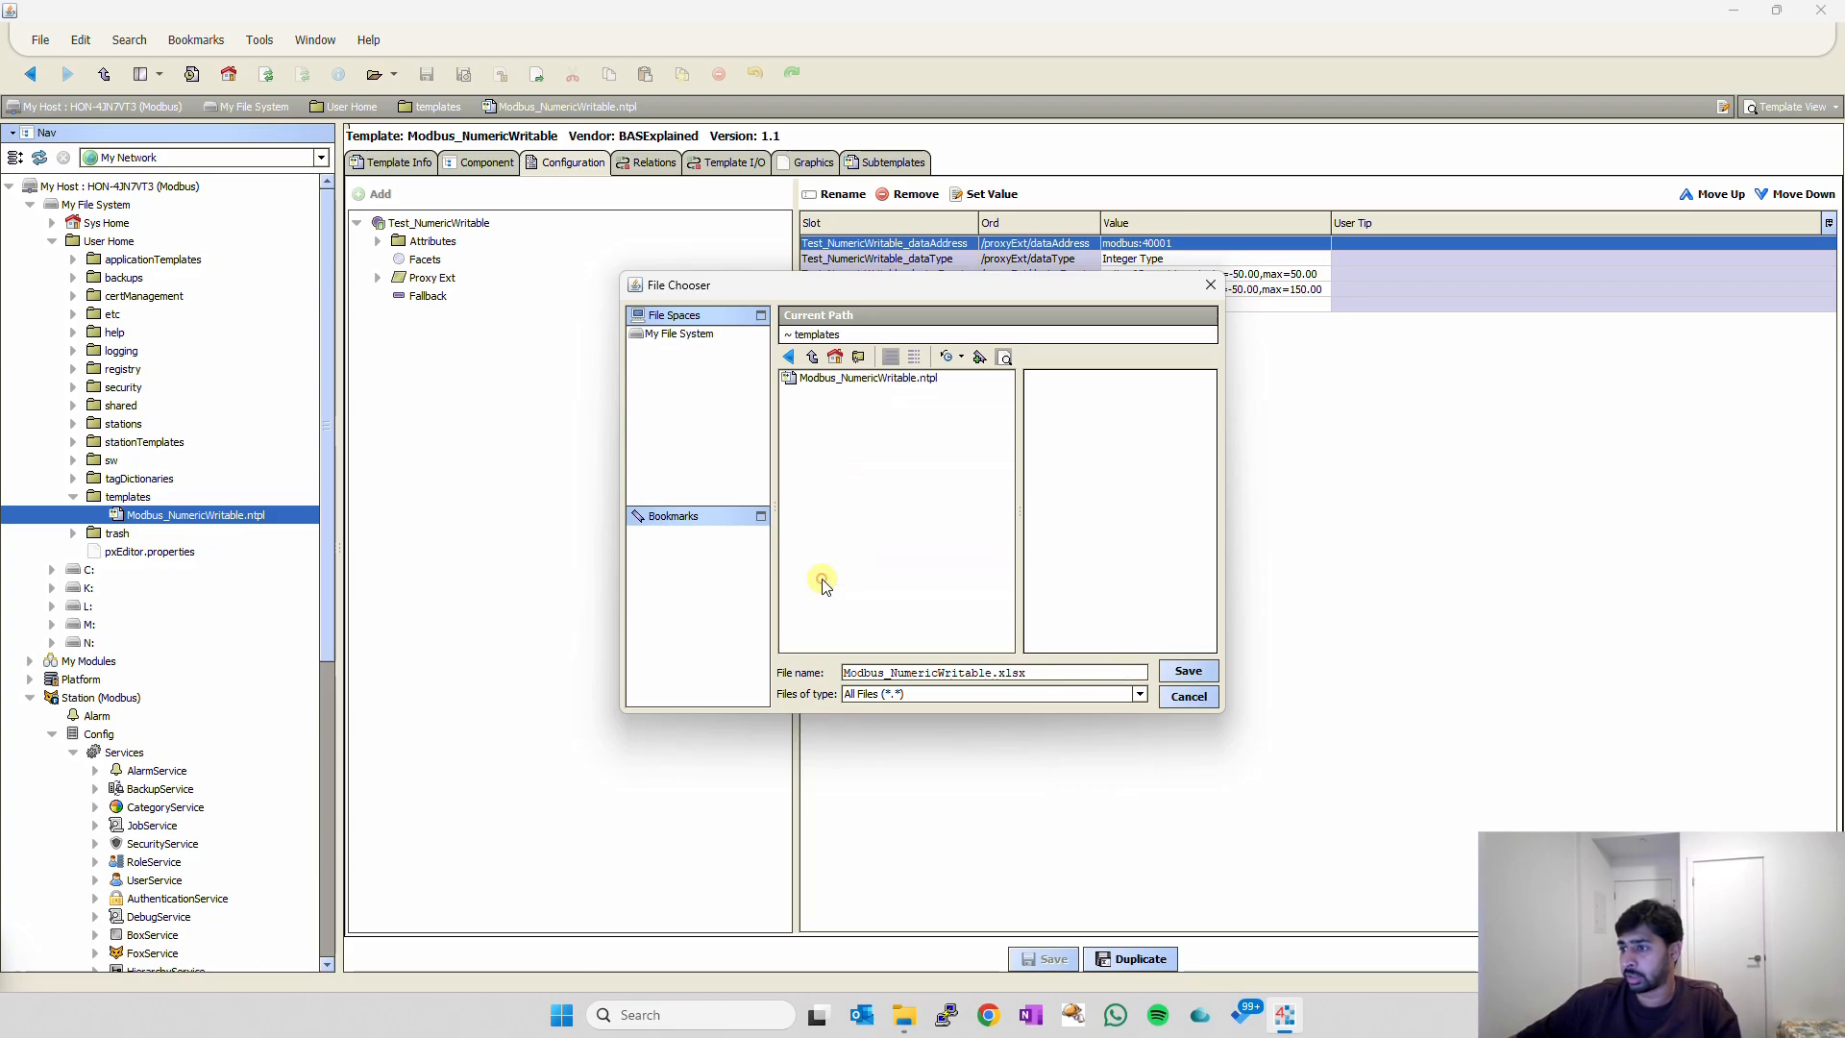
left_click(1192, 679)
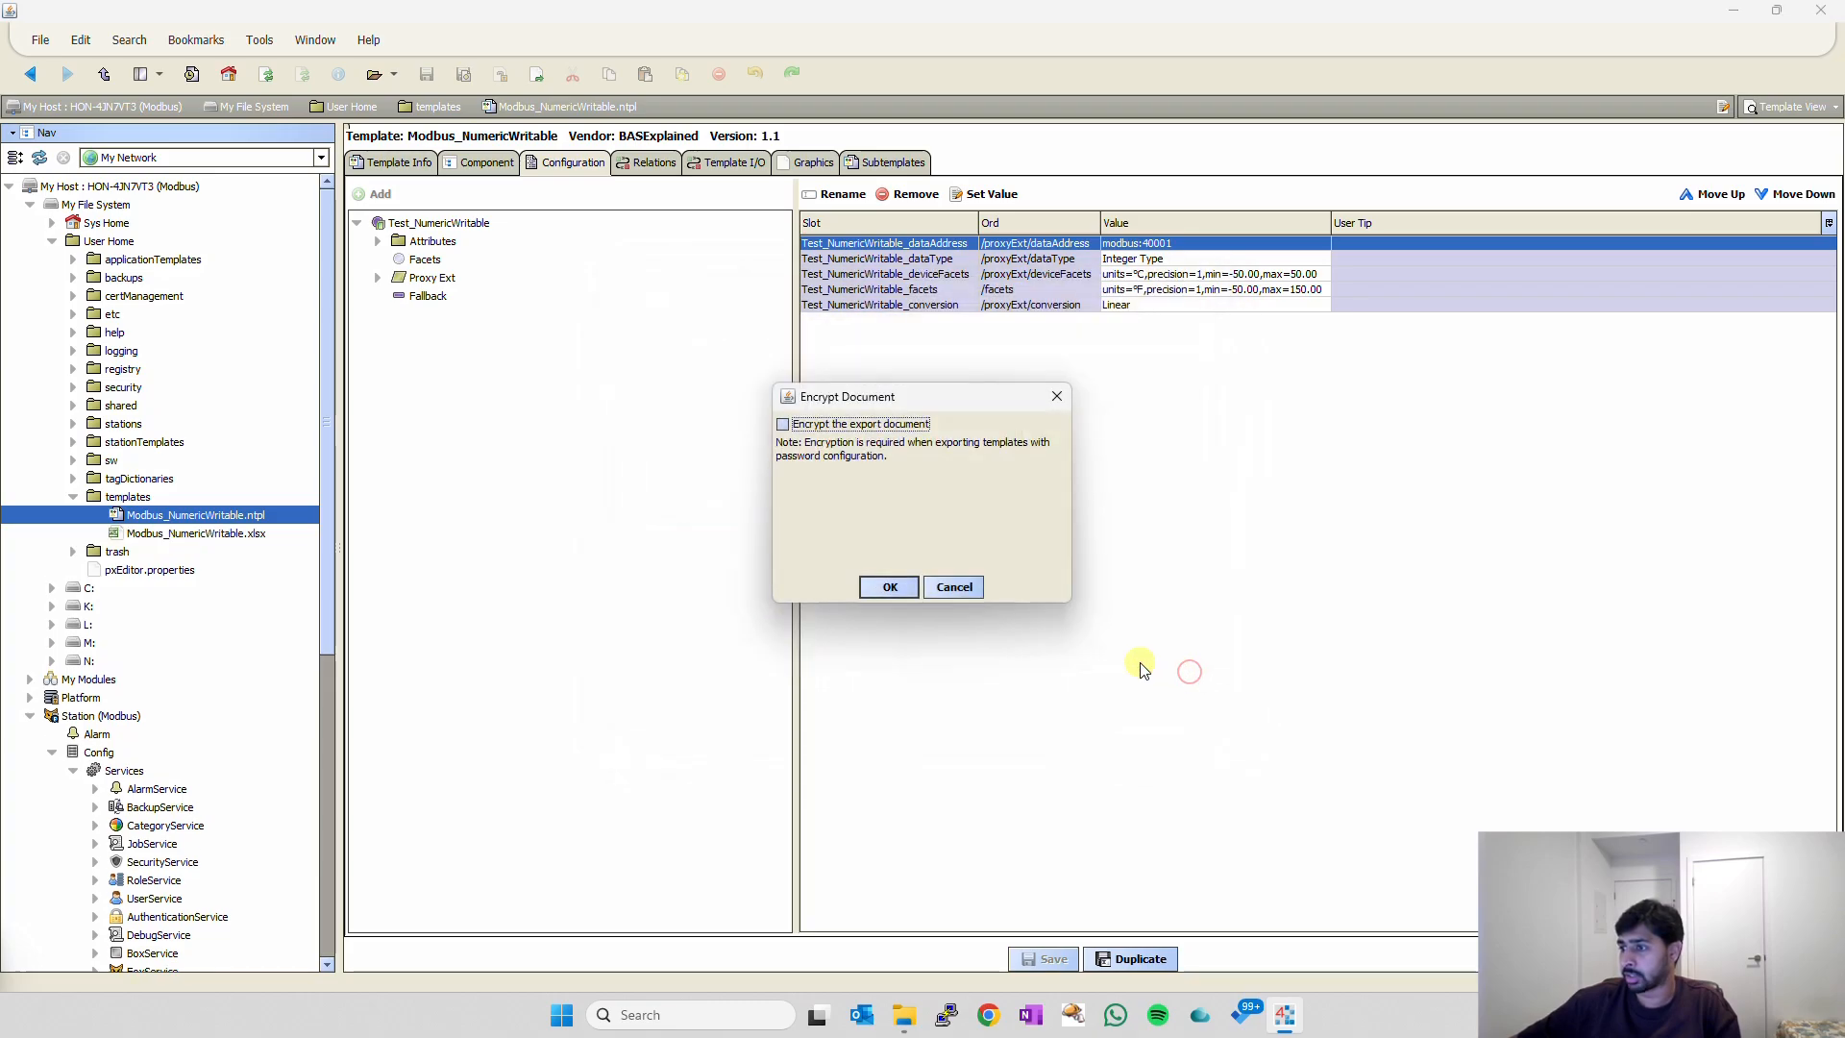
left_click(889, 587)
left_click(947, 540)
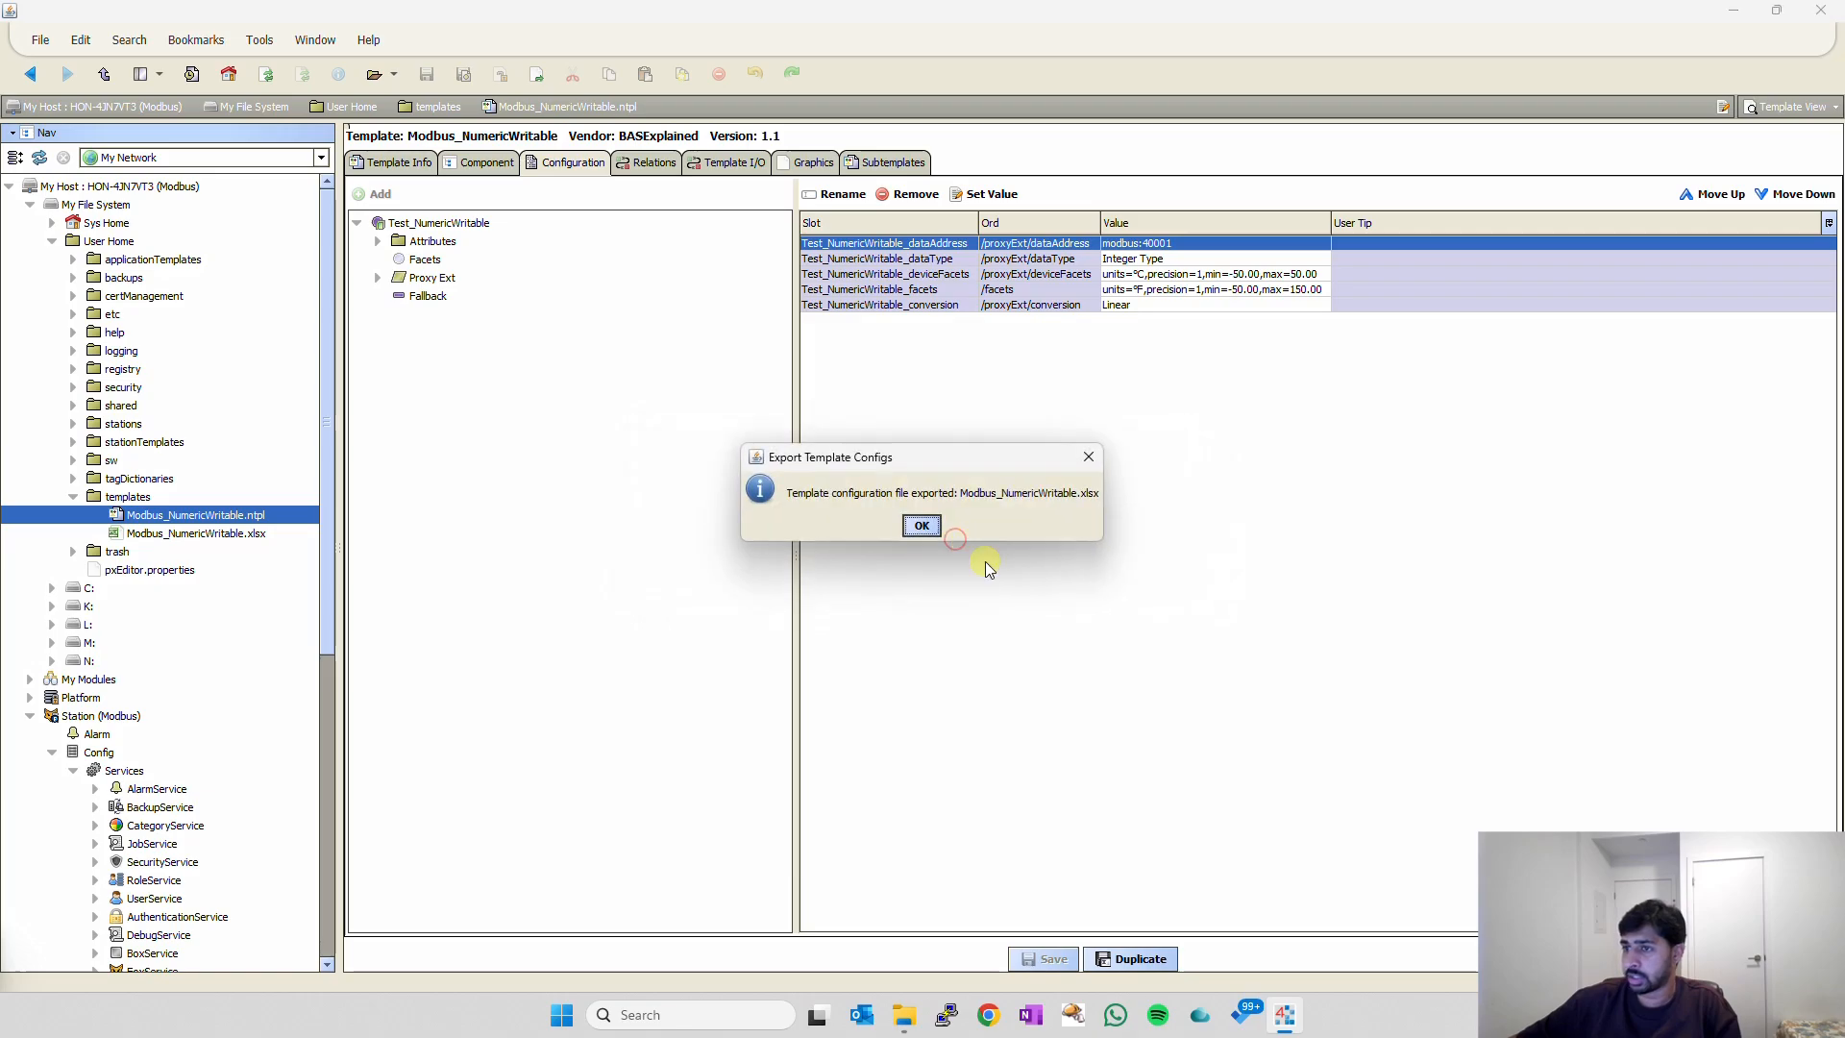
left_click(924, 523)
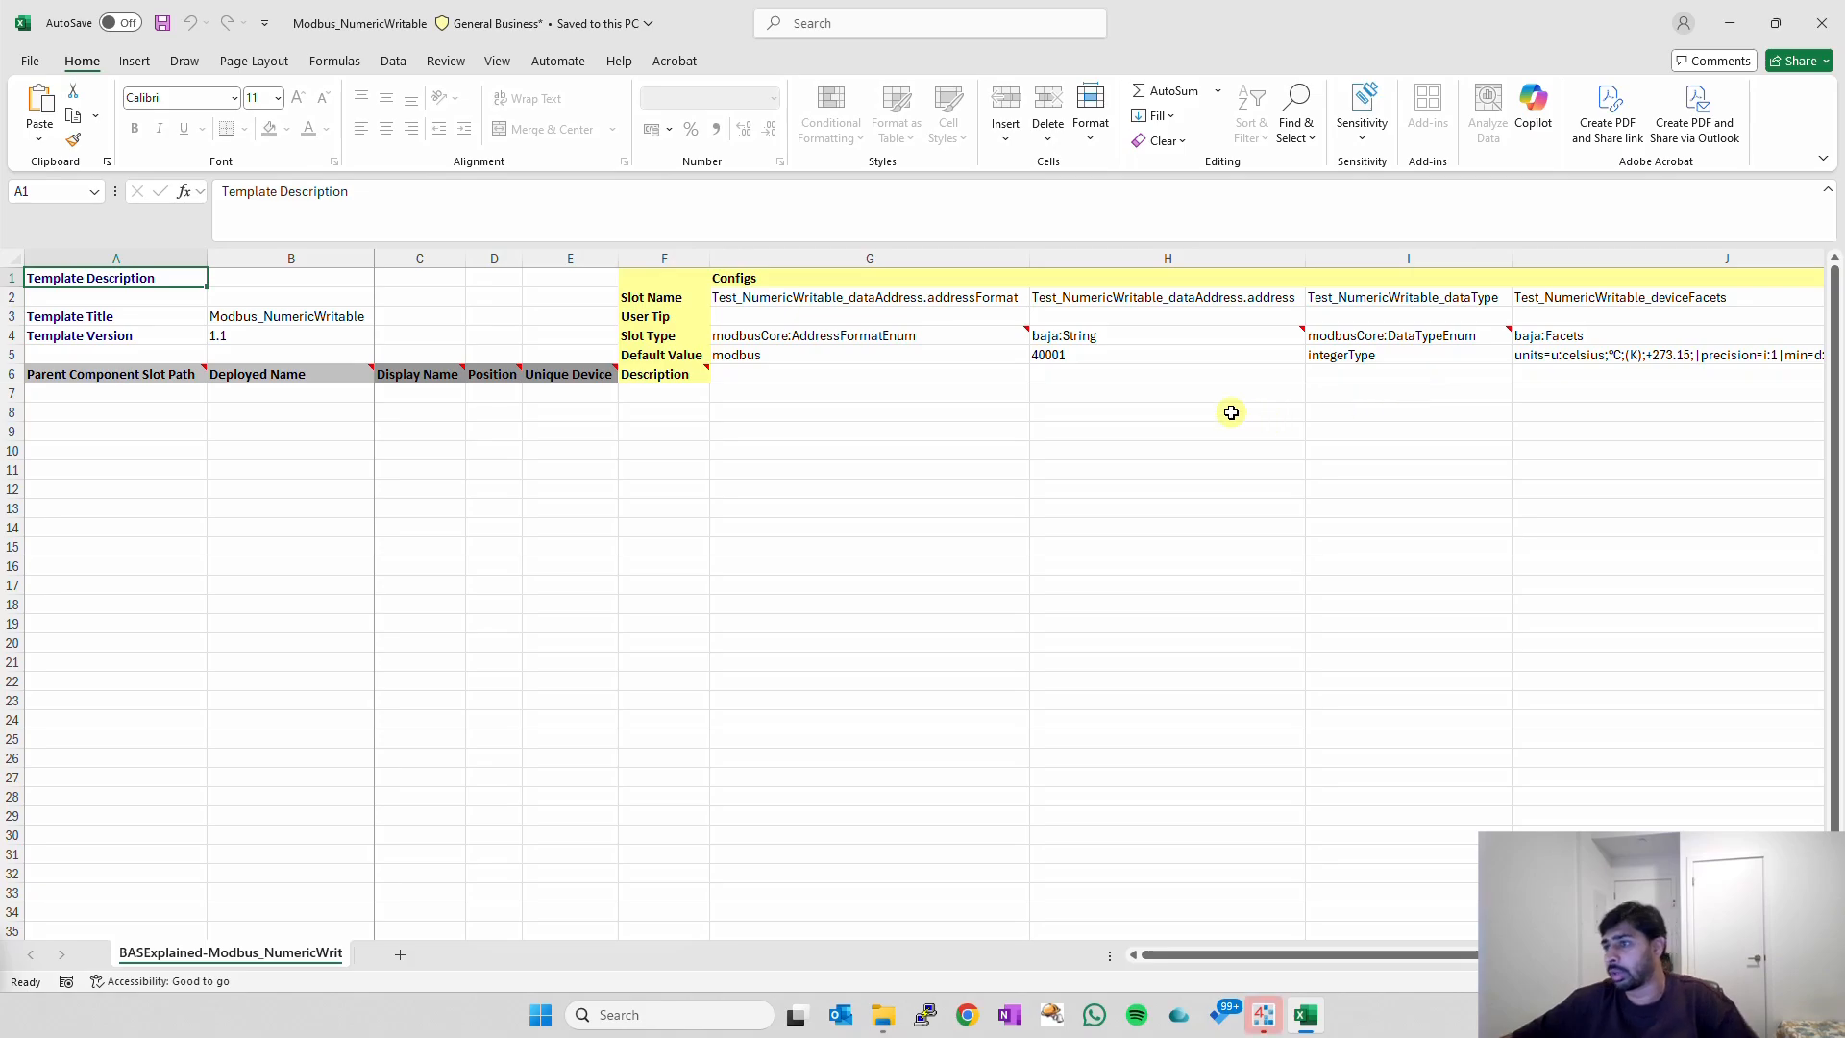
Examine the Test_NumericWritable_conversion column's slot type and default value in the exported Modbus_NumericWritable workbook, and close the workbook.
left_click(853, 396)
key("Tab")
key("Tab")
key("Tab")
key("Tab")
key("Tab")
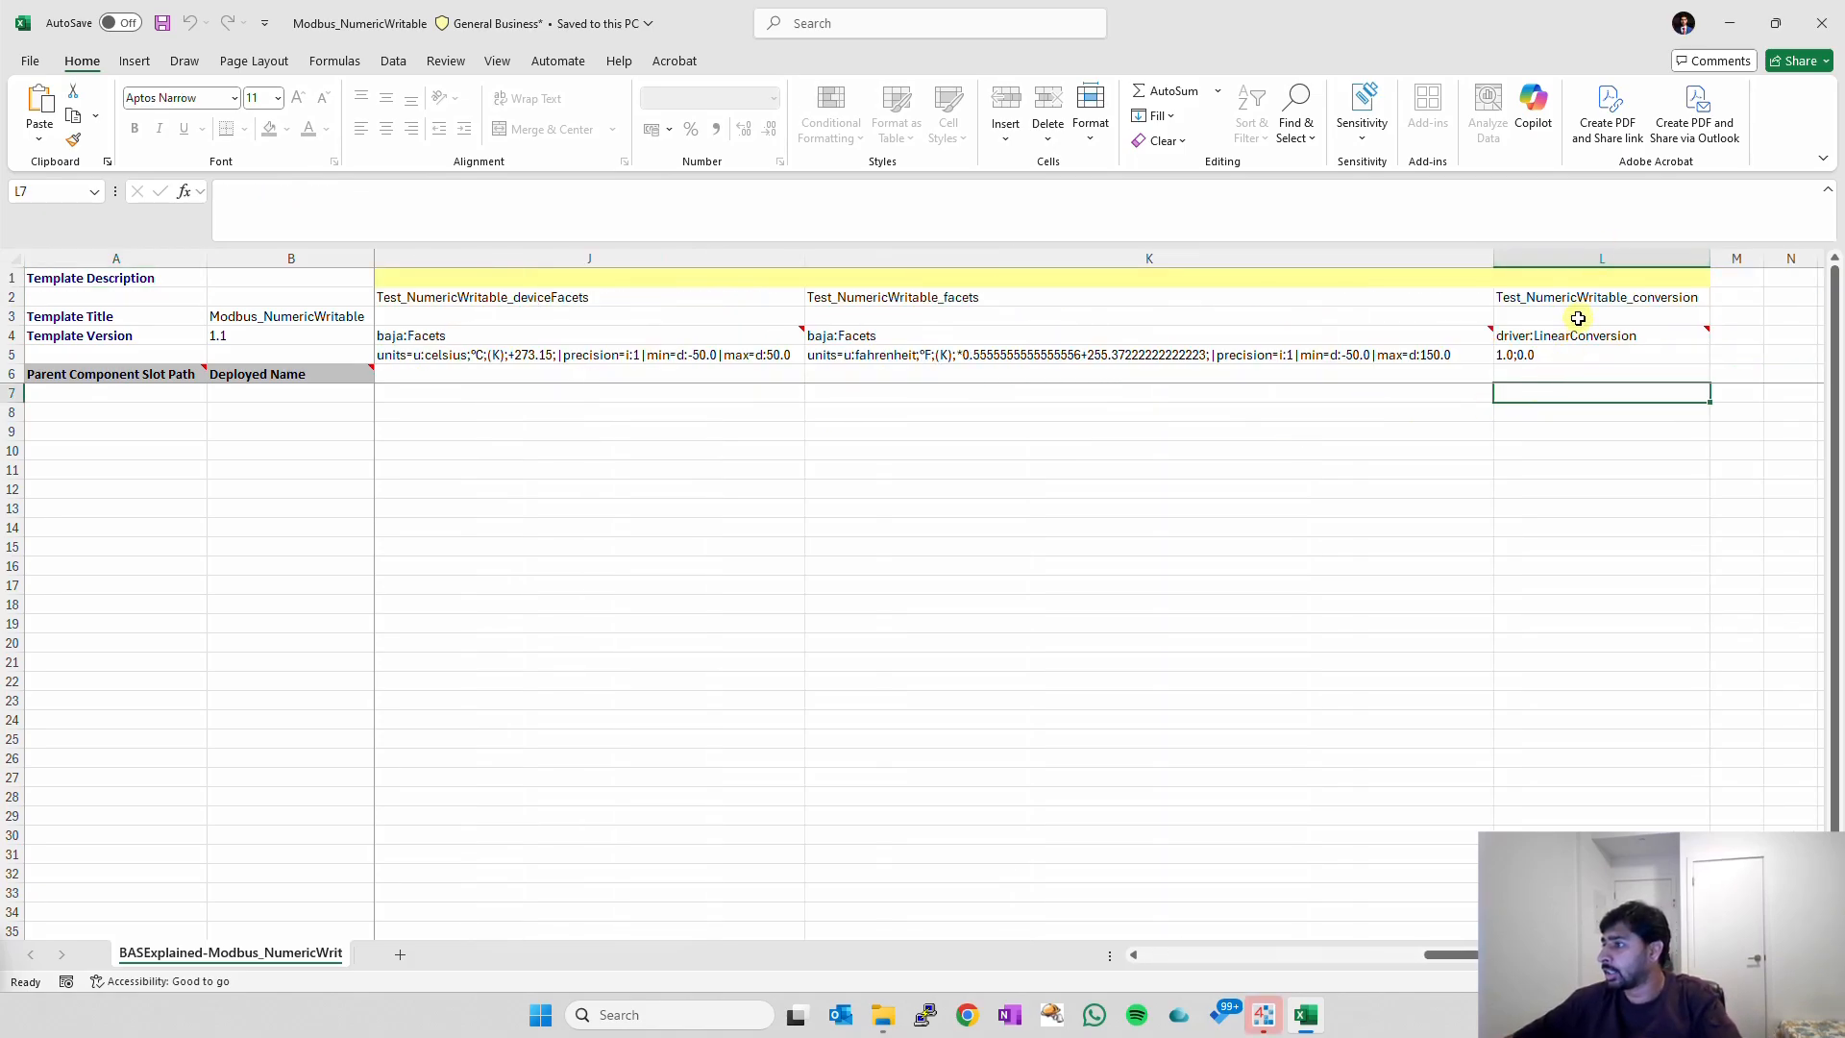
left_click(1576, 335)
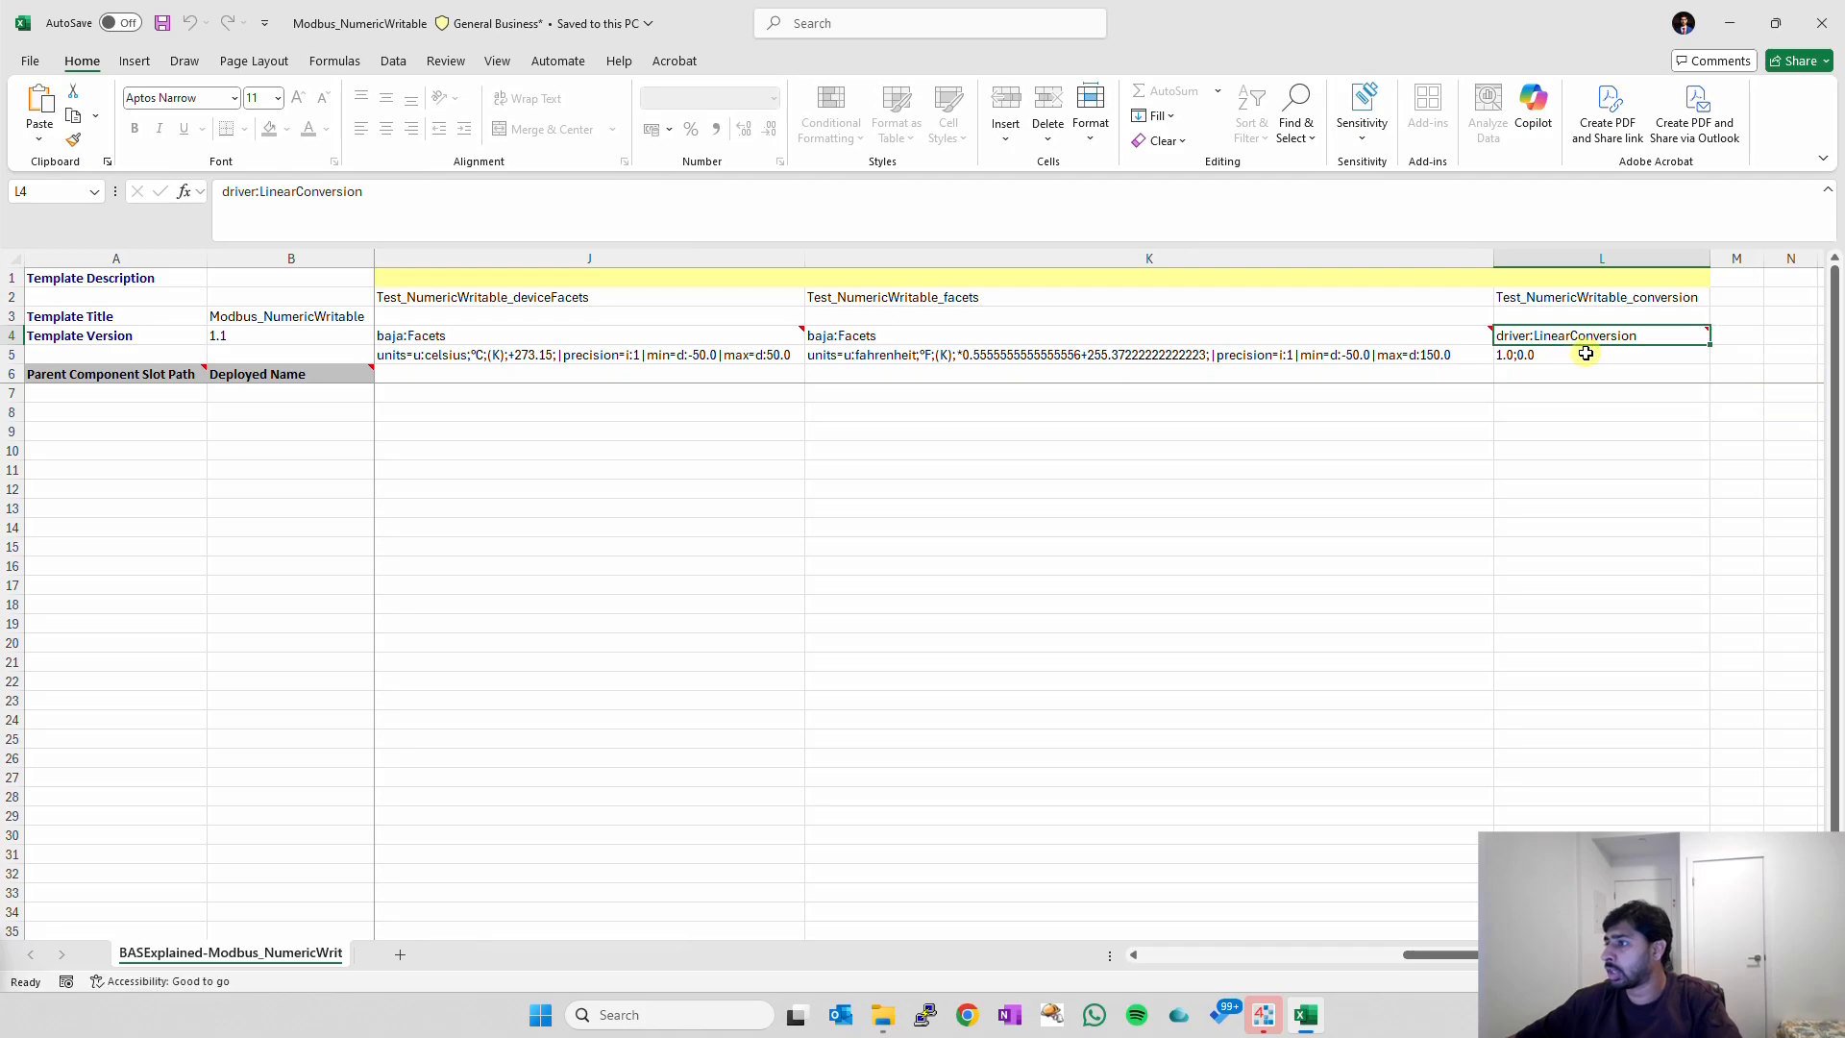
left_click(1528, 360)
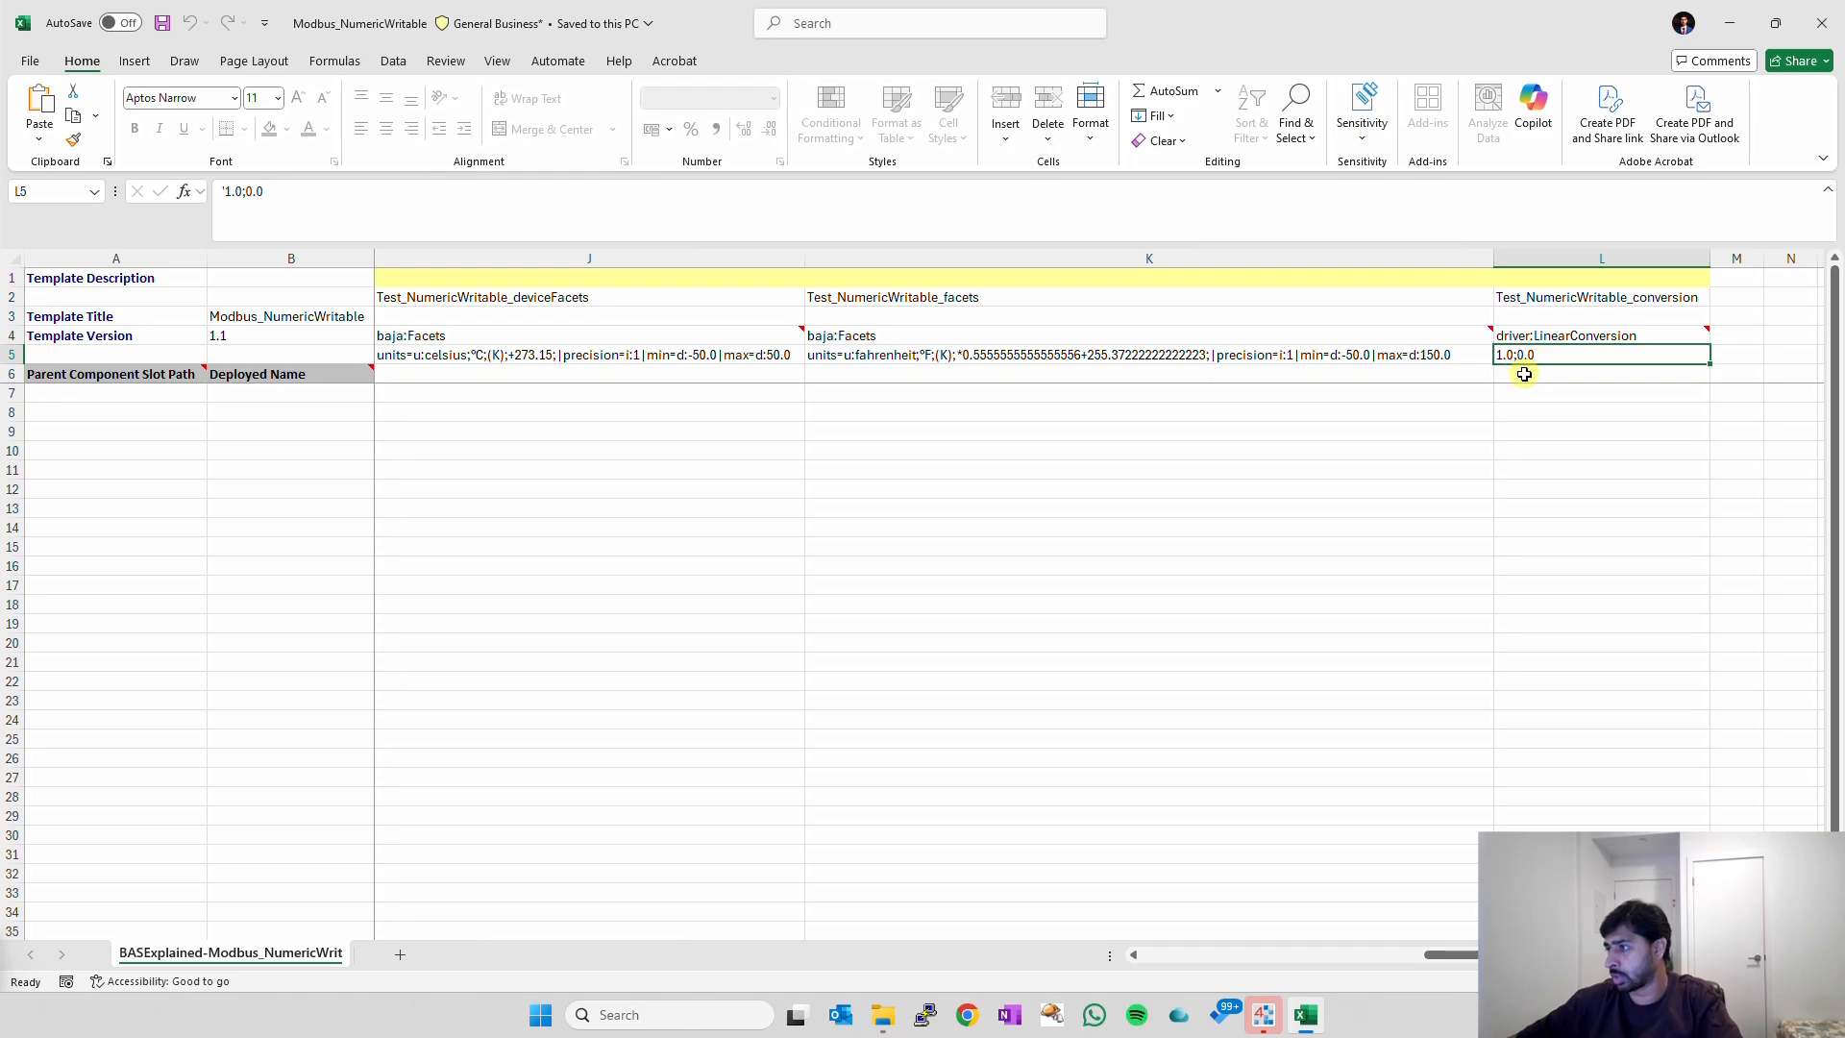
left_click(1525, 375)
mouse_move(1562, 336)
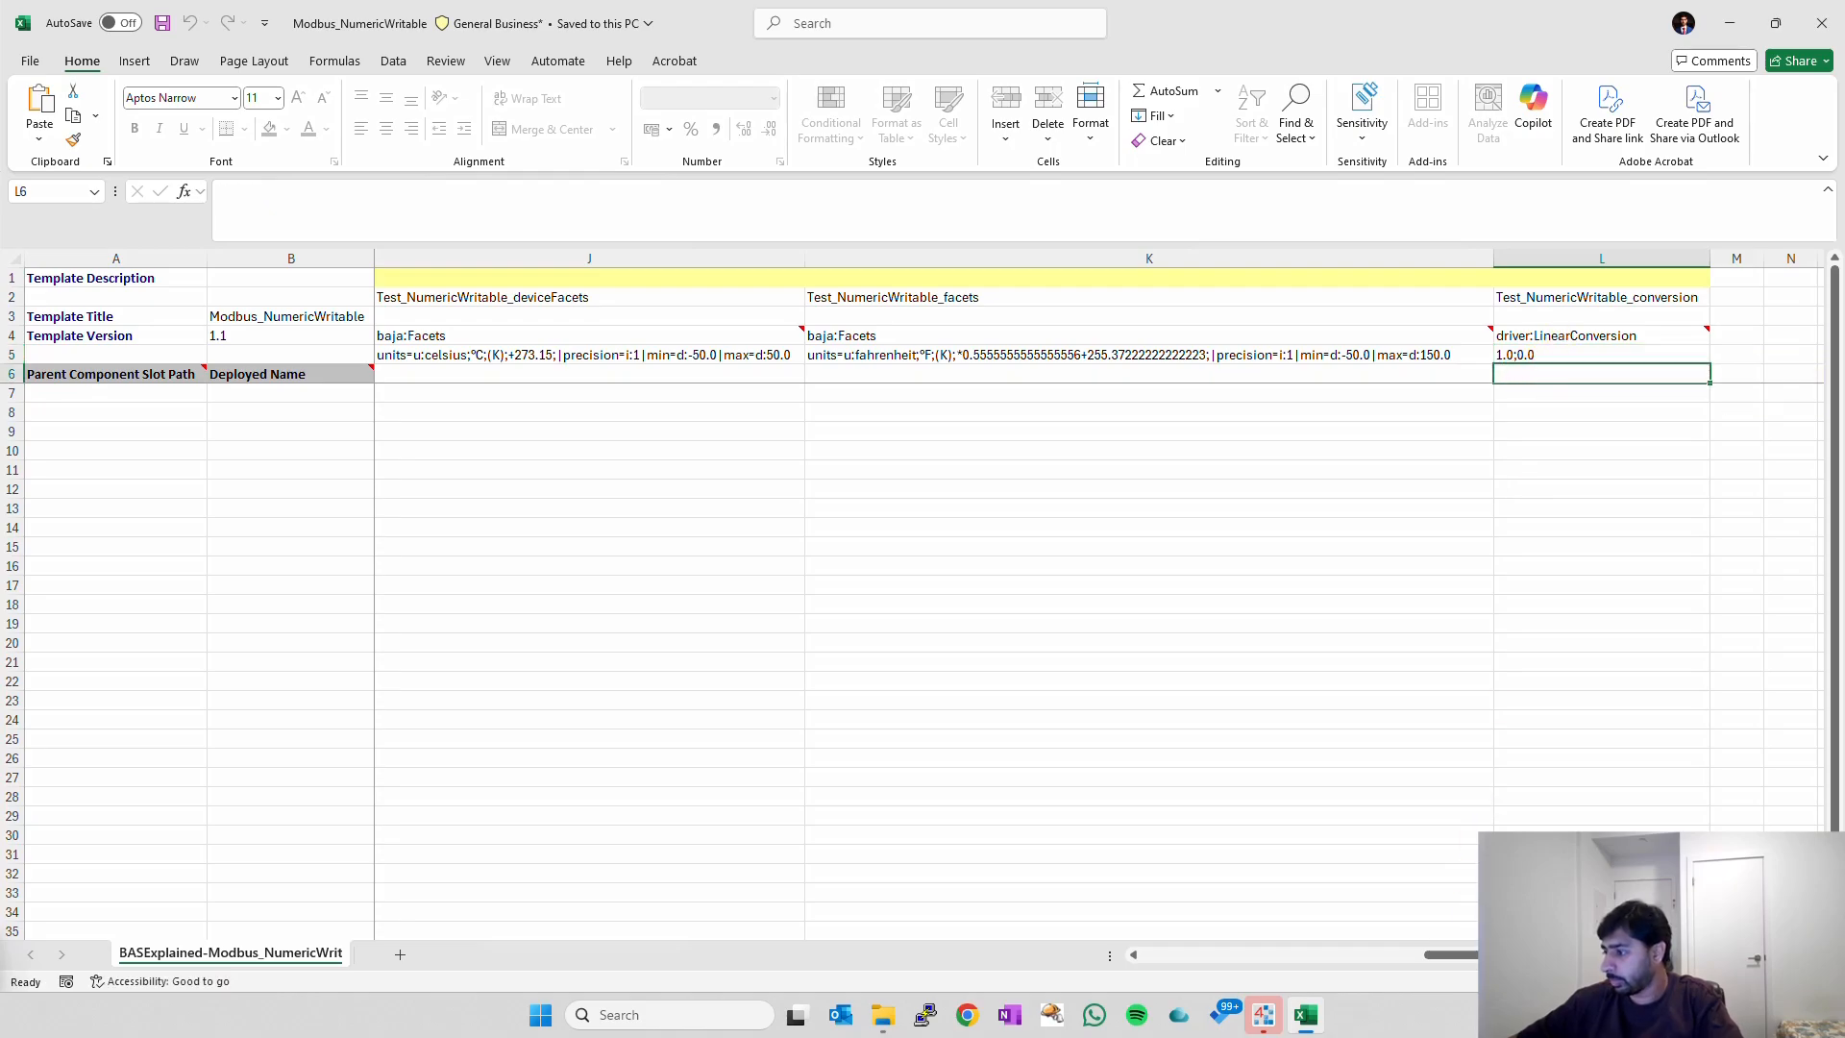
left_click_drag(1537, 955, 1575, 955)
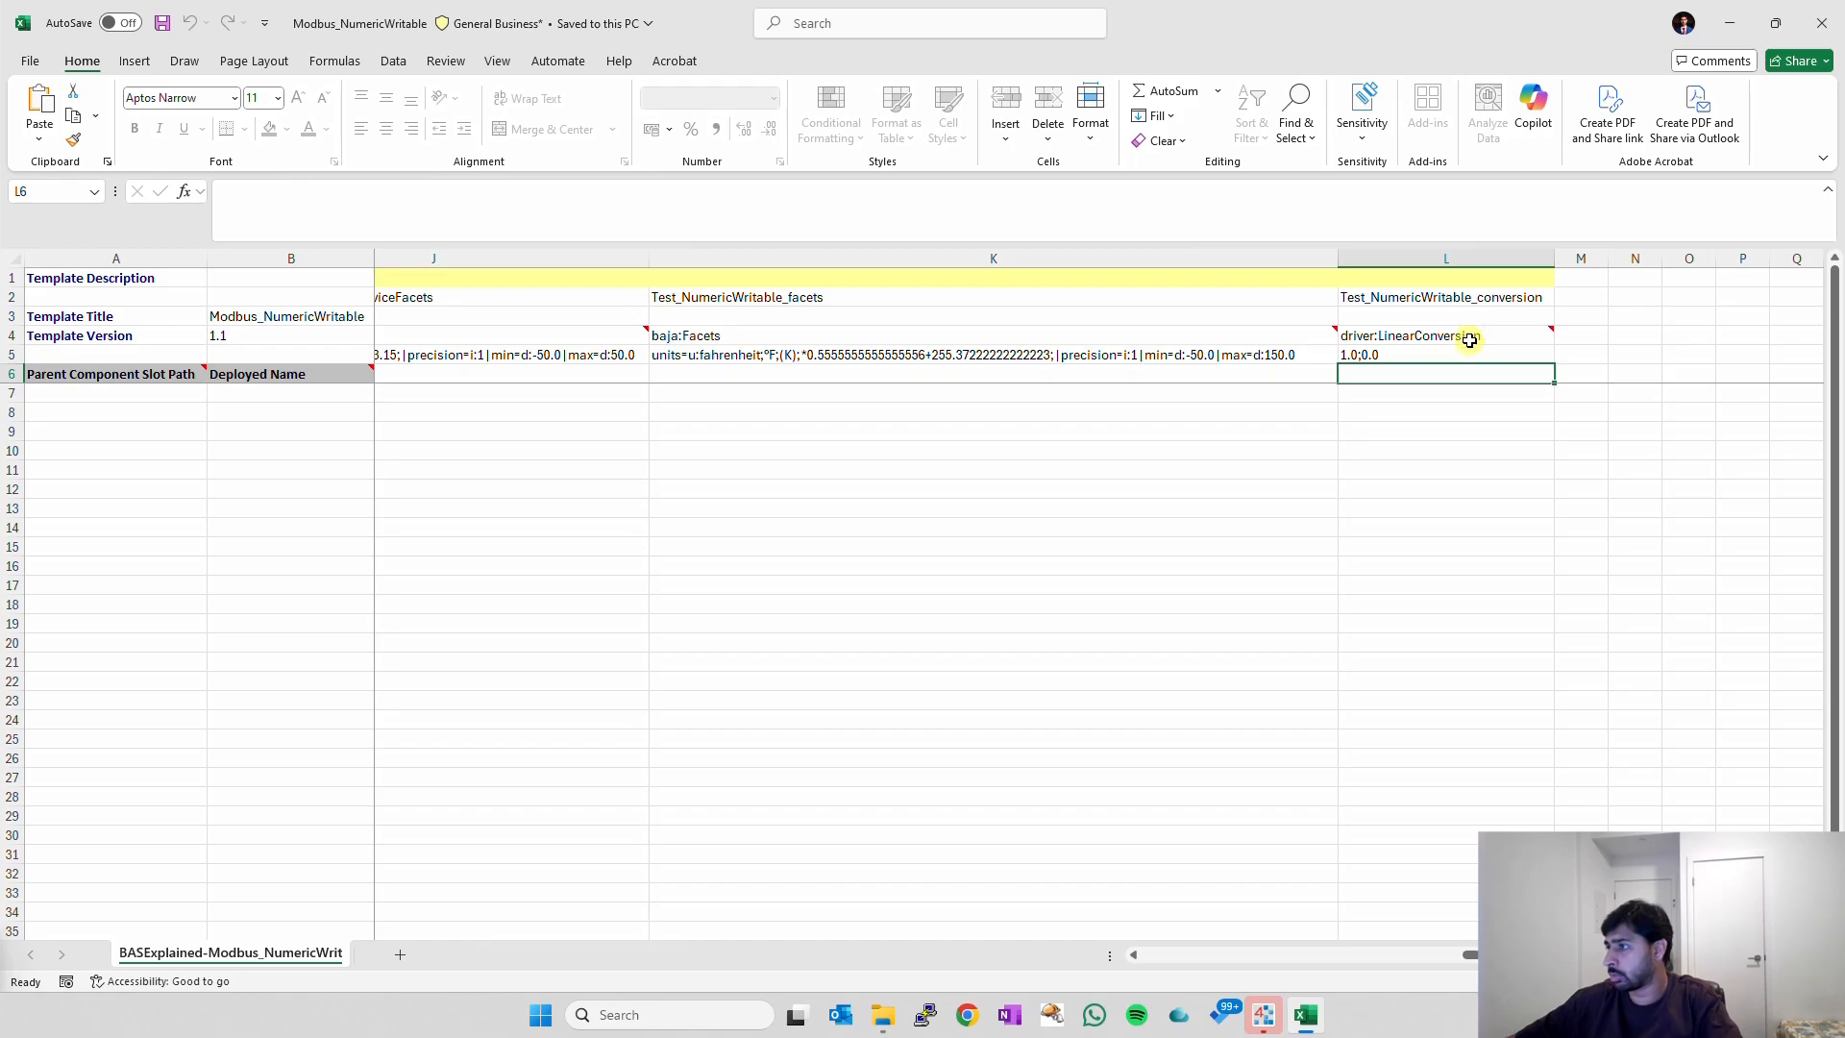
mouse_move(1471, 340)
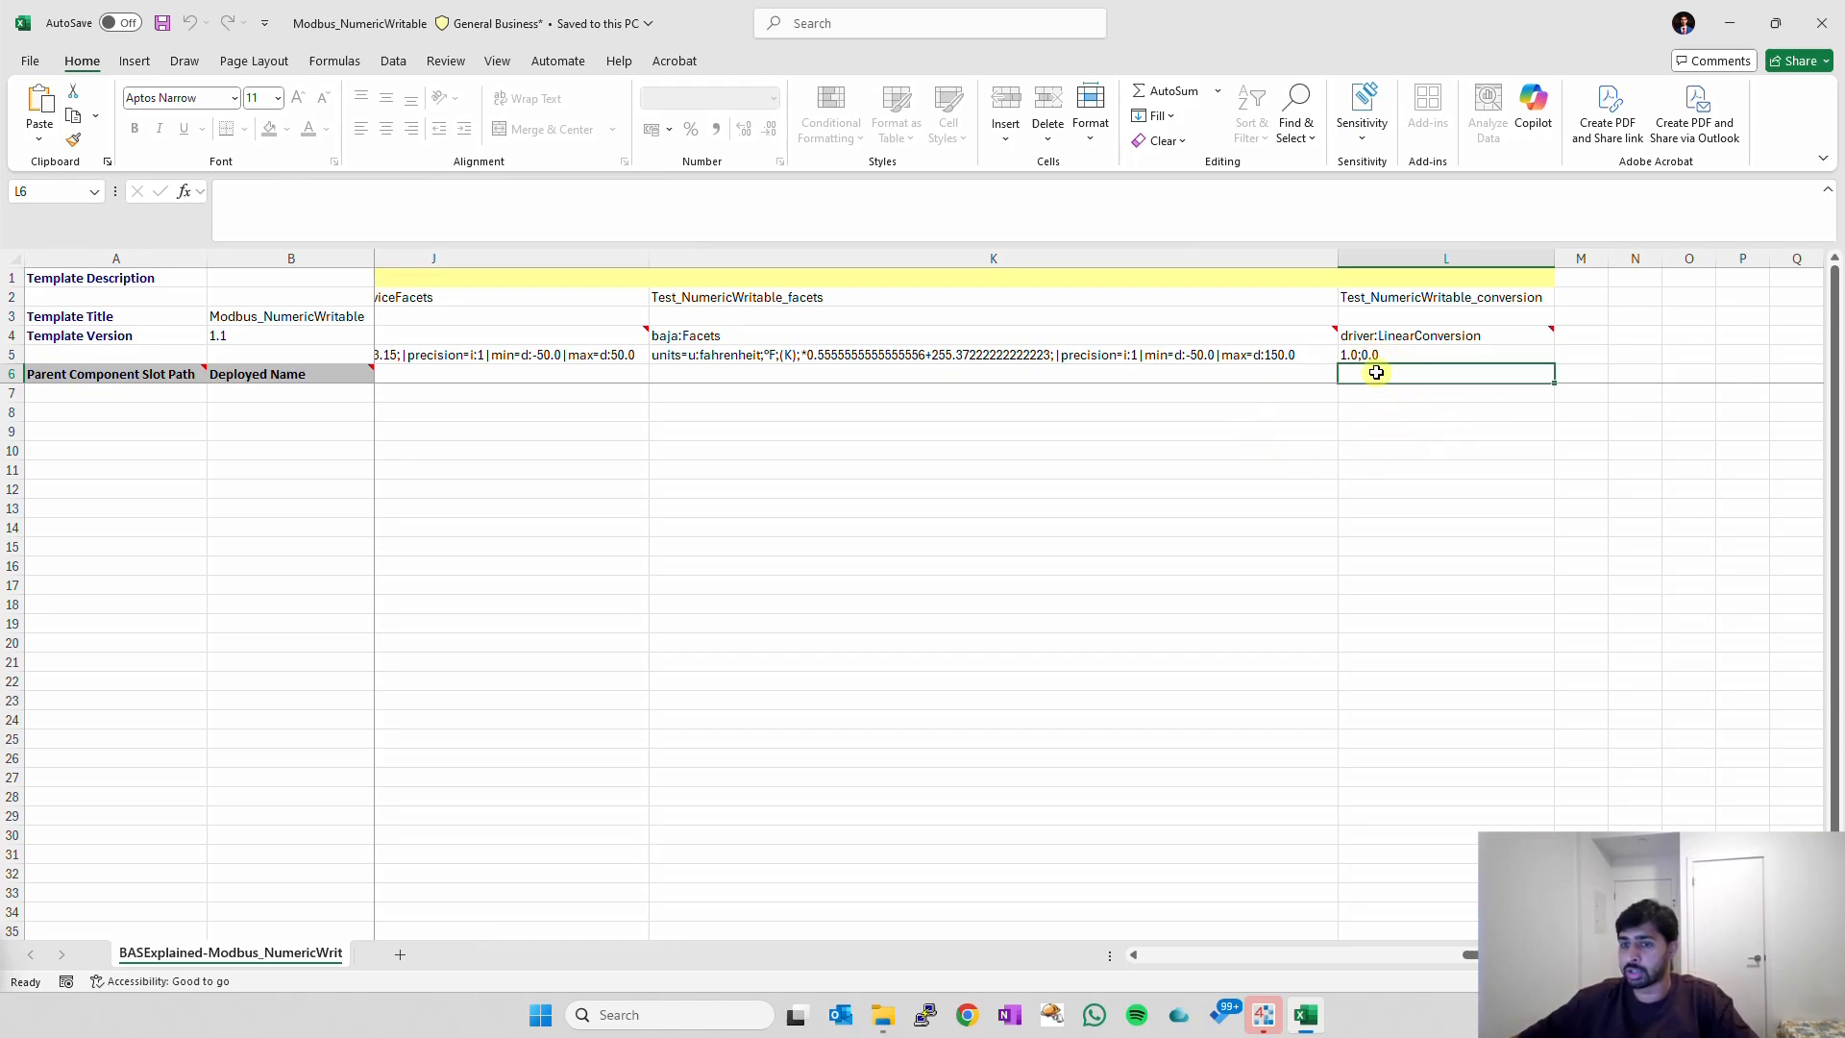
left_click(1821, 22)
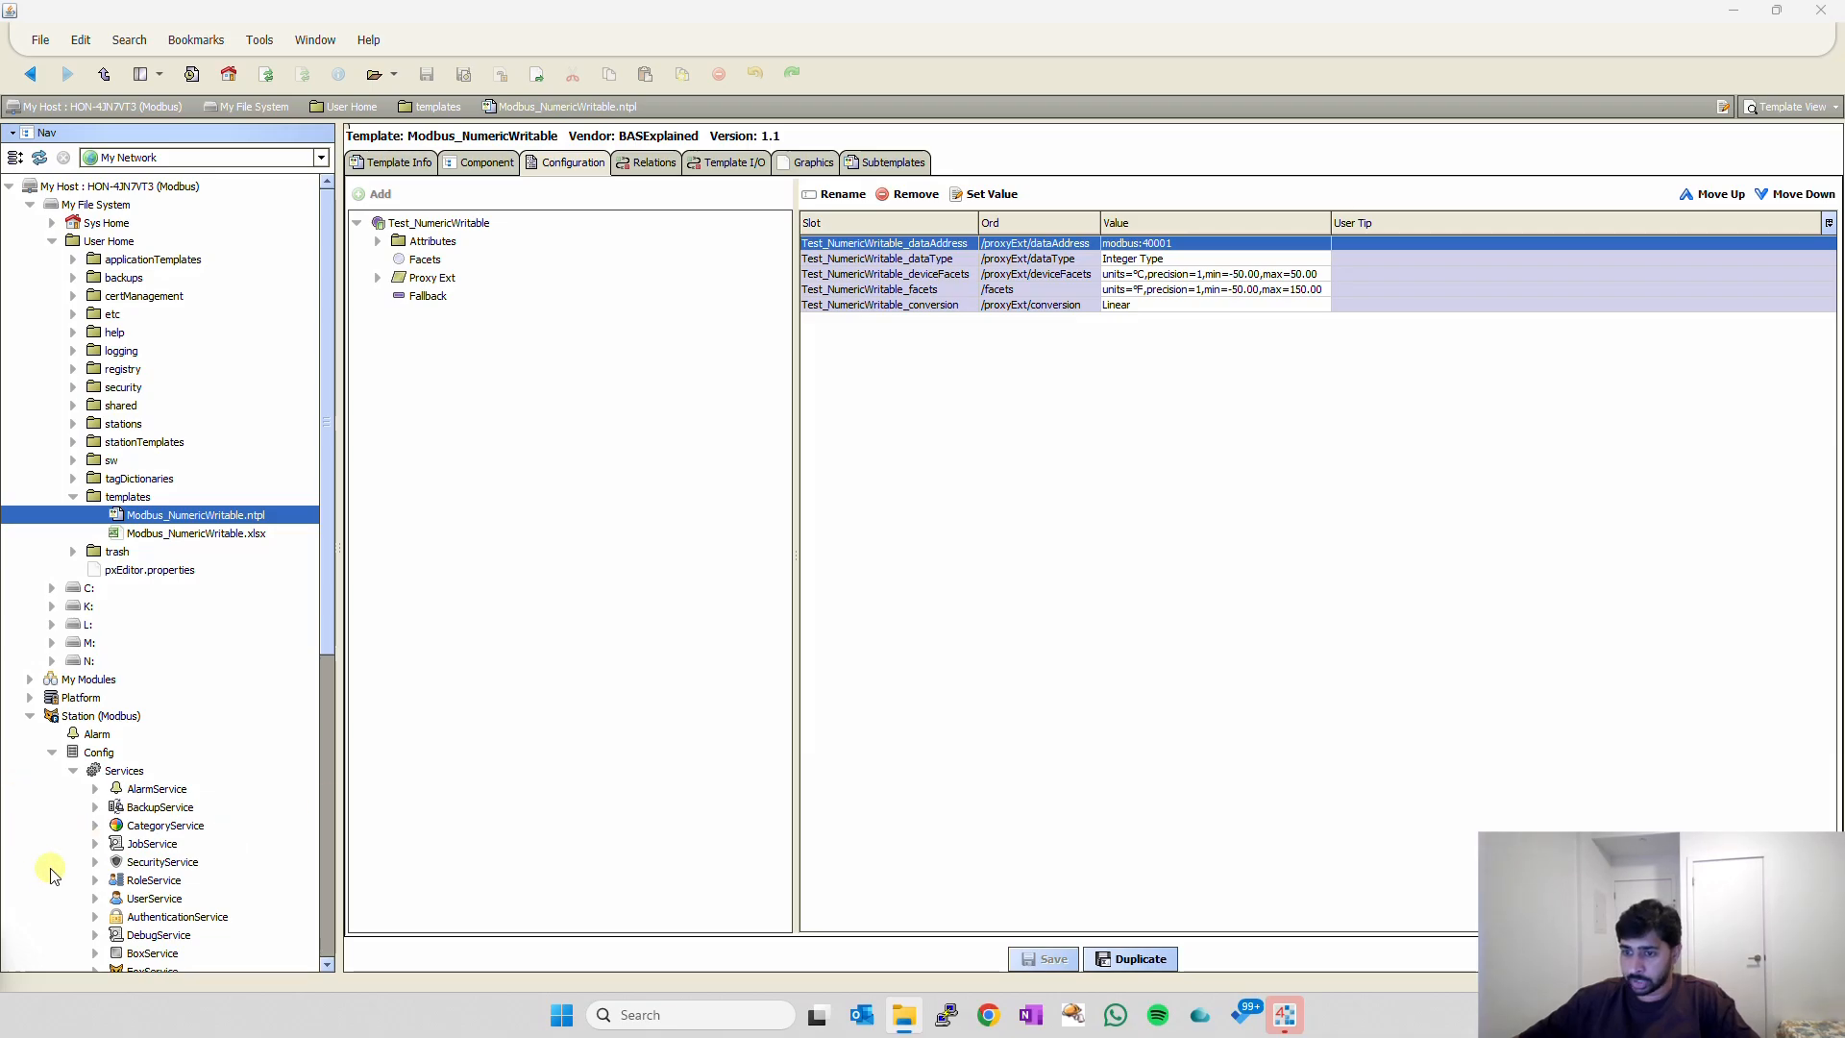
Review the points under Test_Device and inspect Test_3's data address, data type and conversion settings without changing them.
scroll(136, 753, "down", 2)
scroll(76, 624, "down", 7)
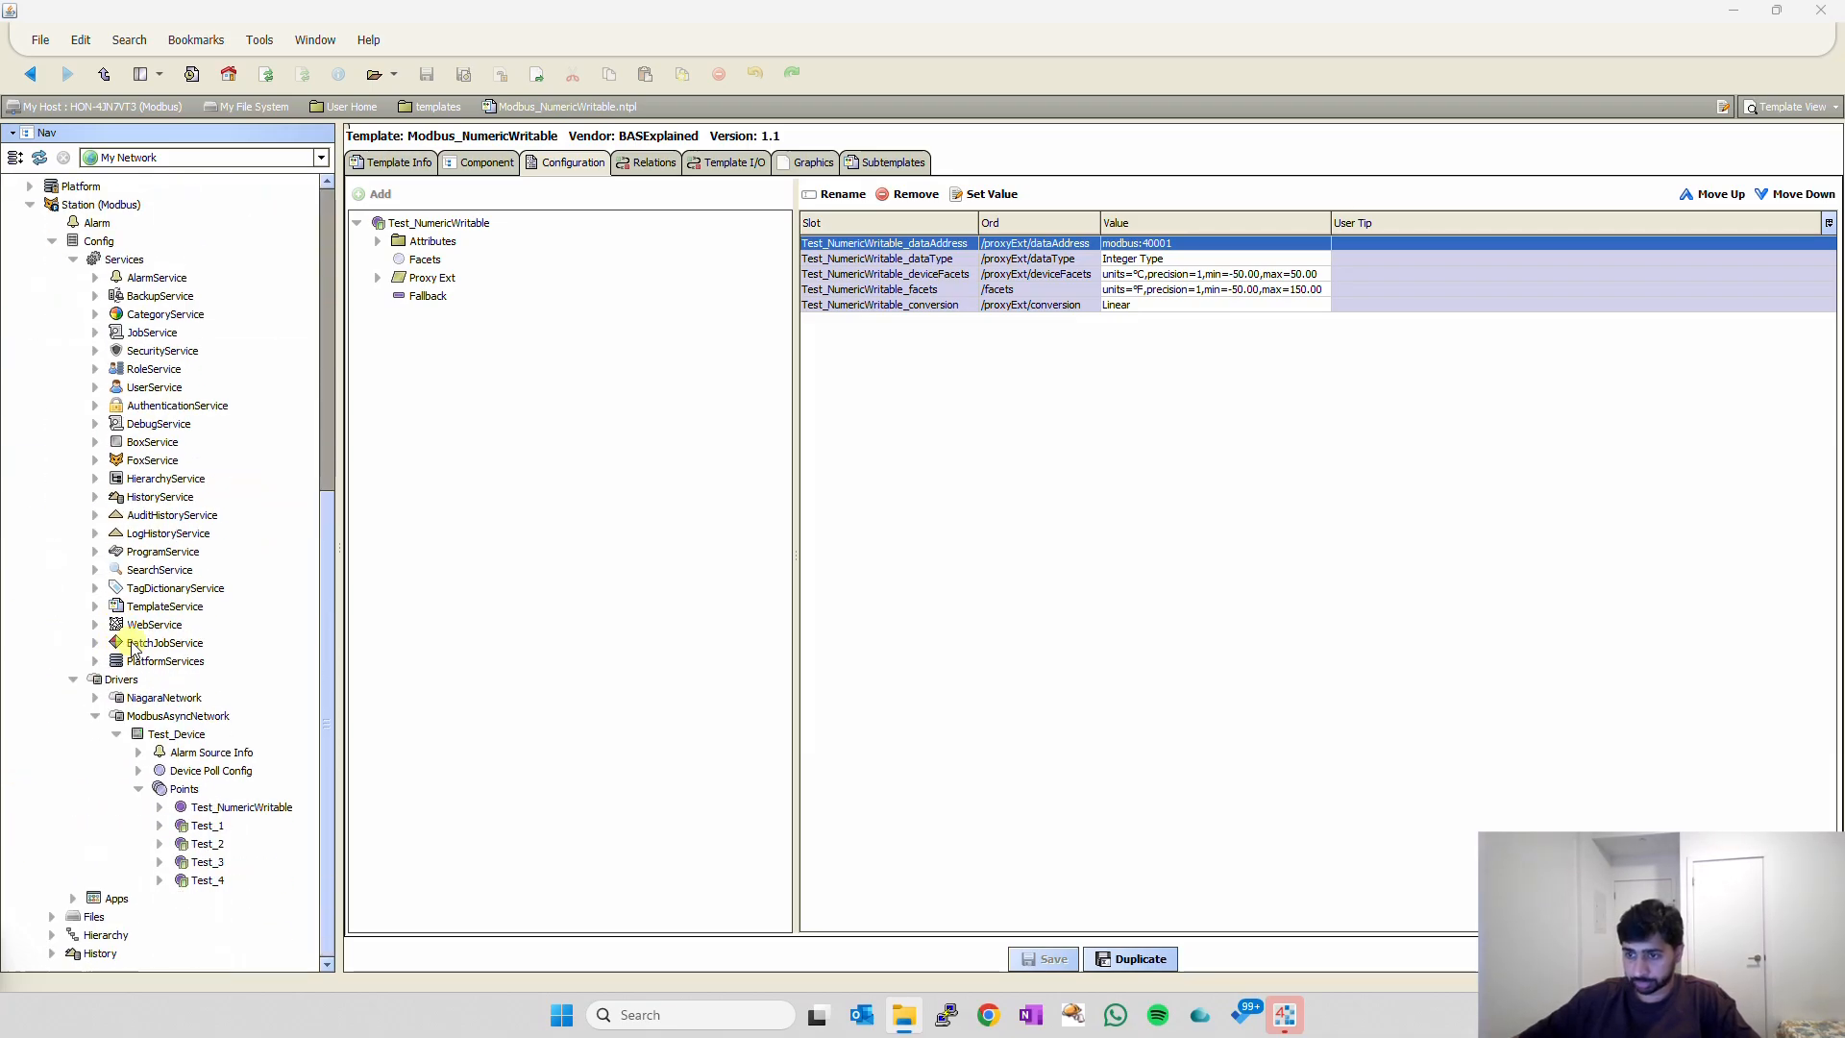
left_click(183, 790)
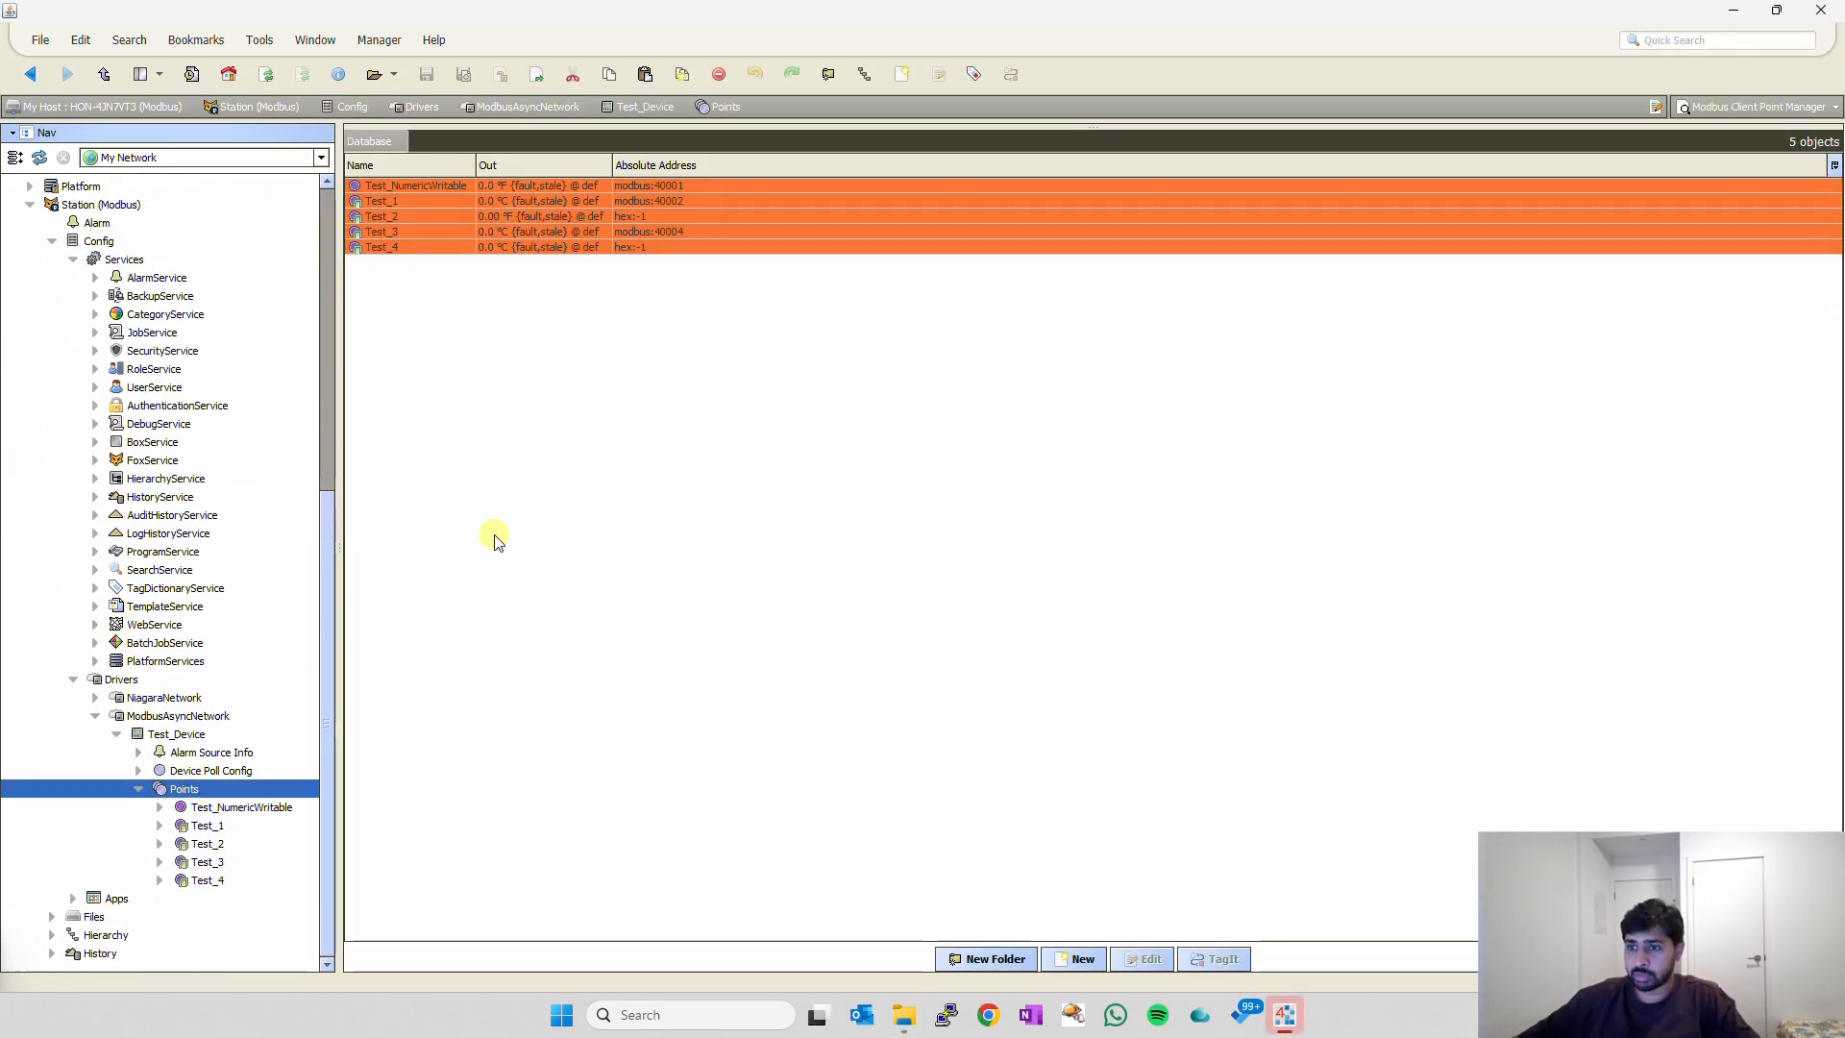
right_click(179, 736)
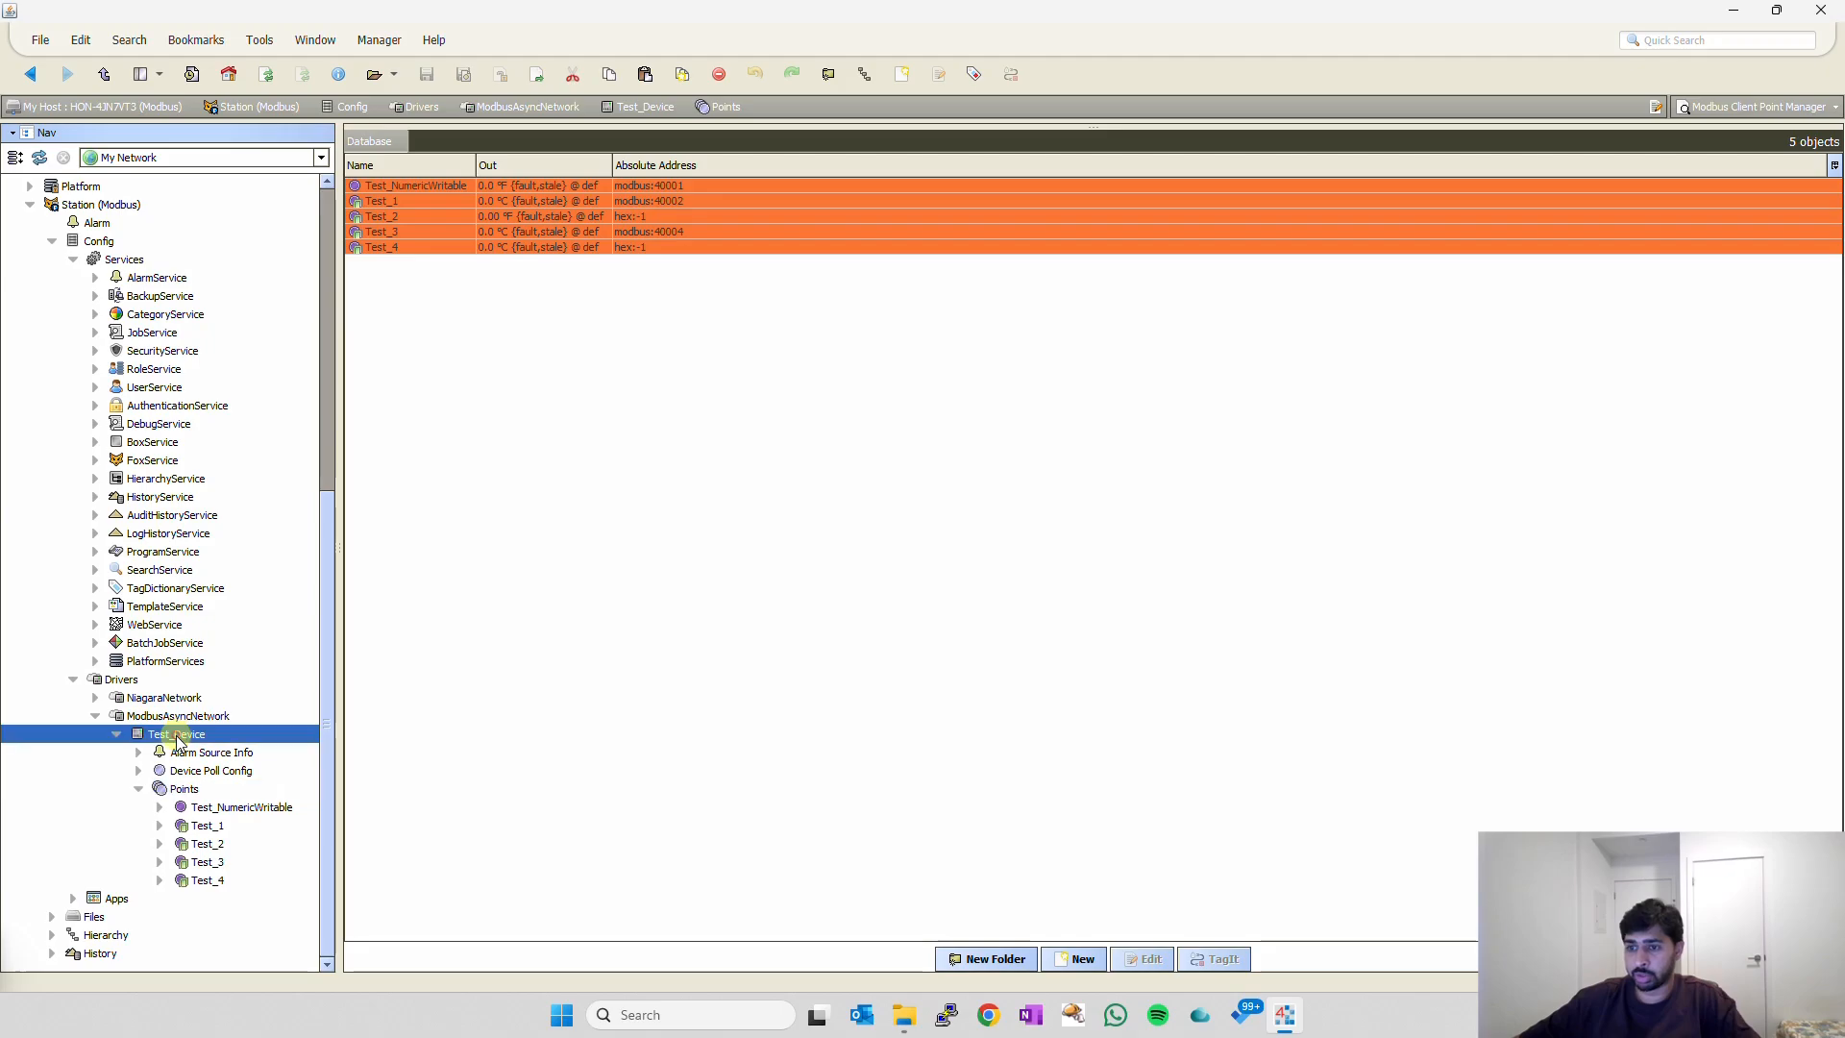
left_click(576, 568)
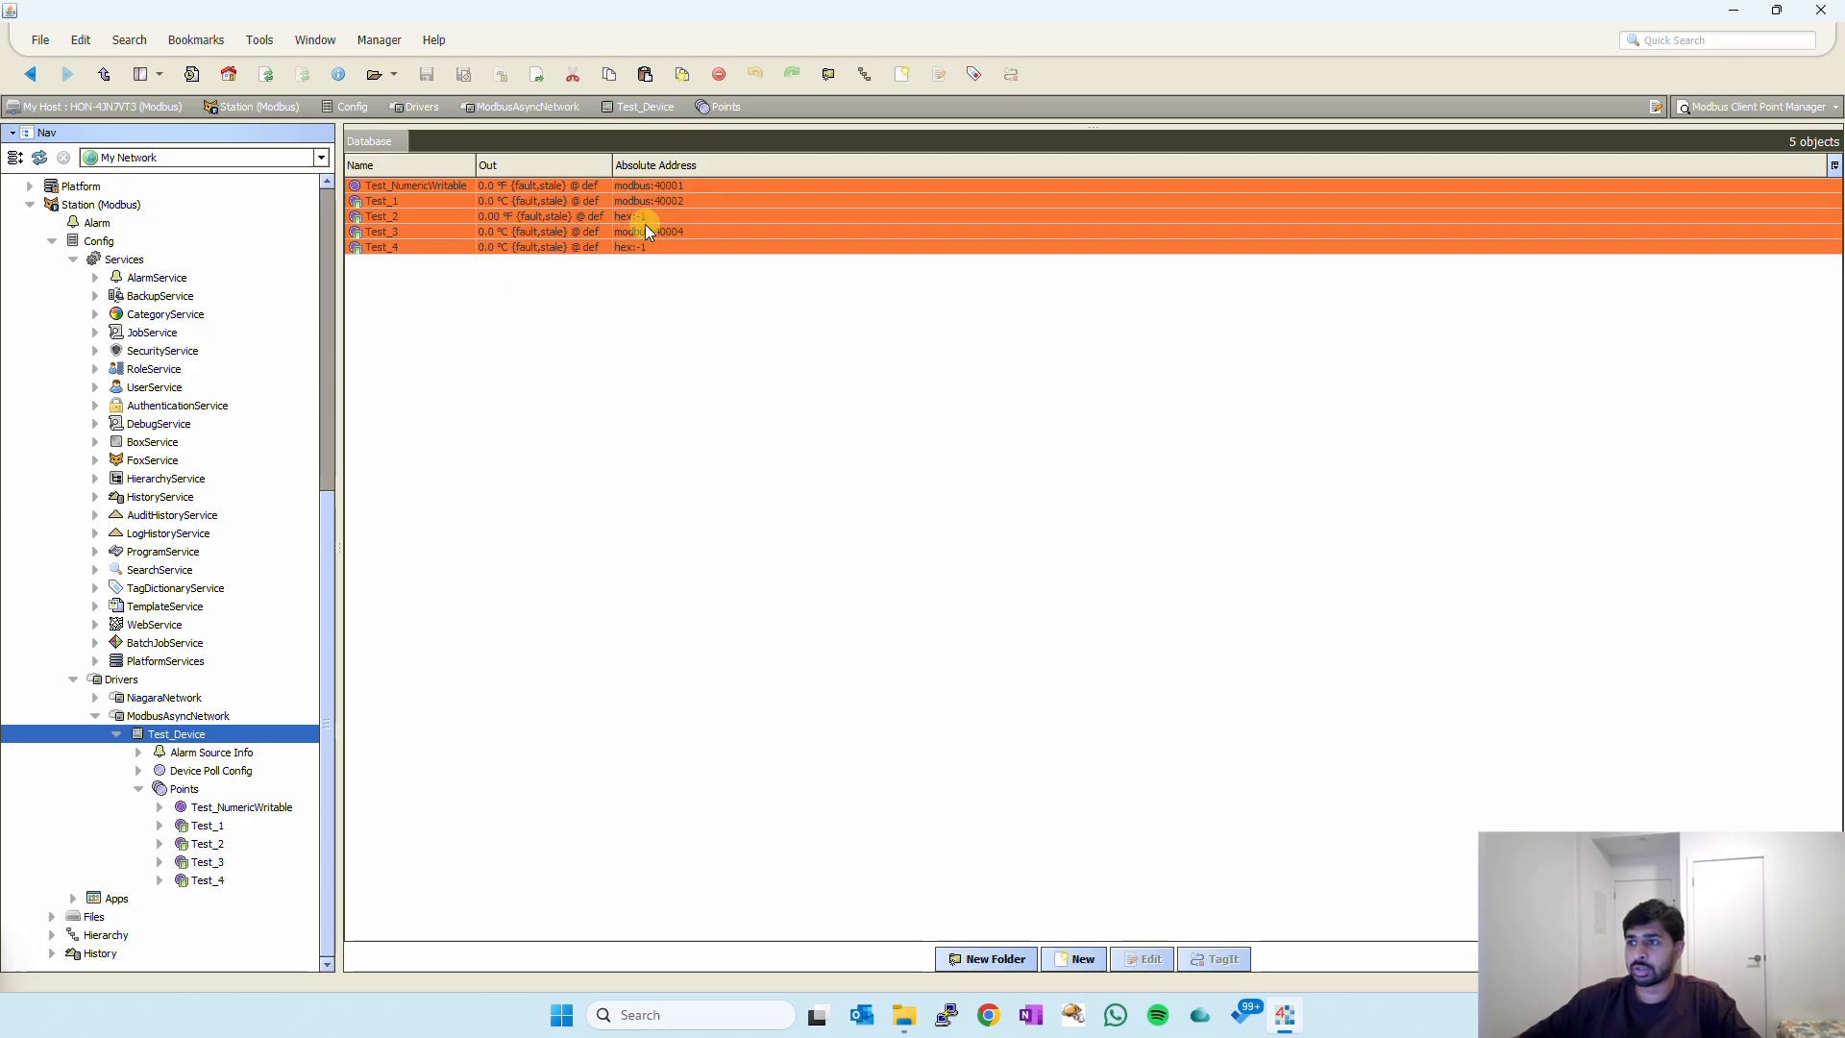
double_click(406, 232)
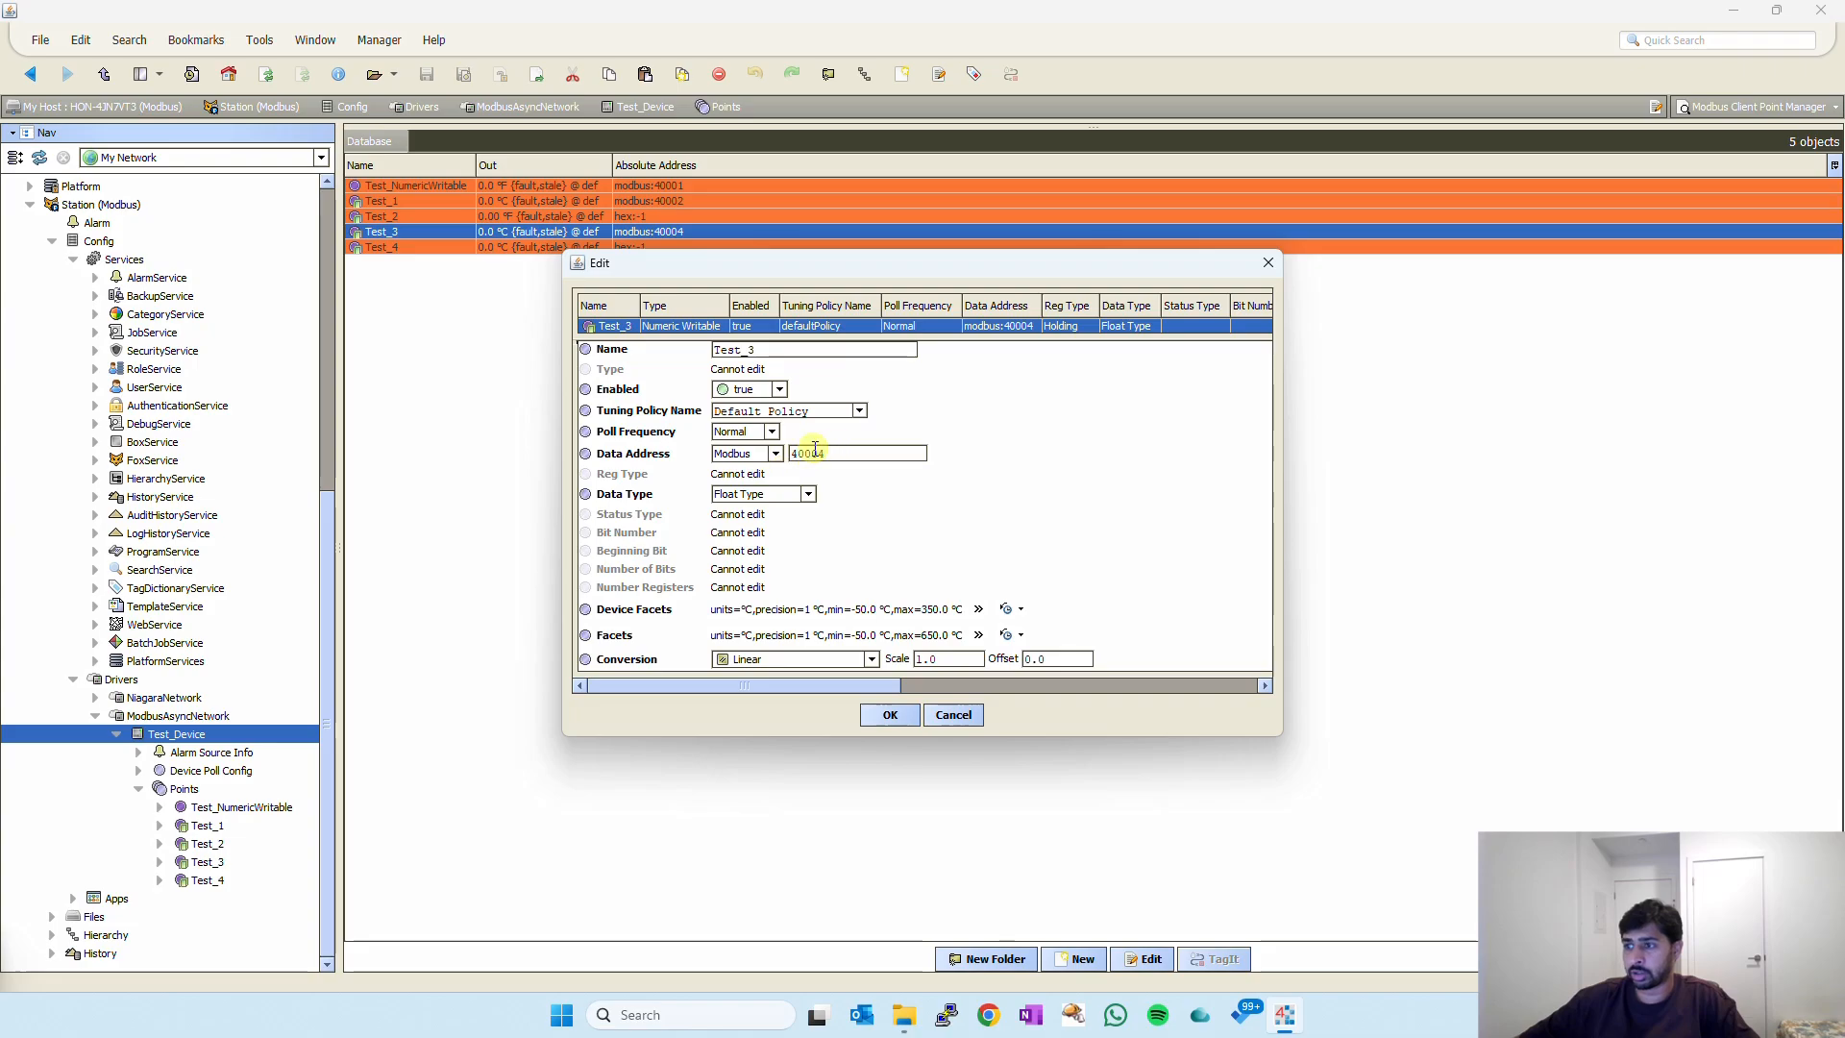
left_click(1268, 263)
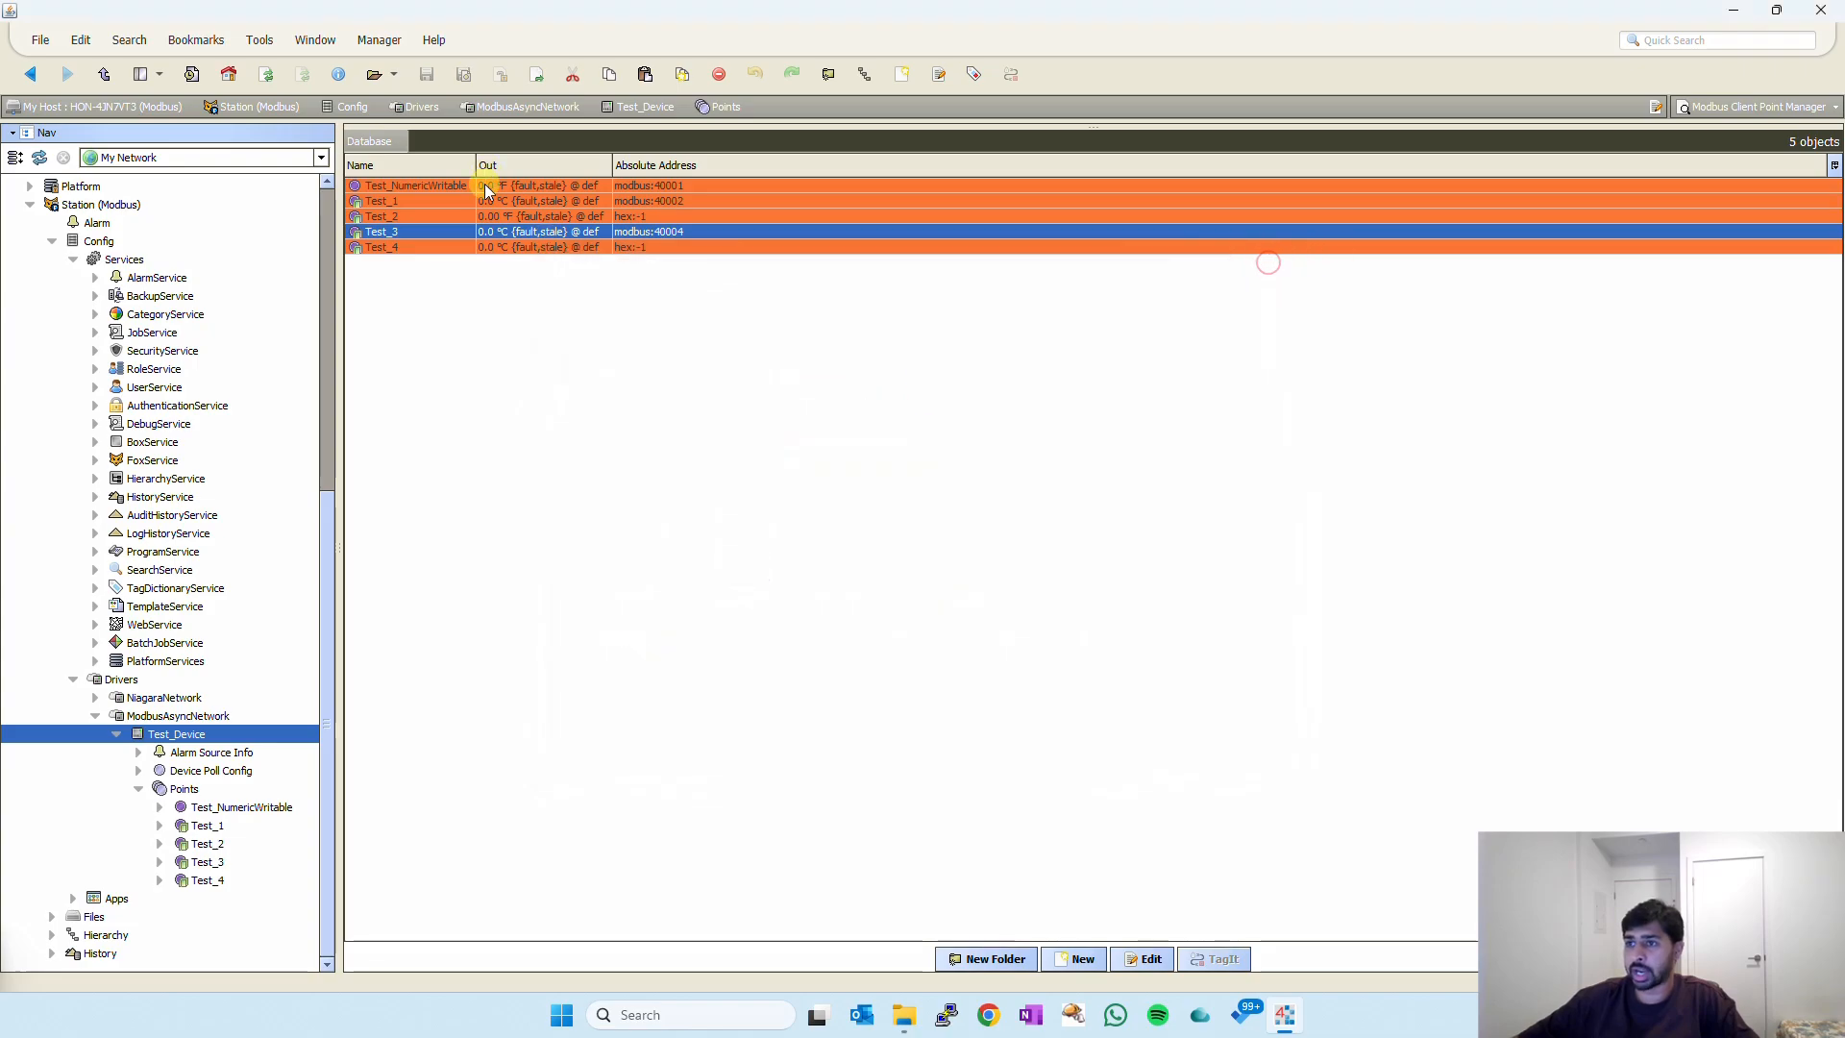
Duplicate the Test_4 point under Test_Device and check the copy's settings without changing them.
right_click(400, 243)
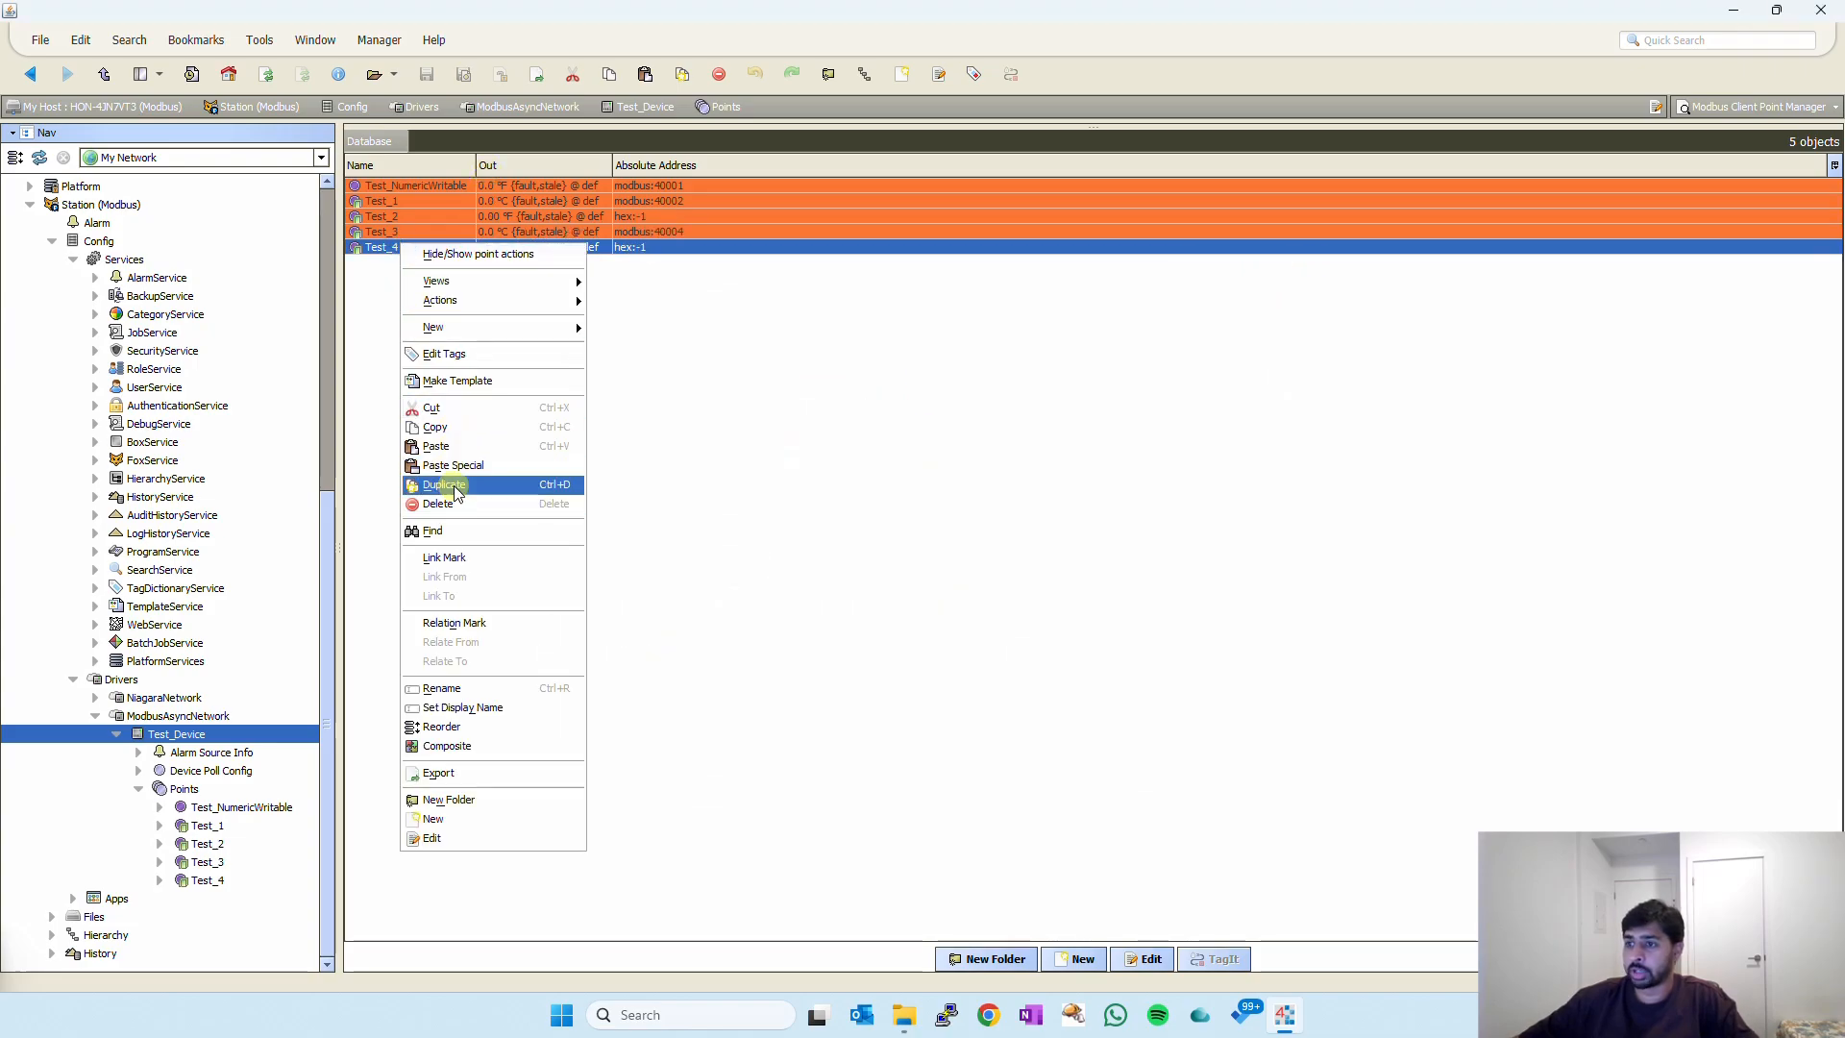
left_click(444, 485)
left_click(881, 527)
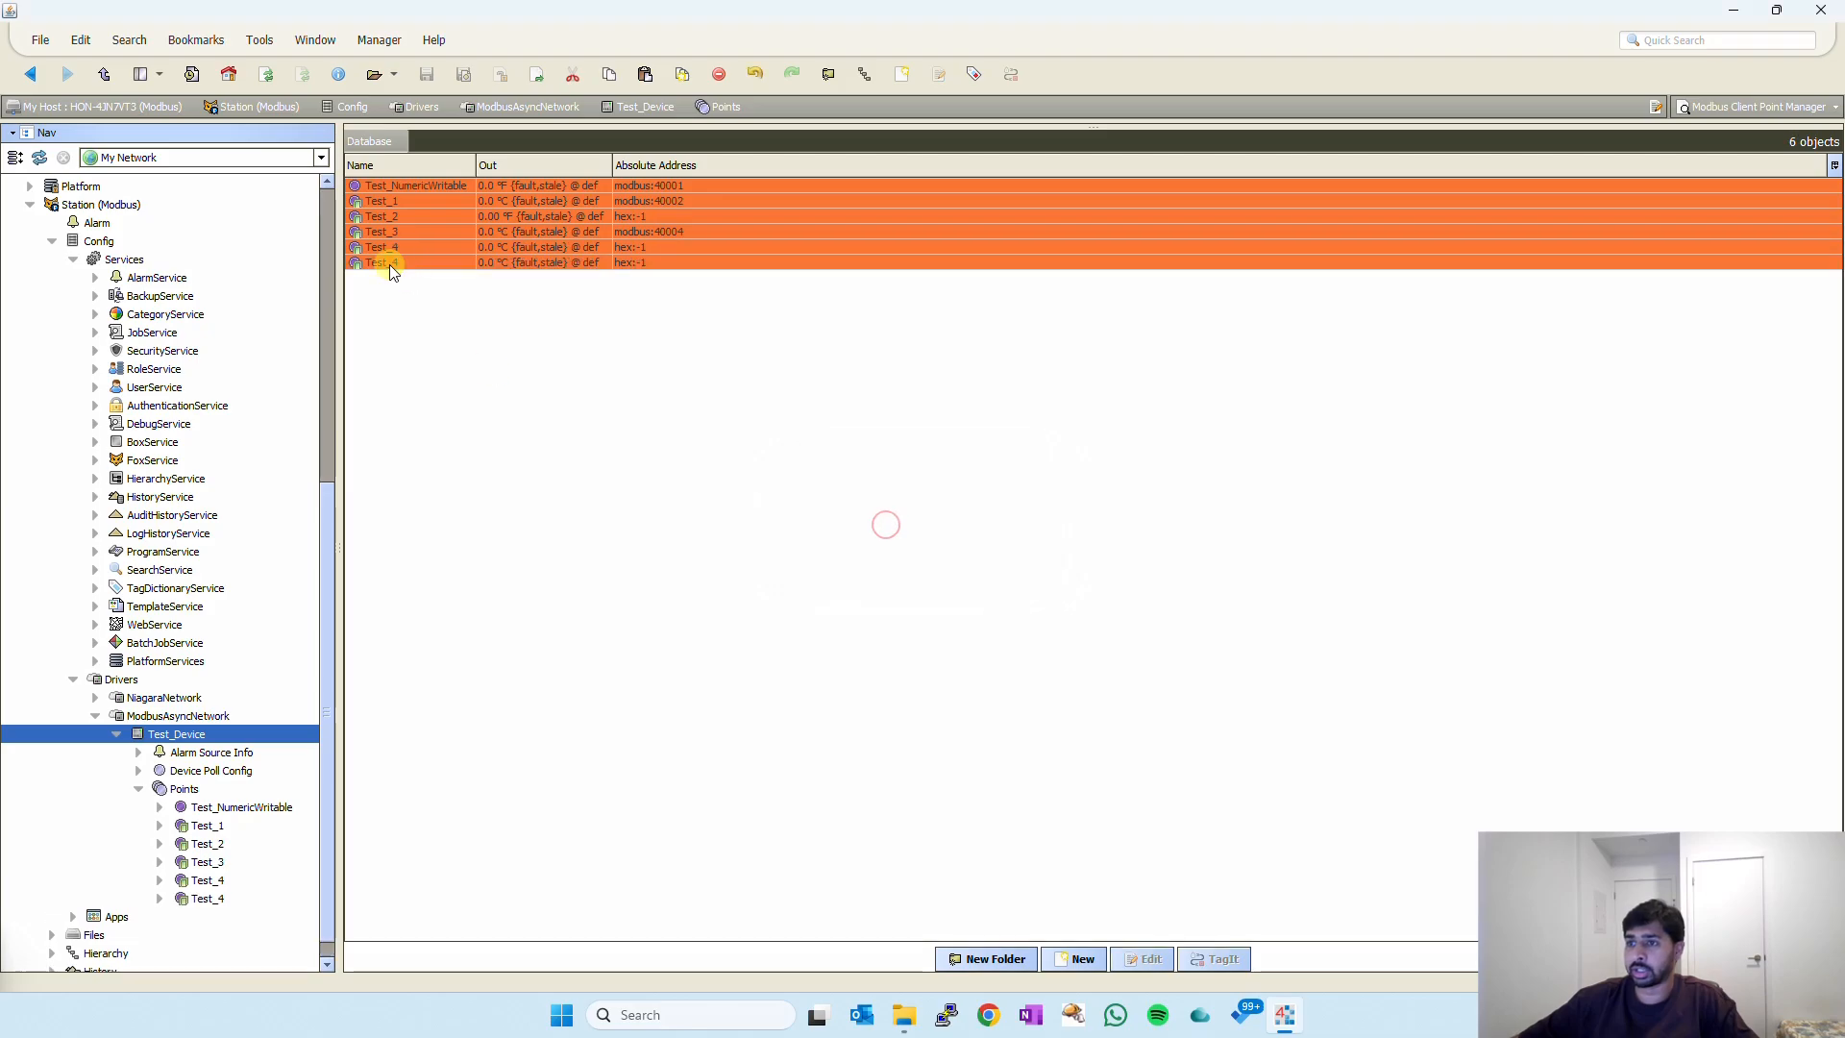
double_click(389, 263)
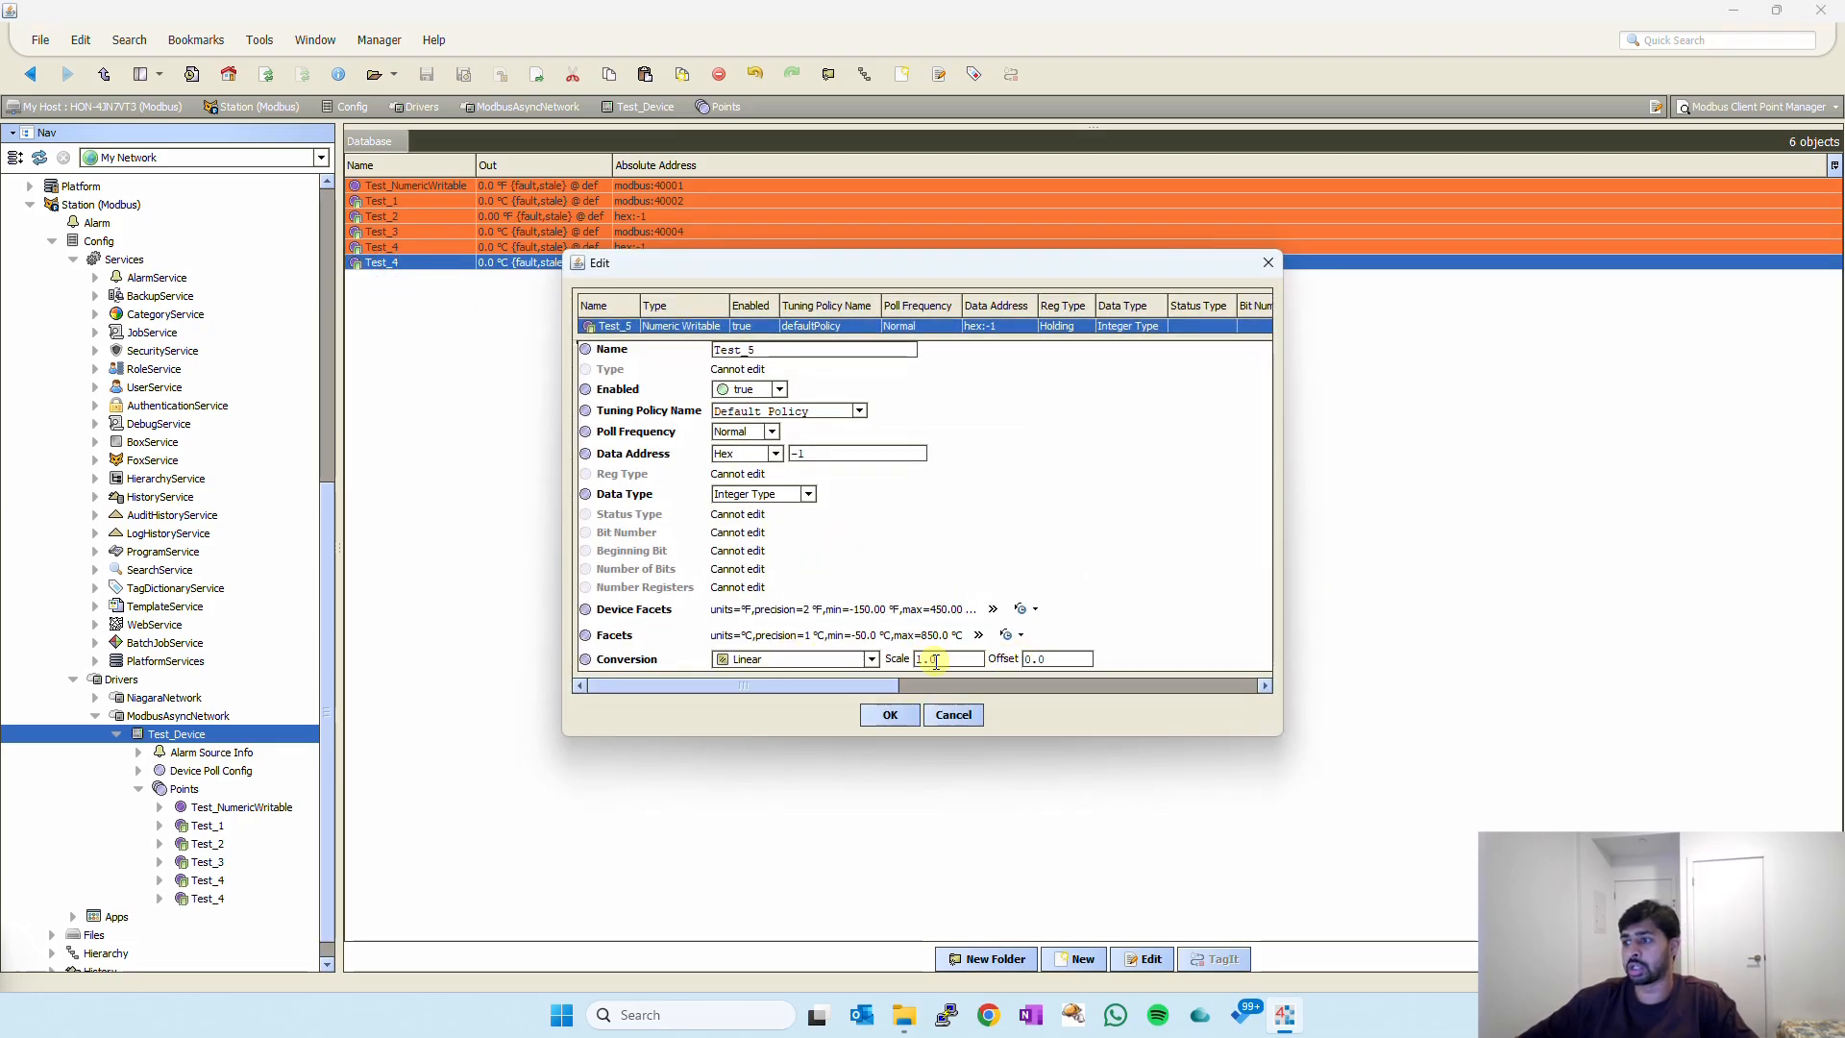
key("Escape")
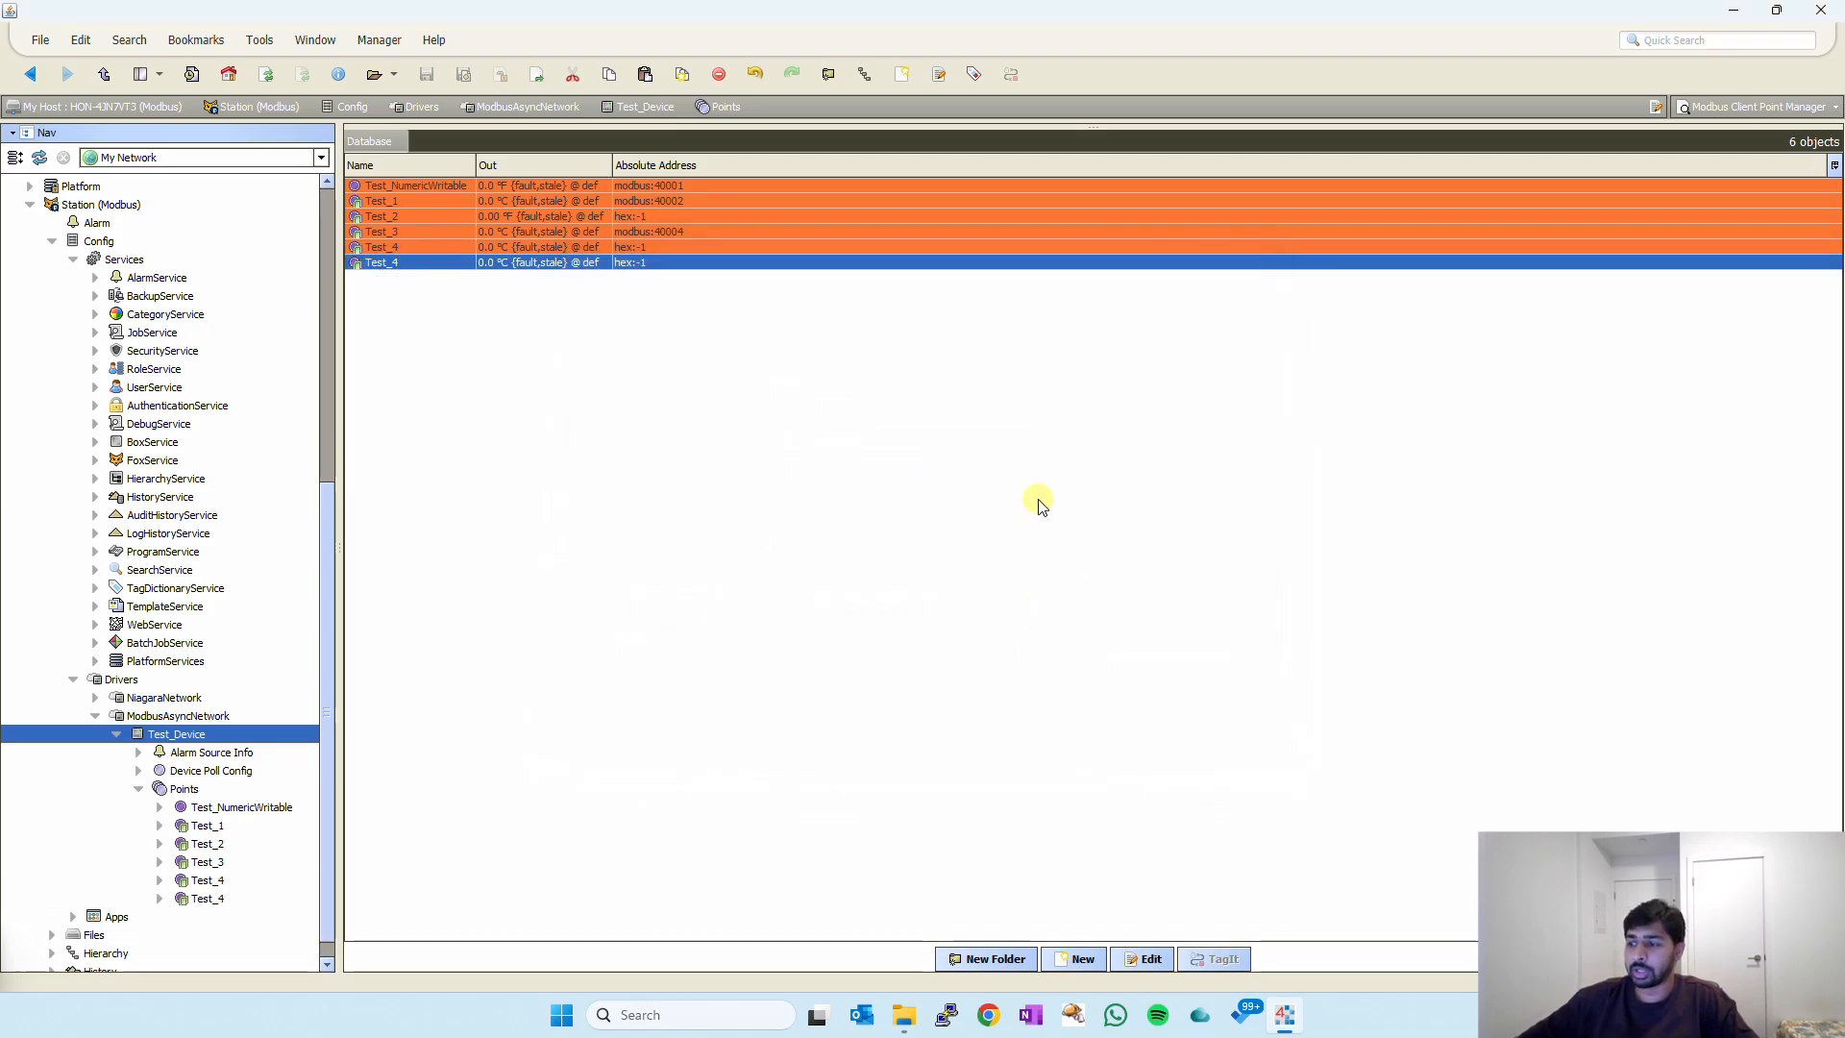